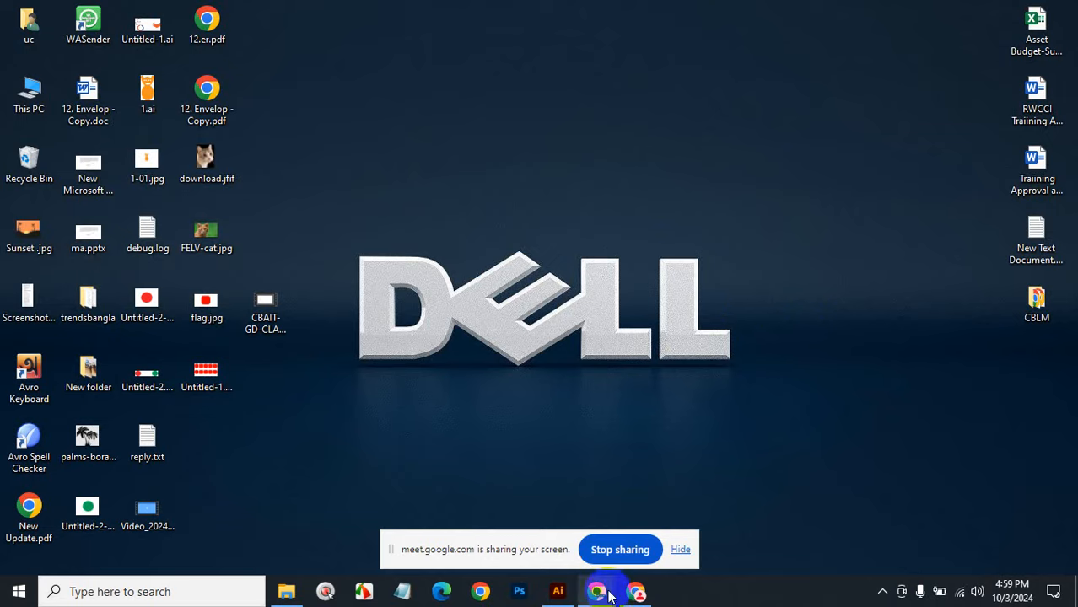
Step: Switch to the Chrome window with Facebook, close the open chat and search Google for "vintage logo" in a new tab
click(634, 592)
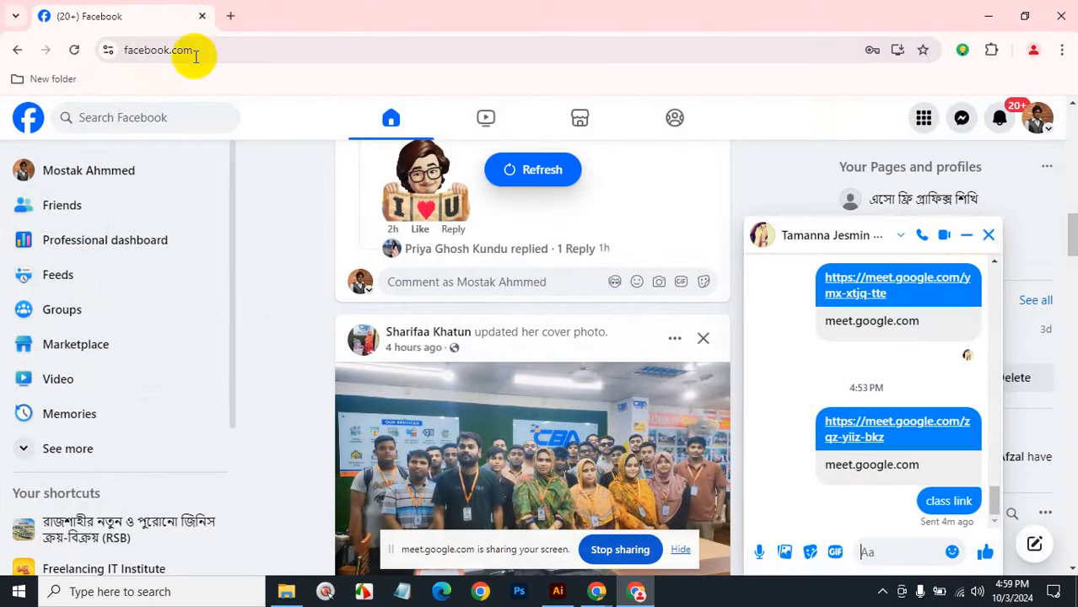
click(987, 236)
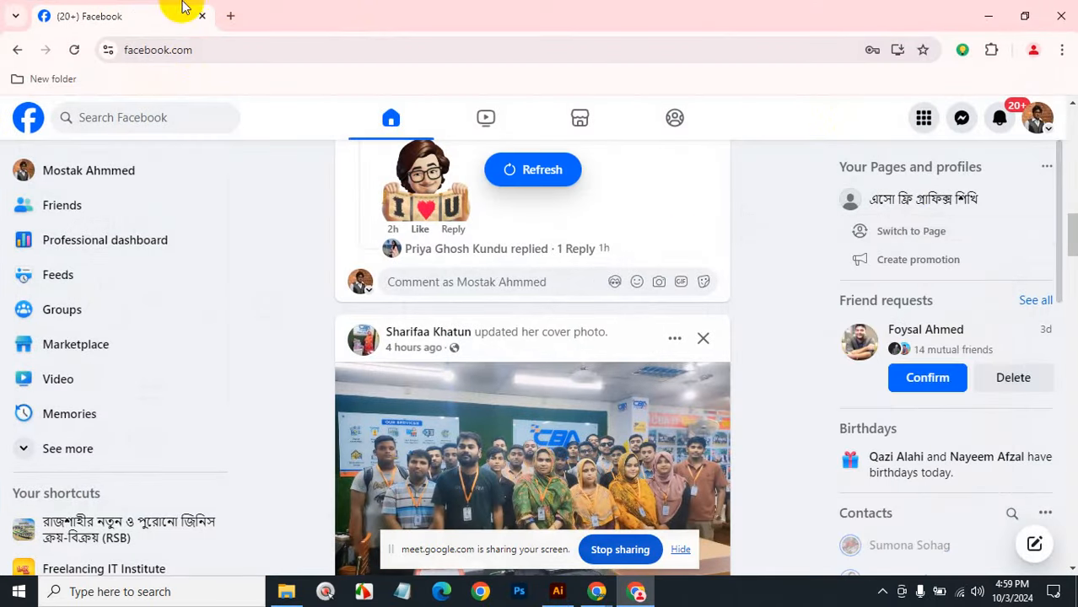
click(230, 16)
click(262, 49)
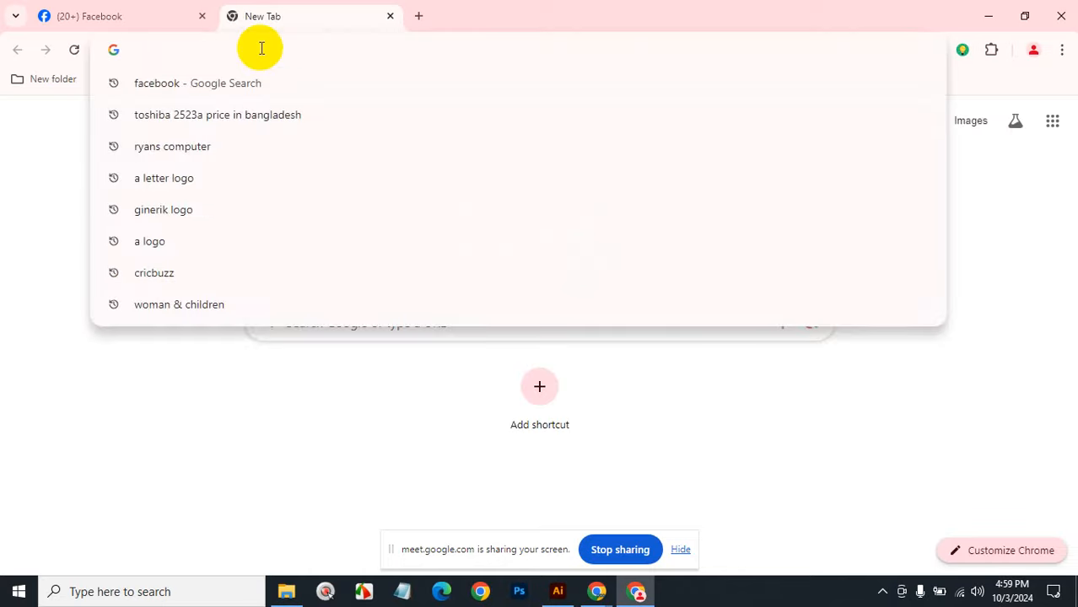
text(vinta)
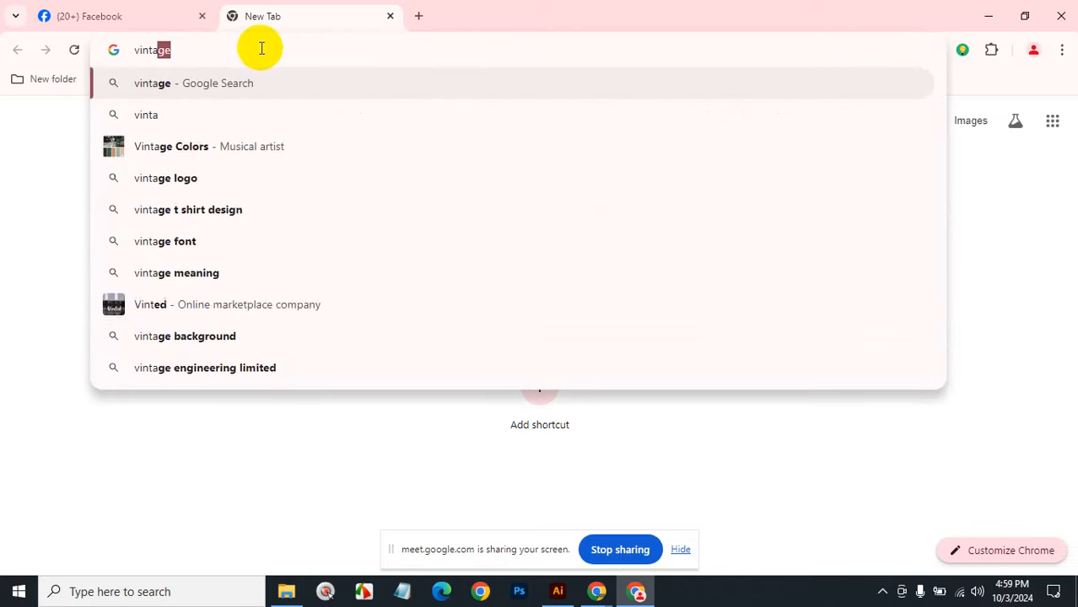
text(ge)
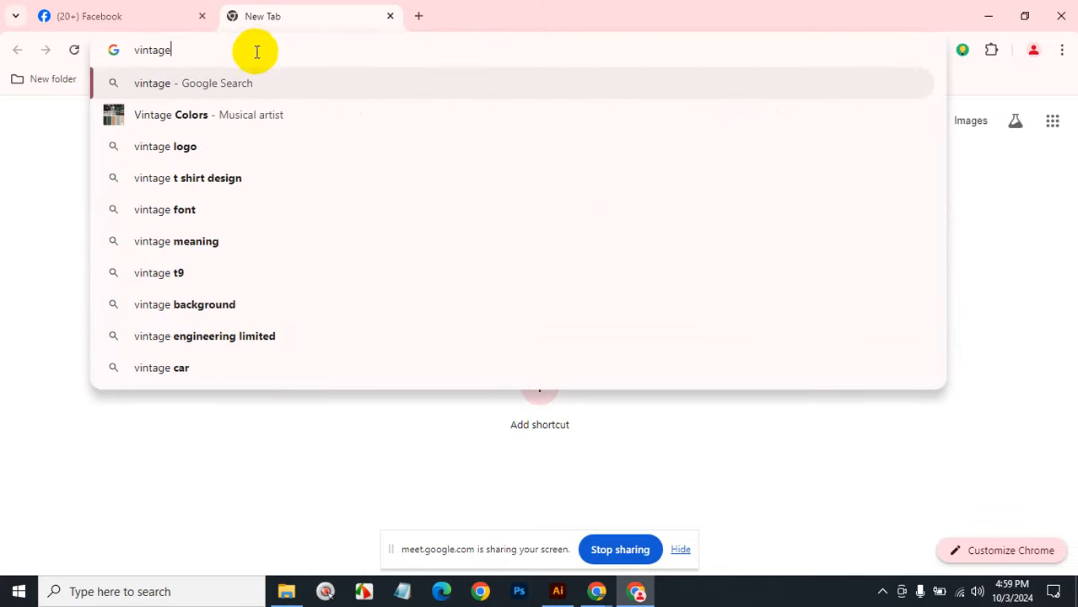
click(186, 146)
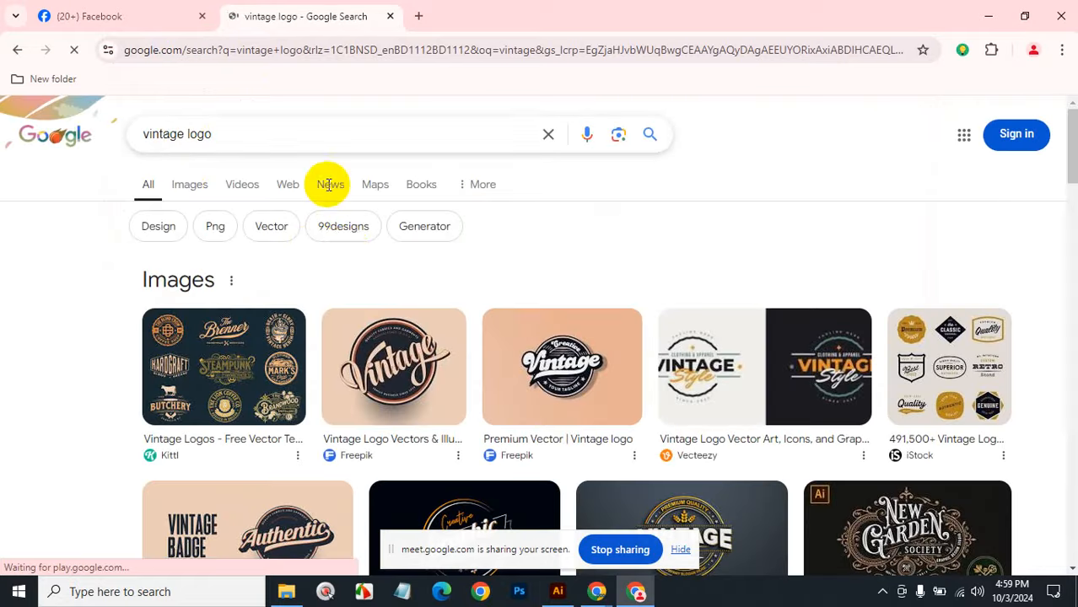
Step: Show the image results for the vintage logo search and browse them for a reference
scroll(344, 250, down, 3)
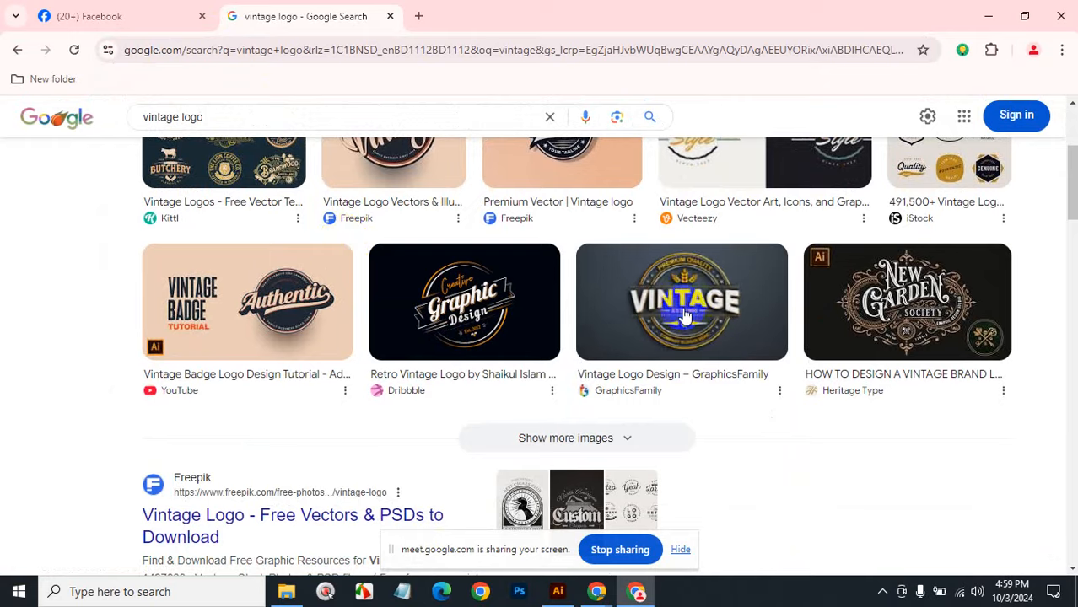
scroll(462, 341, up, 3)
click(193, 182)
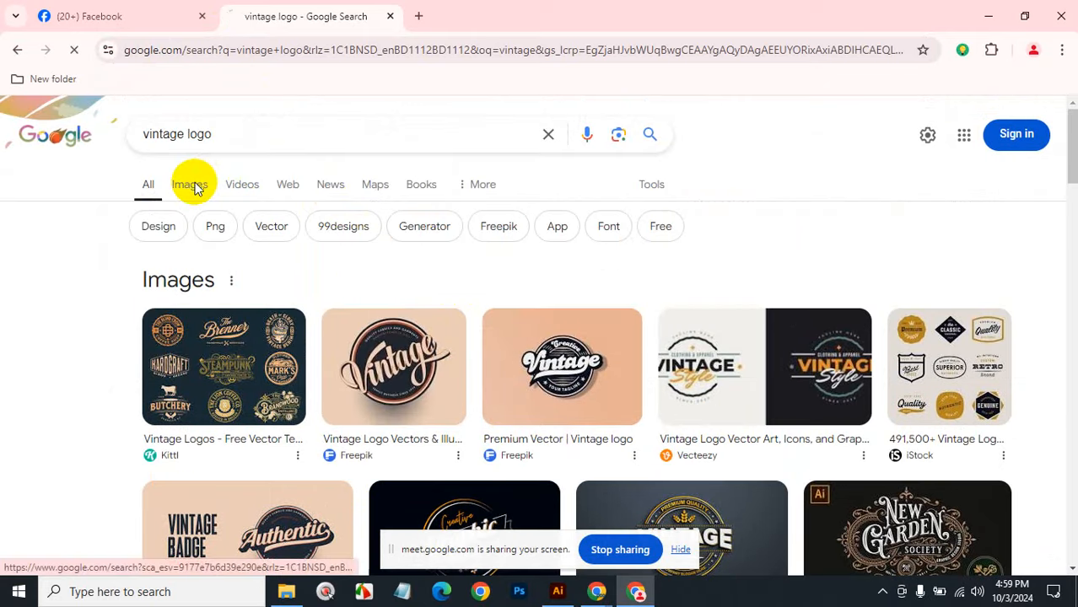
scroll(464, 305, down, 3)
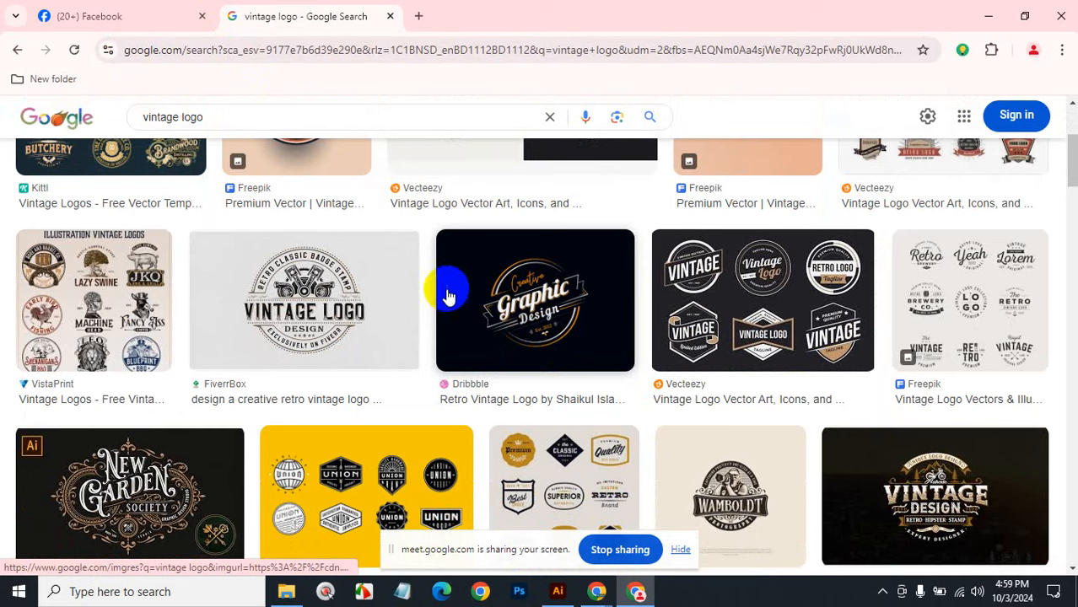
Step: Open the Vecteezy image of six vintage logos on a black background and copy the image
click(773, 314)
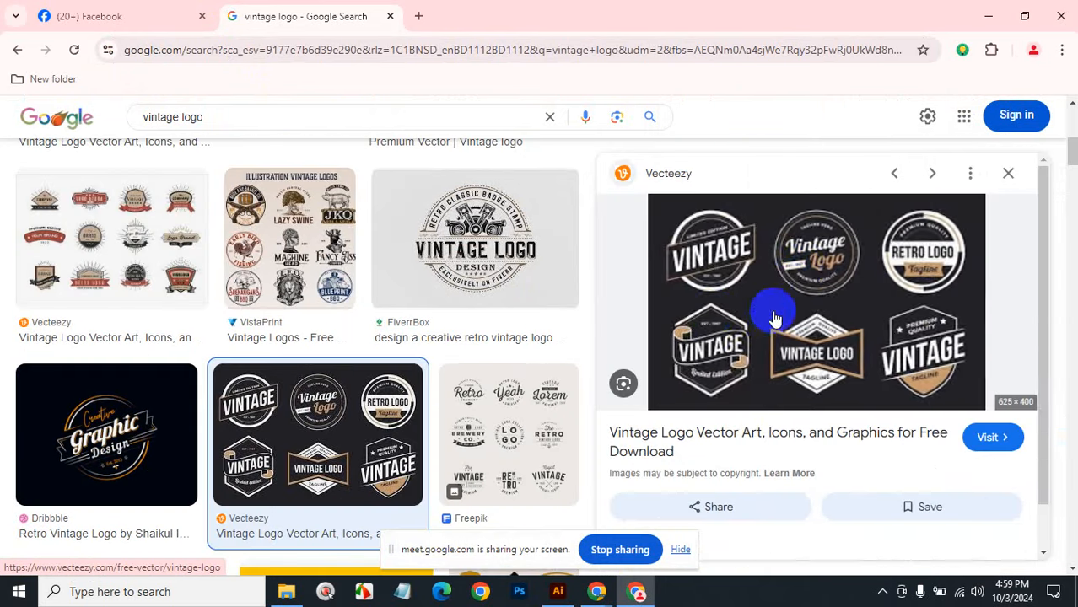
right_click(801, 274)
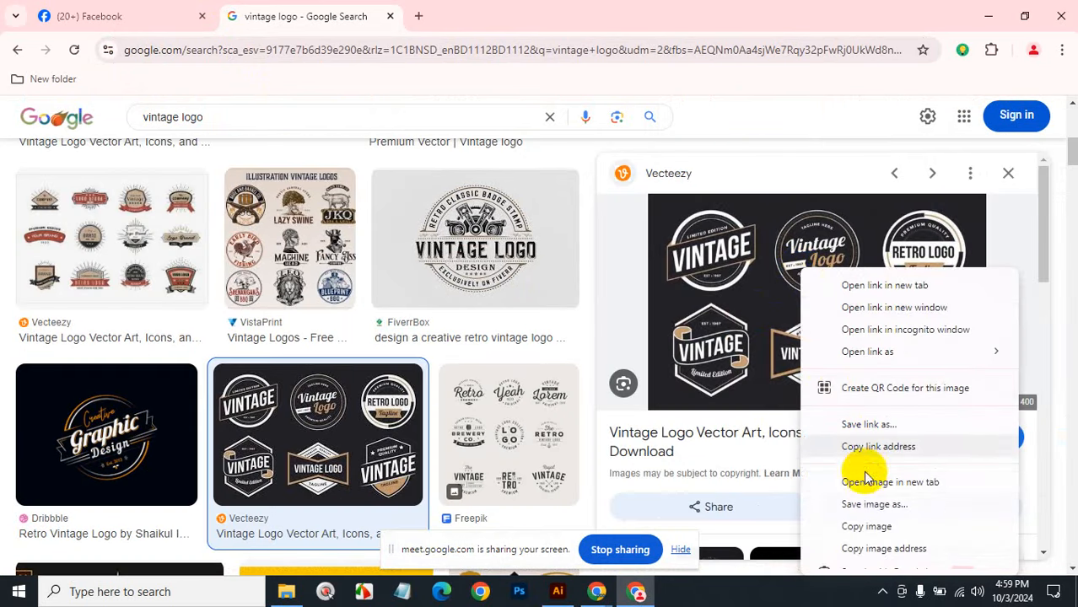
scroll(895, 466, down, 1)
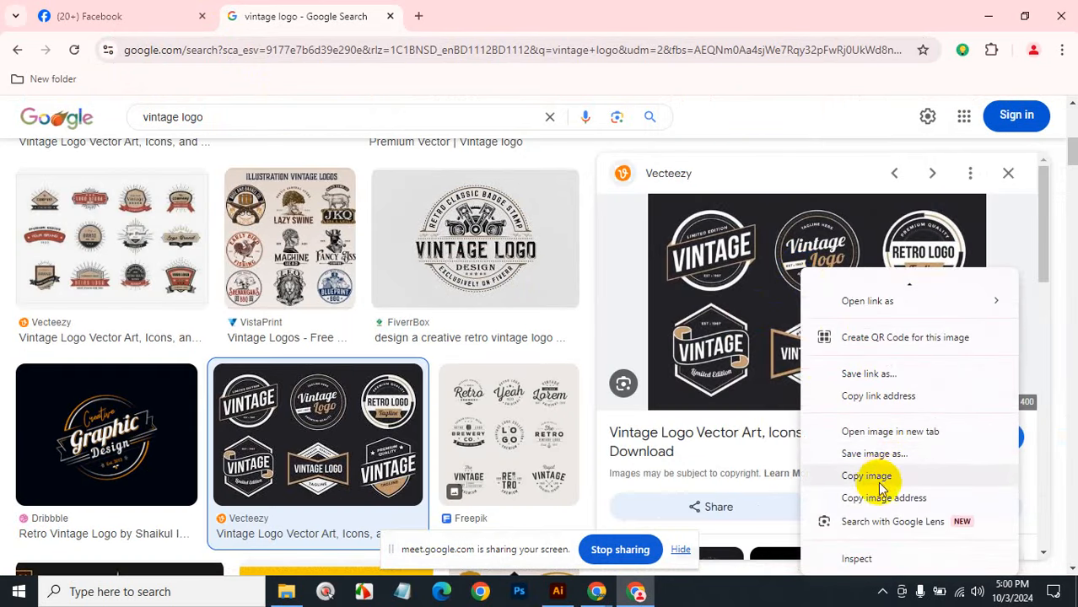
click(878, 477)
Step: Switch to Illustrator, dock the floating toolbar and create a landscape Letter document of 11 x 8.5 in
click(561, 593)
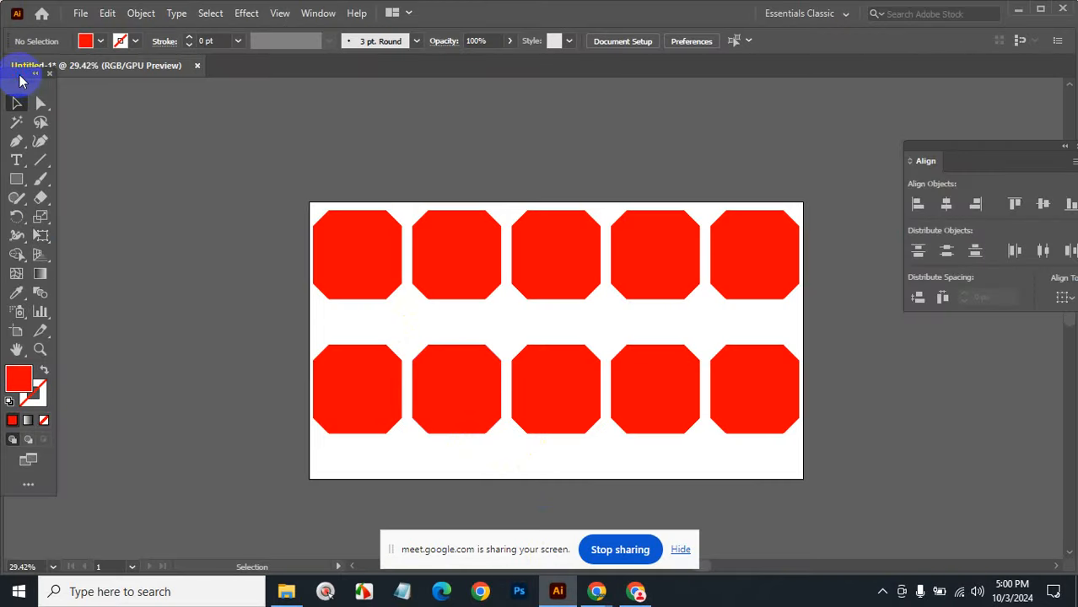
drag(22, 80, 5, 103)
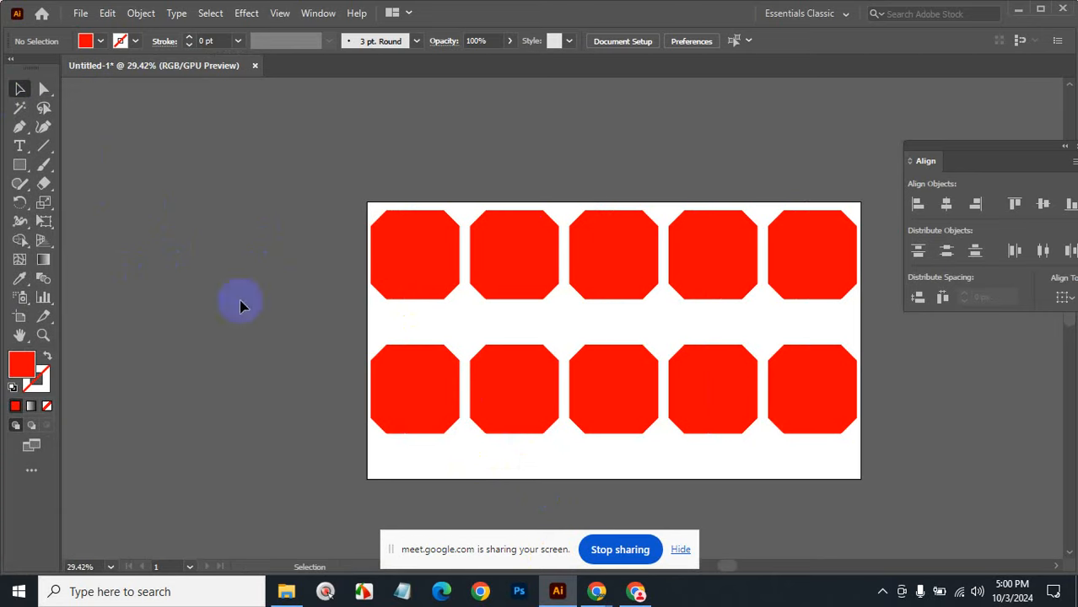
click(80, 14)
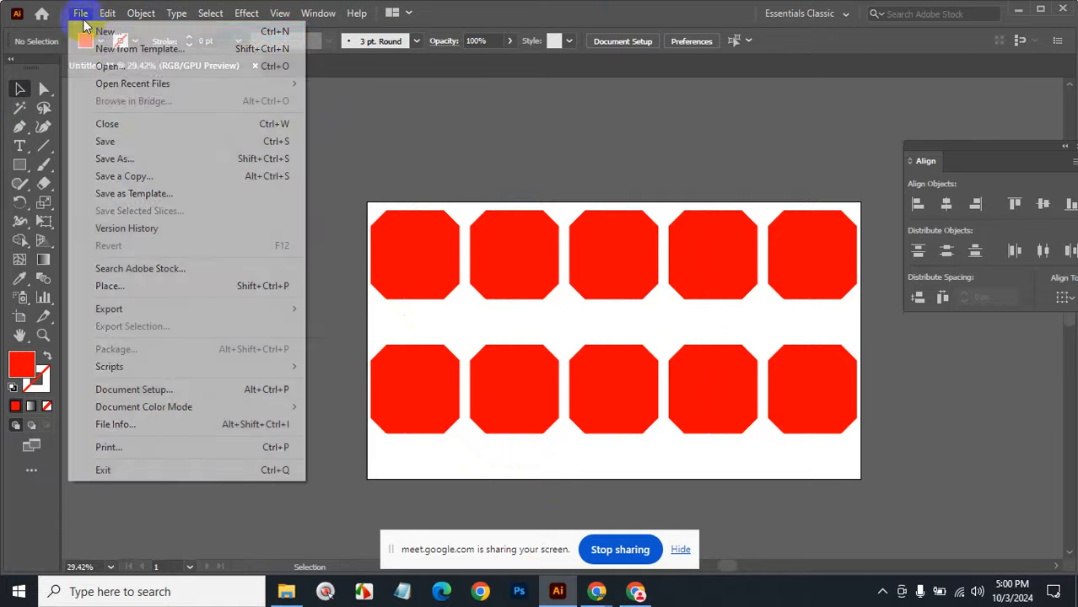
click(101, 34)
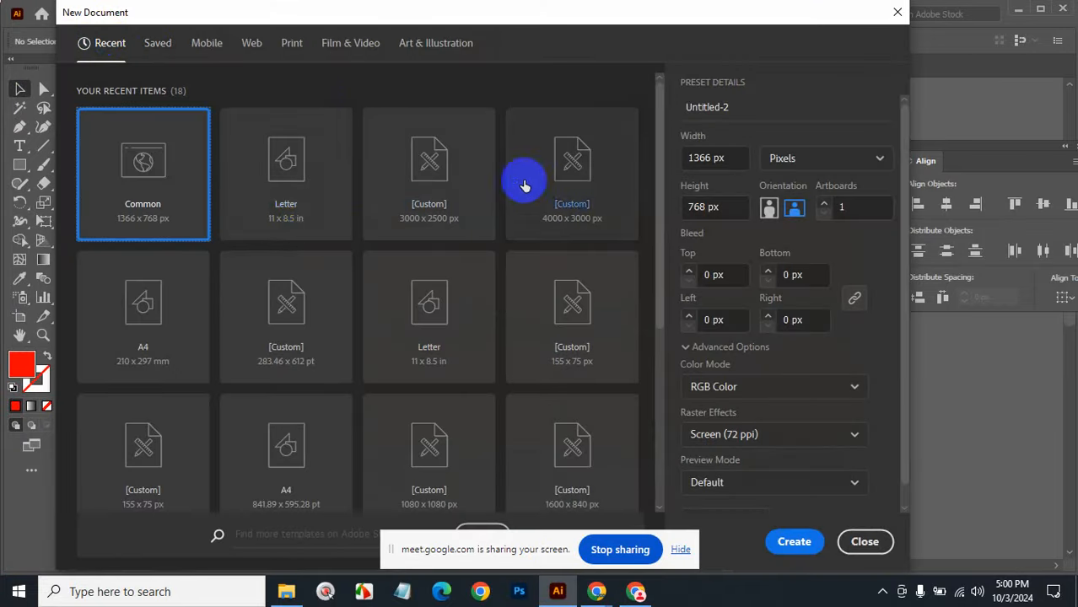
click(301, 208)
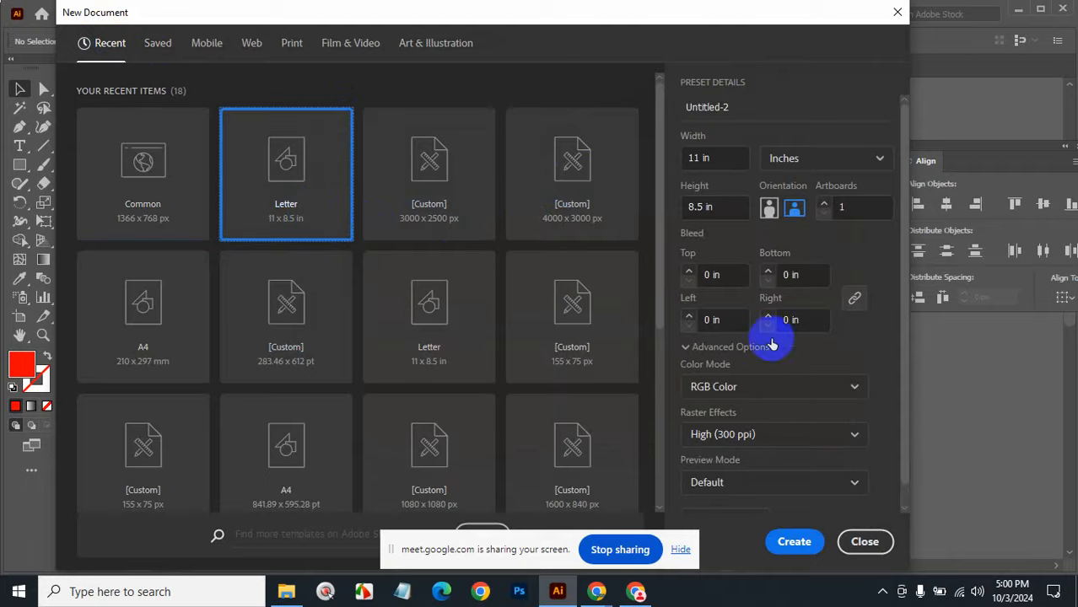
click(791, 544)
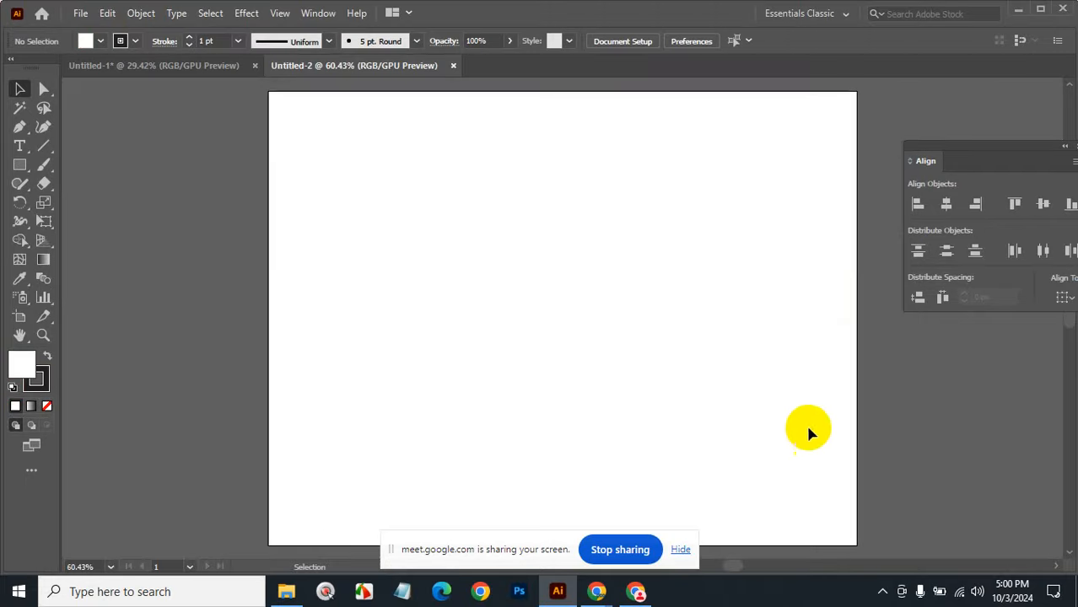
Step: Hide the meet.google.com screen-sharing notice that covers the artboard
key(space)
mouse_move(692, 276)
mouse_down()
mouse_move(637, 282)
mouse_move(683, 268)
mouse_up()
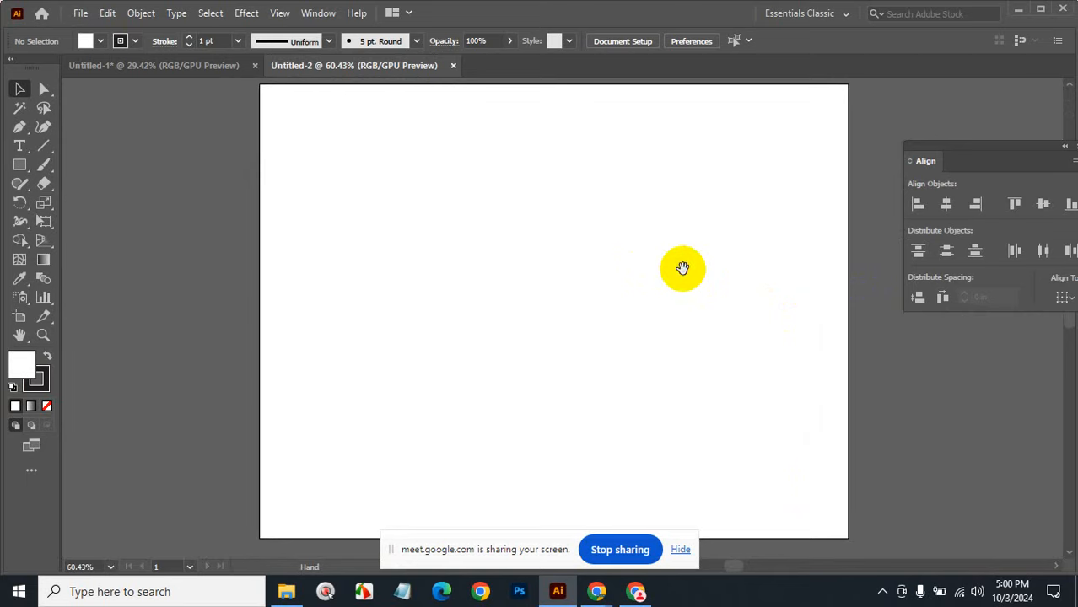
click(681, 549)
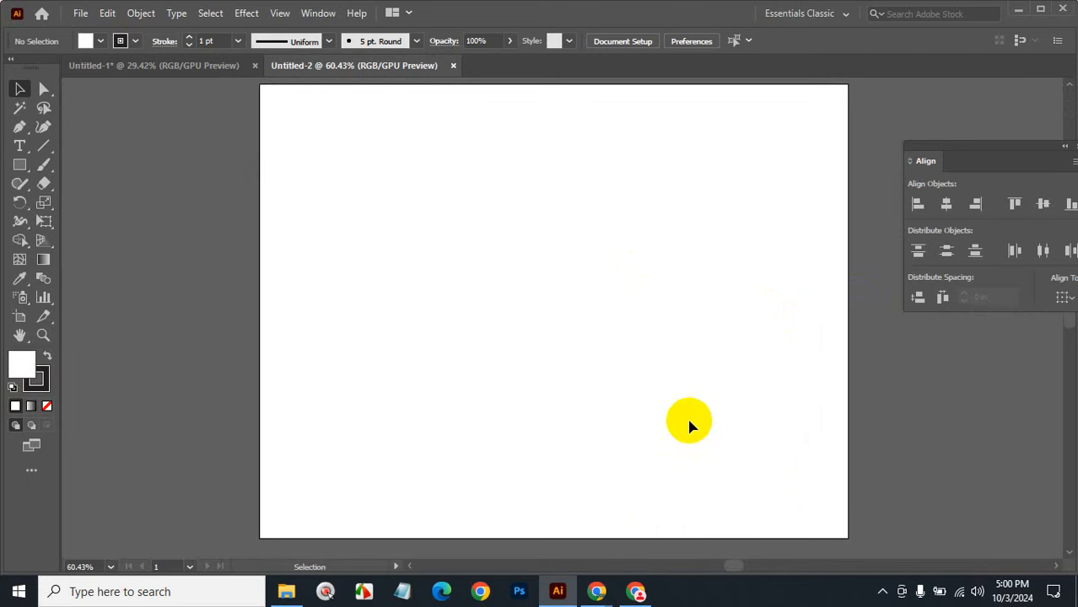
key(space)
drag(517, 271, 504, 260)
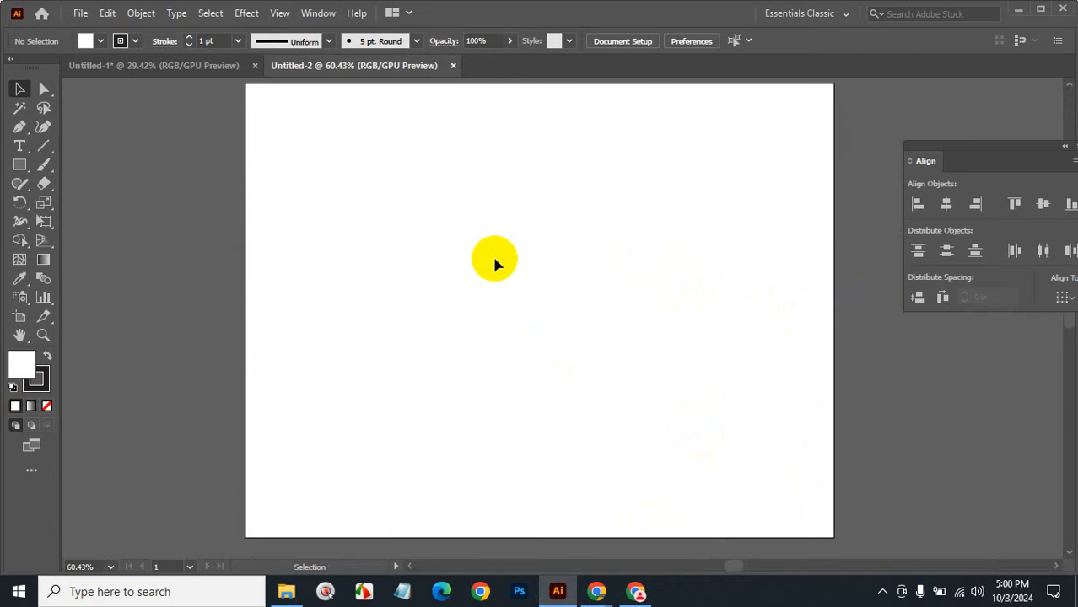
Step: Change the workspace from Essentials Classic to Essentials
drag(972, 148, 909, 155)
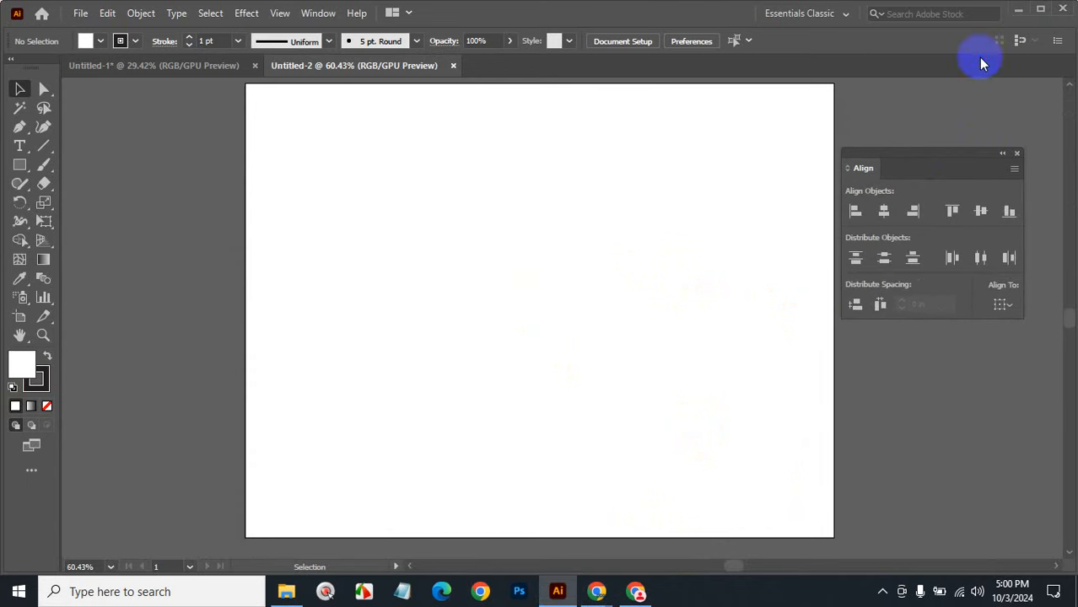
click(844, 15)
click(824, 50)
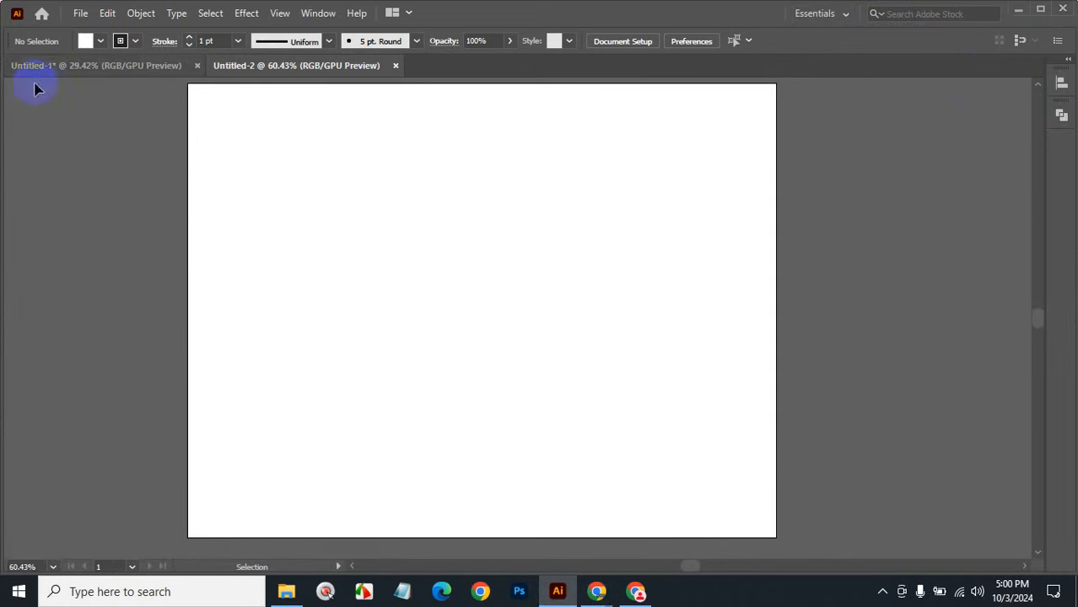
Step: Show the Advanced toolbar and dock it along the left side of the workspace
click(318, 13)
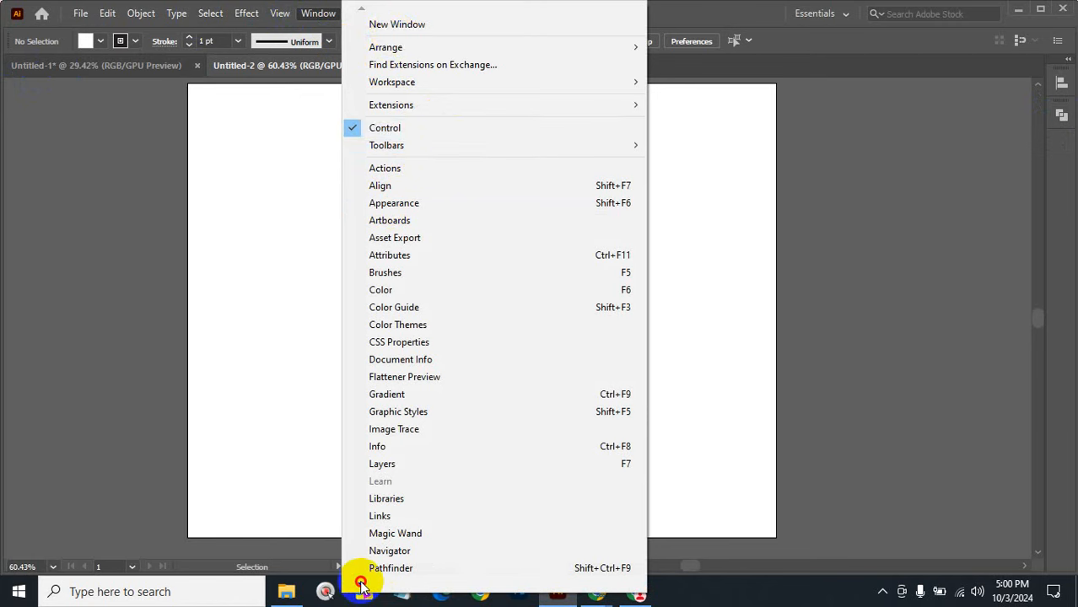
mouse_move(361, 582)
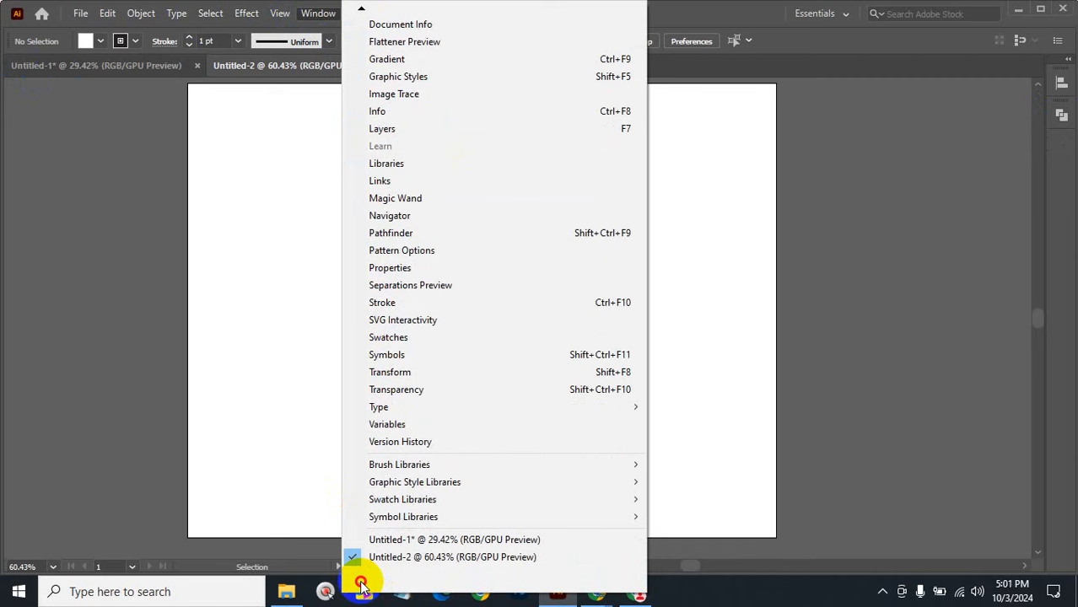
mouse_move(362, 7)
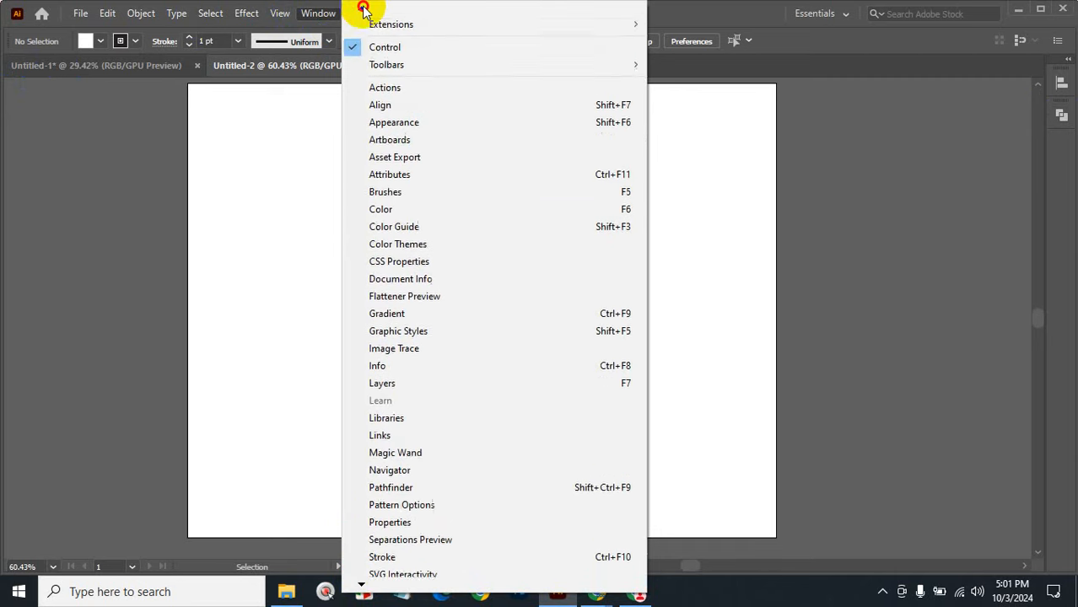
mouse_move(409, 144)
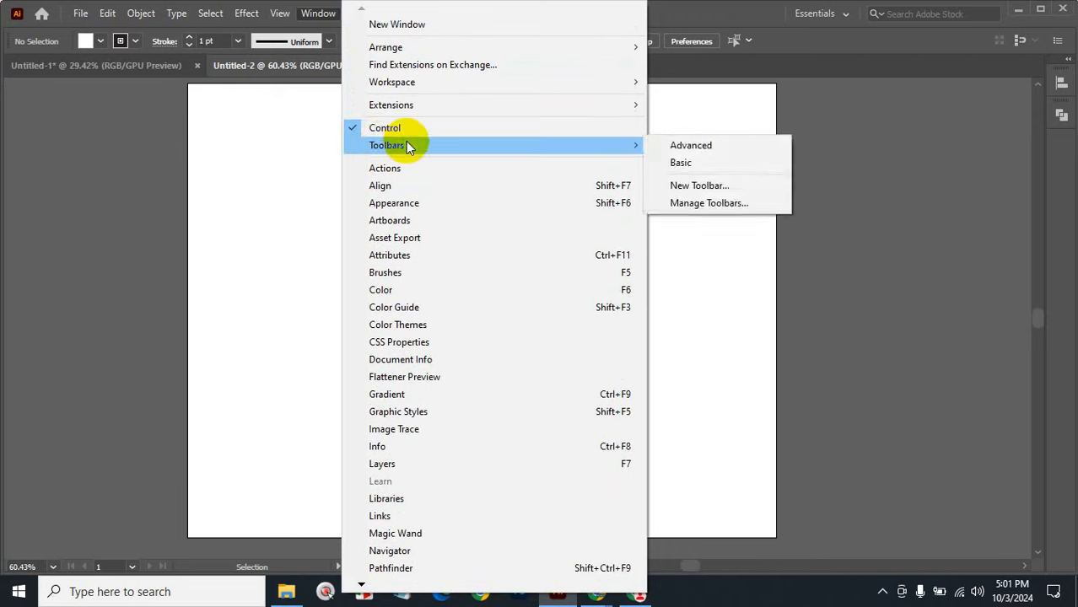
click(672, 145)
drag(18, 57, 8, 128)
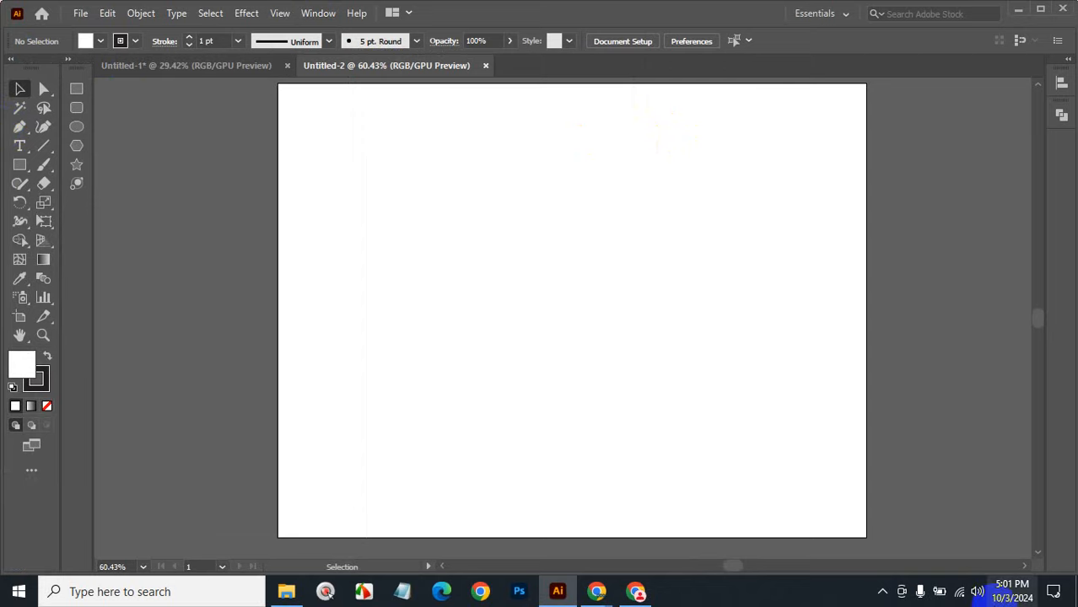
click(229, 67)
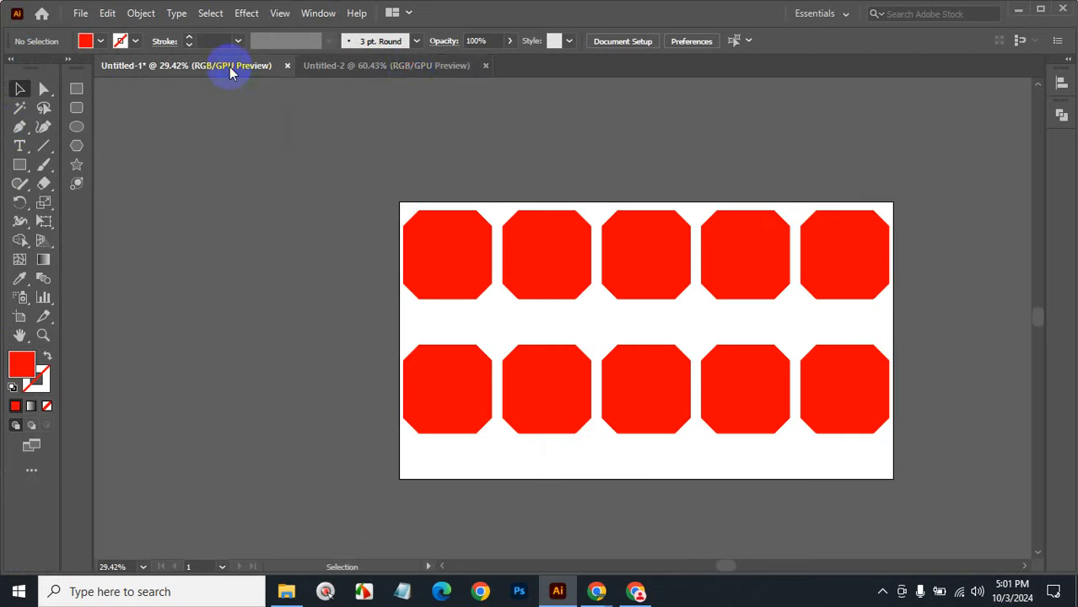
click(408, 67)
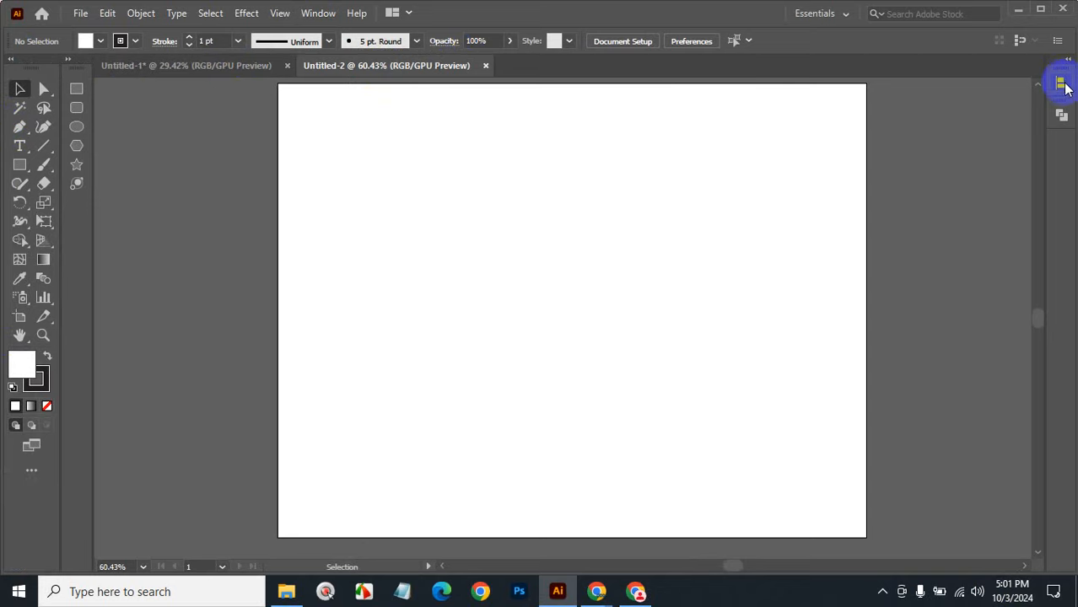
Step: Open the Character panel, collapse it to an icon and dock it above the Align and Pathfinder icons
click(312, 15)
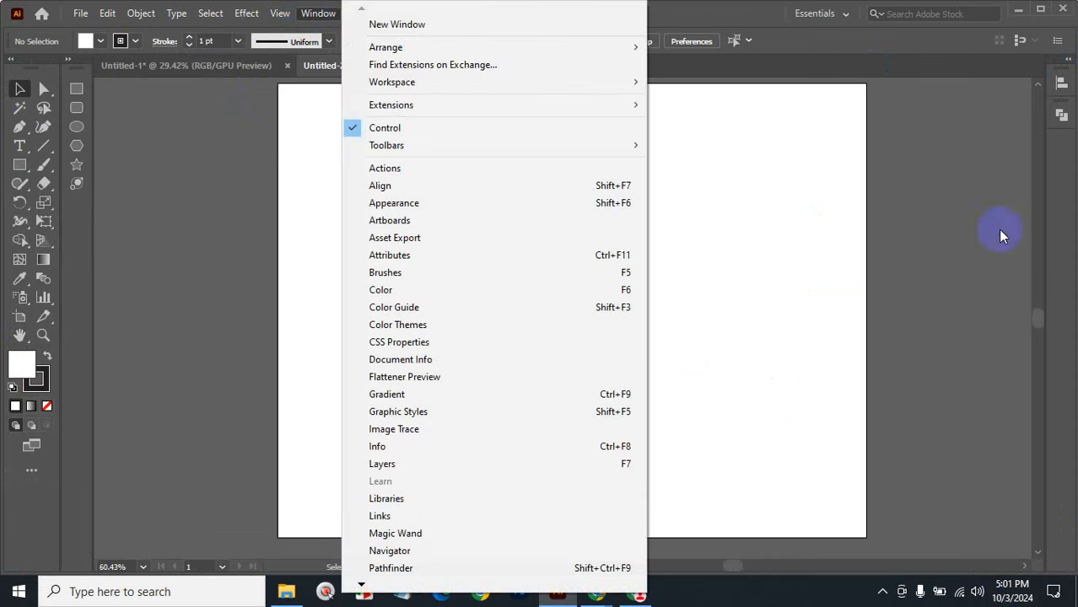
click(853, 228)
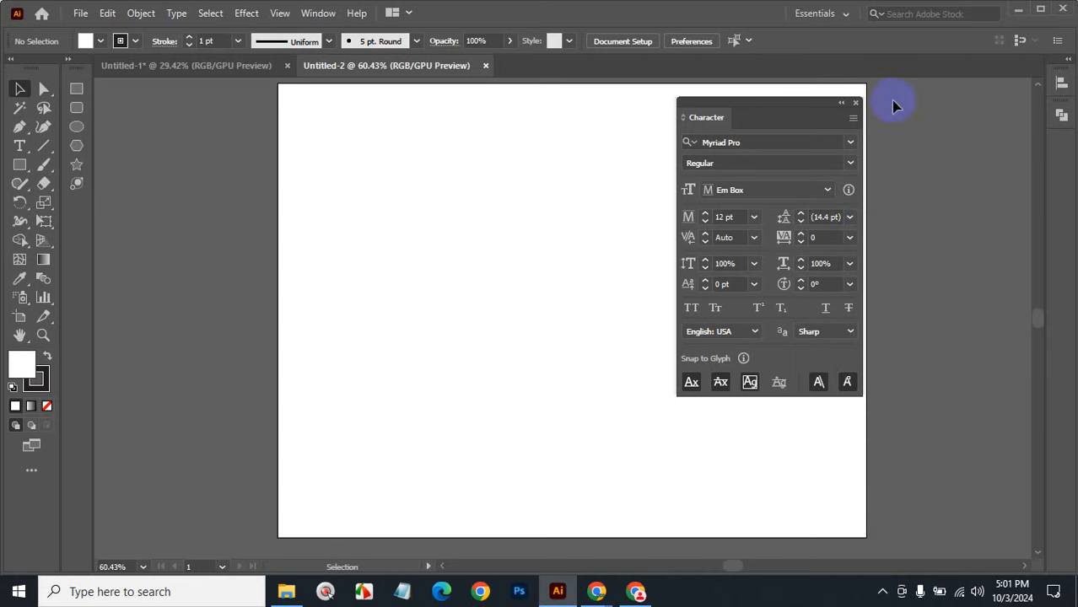
click(840, 104)
drag(697, 105, 1058, 149)
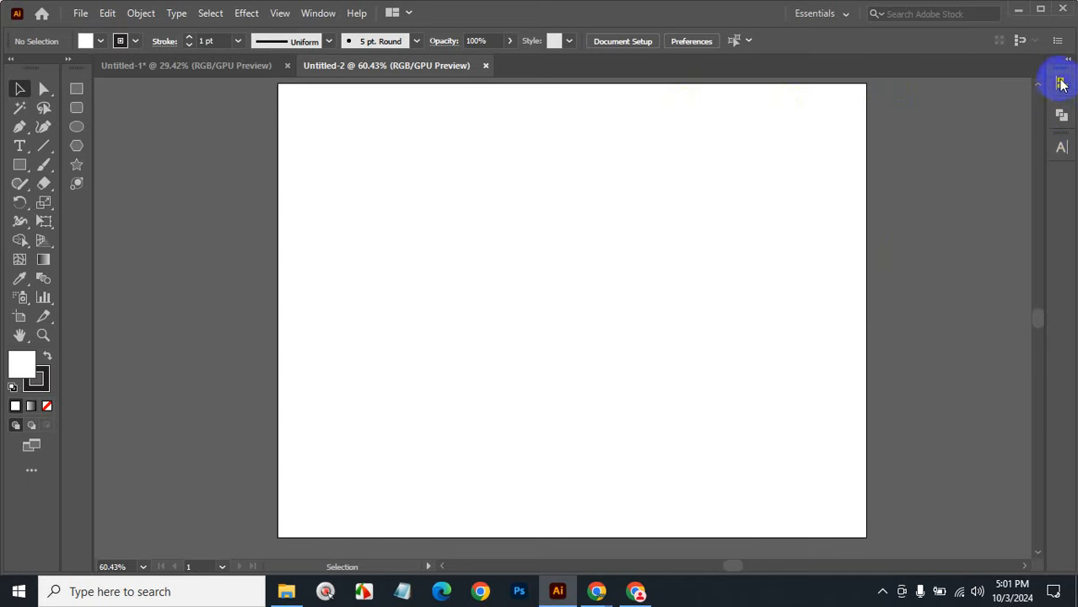
drag(1060, 82, 1060, 167)
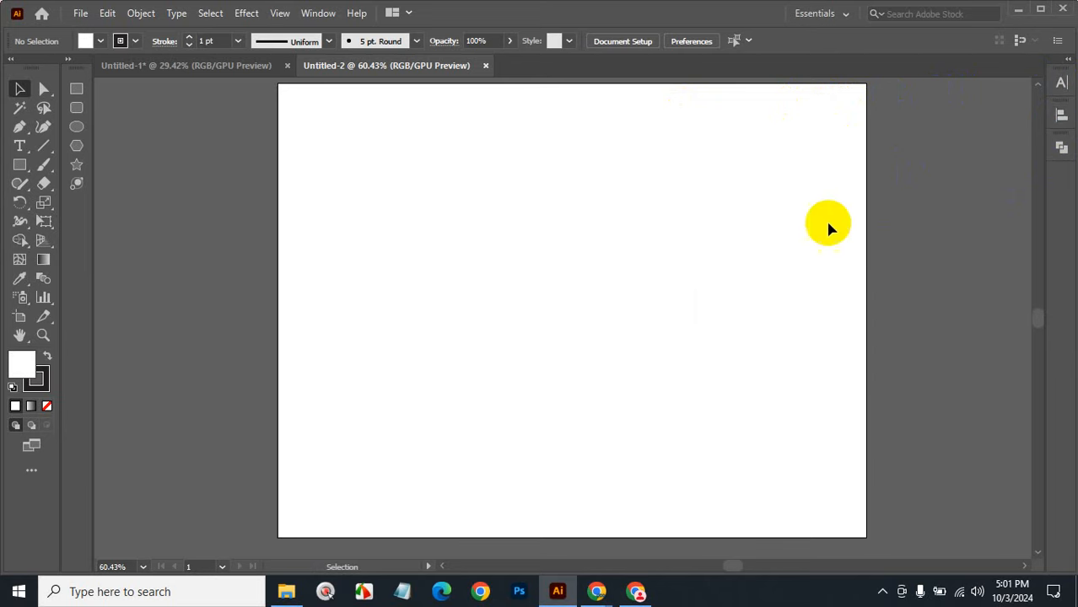
Step: Paste the copied vintage logo image onto the artboard of the Untitled-2 document
key(ctrl+v)
click(593, 230)
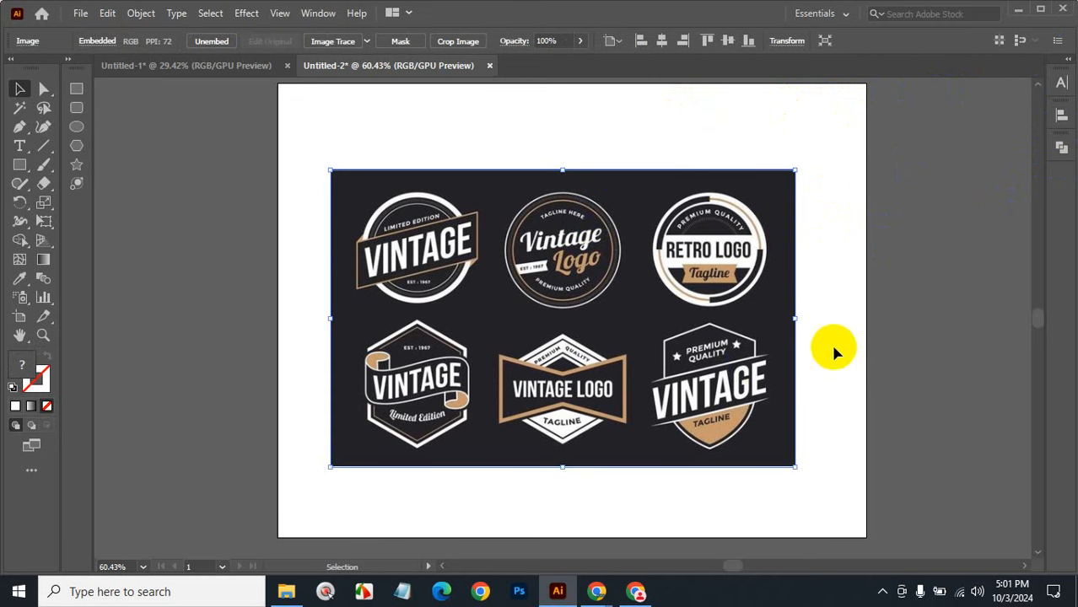
Step: Examine the badge designs in the pasted vintage logo reference image, closely and as a whole
key(ctrl+space)
click(560, 377)
click(555, 323)
click(555, 323)
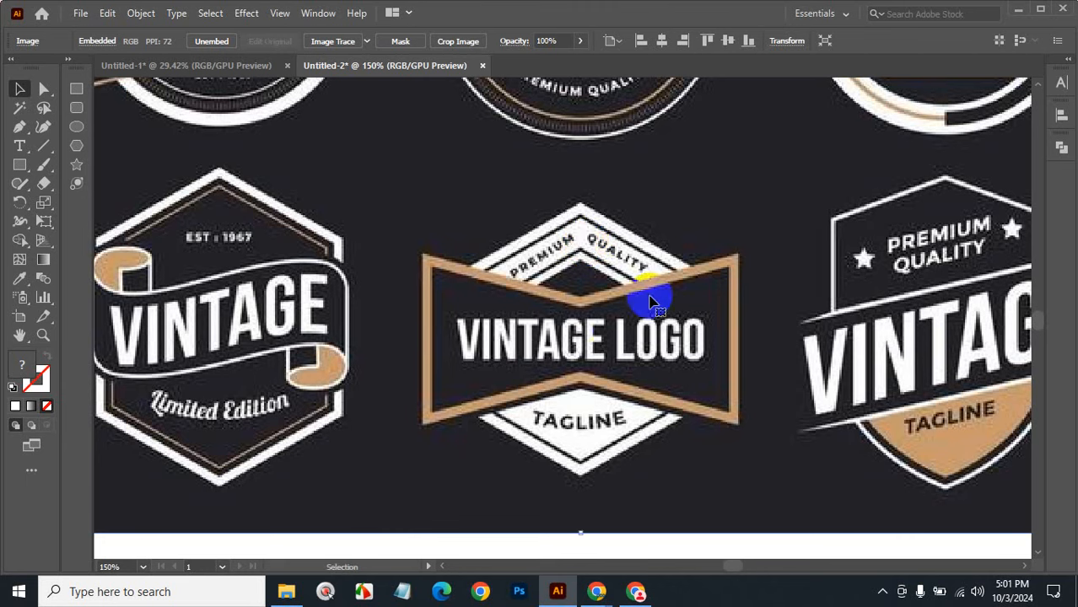
key(ctrl+alt+space)
click(589, 310)
click(589, 309)
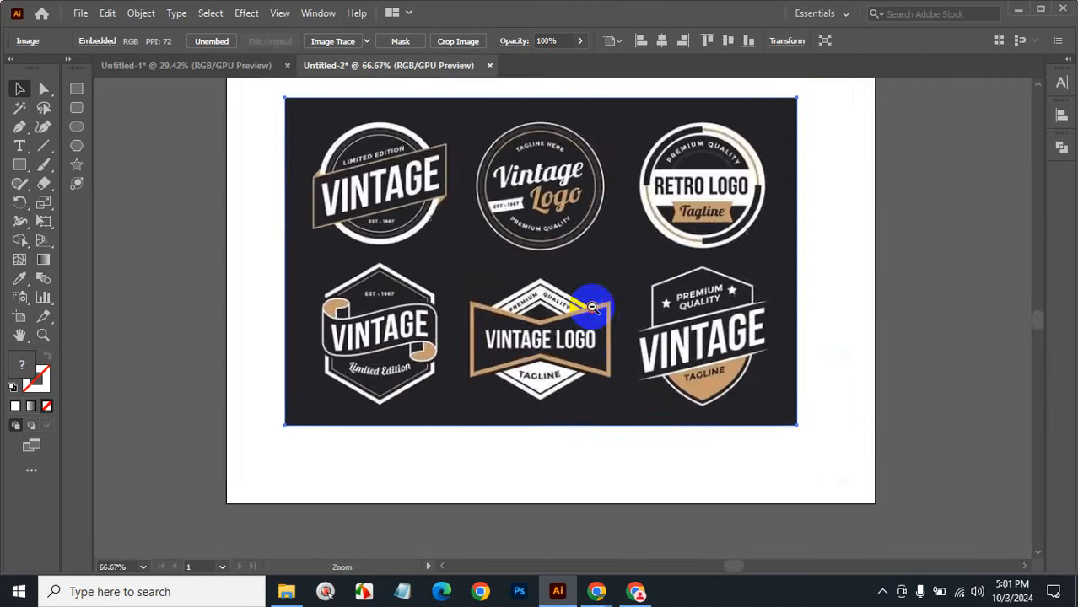
click(565, 325)
drag(646, 278, 549, 276)
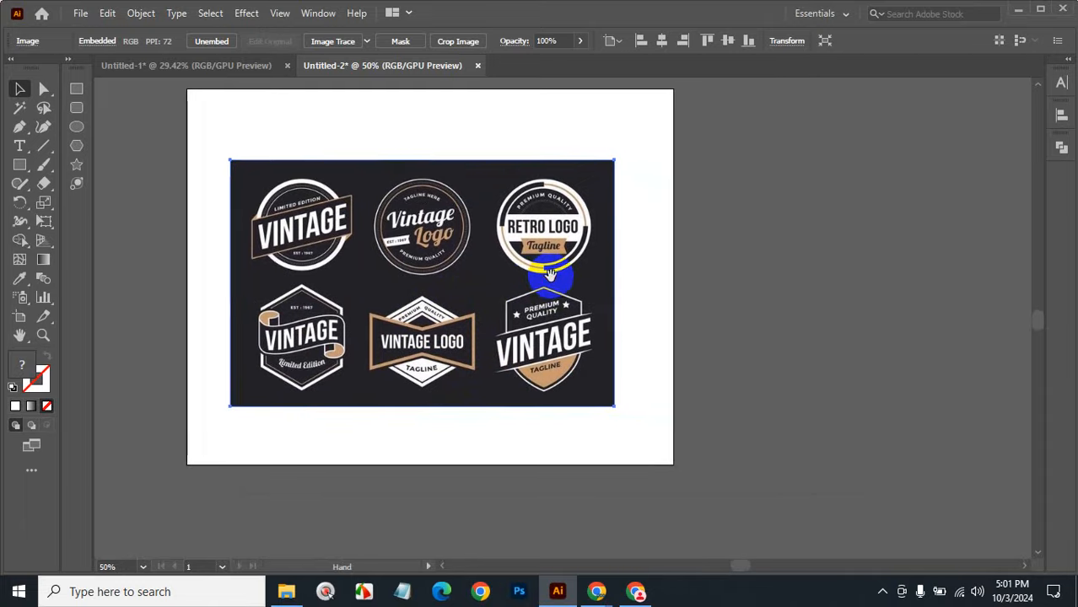
click(864, 250)
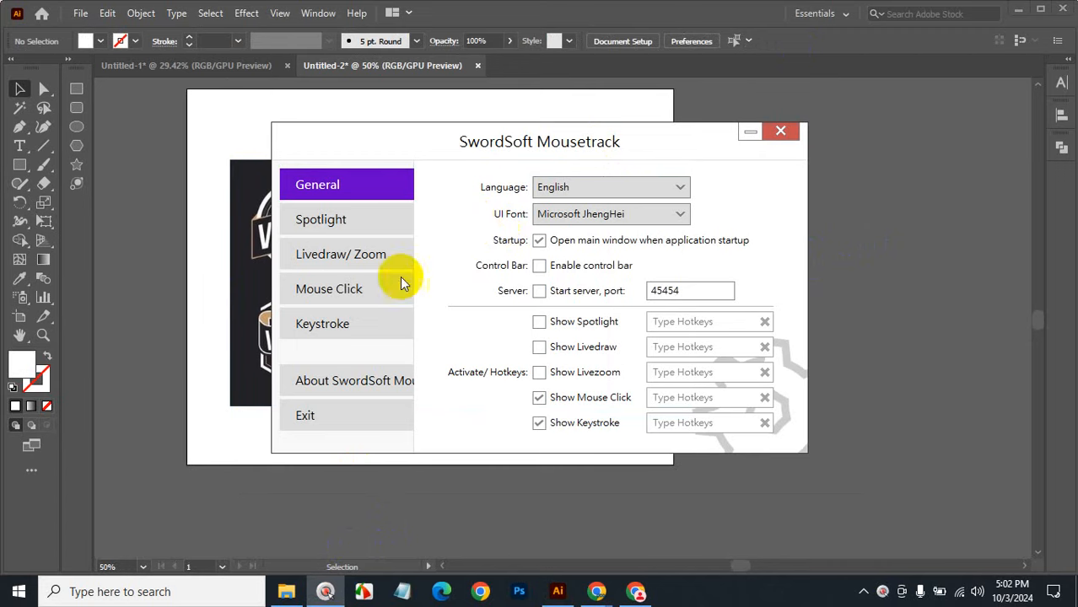
Step: In SwordSoft Mousetrack, set the click animation range to Small and show the pointer highlight with a 16-pixel radius
click(358, 288)
click(622, 242)
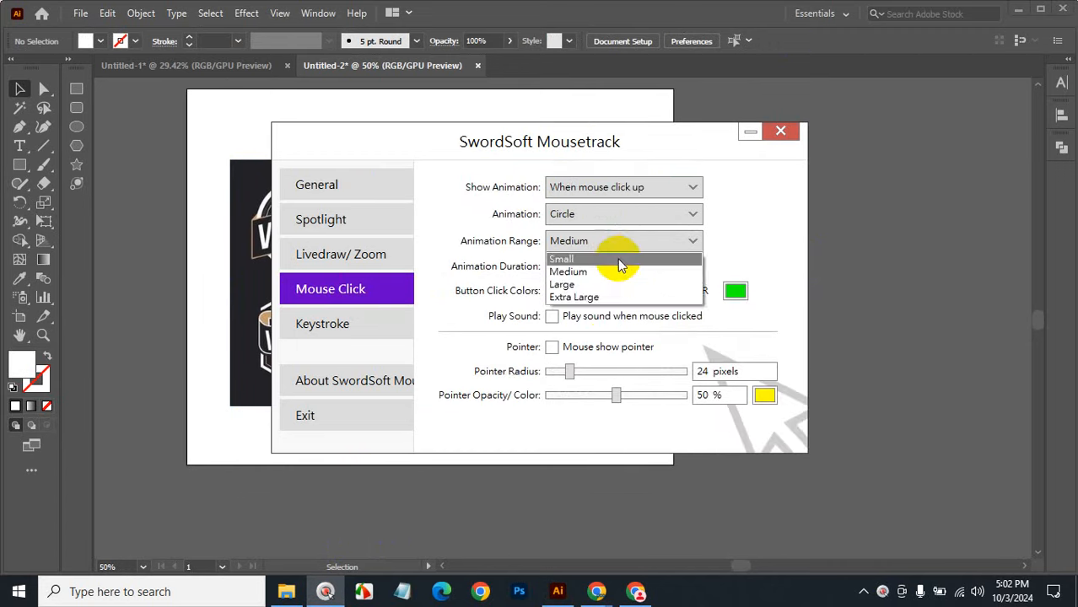
click(613, 253)
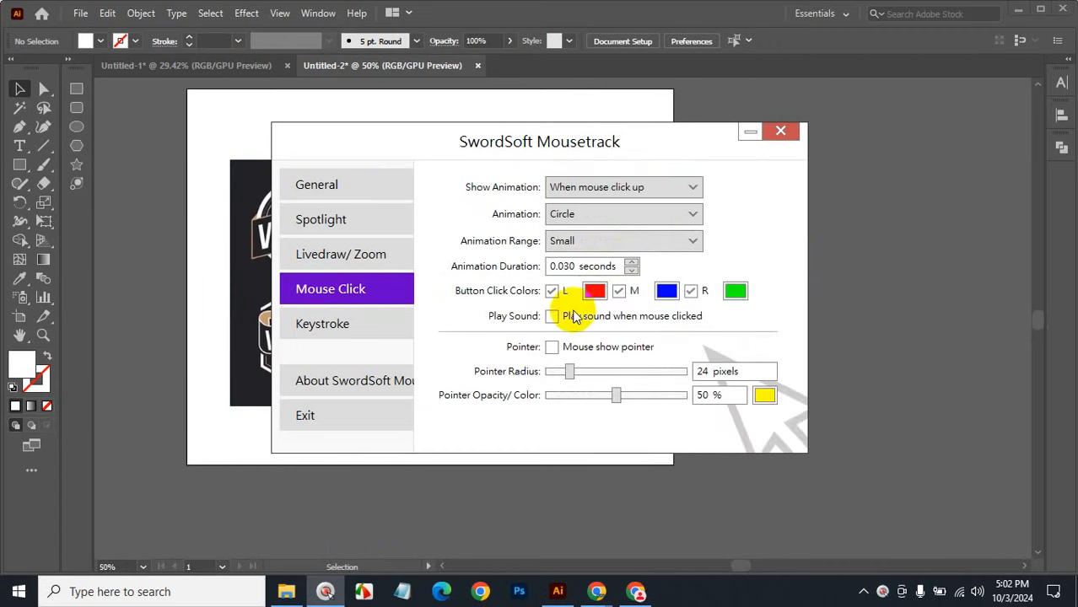
click(551, 347)
drag(568, 371, 485, 381)
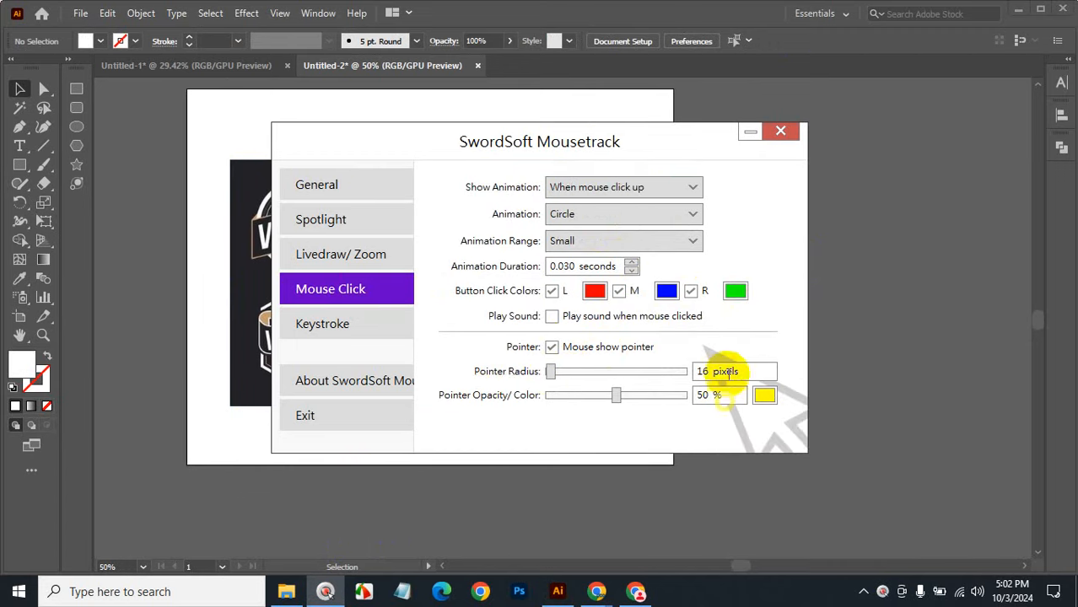
Step: Set the pointer highlight colour to black and minimize the SwordSoft Mousetrack window
click(764, 396)
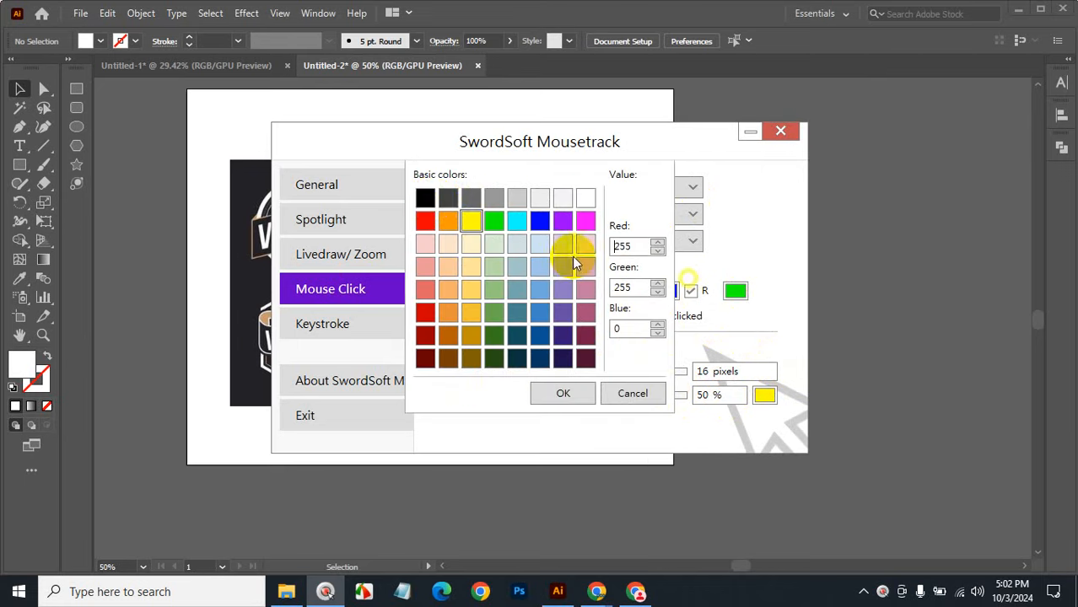
click(427, 199)
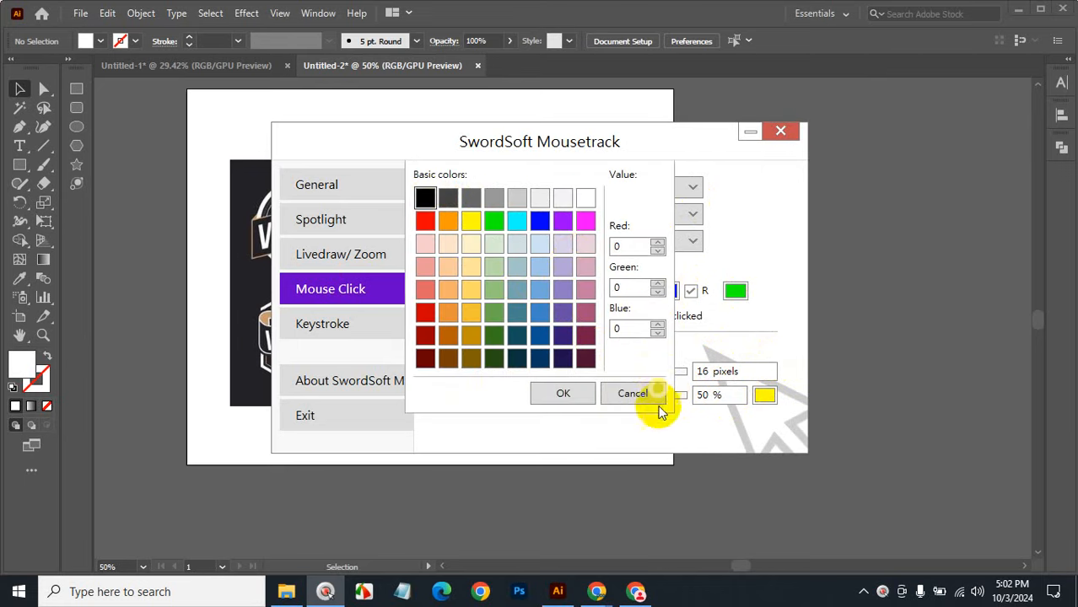
click(551, 393)
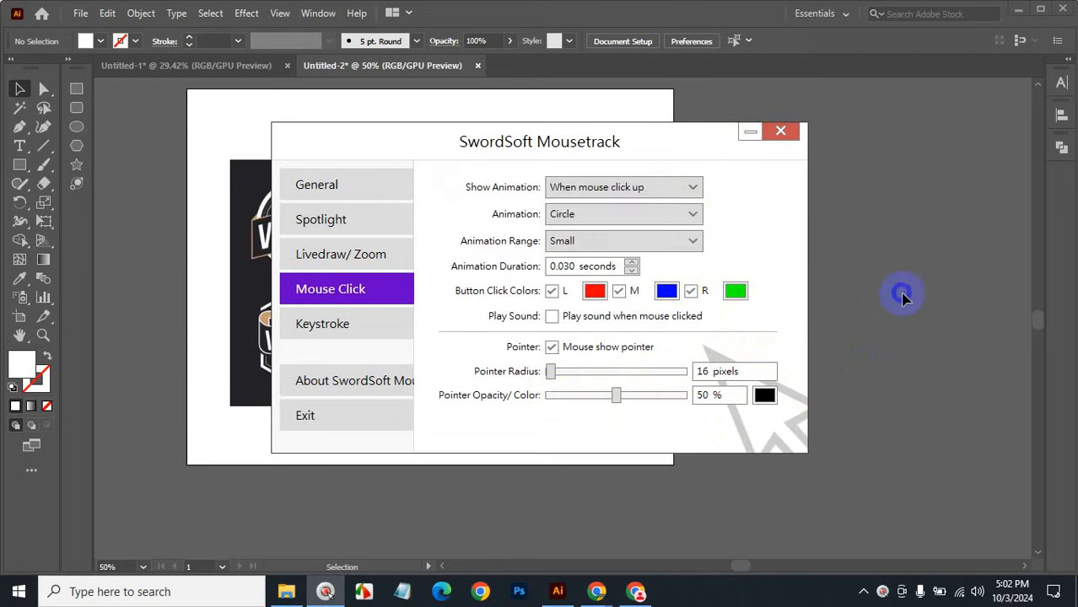
drag(552, 374, 512, 368)
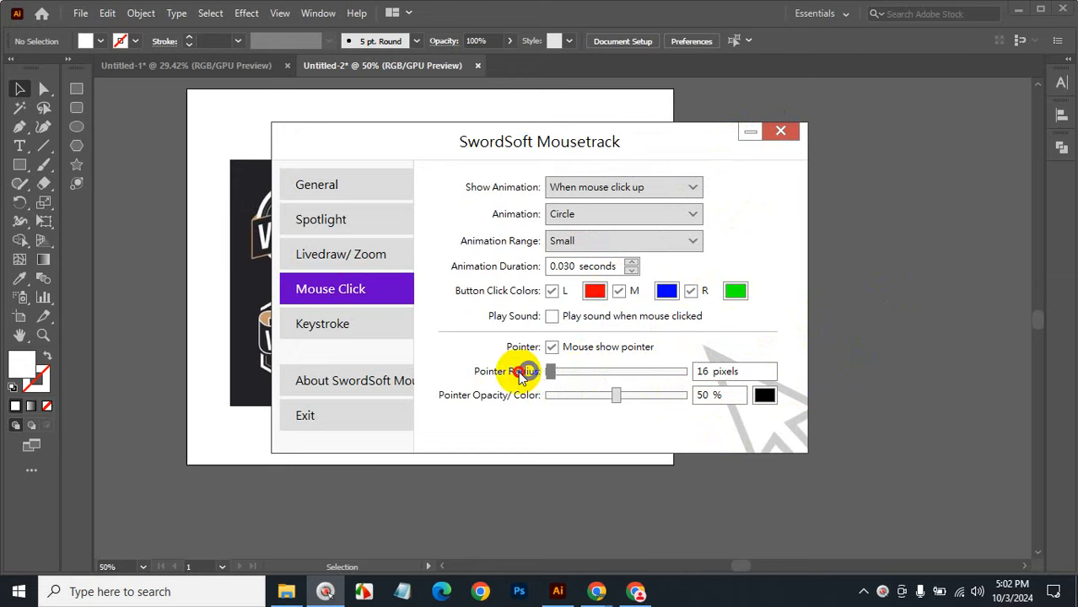
click(745, 132)
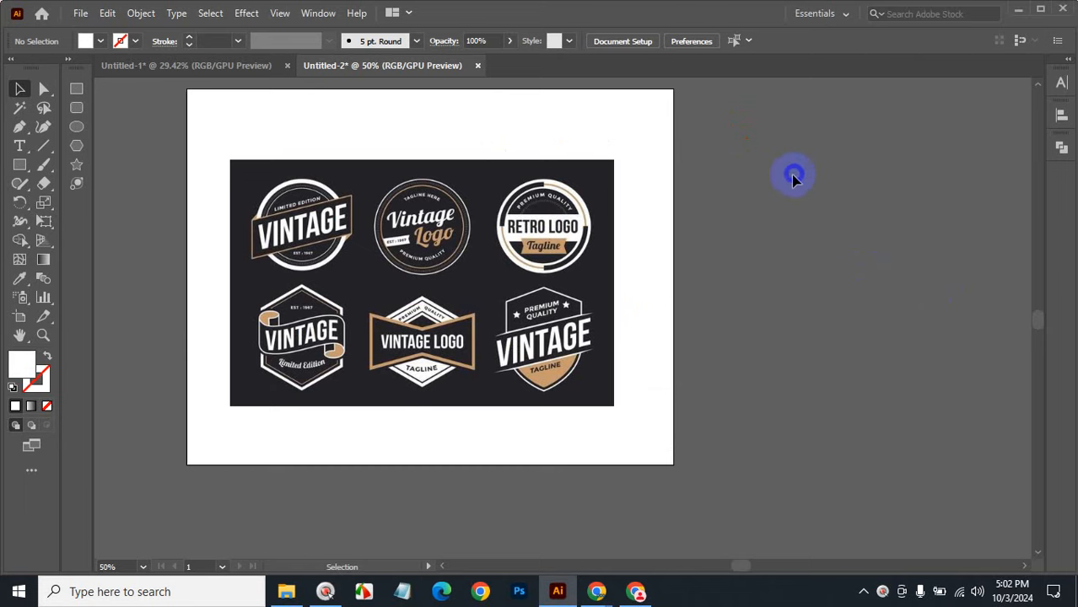
Step: Move the logo reference image to the artboard's upper-right corner, mostly outside it, to free the drawing area
key(space)
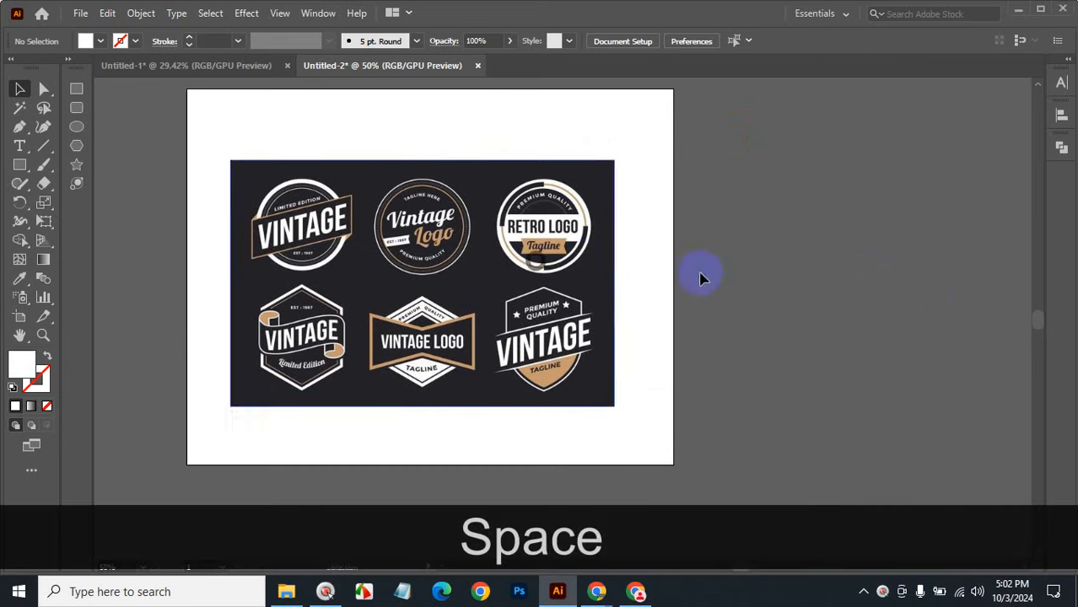
drag(446, 267, 843, 185)
drag(794, 242, 678, 194)
click(677, 415)
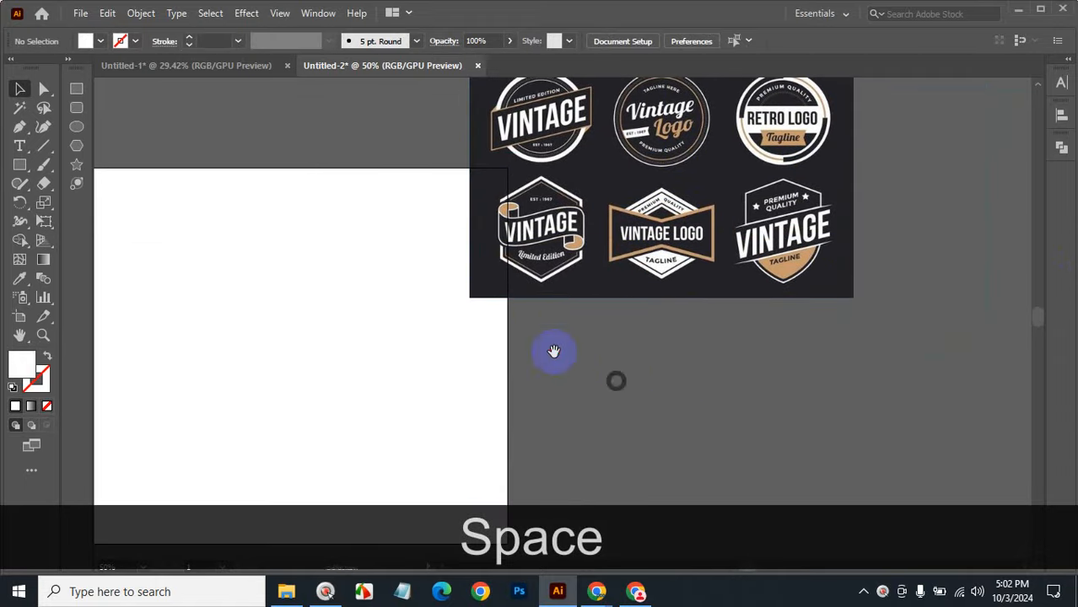
drag(538, 324, 761, 321)
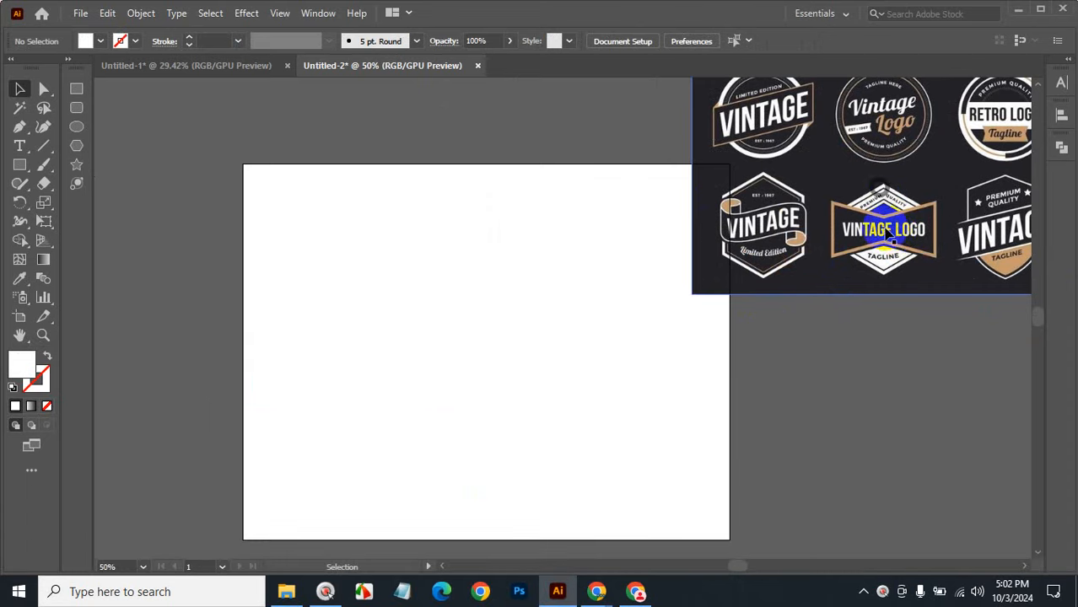
click(835, 413)
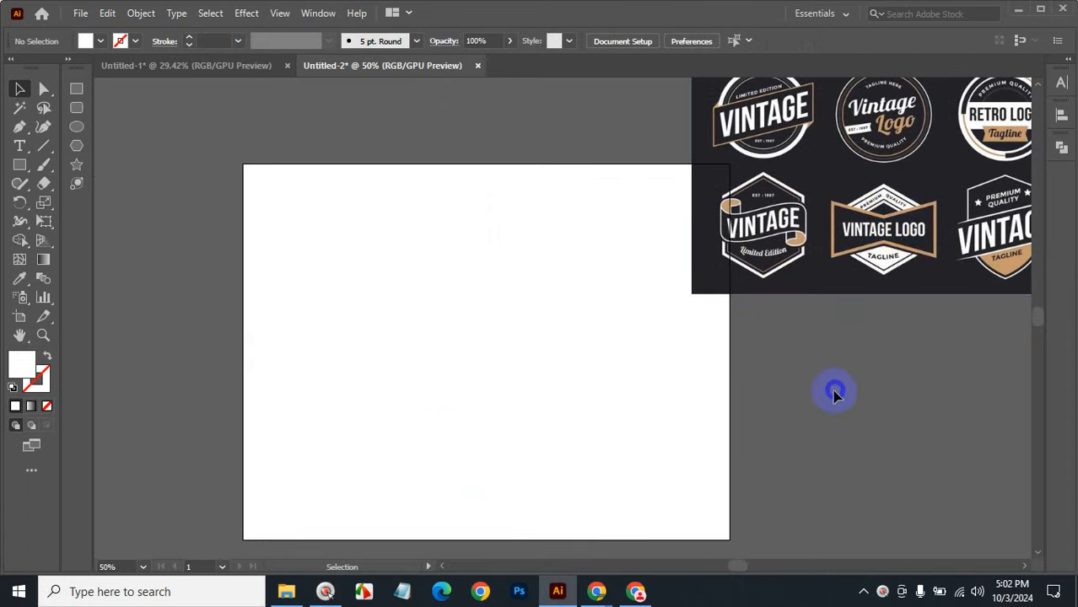
Step: Draw a hexagon in the upper middle of the artboard with the Polygon tool and fill it with green
click(76, 147)
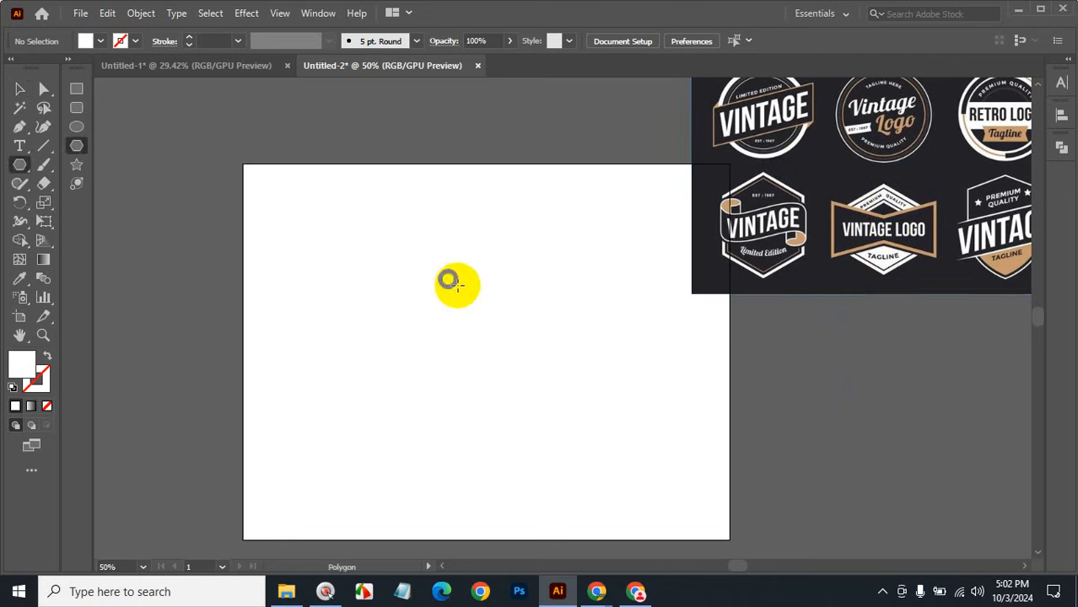
drag(456, 277, 504, 327)
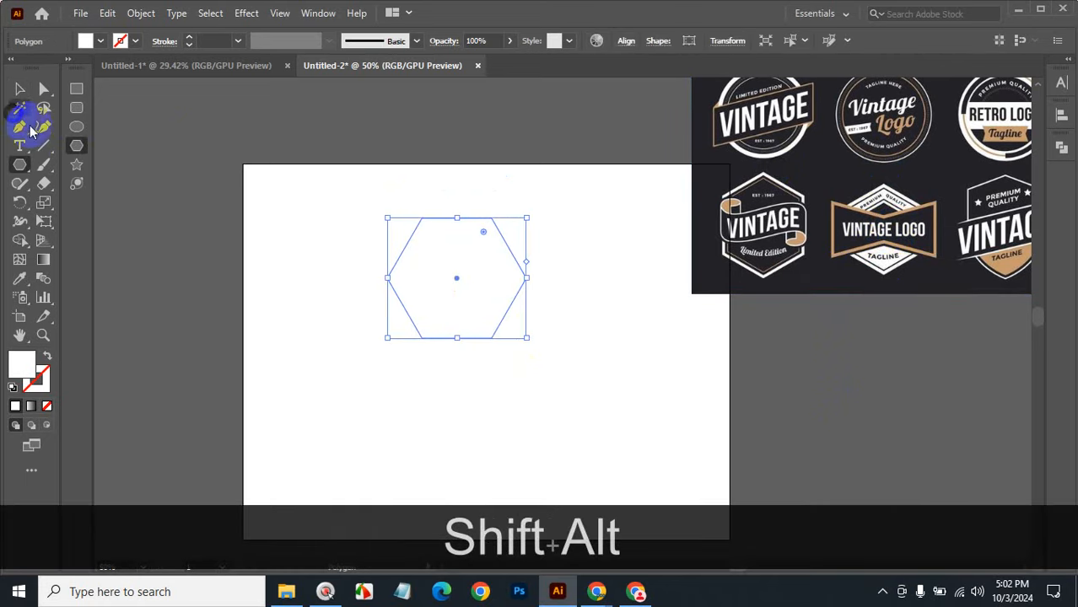
click(100, 40)
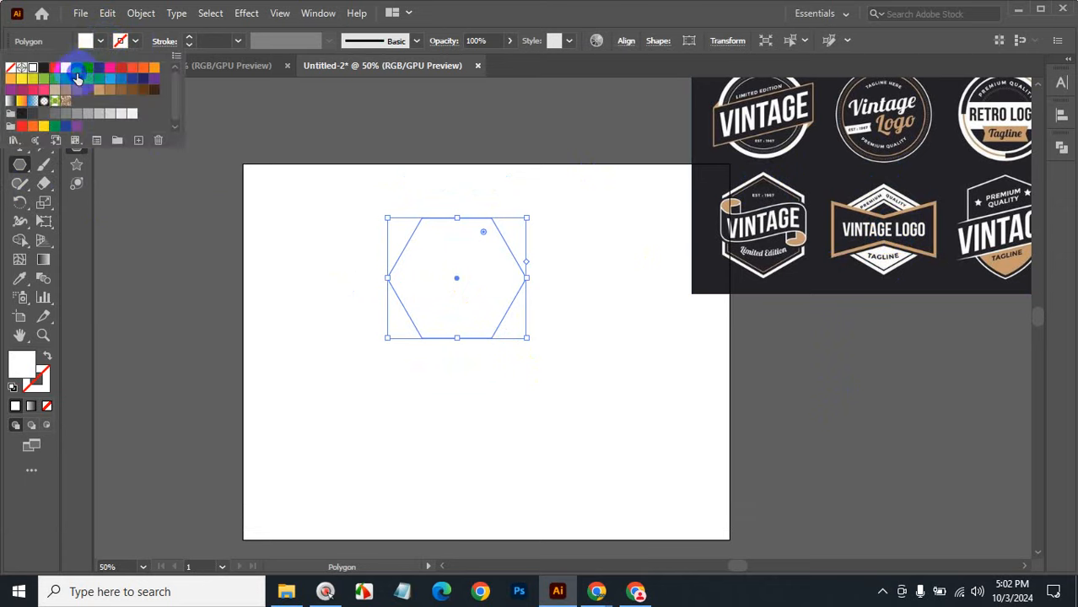
click(77, 68)
click(66, 44)
Step: Rotate the green hexagon so its points face up and down, and move it slightly right and down
click(18, 89)
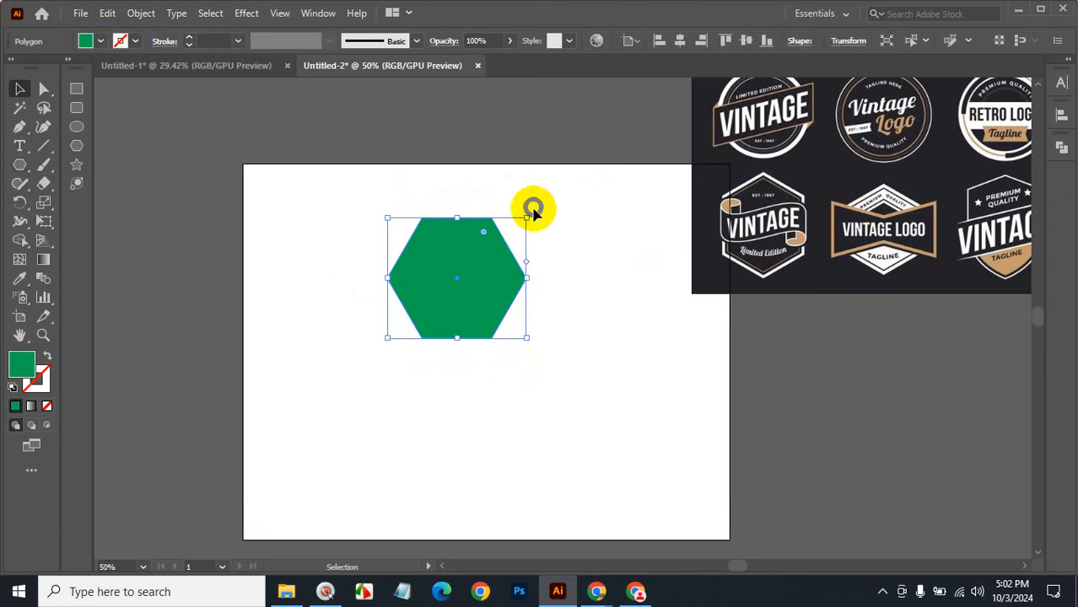
drag(529, 208, 540, 372)
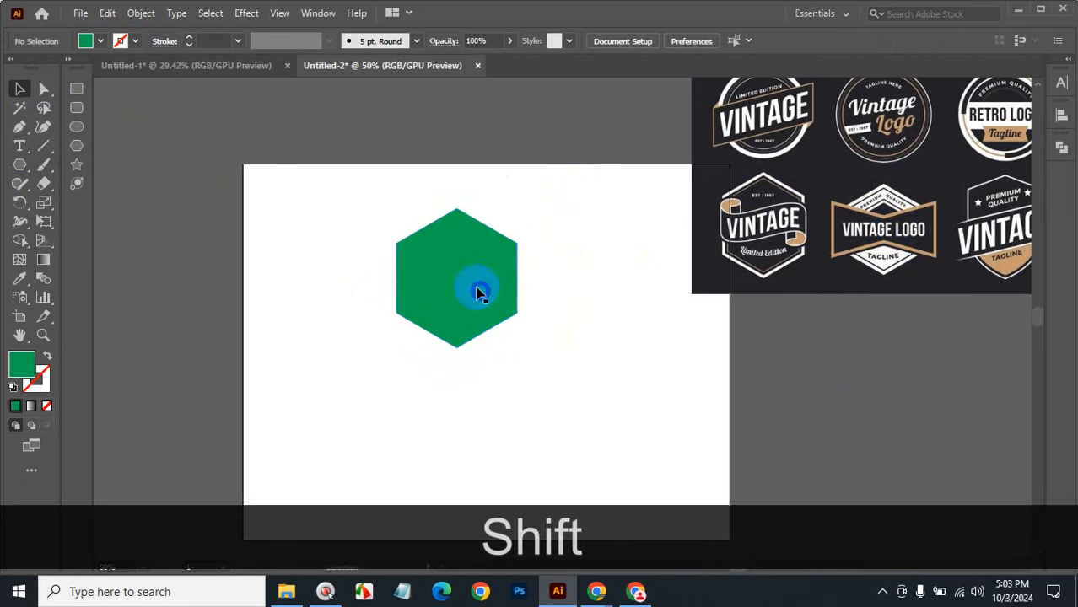
drag(477, 291, 545, 315)
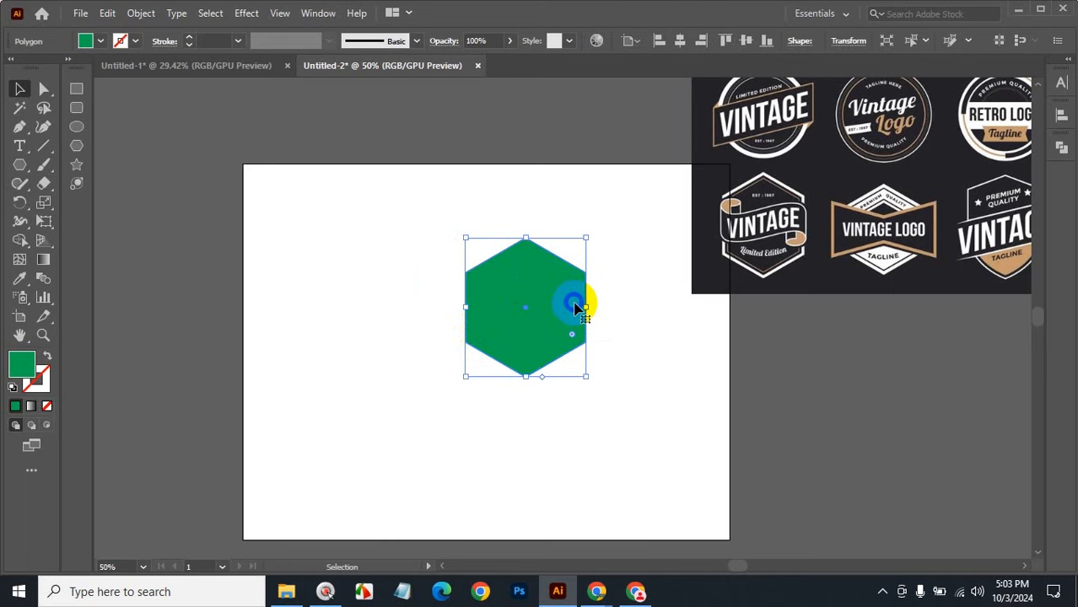
Step: Create a smaller hexagon inside the green one using Offset Path with an offset of -0.625 in
click(141, 14)
mouse_move(234, 382)
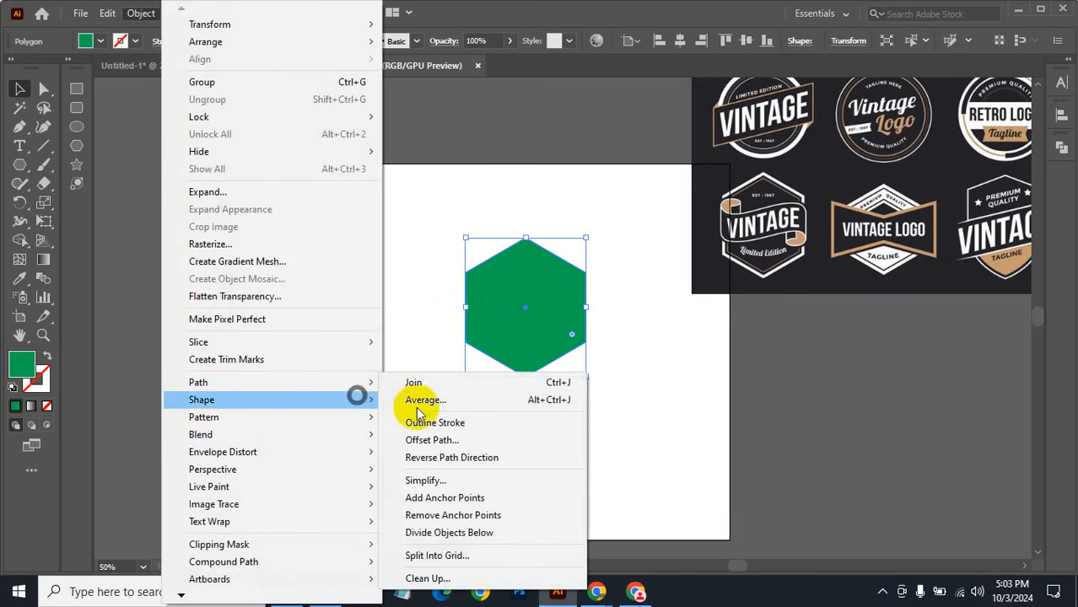
click(421, 439)
click(762, 330)
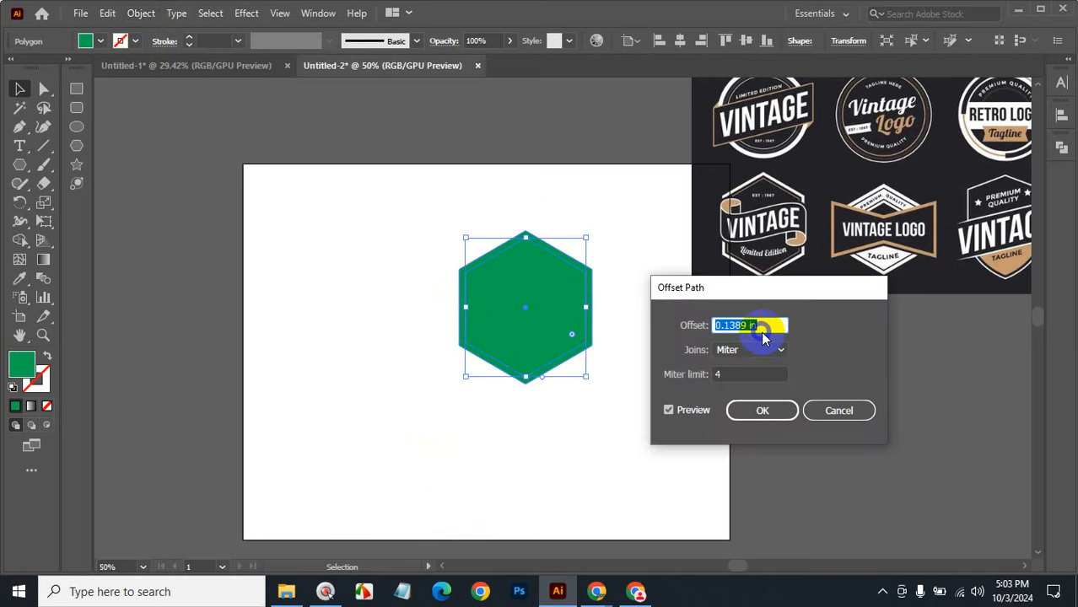
text(-0.25)
key(Tab)
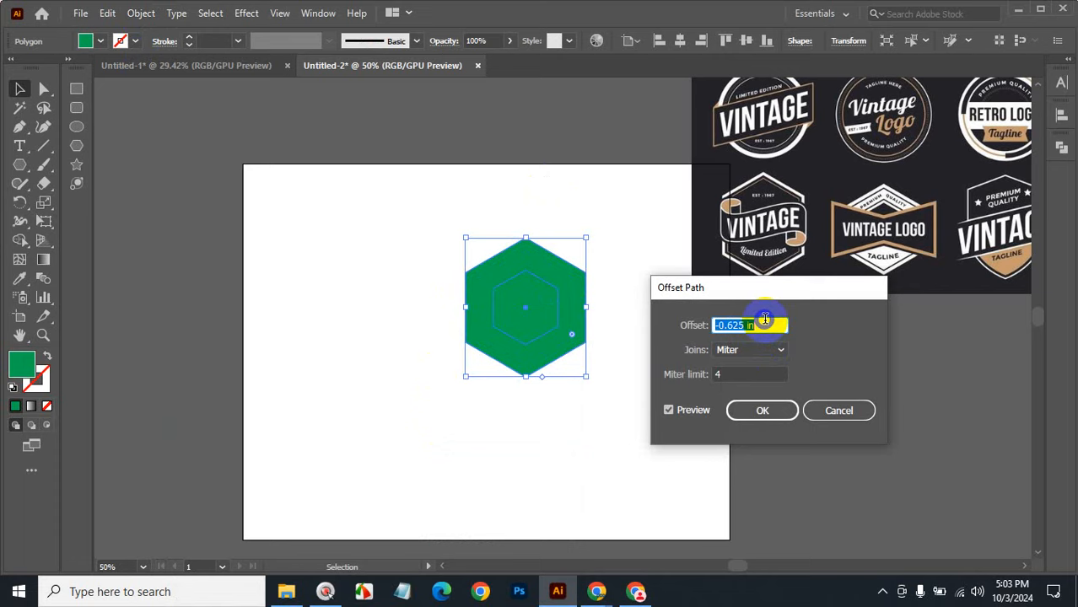
click(761, 410)
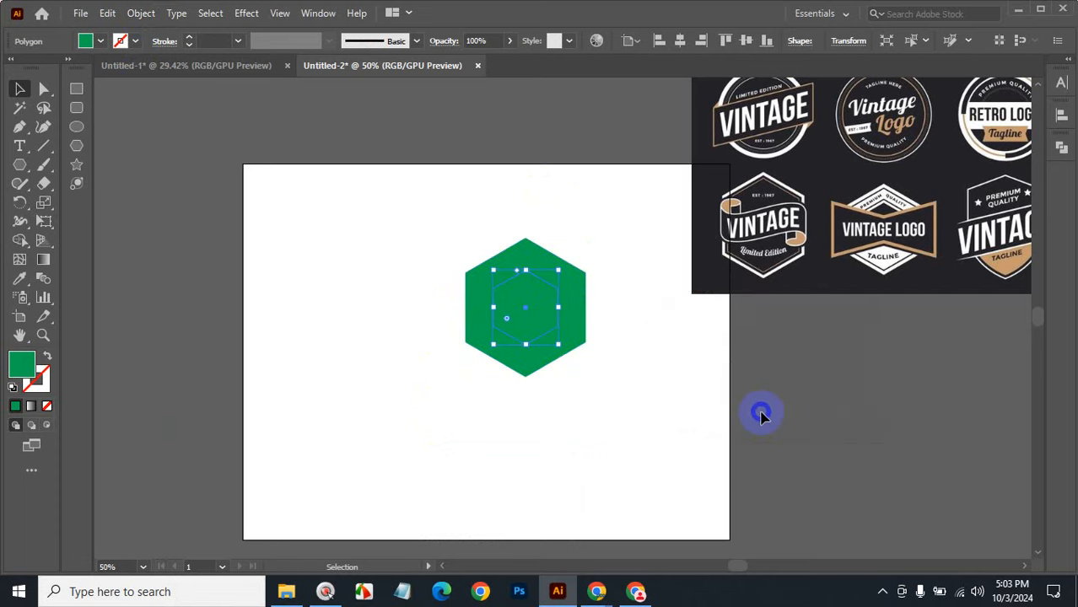
Step: Cut the inner hexagon out of the outer one with Pathfinder's Minus Front
drag(440, 214, 645, 426)
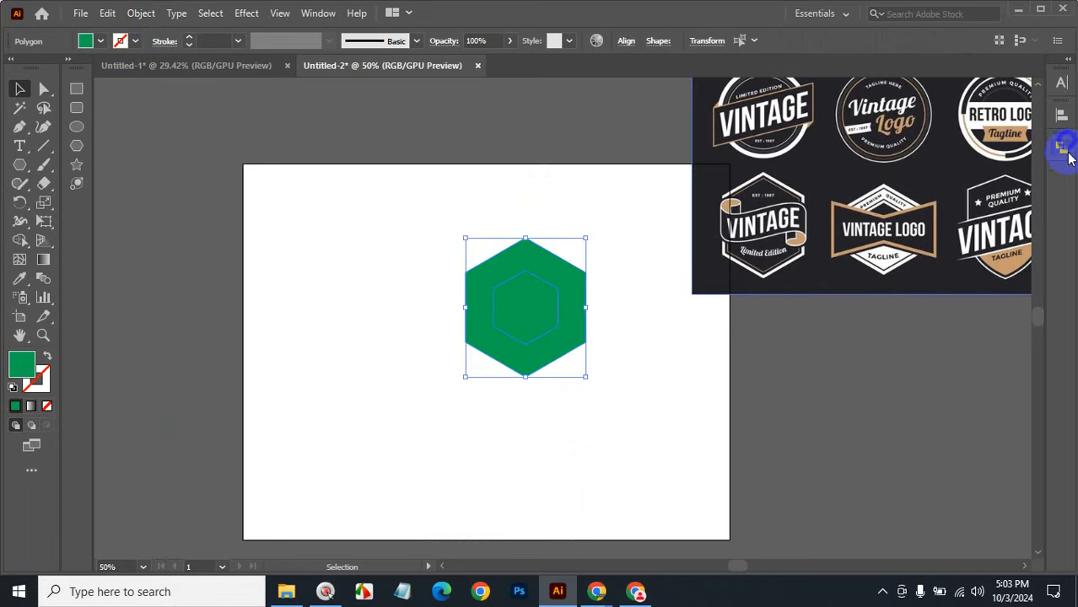
click(1062, 146)
click(906, 182)
click(691, 331)
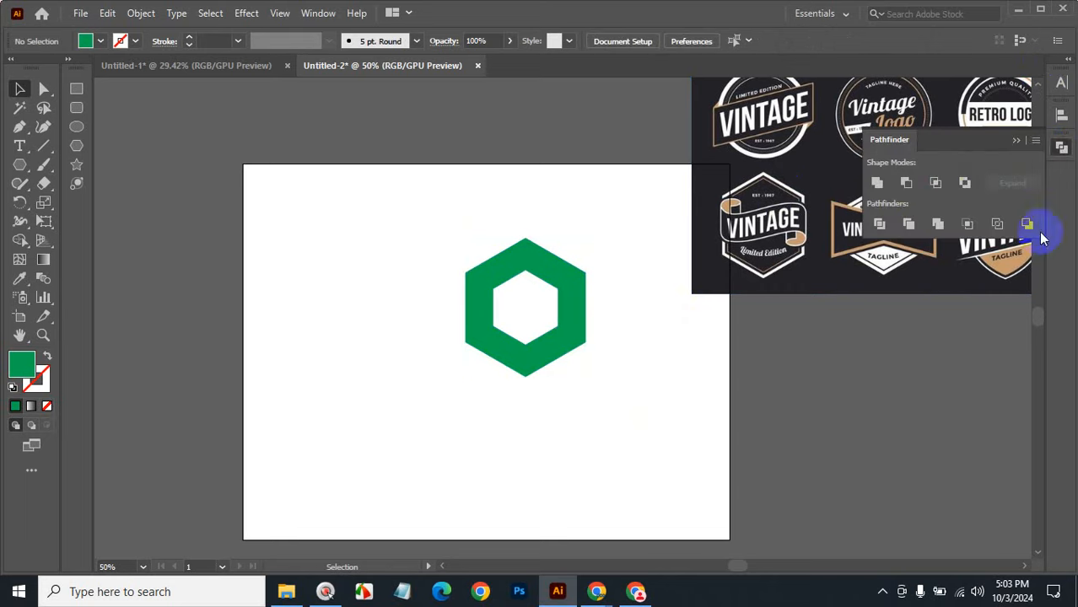
Step: Move the reference image over the artboard's upper edge and shift the hexagon ring down and right, clear of it
drag(809, 162, 501, 113)
scroll(561, 169, up, 1)
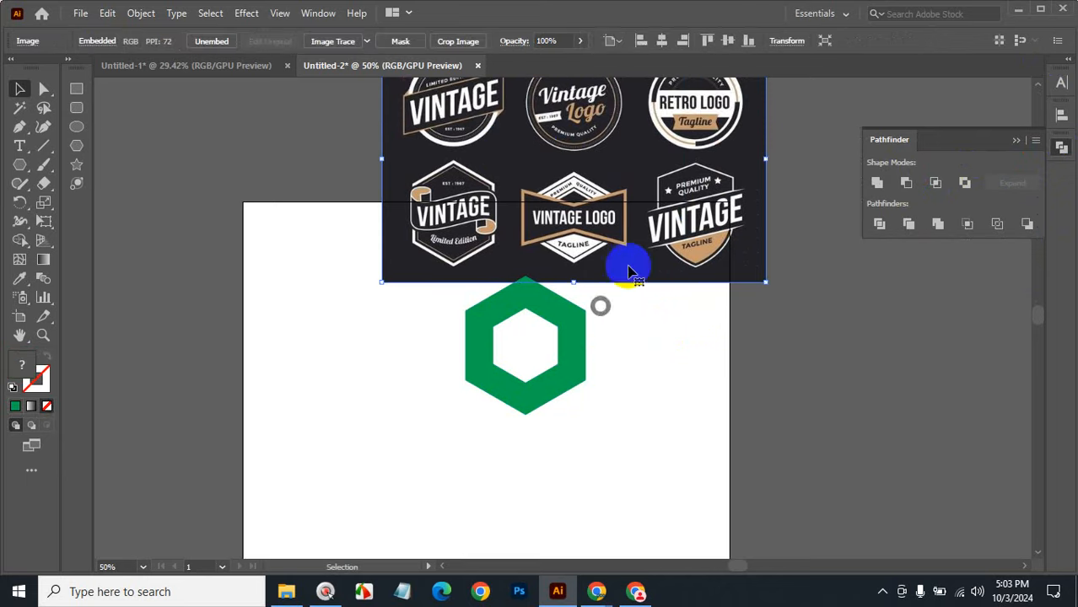
drag(638, 448, 404, 329)
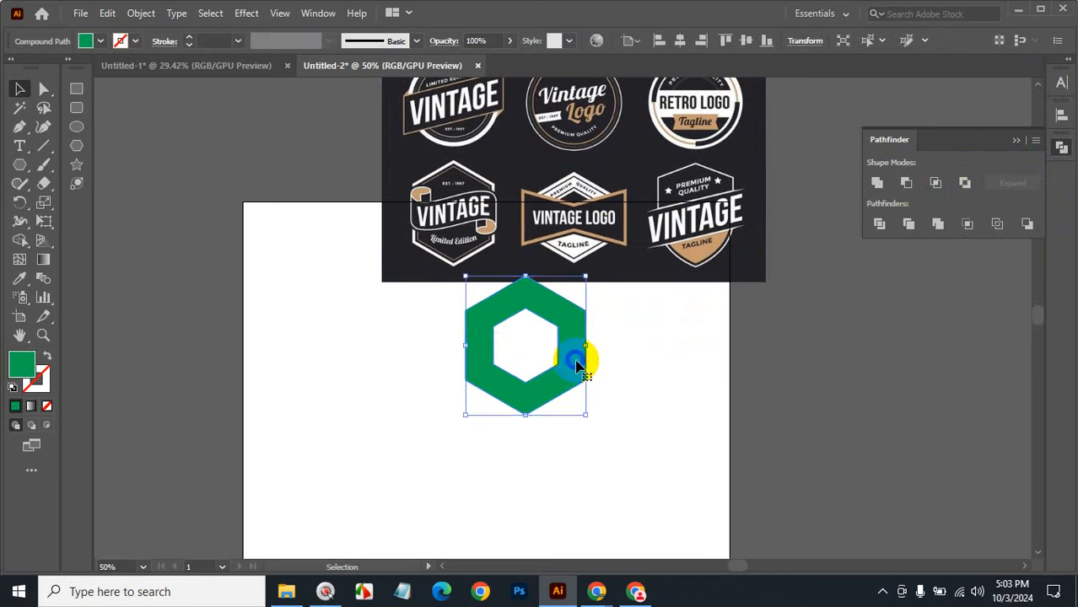
drag(577, 363, 605, 407)
click(661, 407)
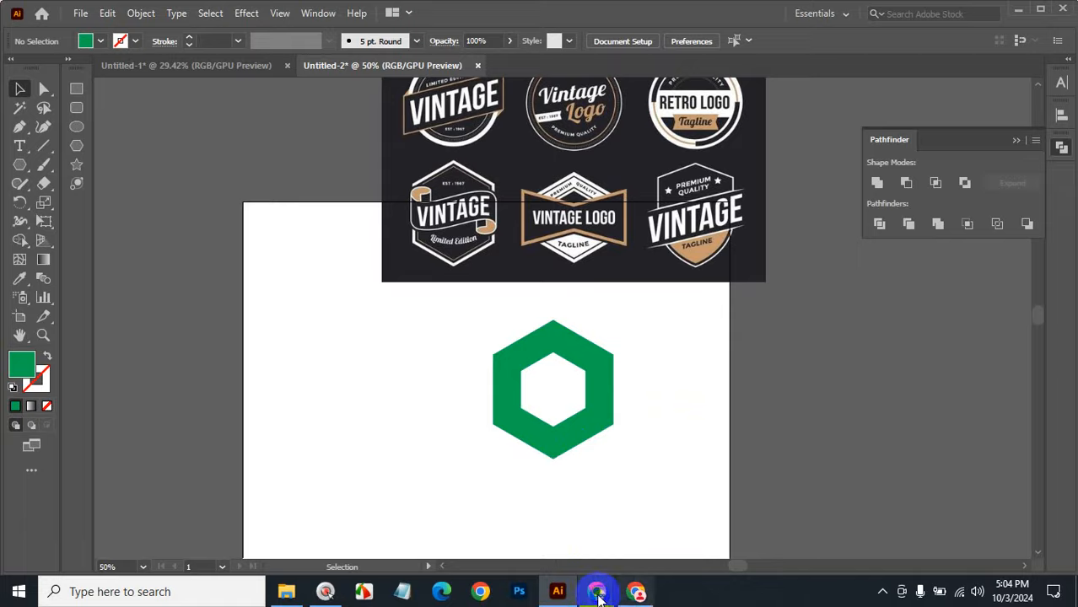
Step: Switch to the Google Meet window in Chrome, choose to stay in the call, and return to Illustrator
mouse_move(597, 593)
click(553, 544)
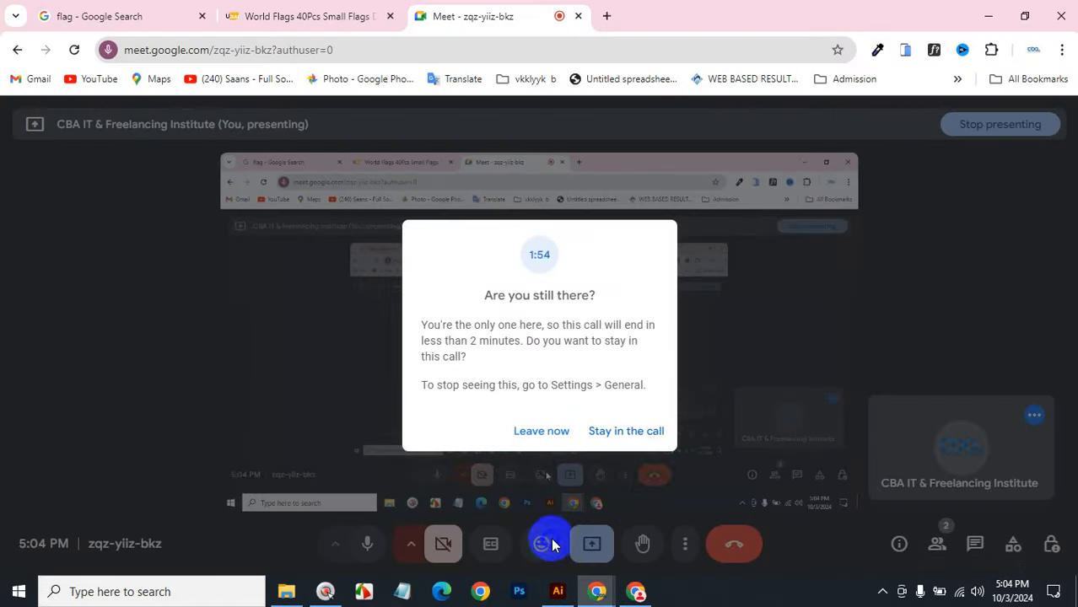
click(622, 434)
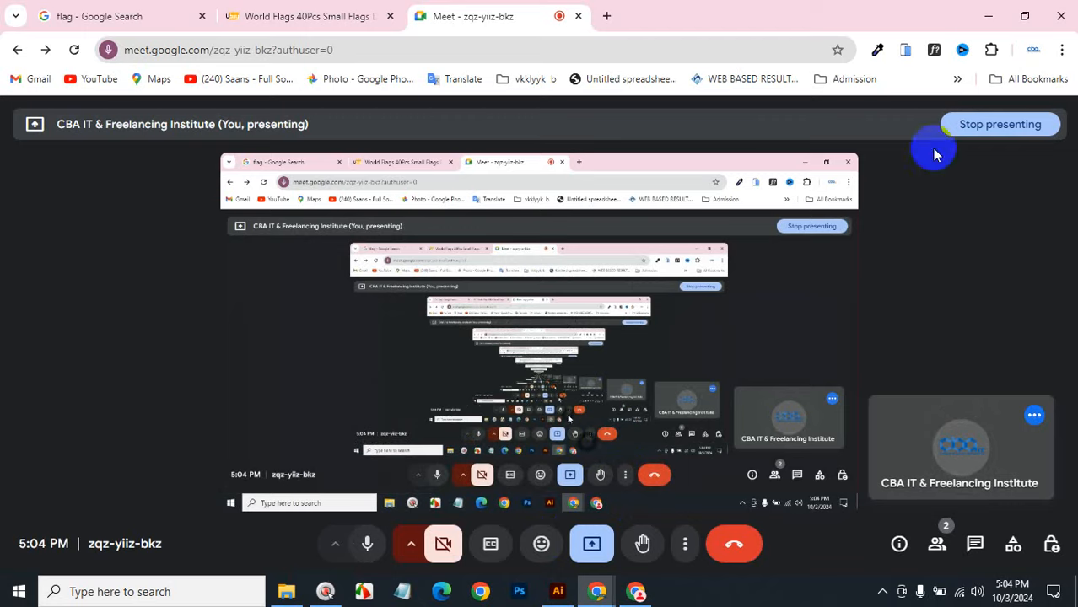
click(997, 19)
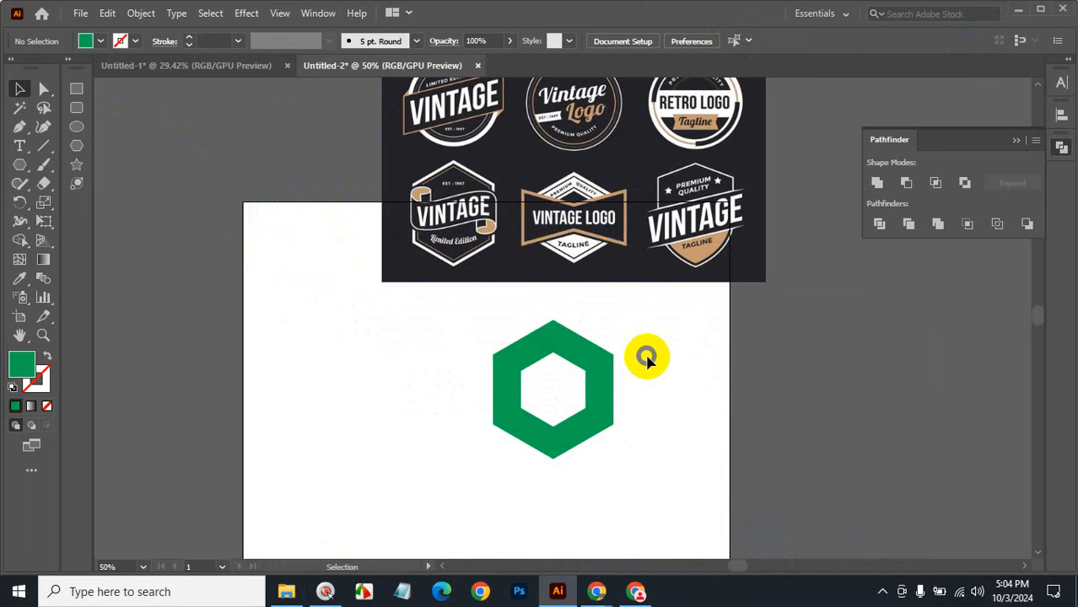
Step: Draw a rectangle about 4.86 in wide and 1.95 in high across the hexagon ring and fill it brown
click(76, 89)
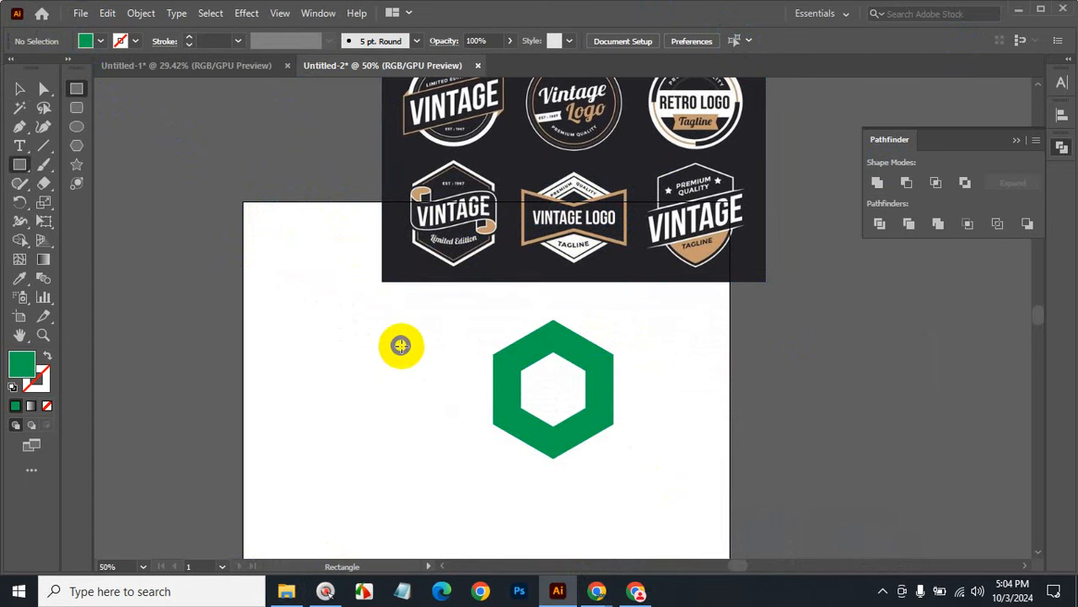
drag(439, 346, 653, 432)
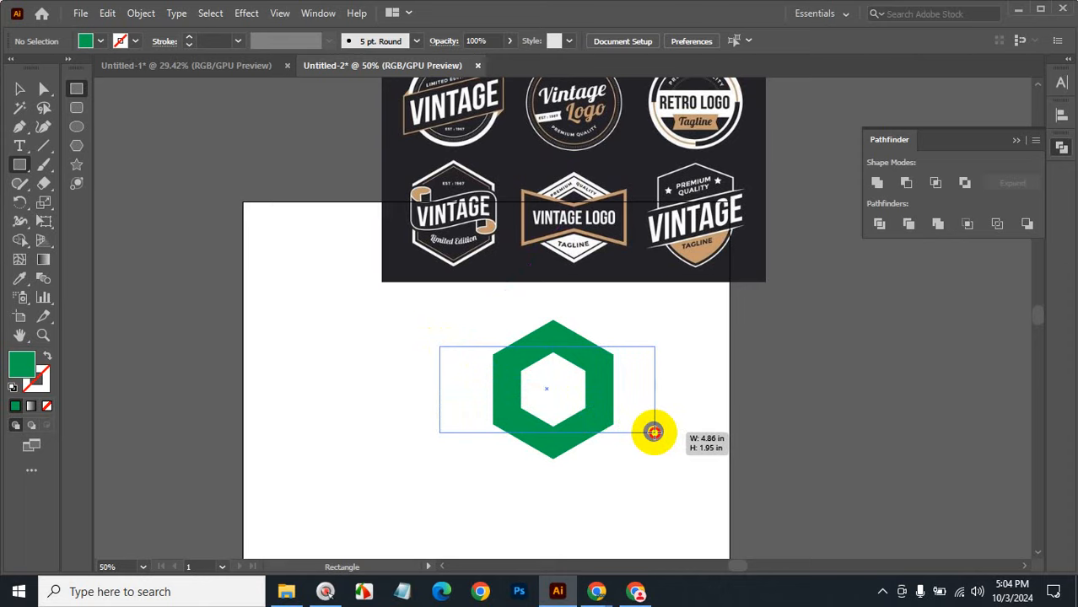
drag(653, 432, 653, 431)
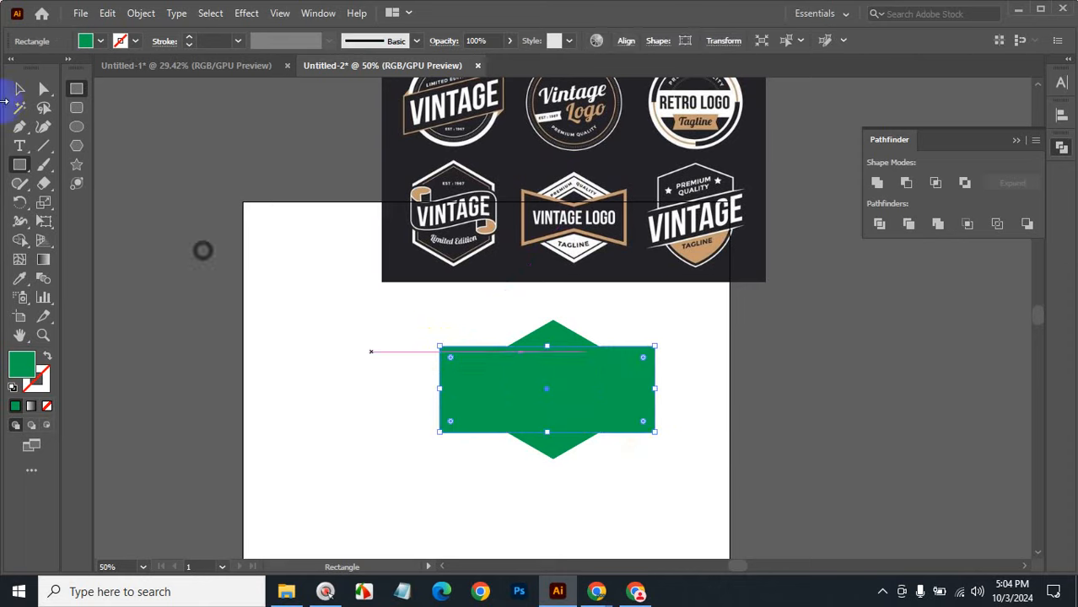
click(101, 42)
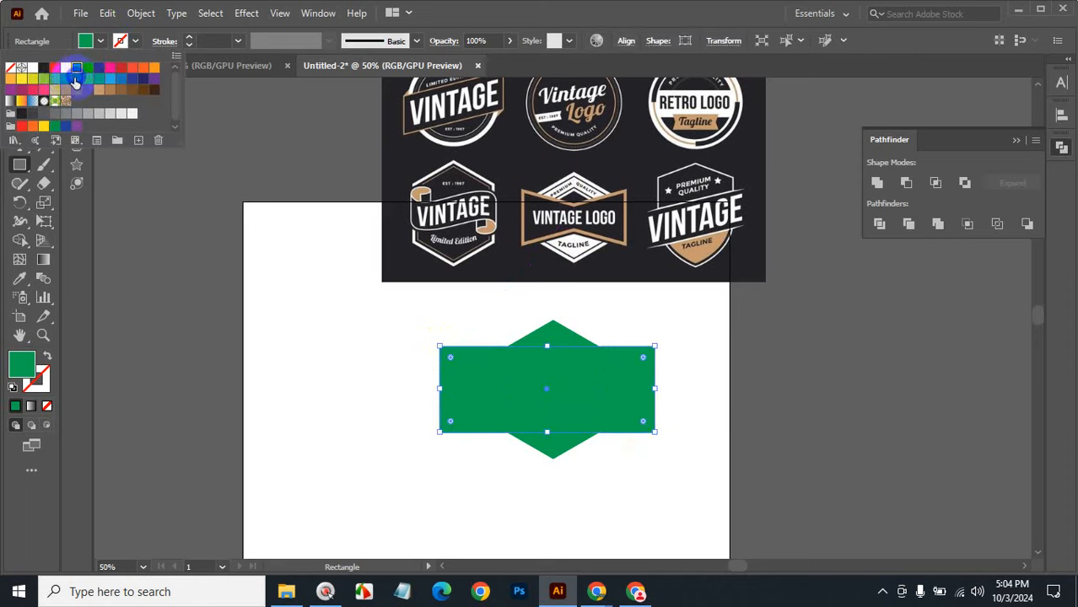
click(120, 90)
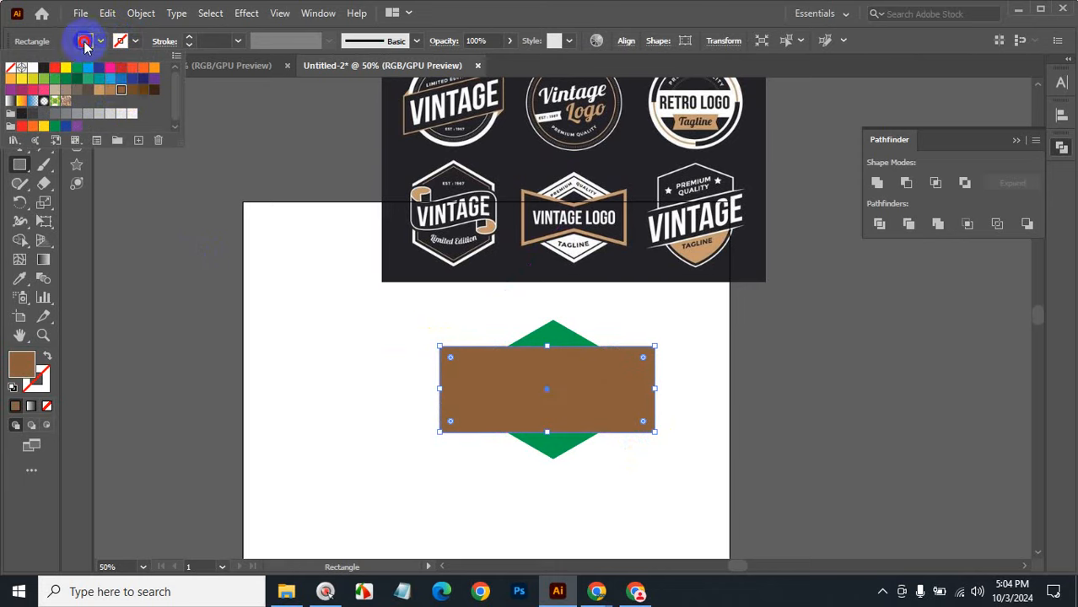
click(86, 40)
click(26, 94)
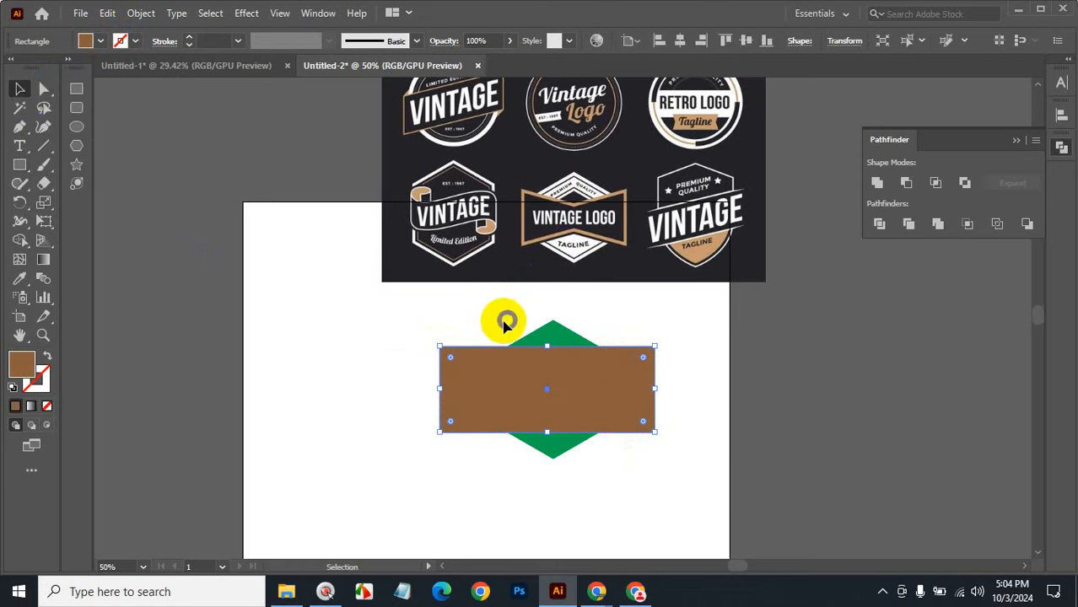
Step: Align the brown rectangle and the green hexagon ring to each other by their horizontal centers
drag(498, 317, 681, 495)
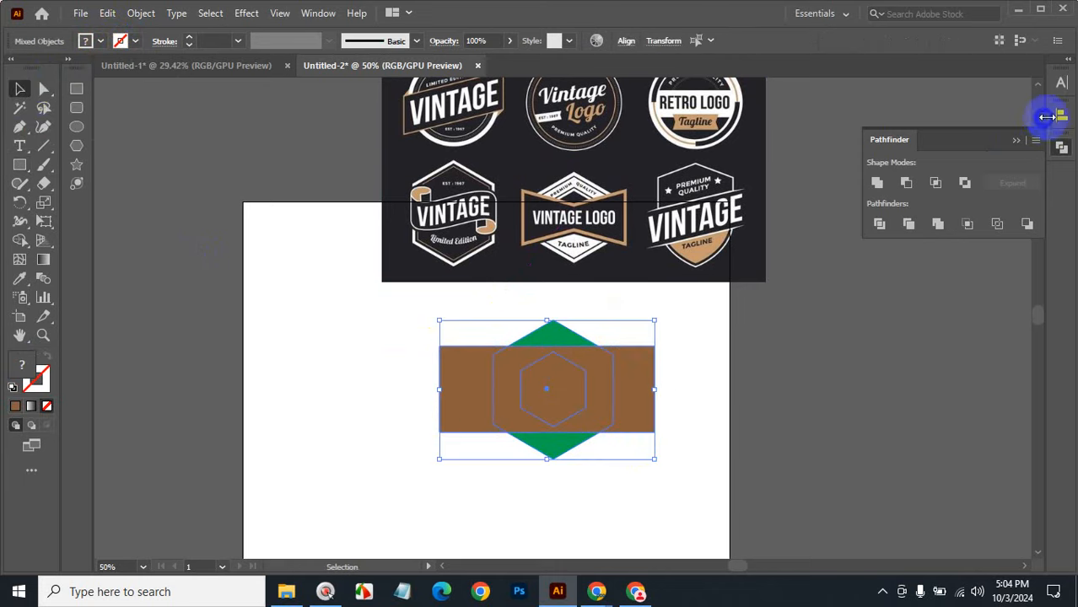
click(1061, 115)
click(907, 150)
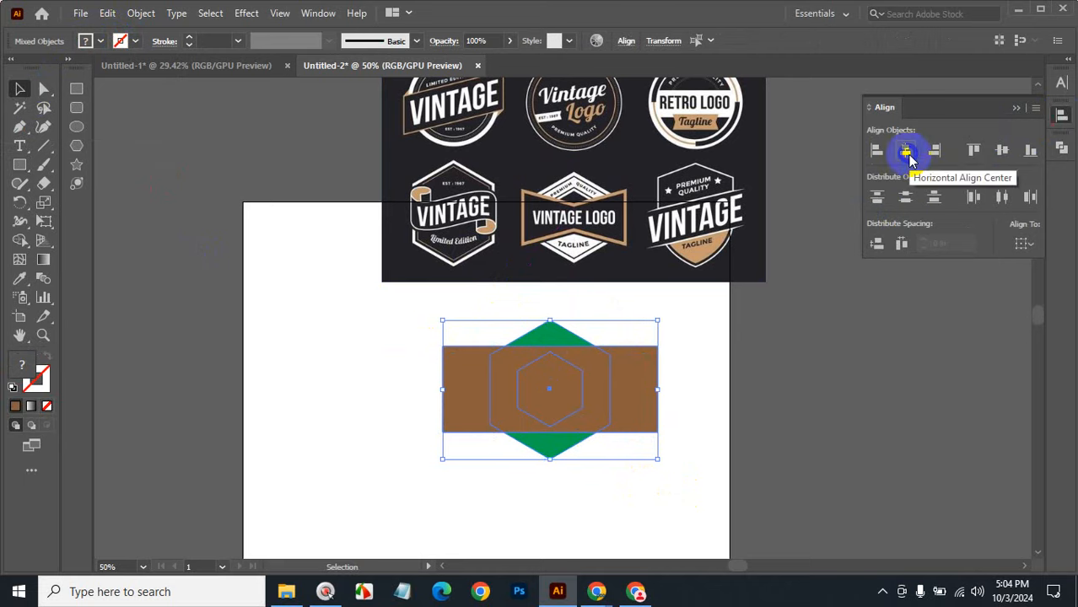
click(708, 504)
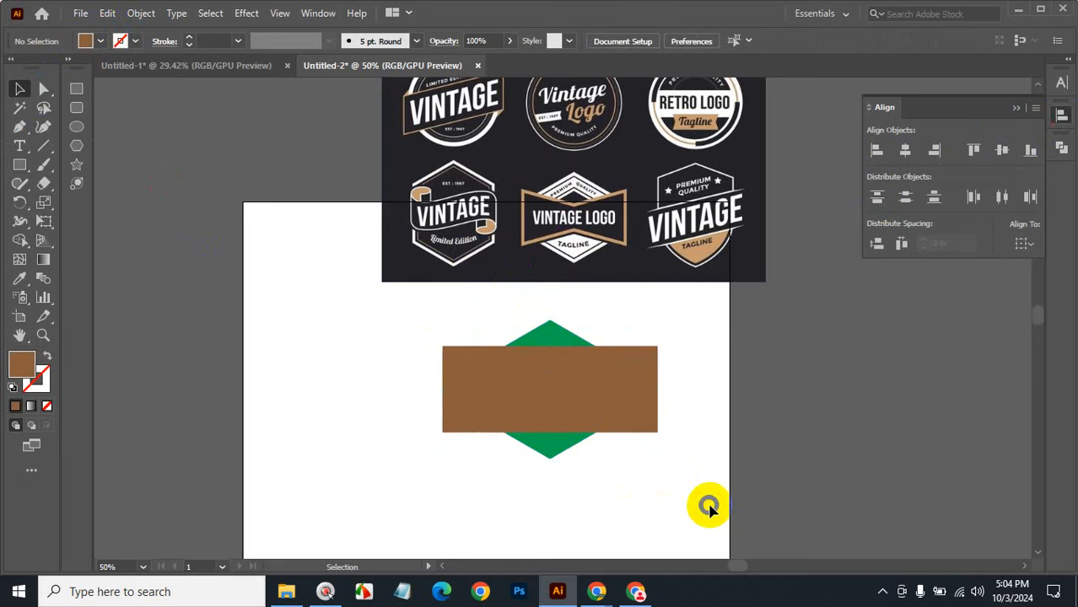
click(578, 405)
shift+click(584, 433)
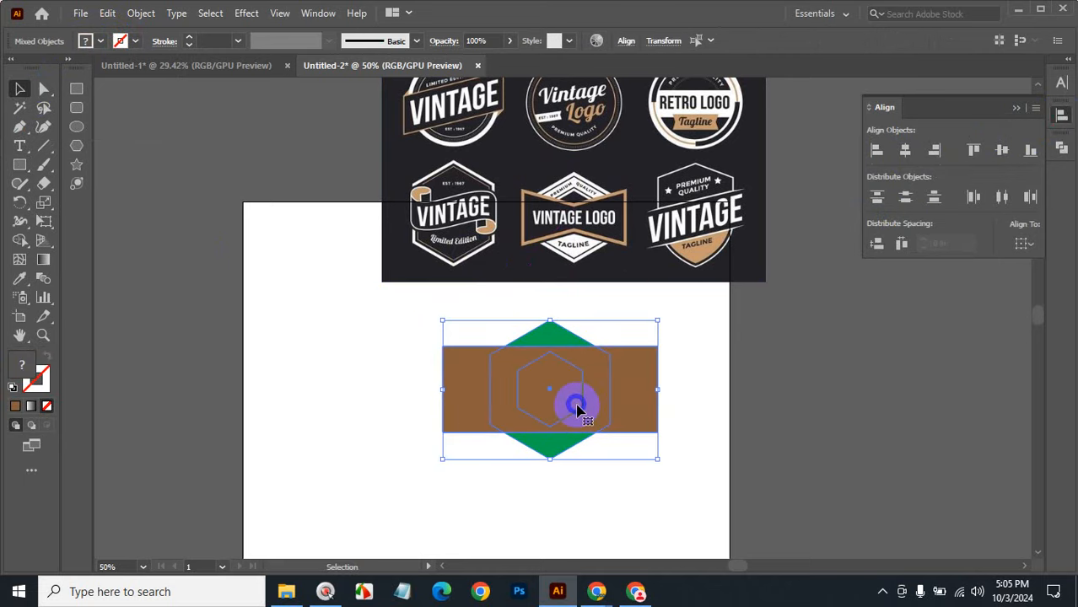
click(700, 352)
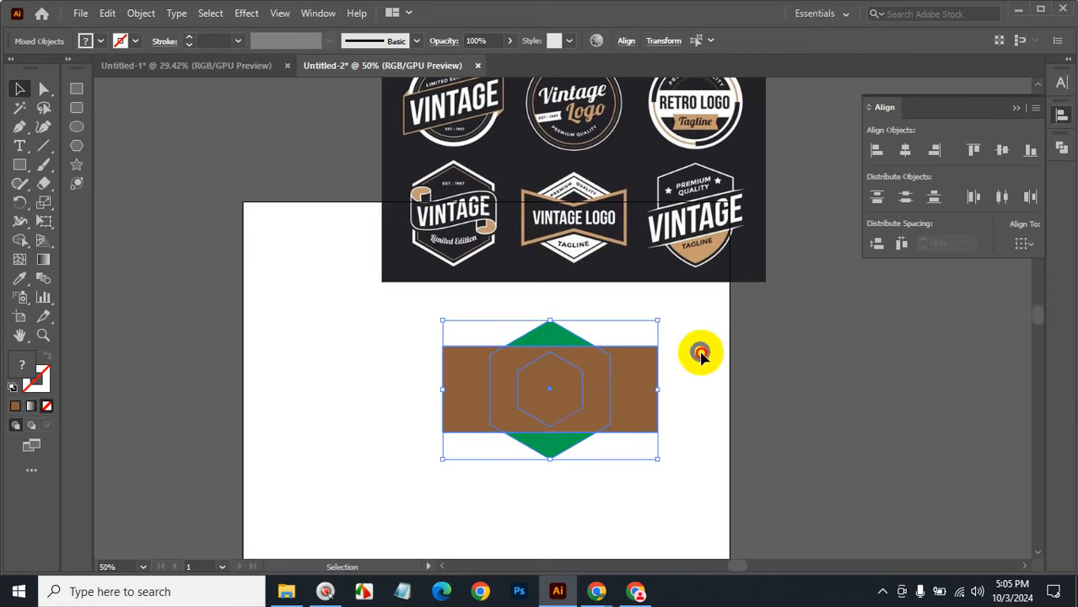
Step: Reduce the brown rectangle's height slightly and symmetrically about its center, exposing more of the hexagon's upper and lower points
click(613, 378)
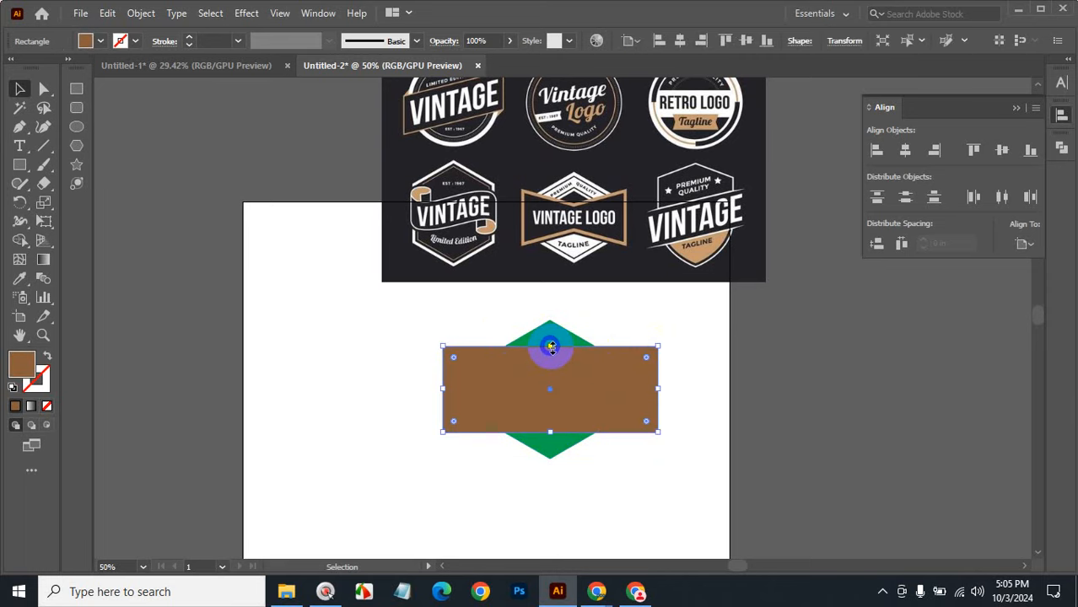
drag(550, 346, 554, 353)
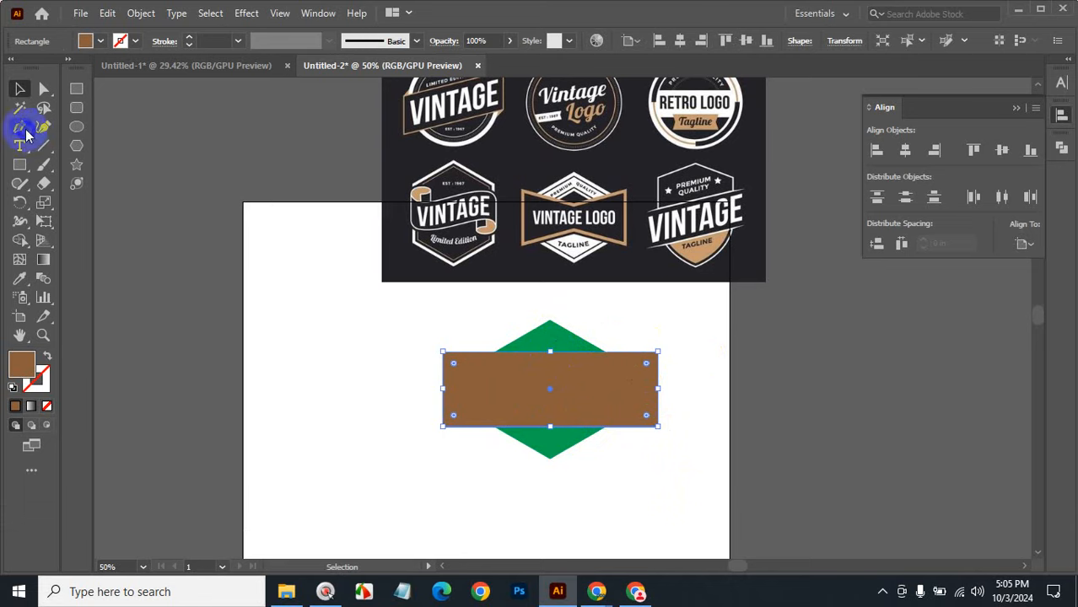
drag(24, 133, 78, 152)
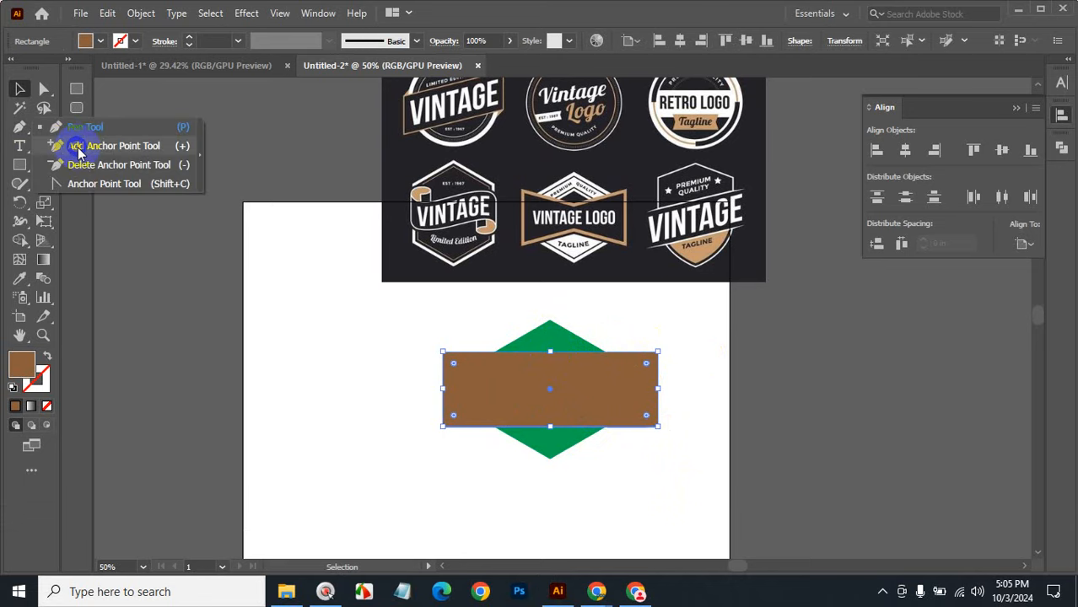
click(322, 147)
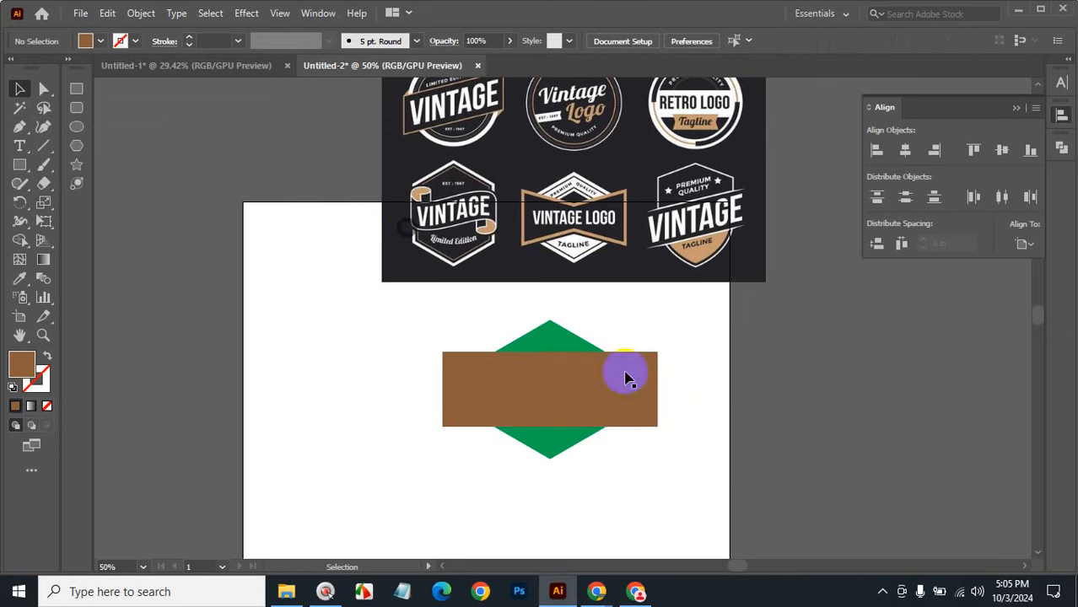
click(882, 591)
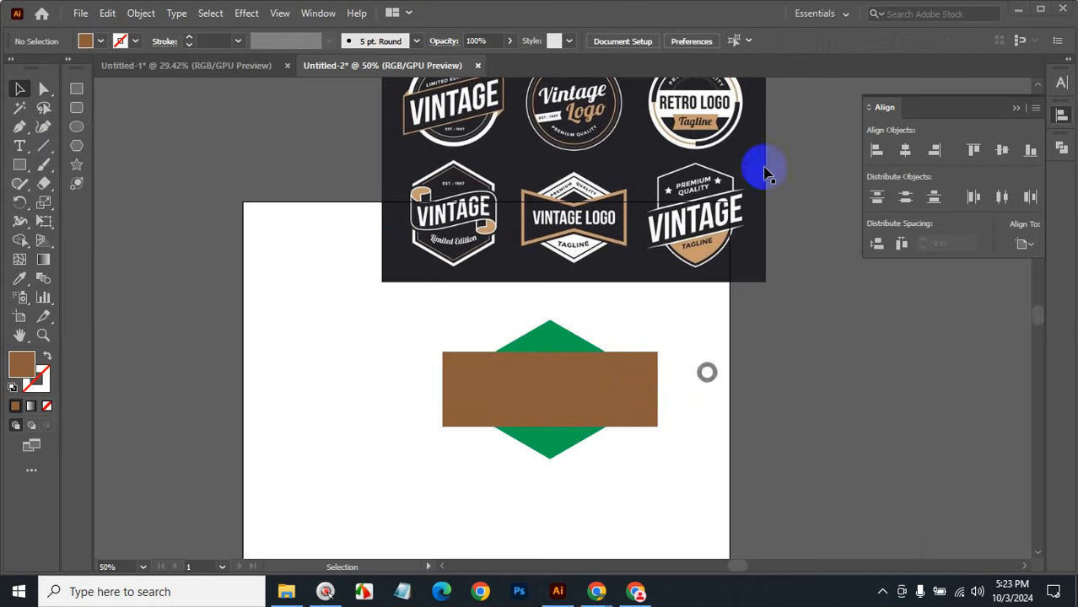
click(762, 164)
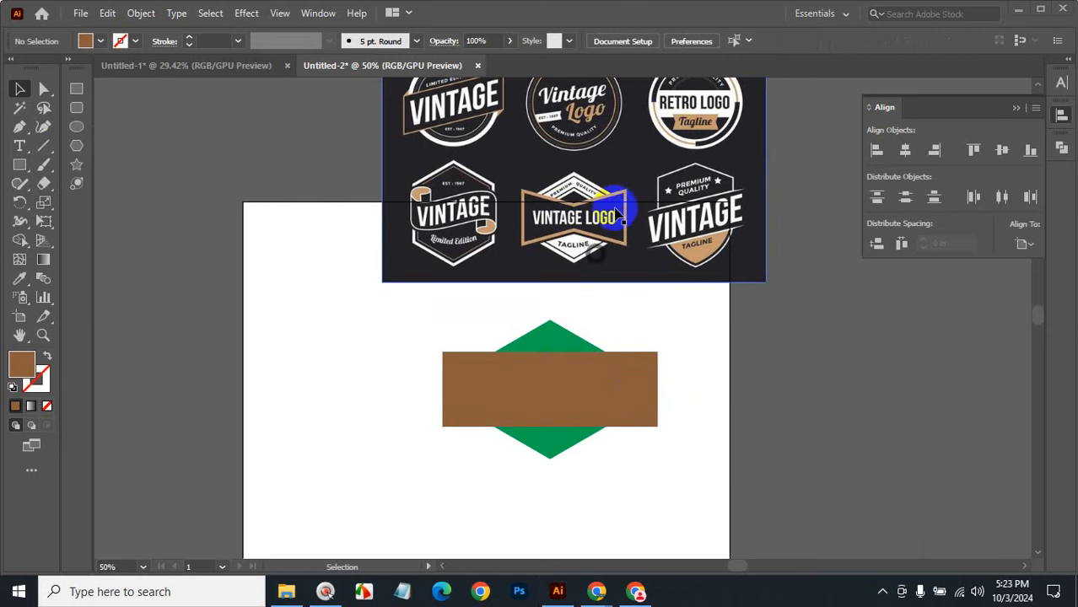
click(553, 384)
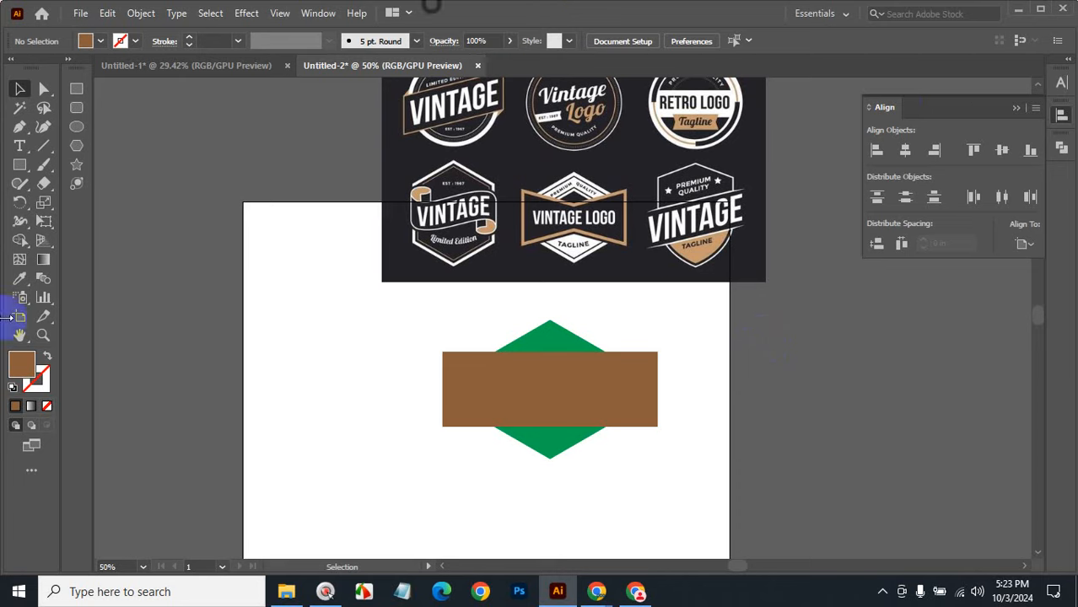
click(504, 86)
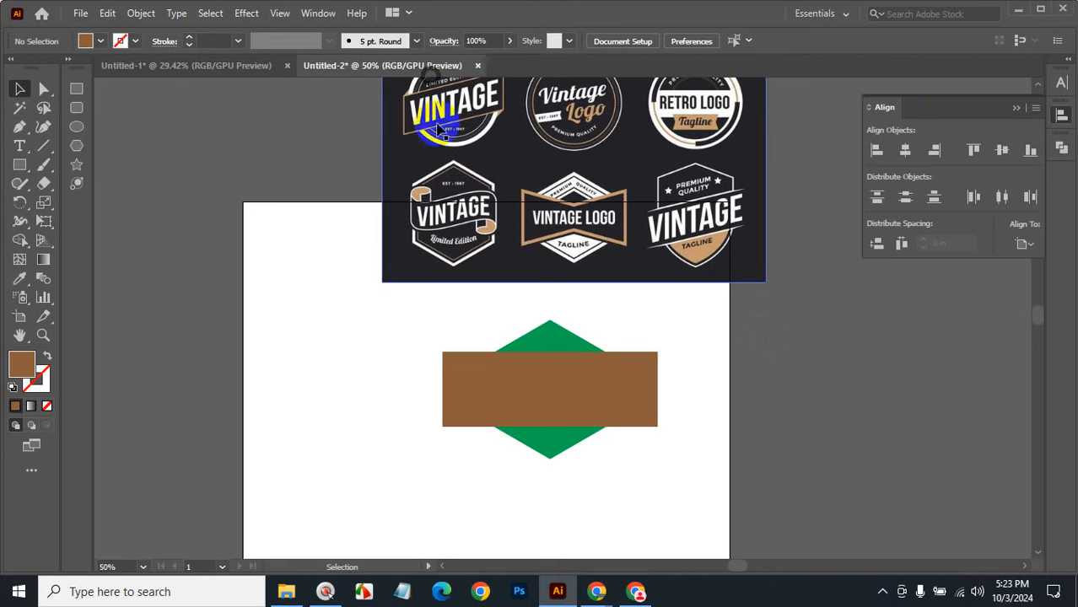
click(253, 212)
Step: Add an anchor point at the midpoint of the brown rectangle's upper edge and another at the midpoint of its lower edge
click(612, 389)
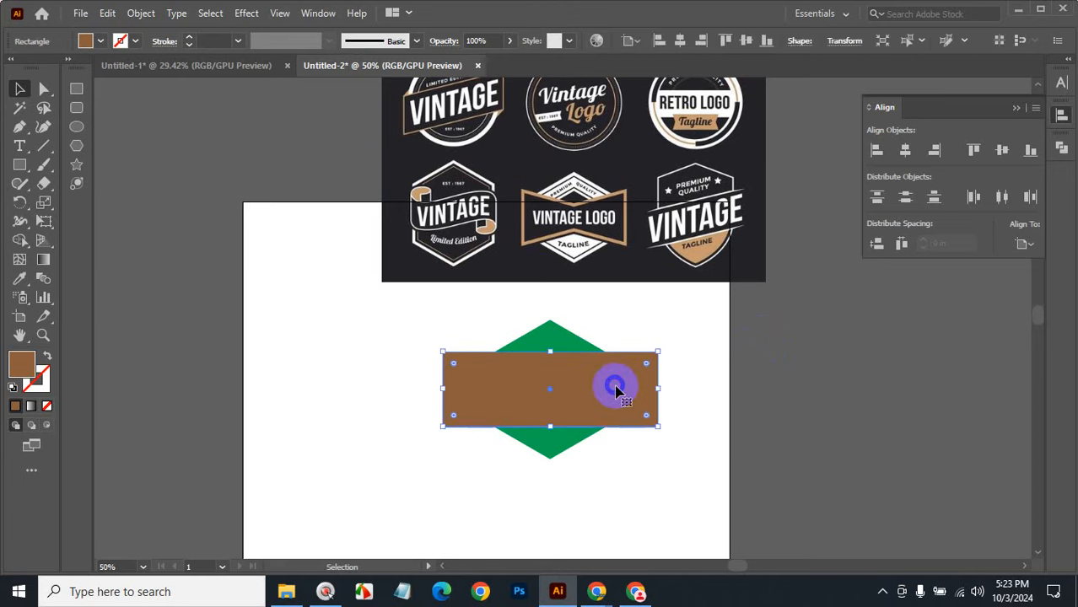
drag(19, 128, 94, 150)
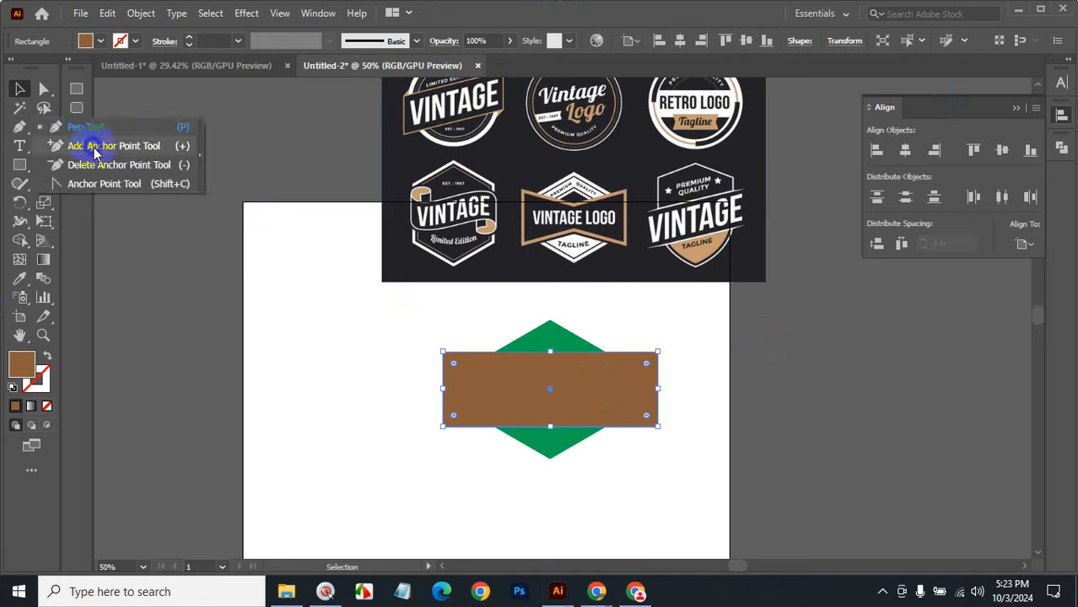
click(93, 147)
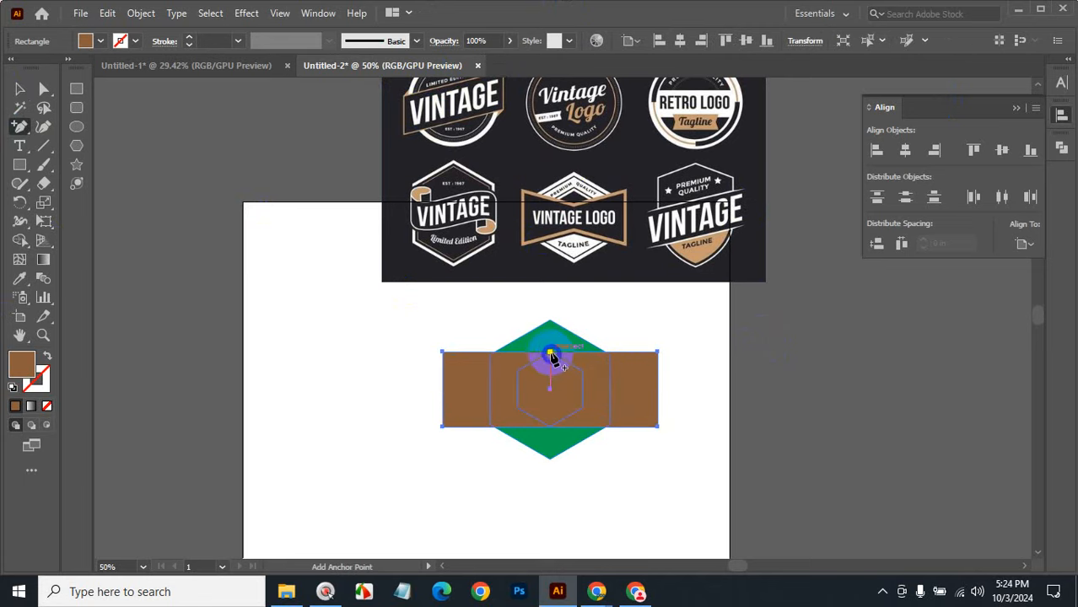
click(549, 353)
click(548, 426)
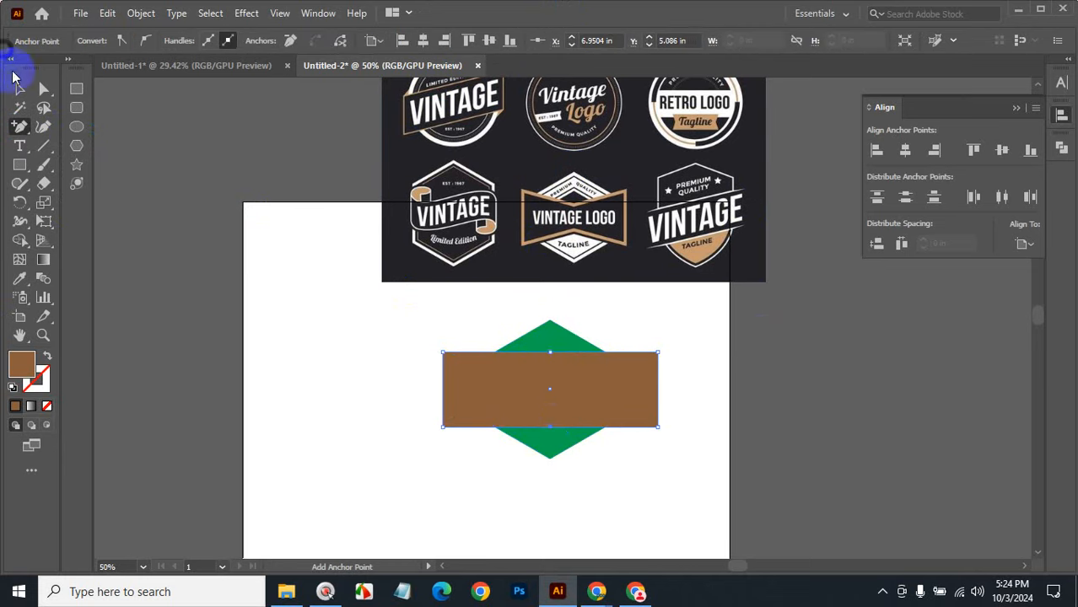
Step: Try to pull only the rectangle's upper middle anchor point straight down into a V-shaped notch, and undo the move
click(19, 89)
key(ctrl+space)
click(578, 385)
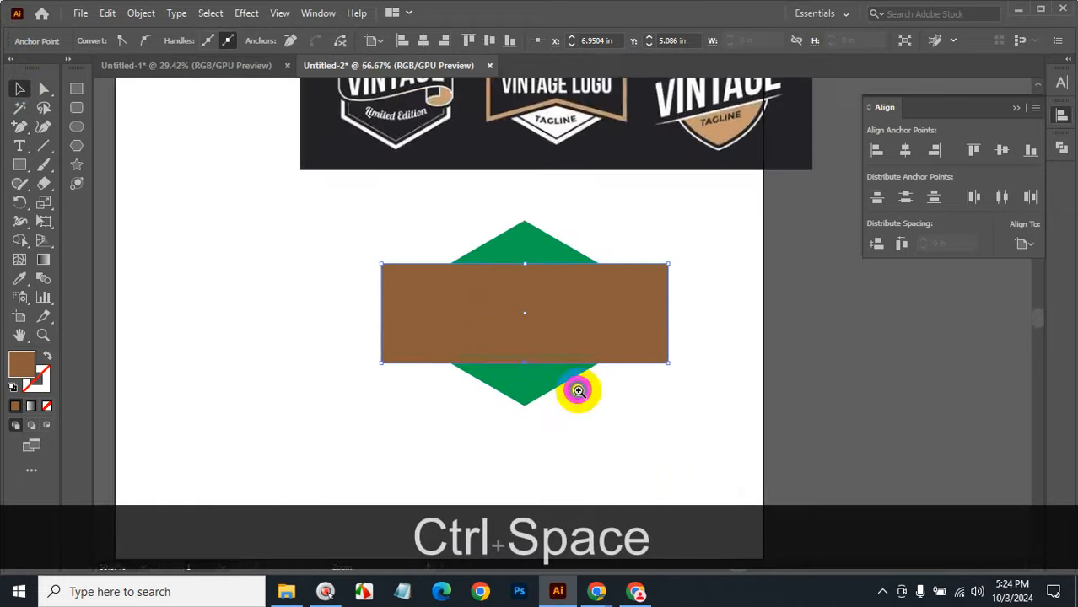
click(546, 301)
click(577, 338)
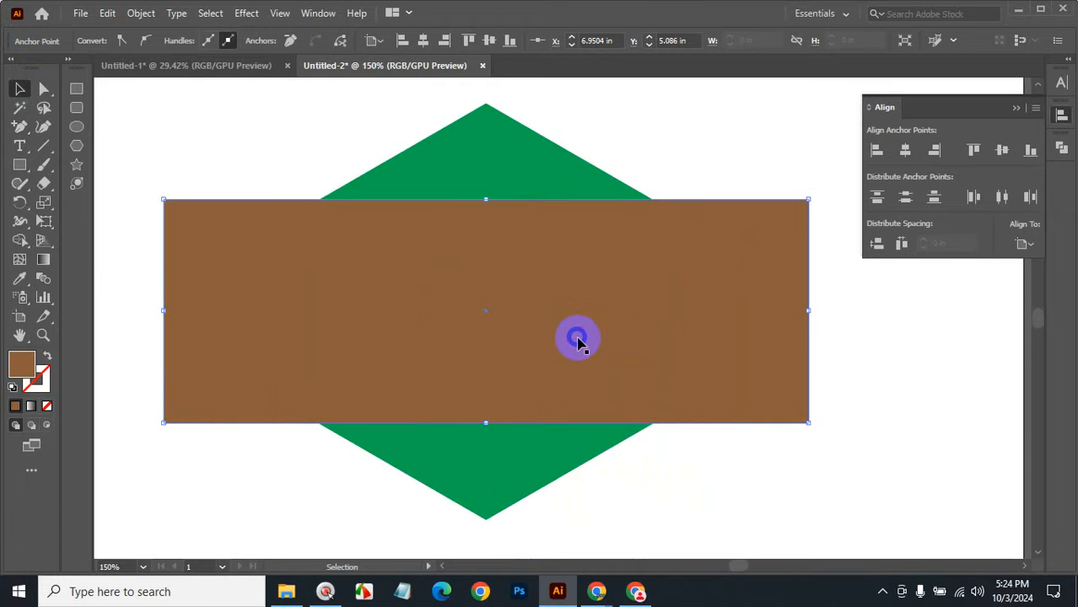
click(44, 90)
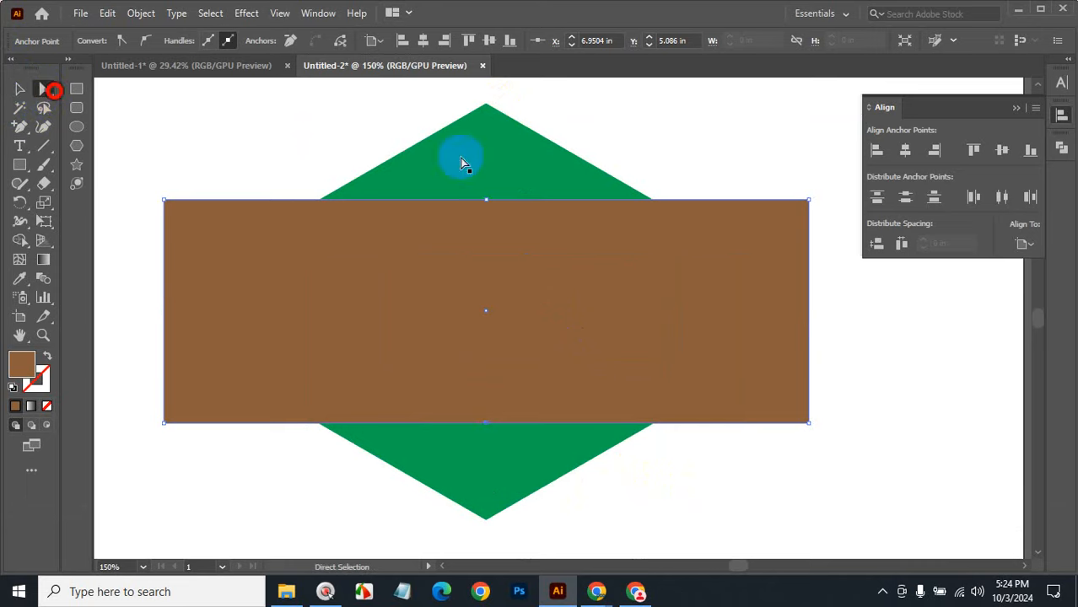
drag(495, 198, 483, 260)
key(shift)
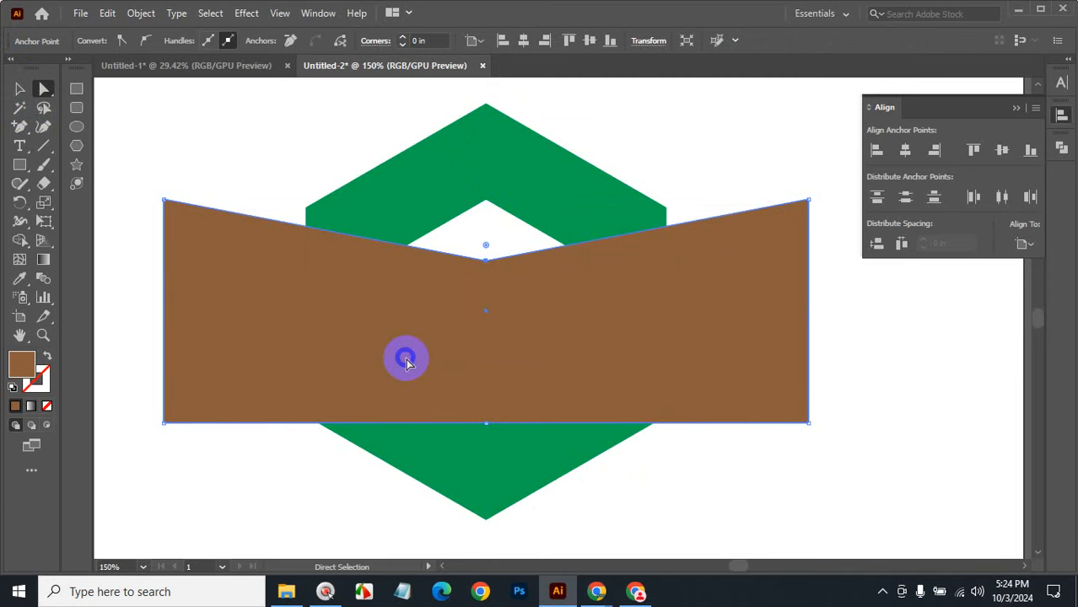
key(ctrl+z)
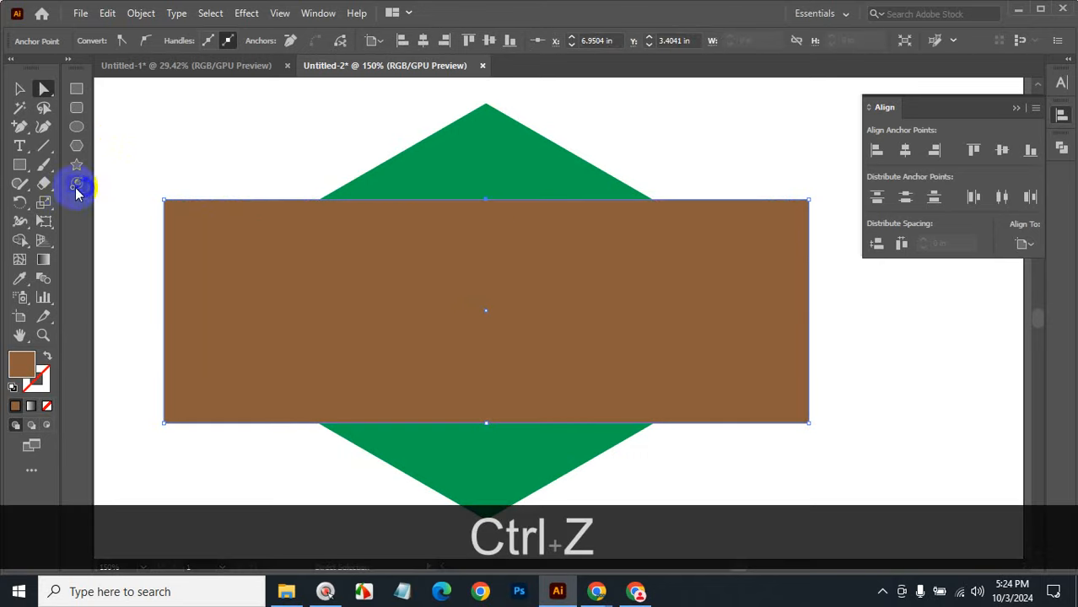
Step: Try scaling the rectangle's upper middle anchor point uniformly to 87% about the rectangle's center, and discard the change
click(45, 185)
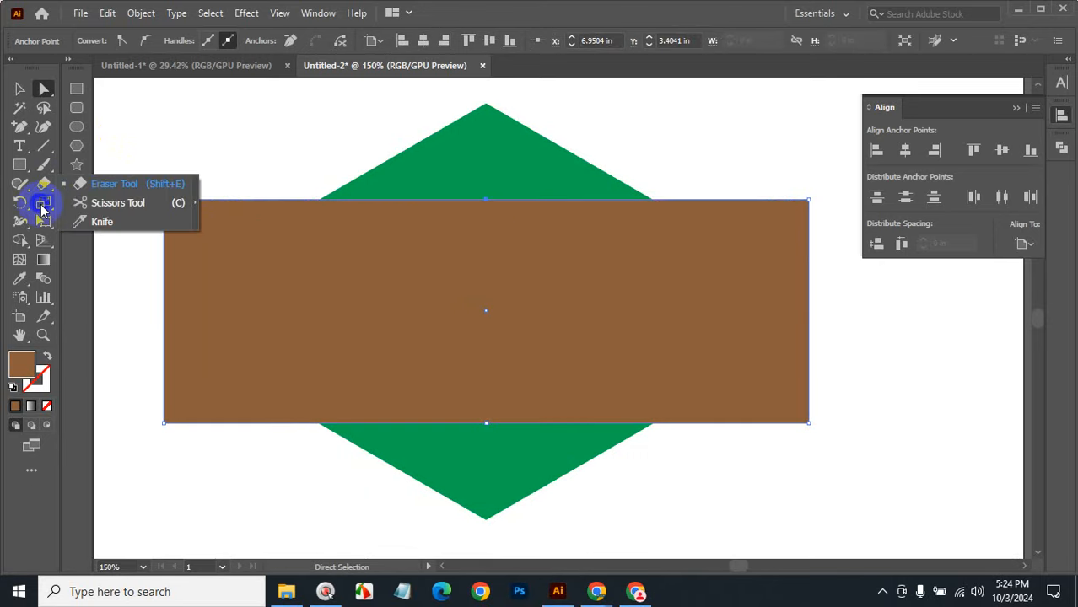
drag(43, 204, 115, 203)
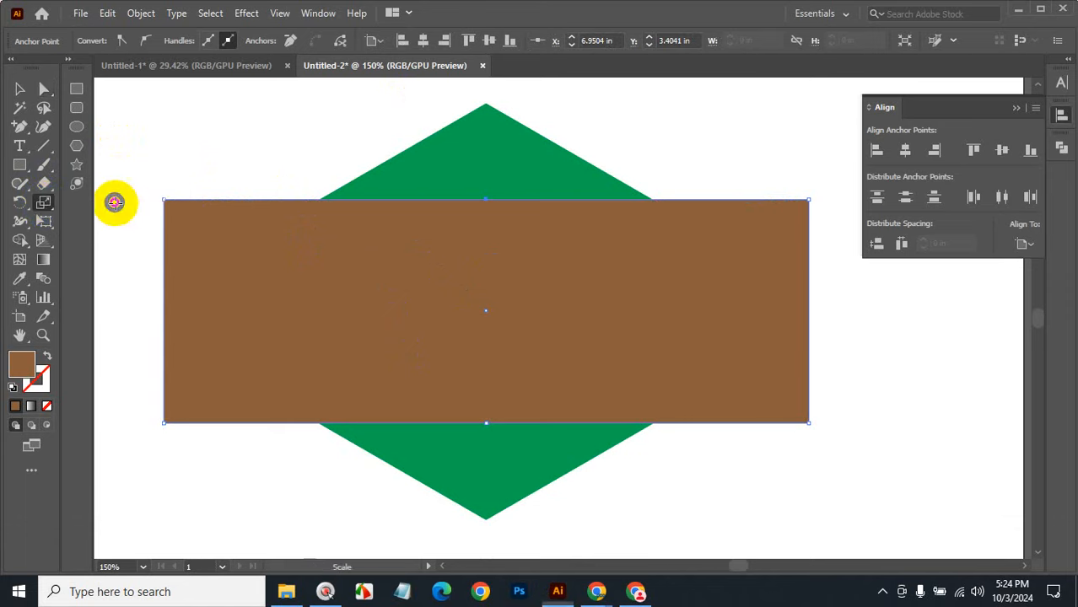
click(486, 200)
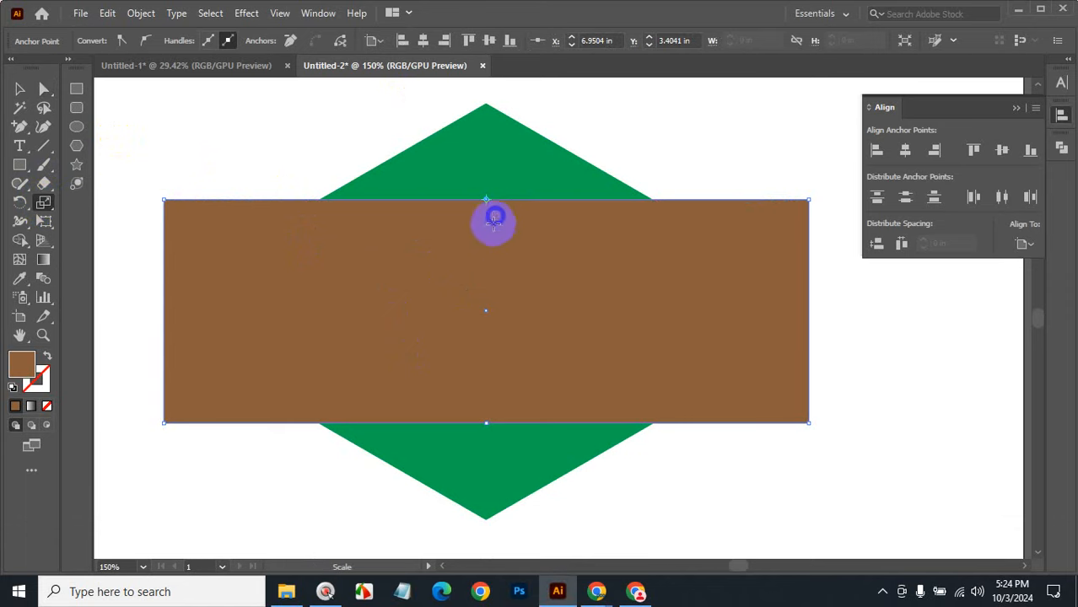
alt+click(486, 309)
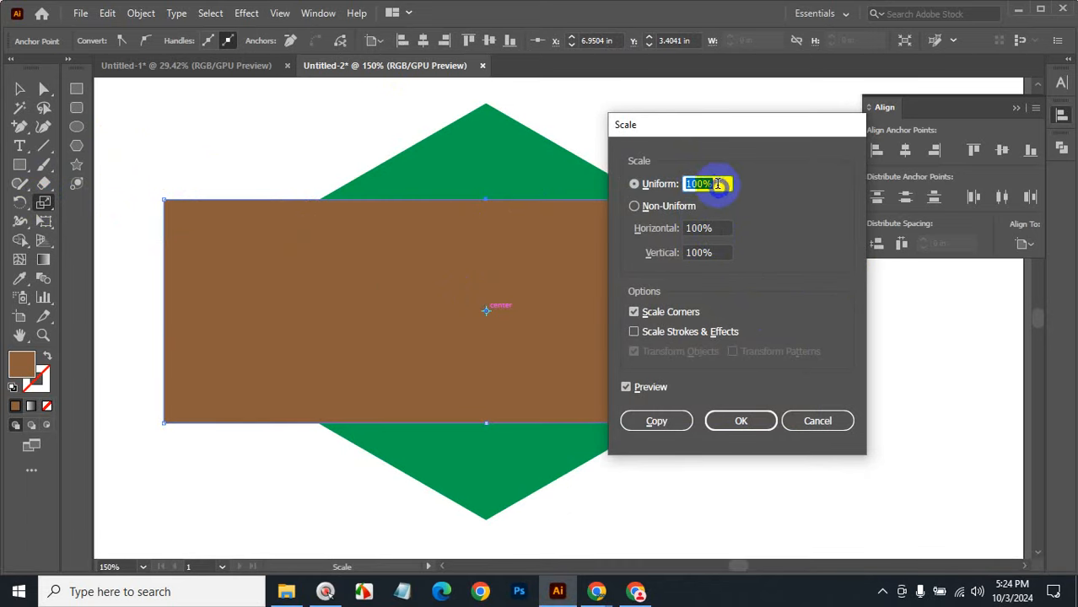
scroll(715, 184, down, 4)
scroll(716, 183, down, 4)
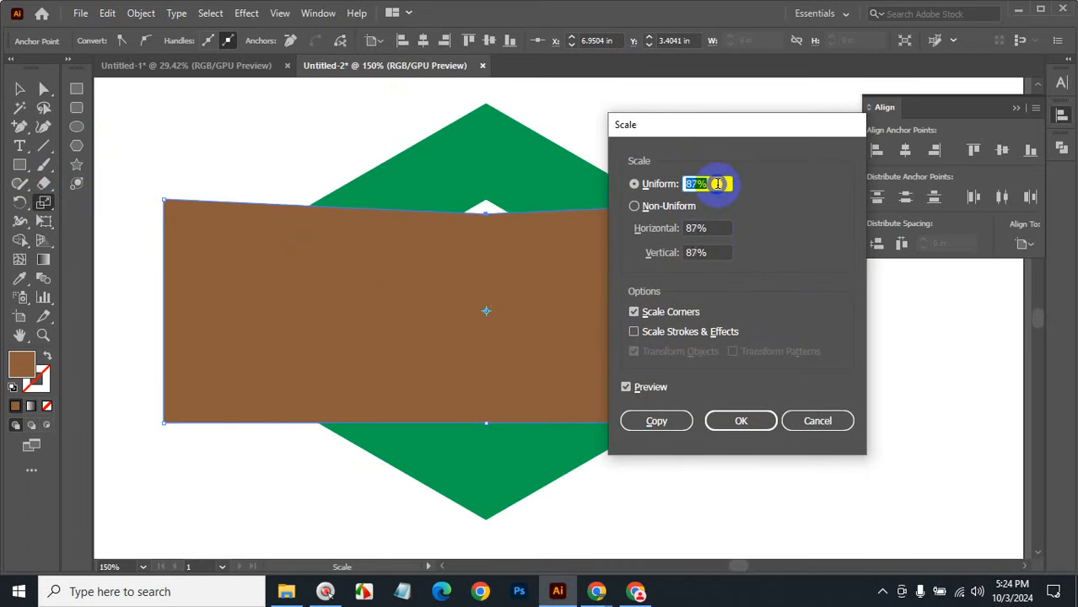
click(817, 421)
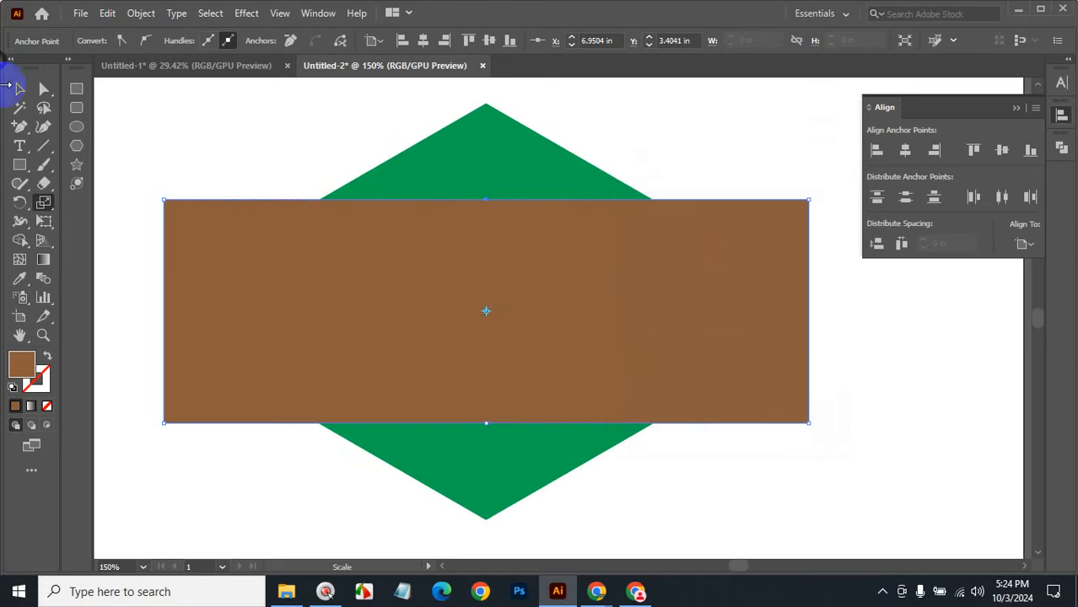
click(19, 89)
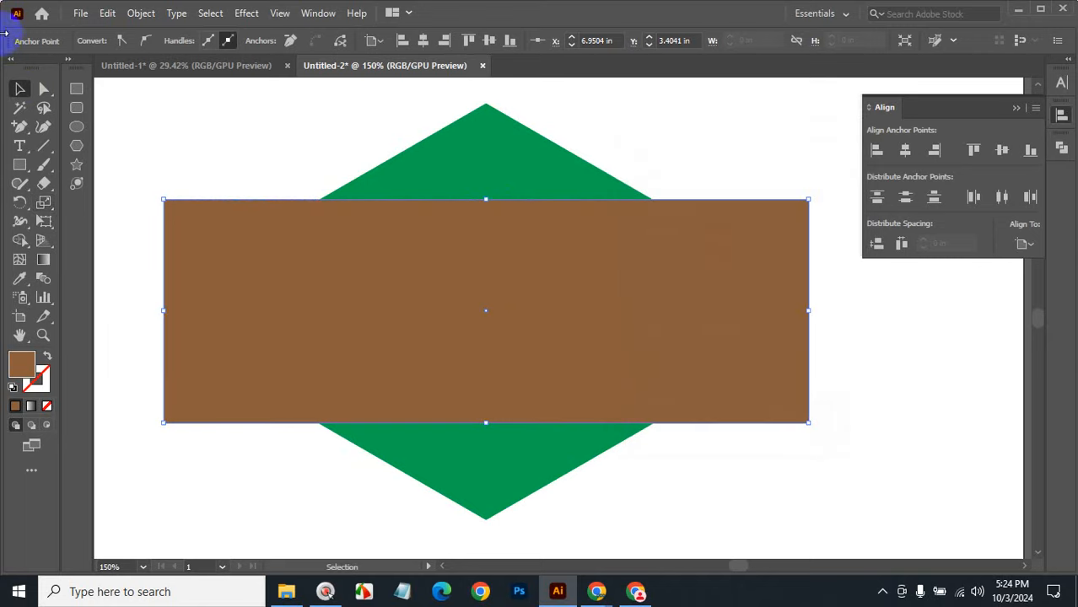
Step: Scale the brown rectangle's upper and lower middle anchor points together uniformly to 50% about the rectangle's center
shift+click(487, 424)
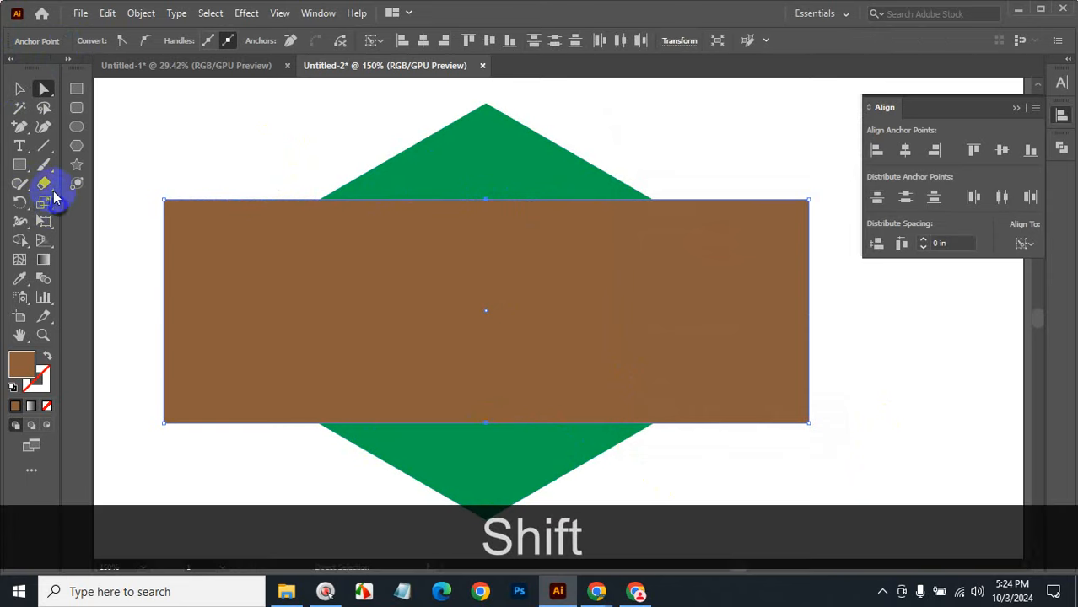
drag(46, 204, 98, 208)
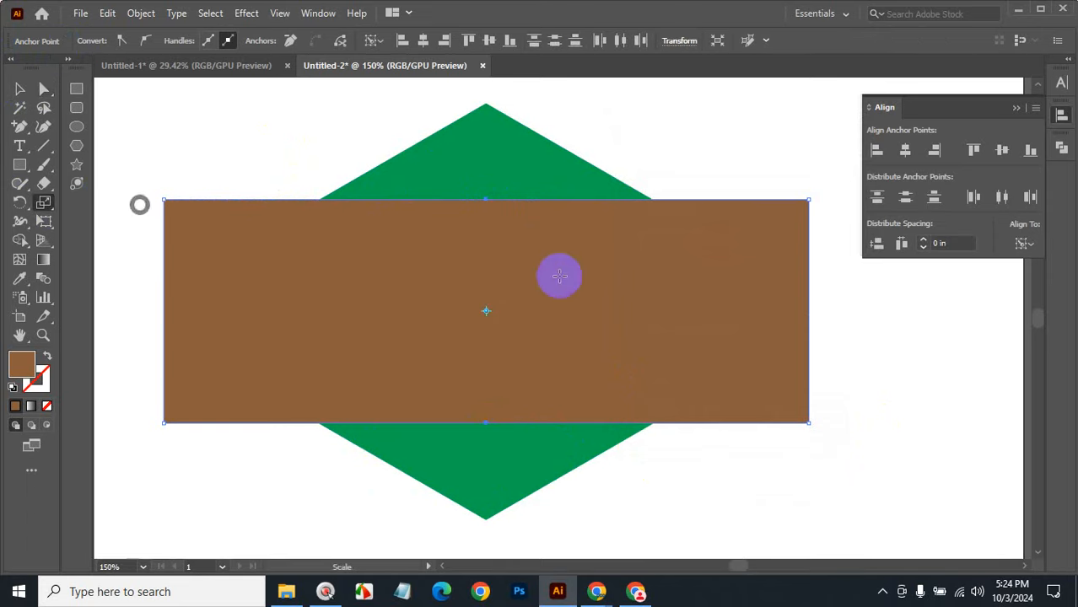
click(485, 310)
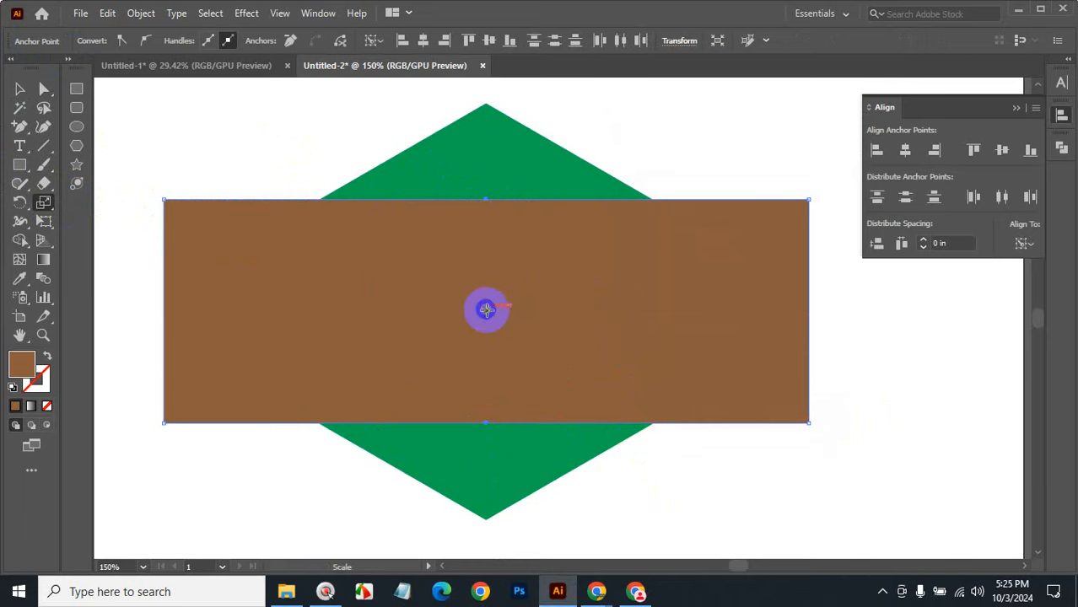
alt+click(486, 310)
click(707, 187)
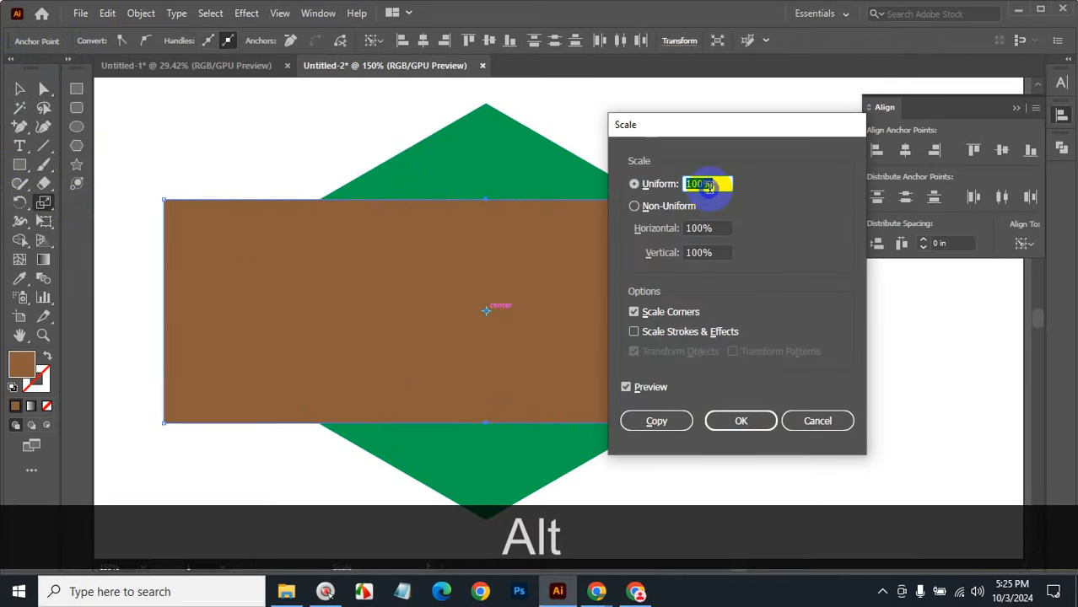
scroll(709, 186, down, 20)
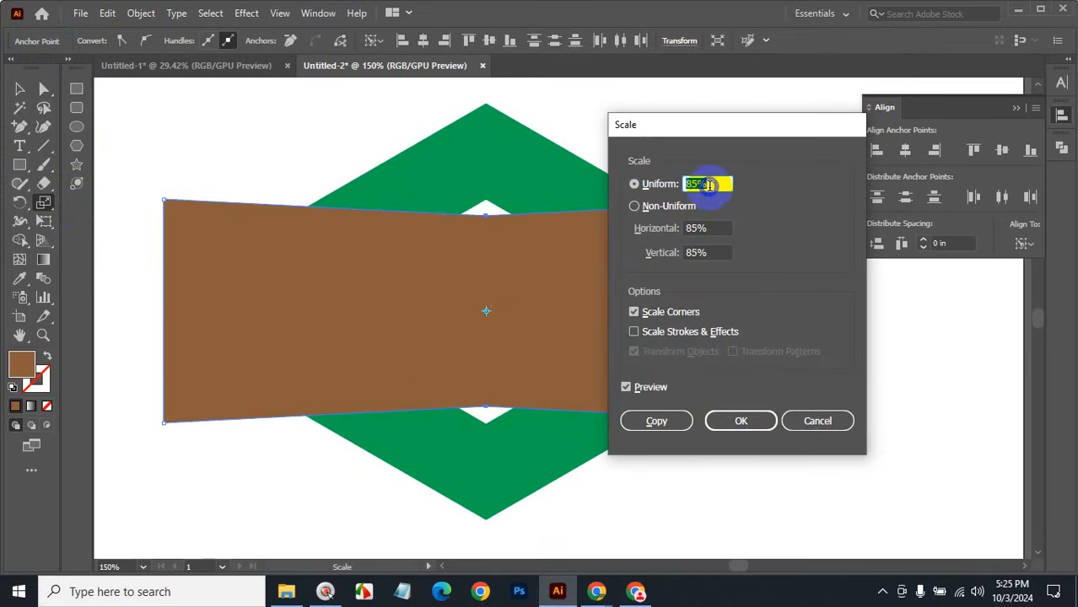
scroll(708, 186, down, 17)
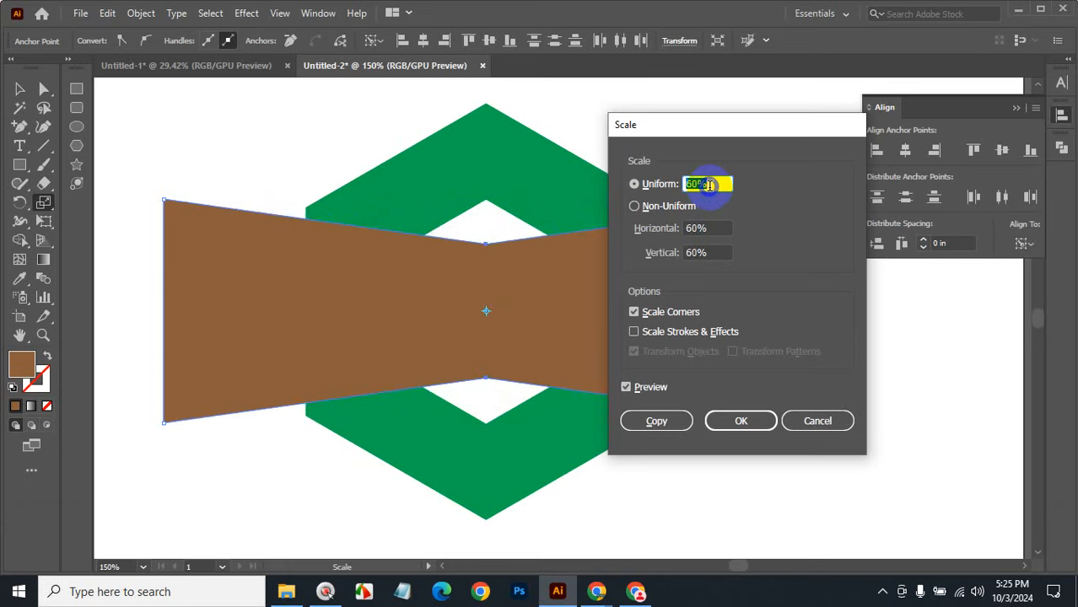
scroll(709, 185, down, 12)
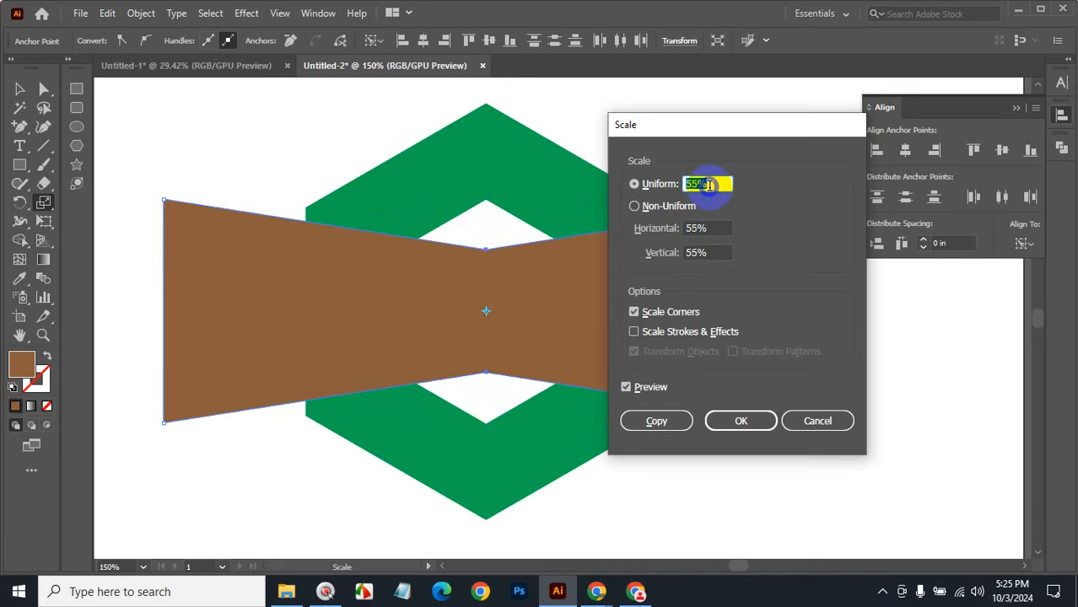
scroll(709, 186, down, 2)
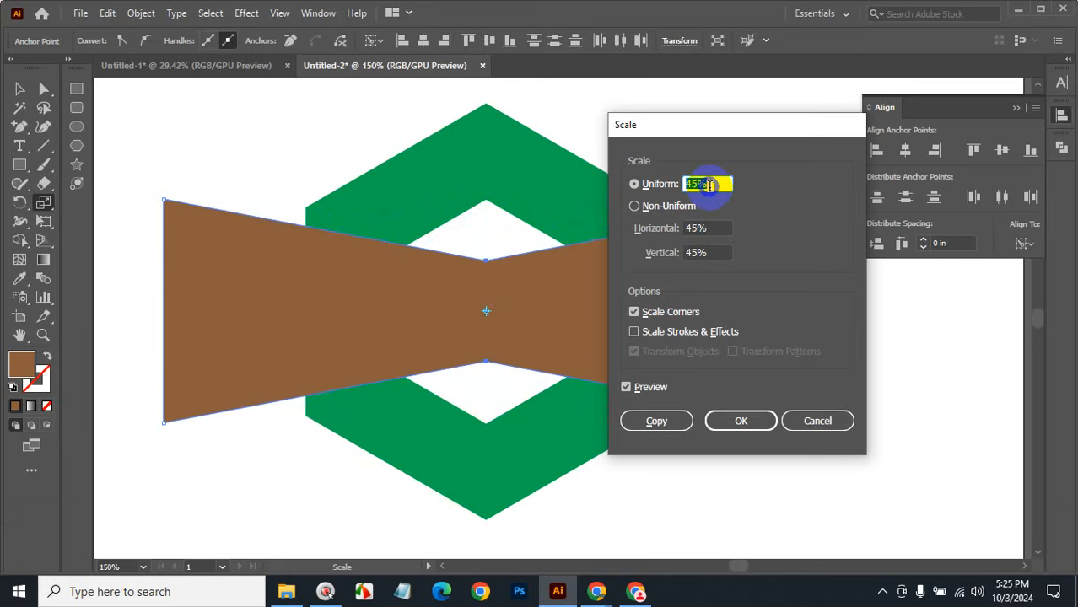
scroll(709, 185, up, 4)
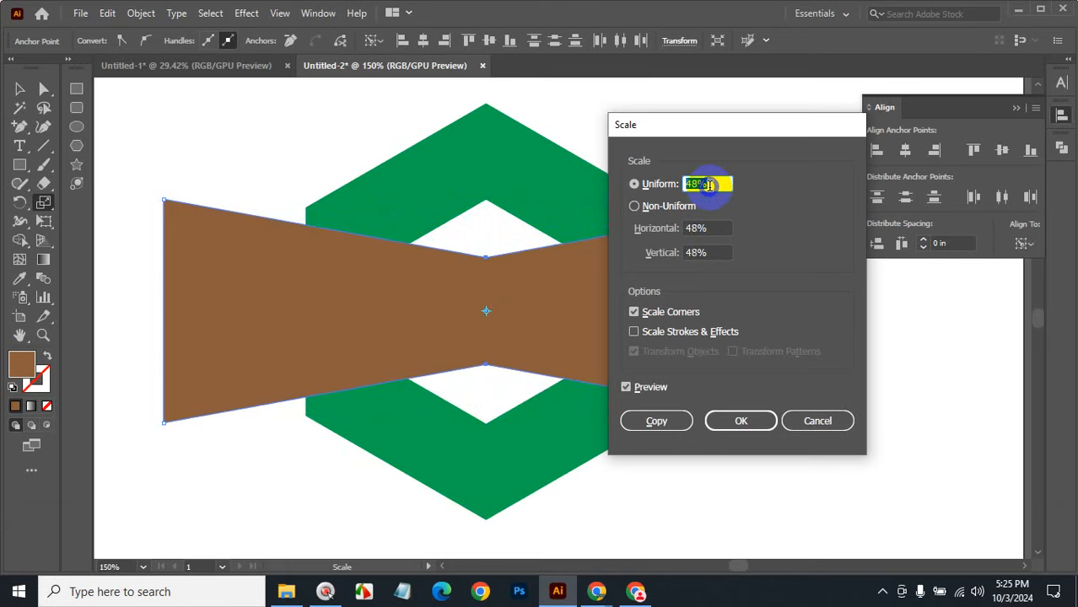
scroll(708, 185, up, 2)
click(751, 419)
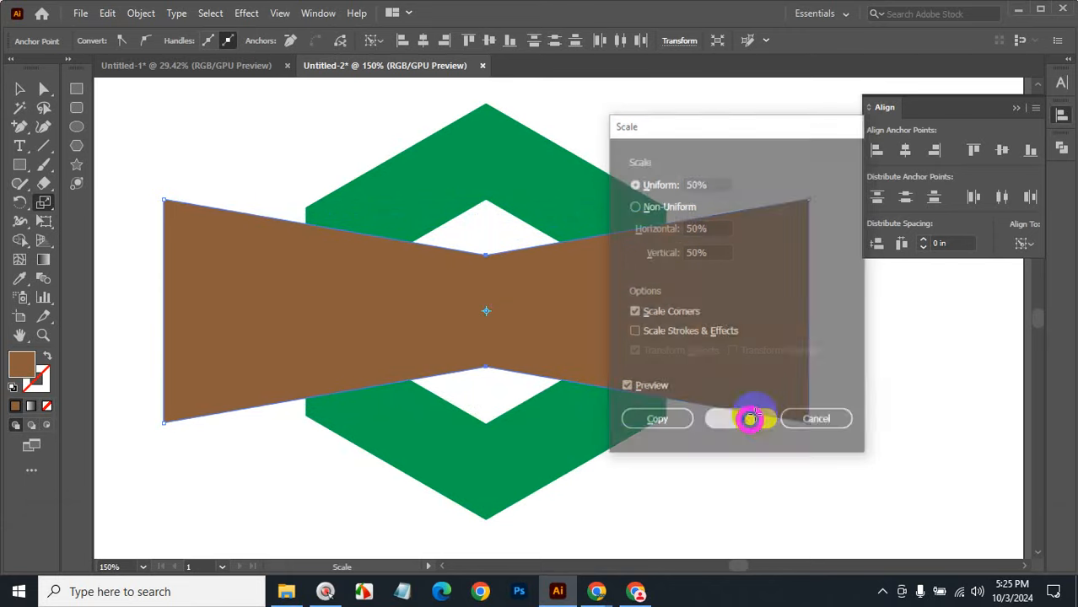
click(20, 89)
click(313, 128)
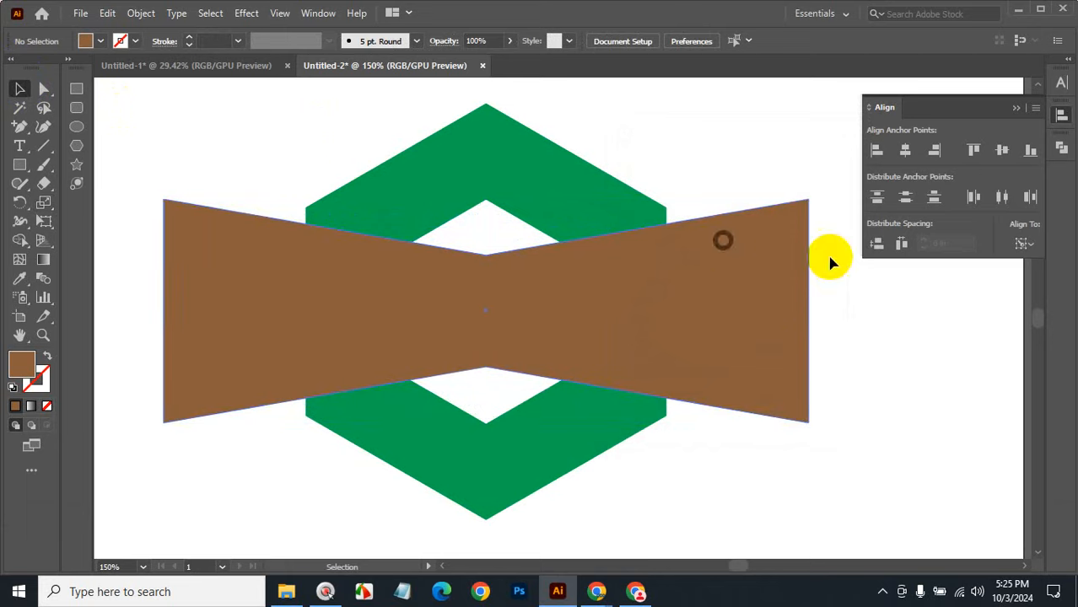
Step: Narrow the notched brown banner and make it slightly taller, both symmetrically about its center
click(790, 278)
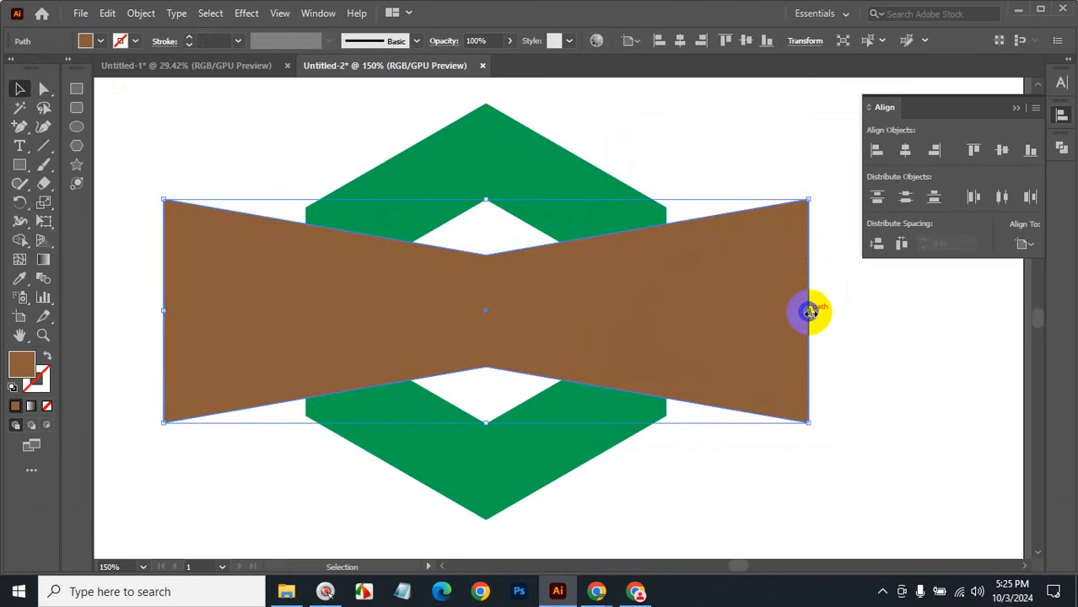
drag(808, 312, 749, 308)
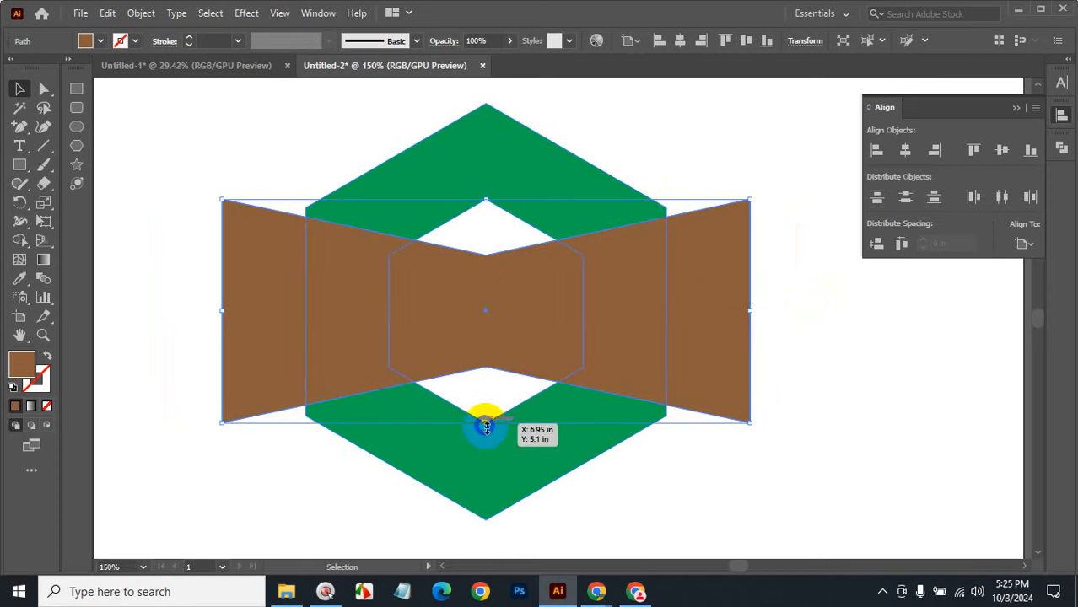
drag(486, 425, 492, 447)
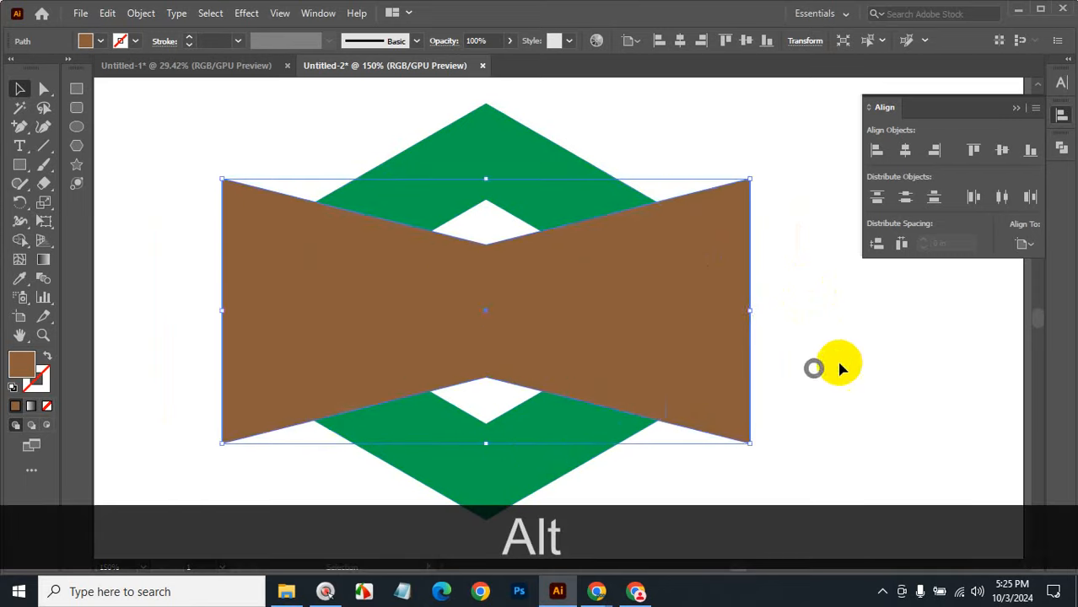
click(839, 359)
Step: Compare the banner with the reference badge and narrow it a little more, symmetrically about its center
click(501, 318)
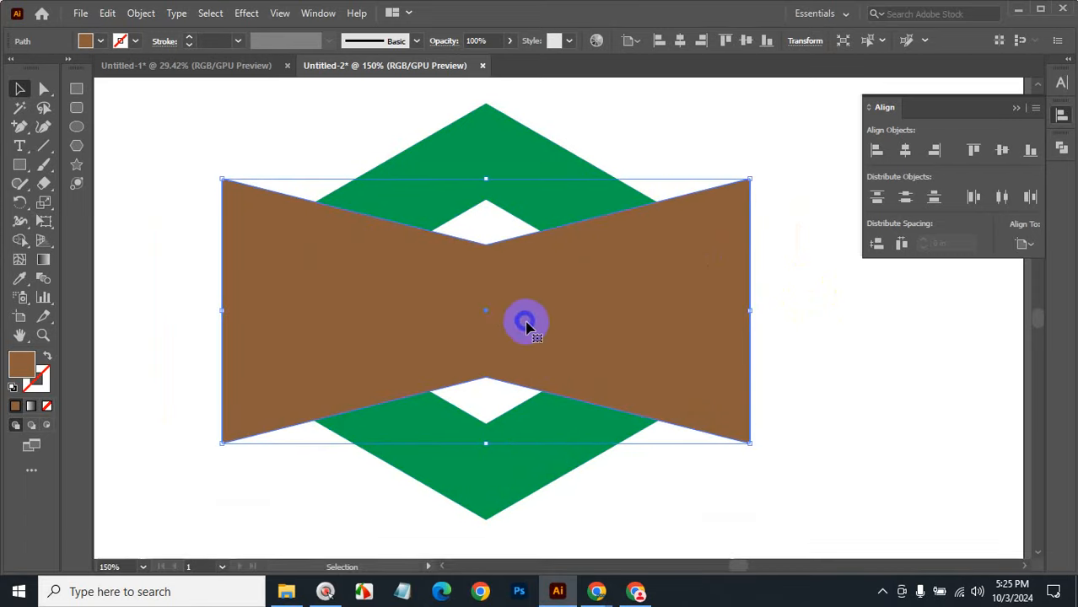
ctrl+alt+click(563, 341)
ctrl+alt+click(563, 341)
ctrl+alt+click(563, 341)
ctrl+alt+click(564, 342)
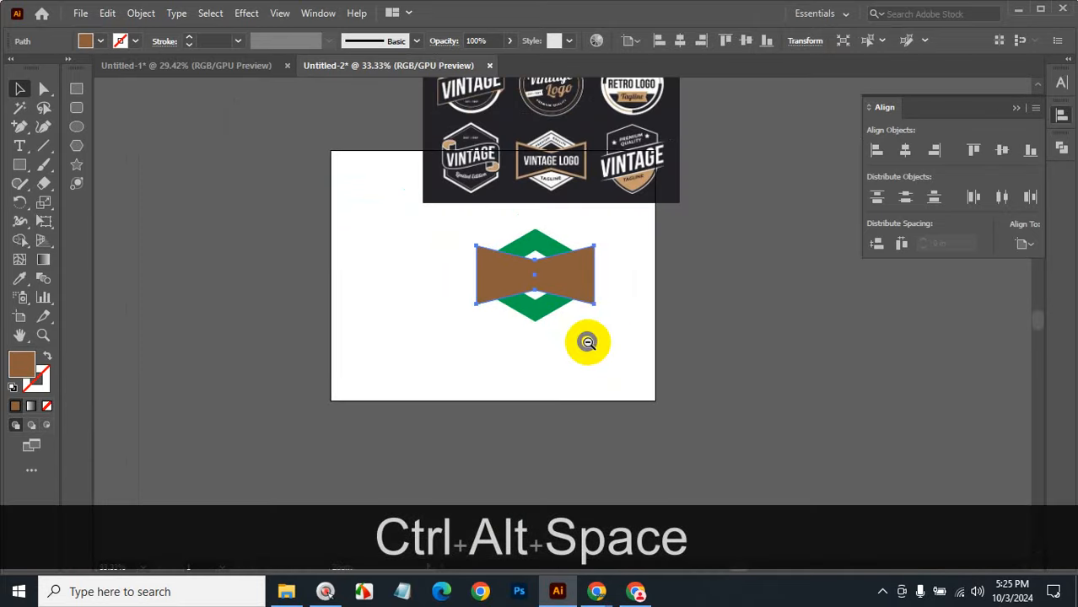
ctrl+click(557, 303)
ctrl+click(557, 315)
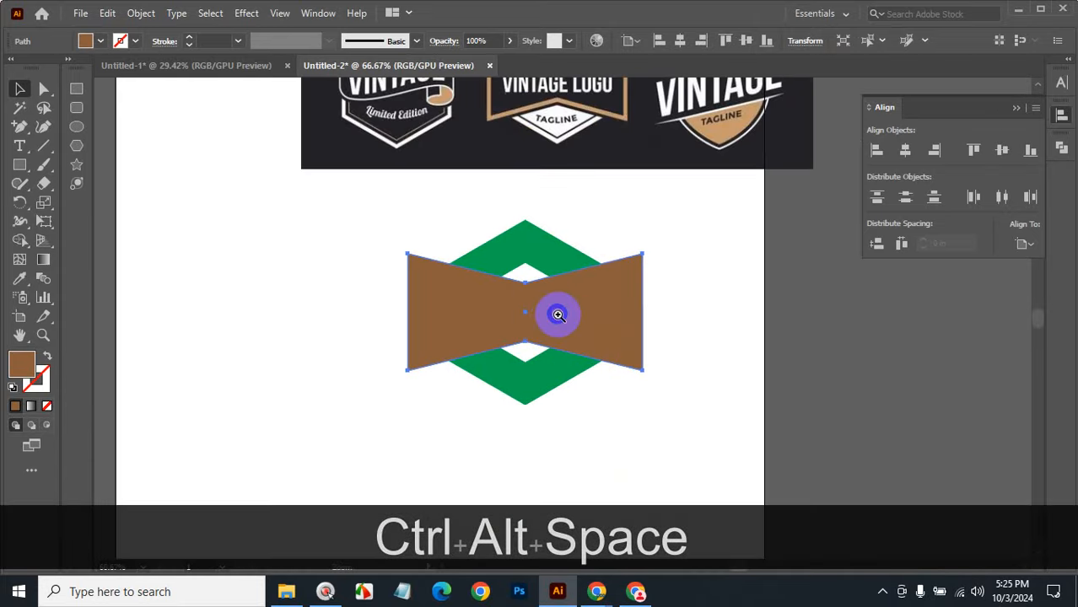
ctrl+alt+click(559, 315)
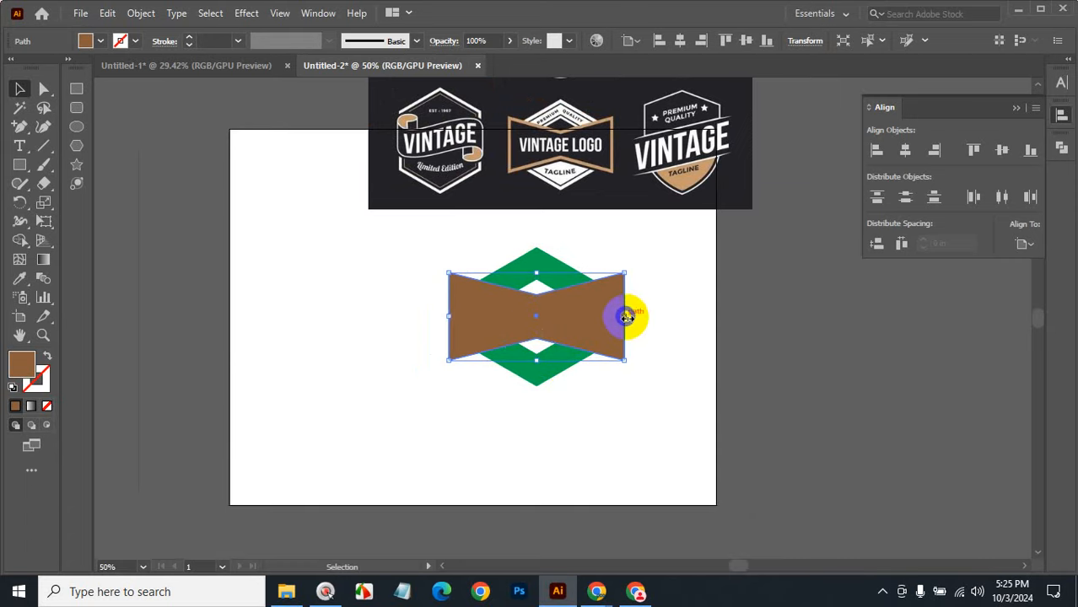
drag(627, 317, 613, 318)
click(666, 325)
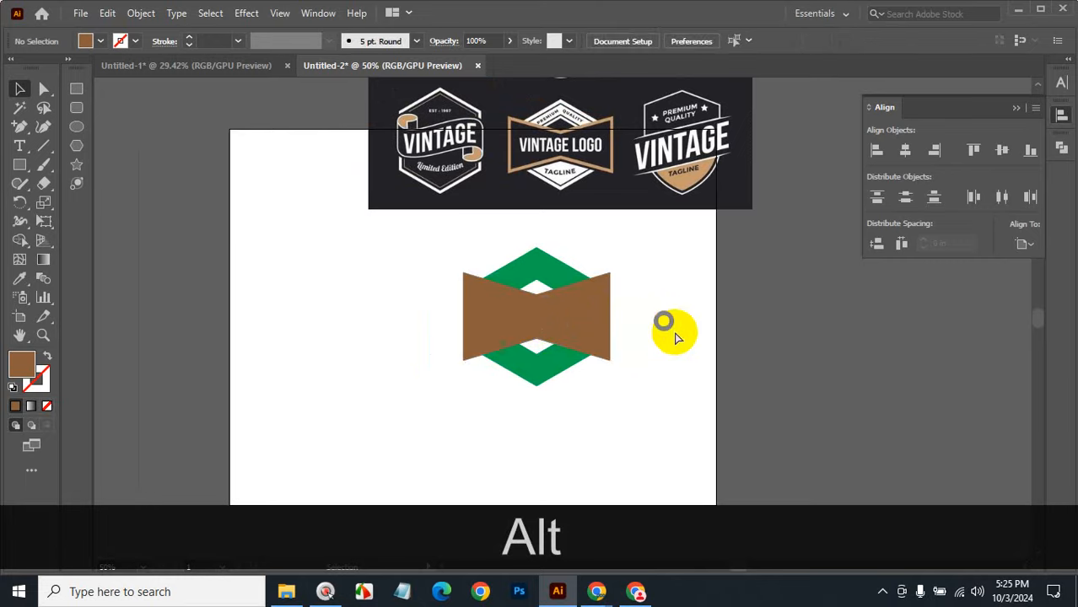
Step: Deepen both banner notches by scaling the two middle anchor points uniformly to 50% about the banner's center again
ctrl+click(546, 319)
ctrl+click(573, 319)
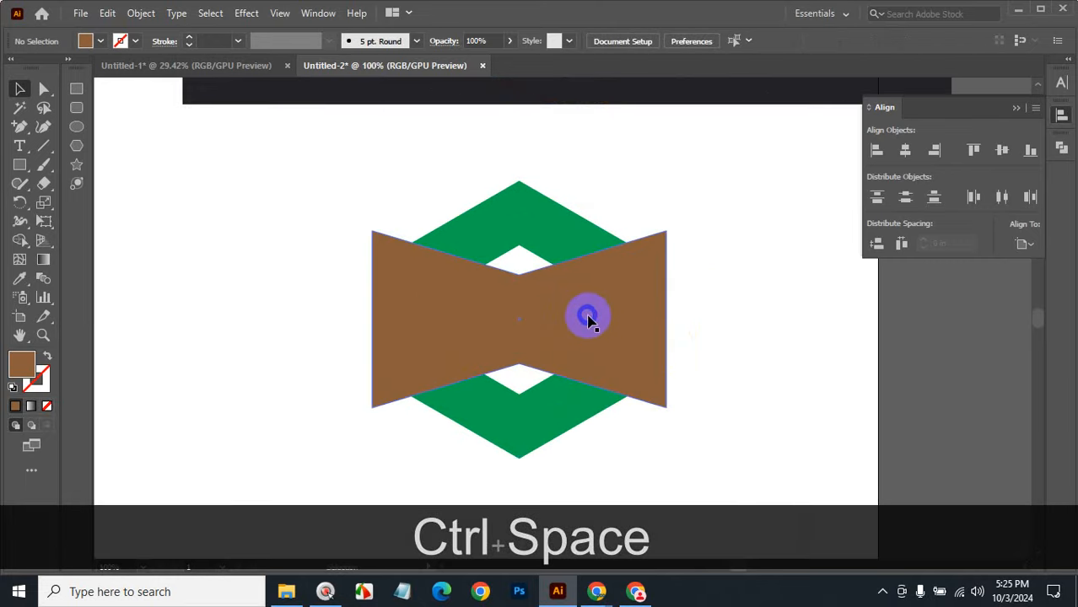
click(556, 318)
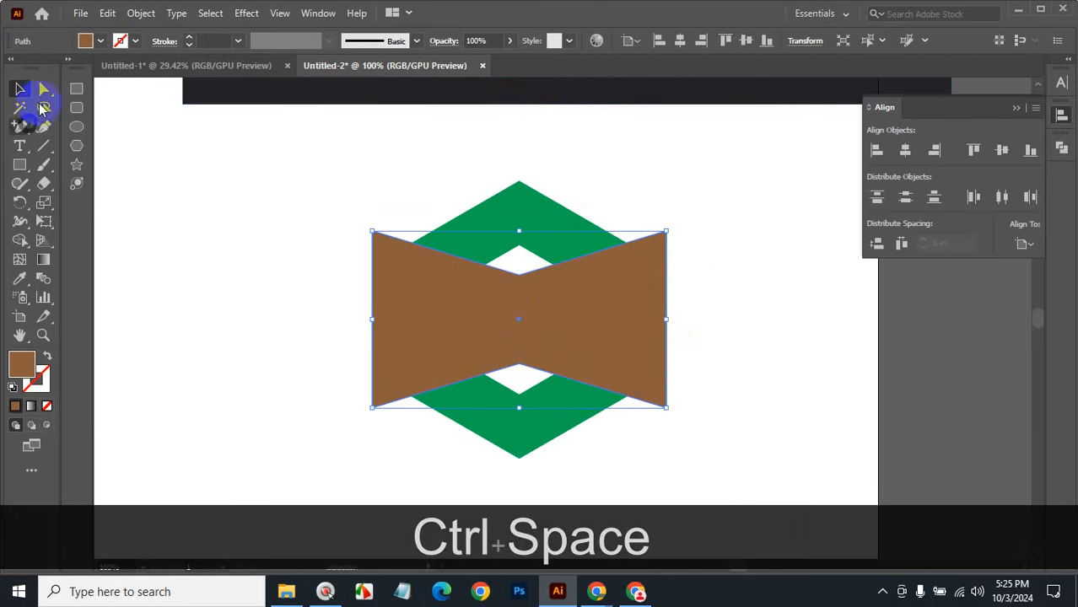
click(41, 90)
click(517, 276)
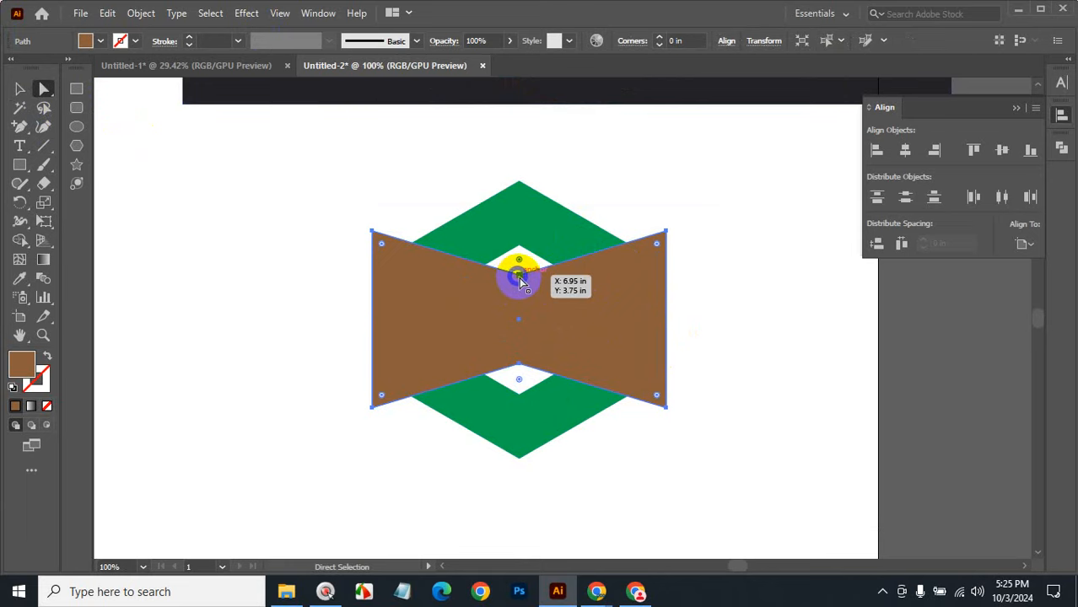
shift+click(517, 365)
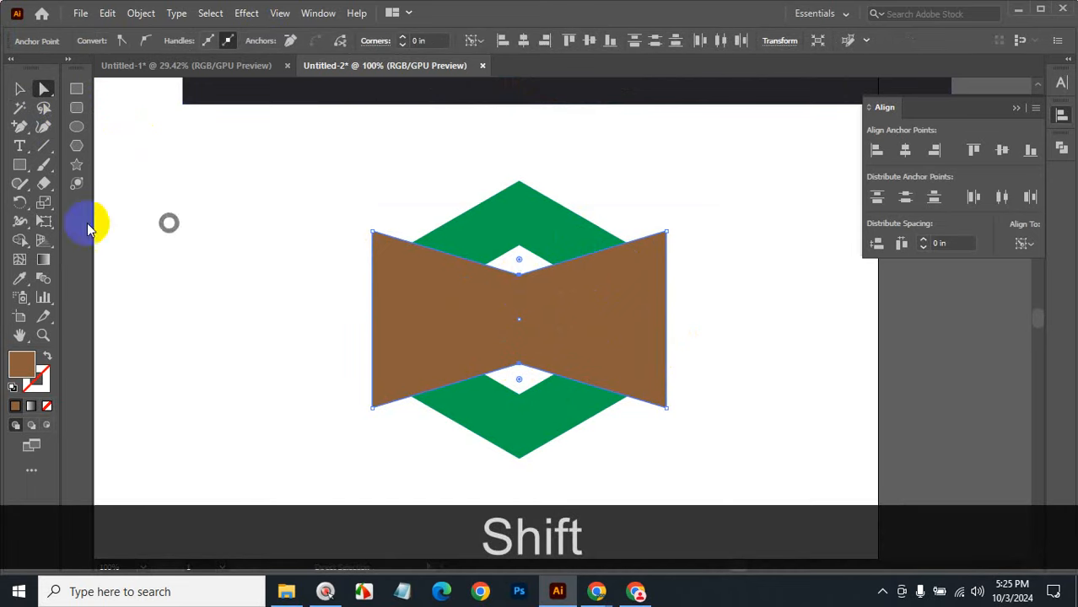
click(44, 202)
click(520, 318)
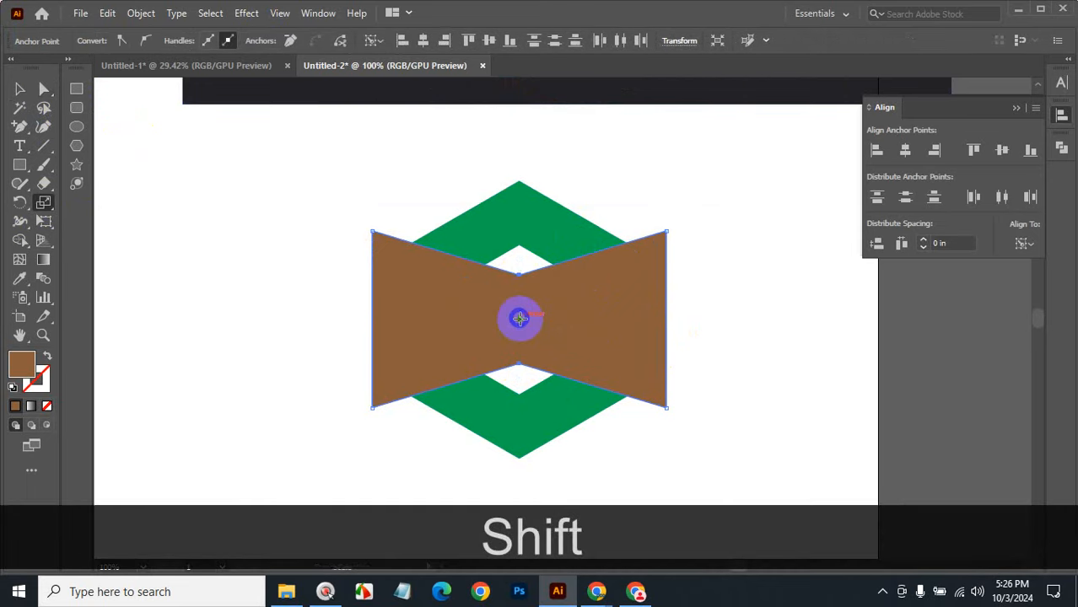
alt+click(519, 318)
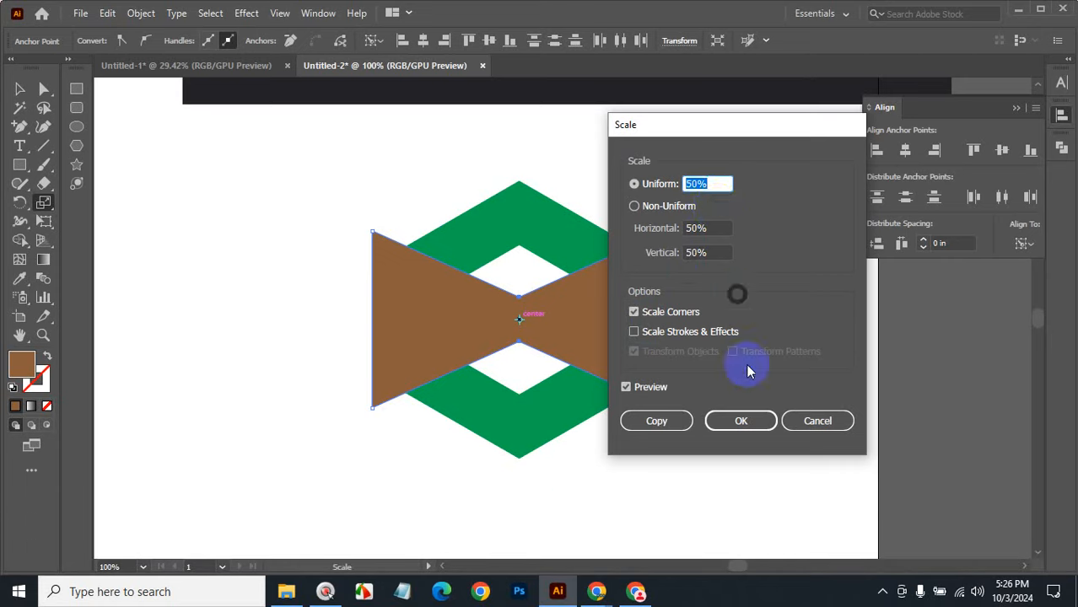
click(740, 415)
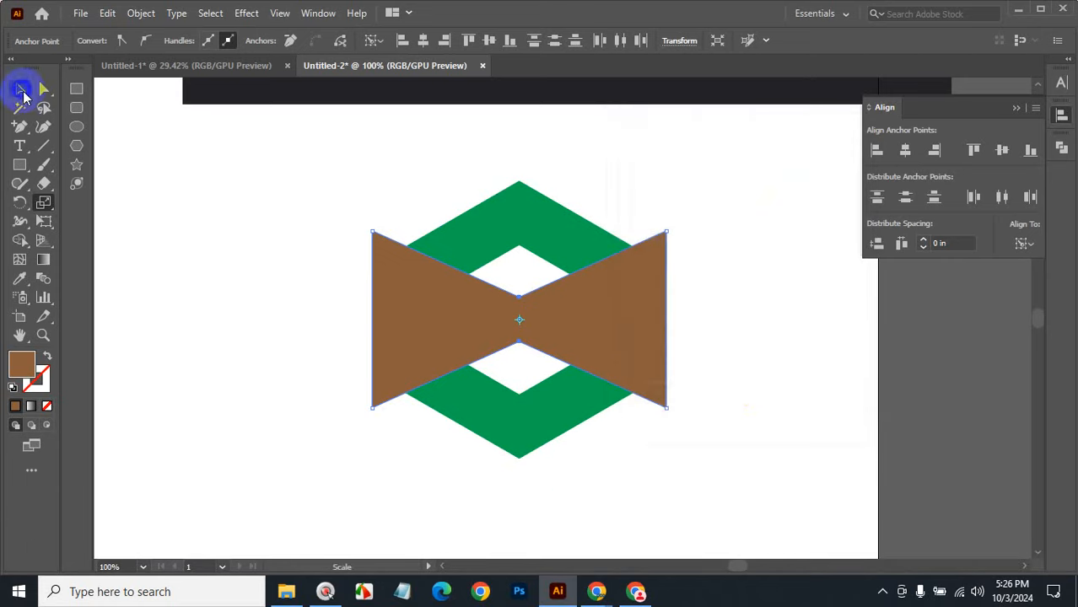
click(20, 89)
click(242, 173)
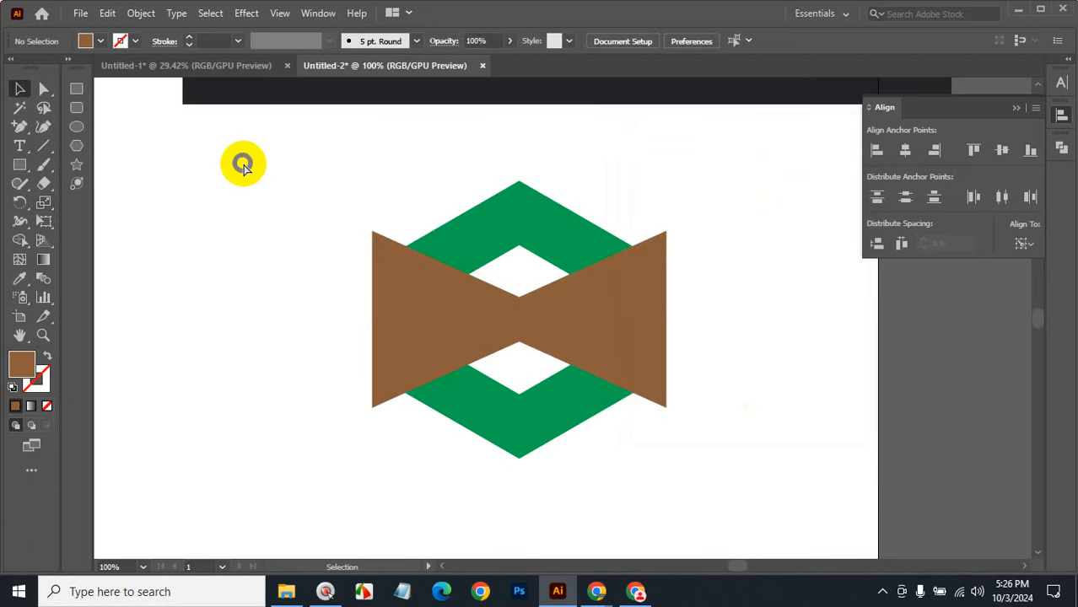
Step: Compare the deepened notches with the reference badge and reduce the banner's height very slightly about its center
ctrl+alt+click(582, 344)
ctrl+alt+click(609, 237)
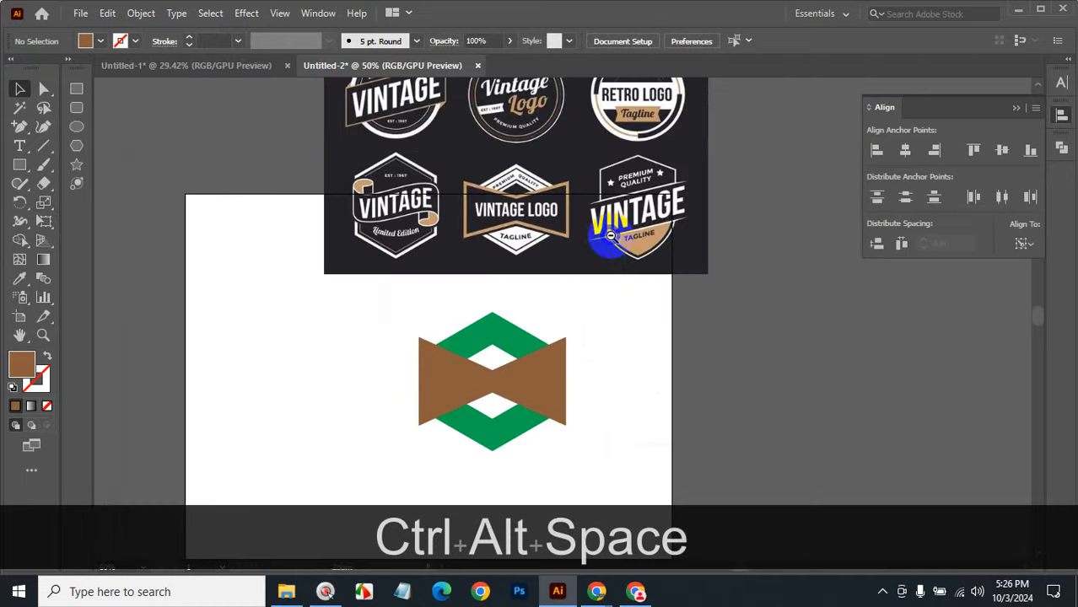
ctrl+click(526, 285)
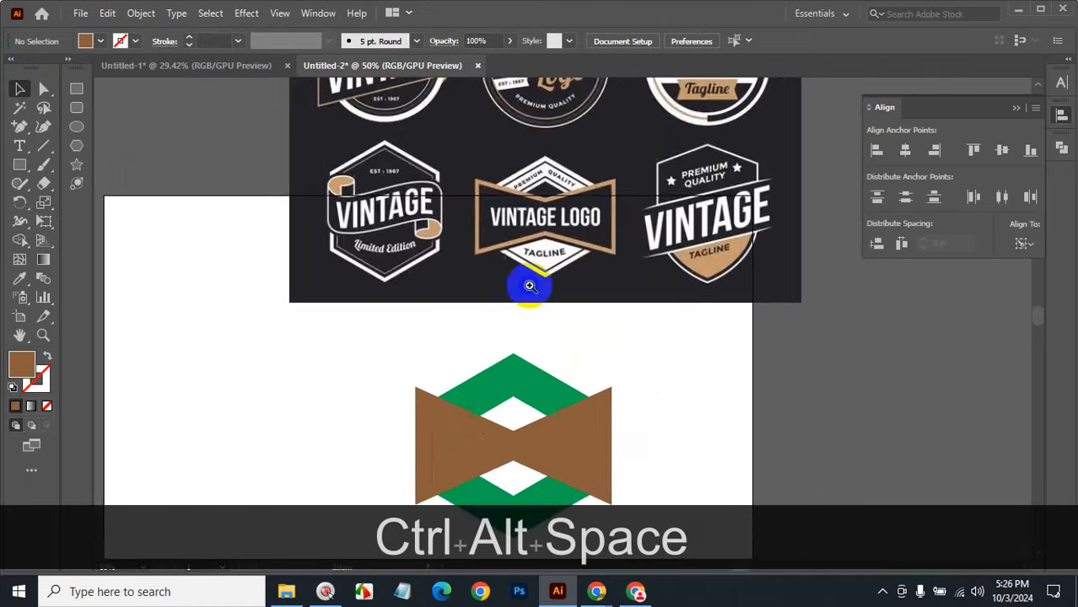
ctrl+click(571, 311)
ctrl+alt+click(558, 313)
ctrl+alt+click(558, 312)
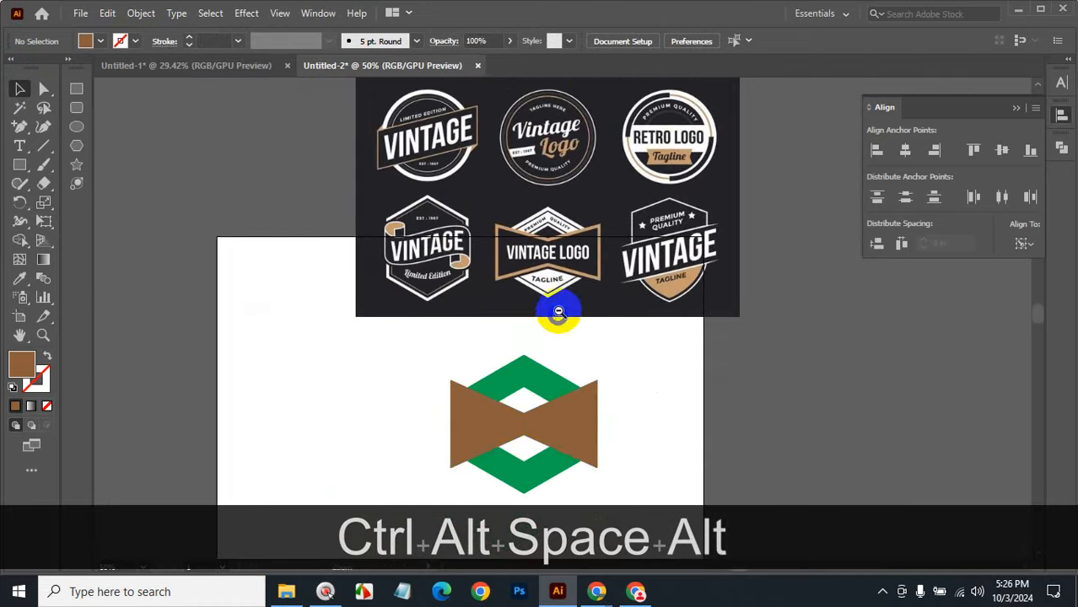
click(561, 409)
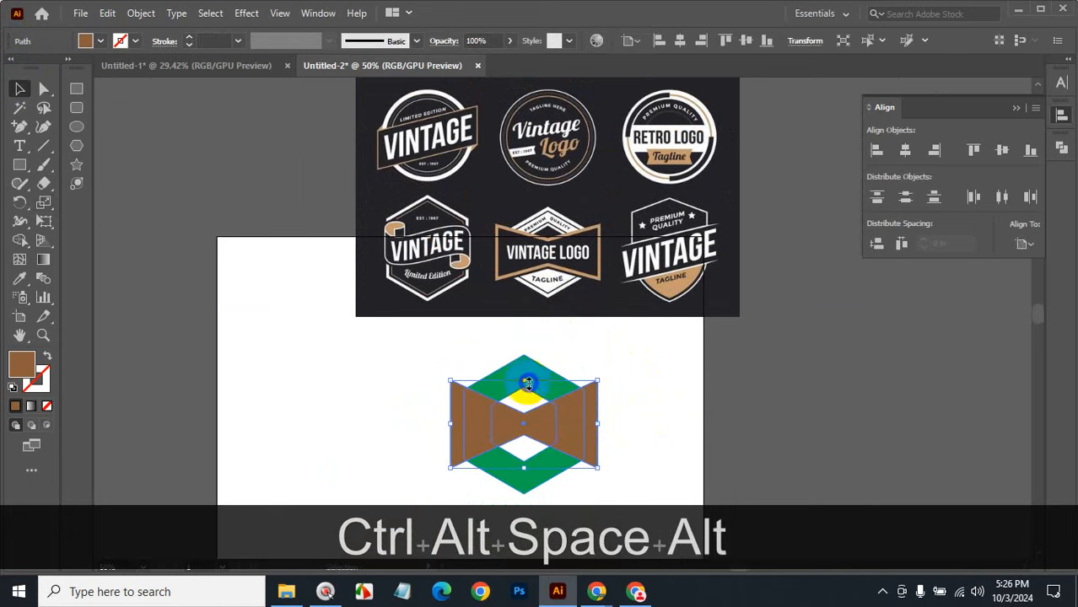
mouse_move(524, 381)
mouse_down()
mouse_move(523, 390)
mouse_move(524, 381)
mouse_up()
click(696, 424)
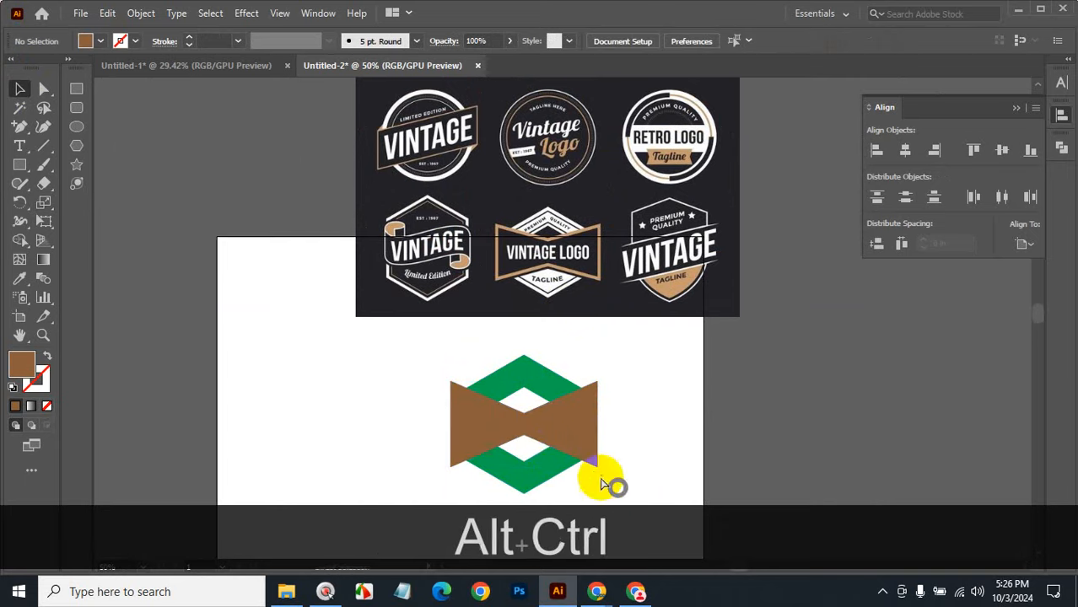
Step: Try rescaling the brown banner's two middle anchor points uniformly about the banner's center, leaving the scale at 100%
ctrl+click(548, 444)
ctrl+click(550, 312)
ctrl+click(550, 312)
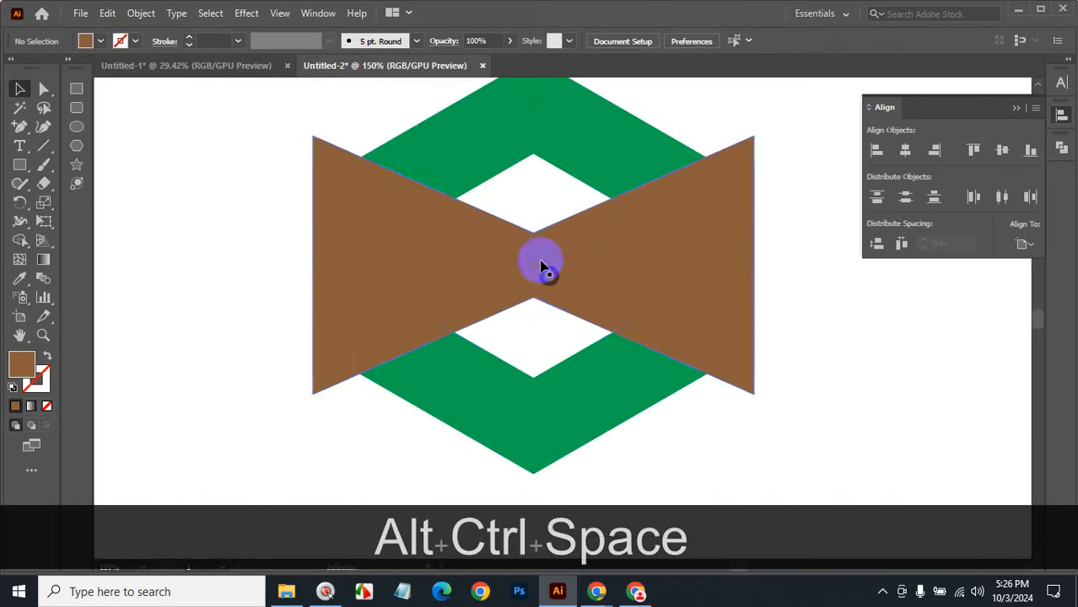
click(550, 257)
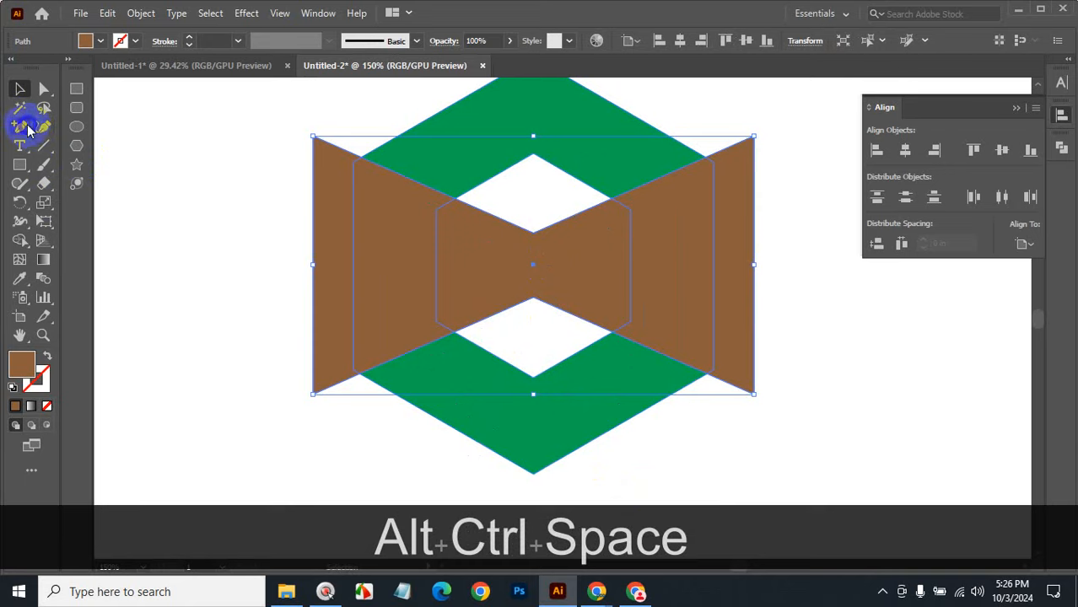
click(44, 89)
click(531, 228)
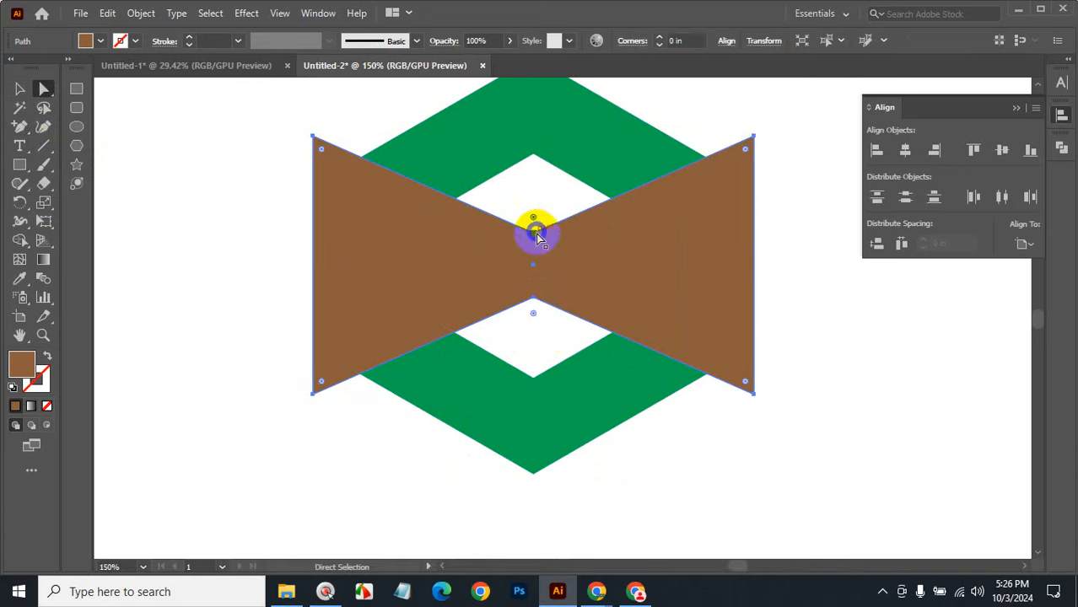
shift+click(537, 303)
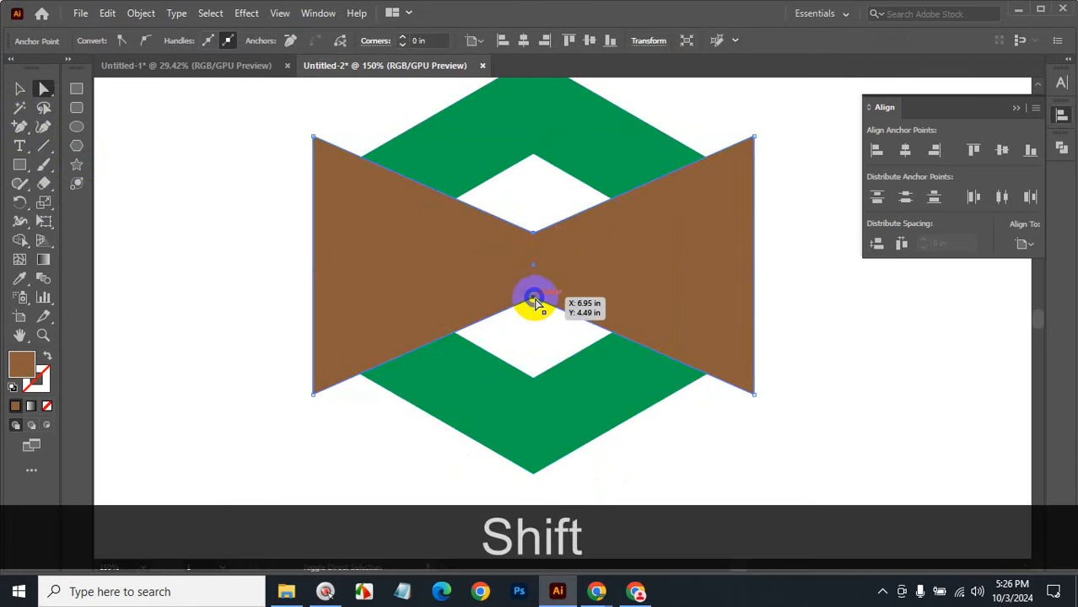
click(44, 204)
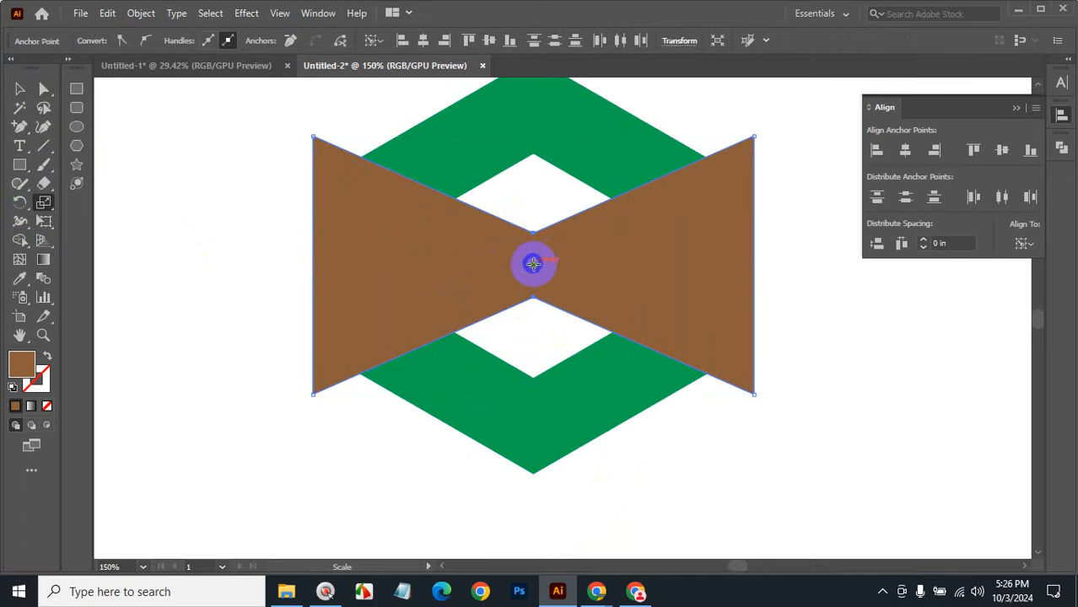
alt+click(533, 264)
scroll(716, 186, up, 20)
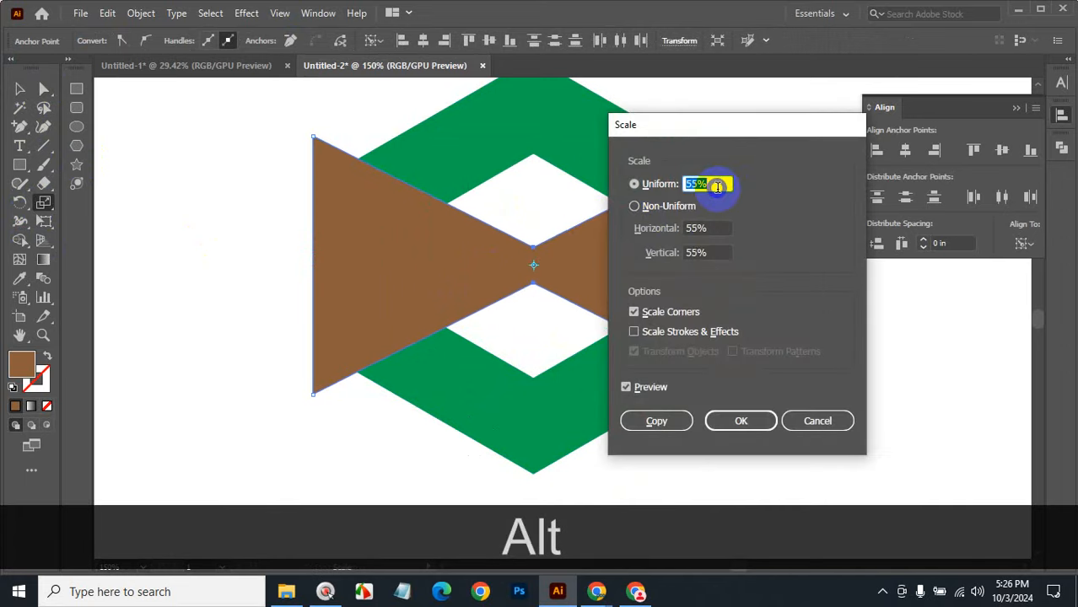
scroll(716, 186, up, 8)
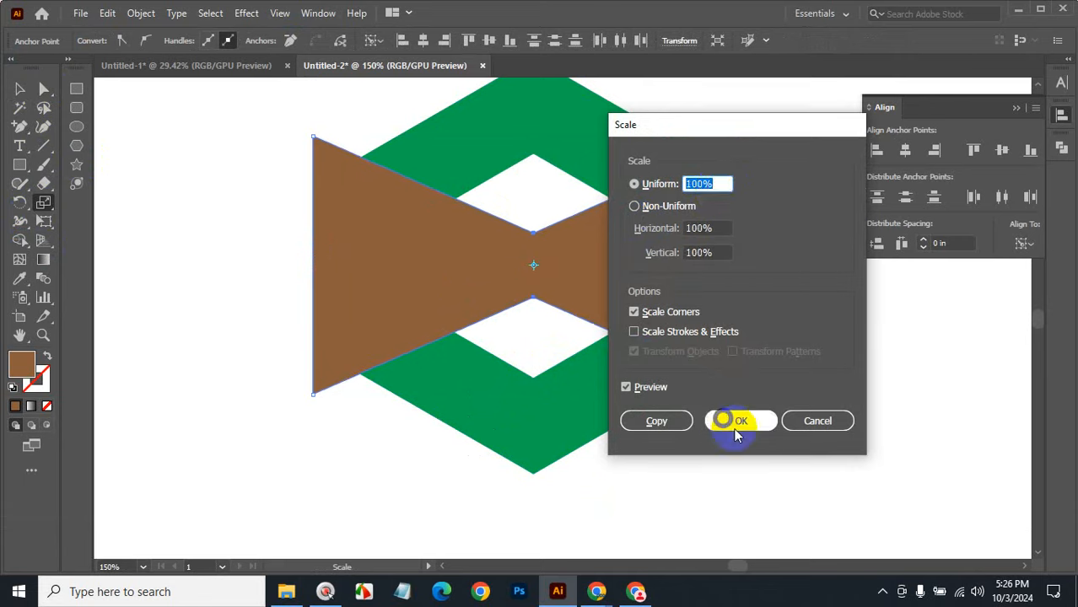
click(733, 420)
click(19, 90)
click(197, 172)
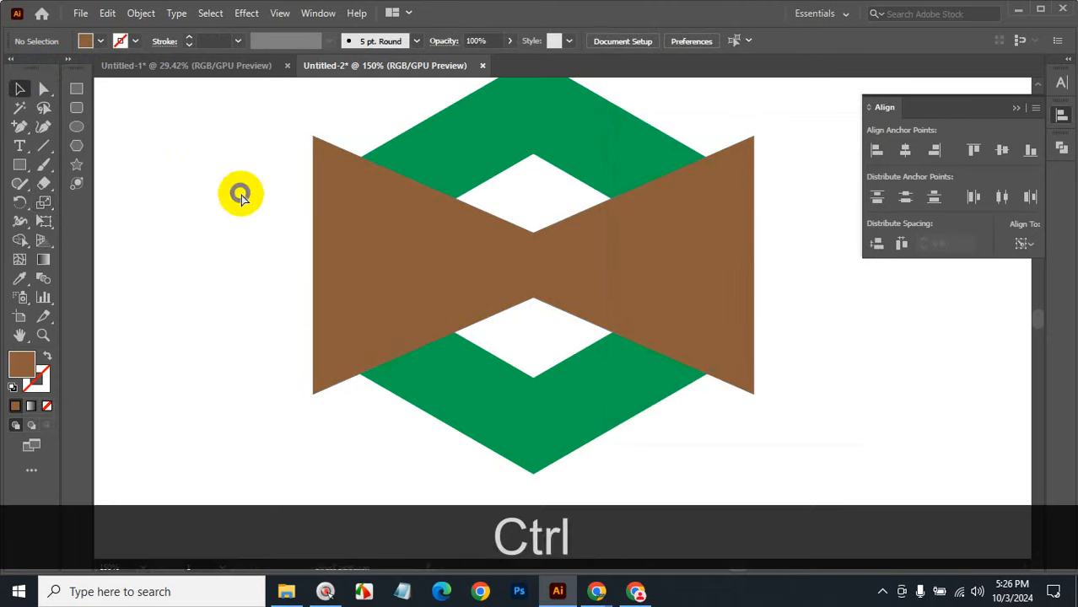
Step: Make both banner notches shallower by scaling the two middle anchor points uniformly to 141% about the banner's center
ctrl+alt+click(610, 312)
ctrl+alt+click(610, 313)
ctrl+click(533, 320)
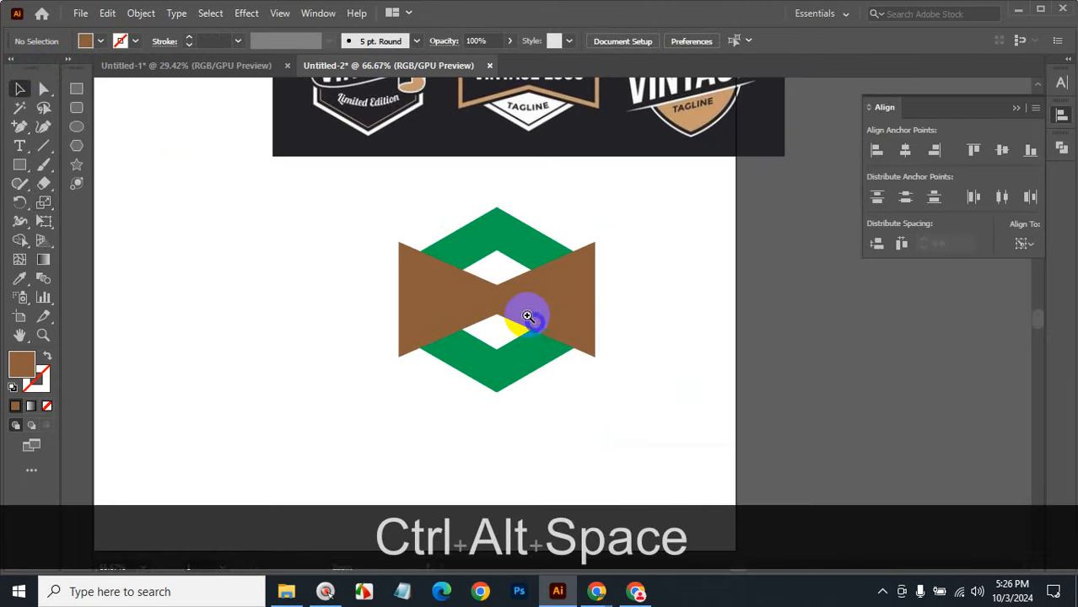
click(518, 313)
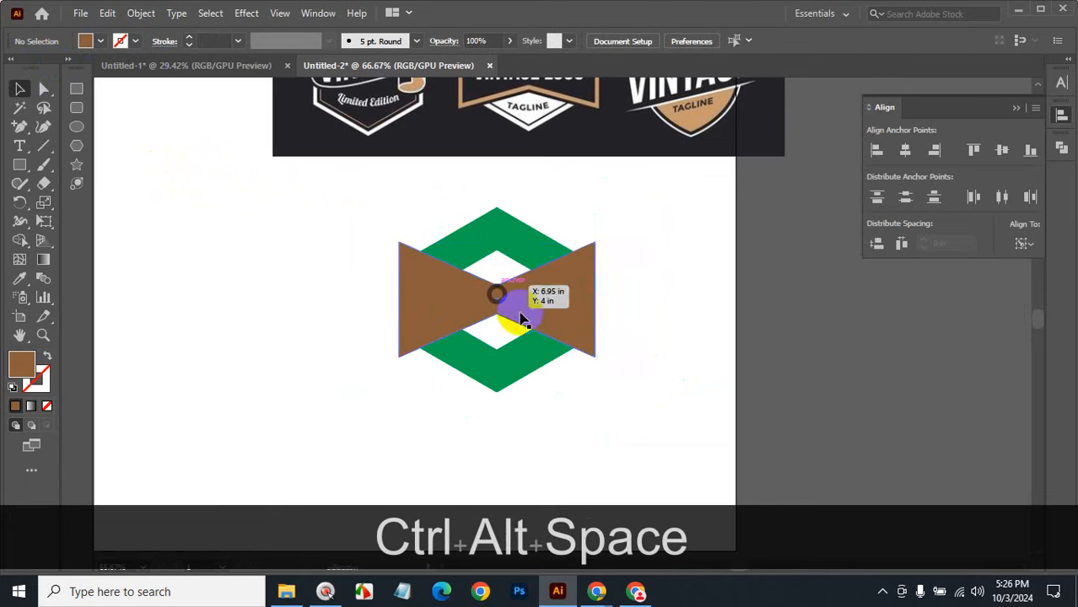
click(47, 92)
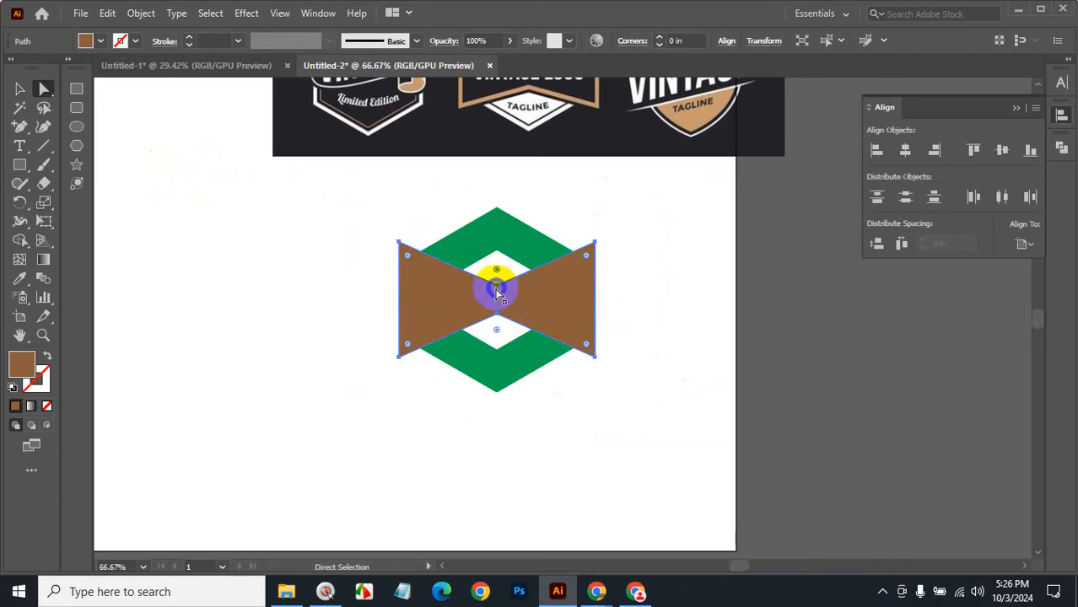
click(498, 289)
shift+click(500, 317)
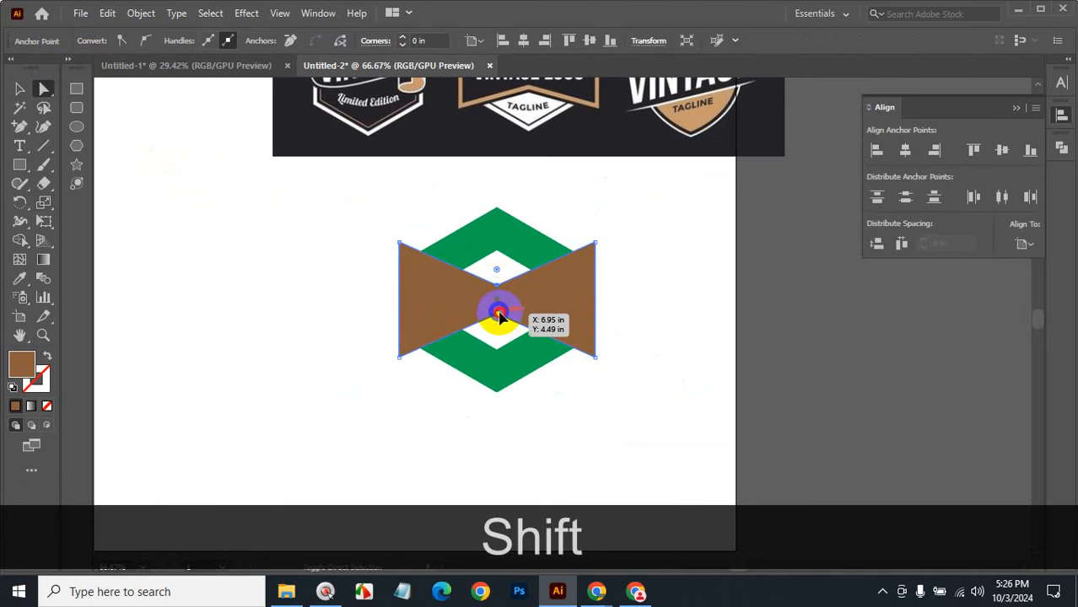
click(46, 209)
click(498, 297)
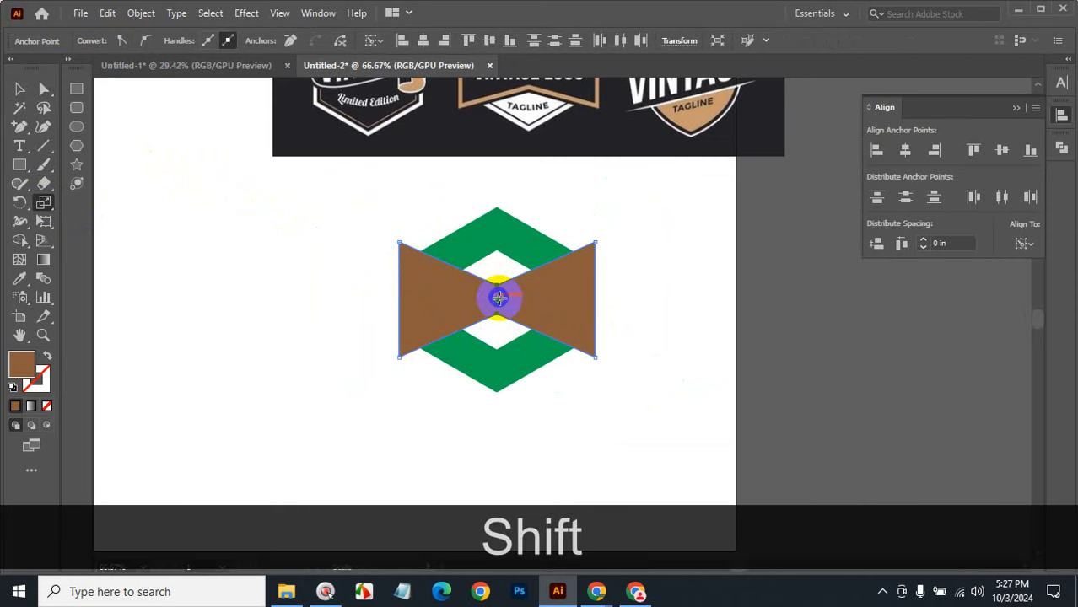
key(alt)
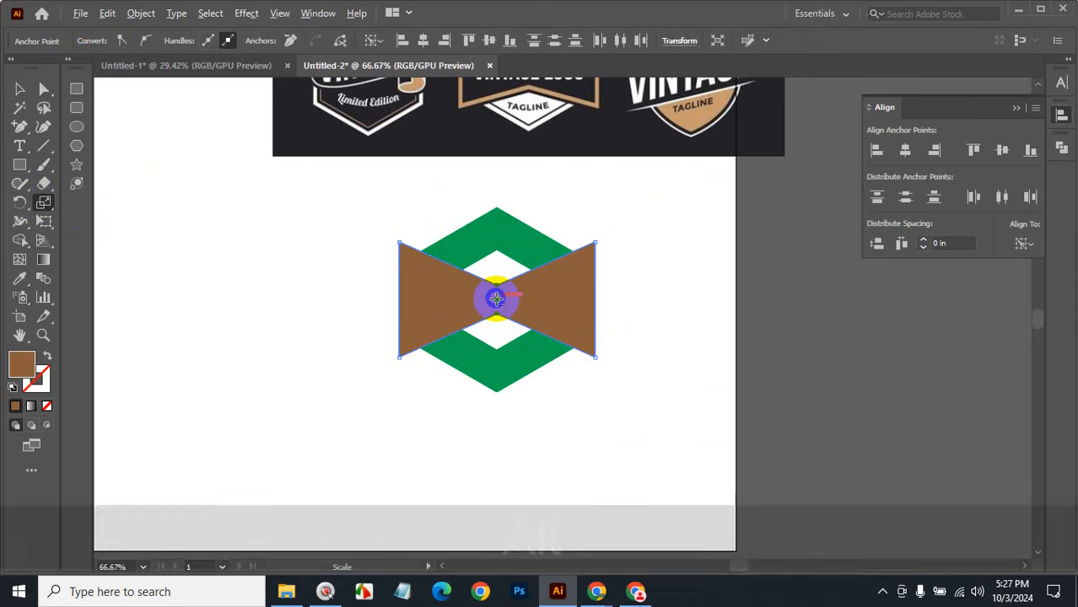
alt+click(496, 300)
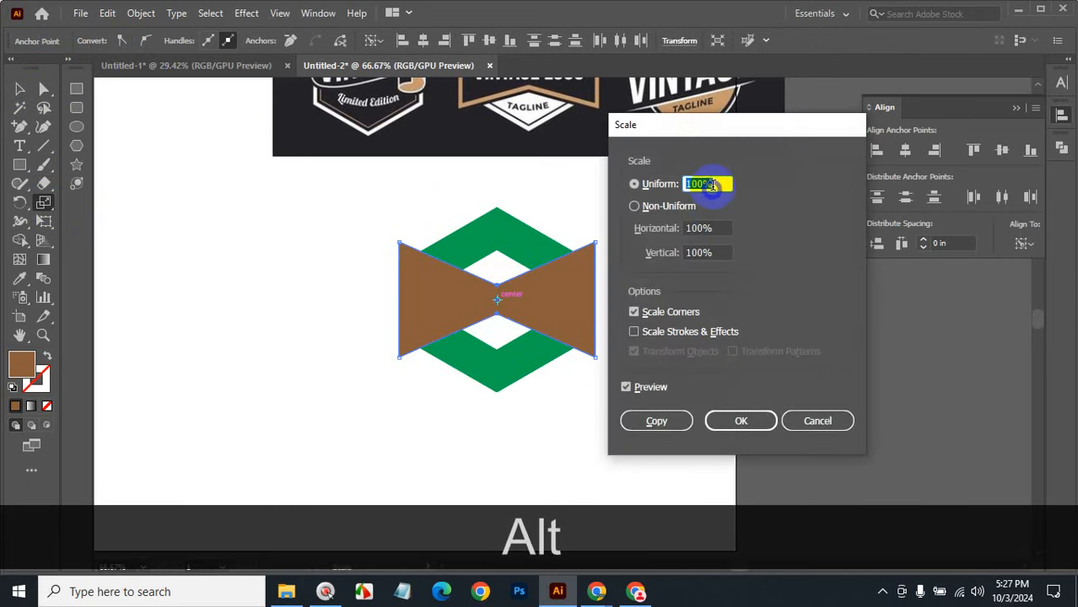
scroll(715, 184, up, 8)
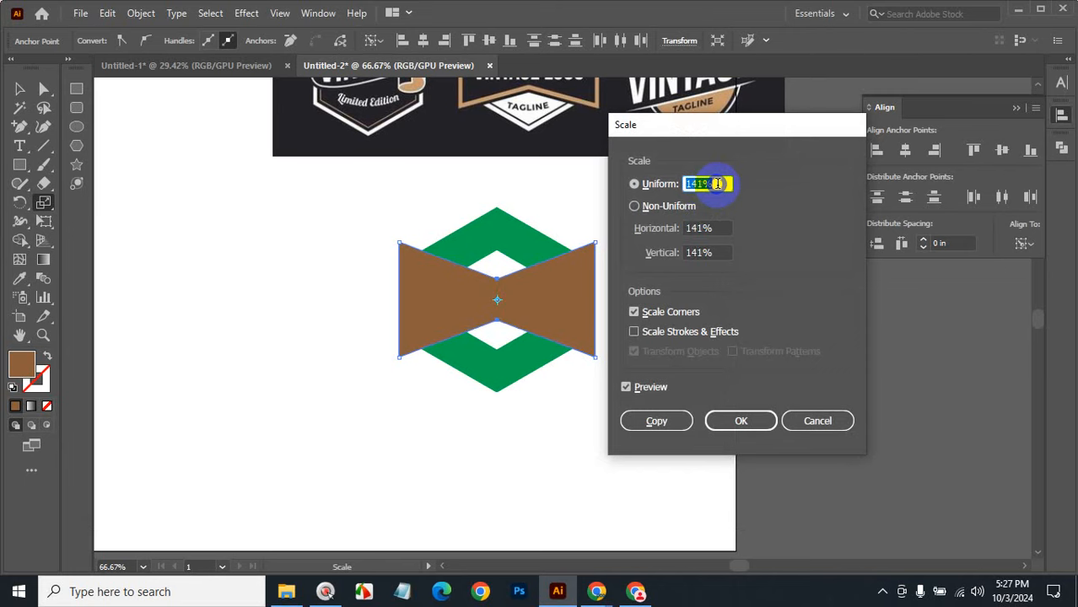
click(734, 419)
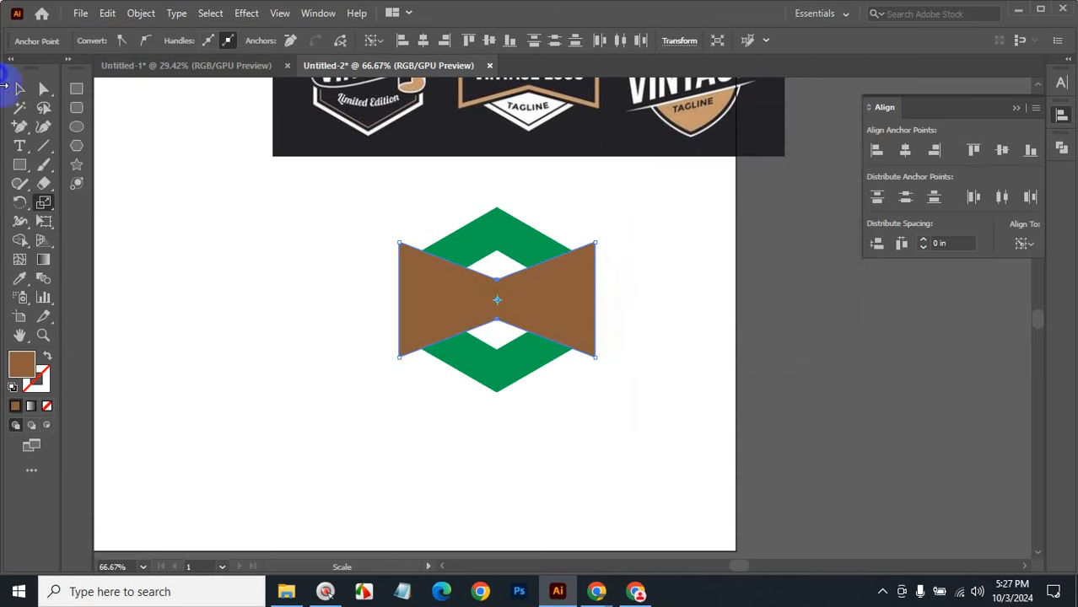
click(19, 91)
click(234, 177)
ctrl+alt+click(537, 284)
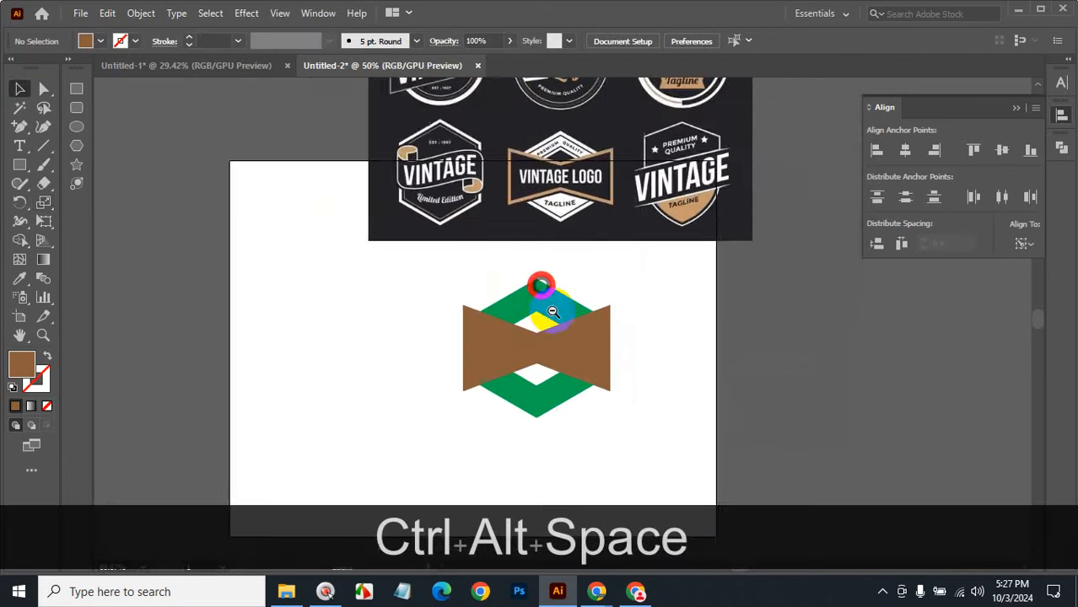
ctrl+alt+click(572, 323)
ctrl+click(570, 325)
ctrl+click(558, 221)
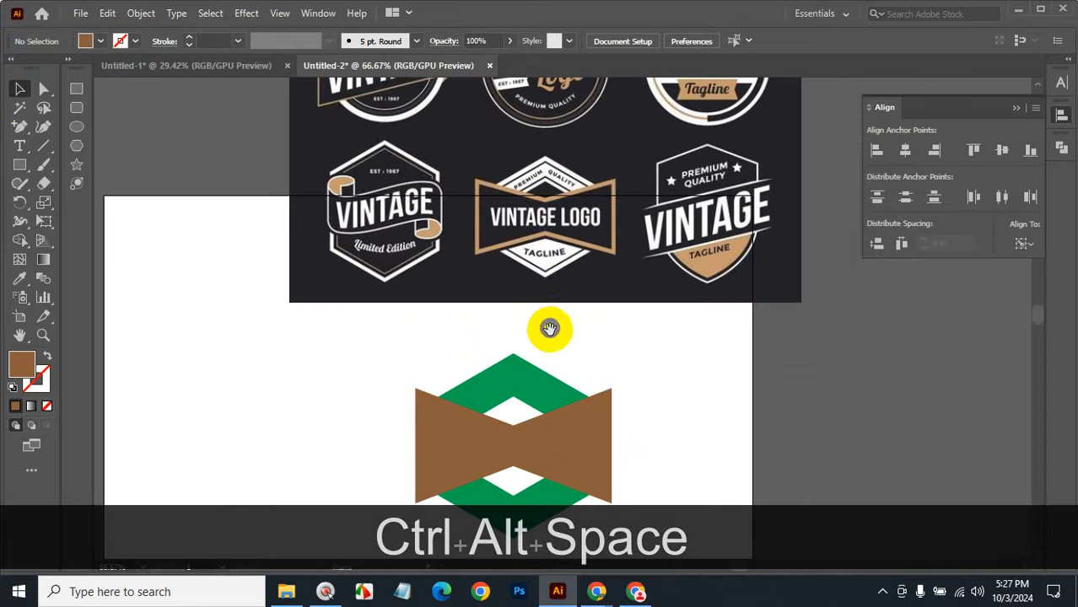
drag(548, 325, 535, 264)
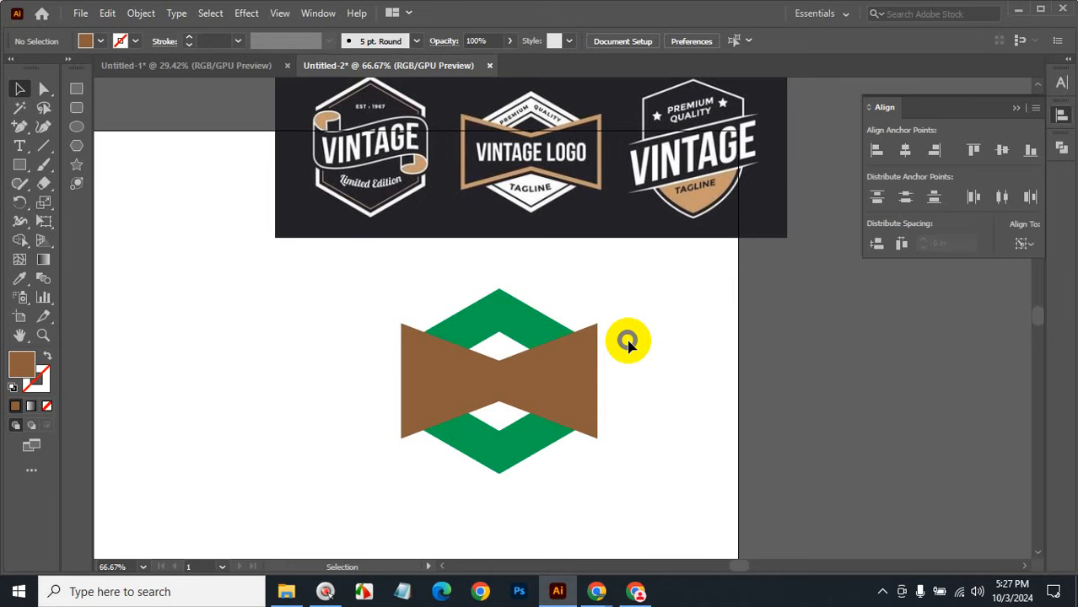
click(505, 313)
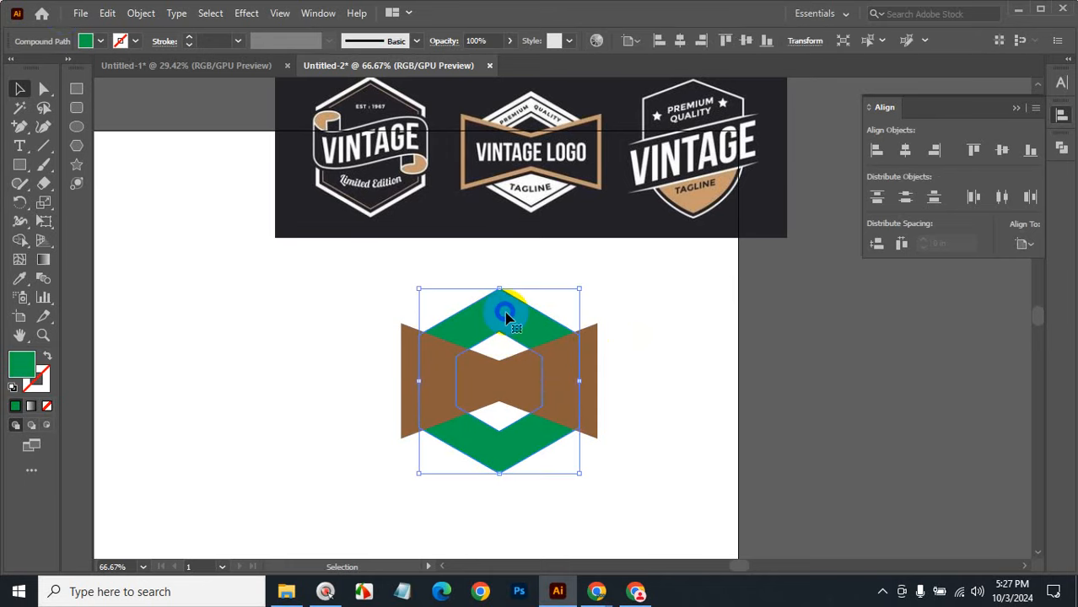
click(141, 12)
click(846, 416)
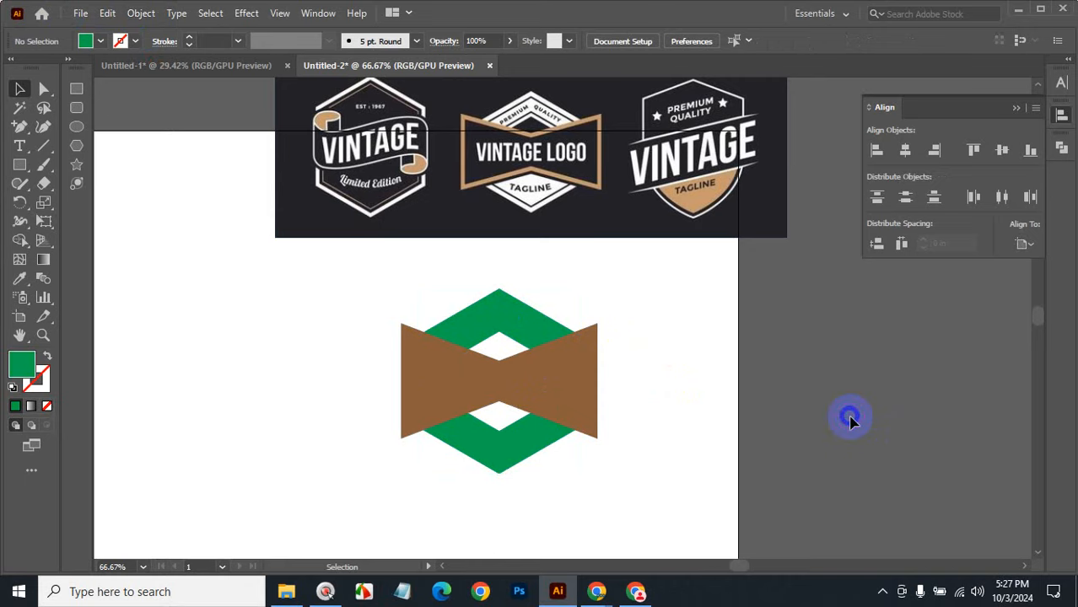
Step: Show the document rulers and change their units to points
key(ctrl+r)
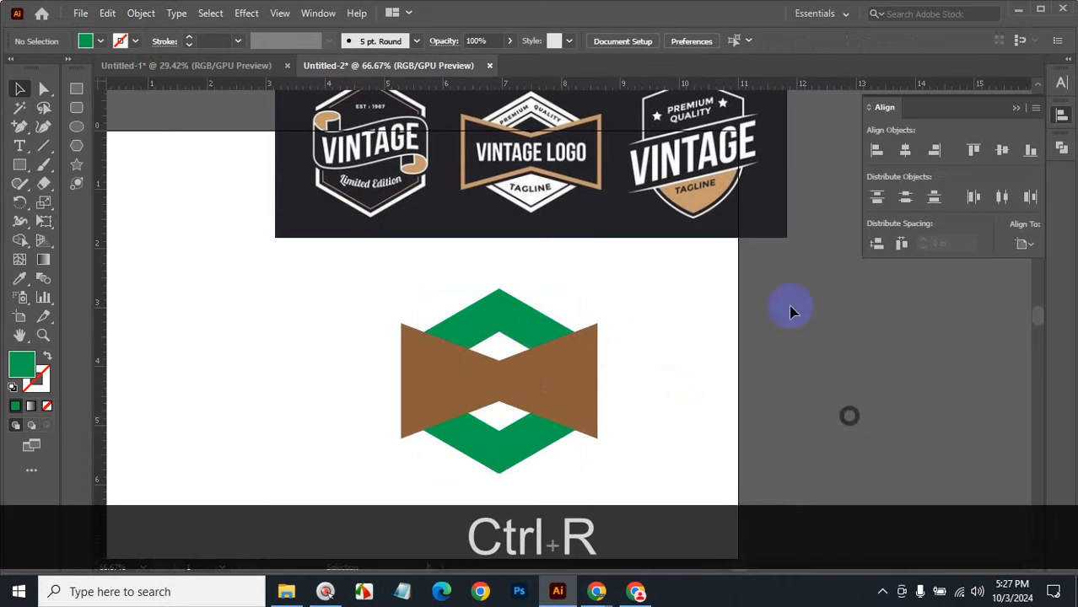
right_click(572, 81)
click(618, 107)
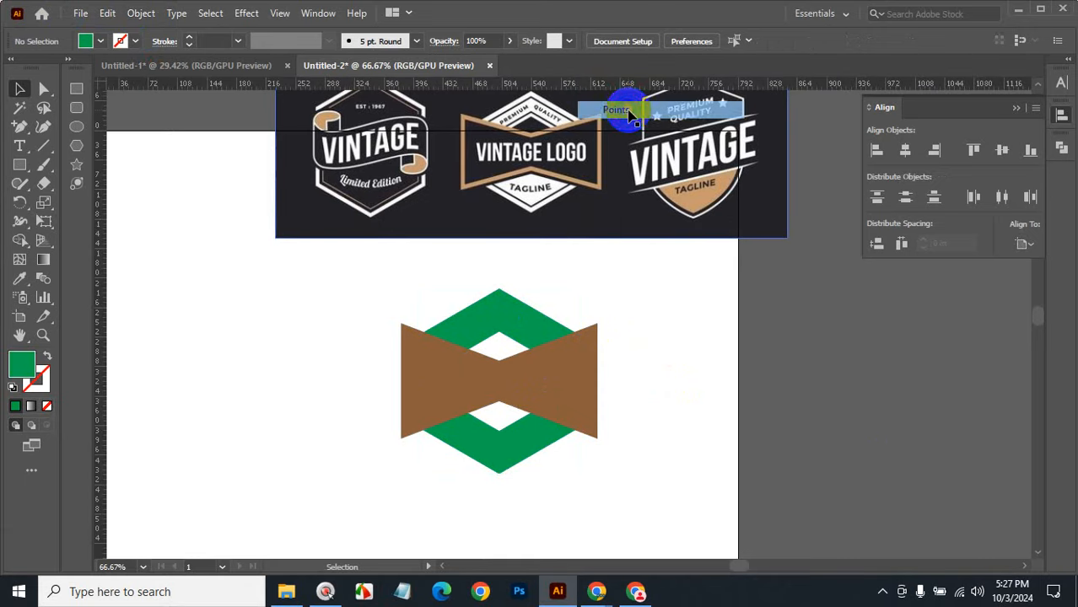
click(457, 377)
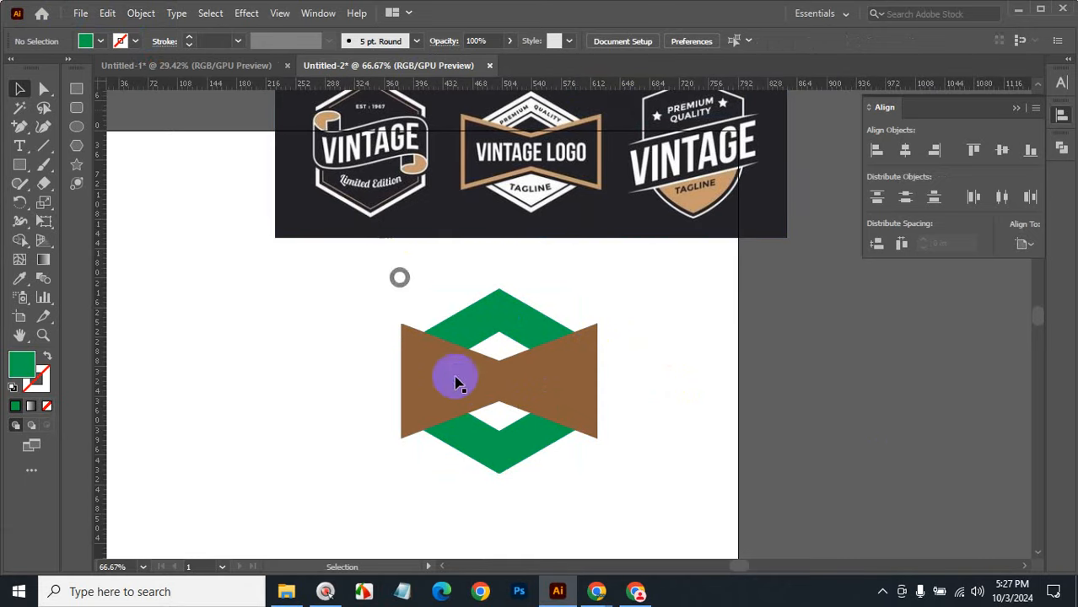
click(638, 299)
Step: Create an offset path of -6 pt from the green hexagon ring with miter joins and a miter limit of 4
click(513, 325)
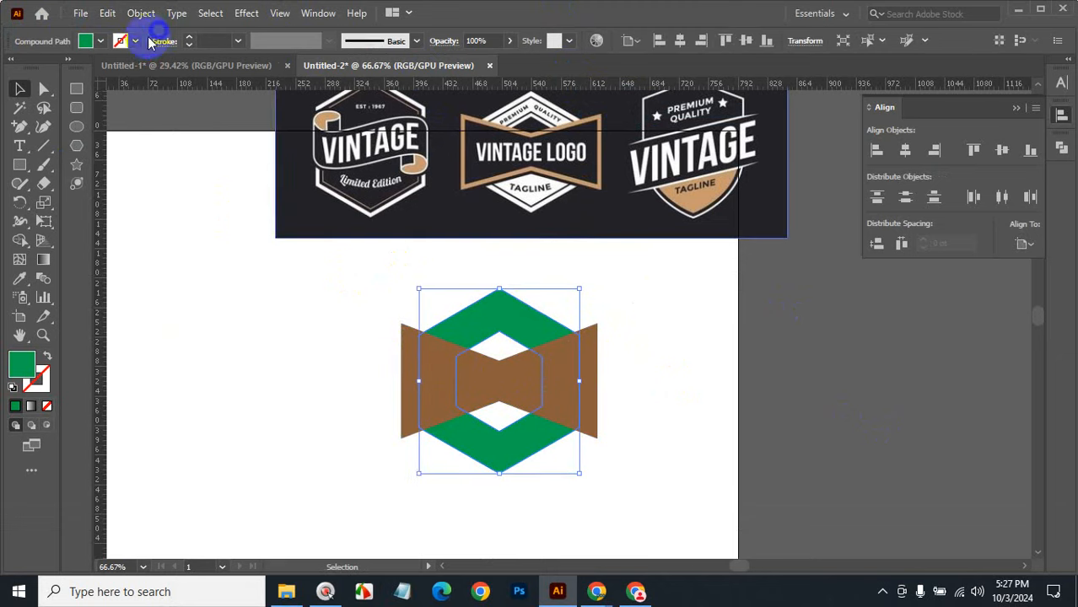
click(141, 12)
click(230, 383)
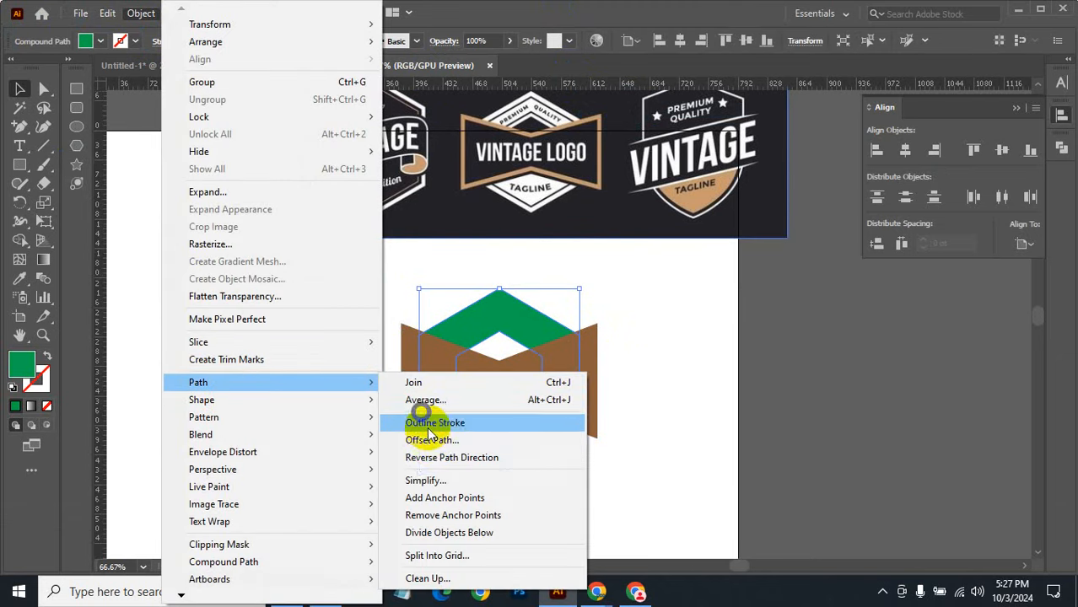
click(424, 438)
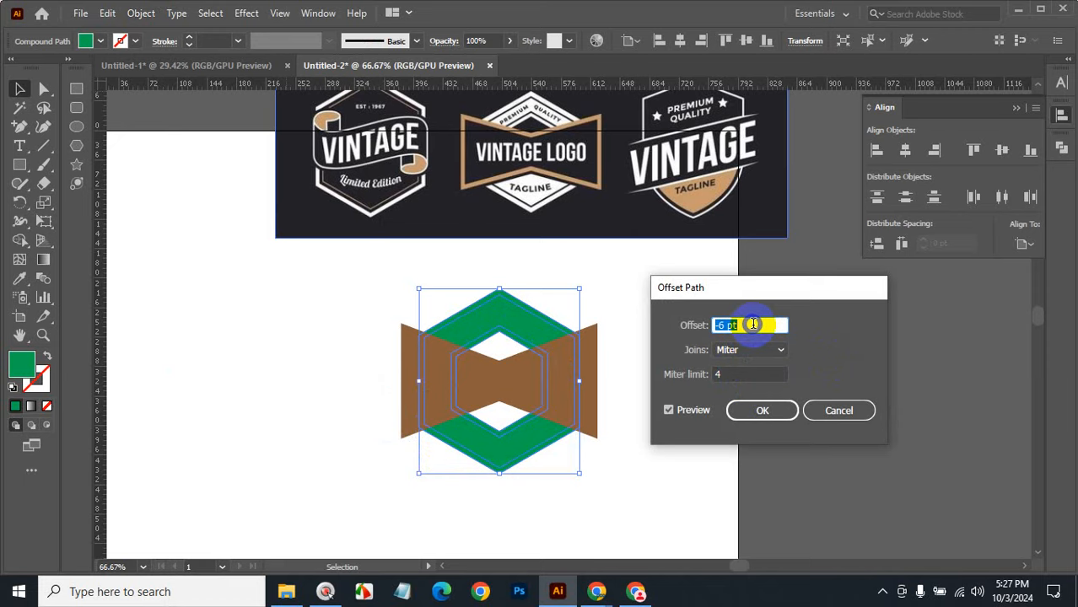
click(762, 414)
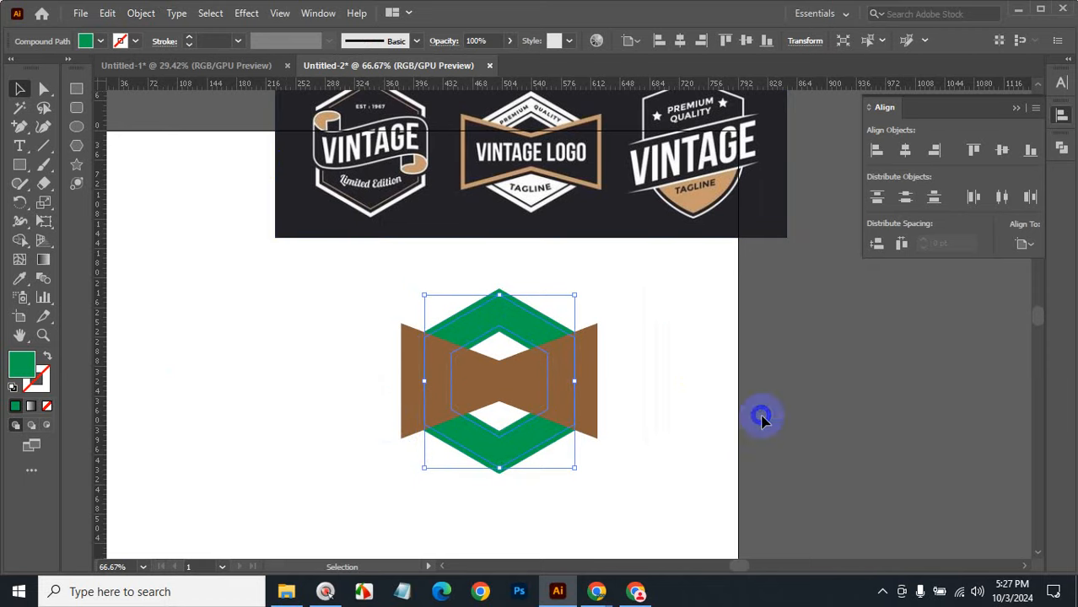
Step: Give the offset hexagon ring a white 3 pt stroke with no fill
click(85, 39)
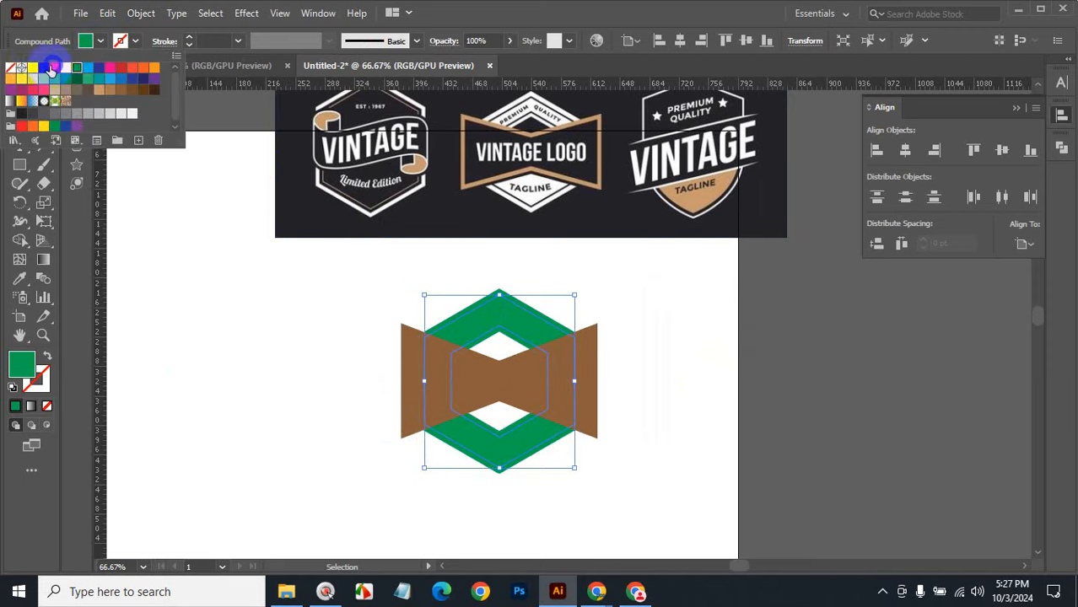
click(34, 68)
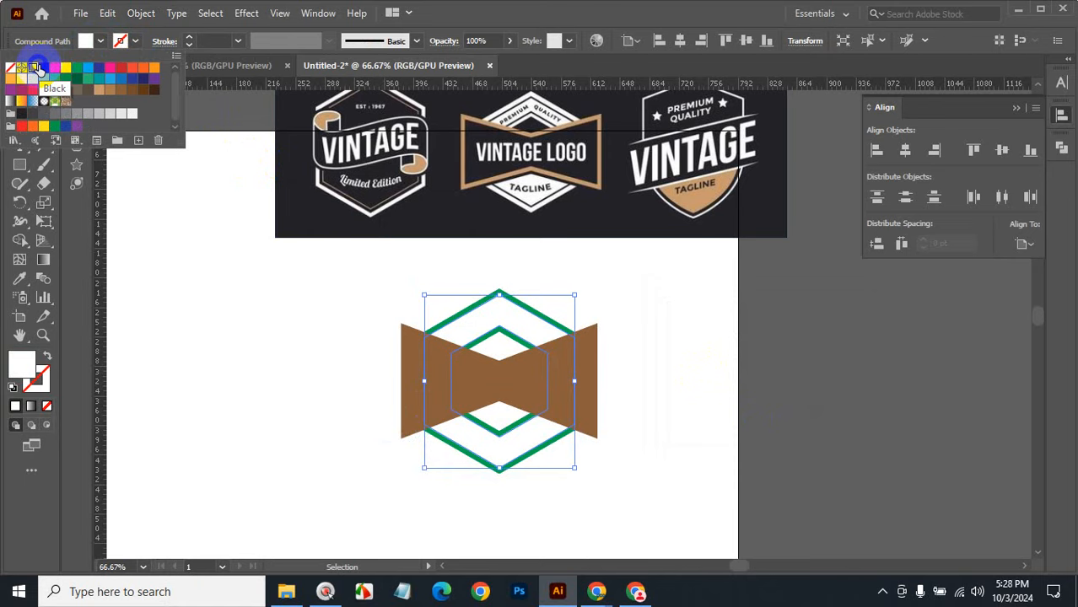
key(shift+x)
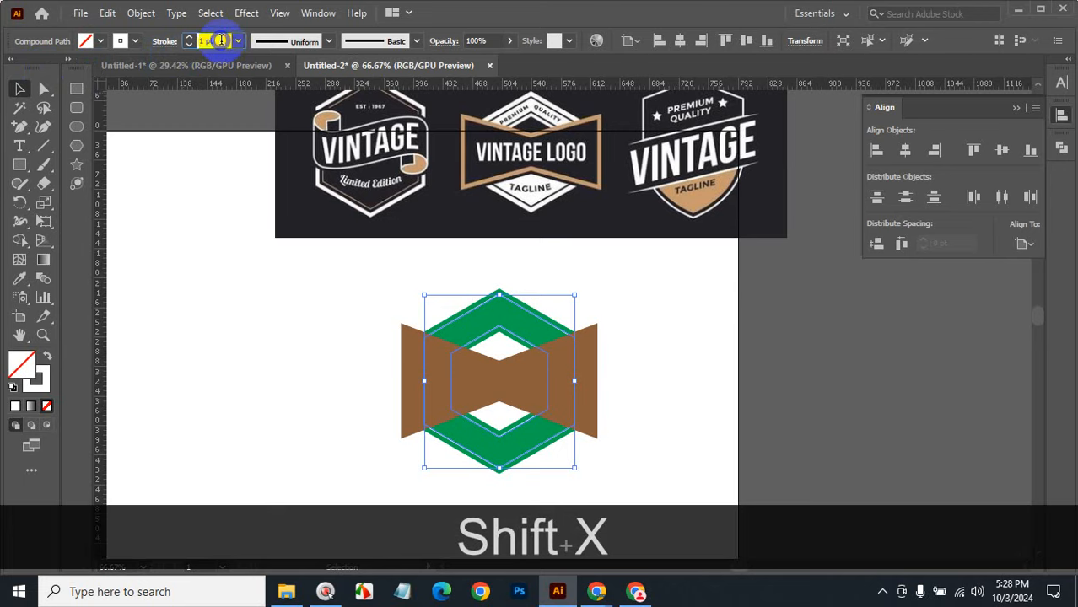
key(Up)
key(Up)
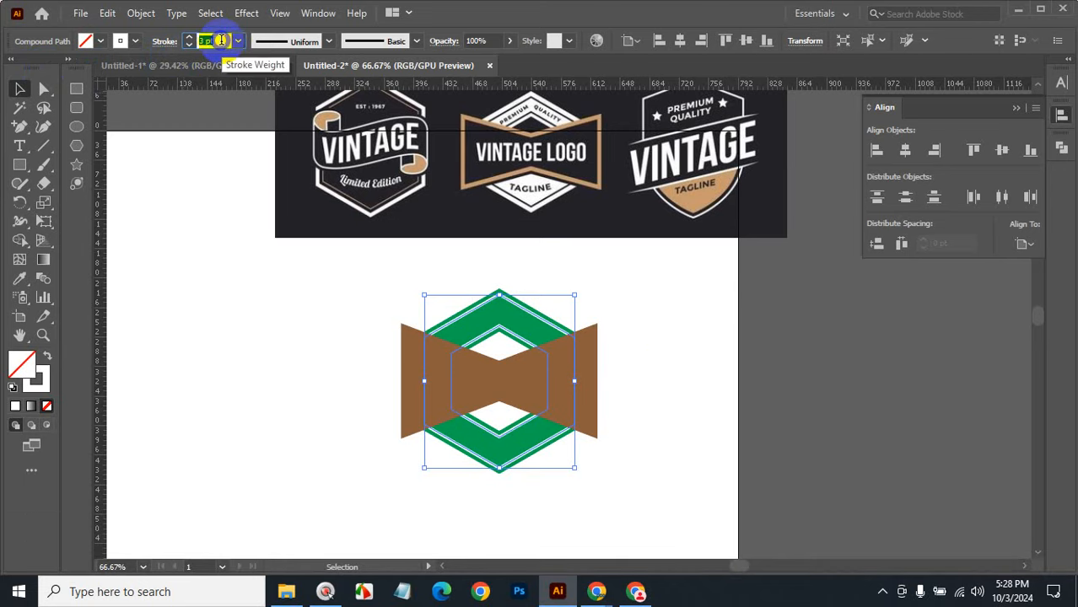
click(679, 334)
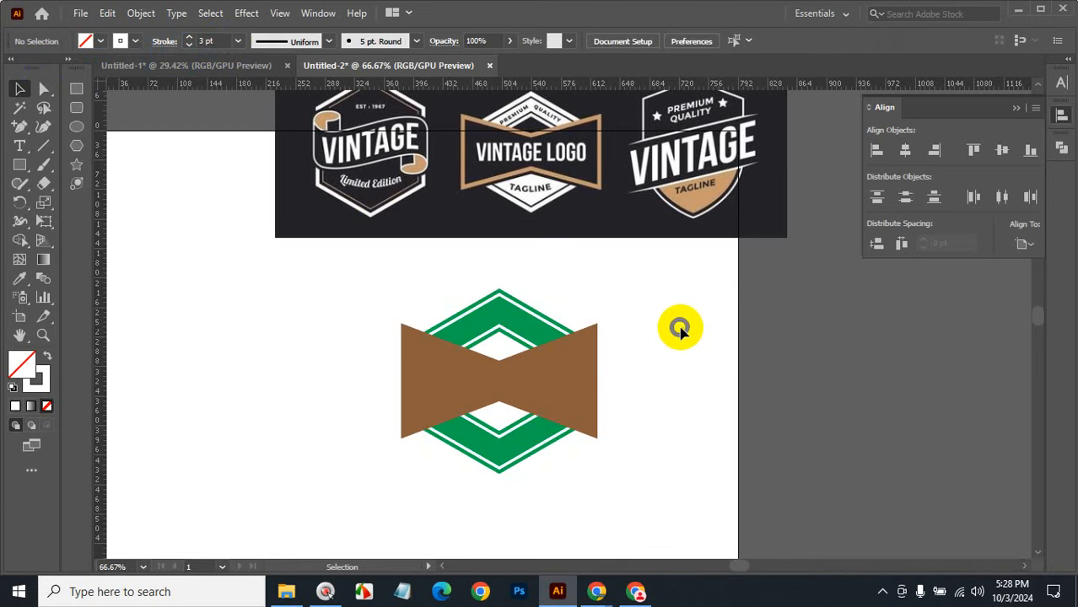
key(ctrl+space)
click(493, 372)
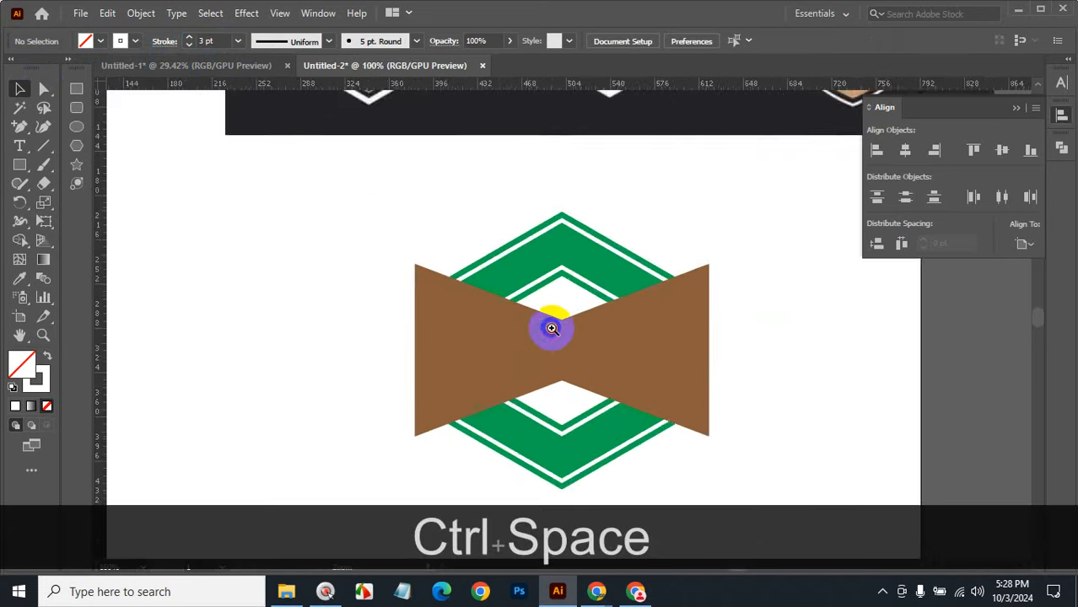
Step: Expand the fill and stroke of the white offset hexagon ring
click(548, 322)
click(541, 175)
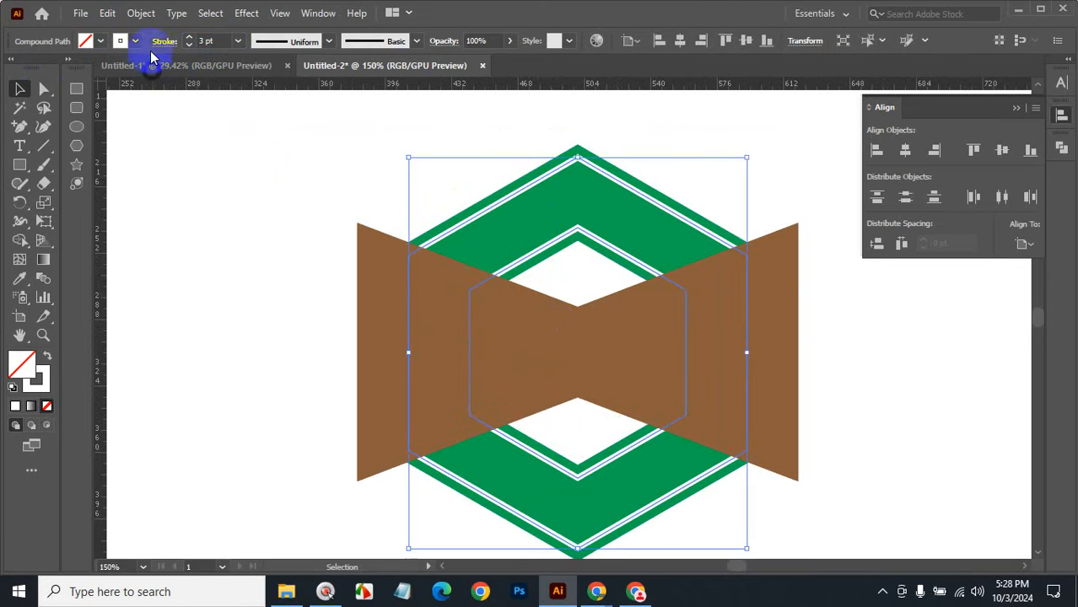
click(142, 13)
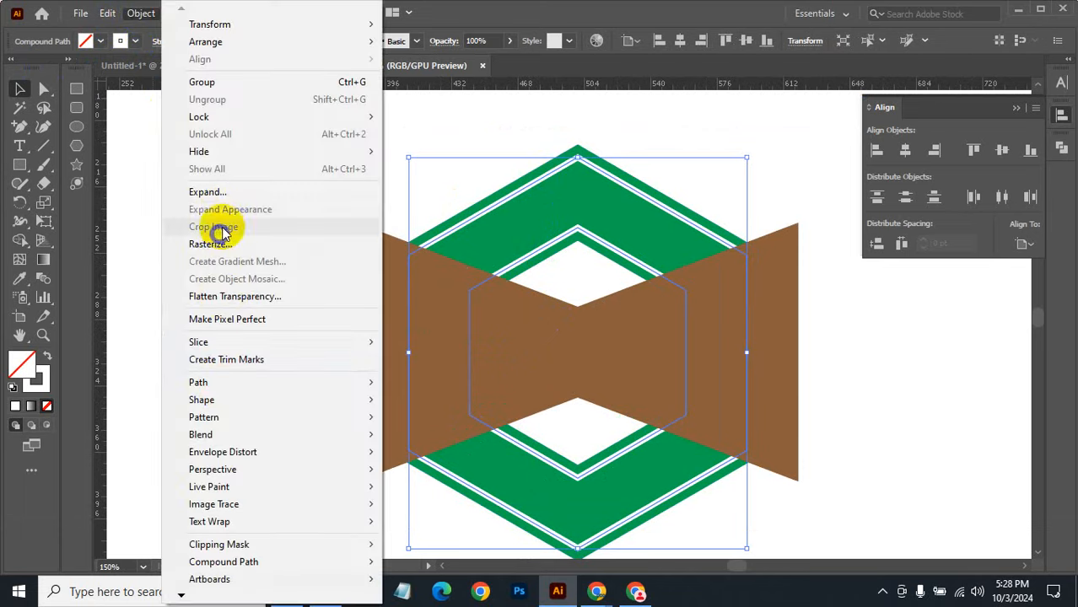
click(207, 193)
click(512, 385)
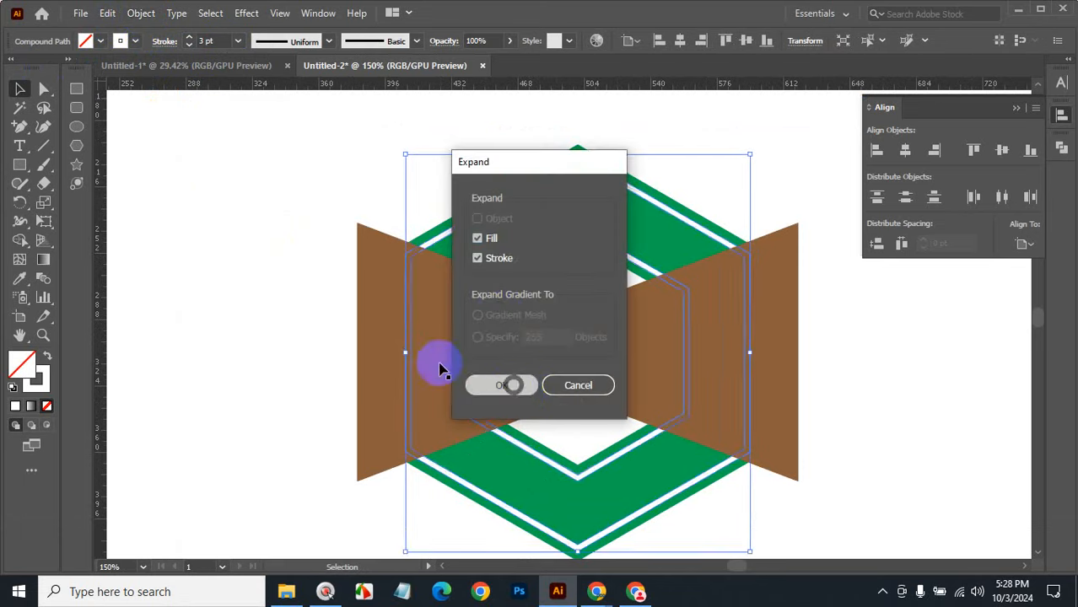
click(276, 296)
Step: Ungroup the expanded white hexagon outlines
click(526, 129)
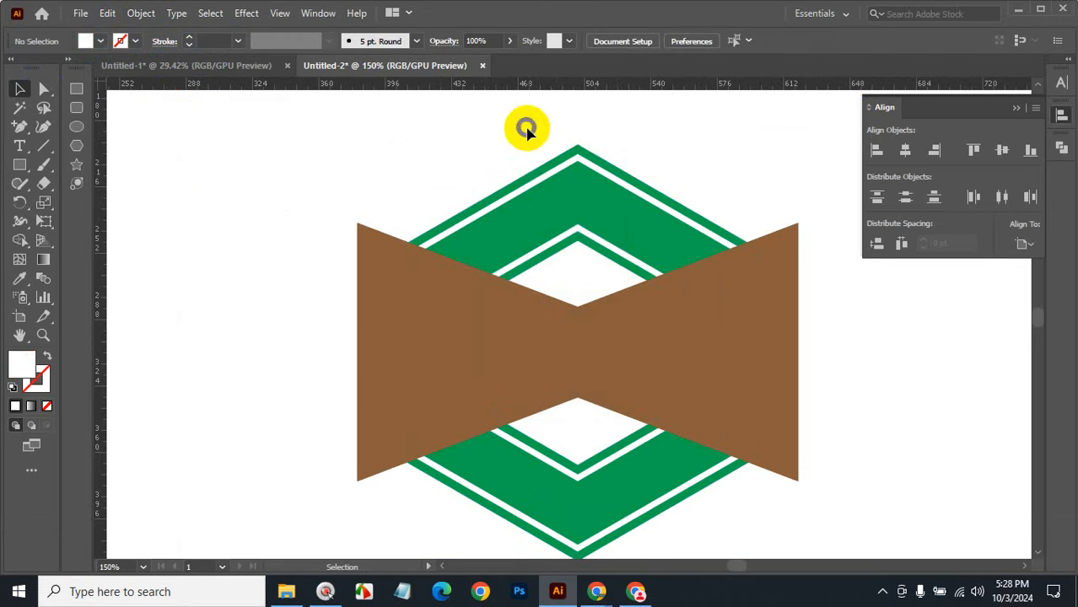
drag(526, 128, 628, 268)
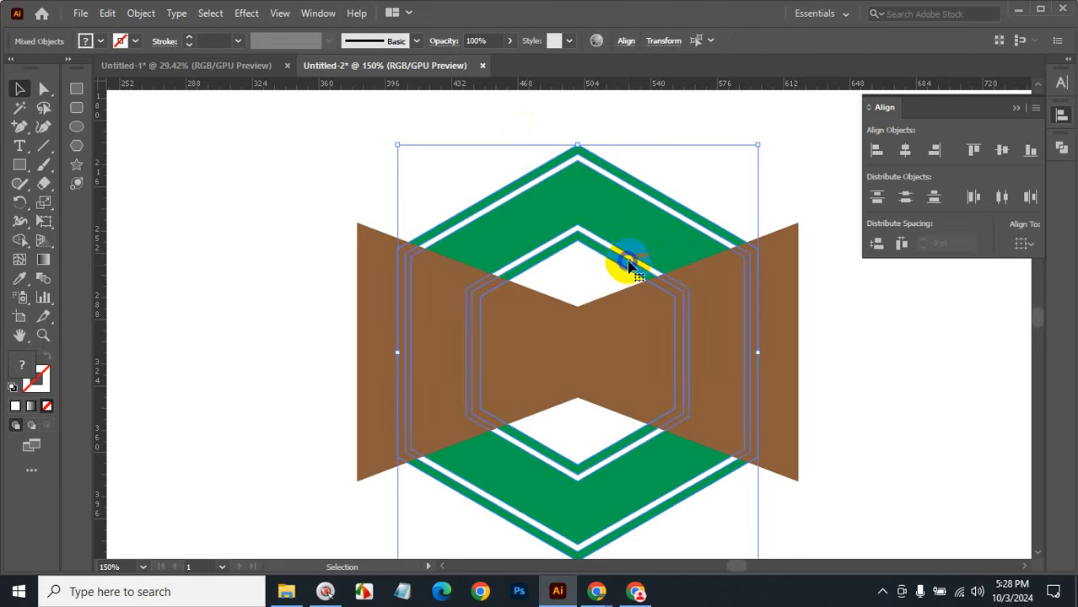
click(902, 322)
click(595, 240)
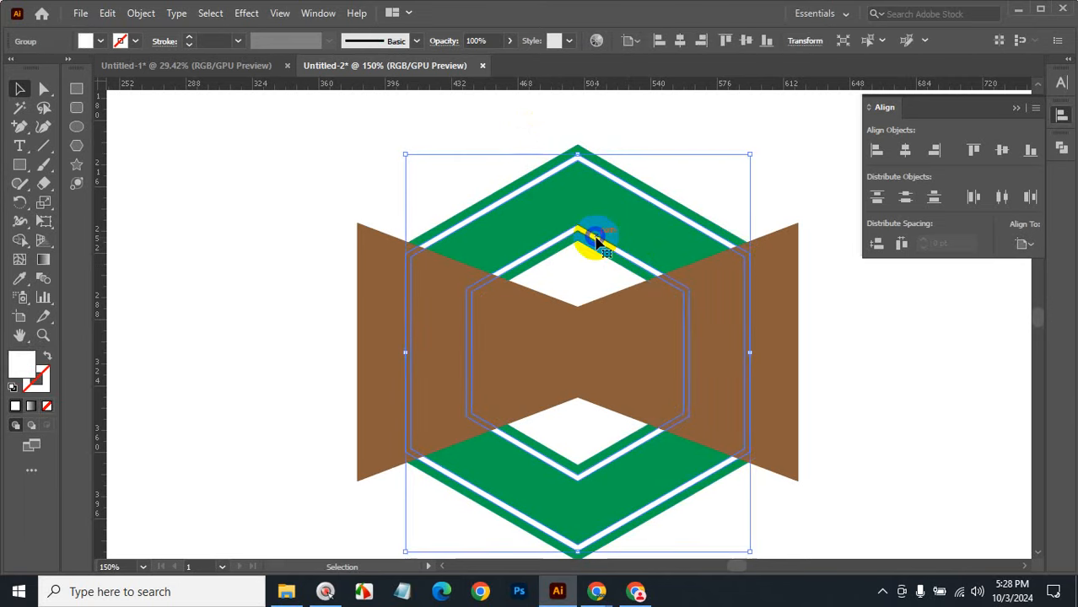
right_click(596, 236)
click(643, 368)
click(1009, 358)
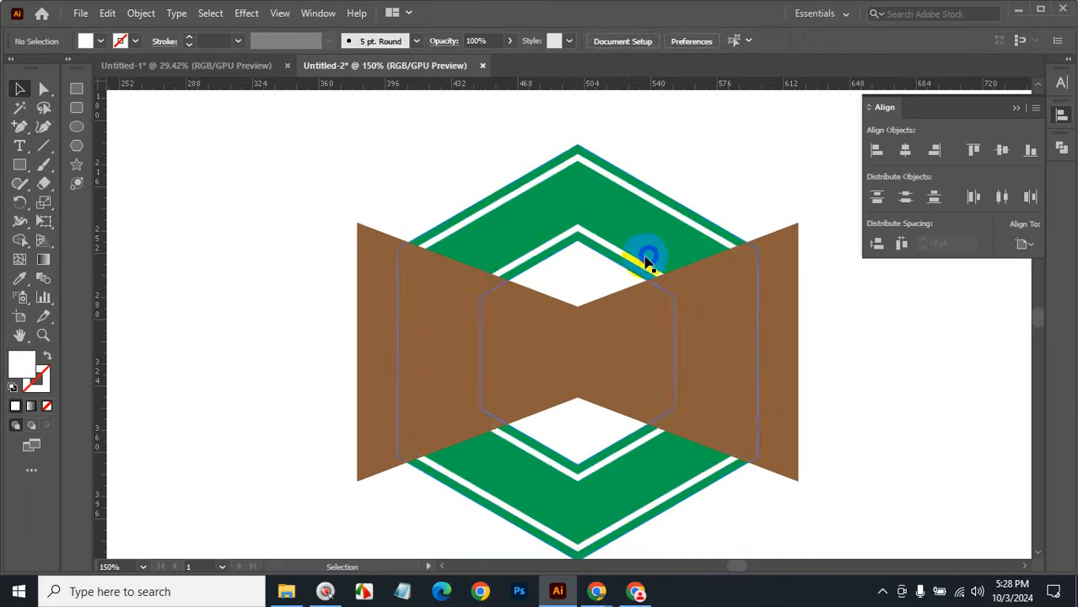
Step: Copy the white outlines beside the badge, release the copy's compound path, and delete its two outer hexagons
click(629, 258)
drag(629, 258, 259, 202)
right_click(259, 201)
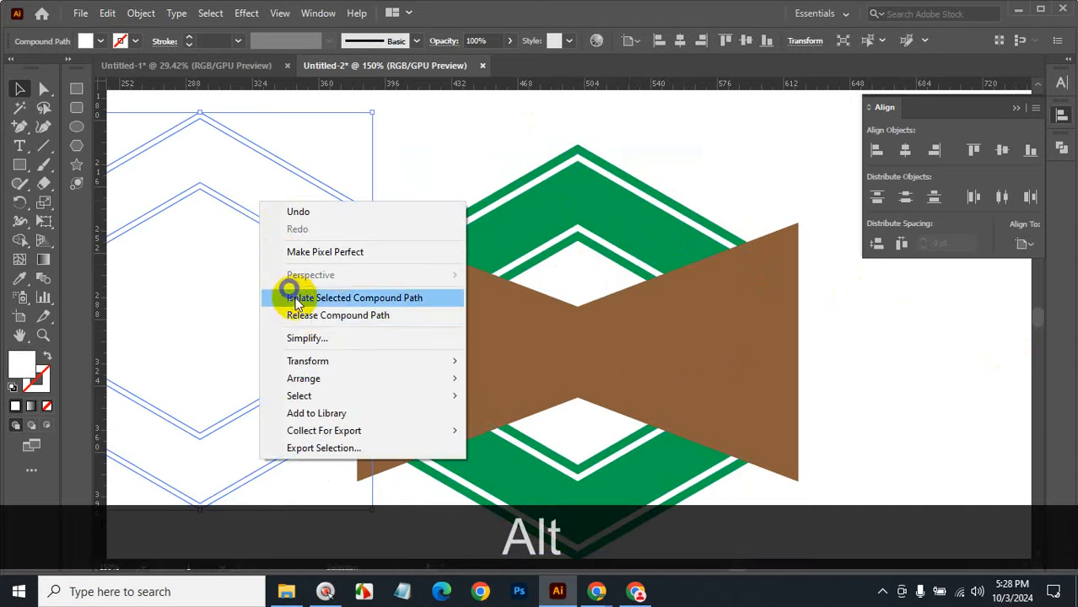
click(312, 313)
drag(392, 142, 289, 195)
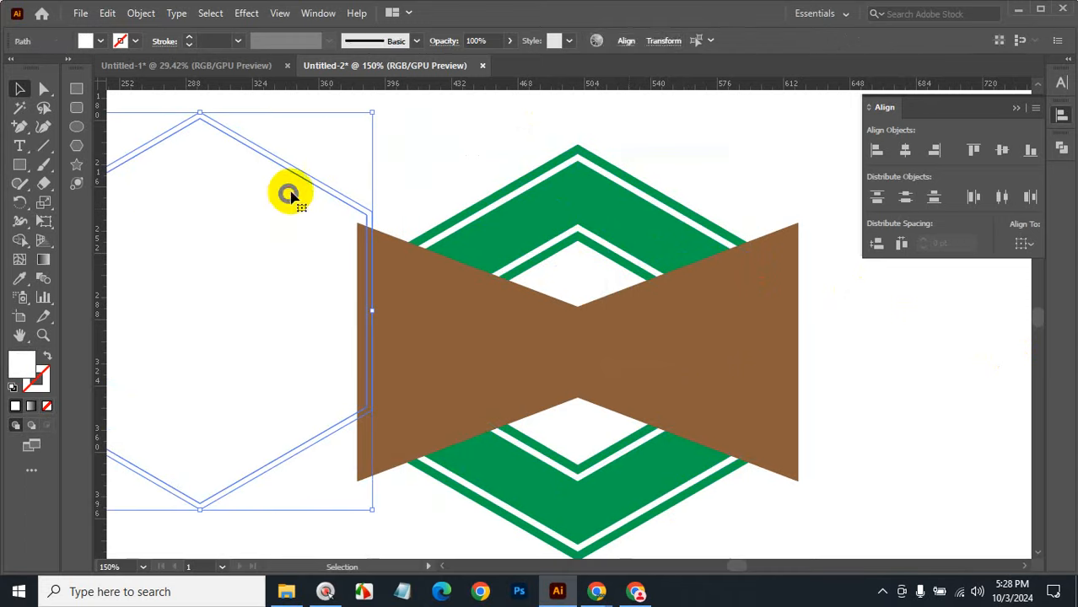
key(BackSpace)
drag(281, 137, 211, 249)
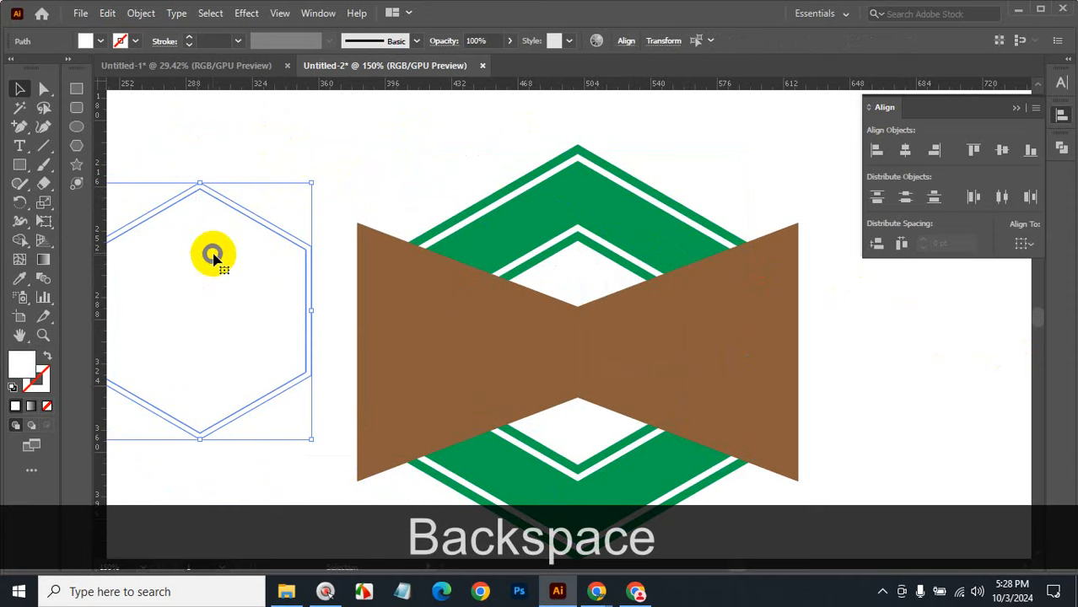
Step: Subtract the white hexagon outlines from the green ring with the Minus Front pathfinder operation
drag(530, 125, 630, 241)
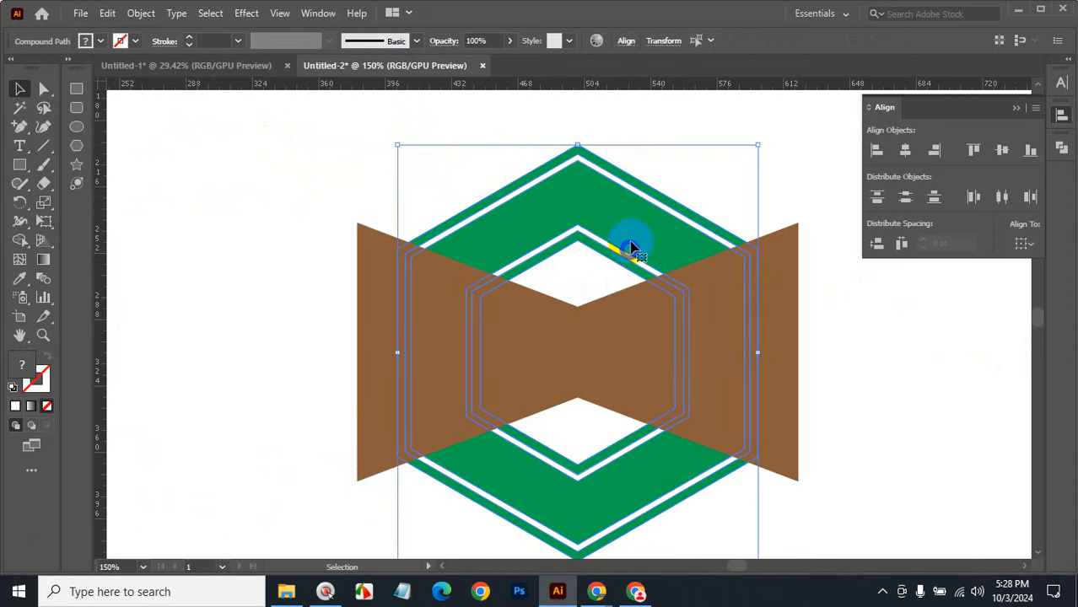
click(1064, 149)
click(902, 183)
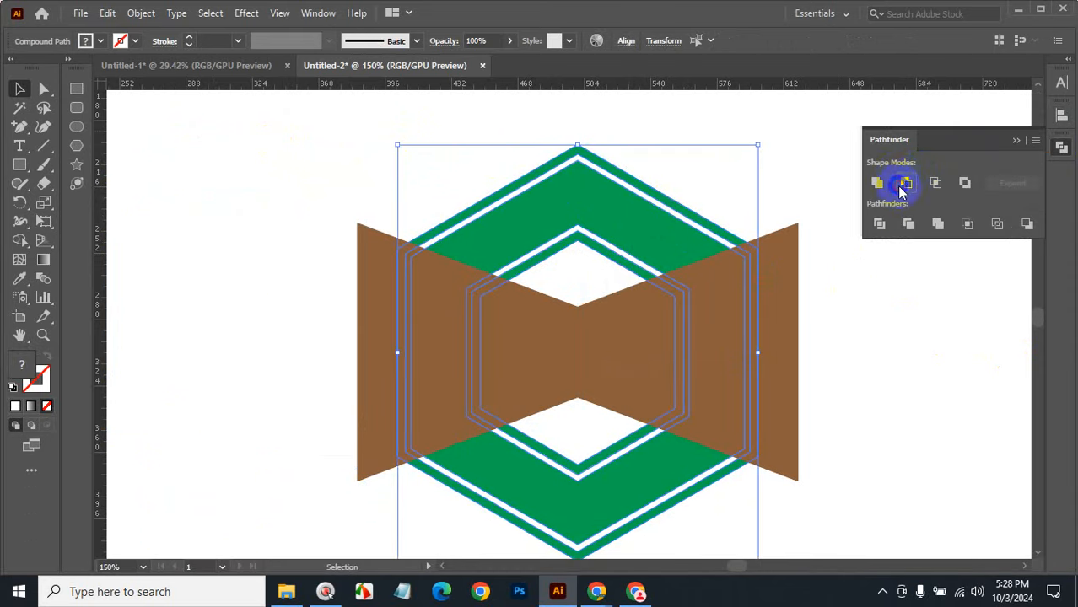
click(777, 138)
click(593, 238)
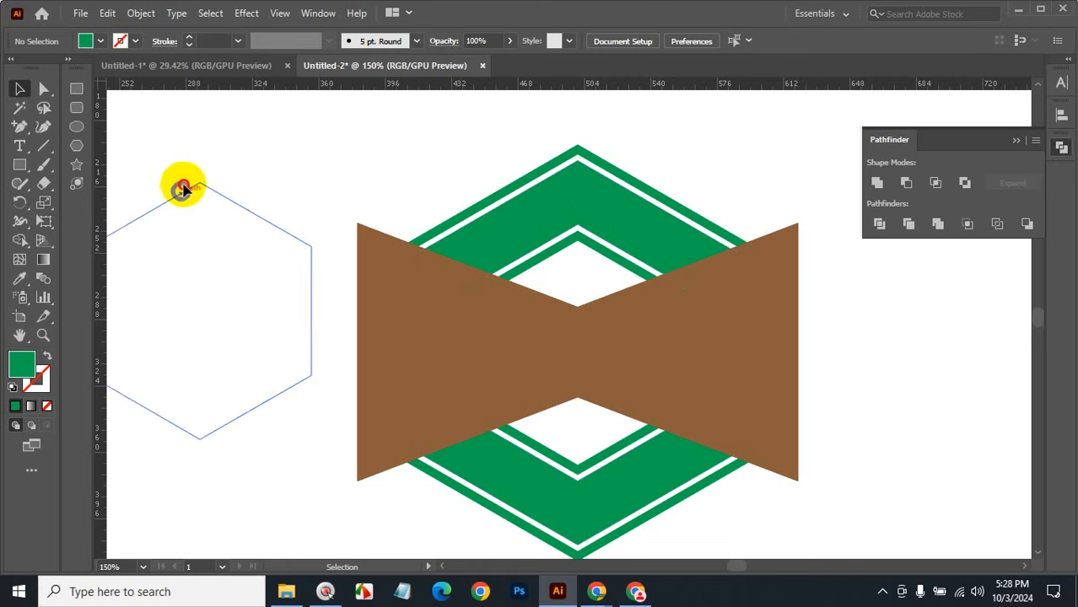
Step: Fill the two remaining copied hexagons beside the badge with green
drag(183, 185, 285, 416)
ctrl+alt+click(268, 329)
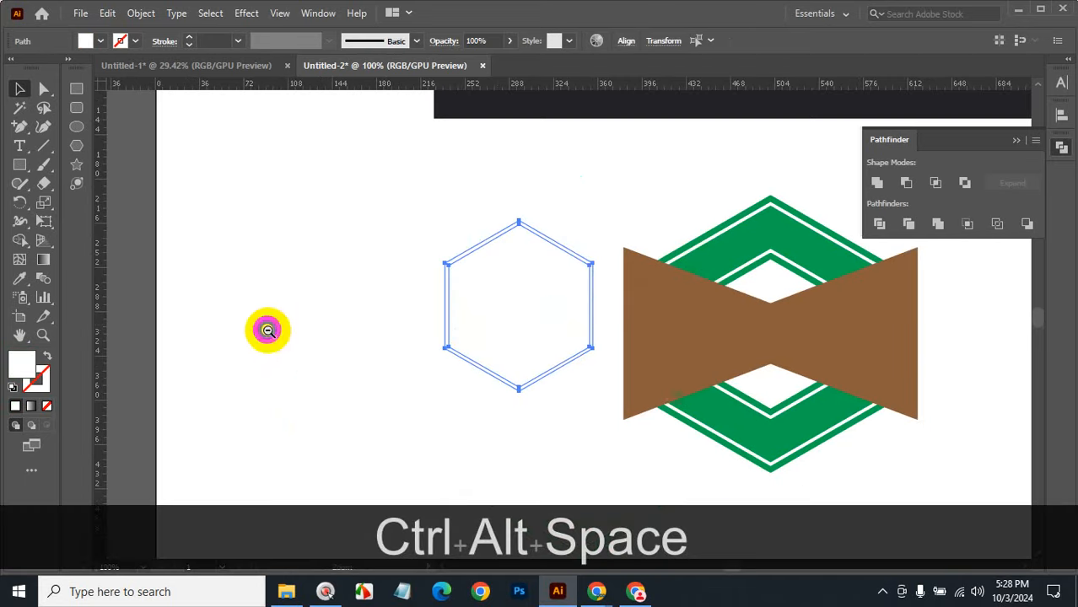
ctrl+click(566, 303)
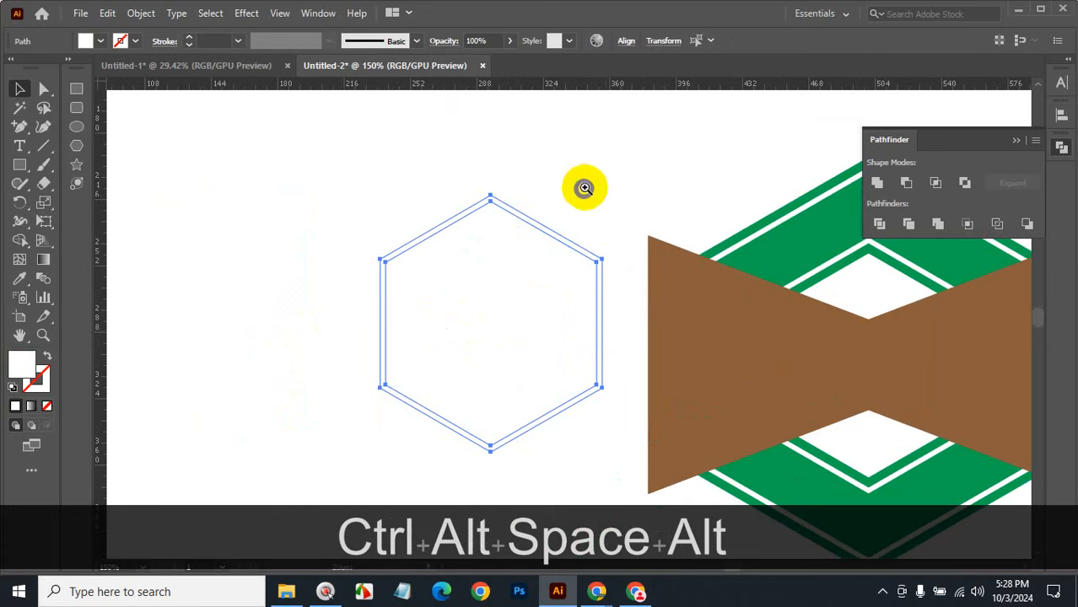
click(479, 297)
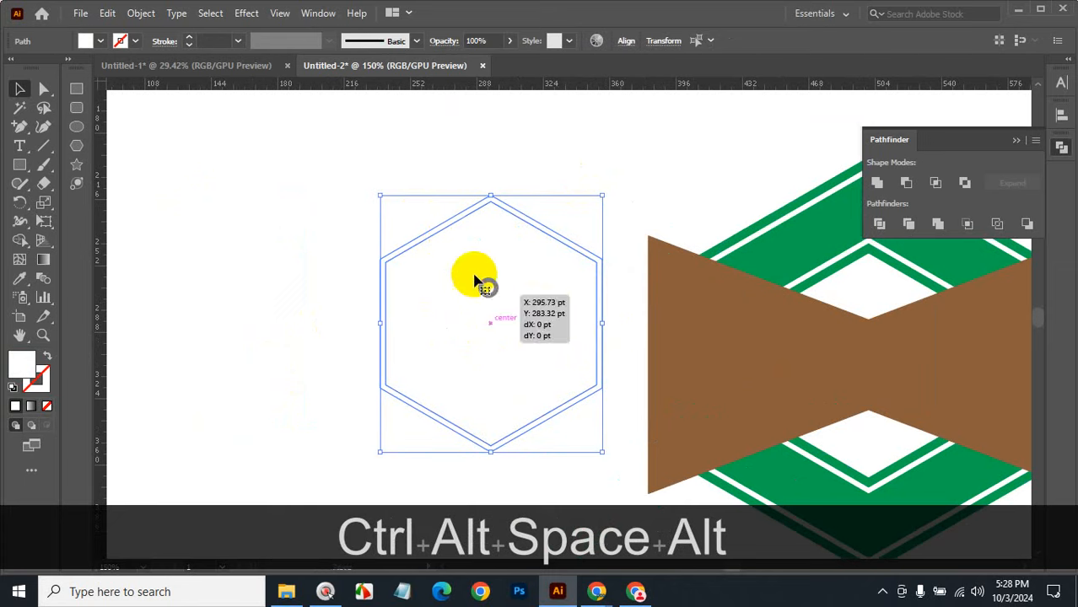
right_click(456, 240)
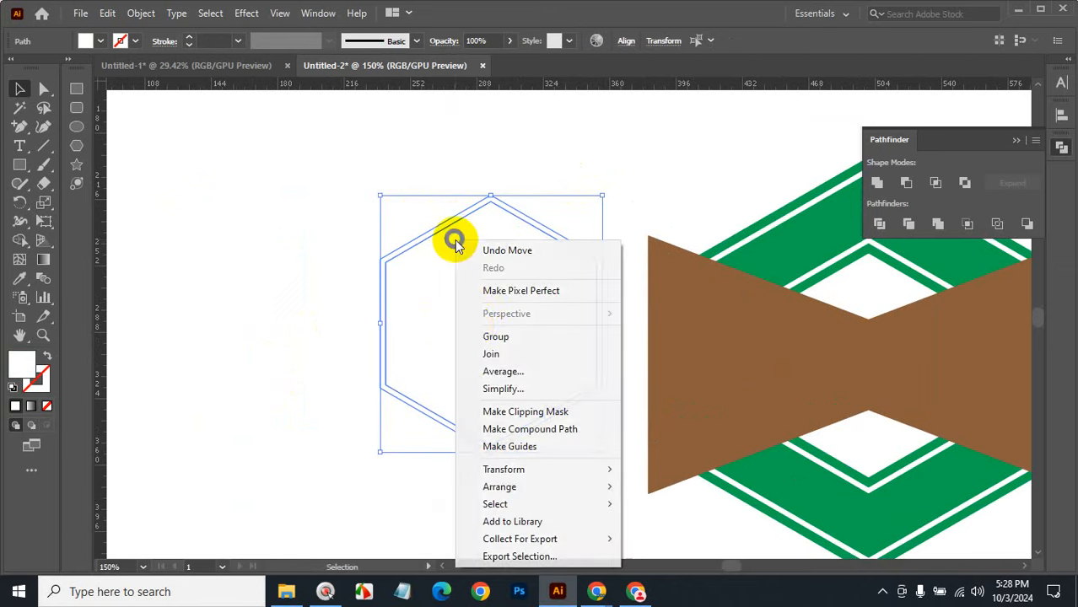
click(478, 354)
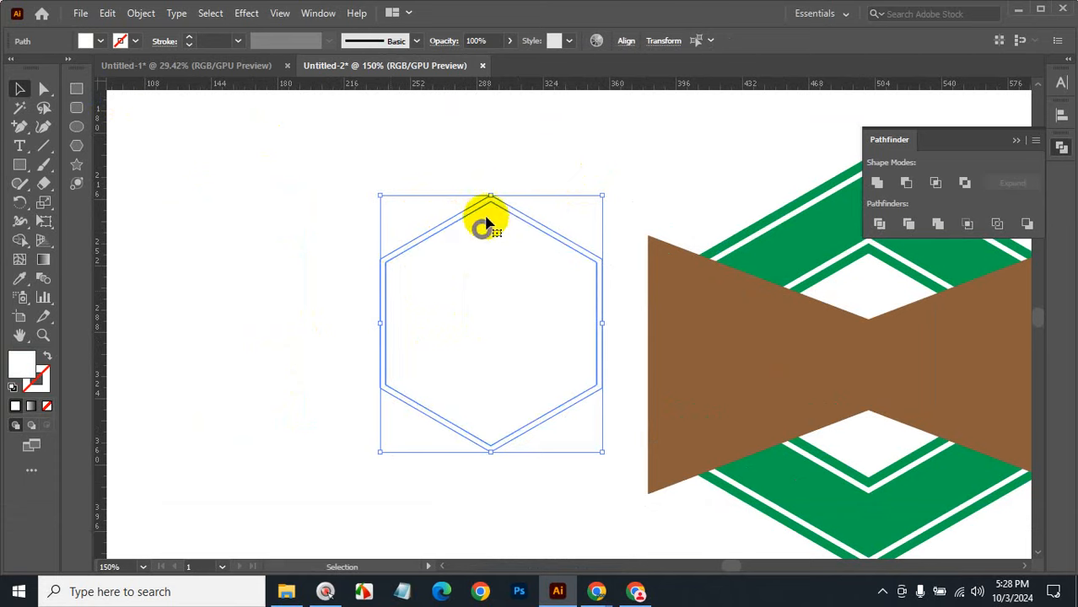
click(563, 145)
drag(374, 150, 565, 372)
click(103, 42)
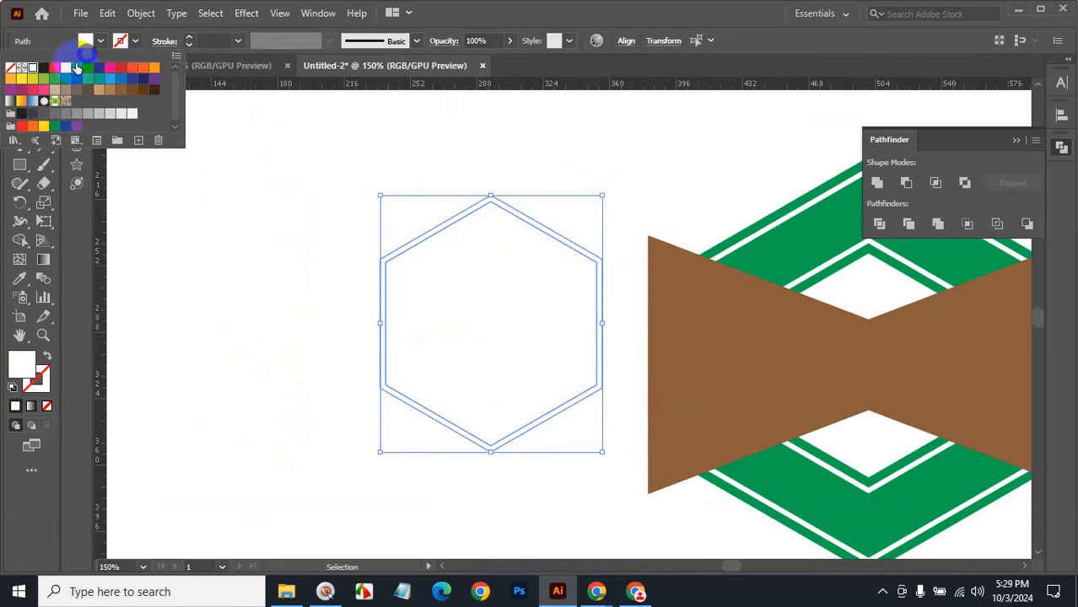
click(74, 66)
click(297, 211)
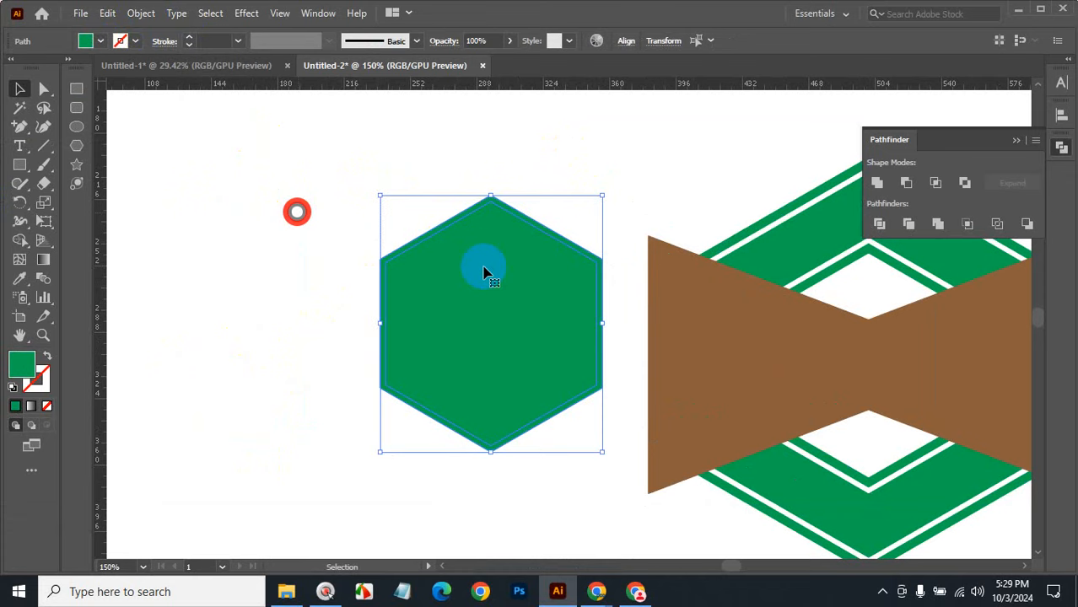
Step: Move the smaller of the two copied hexagons out of the larger one and delete it
click(601, 175)
drag(515, 301, 271, 245)
click(428, 280)
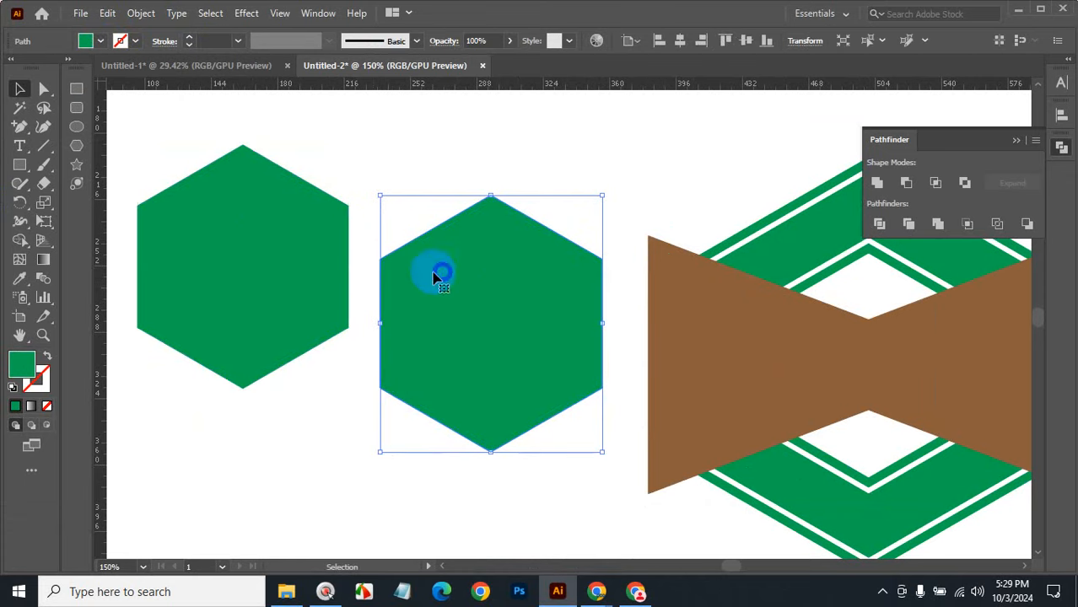
click(291, 231)
key(Delete)
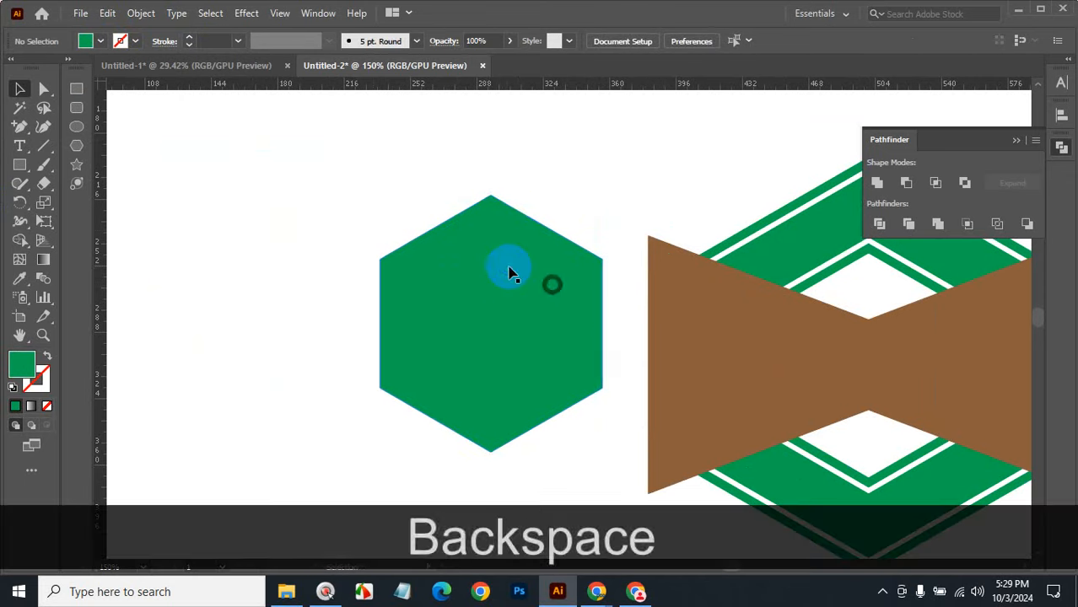
Step: Swap the remaining copied hexagon's fill for a stroke and colour the 1 pt stroke red
click(508, 270)
key(shift+x)
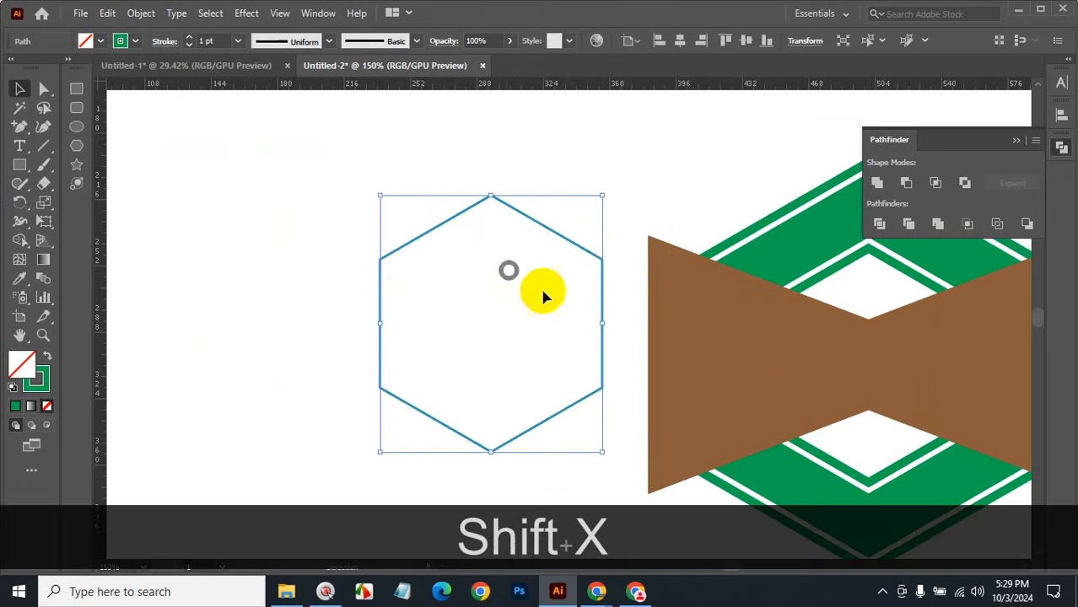
click(120, 42)
click(55, 71)
click(330, 202)
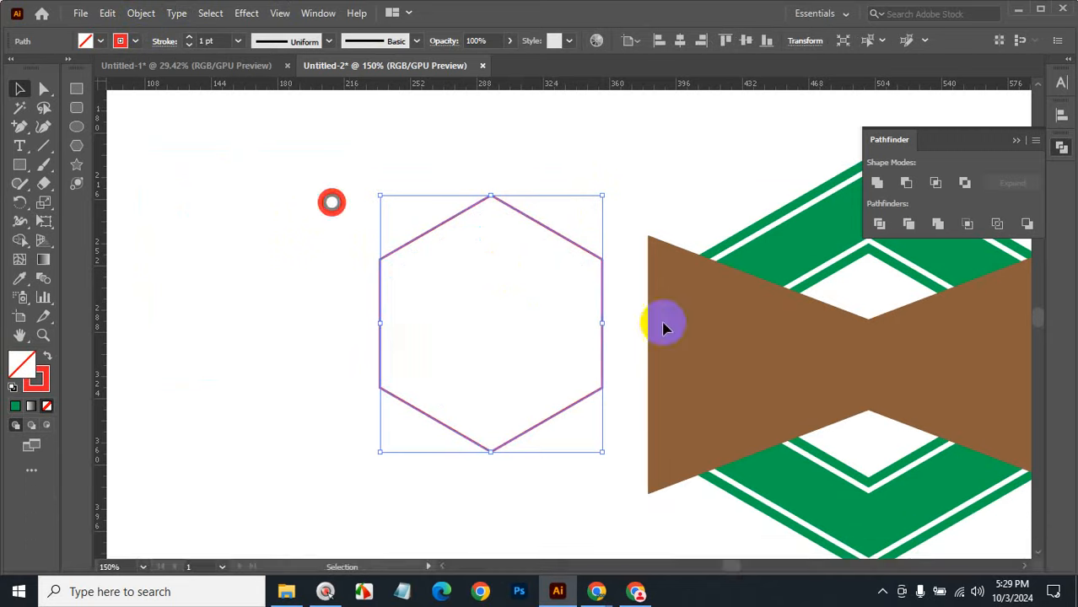
Step: Center the red hexagon horizontally and vertically on the green ring, with the ring as key object
ctrl+alt+click(825, 299)
ctrl+alt+click(773, 346)
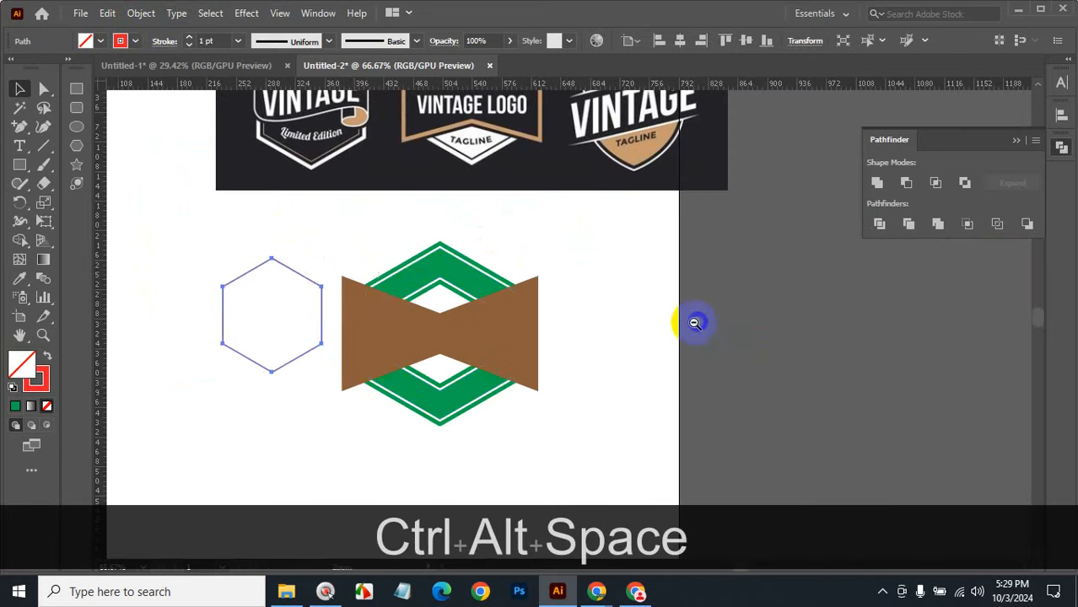
click(413, 284)
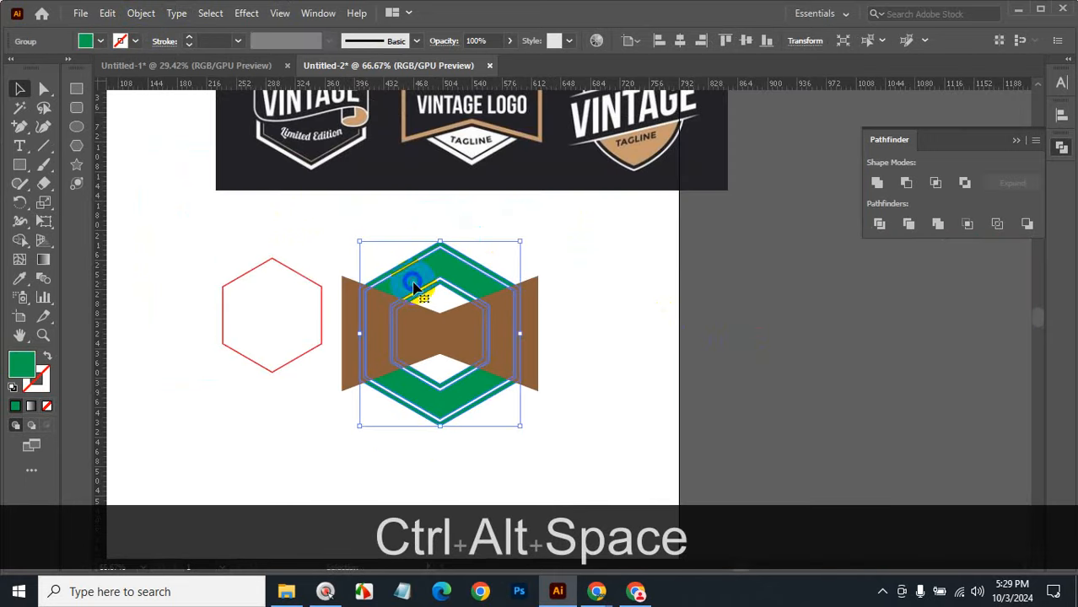
shift+click(274, 278)
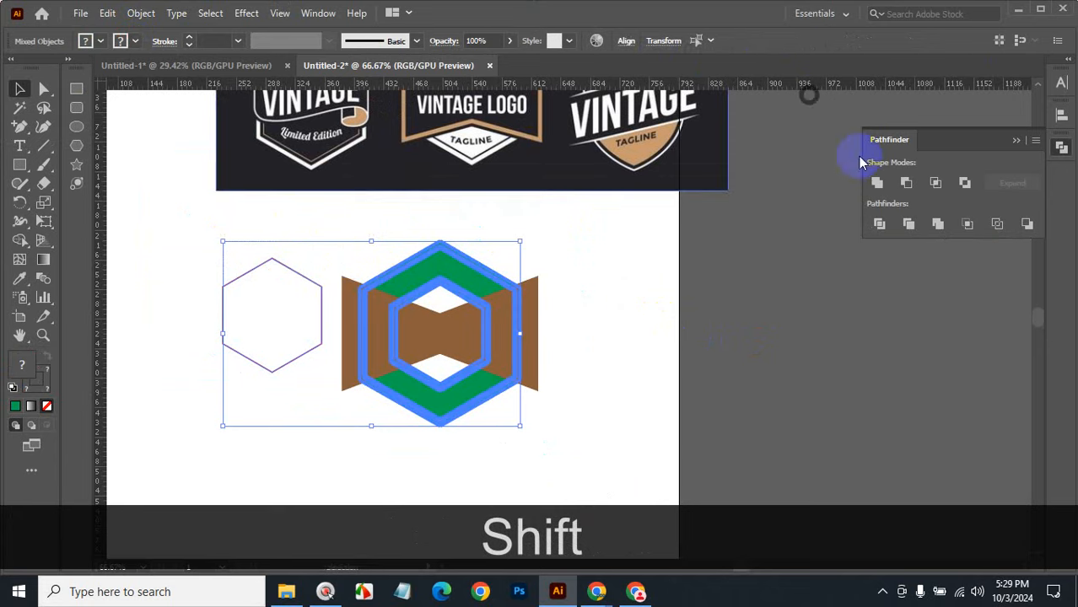
click(1061, 115)
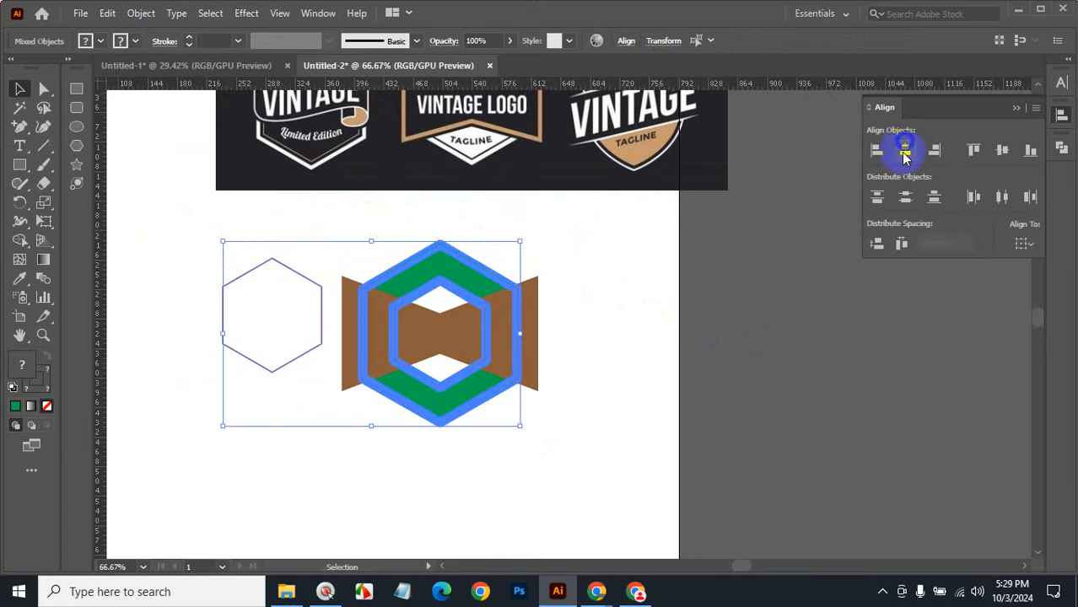
click(905, 151)
click(1000, 149)
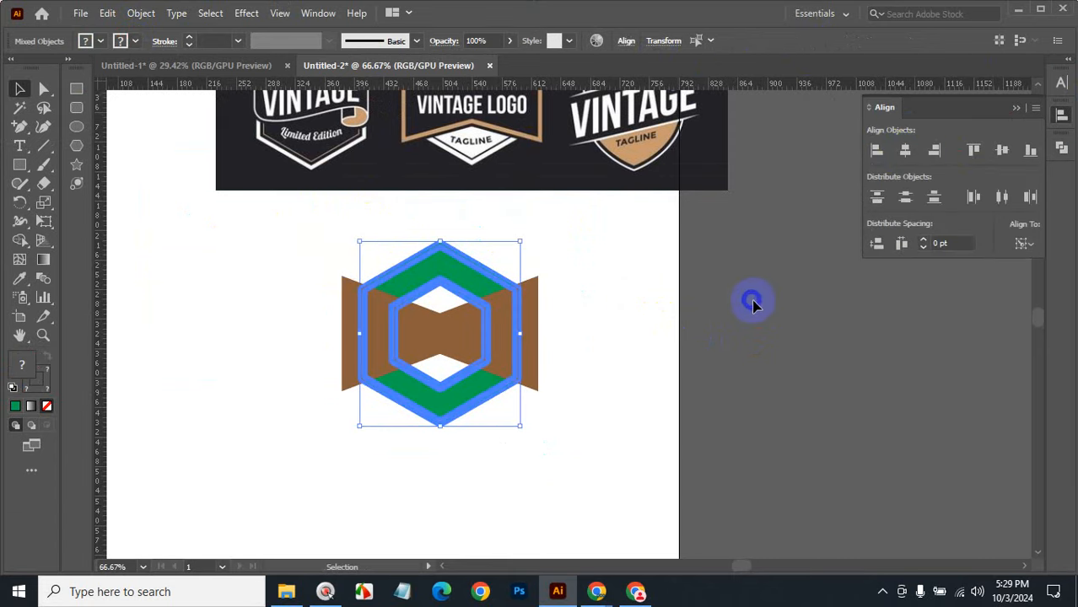
click(752, 305)
Step: Create an outward Offset Path of the red hexagon at 15 pt with miter joins
key(ctrl+space)
click(464, 320)
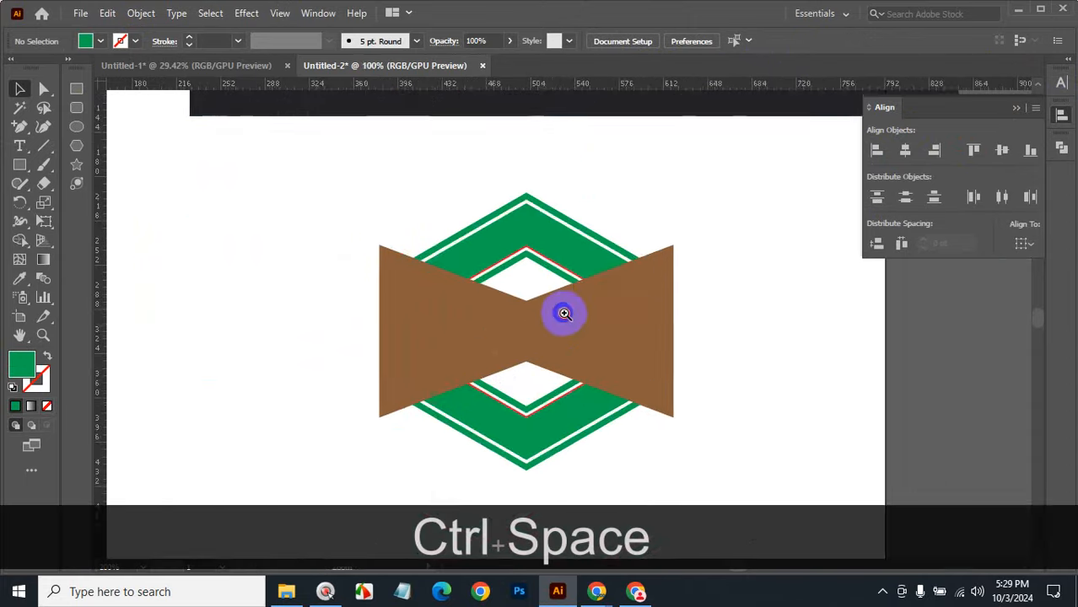
click(570, 302)
click(545, 242)
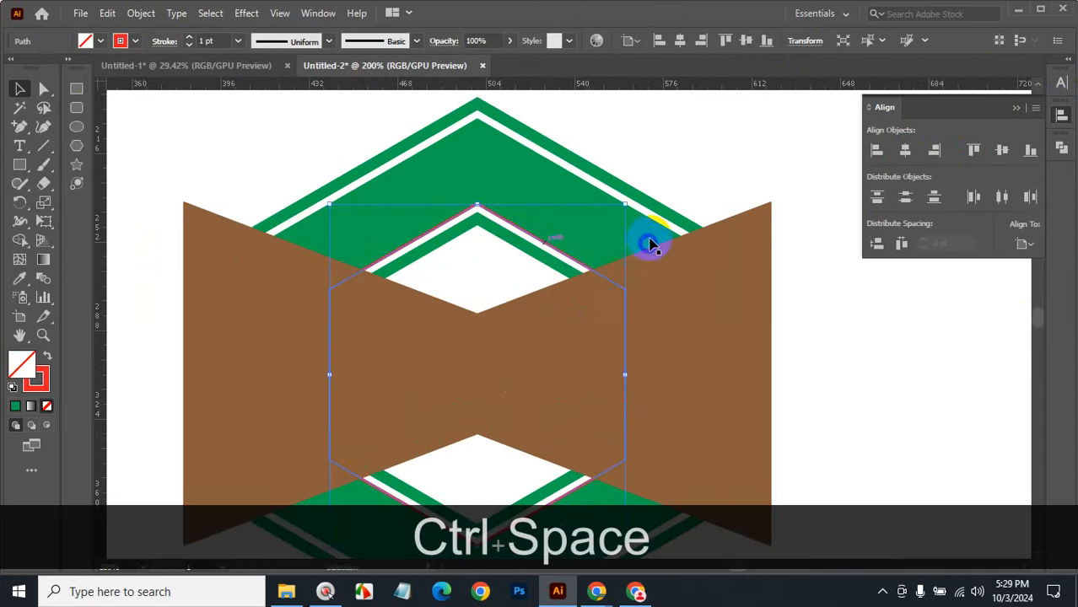
click(143, 15)
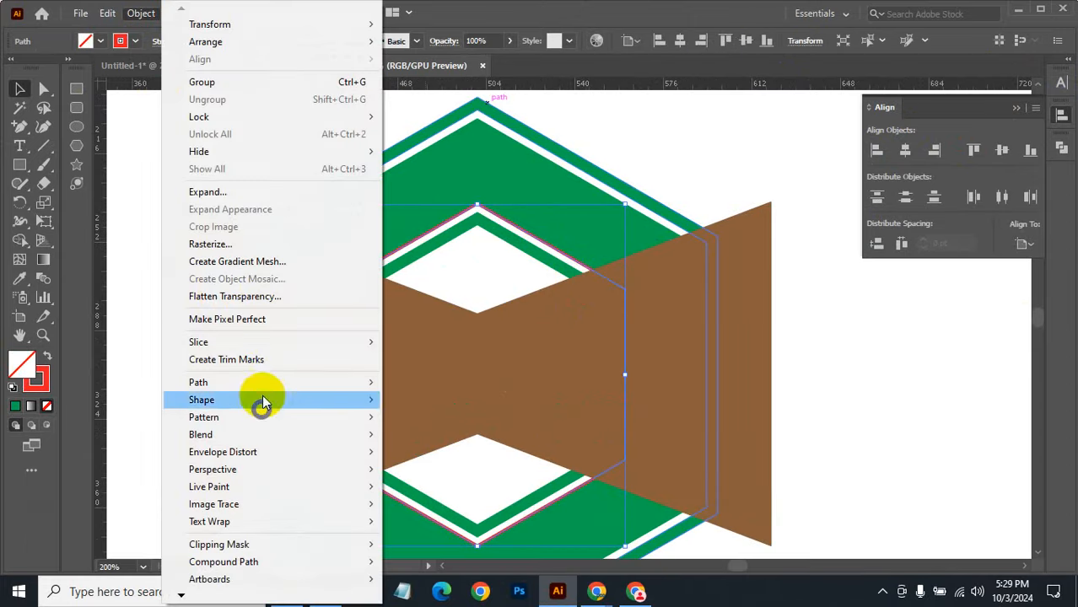
click(318, 382)
click(432, 440)
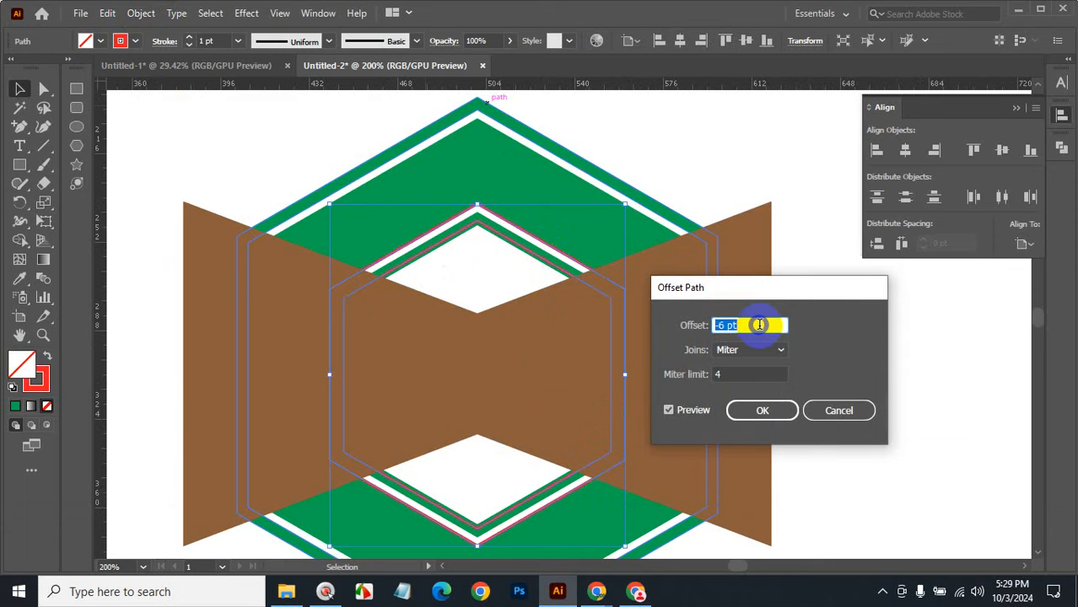
scroll(759, 324, up, 11)
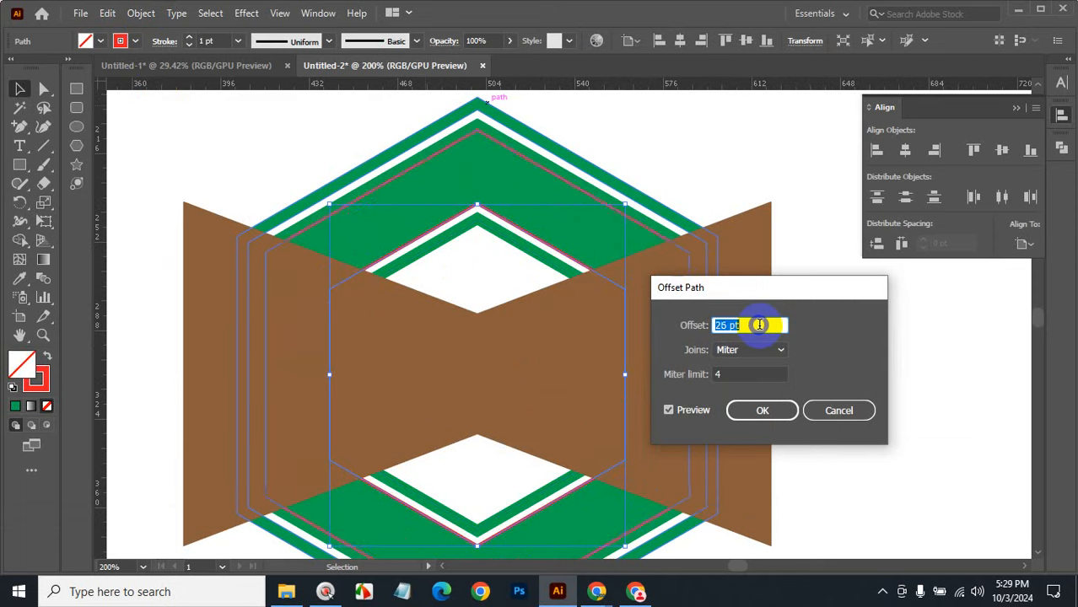
scroll(758, 325, up, 1)
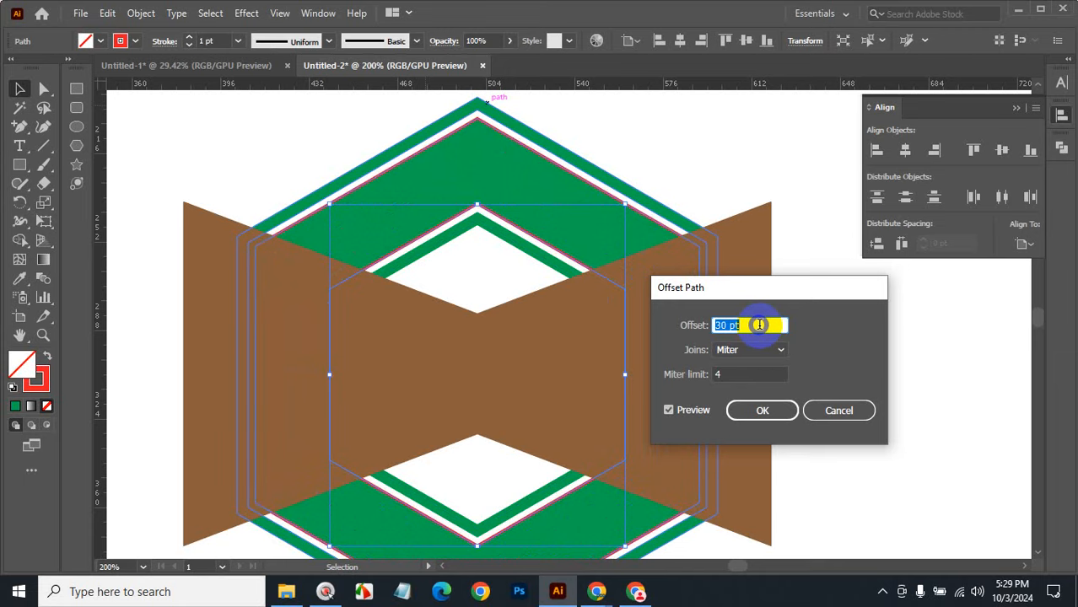
scroll(759, 324, down, 6)
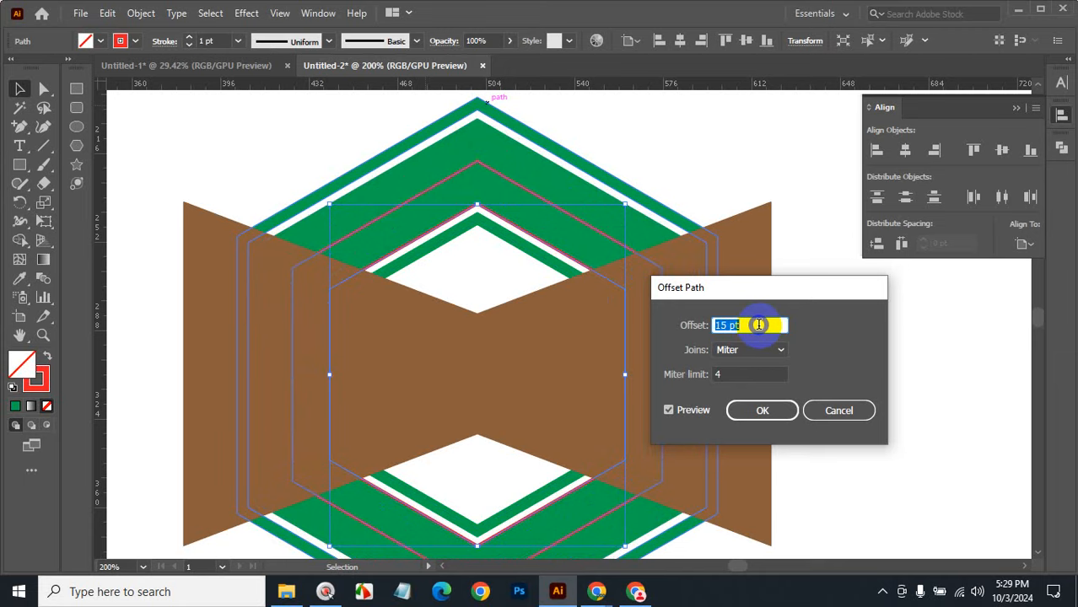
click(759, 410)
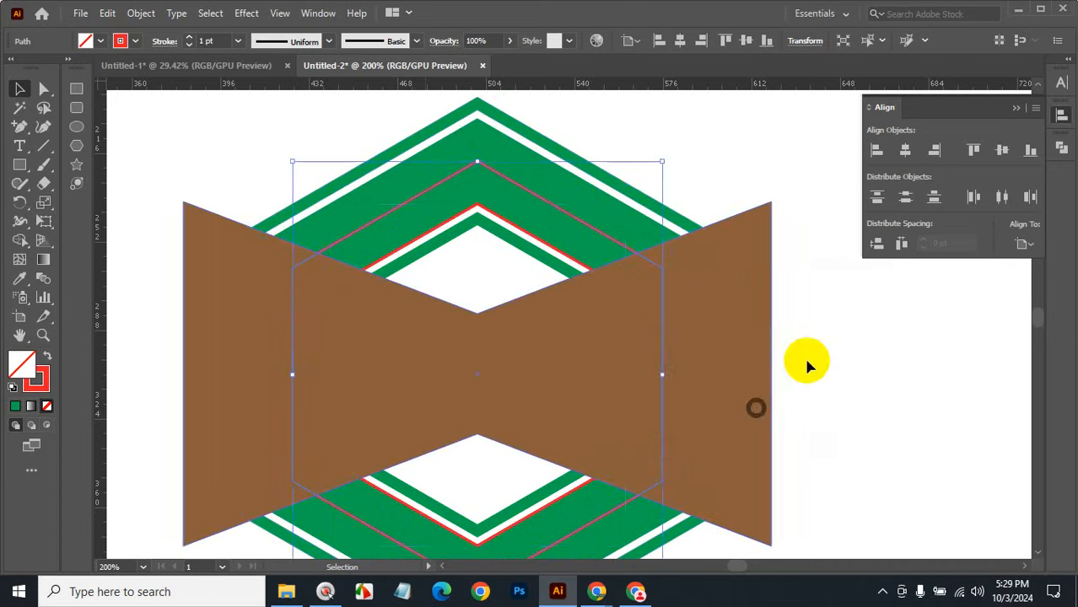
Step: Delete the original inner red hexagon, keeping the larger offset copy
click(858, 364)
click(523, 235)
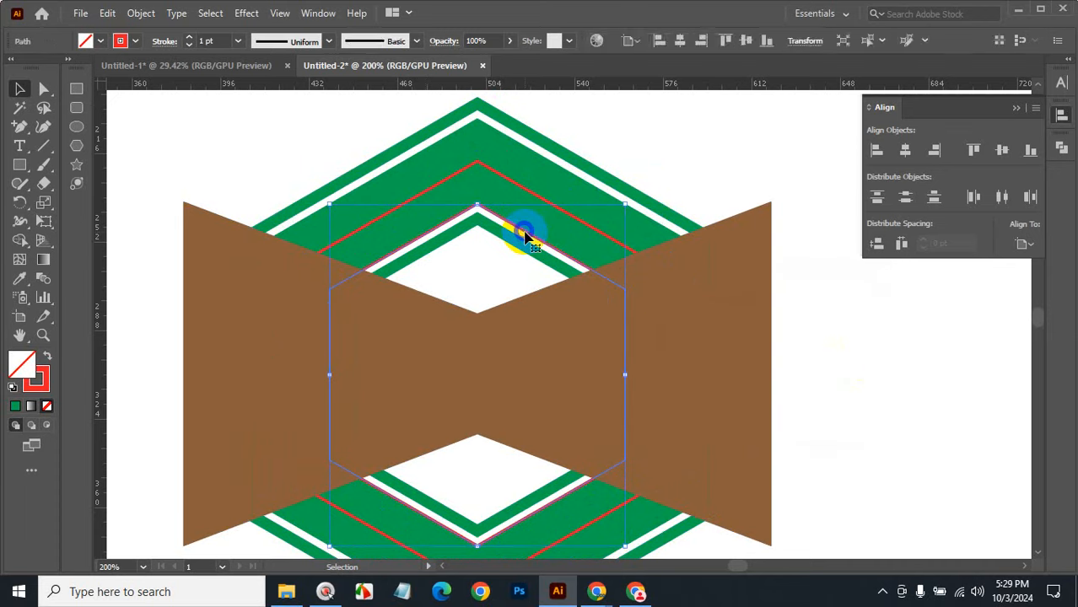
key(BackSpace)
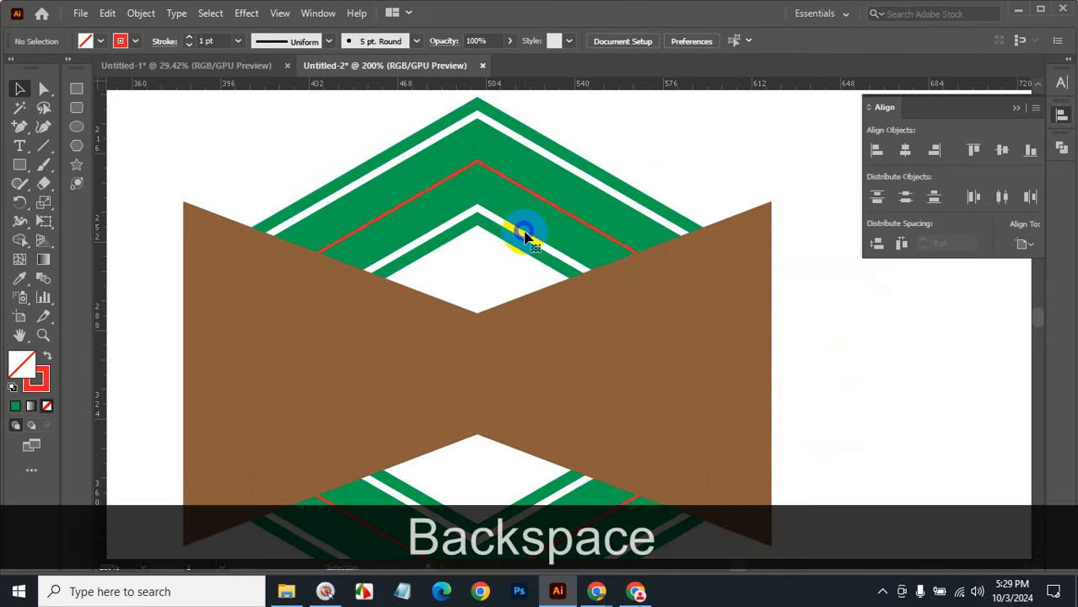
Step: Cut the red hexagon with the Scissors tool at its two upper side corners and its top corner
click(559, 209)
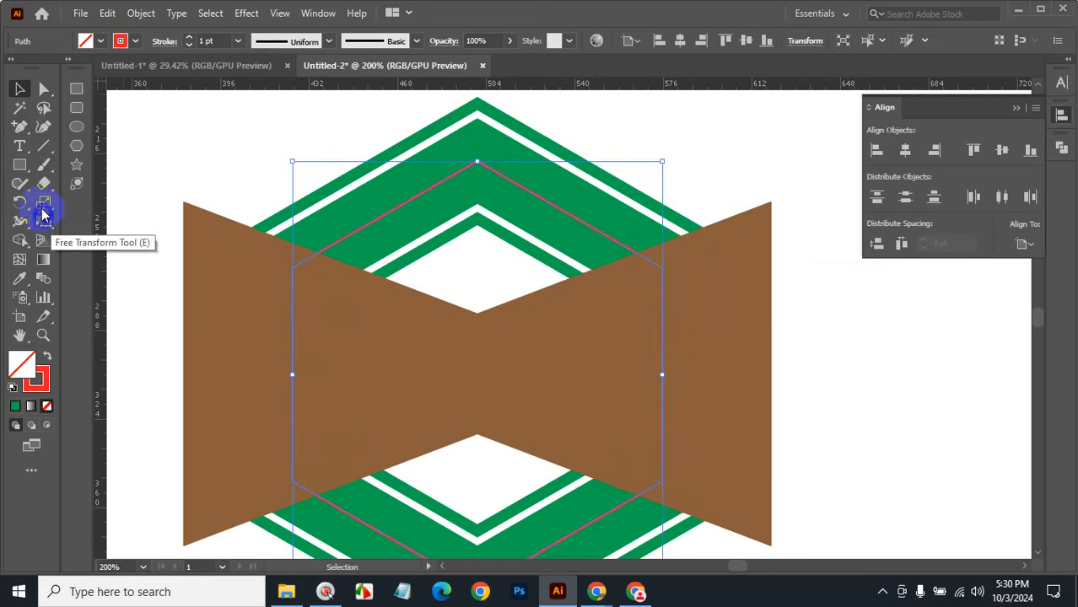
drag(46, 185, 106, 202)
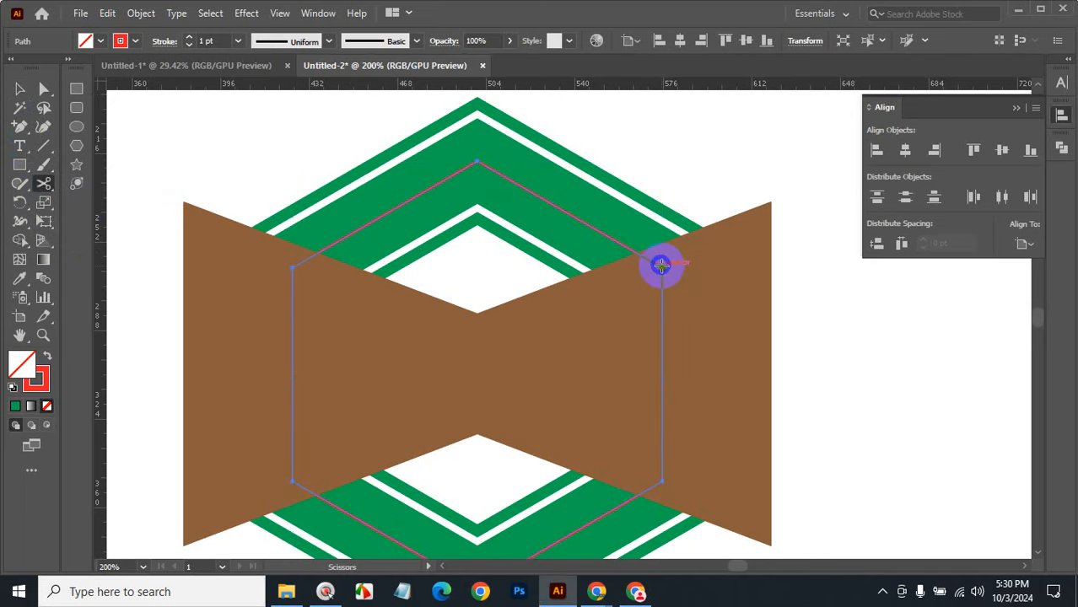
click(662, 268)
click(291, 267)
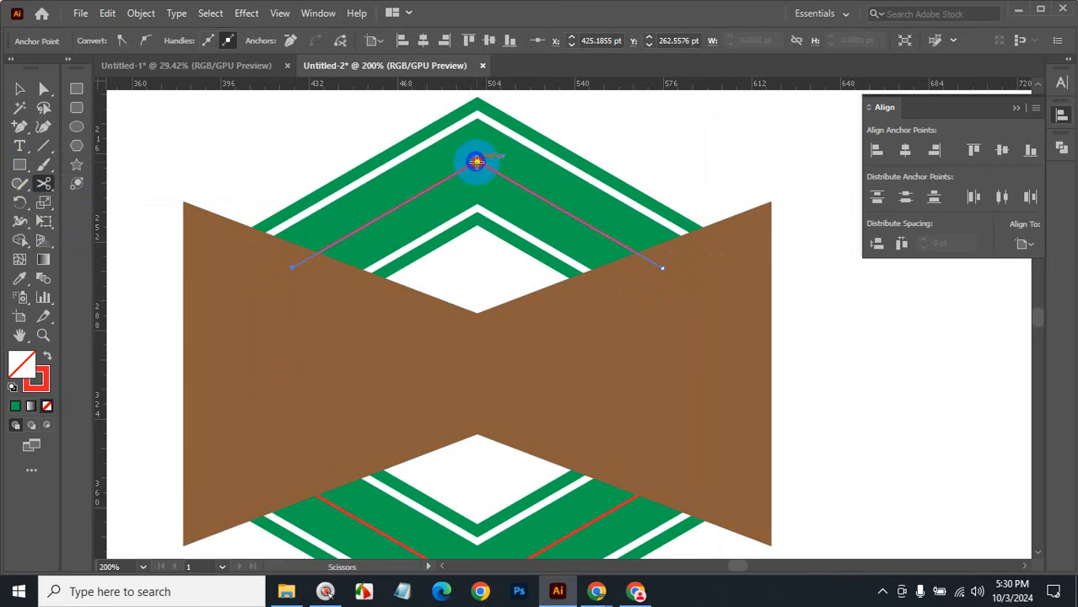
Step: Delete the lower part of the cut red hexagon and check that the two upper sloping lines select separately
click(19, 89)
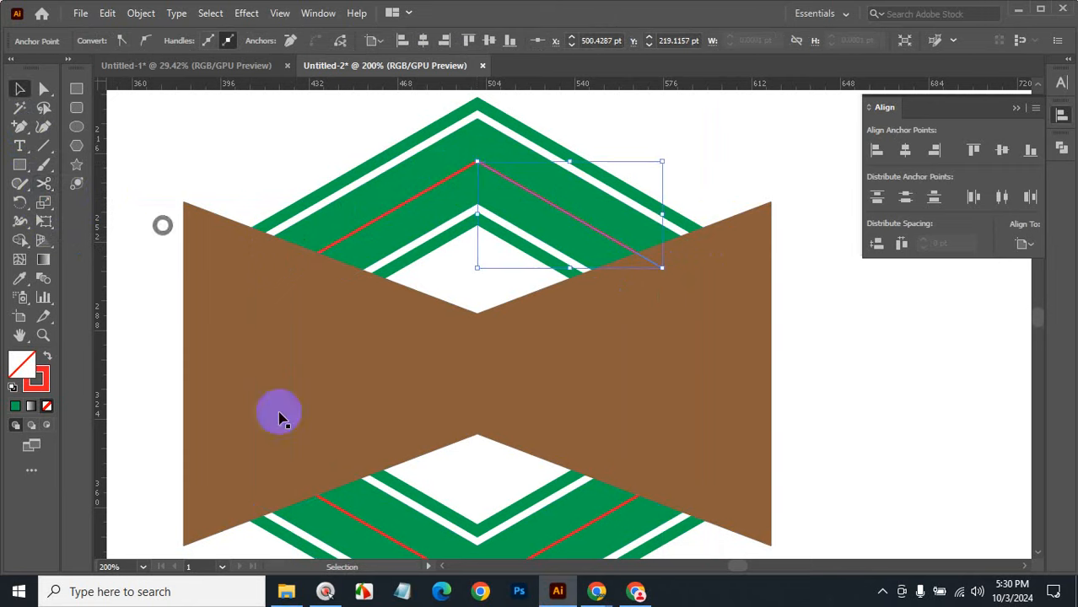
click(371, 527)
key(Delete)
key(Delete)
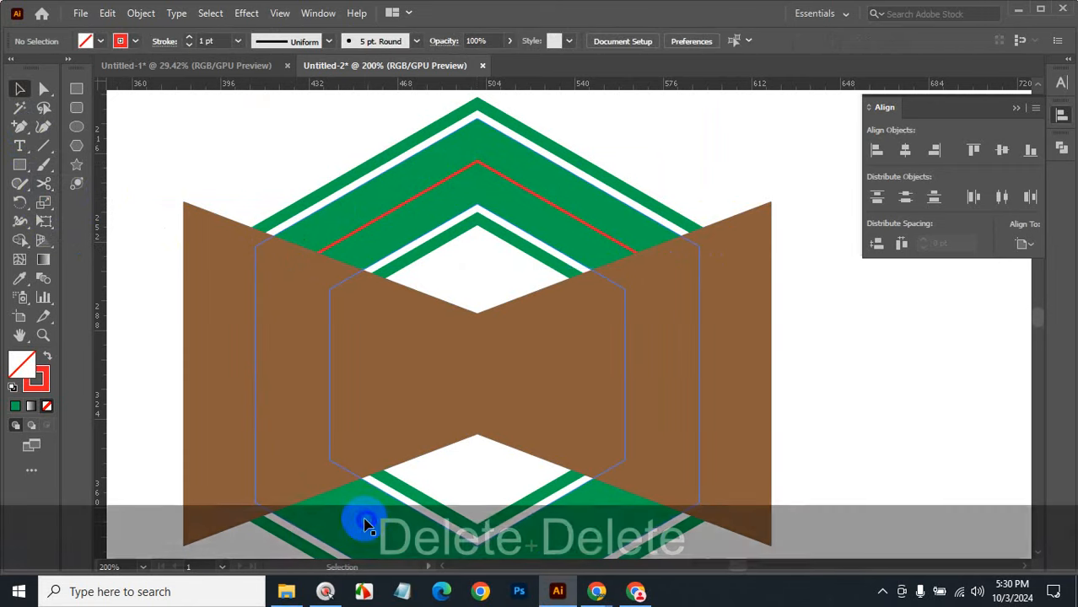
click(393, 213)
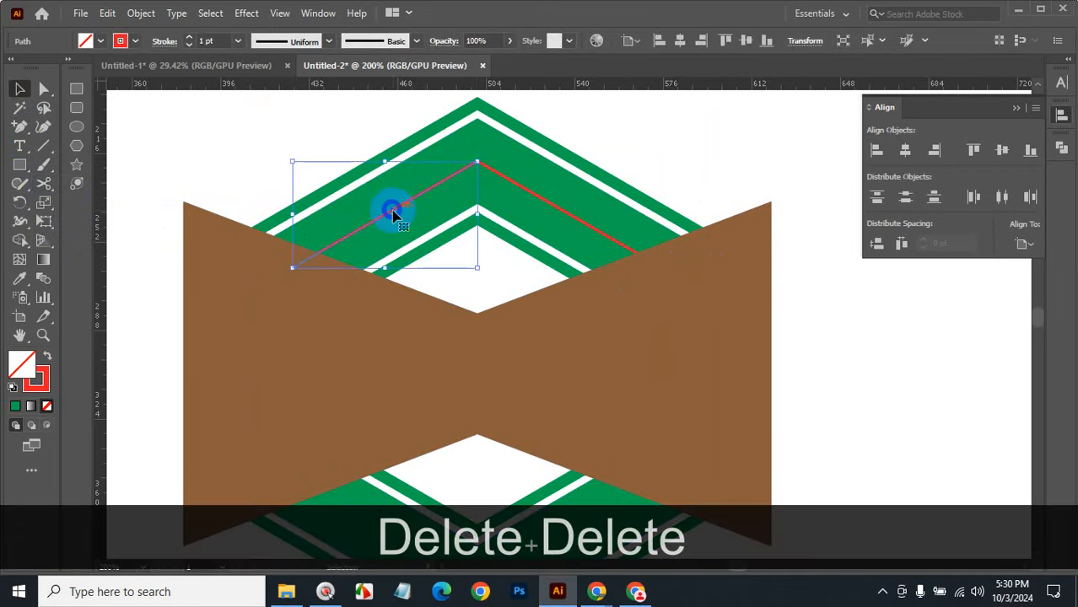
click(534, 201)
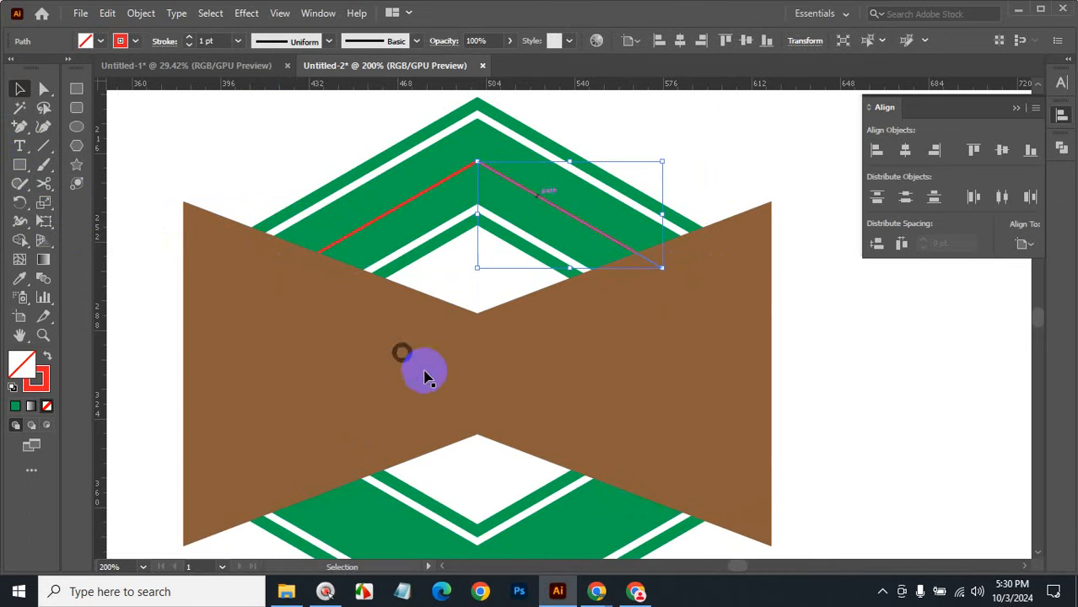
Step: Examine the lettering along the upper edges of the hexagonal Vintage Logo badge in the reference image
scroll(455, 374, up, 3)
scroll(455, 373, up, 2)
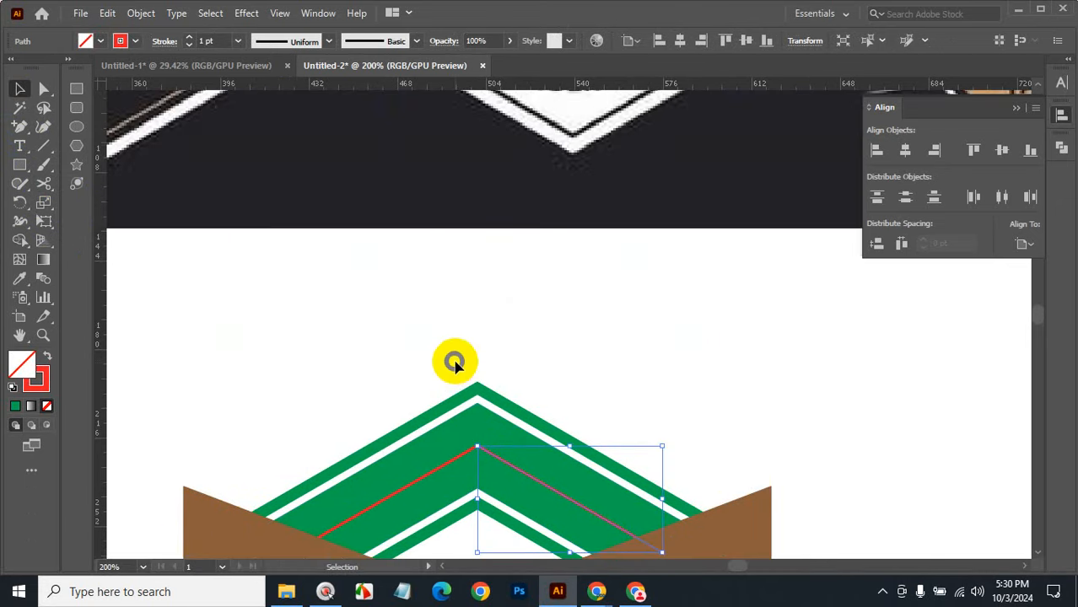
ctrl+alt+click(535, 257)
ctrl+alt+click(536, 257)
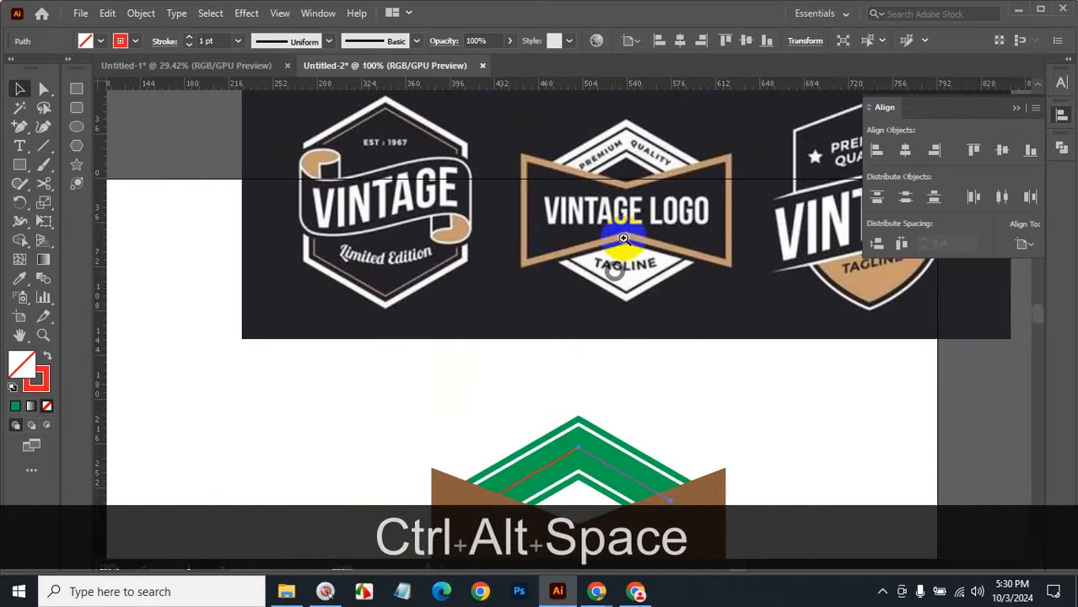
ctrl+click(624, 218)
ctrl+click(624, 217)
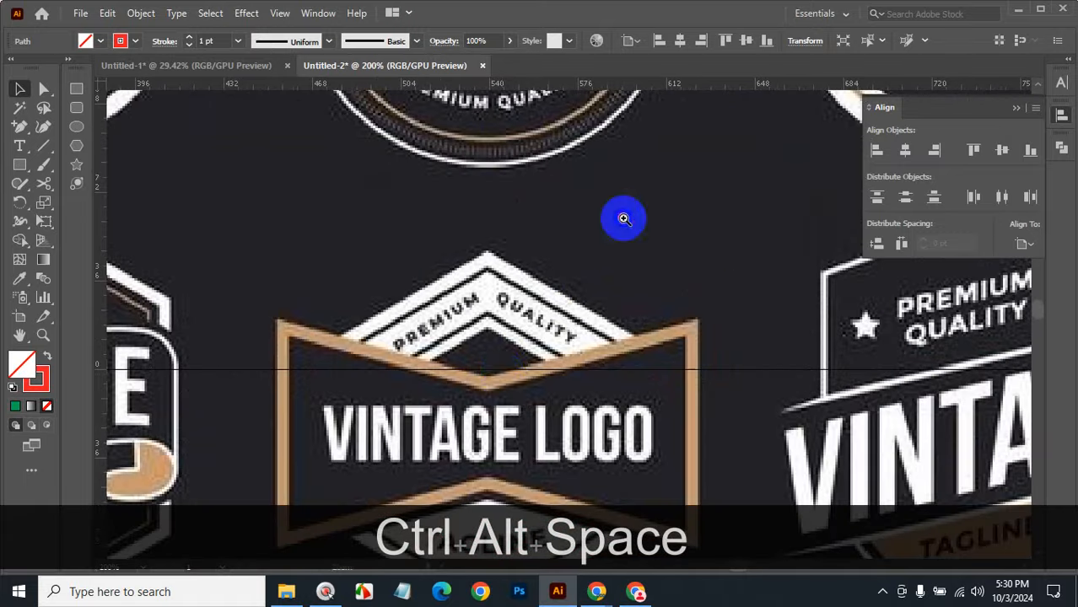
ctrl+alt+click(510, 362)
ctrl+alt+click(511, 361)
ctrl+alt+click(510, 362)
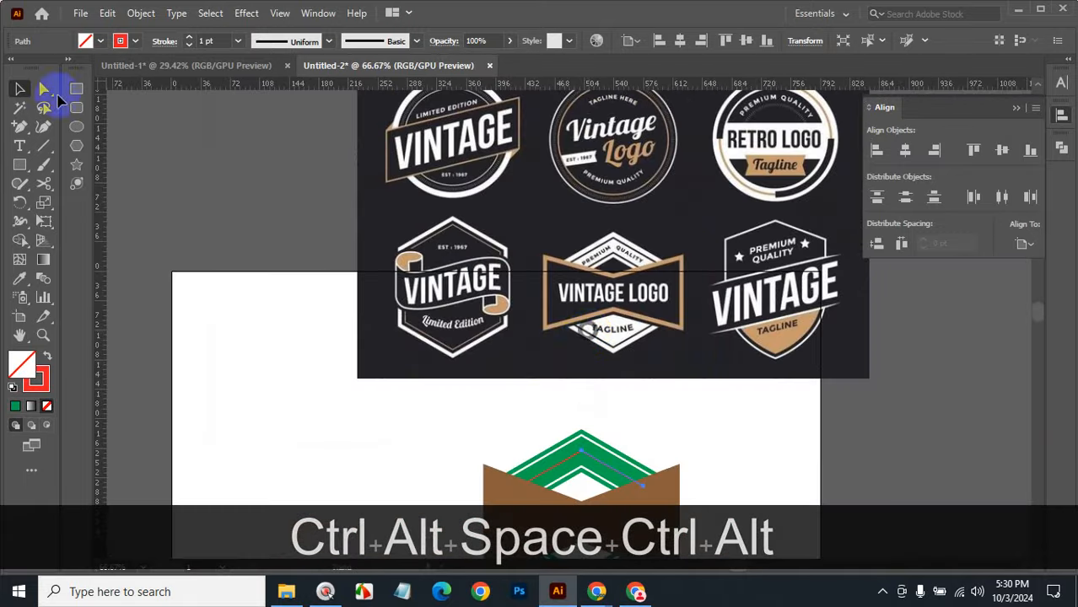
Step: Add a point text reading "premium" on the empty artboard area beside the reference image
click(19, 145)
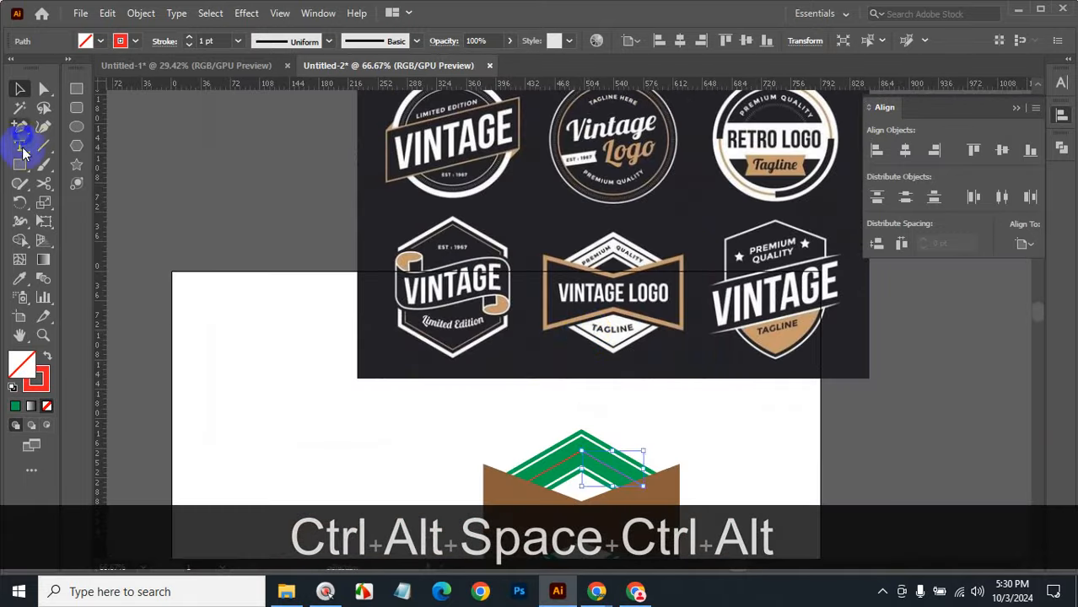
click(262, 381)
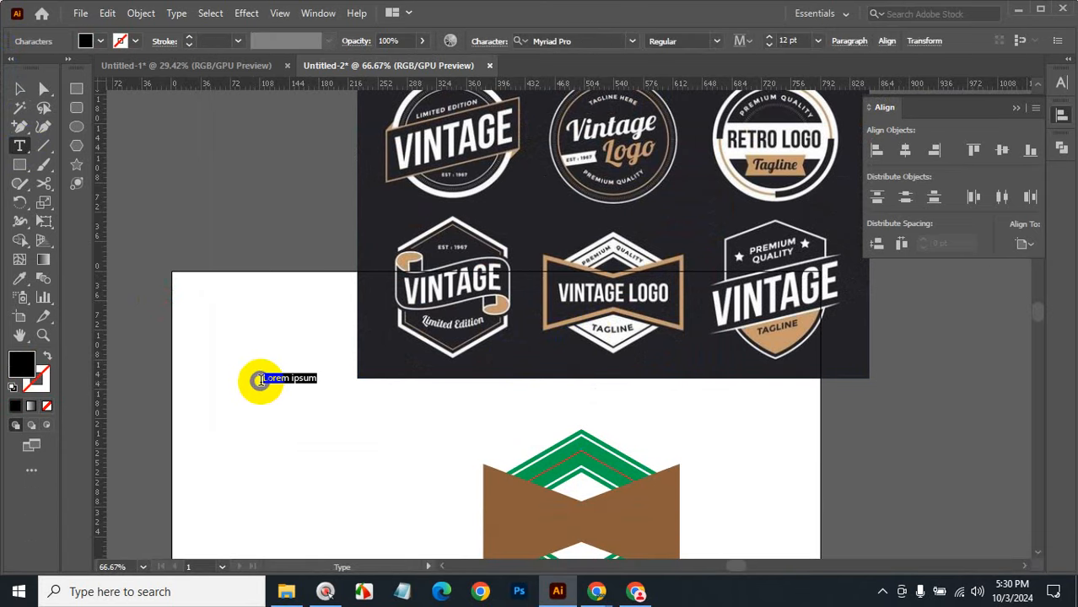
text(PRE)
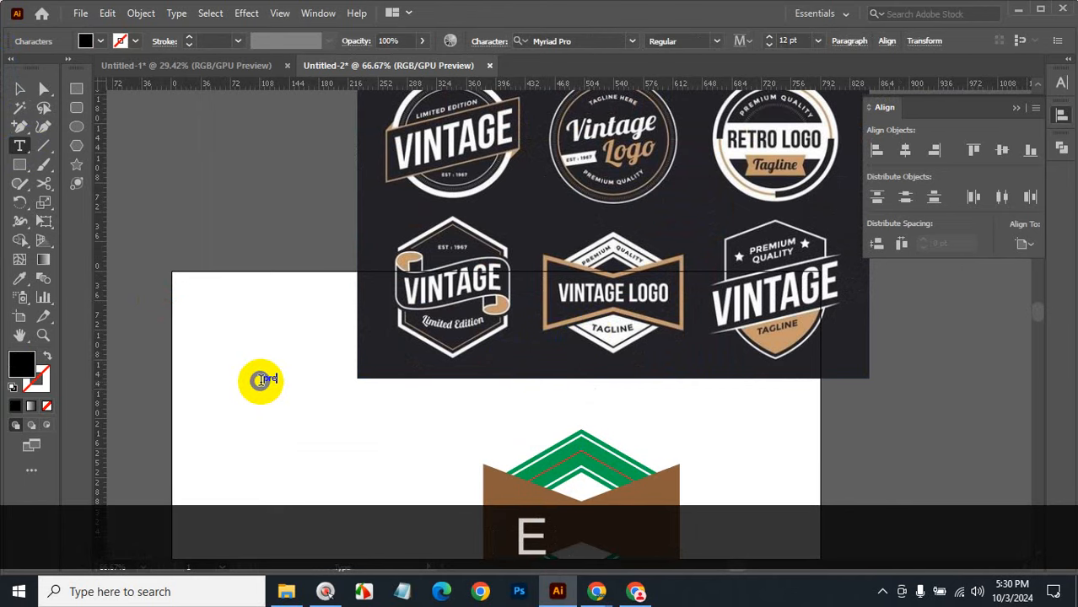
text(miu)
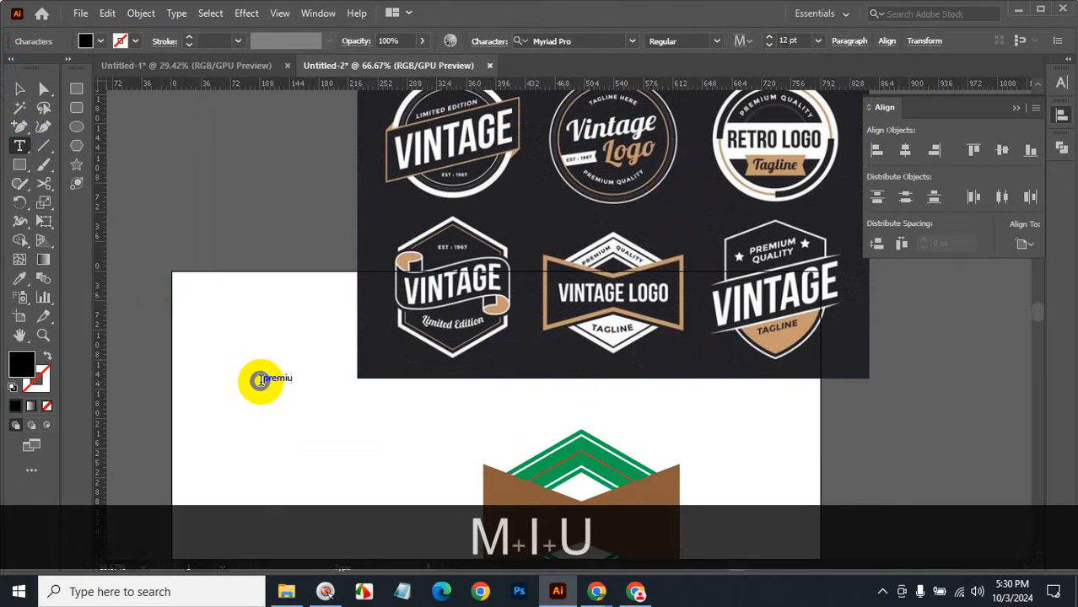
text(m)
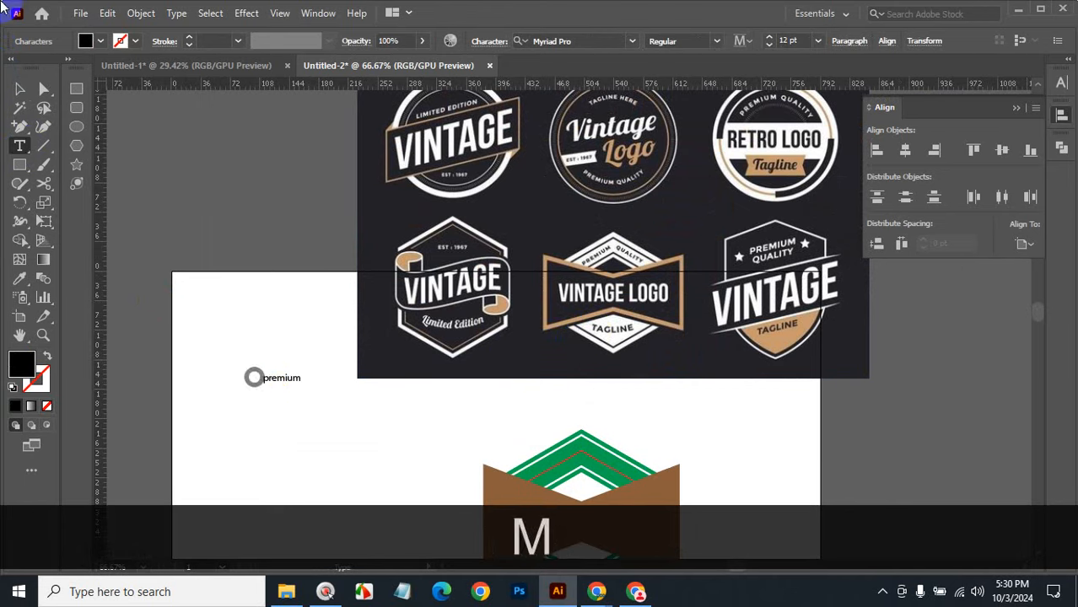
click(20, 89)
click(133, 224)
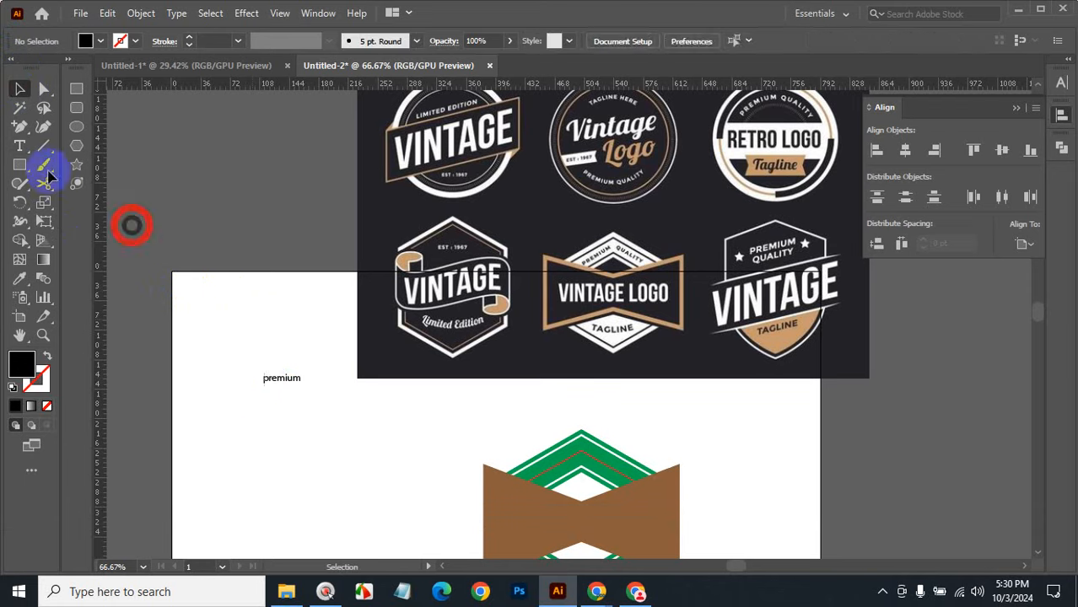
Step: Add a second, separate point text reading "quality" below the word "premium"
click(20, 146)
click(265, 430)
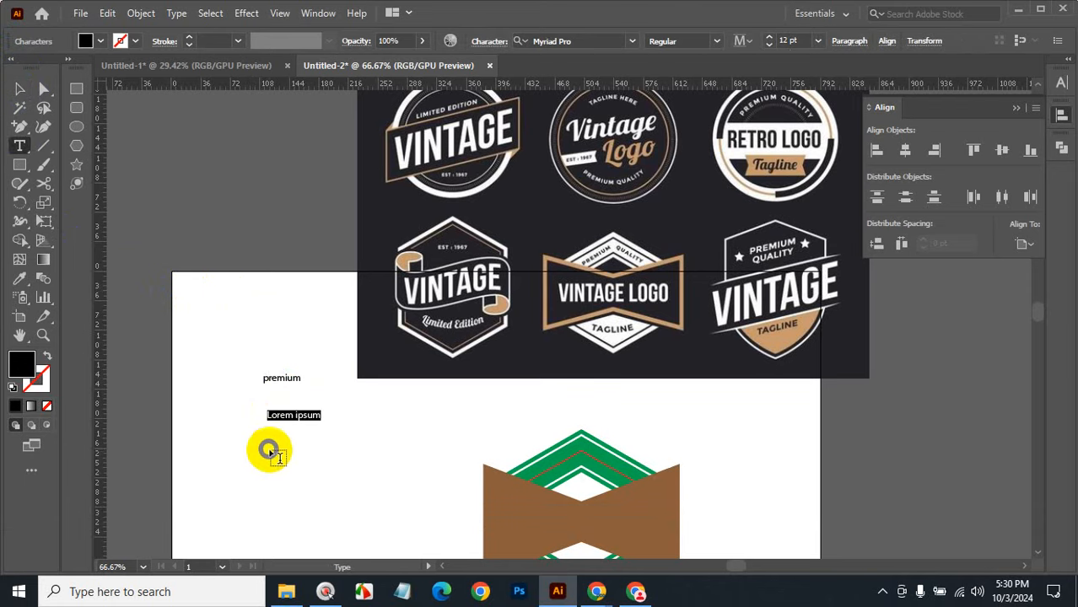
text(q)
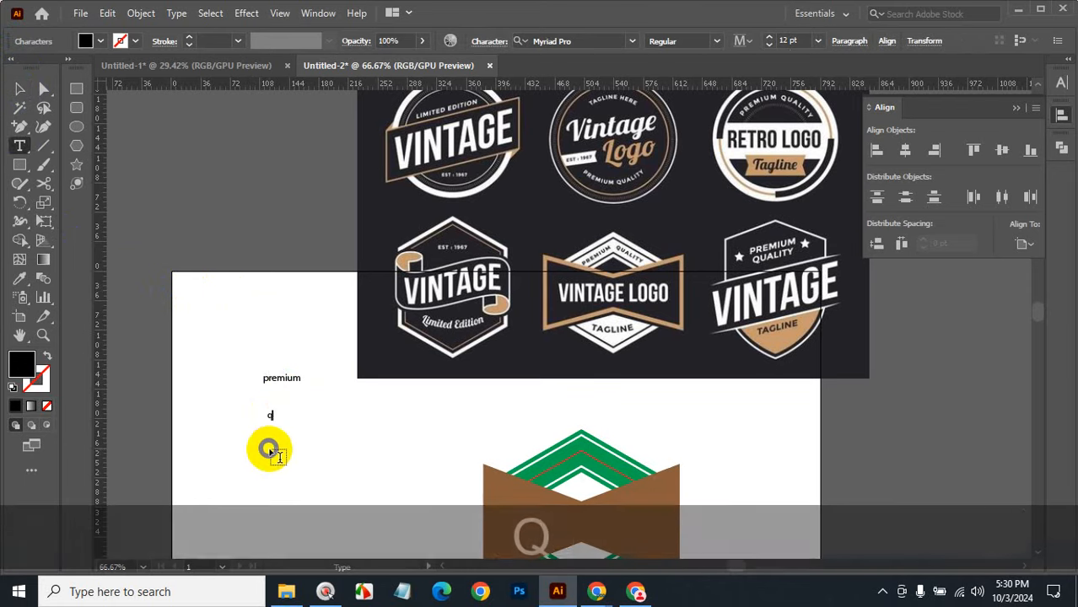
text(ual)
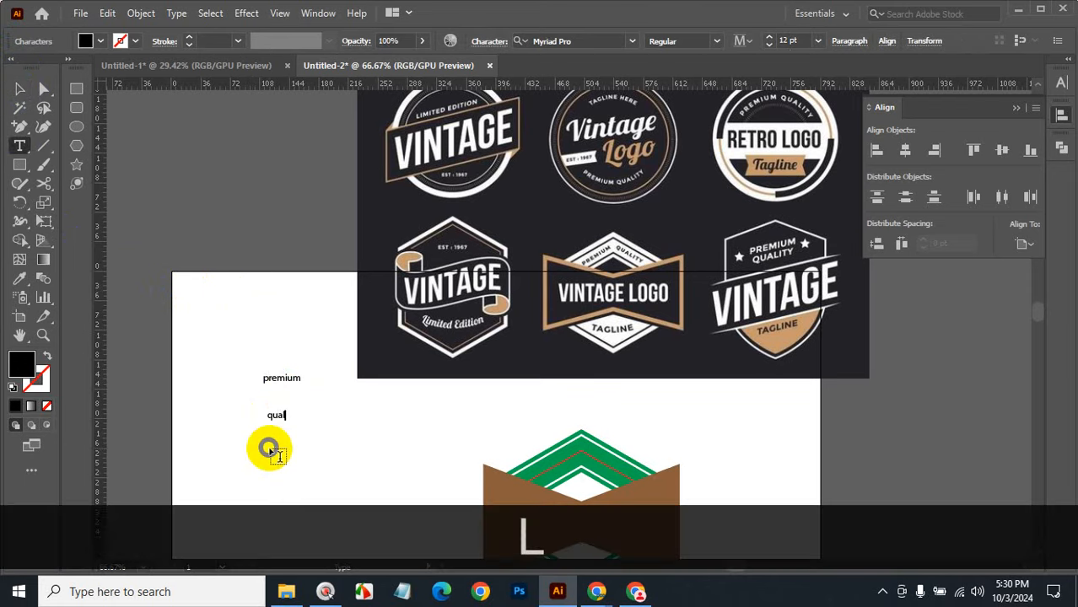
text(ity)
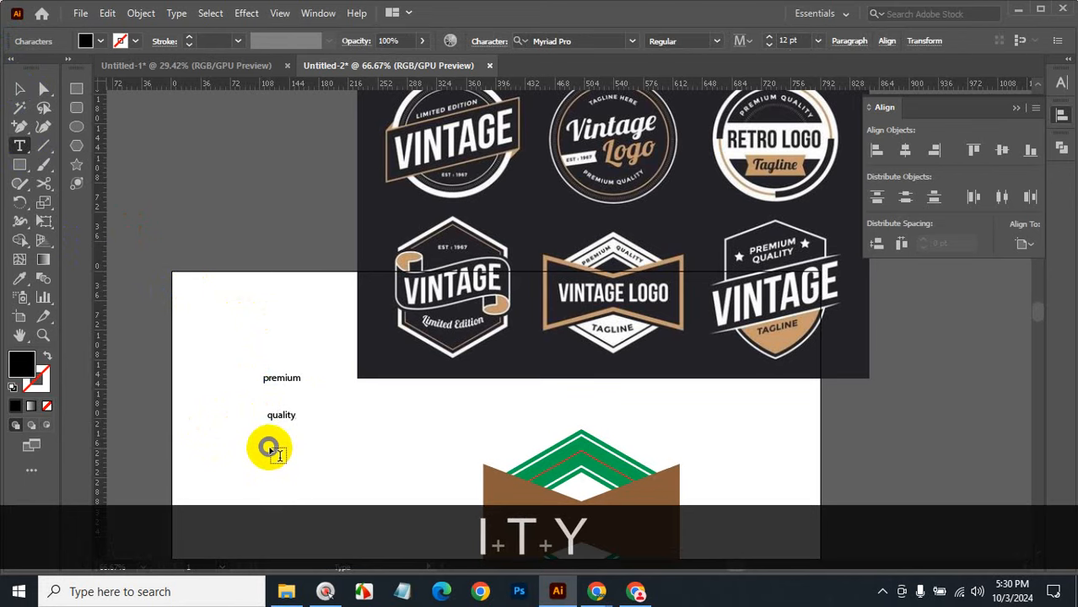
Step: Move the "premium" and "quality" texts together to the upper-left side of the green and brown badge
key(ctrl+space)
click(535, 445)
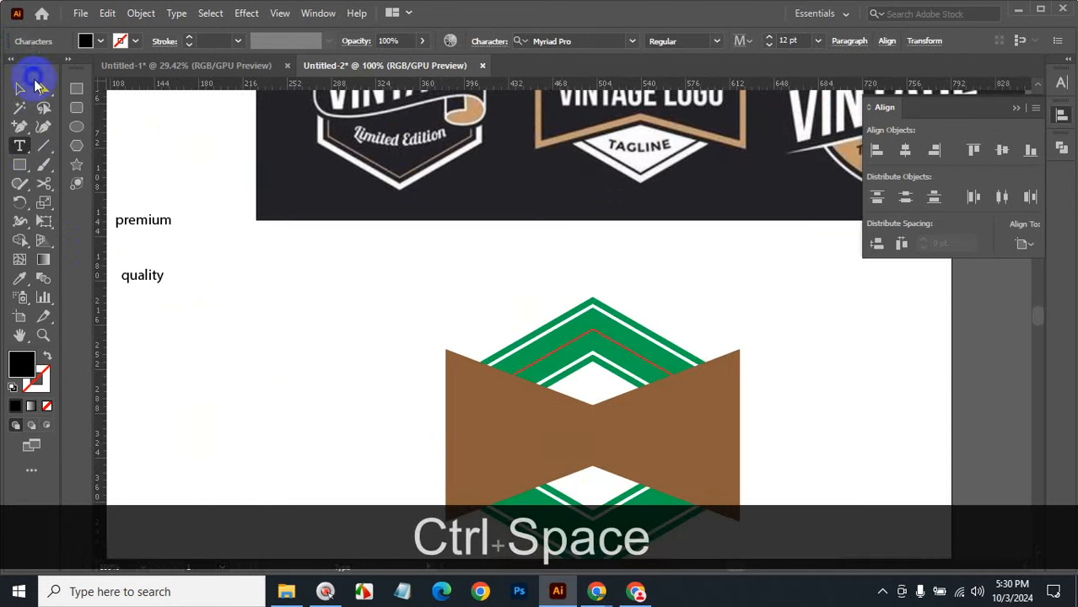
click(20, 87)
drag(149, 192, 164, 291)
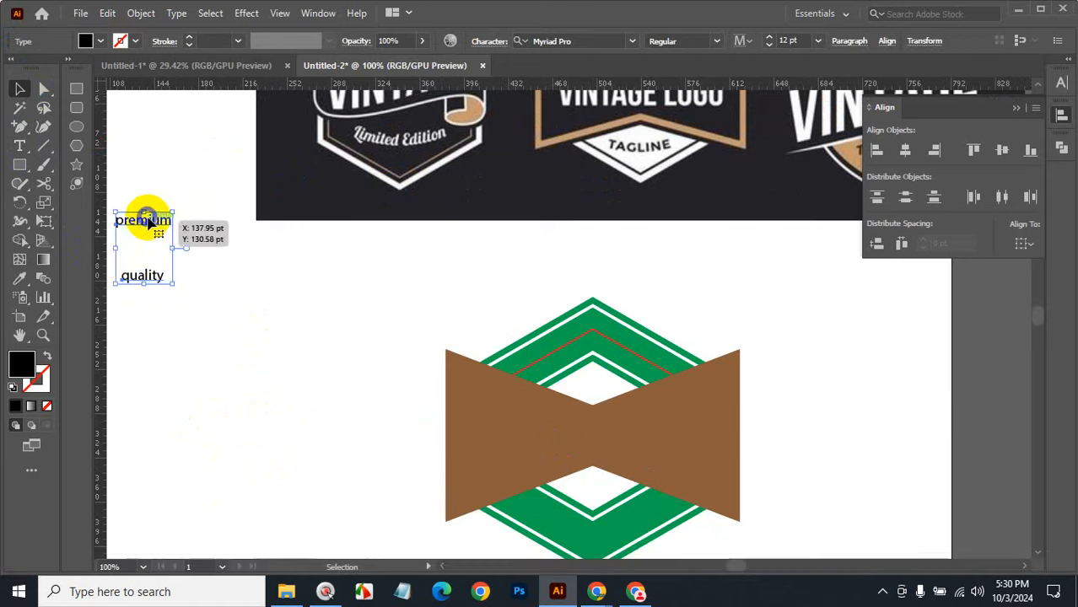
drag(148, 218, 439, 269)
click(548, 256)
key(ctrl+space)
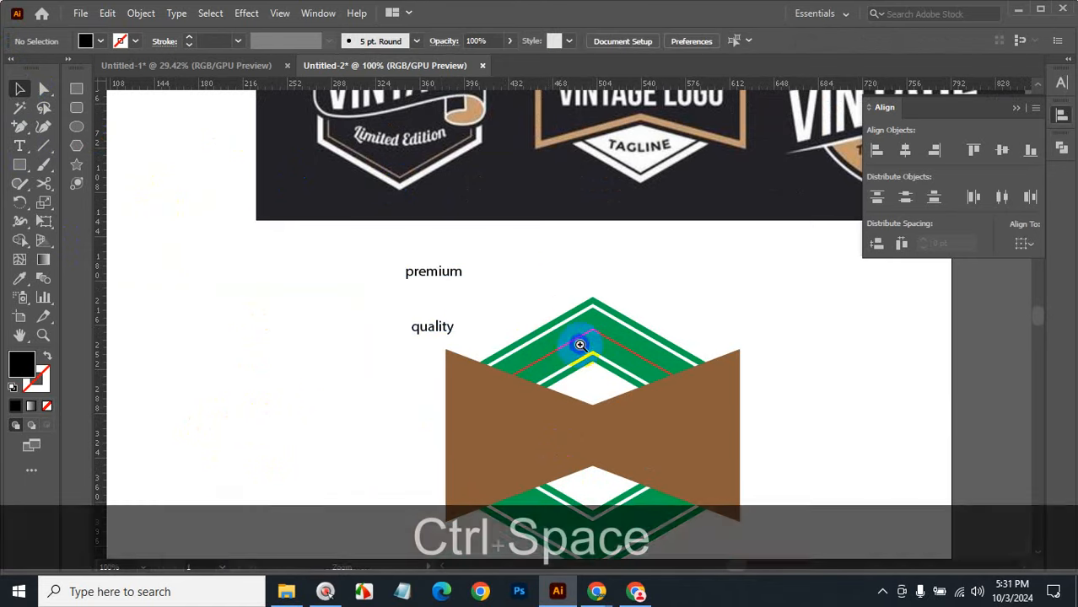
click(579, 344)
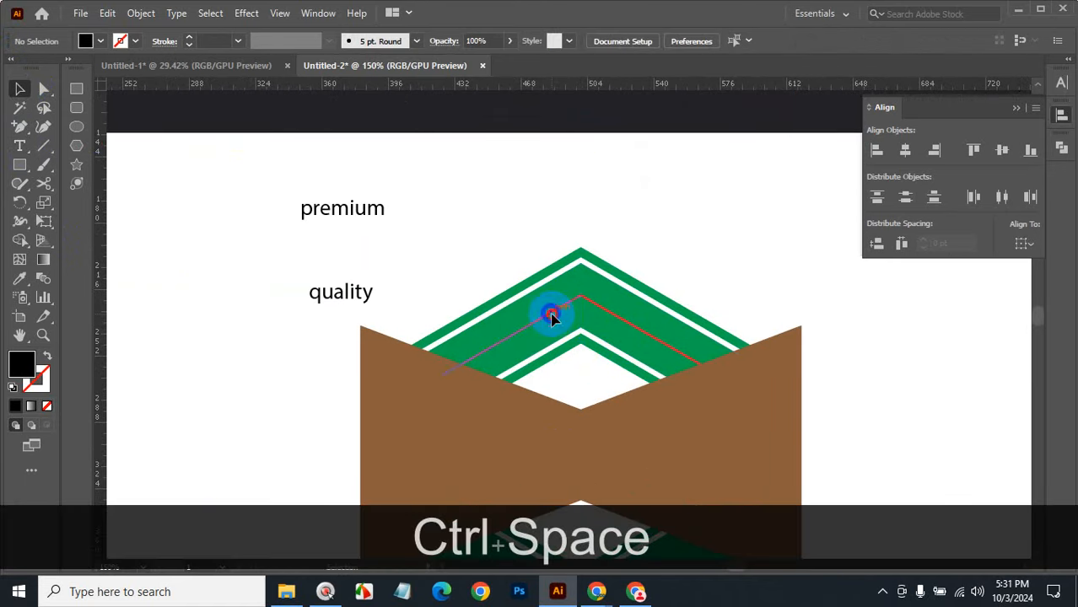
Step: Copy the word "premium" and paste it as type on a path along the red guide line on the hexagon's upper-left edge
click(551, 316)
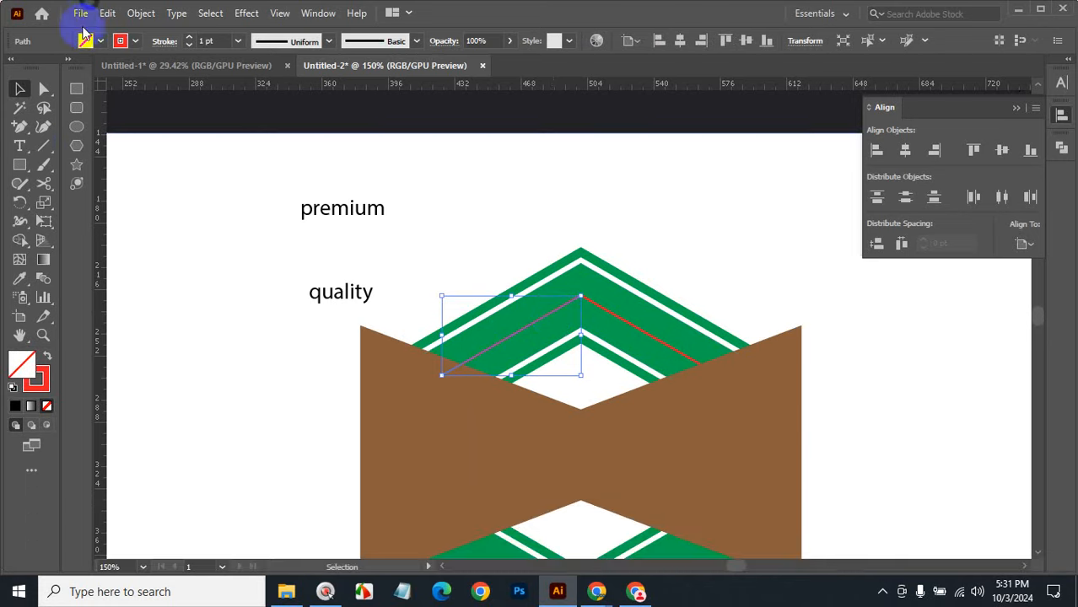
click(20, 145)
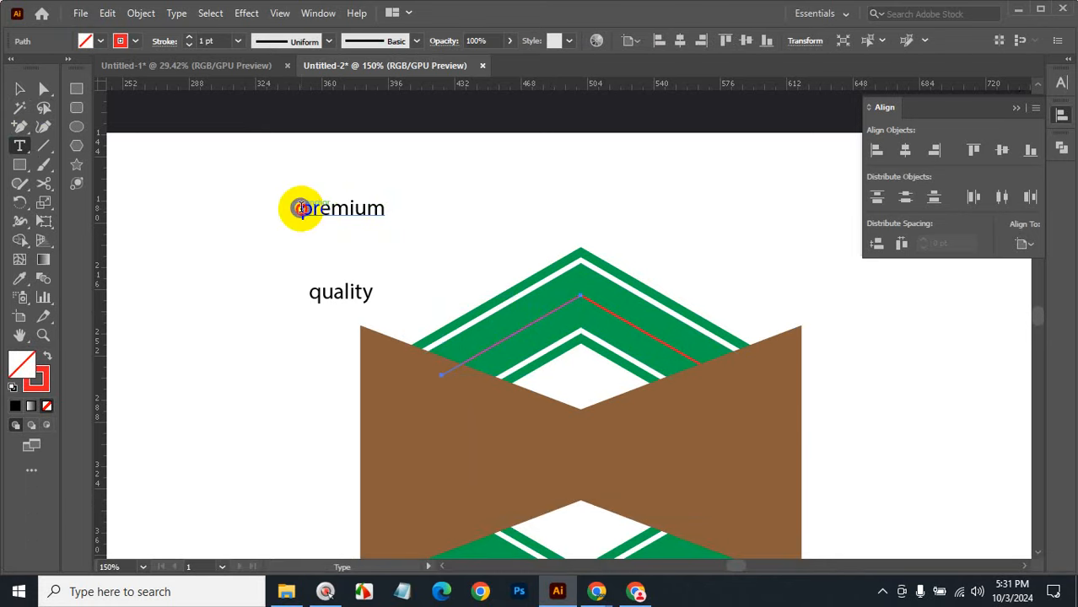
drag(295, 209, 435, 219)
key(ctrl+c)
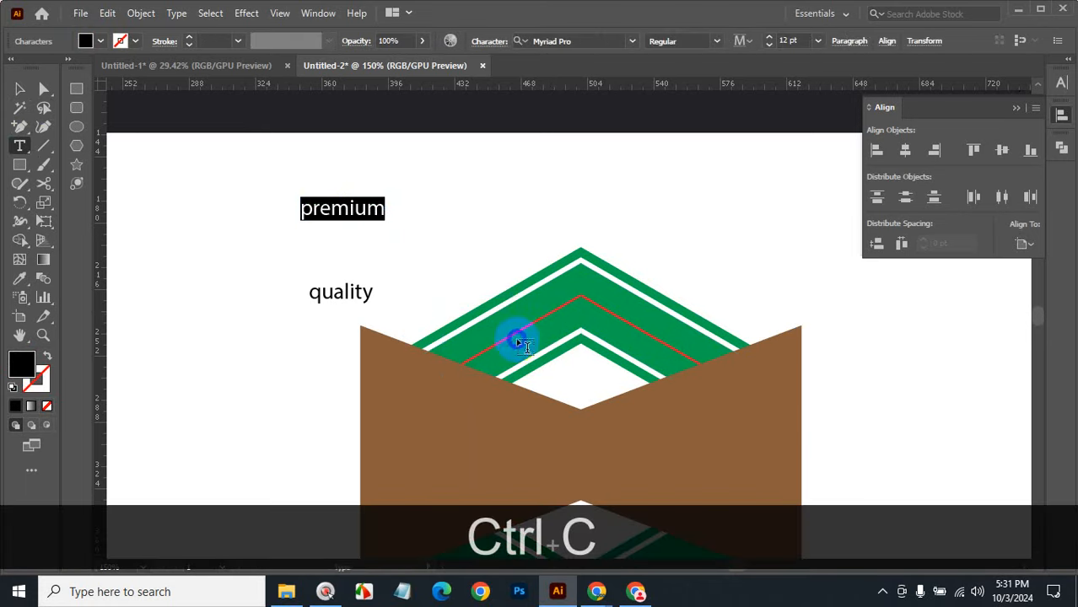
click(15, 145)
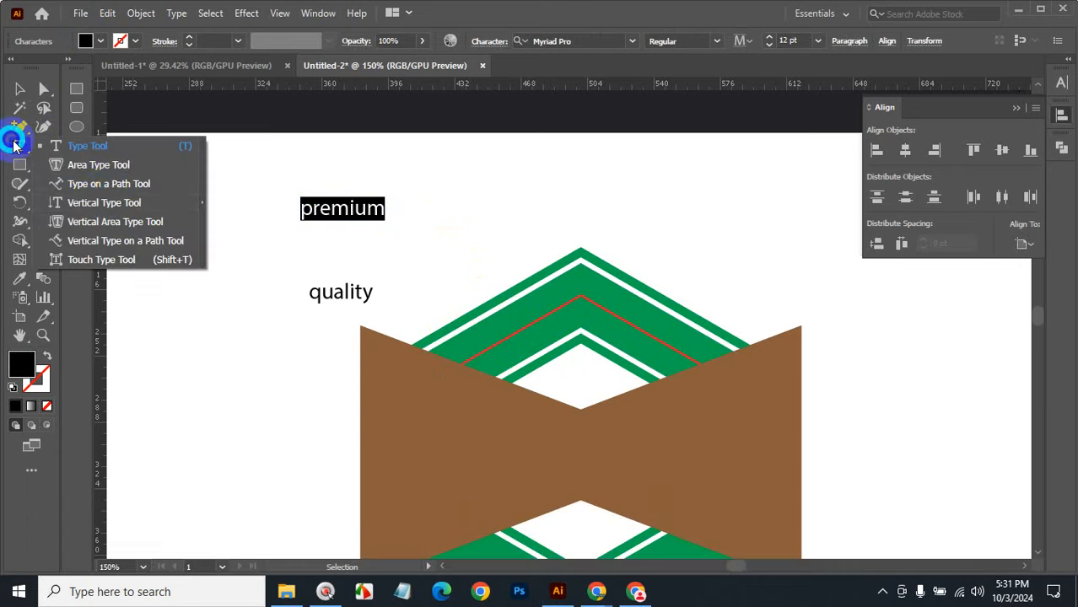
click(105, 189)
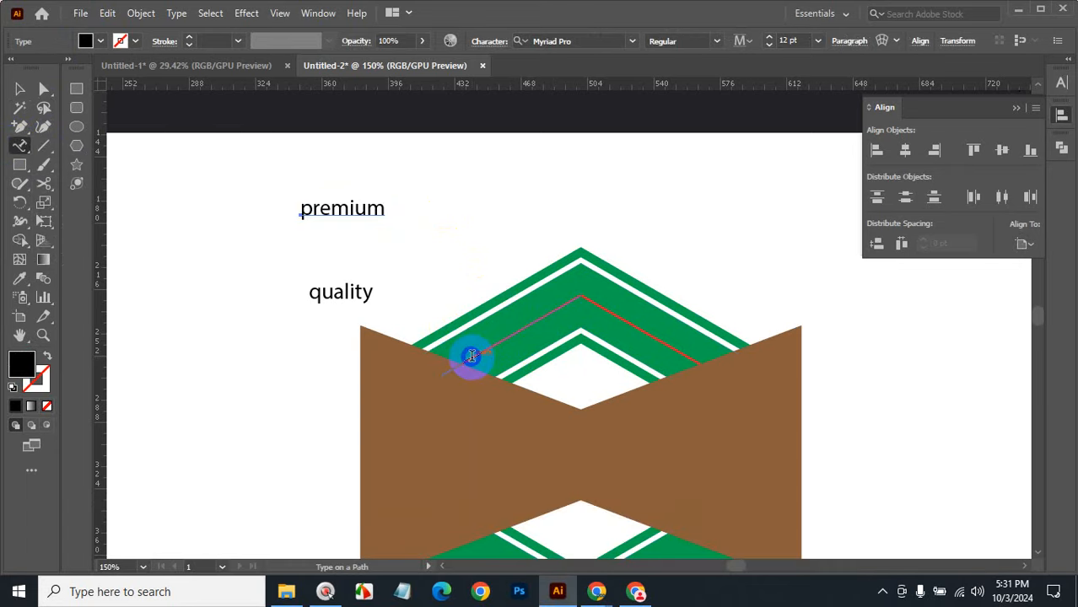
click(471, 356)
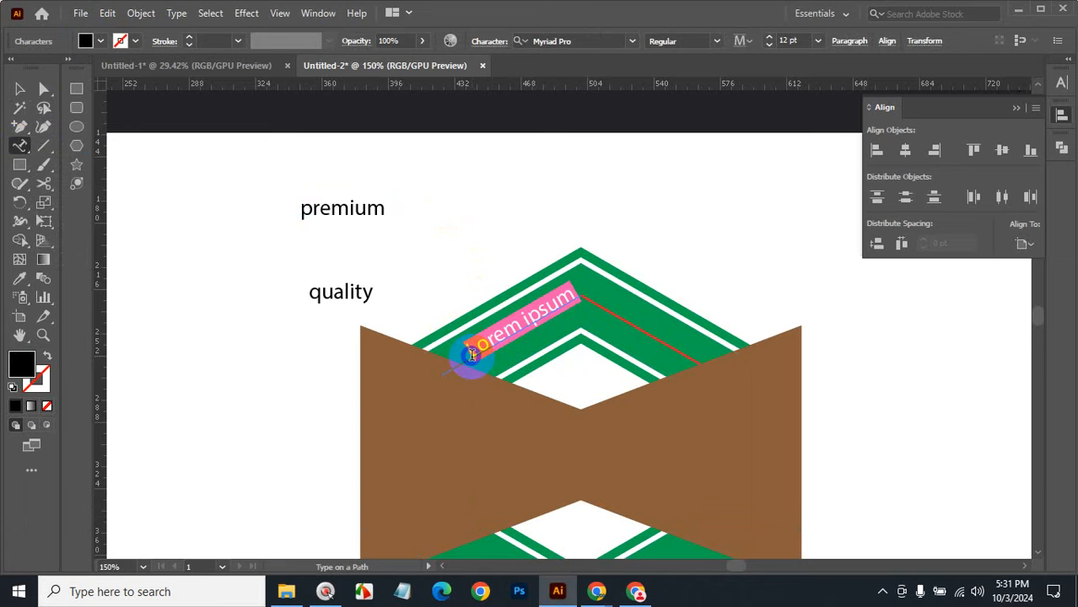
key(ctrl+v)
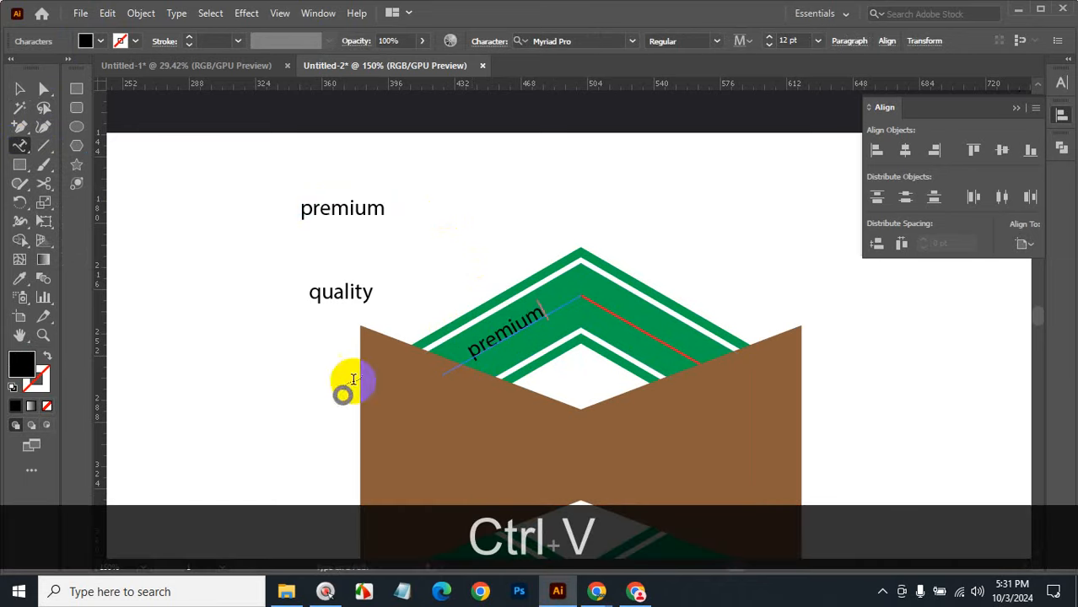
Step: Center-align the "premium" path text and set its font to Nexa Bold
click(19, 89)
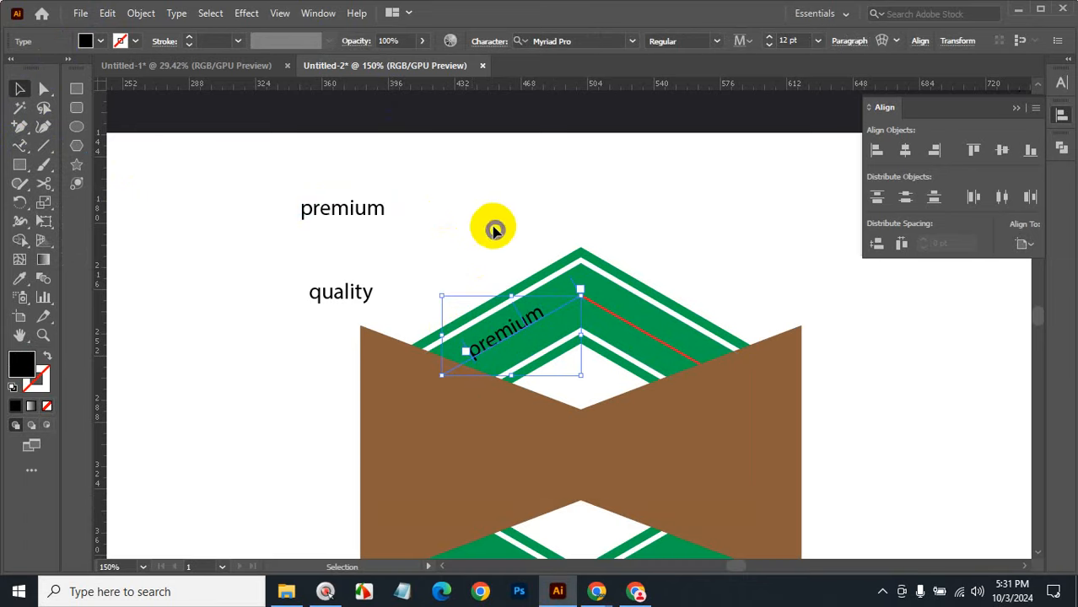
click(849, 42)
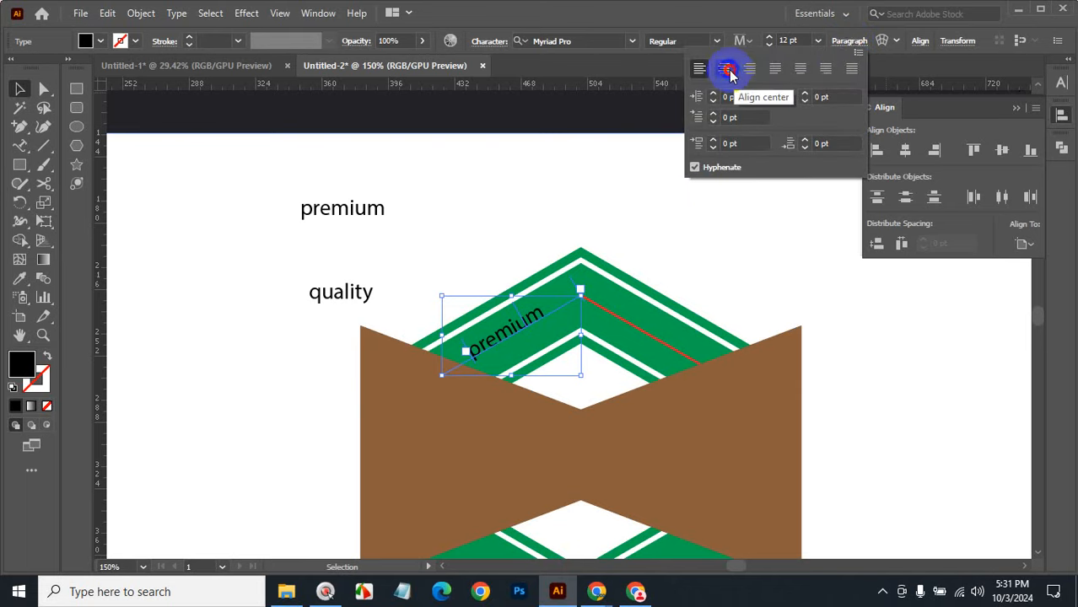
click(725, 71)
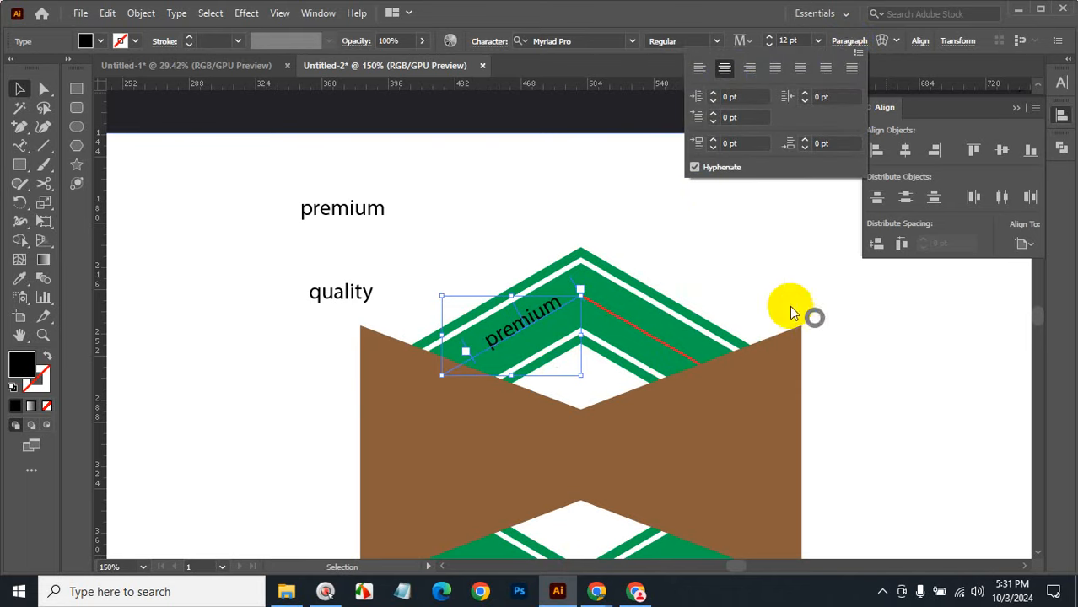
click(575, 40)
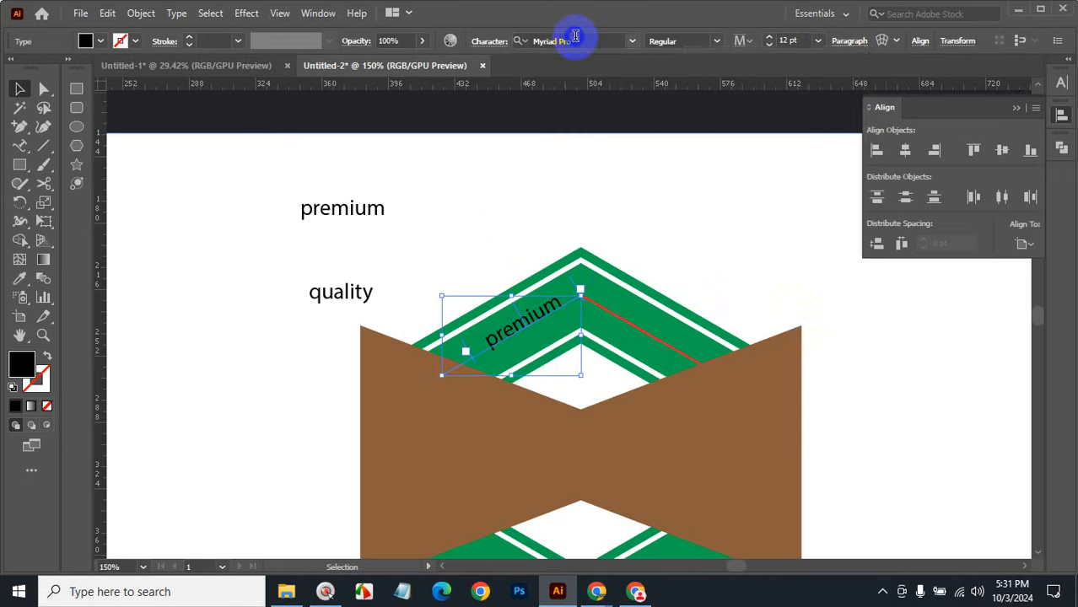
click(575, 40)
text(nex)
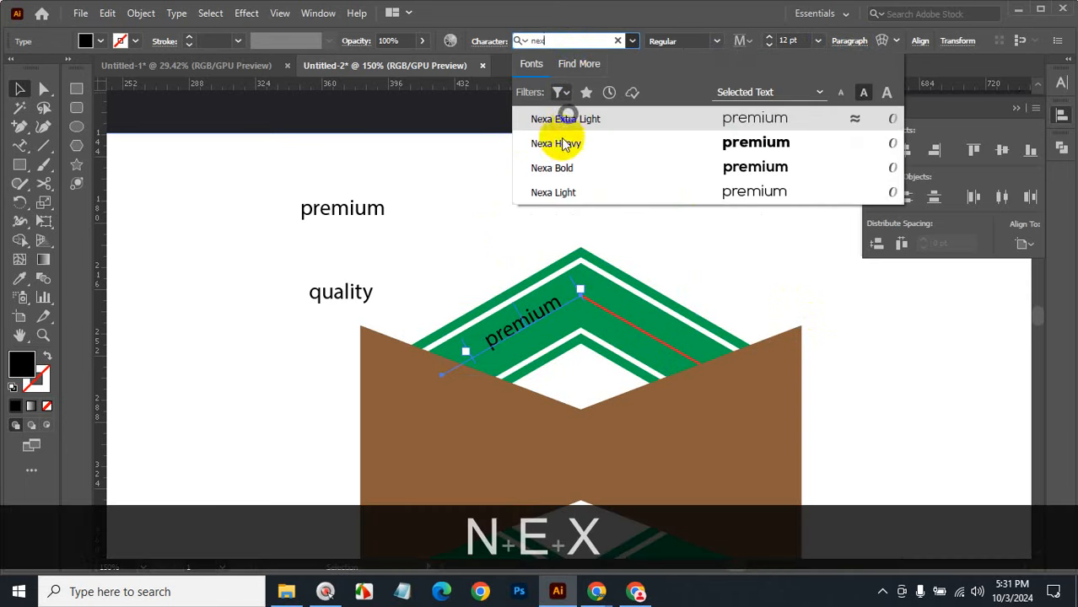
click(561, 167)
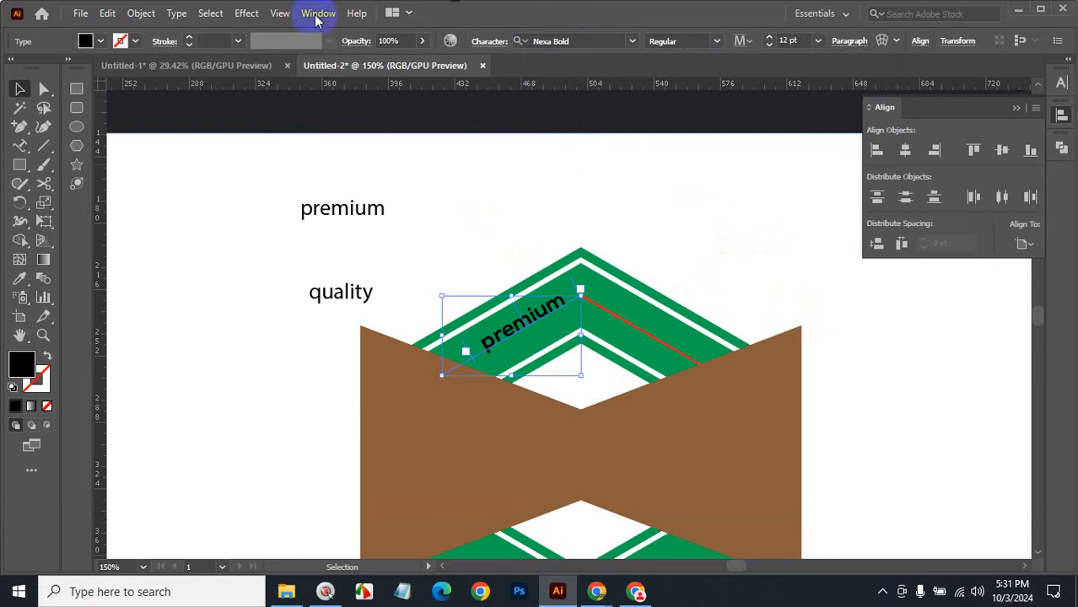
Step: Change the "premium" path text on the hexagon to UPPERCASE and deselect it
click(176, 13)
mouse_move(263, 258)
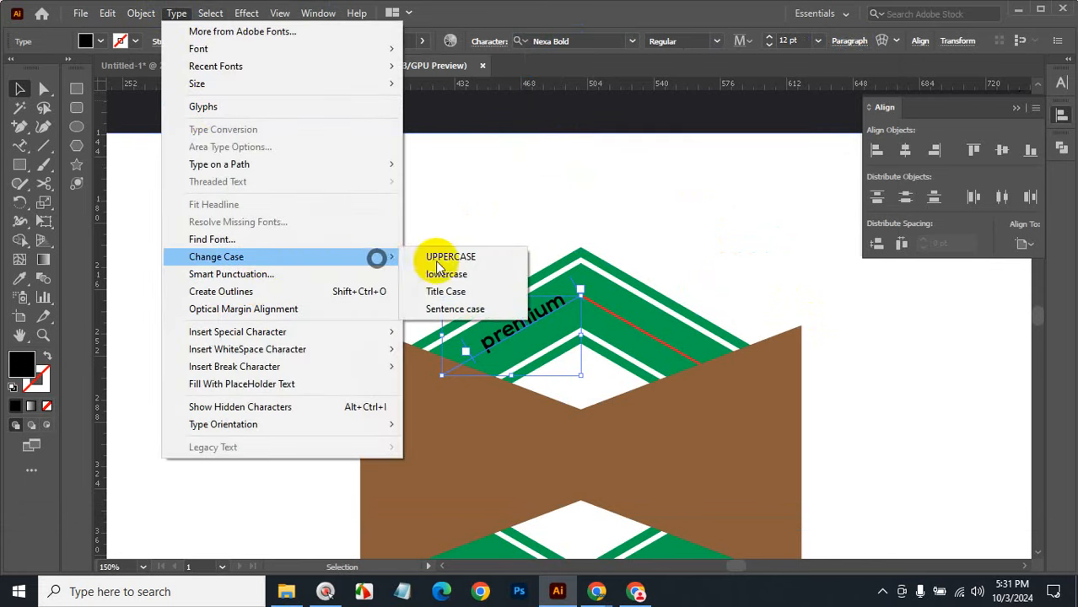
click(447, 251)
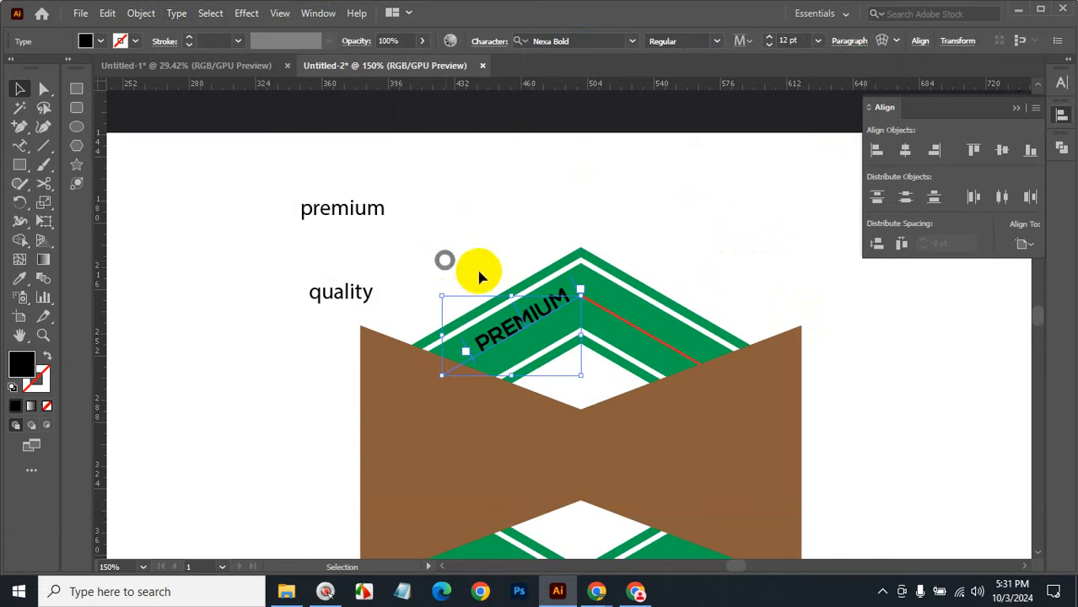
click(19, 88)
click(185, 205)
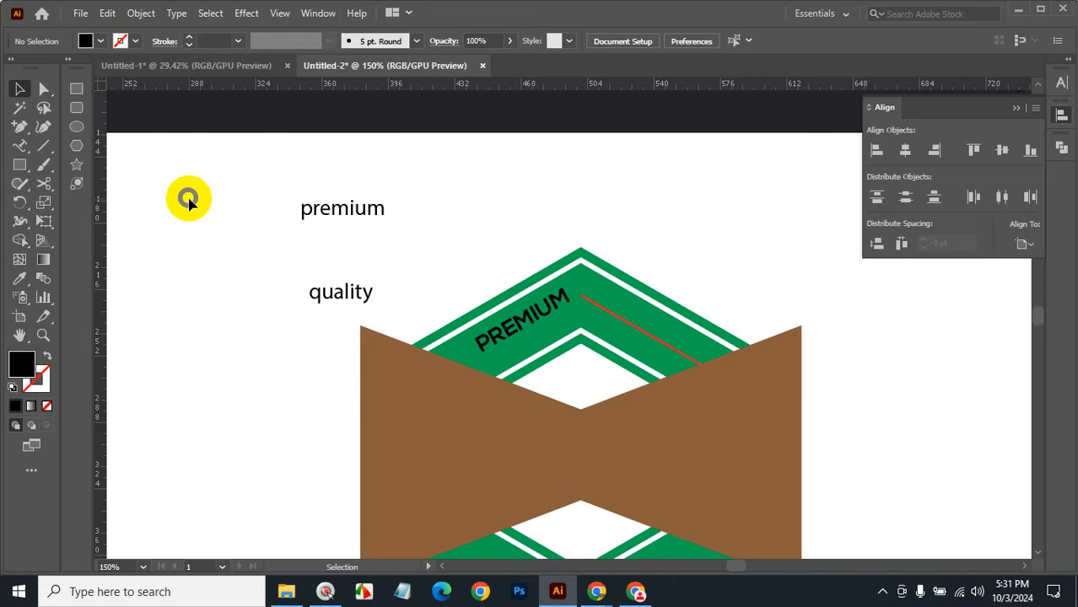
Step: Apply the formatting of the PREMIUM path text to the separate "quality" text with the Eyedropper
click(600, 301)
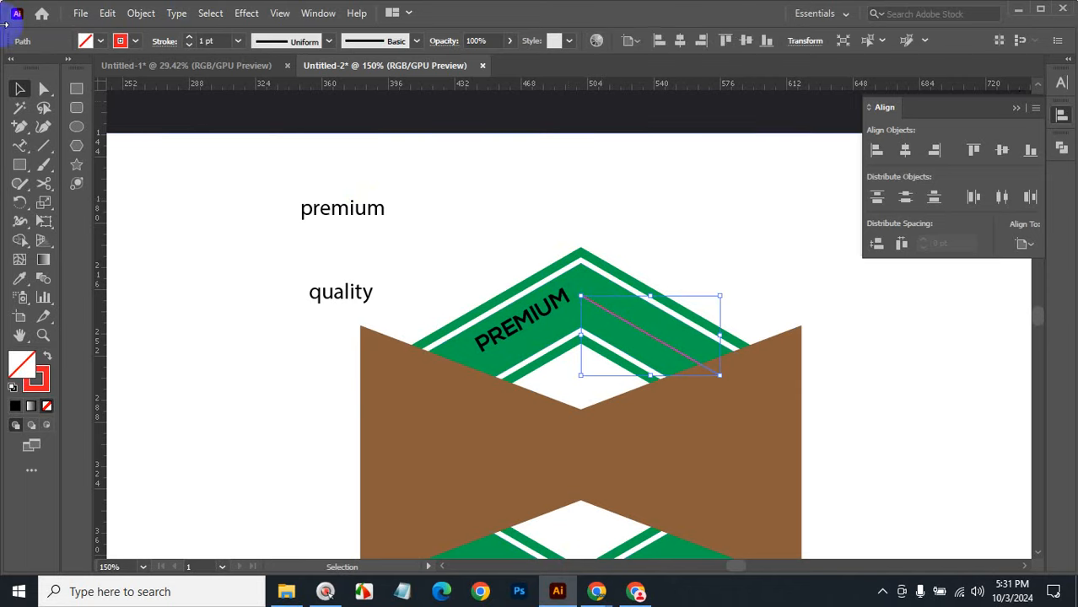
click(233, 242)
click(334, 292)
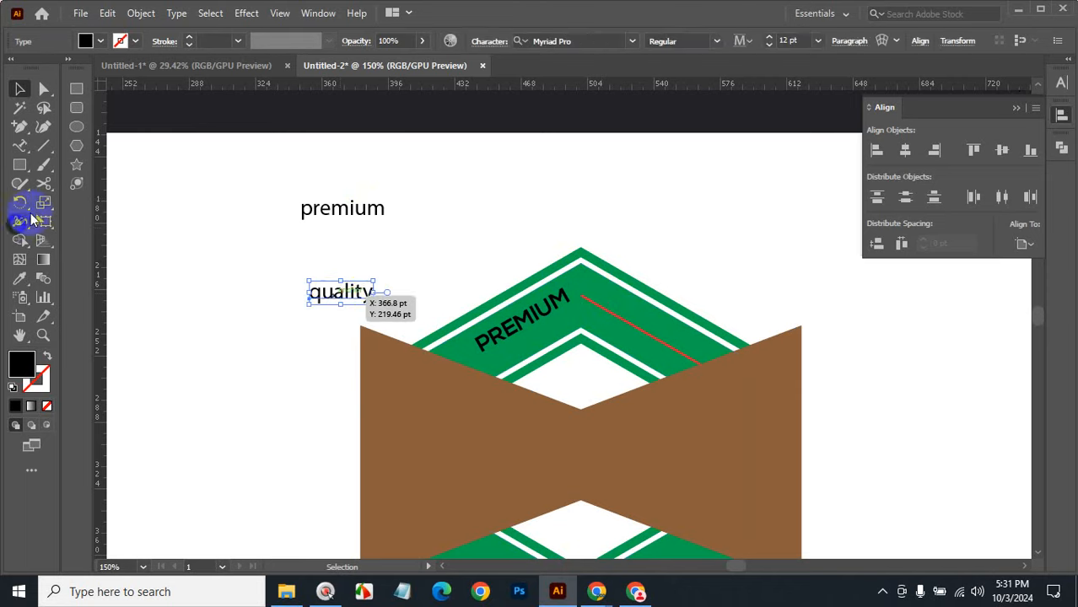
click(19, 278)
click(509, 311)
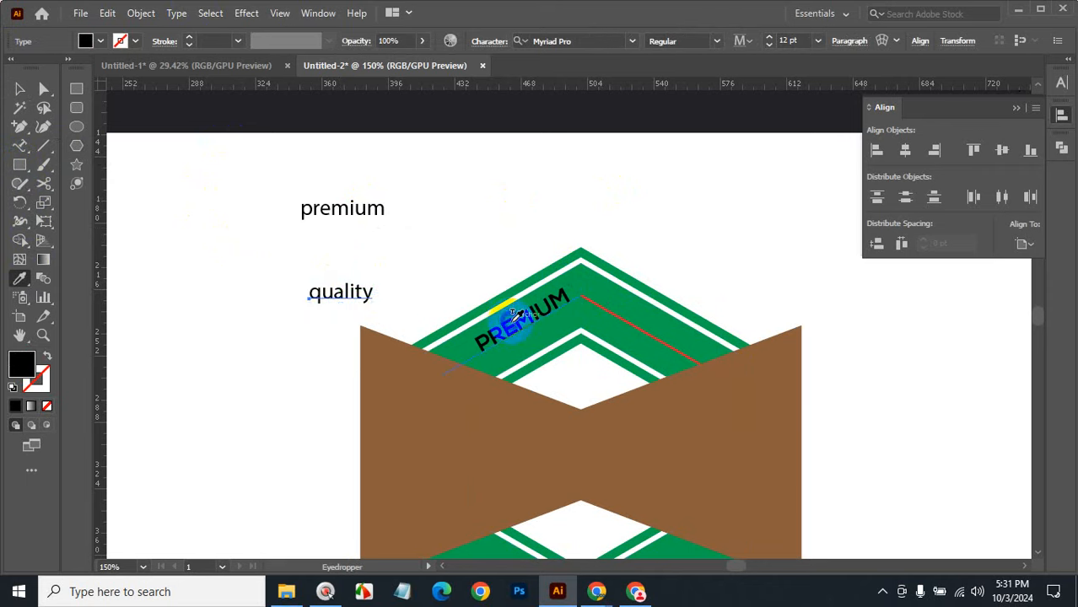
click(308, 279)
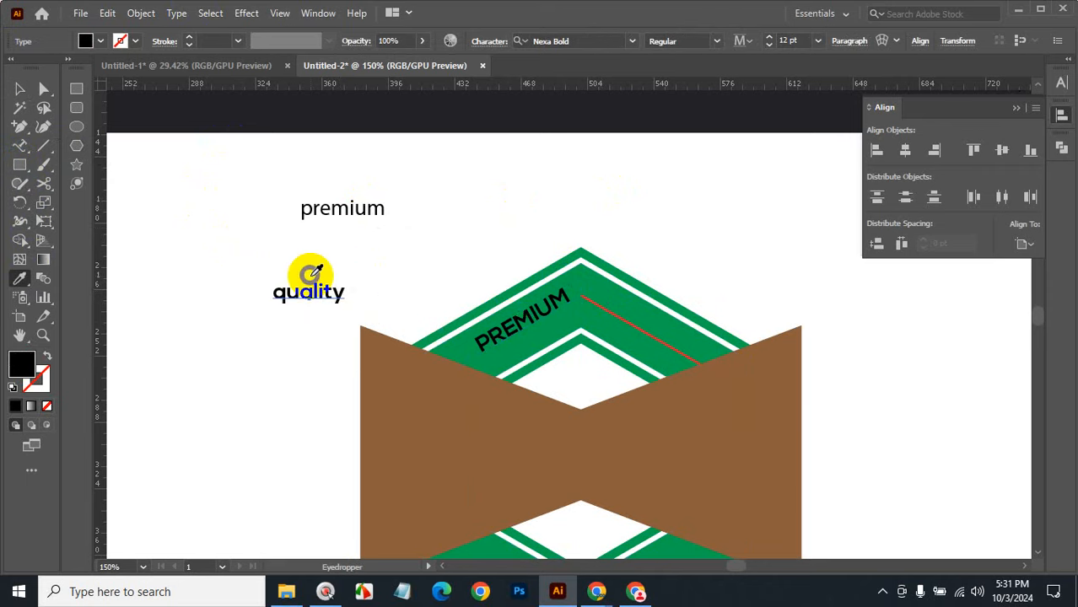
click(539, 299)
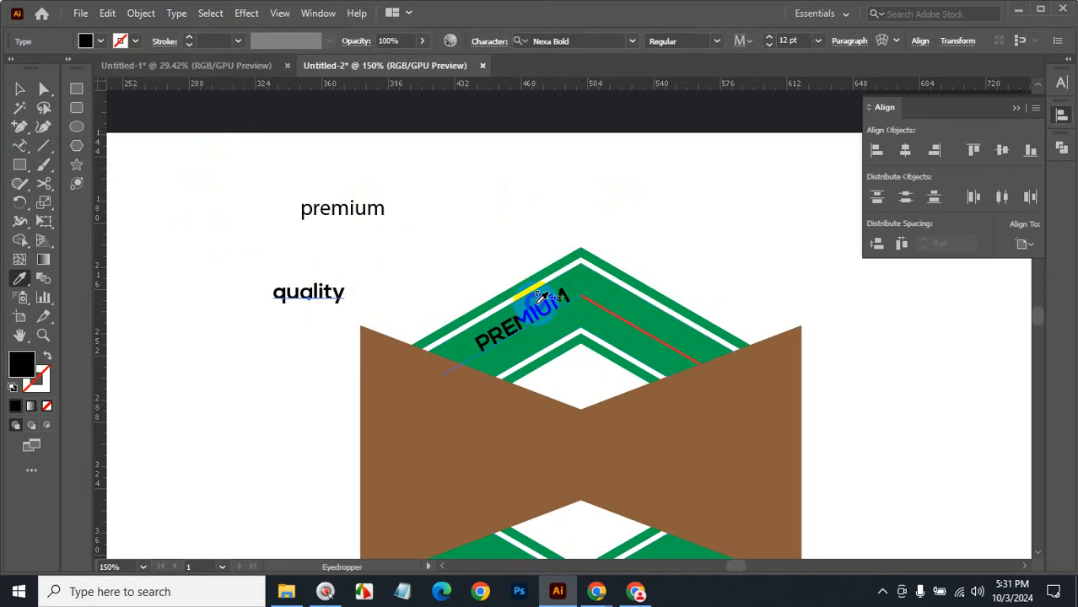
Step: Change the separate "quality" text beside the badge to UPPERCASE and deselect it
click(176, 13)
mouse_move(269, 258)
click(426, 251)
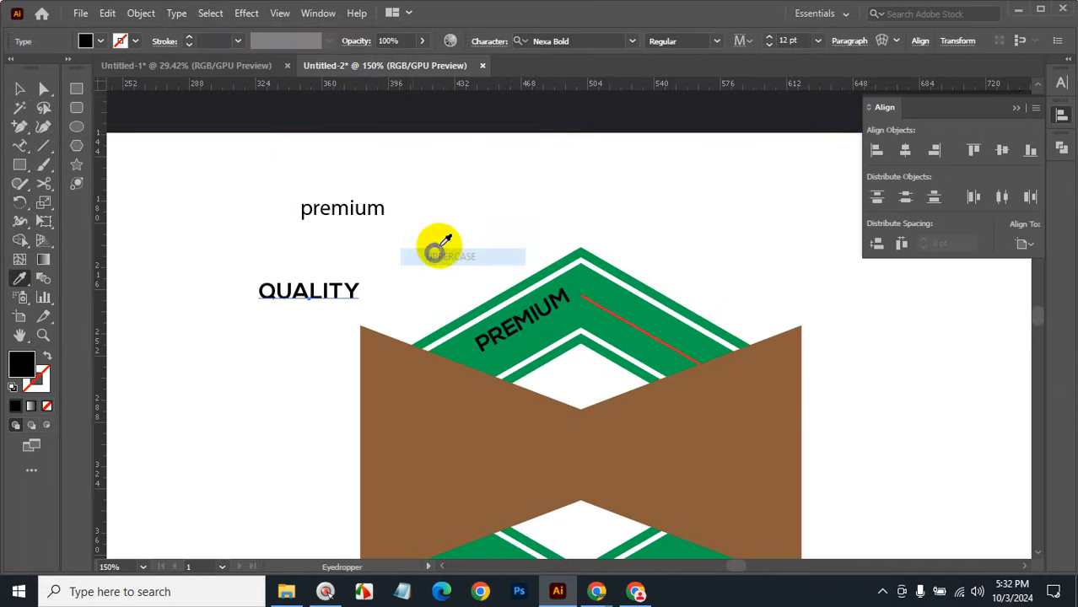
click(20, 89)
click(173, 281)
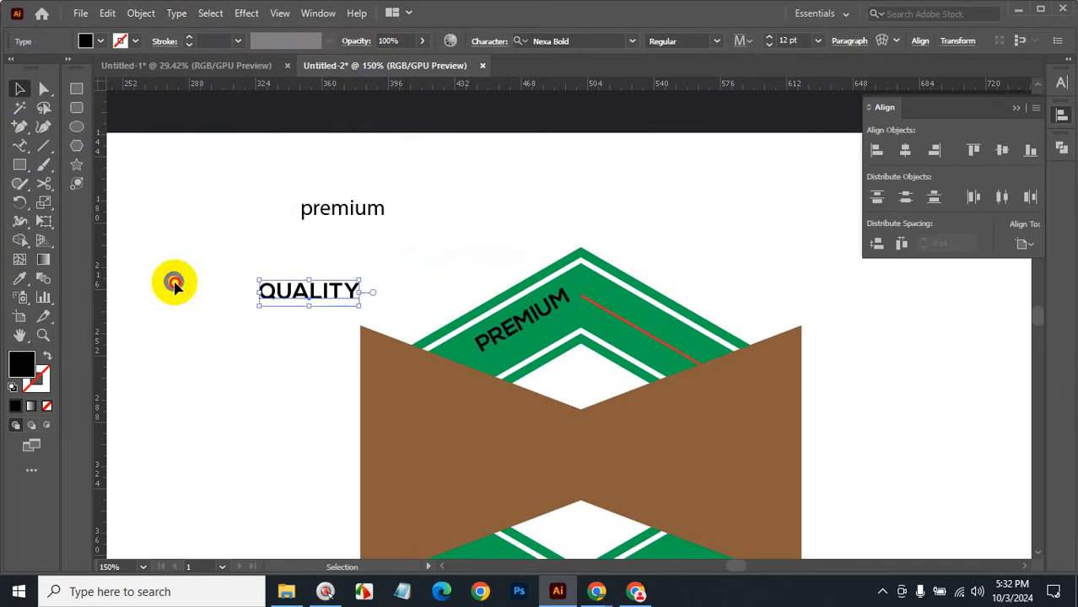
Step: Copy the word "QUALITY" and paste it as type on a path along the red guide line on the hexagon's upper-right edge
click(21, 149)
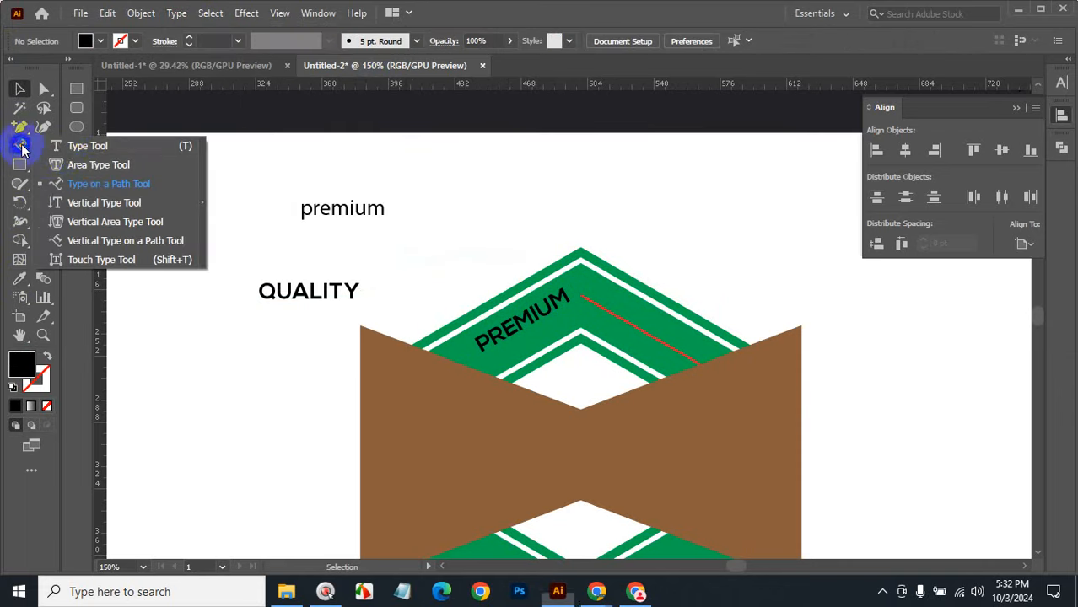
click(72, 144)
click(266, 292)
drag(264, 291, 409, 288)
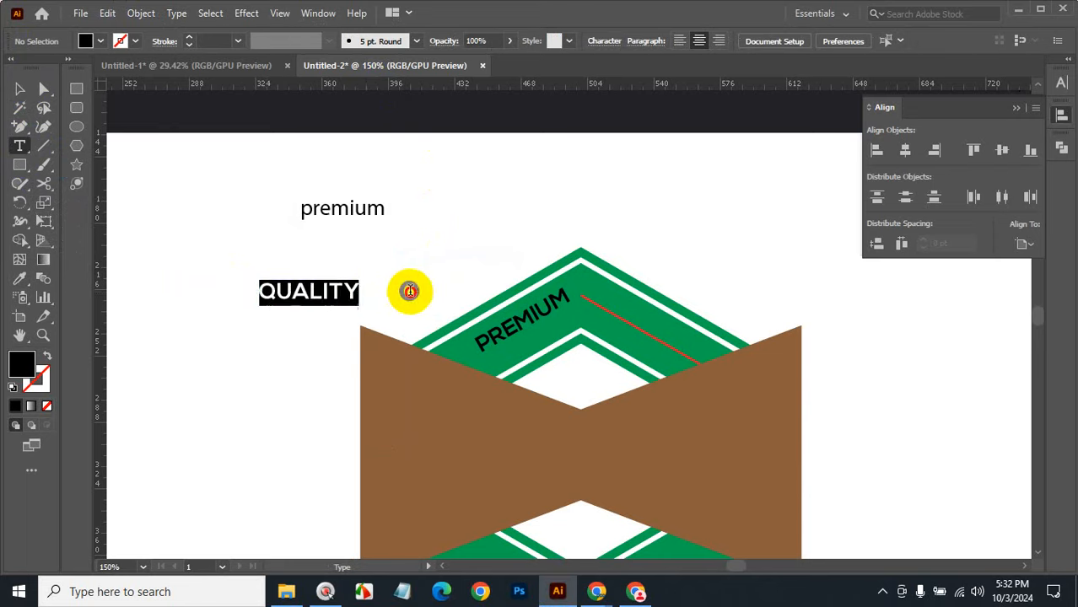
key(ctrl+c)
click(15, 152)
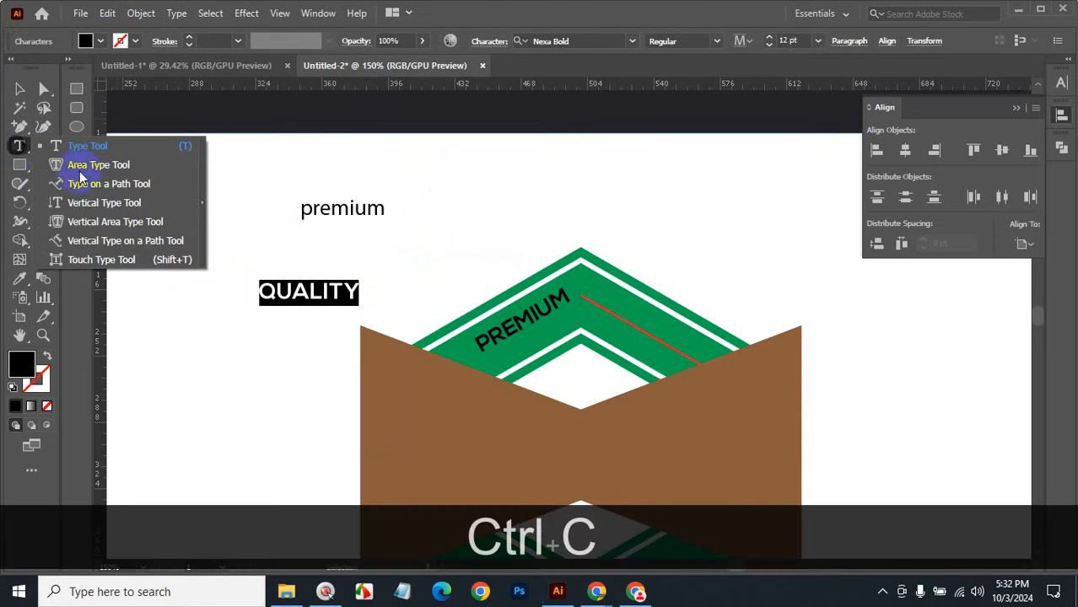
click(84, 181)
click(600, 303)
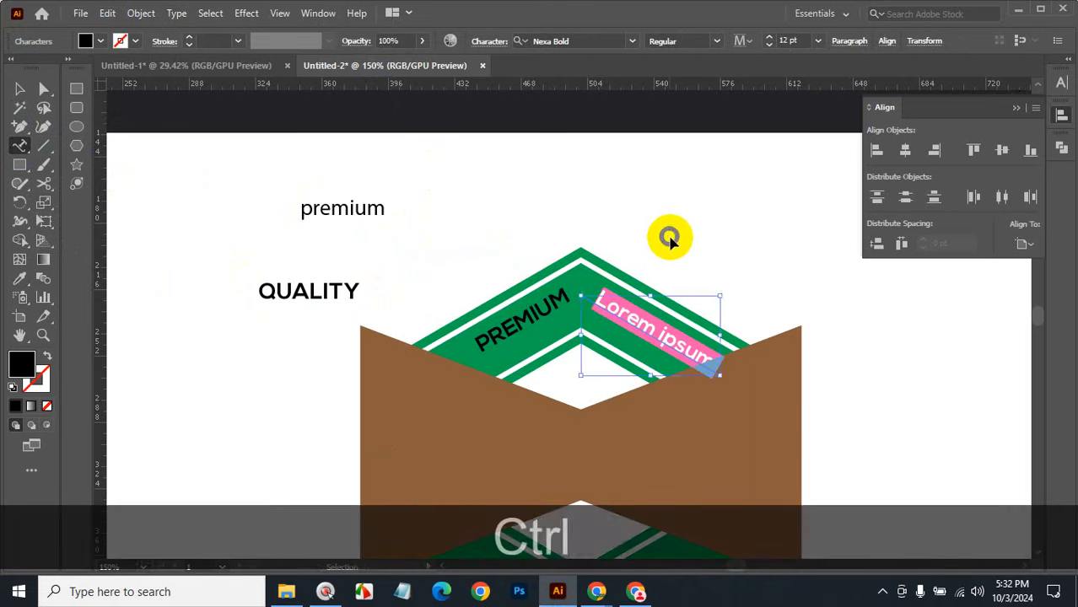
key(ctrl+v)
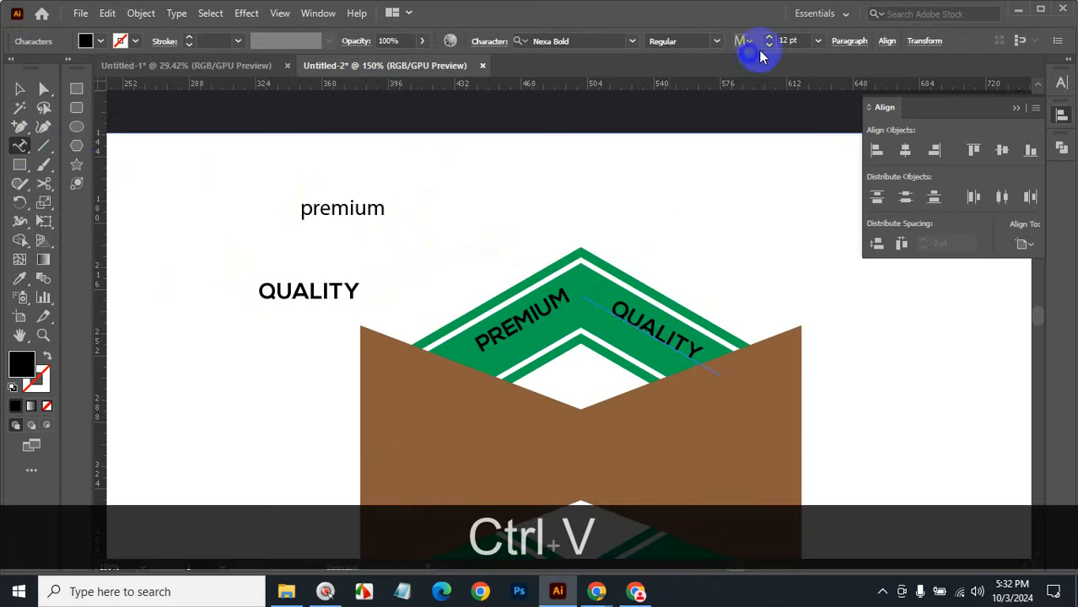
Step: Center-align the QUALITY path text on the hexagon's upper-right edge and deselect it
click(840, 41)
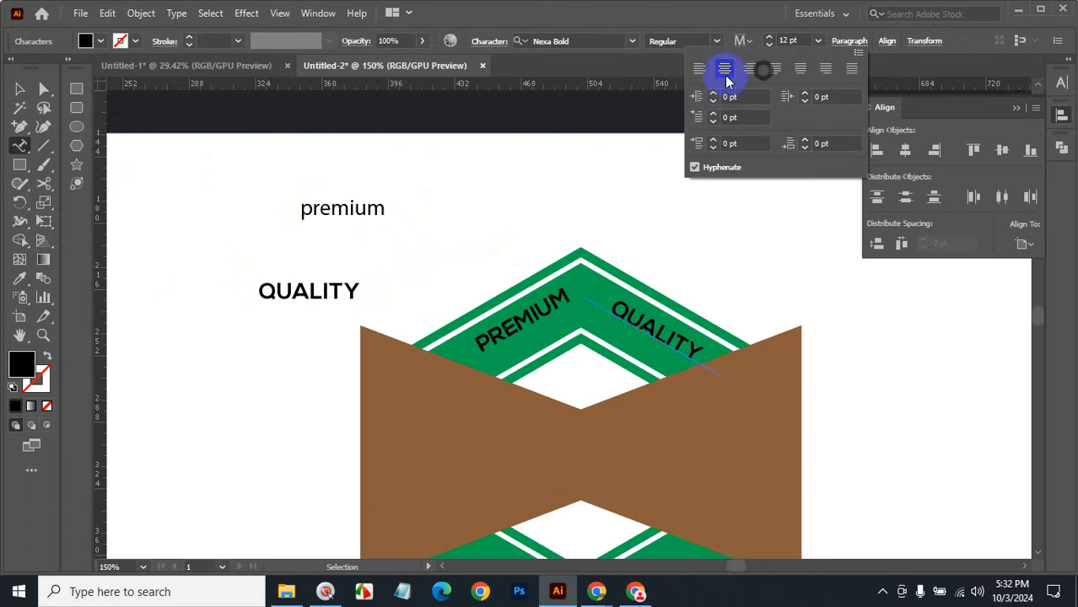
click(724, 72)
click(15, 93)
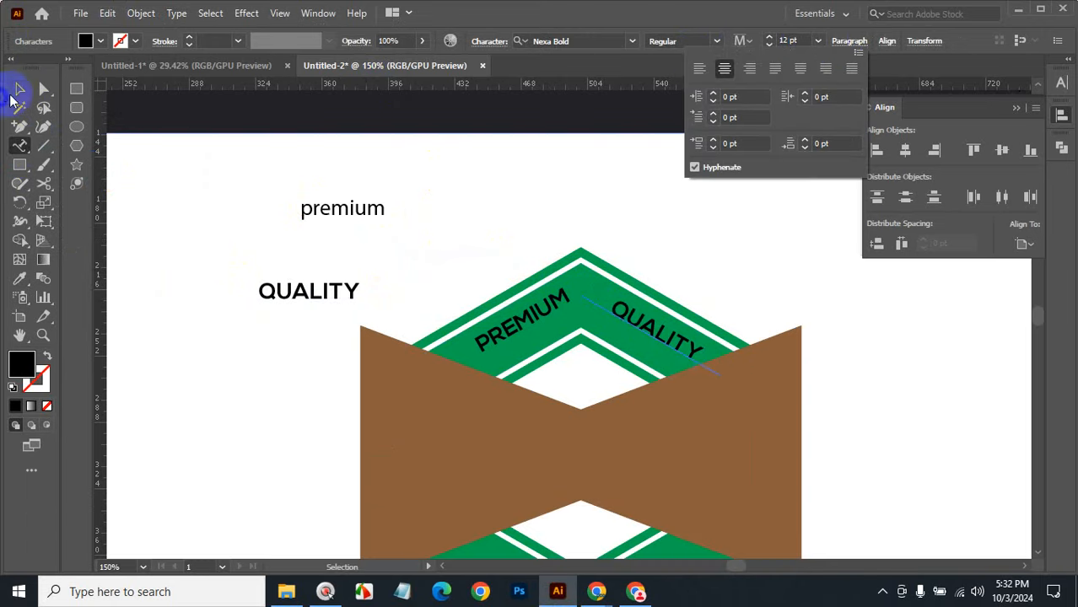
click(616, 176)
click(690, 317)
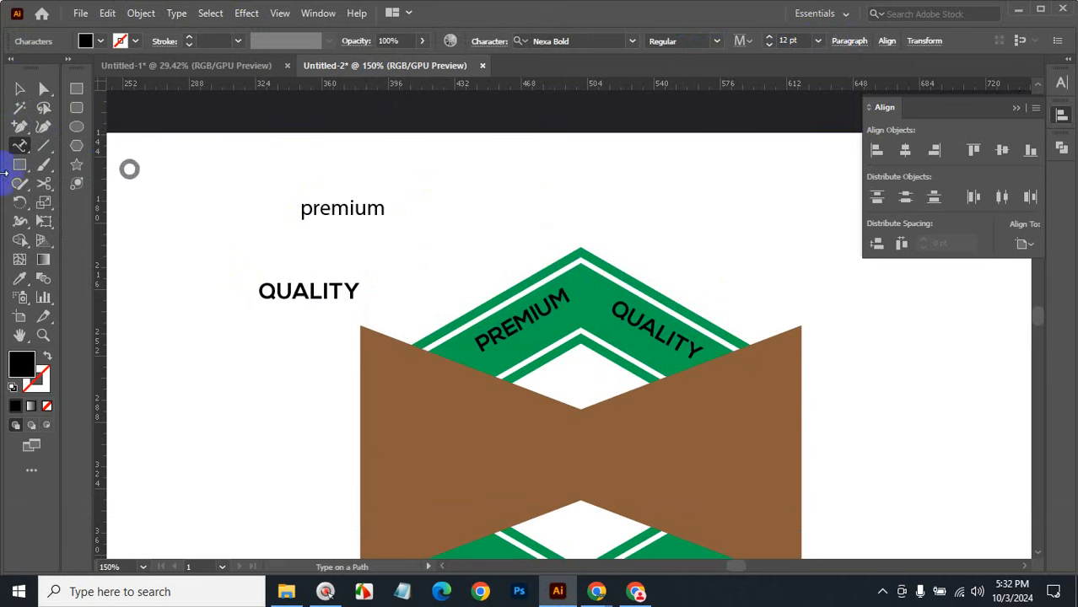
click(20, 90)
click(463, 149)
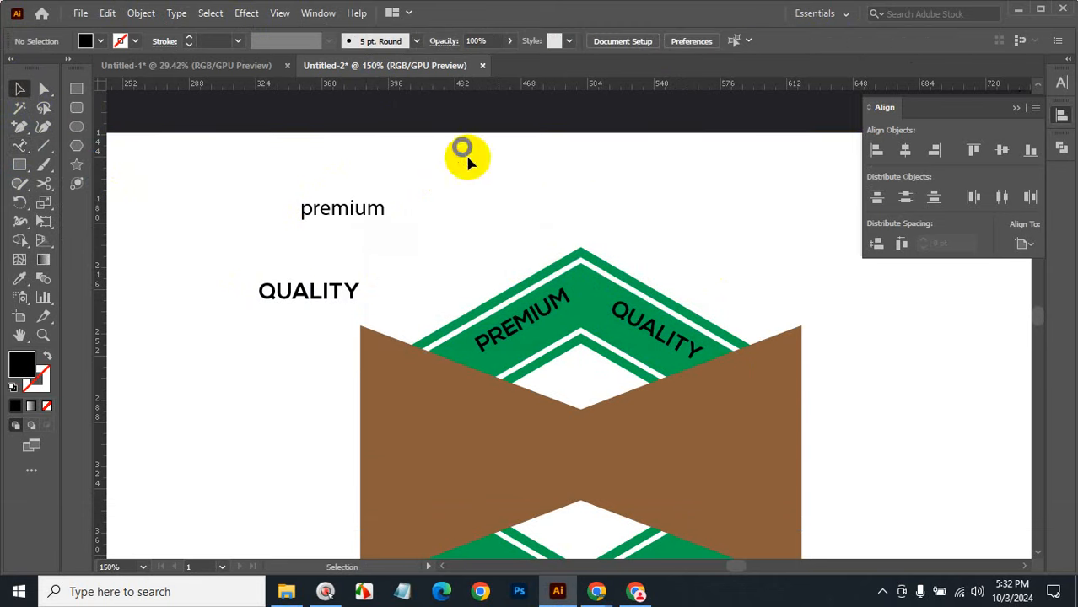
Step: Compare the placement of the PREMIUM QUALITY lettering on the badge with the Vintage Logo badge in the reference image
key(ctrl+alt+space)
ctrl+alt+click(623, 307)
ctrl+alt+click(624, 306)
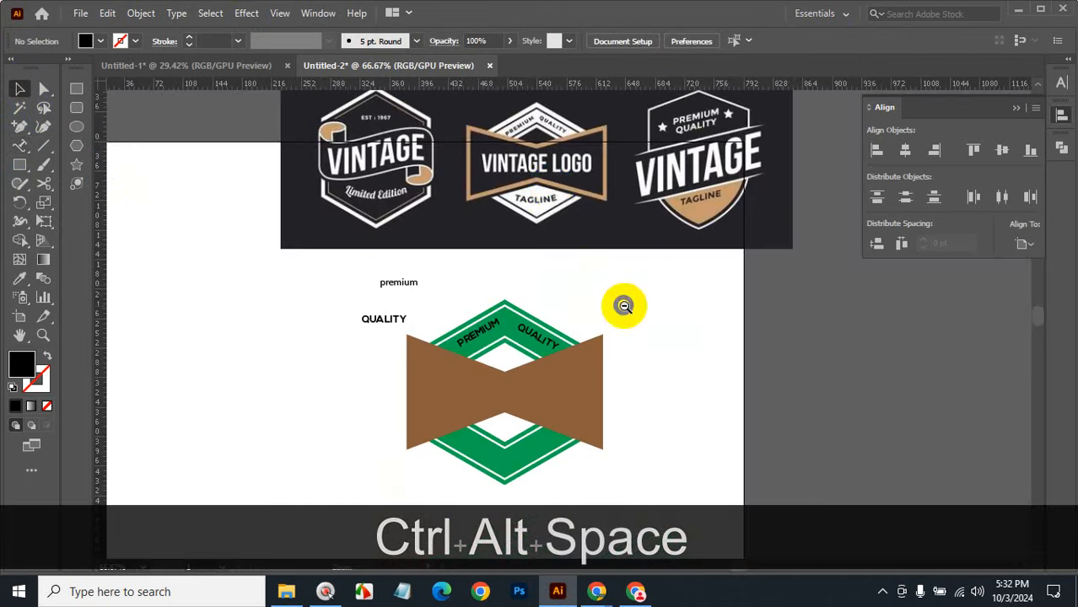
ctrl+click(551, 184)
ctrl+click(548, 242)
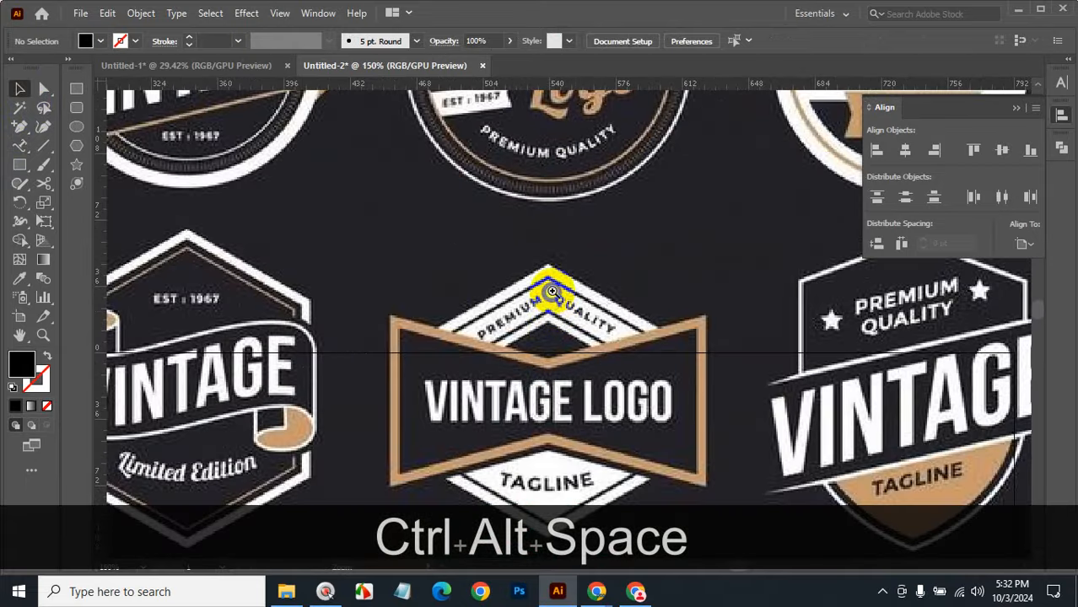
ctrl+alt+click(574, 401)
ctrl+alt+click(577, 413)
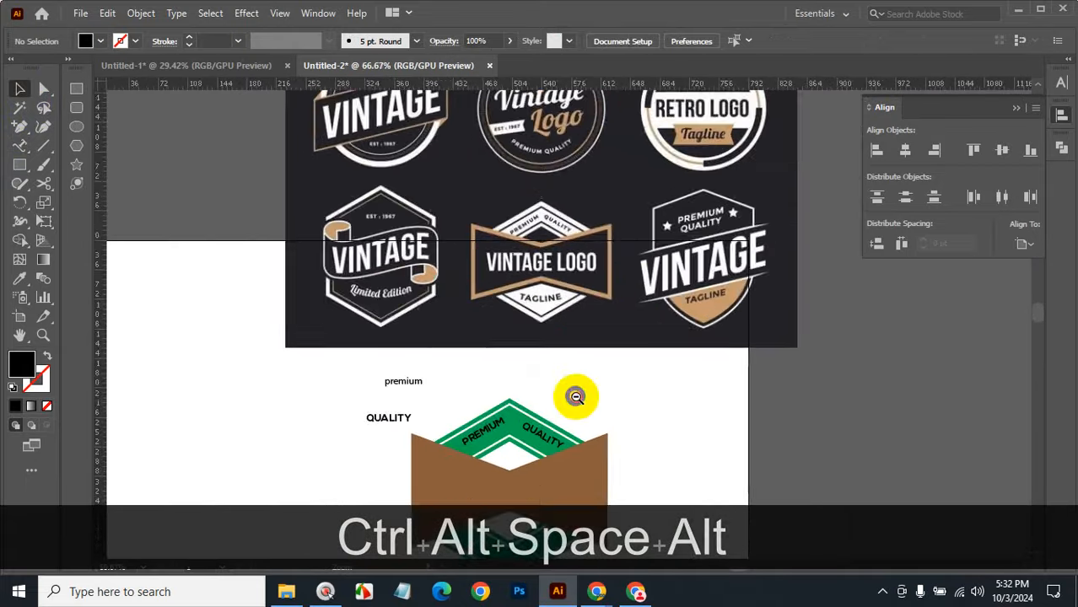
Step: Left-align the QUALITY path text on the hexagon's upper-right edge
ctrl+alt+click(578, 396)
ctrl+click(552, 373)
ctrl+click(528, 315)
ctrl+click(527, 313)
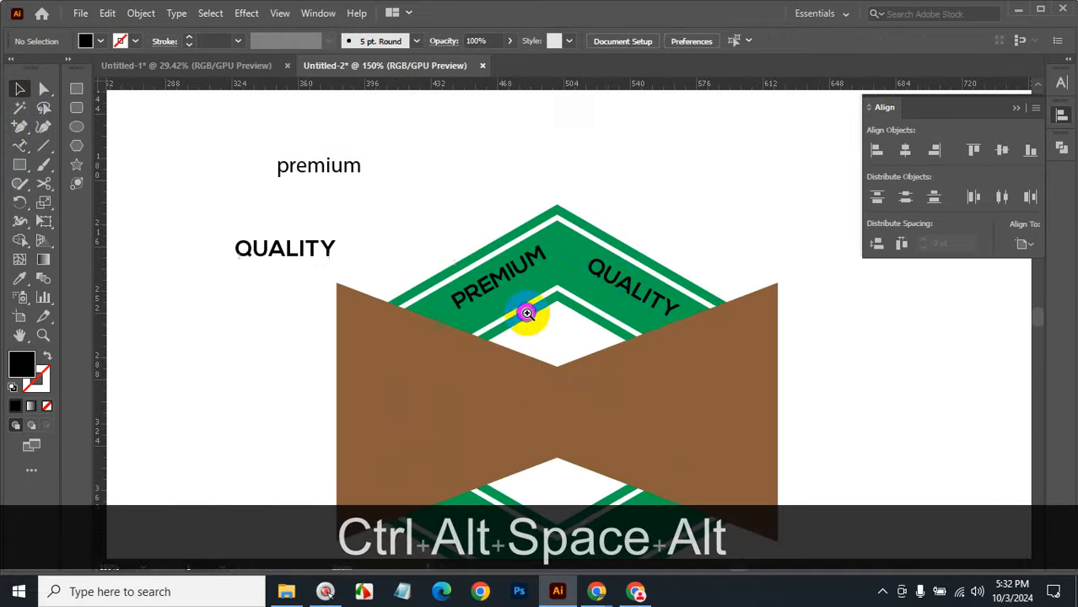
click(617, 286)
click(847, 41)
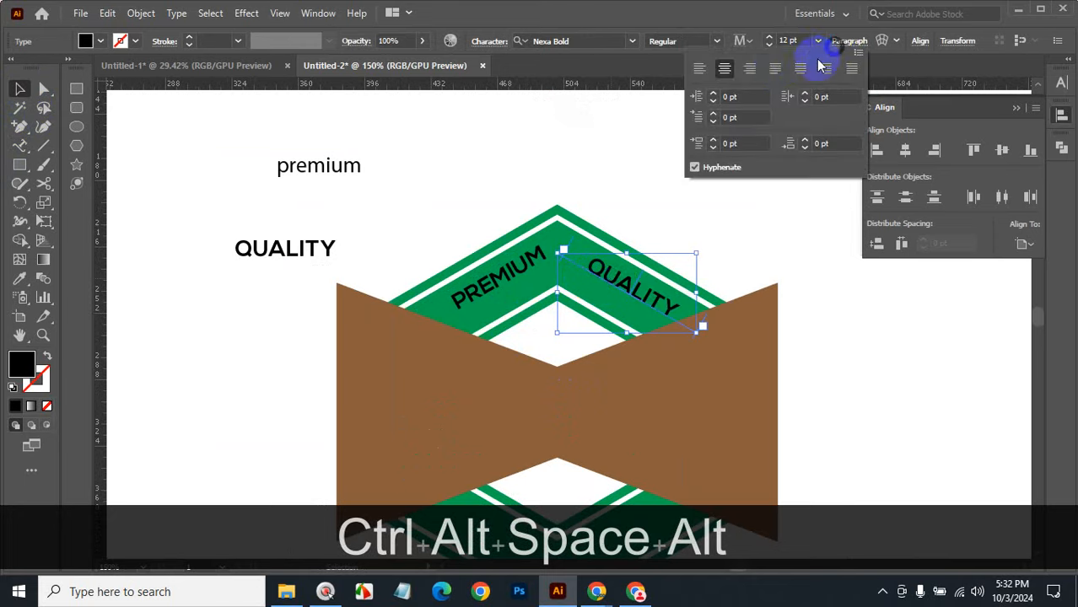
click(699, 69)
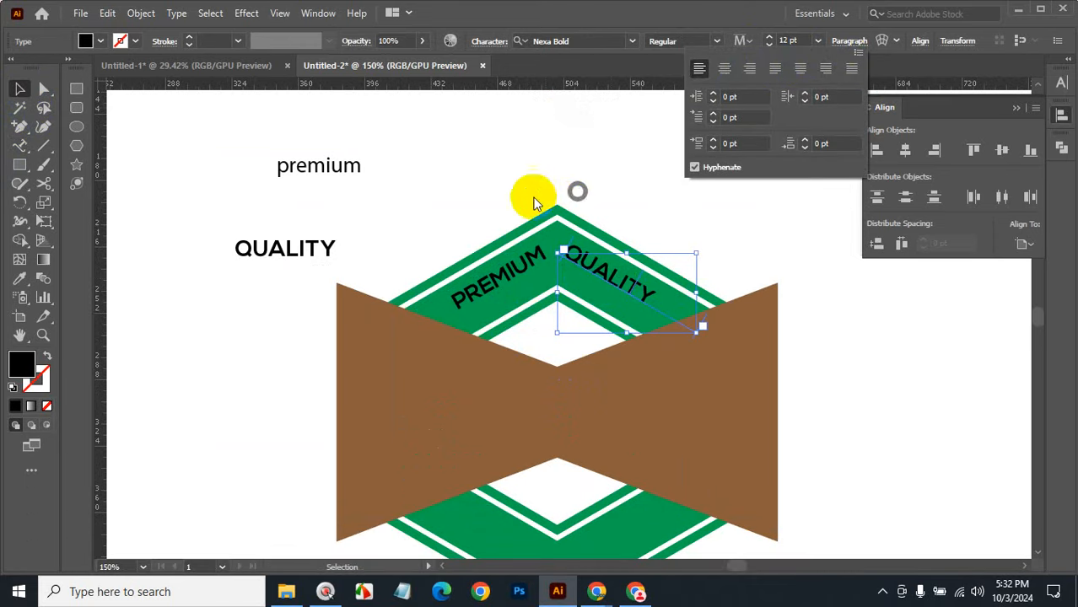
click(531, 263)
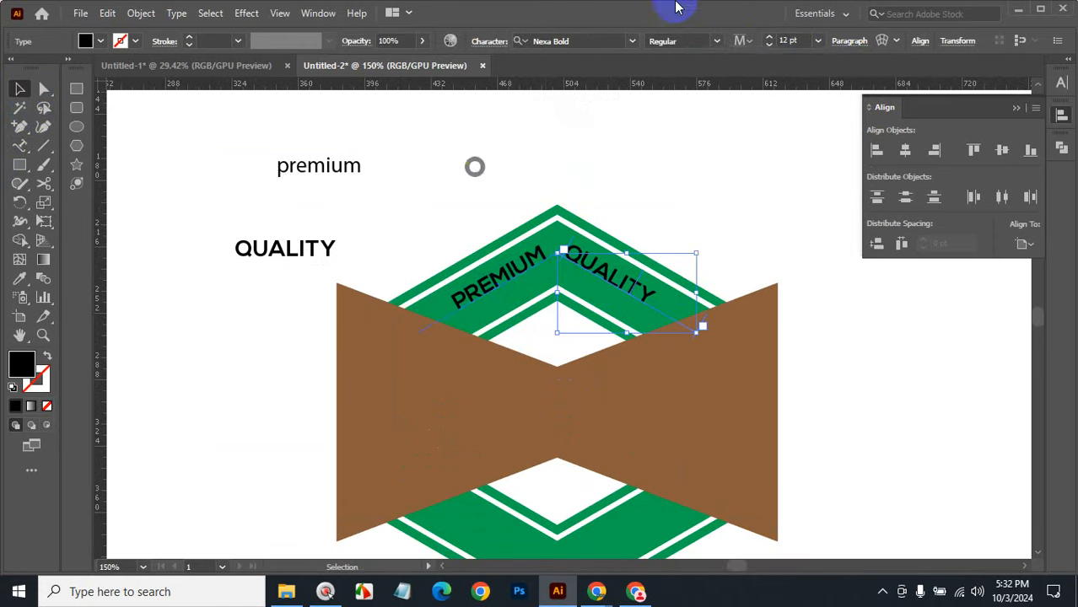
Step: Try right alignment on the QUALITY path text and undo it
click(847, 42)
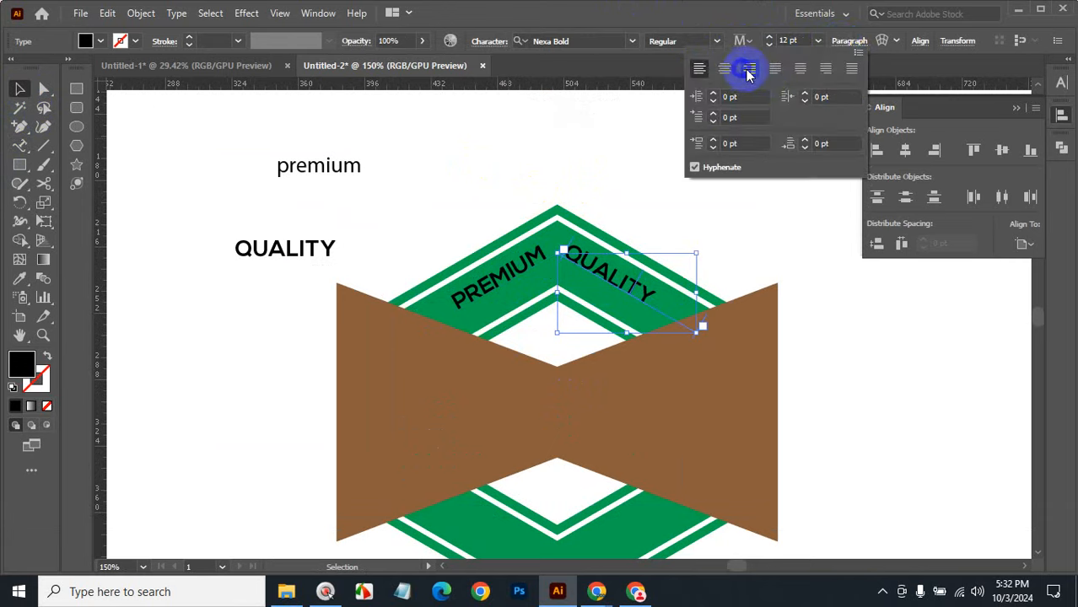
click(748, 70)
key(ctrl+z)
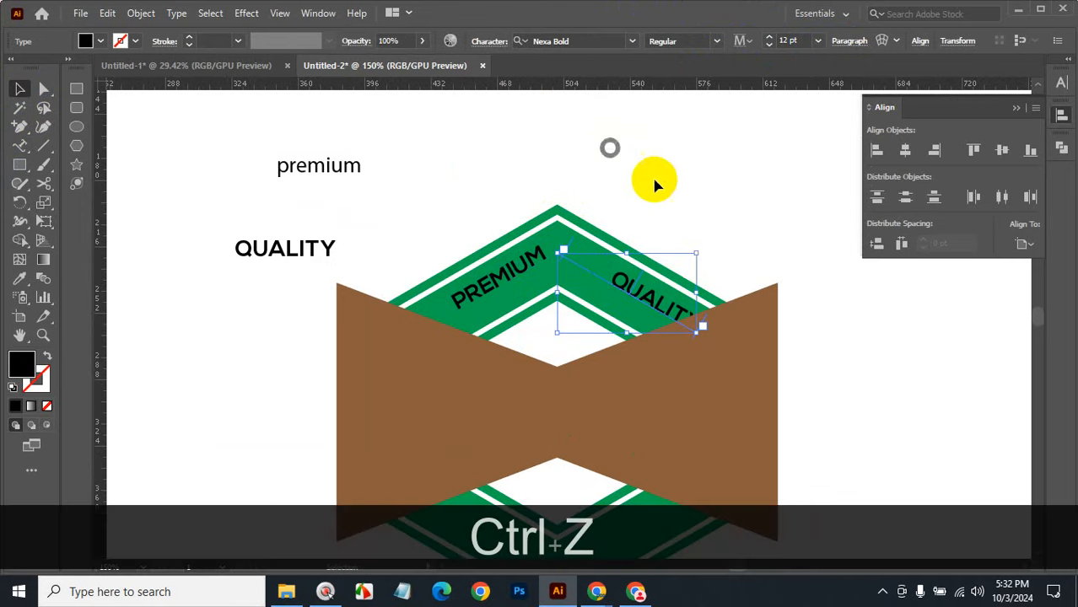
key(ctrl+z)
Step: Right-align the PREMIUM path text on the hexagon's upper-left edge and deselect it
click(509, 253)
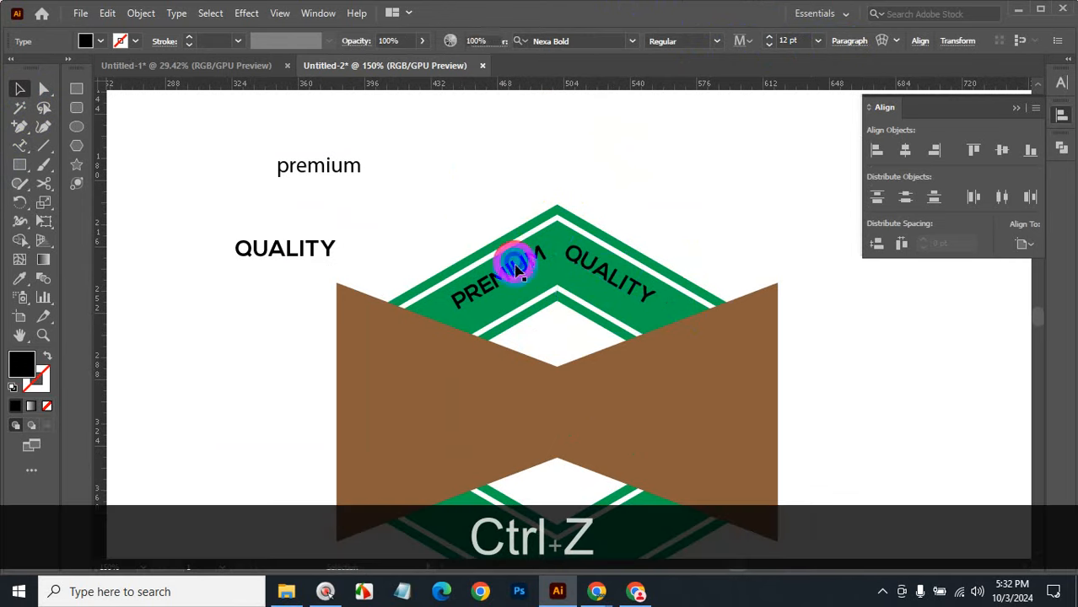
click(848, 41)
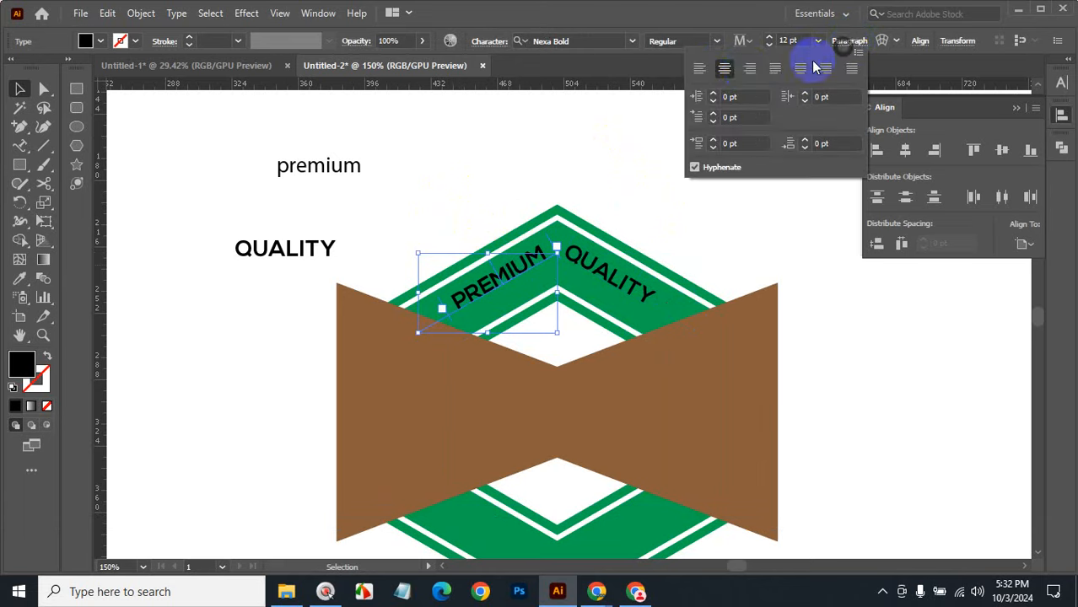
click(748, 70)
click(616, 150)
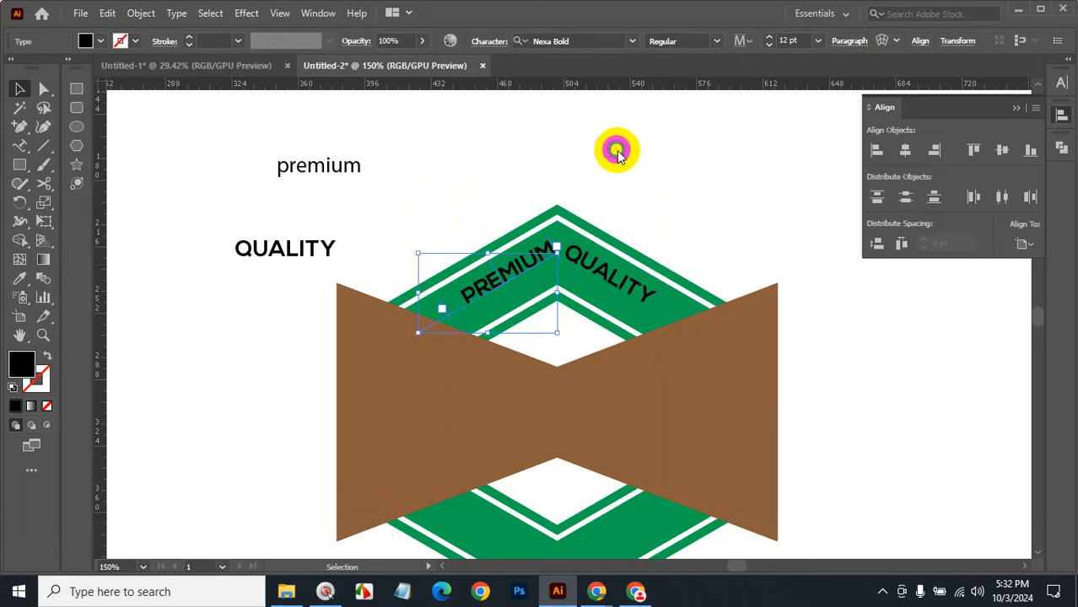
click(618, 145)
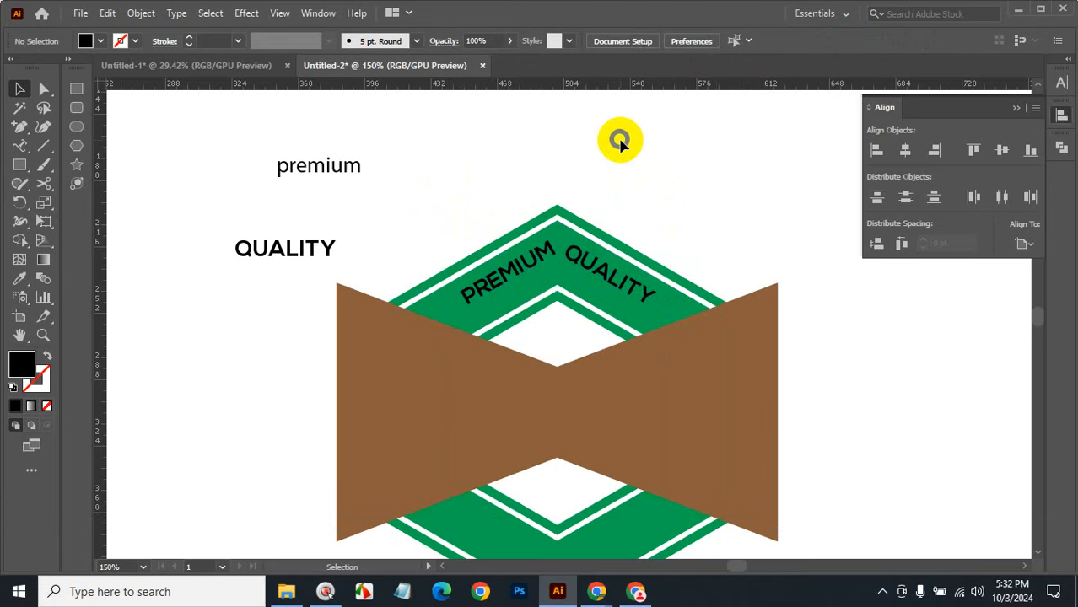
Step: Try deleting the last two letters of the PREMIUM path text and undo the deletion
click(541, 261)
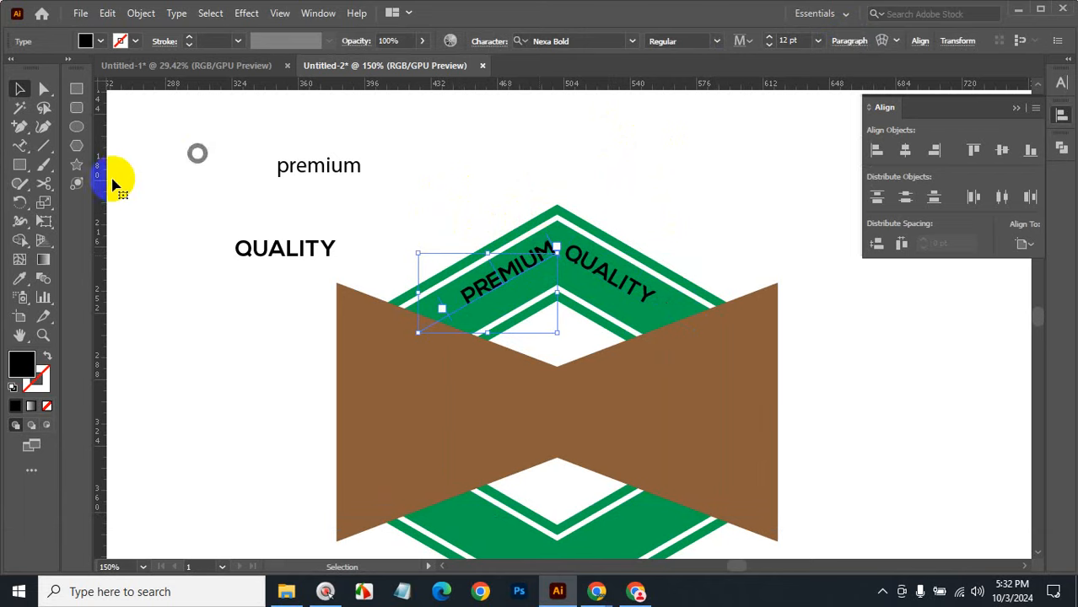
drag(16, 146, 70, 157)
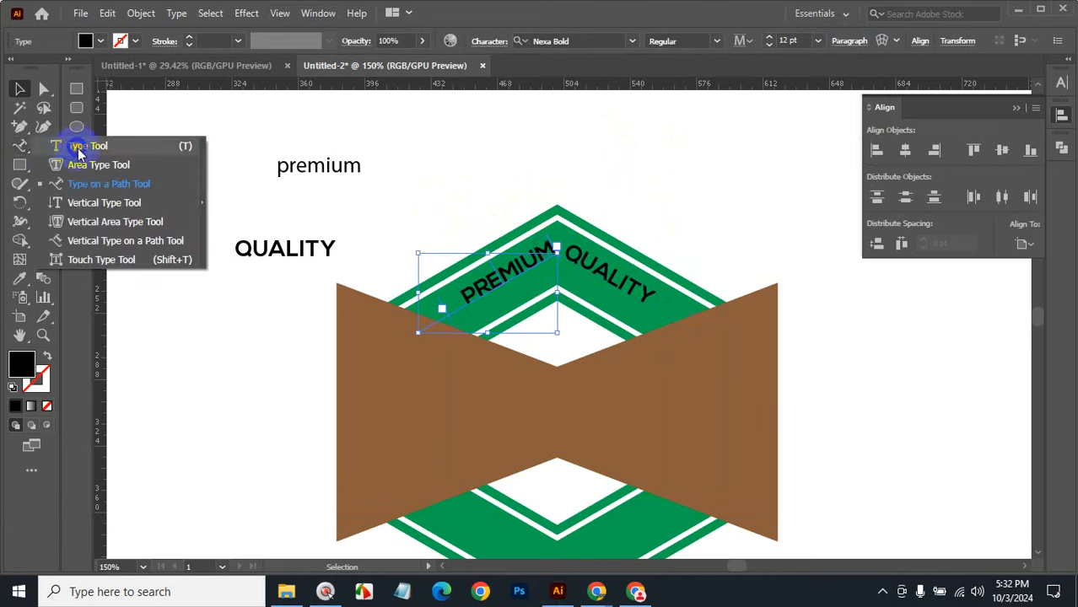
click(79, 148)
click(554, 247)
click(564, 262)
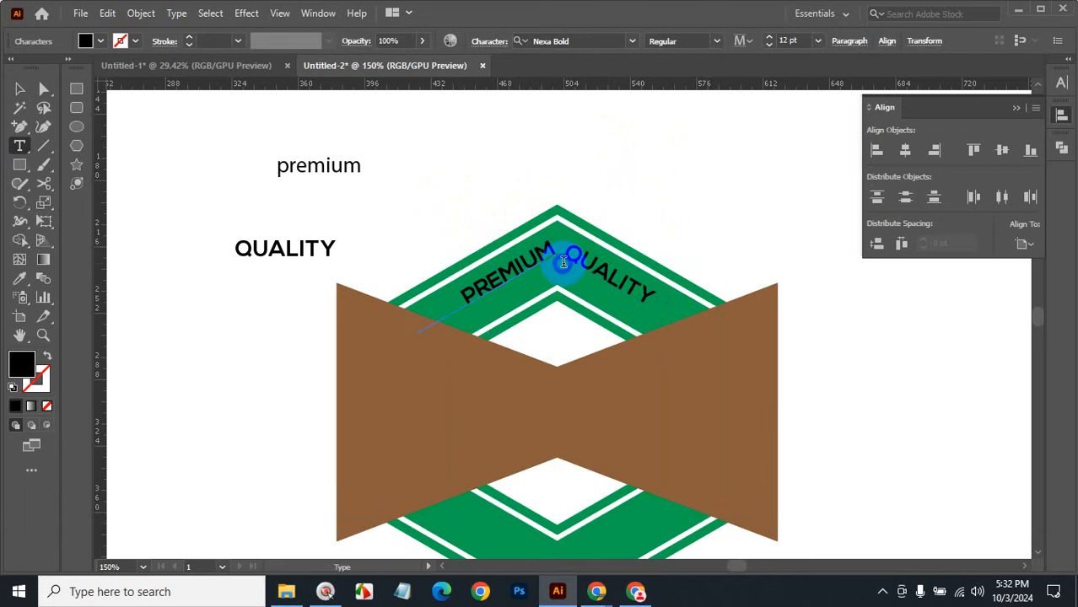
key(BackSpace)
key(BackSpace)
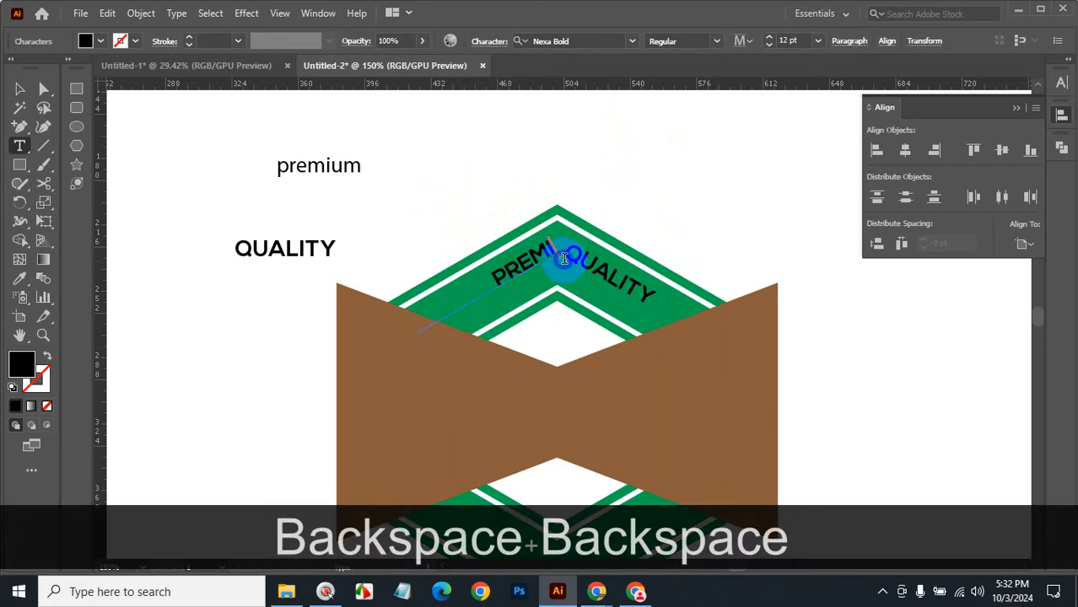
key(ctrl+z)
key(ctrl+z)
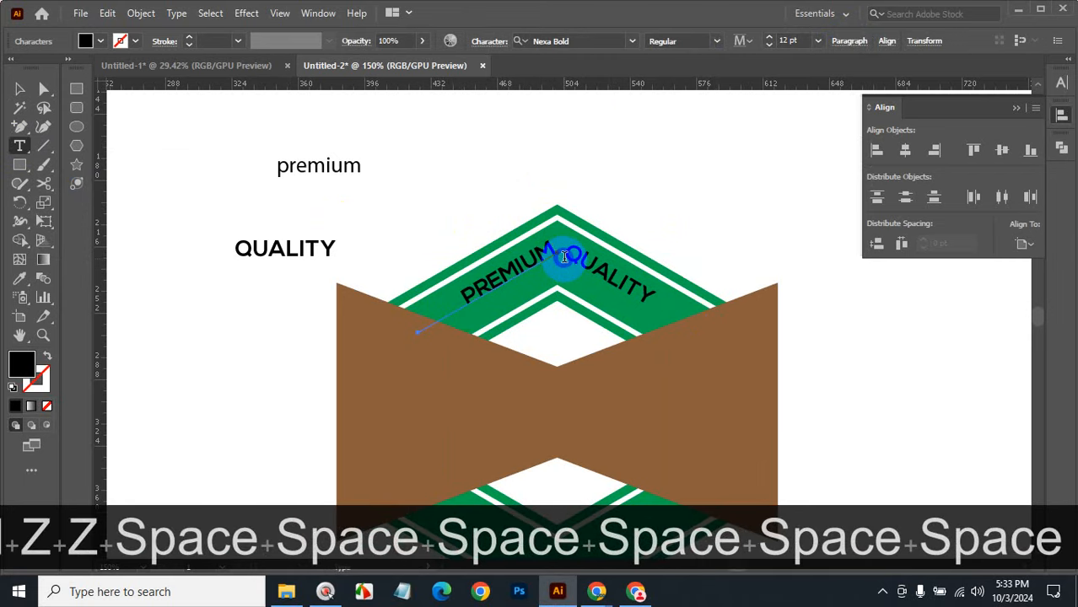
Step: Try a tab in the PREMIUM path text to shift it away from the hexagon's apex, and remove it
click(558, 278)
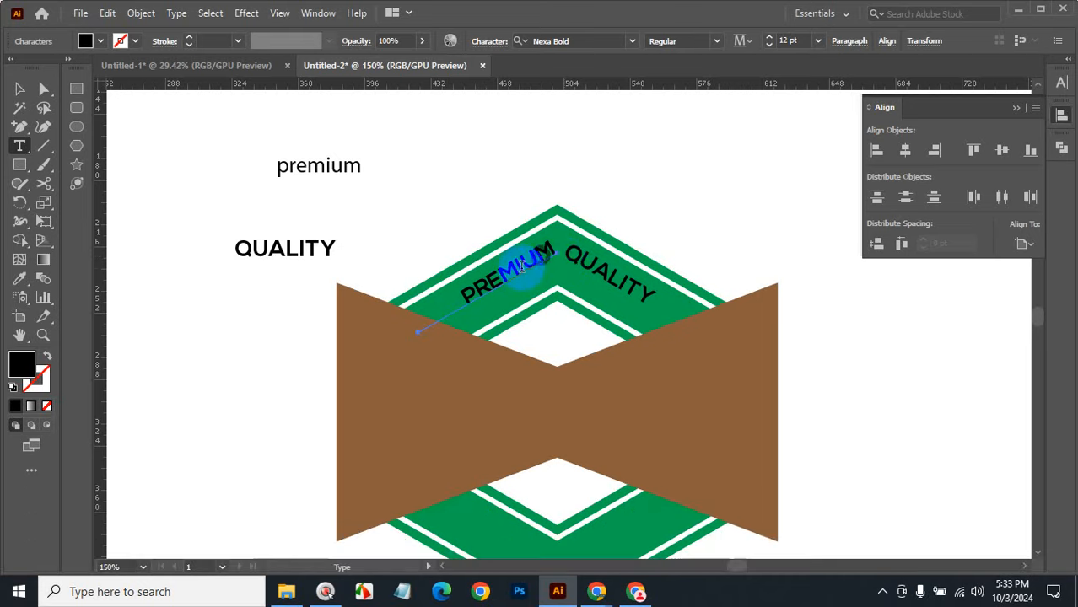
click(437, 296)
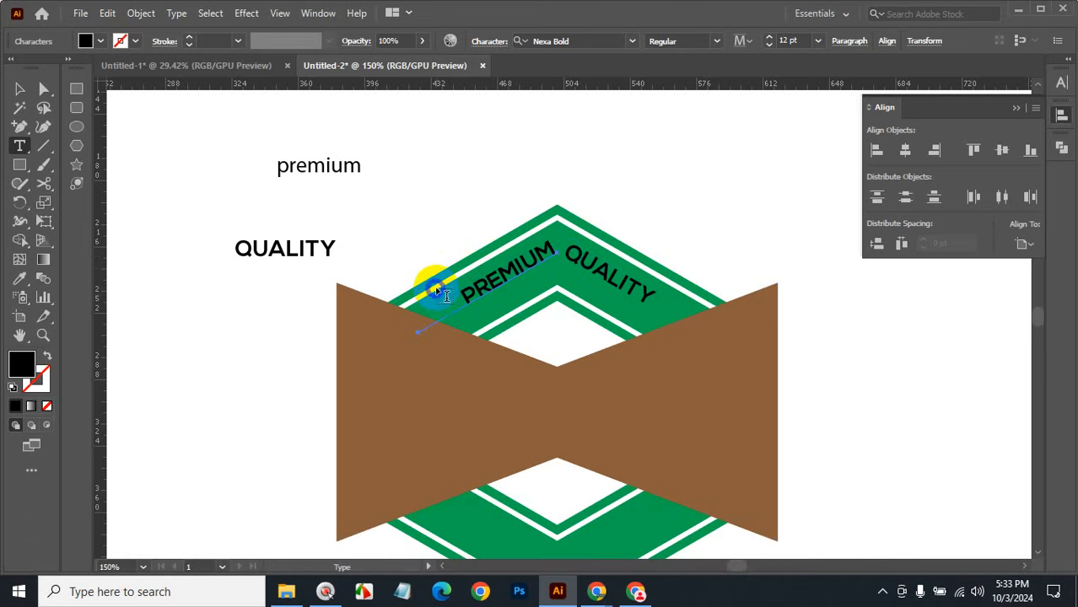
key(Tab)
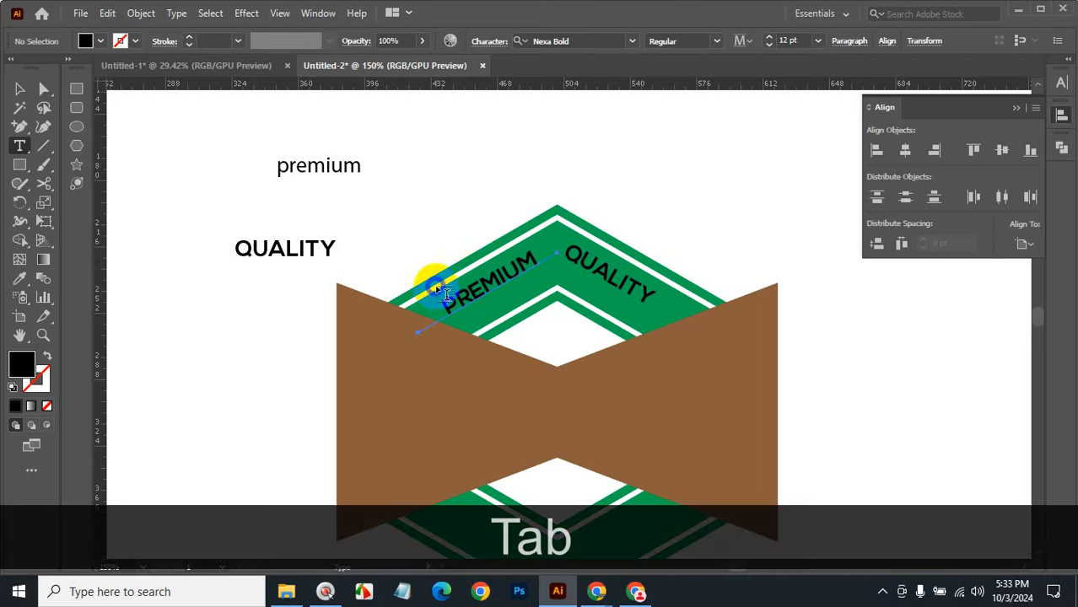
click(438, 284)
key(BackSpace)
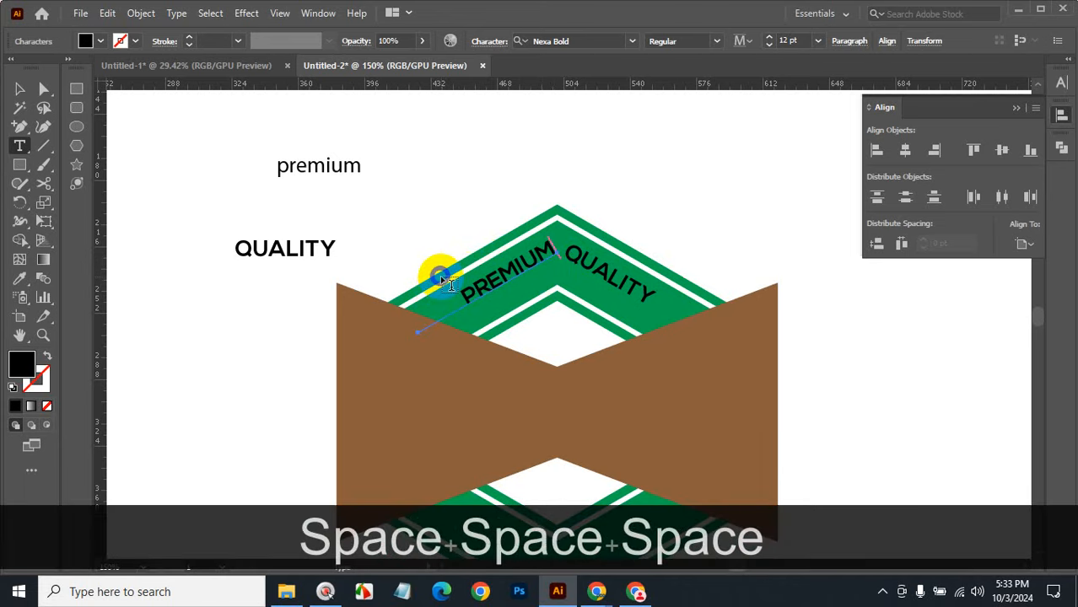
Step: Try inserting a space between the U and the final M of PREMIUM
key(ctrl+space)
click(567, 286)
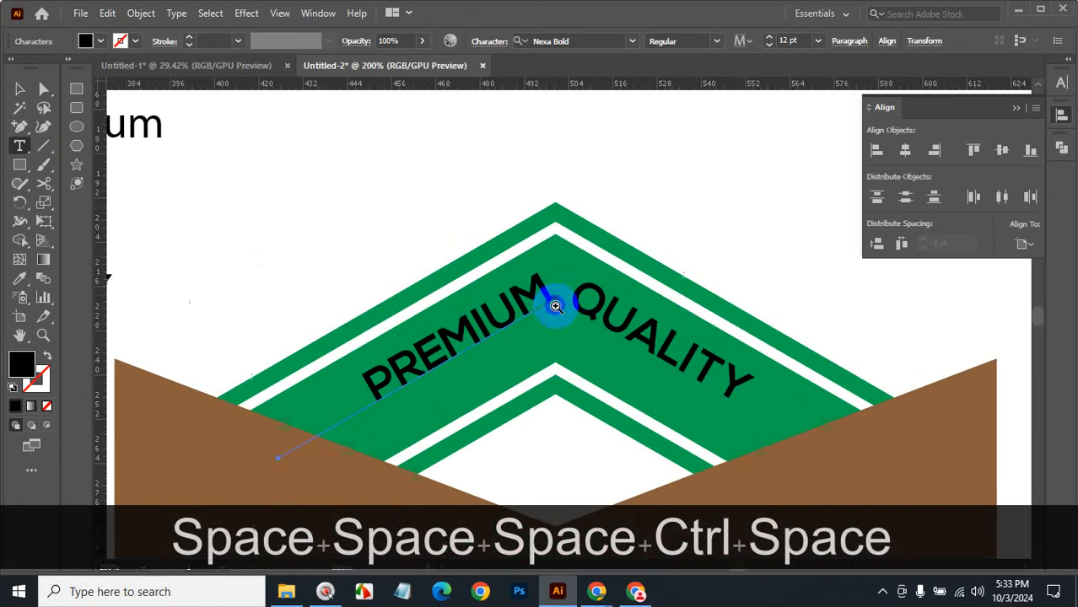
click(17, 93)
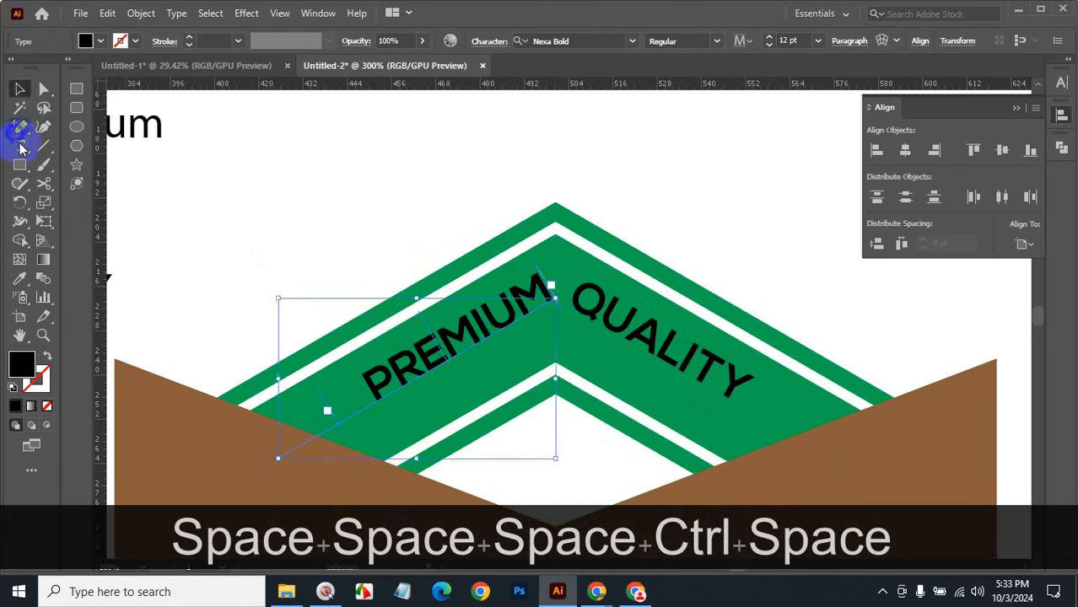
click(20, 145)
click(530, 313)
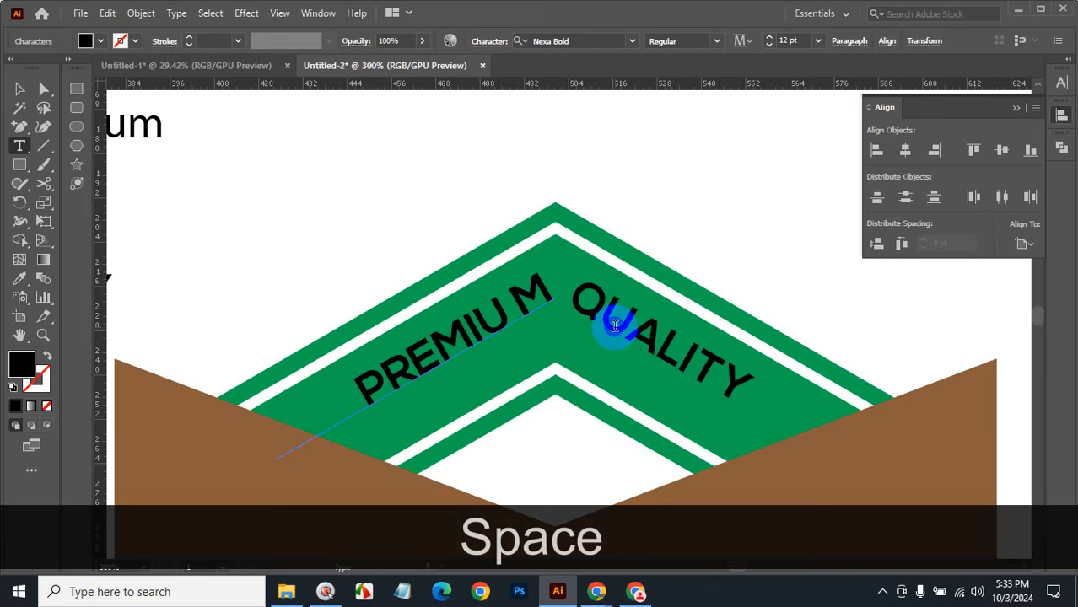
key(BackSpace)
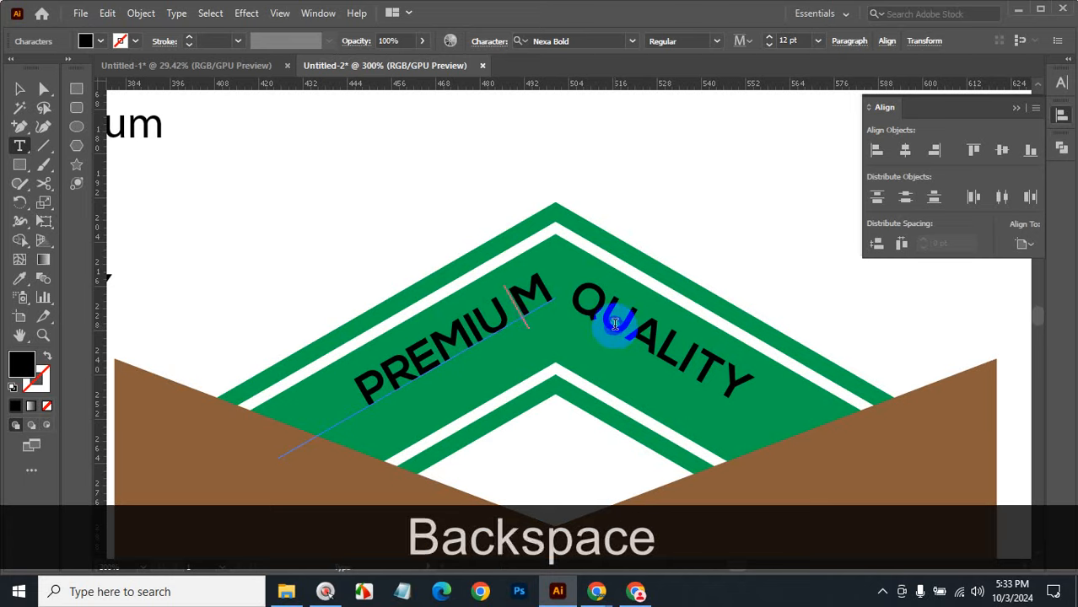
click(565, 316)
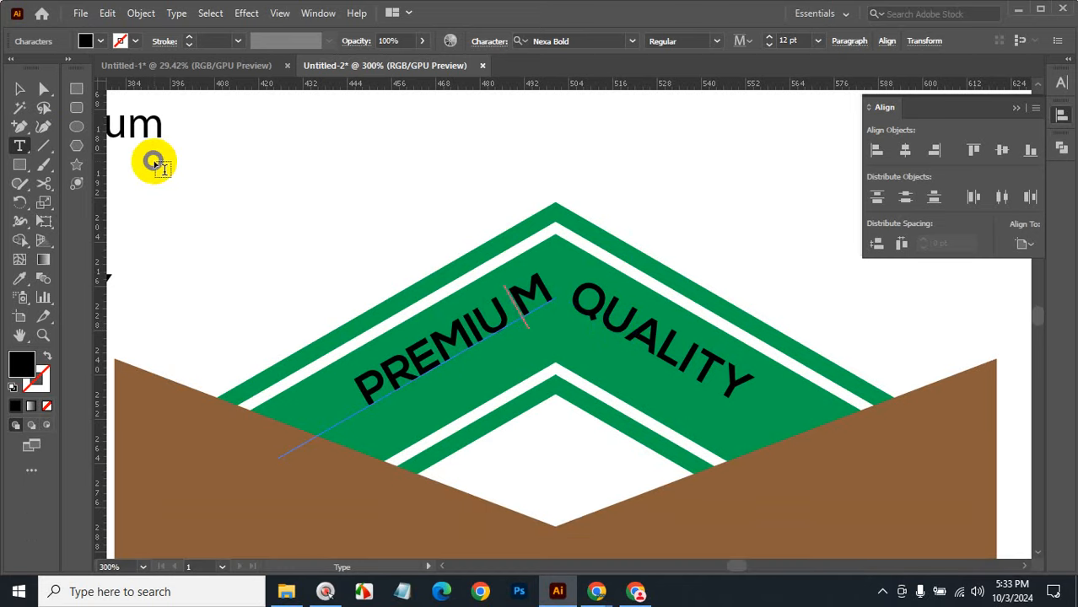
Step: Remove the extra space and the duplicate M so the path text reads PREMIUM again
key(Left)
text(M)
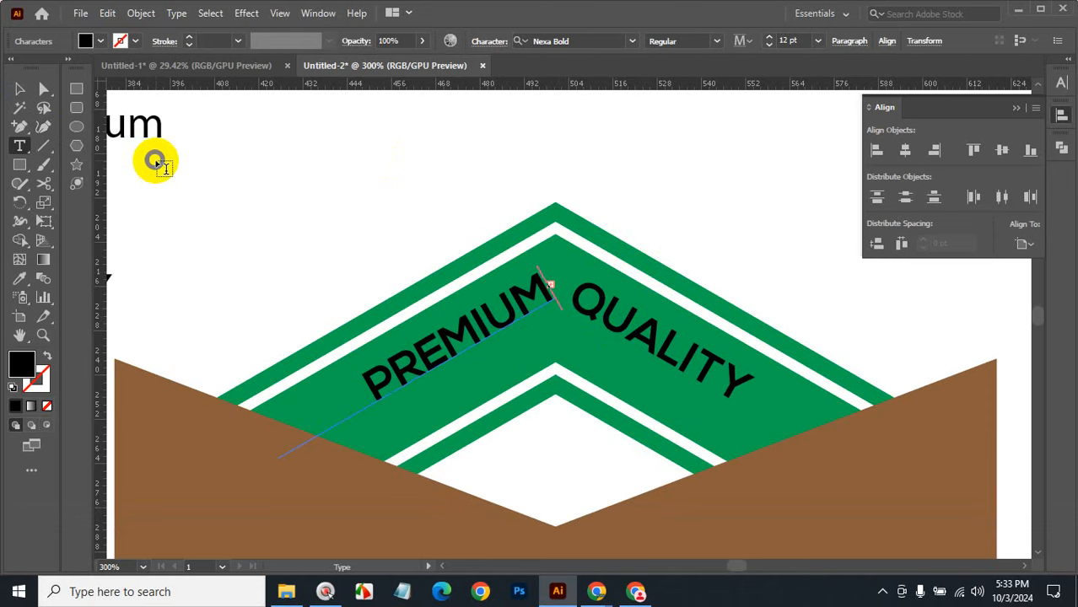
key(Right)
key(BackSpace)
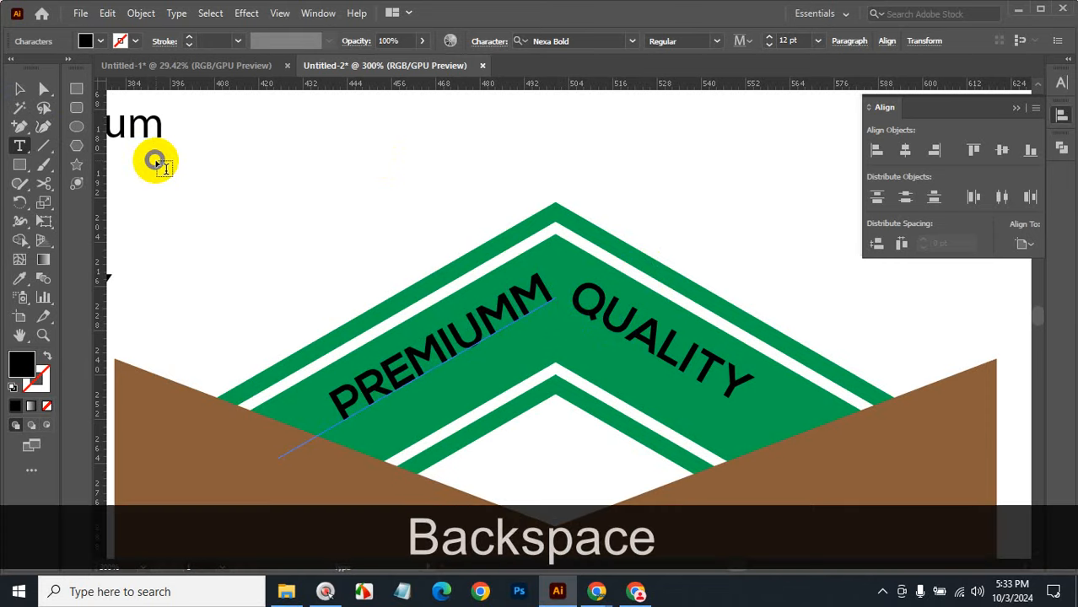
key(Right)
key(BackSpace)
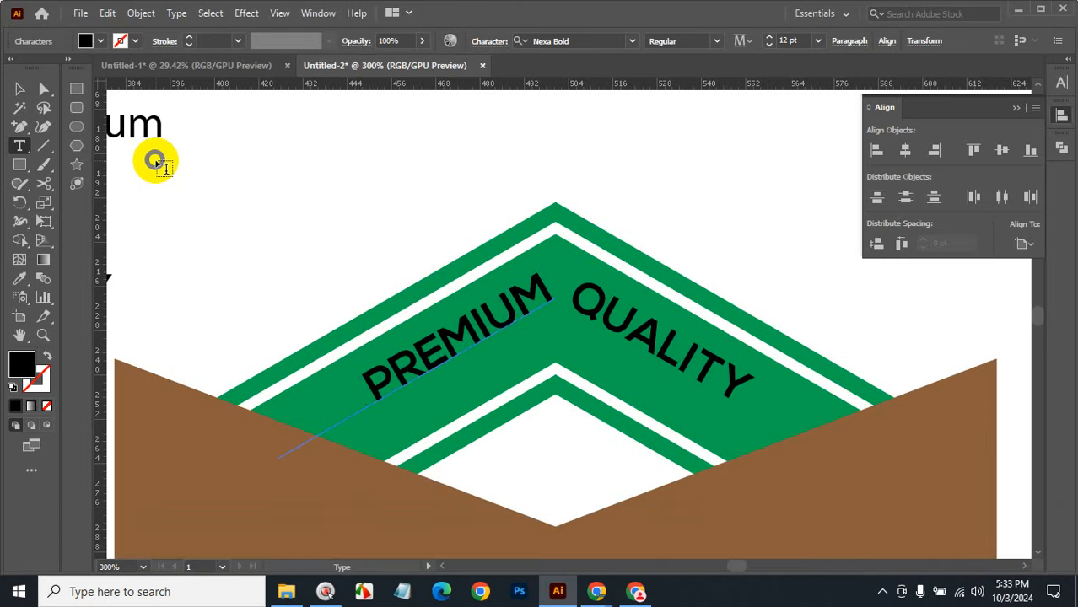
Step: Slide the PREMIUM text slightly down its path to leave a gap at the hexagon's apex, and deselect it
click(20, 88)
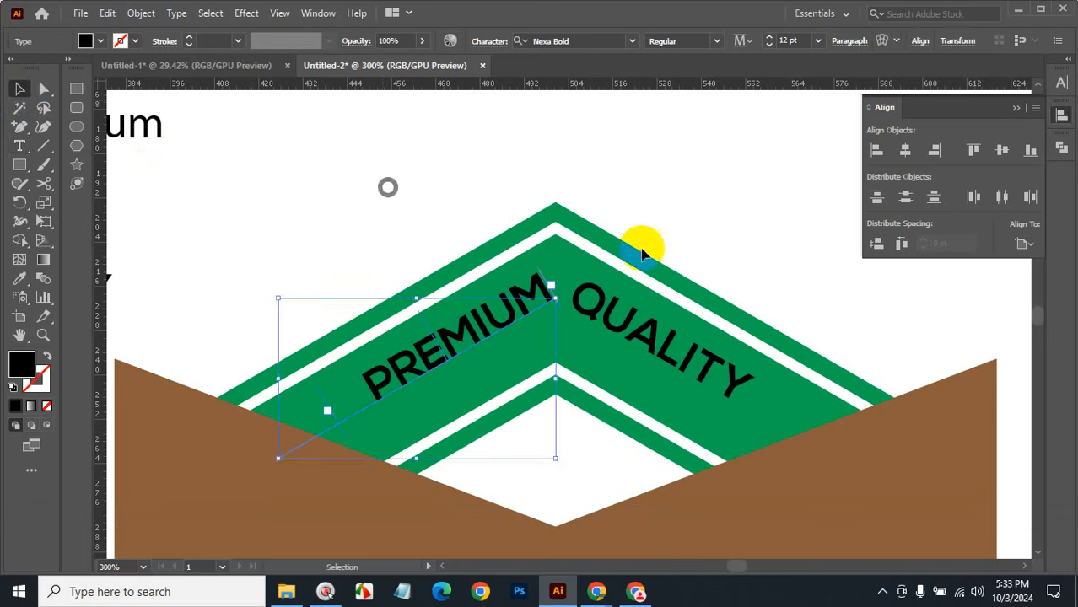
click(668, 226)
click(445, 342)
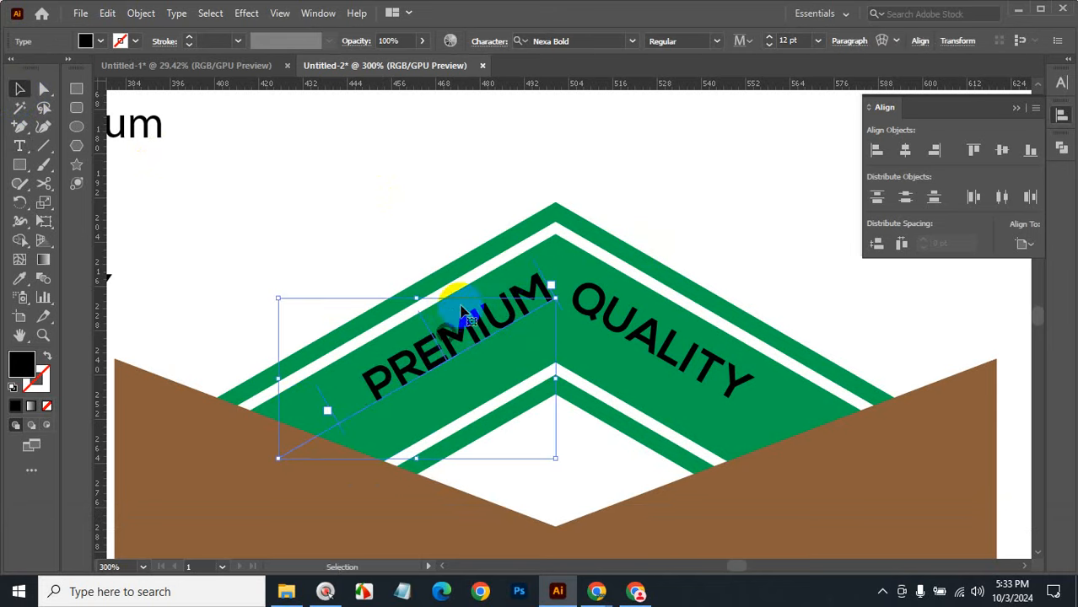
click(327, 399)
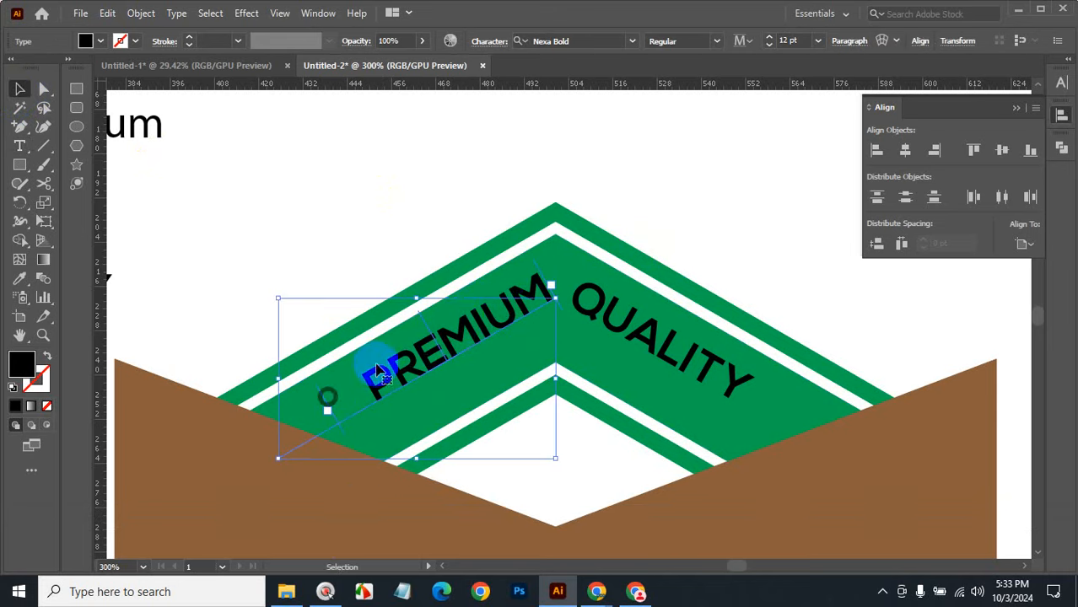
click(540, 270)
drag(540, 270, 526, 279)
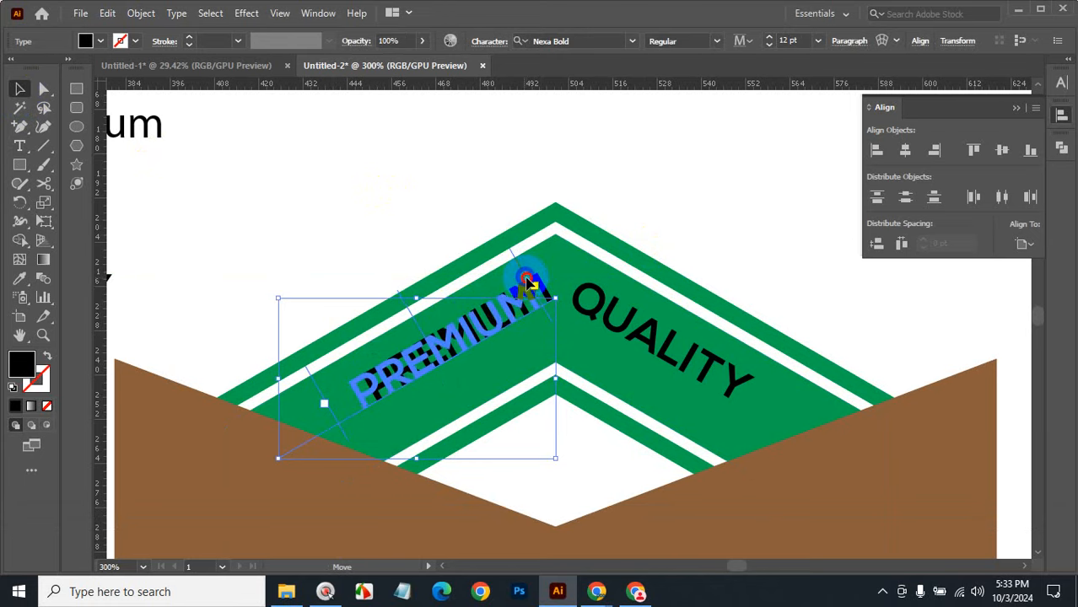
drag(526, 281, 521, 284)
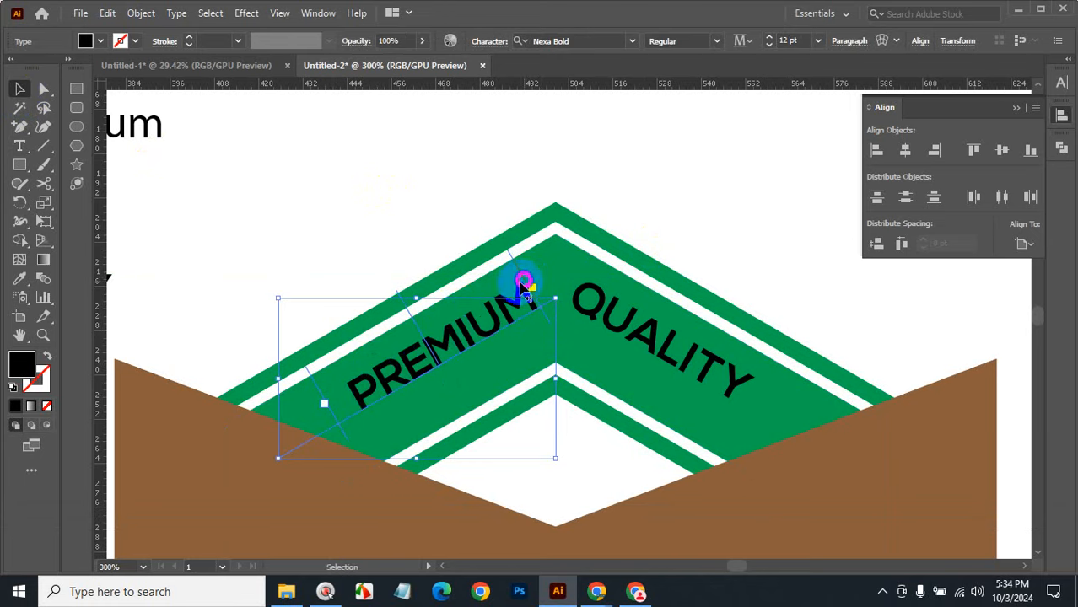
click(425, 201)
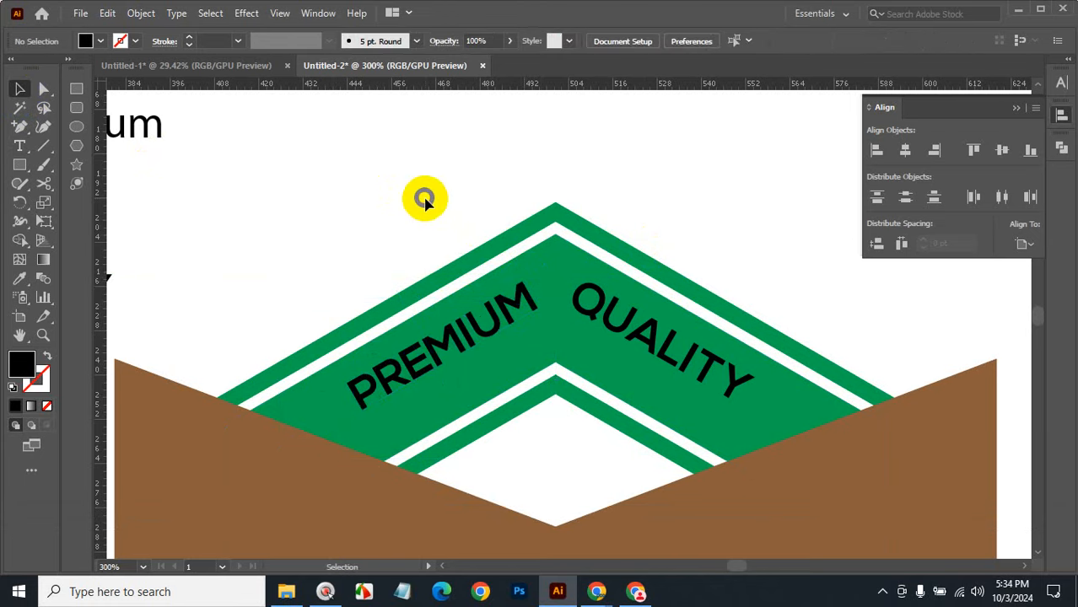
click(518, 308)
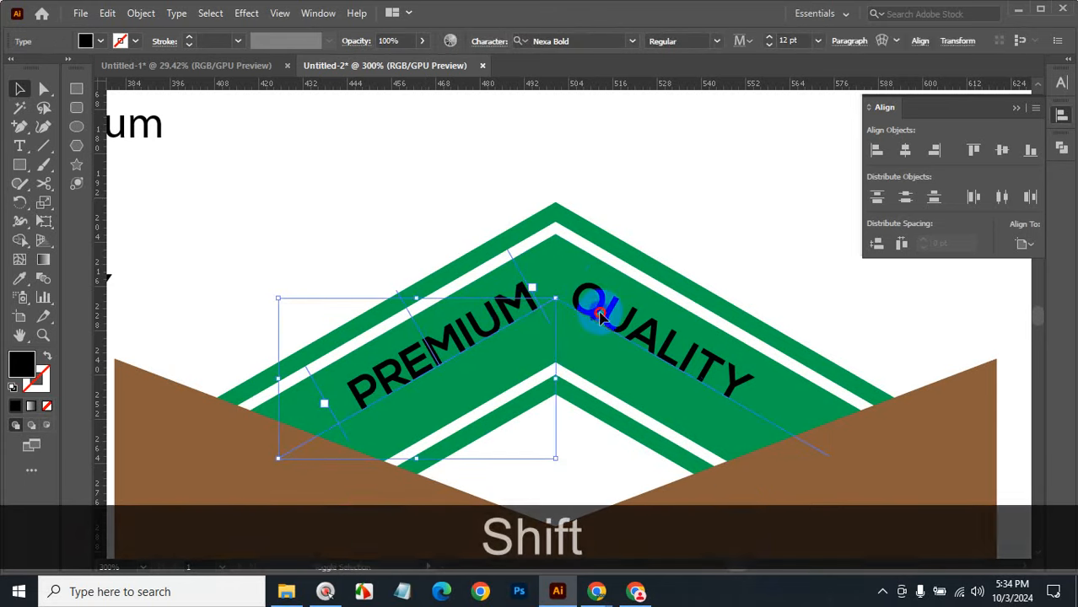
shift+click(600, 315)
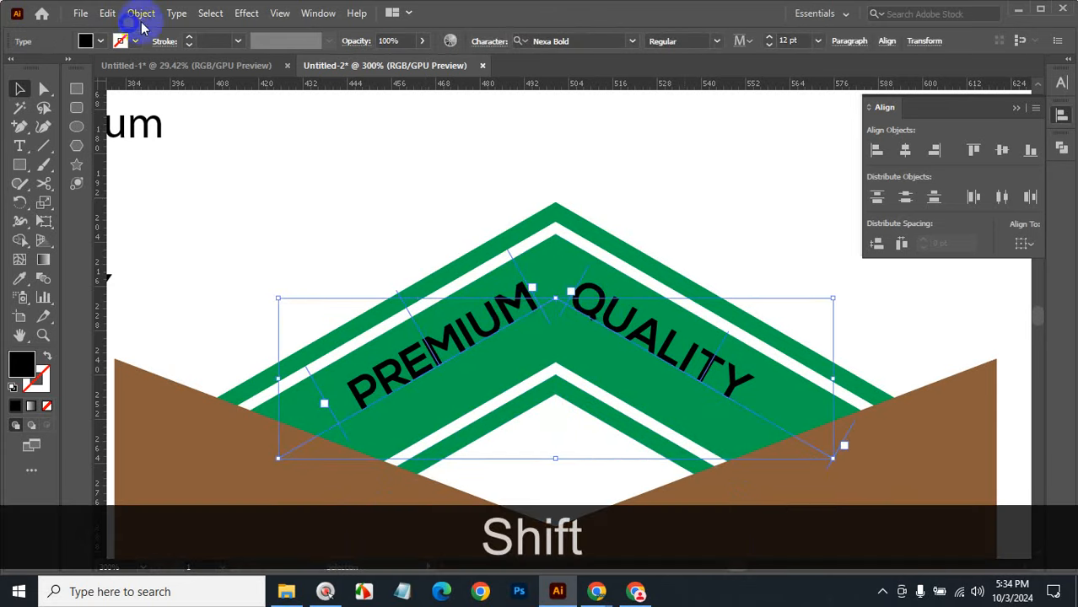
click(176, 15)
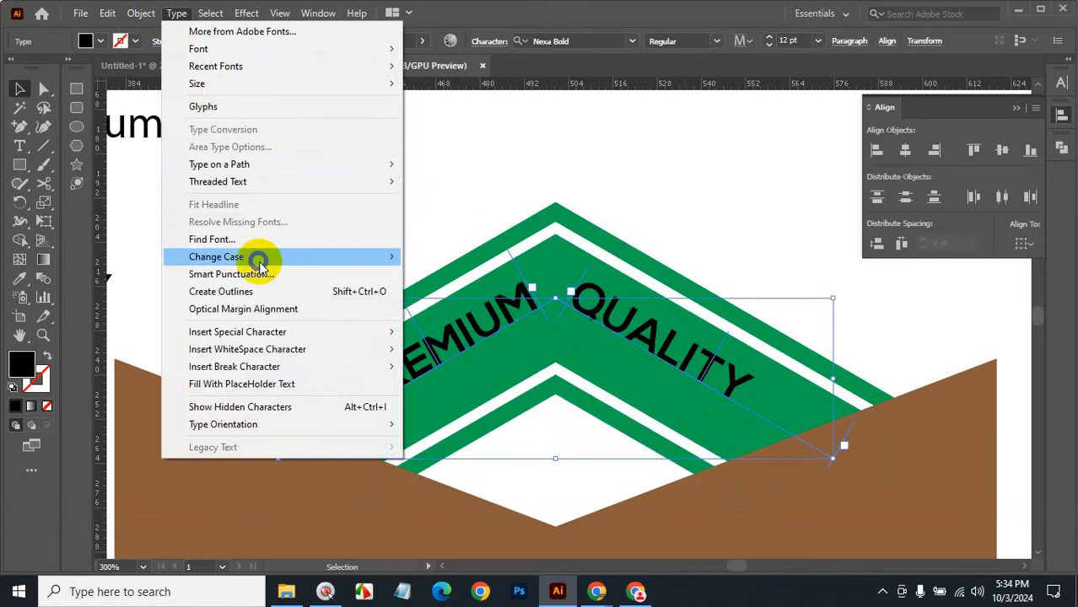
mouse_move(259, 262)
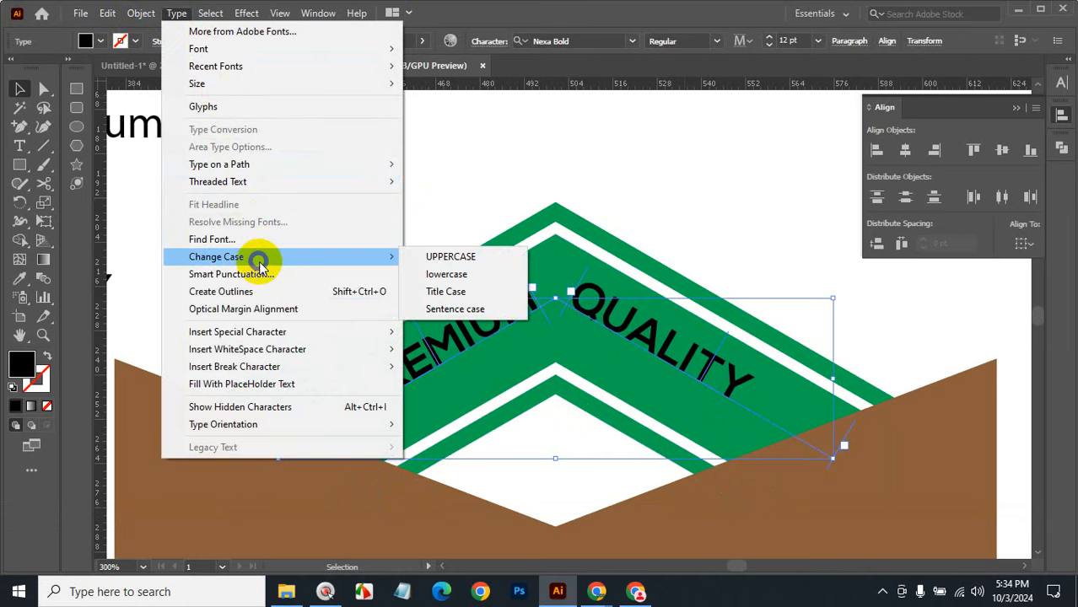
click(570, 156)
Step: Set the PREMIUM path text's Align to Path option to Center, with the preview on
click(502, 295)
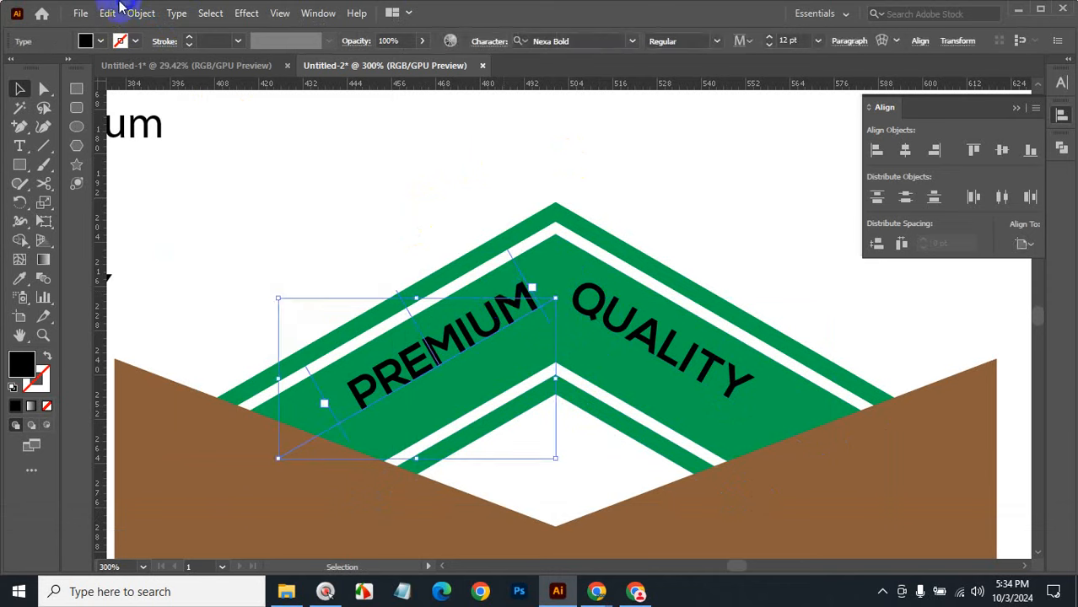
click(175, 12)
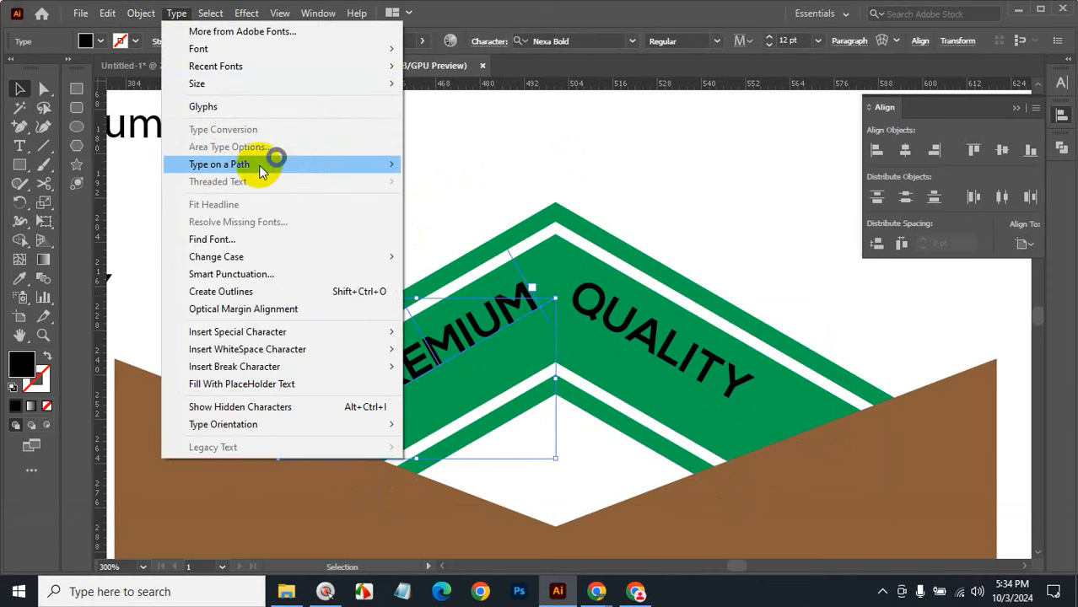
mouse_move(253, 164)
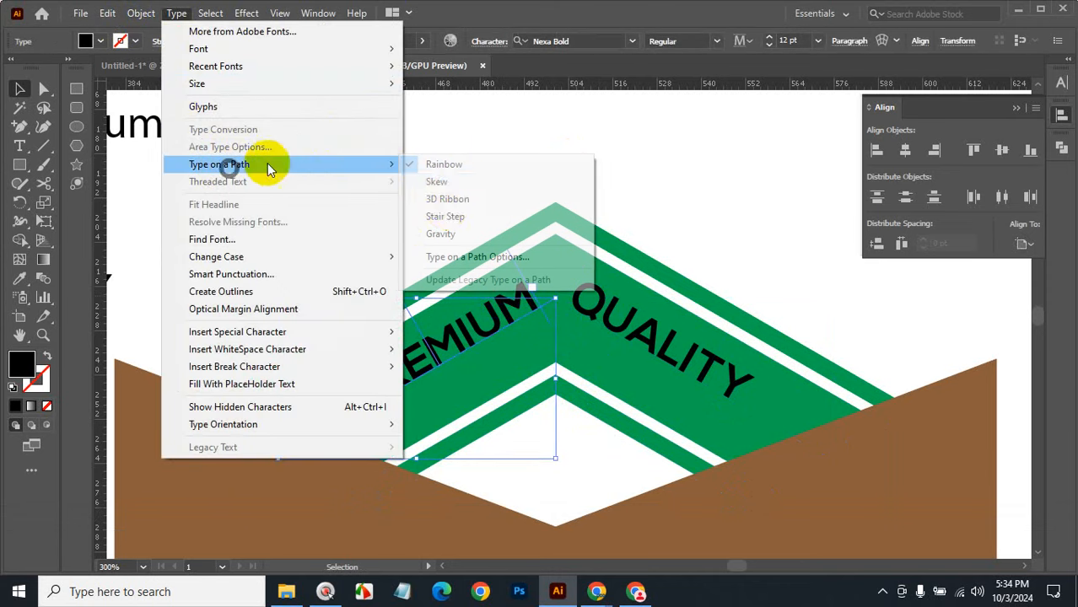
click(449, 256)
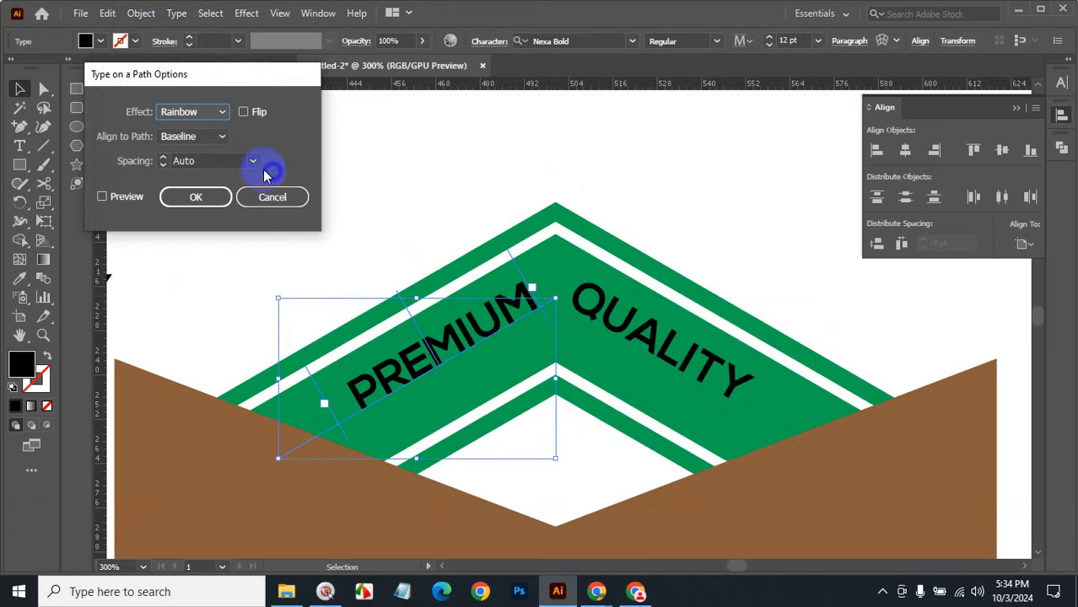
click(221, 137)
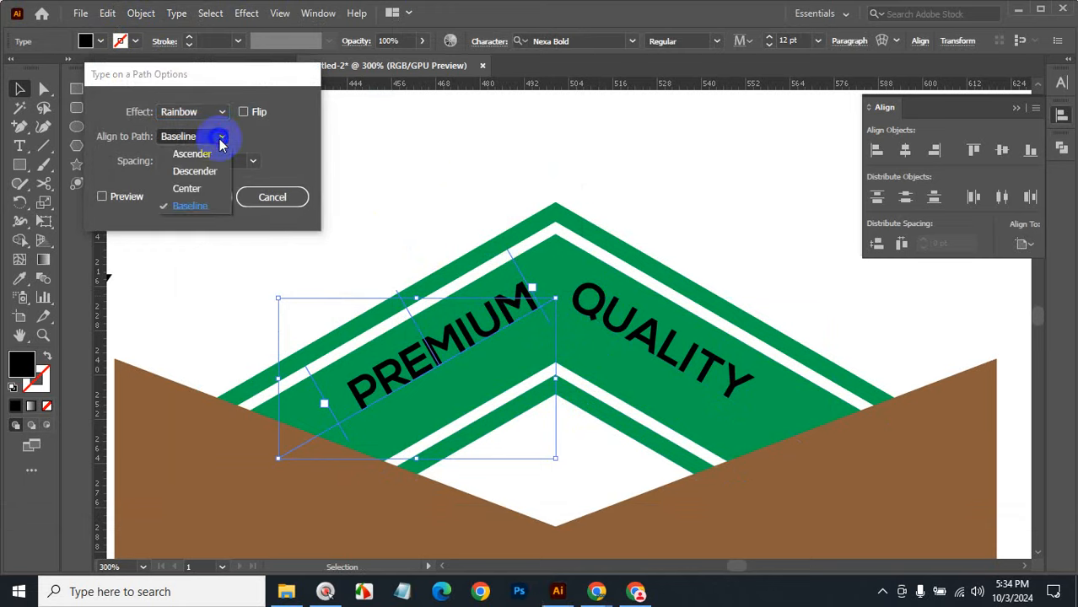
click(203, 188)
click(114, 206)
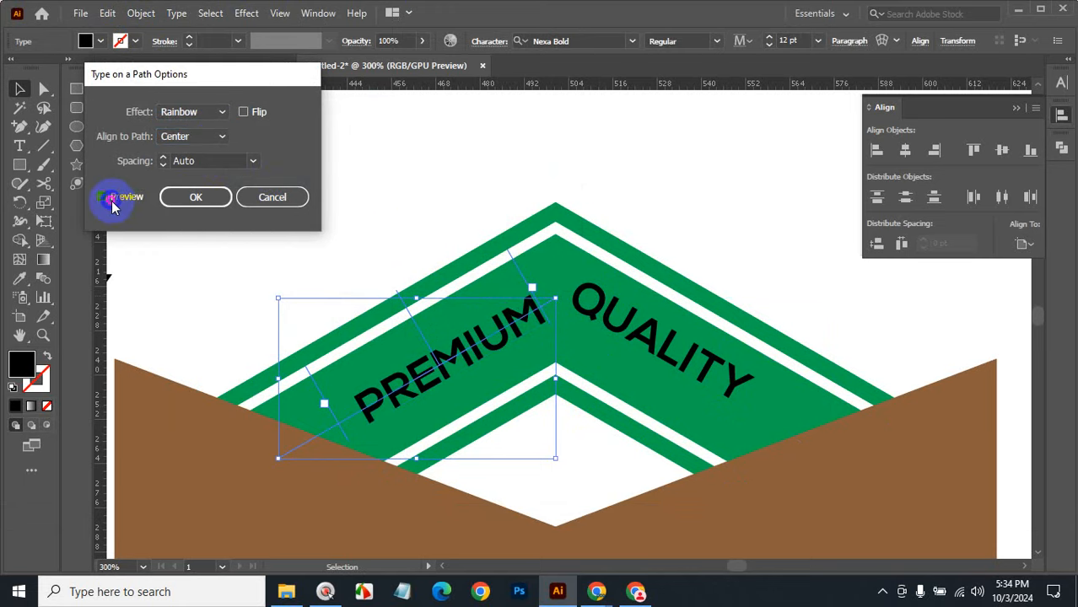
click(199, 198)
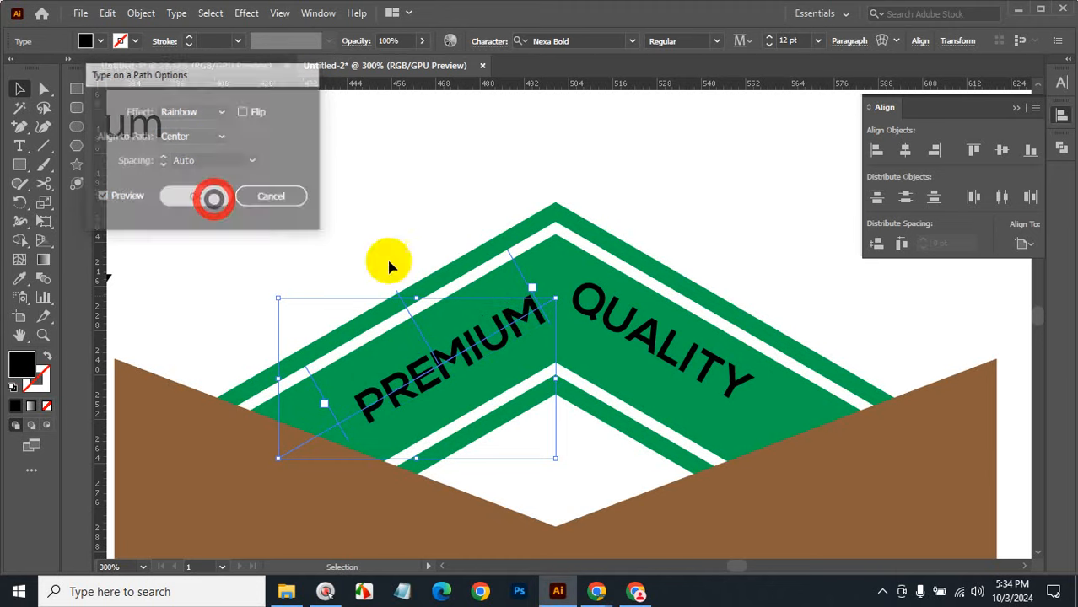
Step: Set the QUALITY path text's Align to Path option to Center with the preview on, and deselect it
click(618, 337)
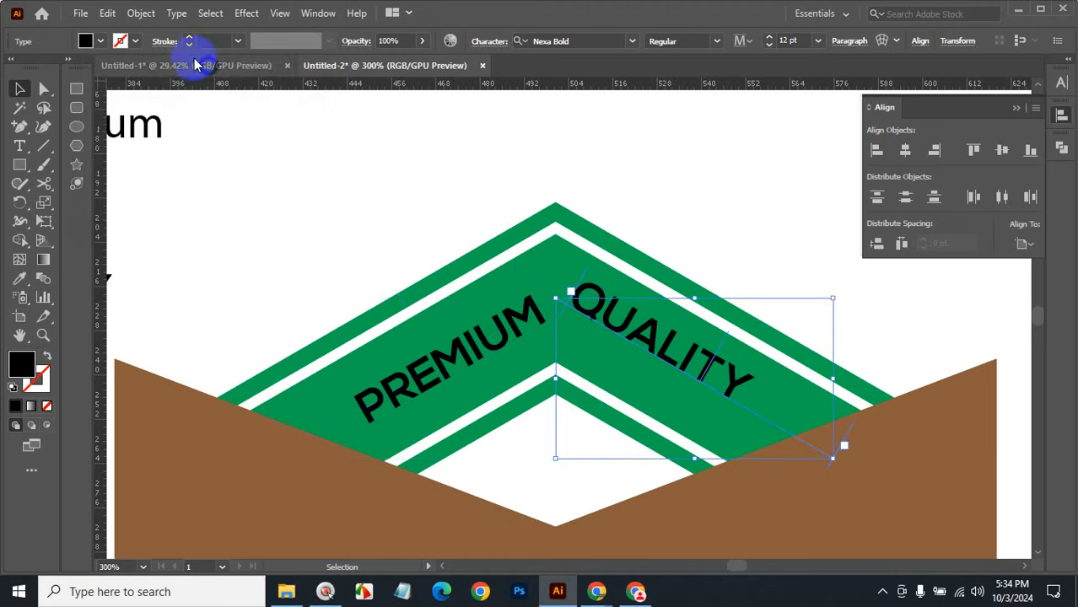
click(176, 12)
mouse_move(253, 164)
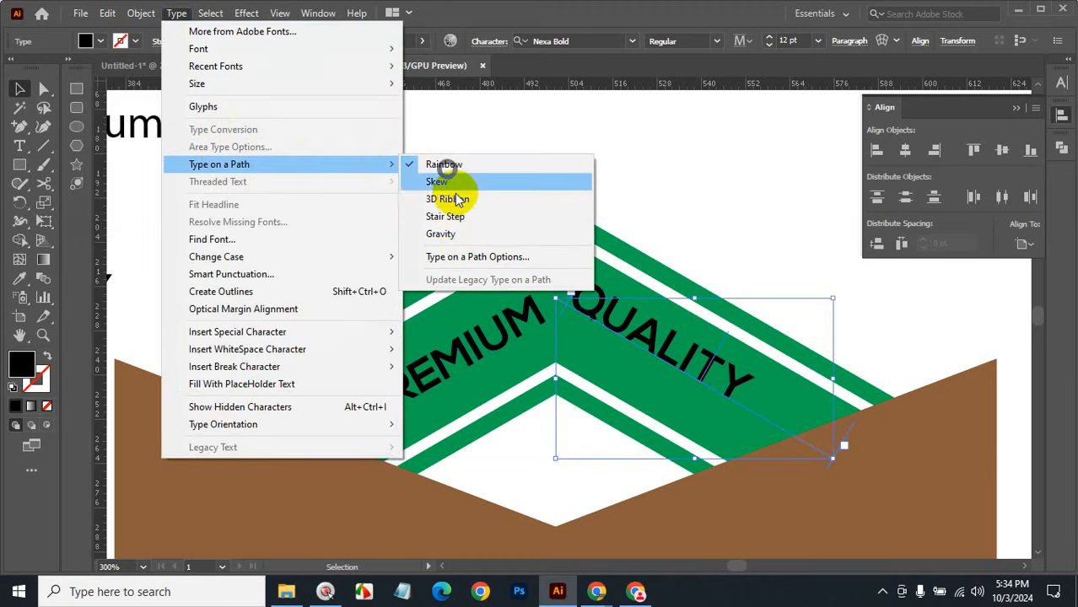
click(461, 258)
click(218, 136)
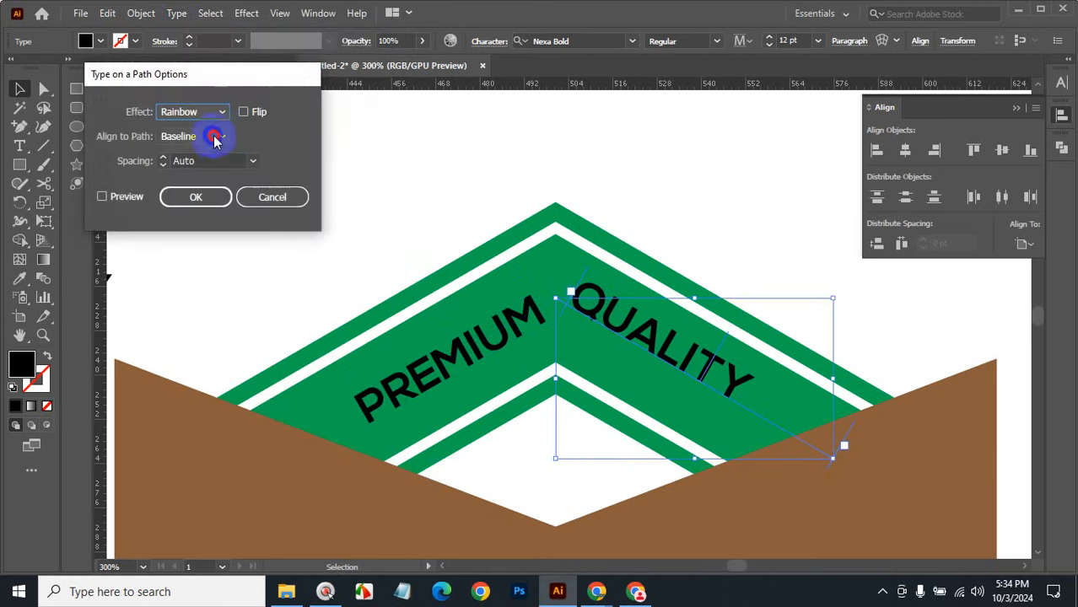
click(202, 188)
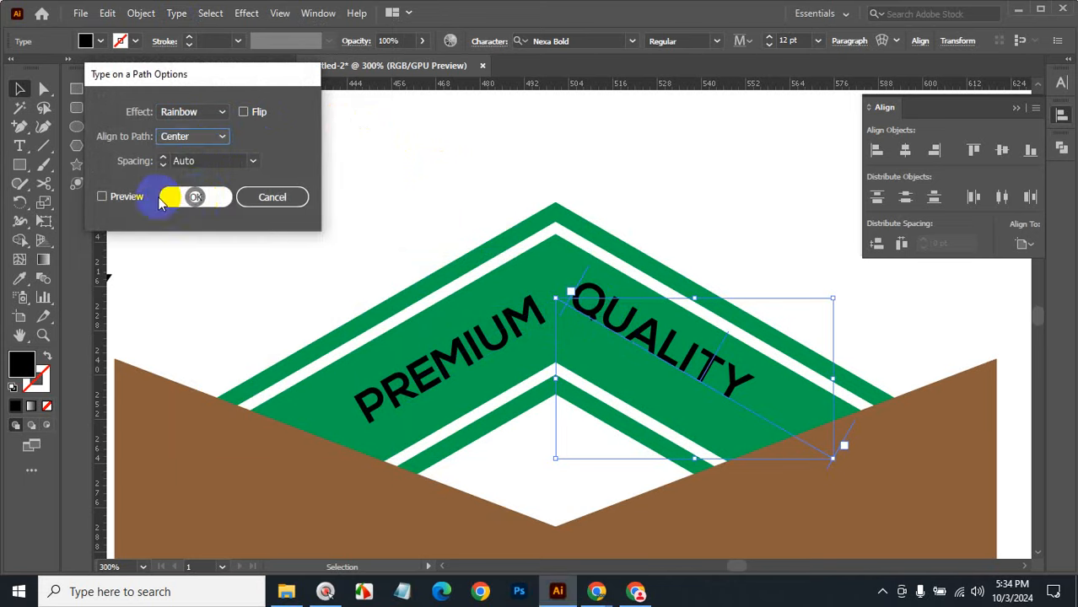
click(122, 202)
click(195, 197)
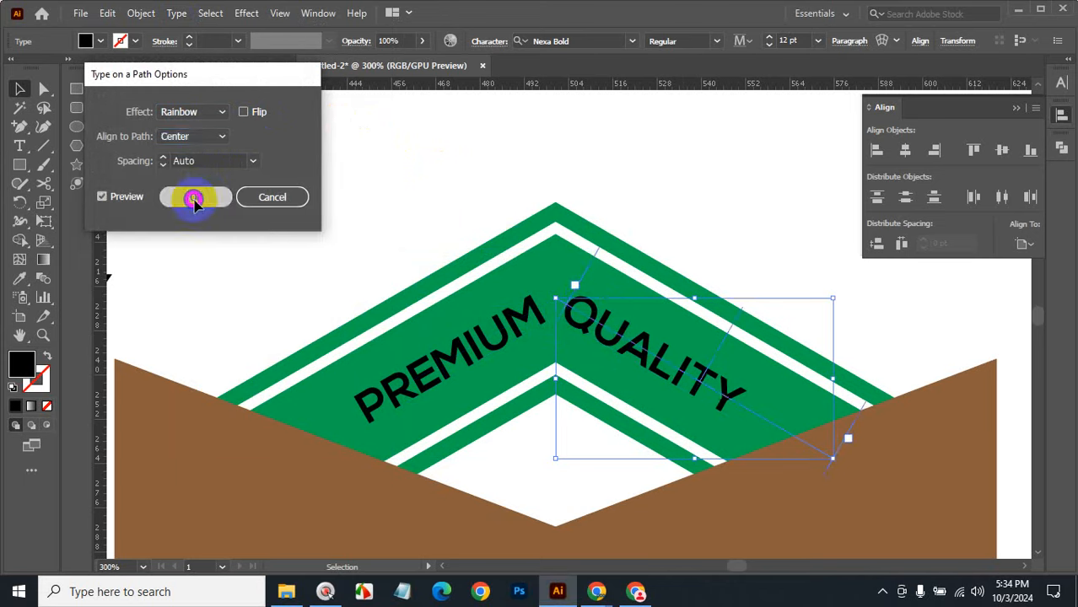
click(682, 154)
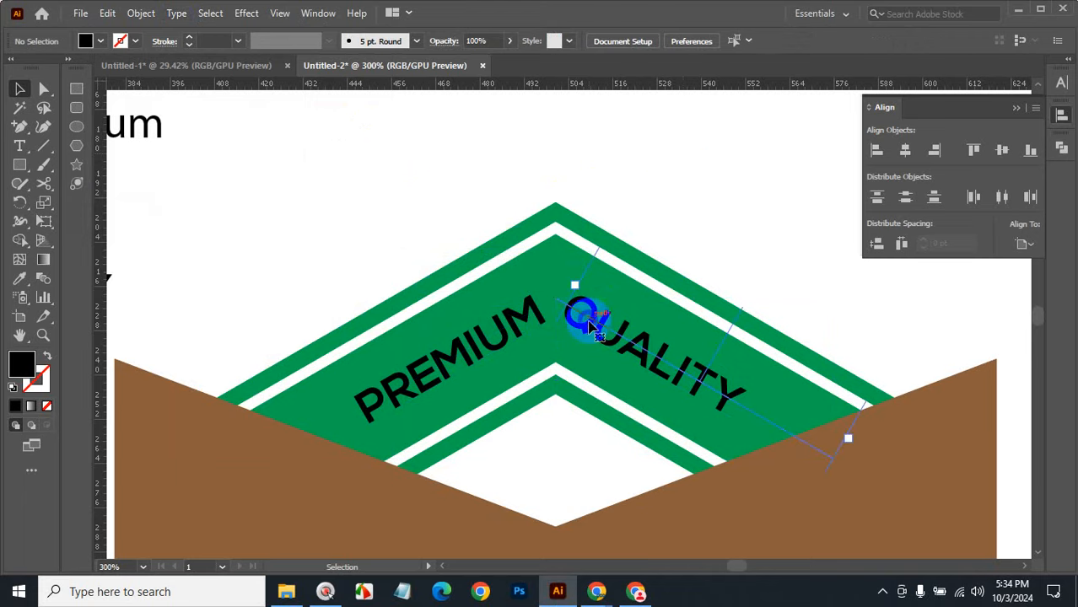
Step: Slide the QUALITY text slightly down its path, away from the hexagon's apex, and deselect it
click(578, 310)
drag(588, 277, 594, 275)
click(684, 191)
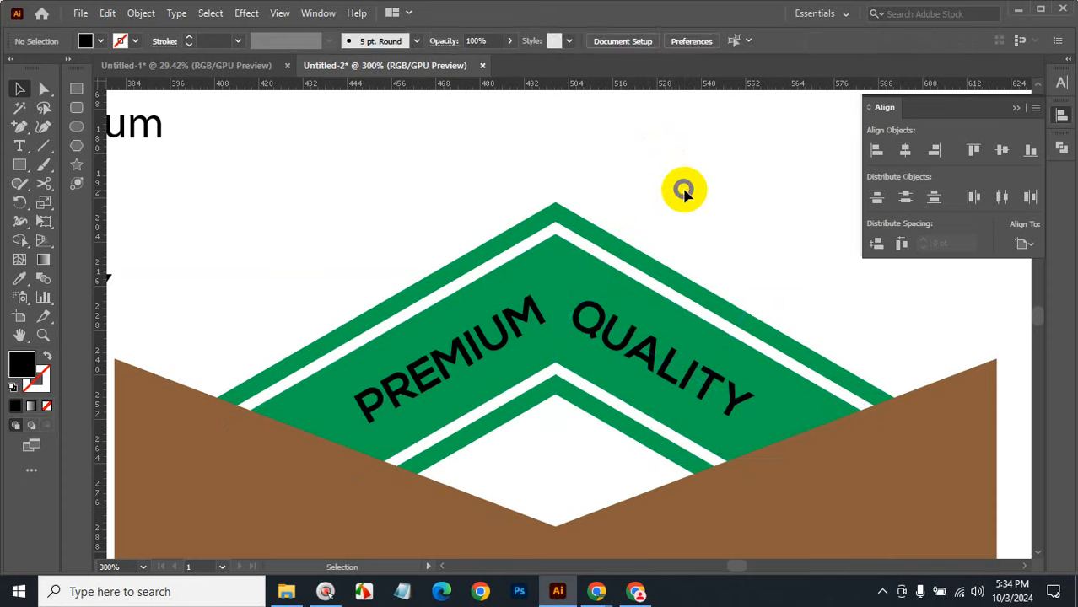
Step: Compare the badge with the VINTAGE LOGO reference, examining the spacing of its lettering, the banner outline and the tagline area
click(541, 308)
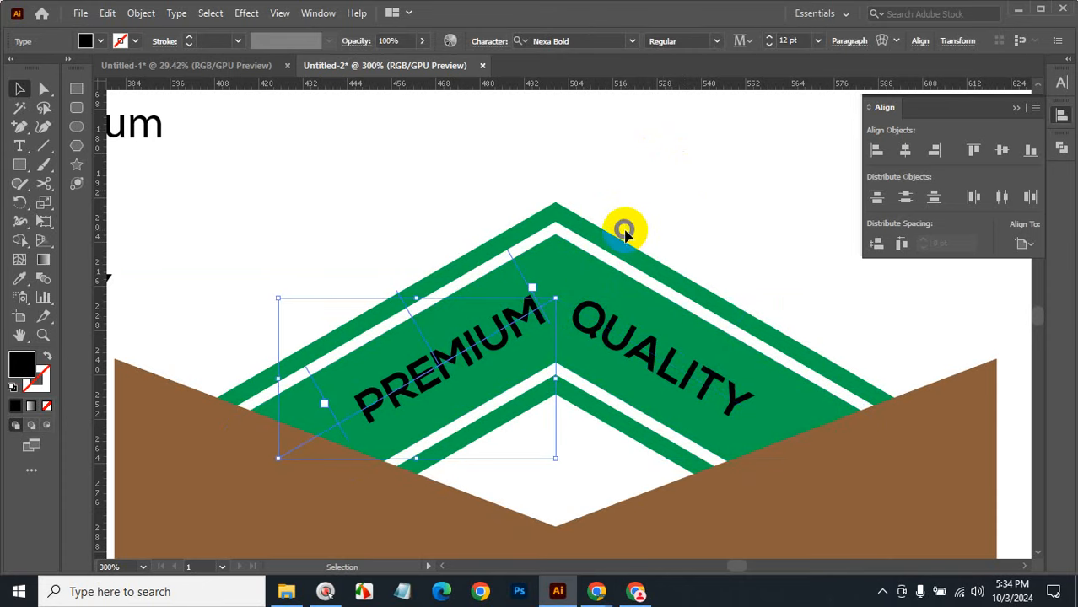
ctrl+alt+click(577, 245)
ctrl+alt+click(584, 253)
ctrl+alt+click(603, 256)
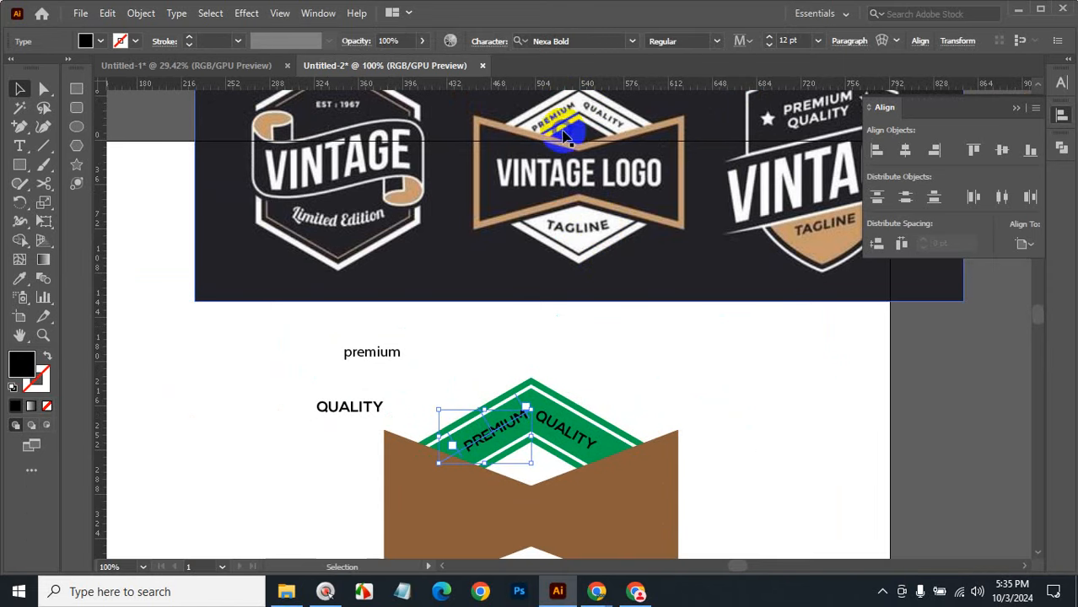
key(ctrl+space)
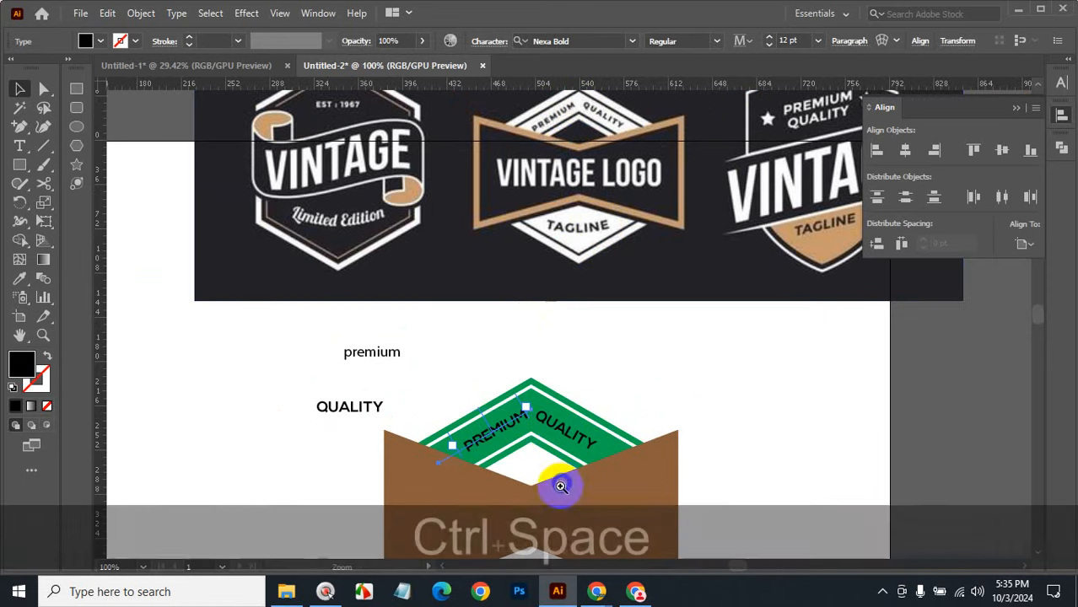
click(561, 486)
click(548, 361)
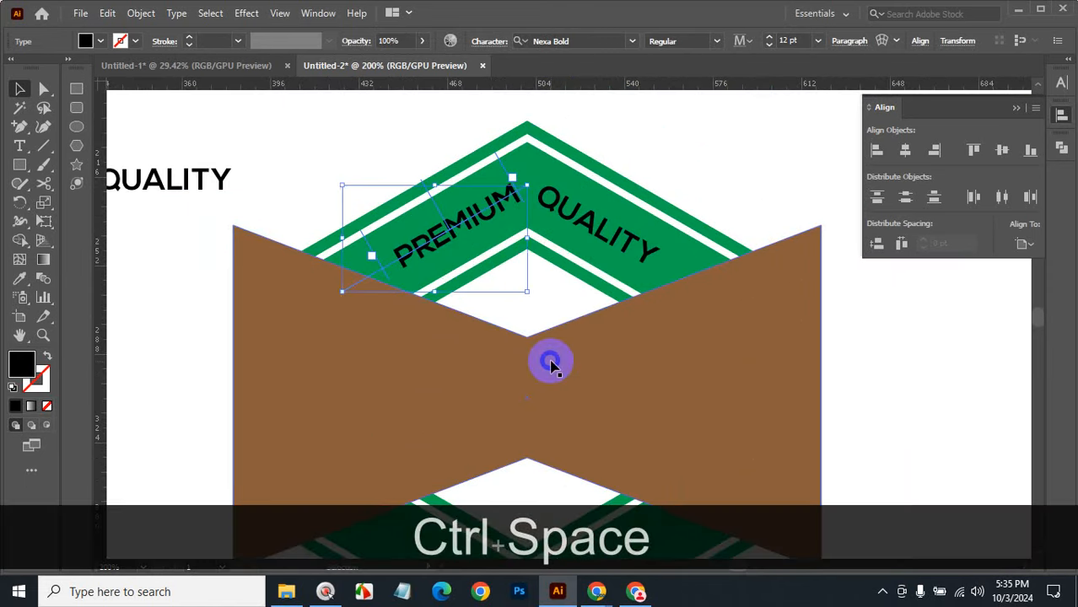
click(170, 226)
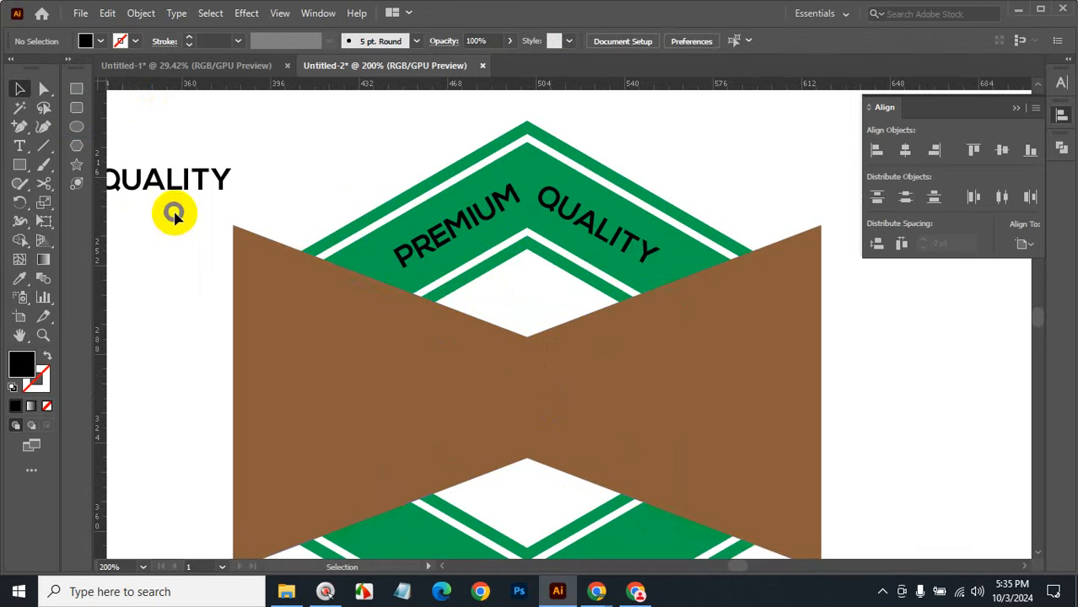
scroll(601, 324, up, 5)
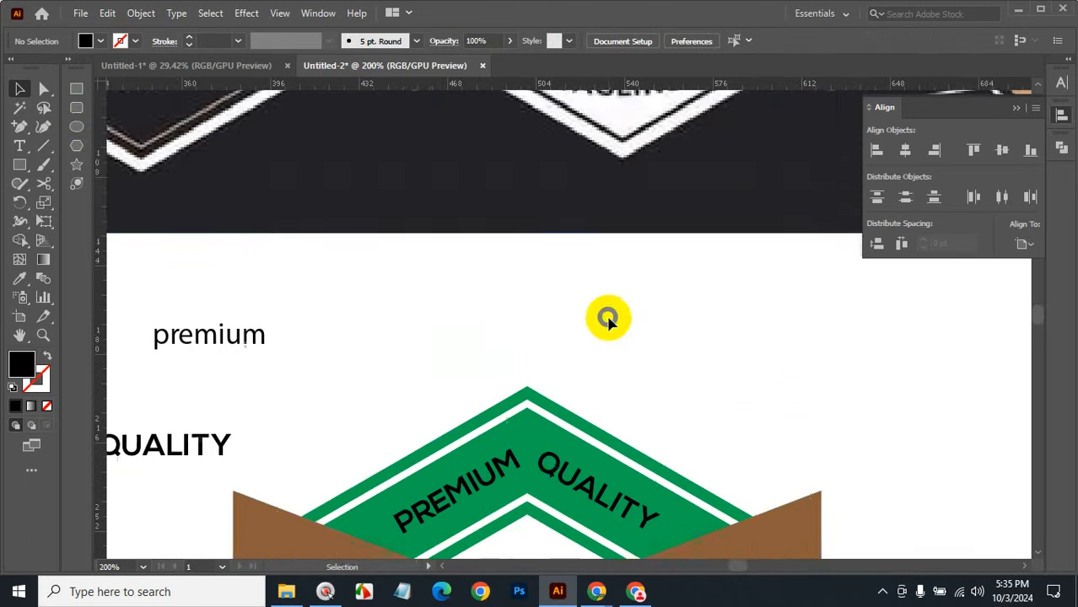
scroll(608, 319, up, 6)
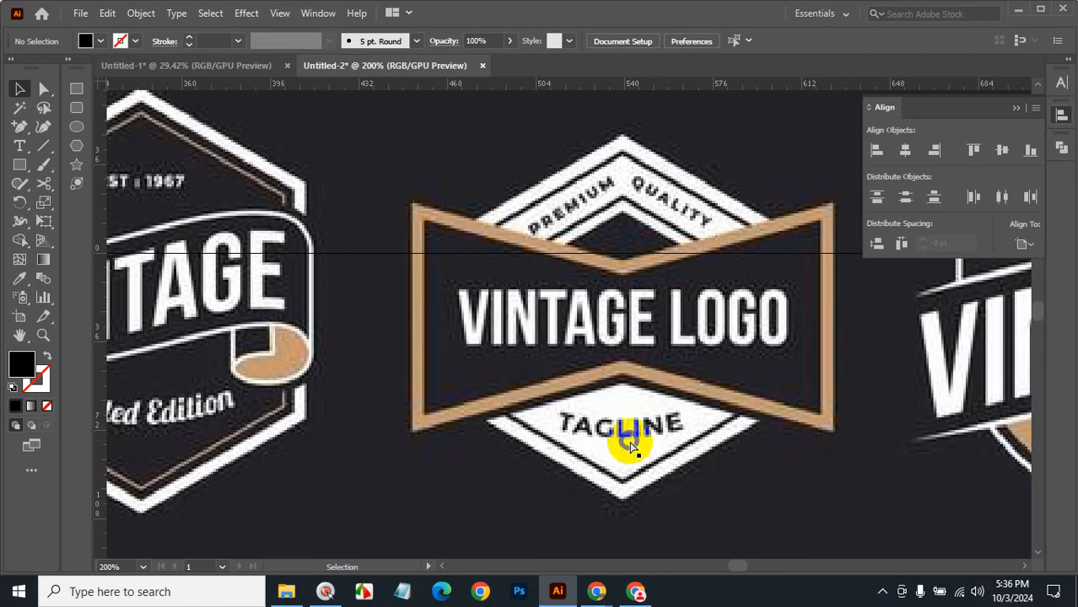
ctrl+alt+space+click(607, 404)
ctrl+alt+space+click(582, 364)
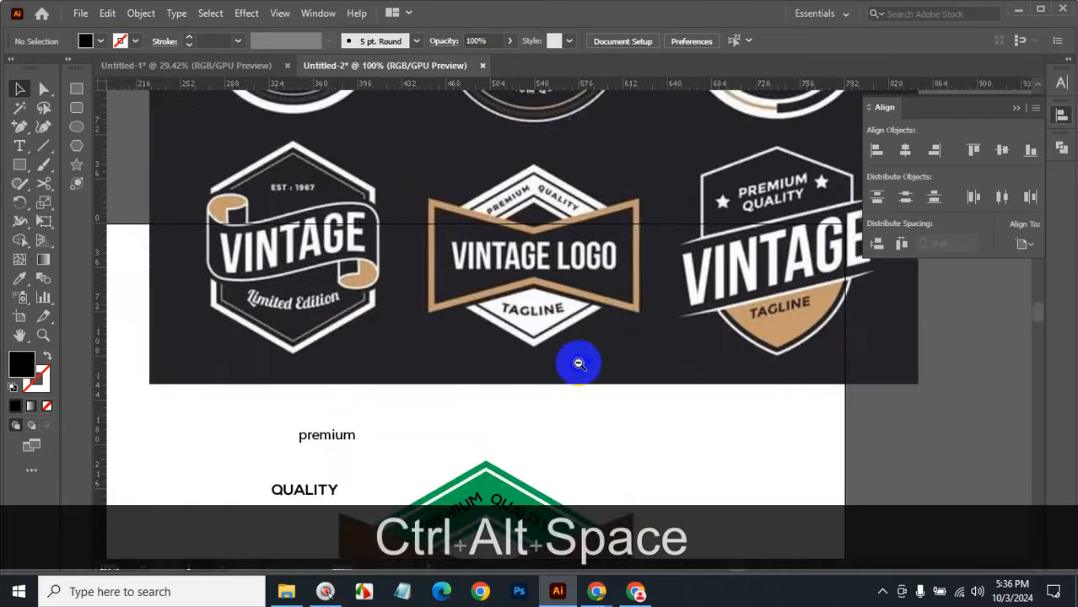
ctrl+alt+space+click(579, 363)
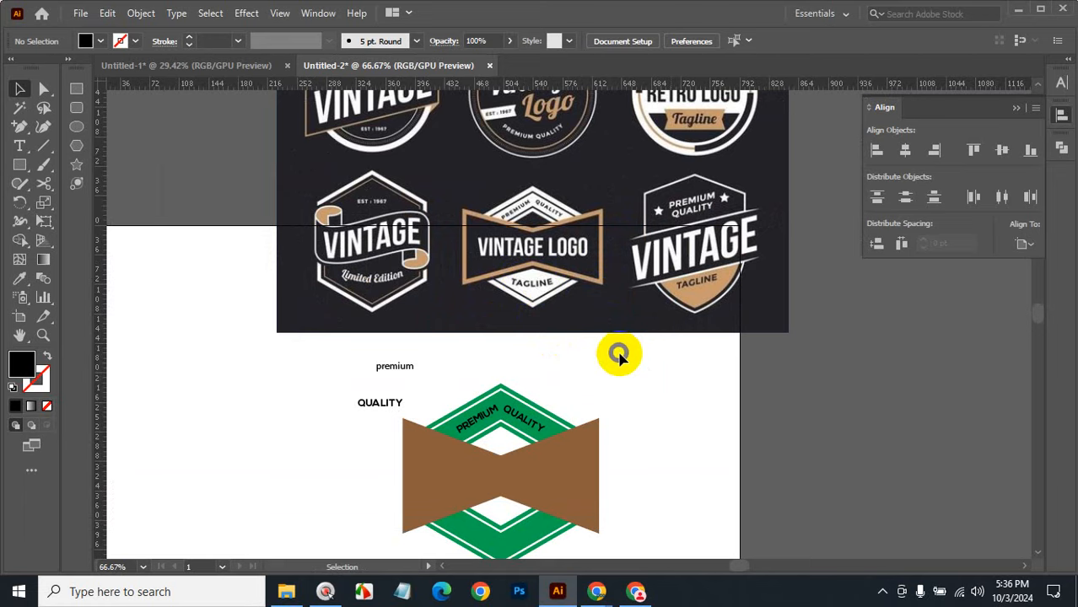
click(520, 270)
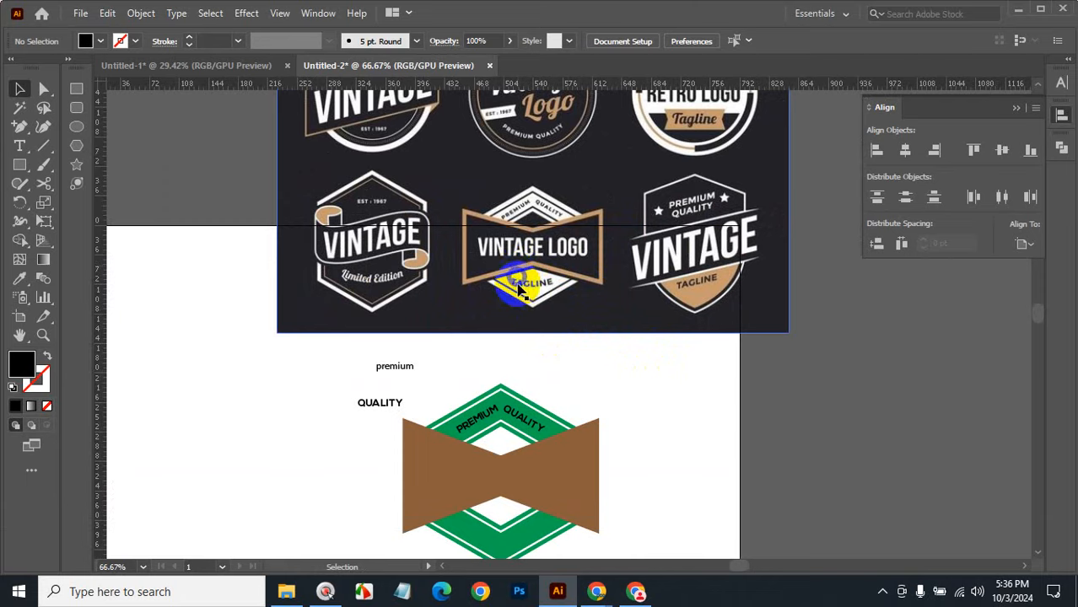
click(614, 375)
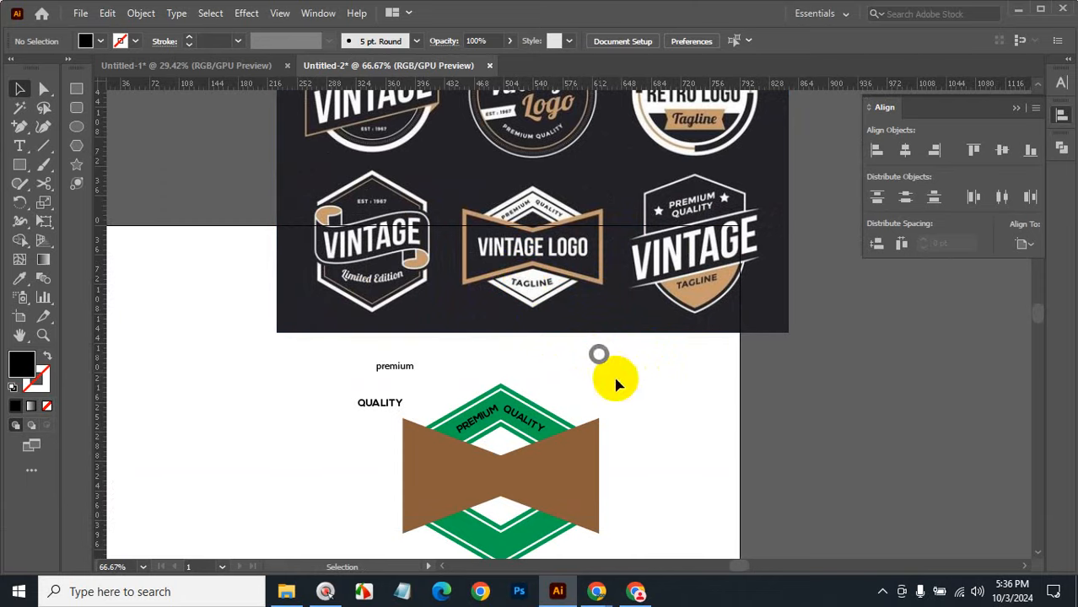
Step: Copy the brown banner shape and paste the duplicate directly behind the original
key(ctrl+space)
click(595, 413)
click(636, 377)
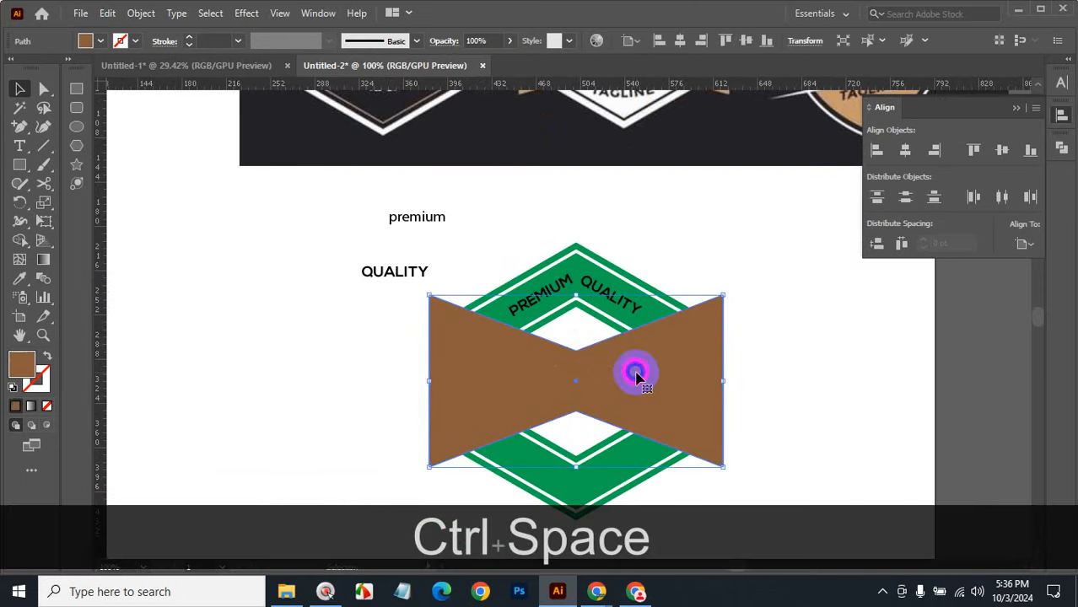
scroll(636, 378, up, 2)
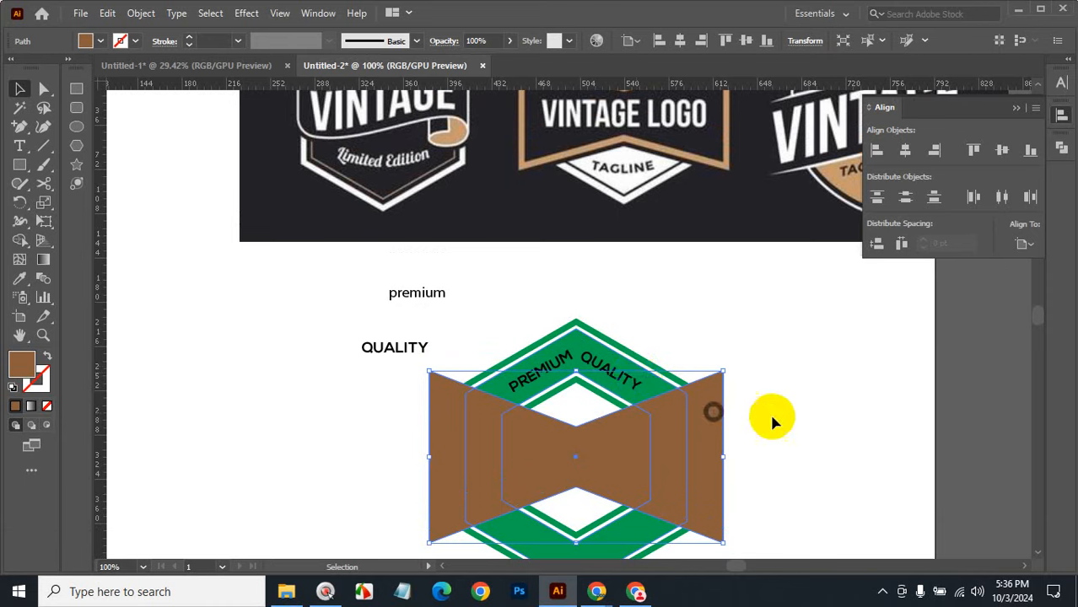
key(ctrl+c)
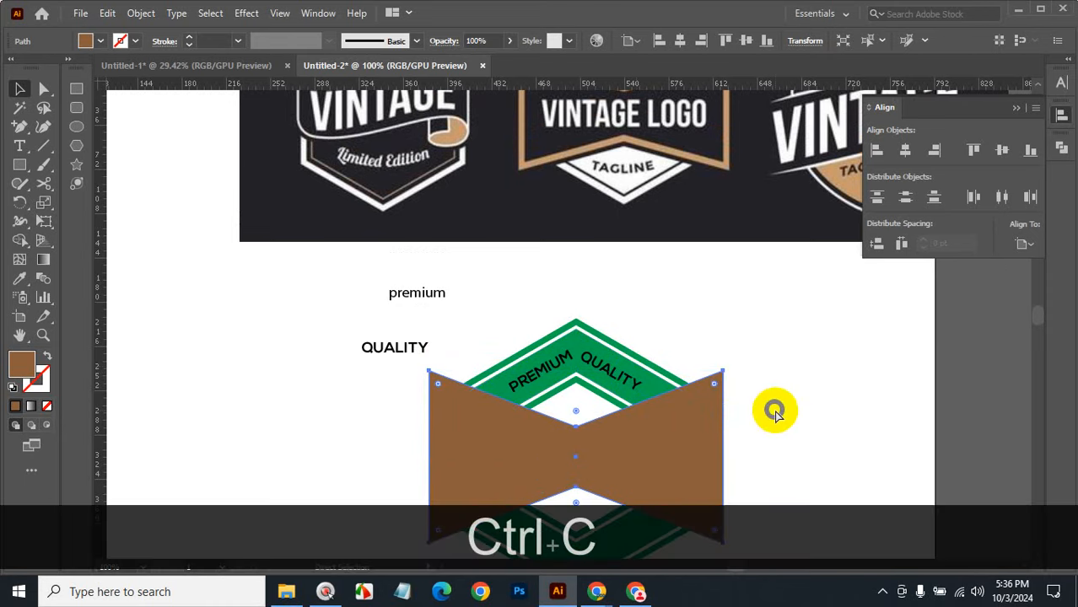
key(ctrl+b)
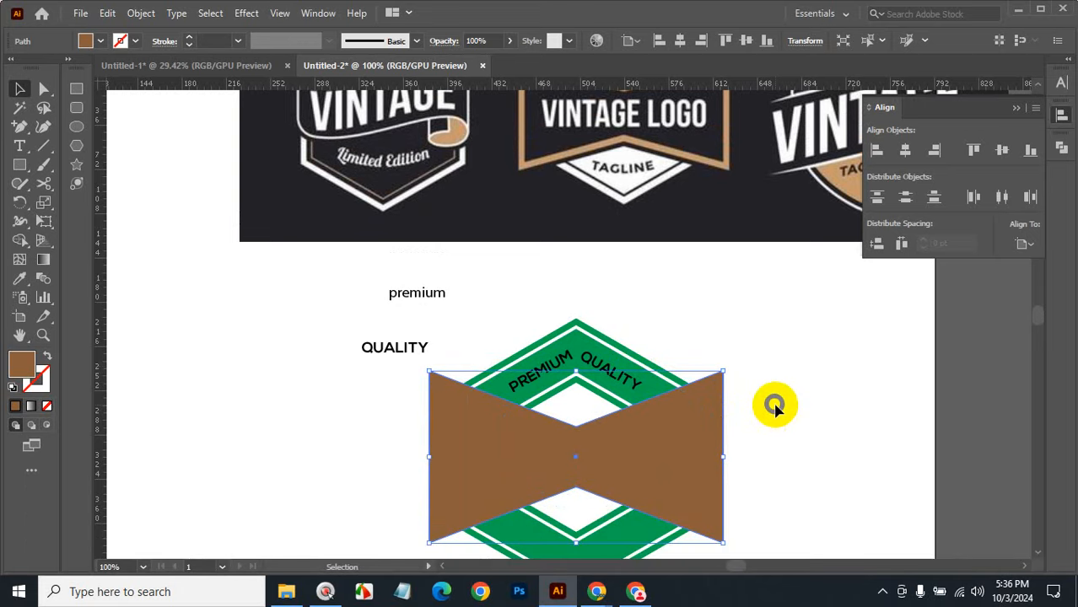
Step: Nudge the duplicate banner straight down by five increments so it is offset from the original
scroll(774, 407, down, 1)
scroll(774, 407, down, 1)
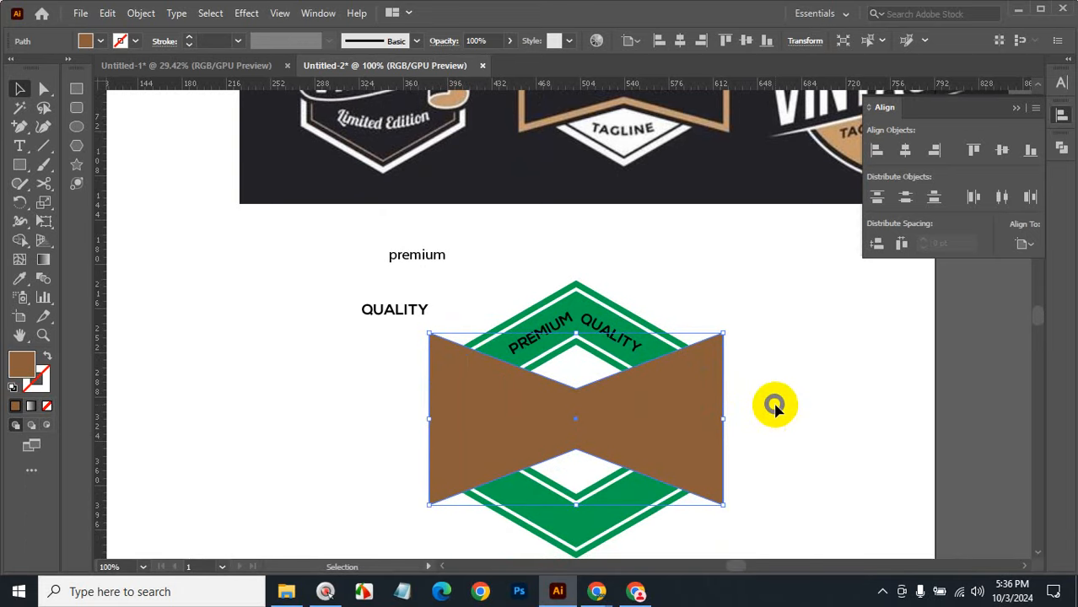
key(Down)
key(Down)
key(Down)
key(Down)
key(Down)
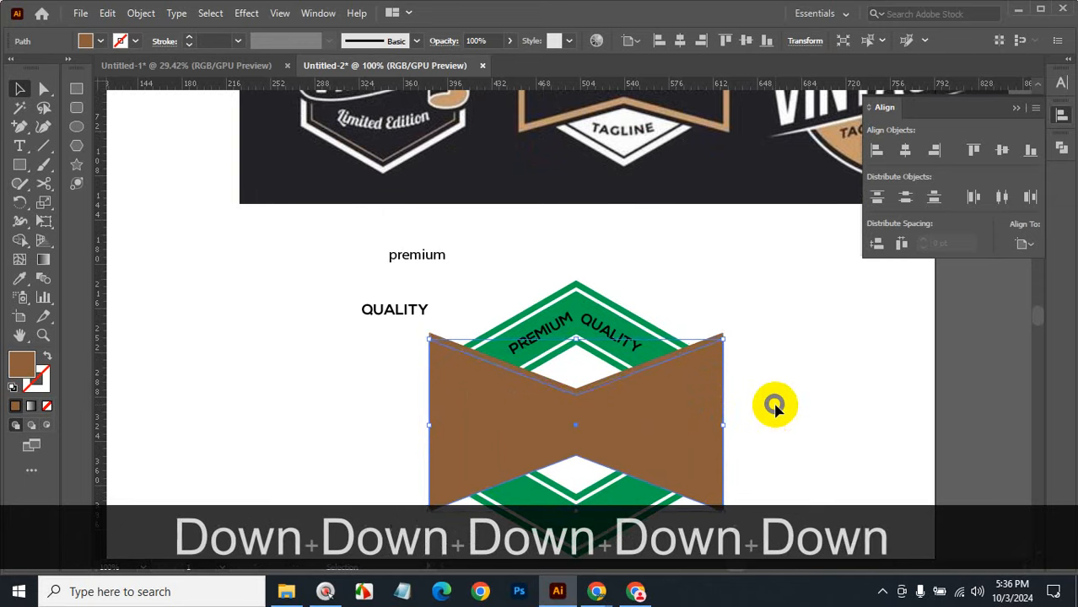
Step: Nudge the rear duplicate banner down once more, fill it with the dark charcoal sampled from the reference background, and deselect it
key(Down)
click(21, 278)
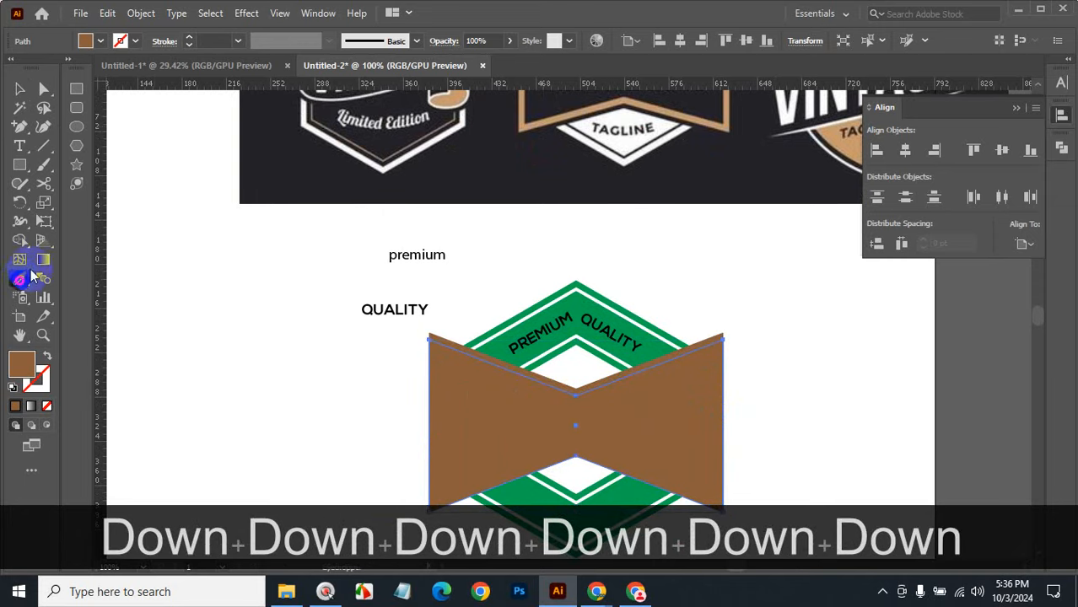
click(545, 104)
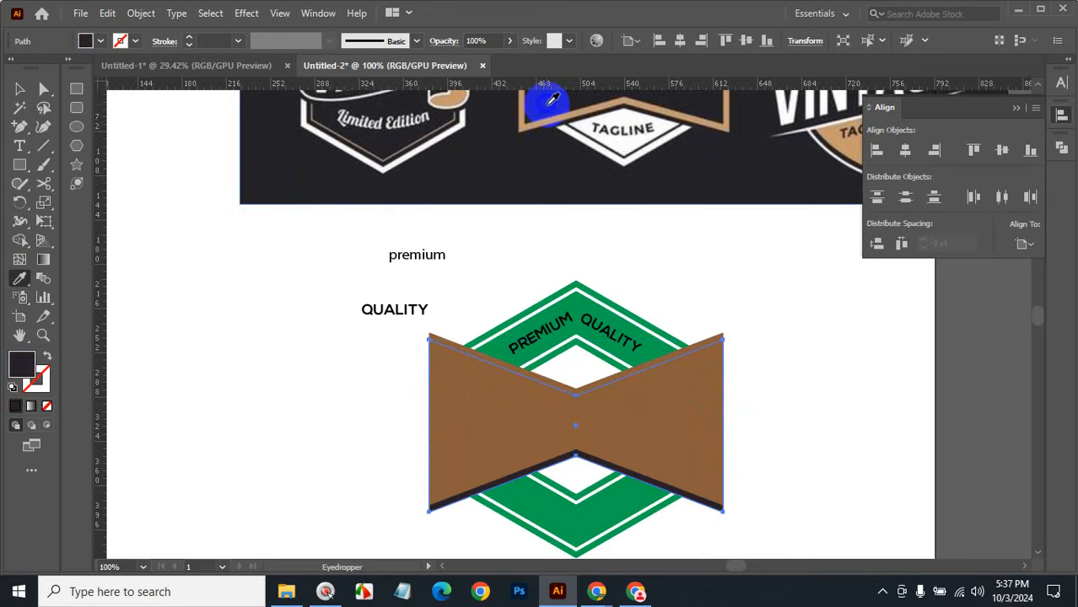
click(17, 91)
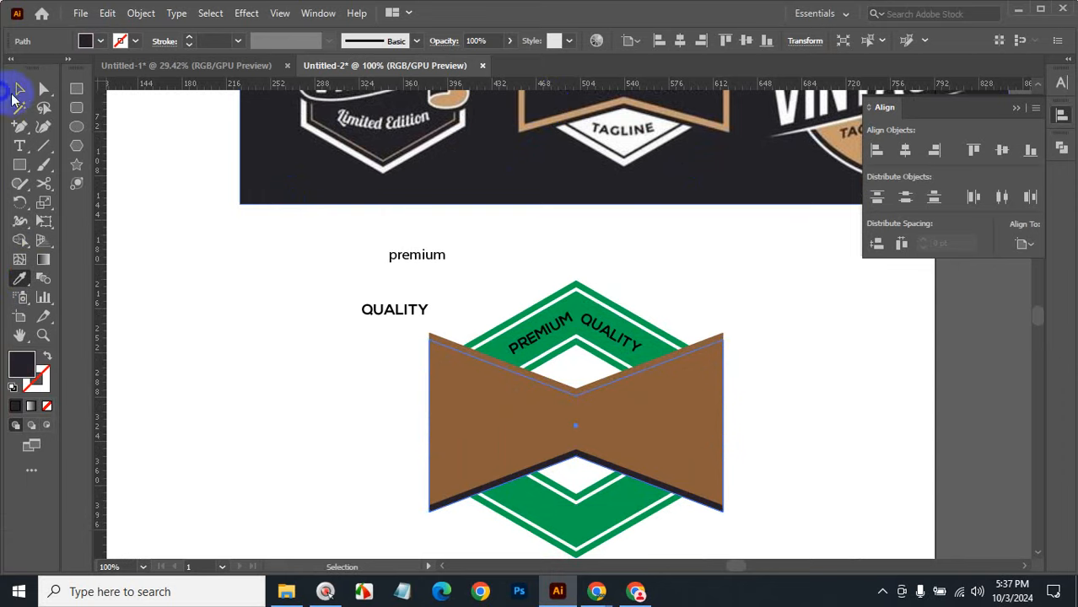
click(172, 310)
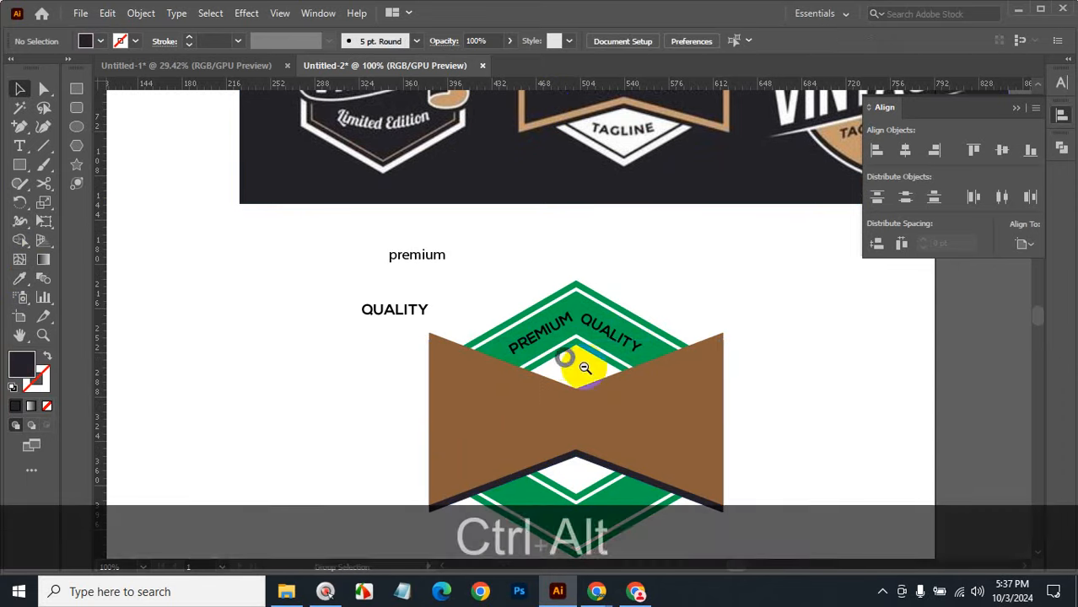
key(ctrl+alt+space)
click(625, 336)
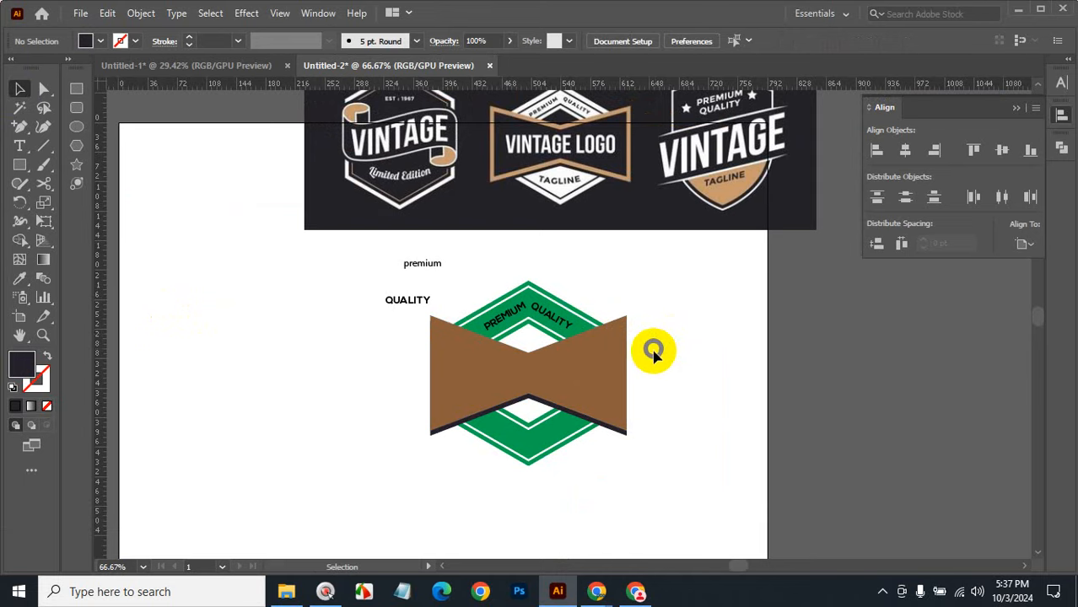
drag(649, 349, 594, 389)
drag(657, 366, 622, 390)
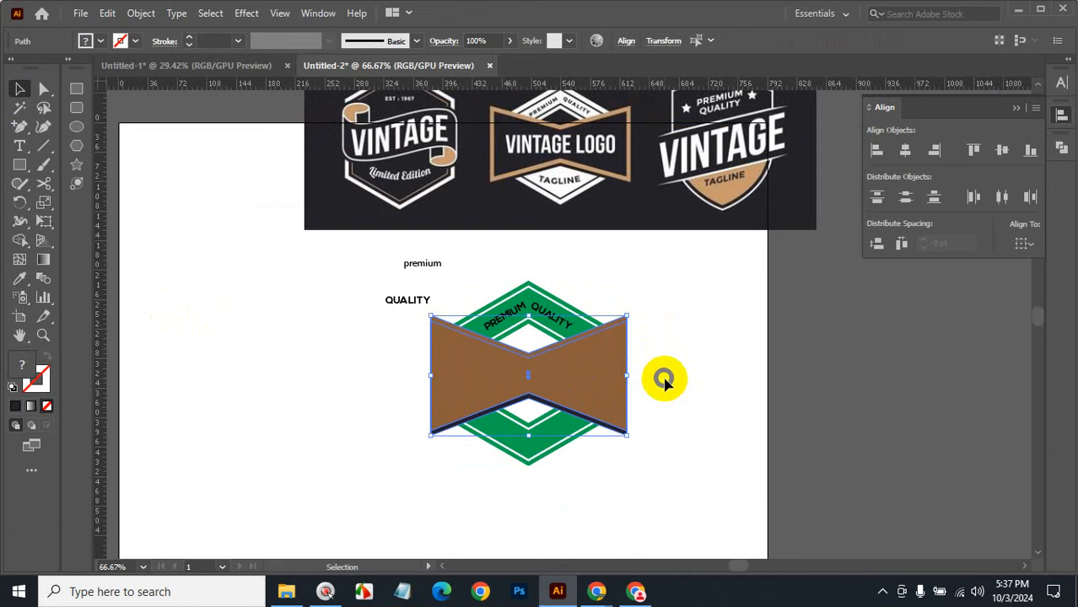
click(687, 430)
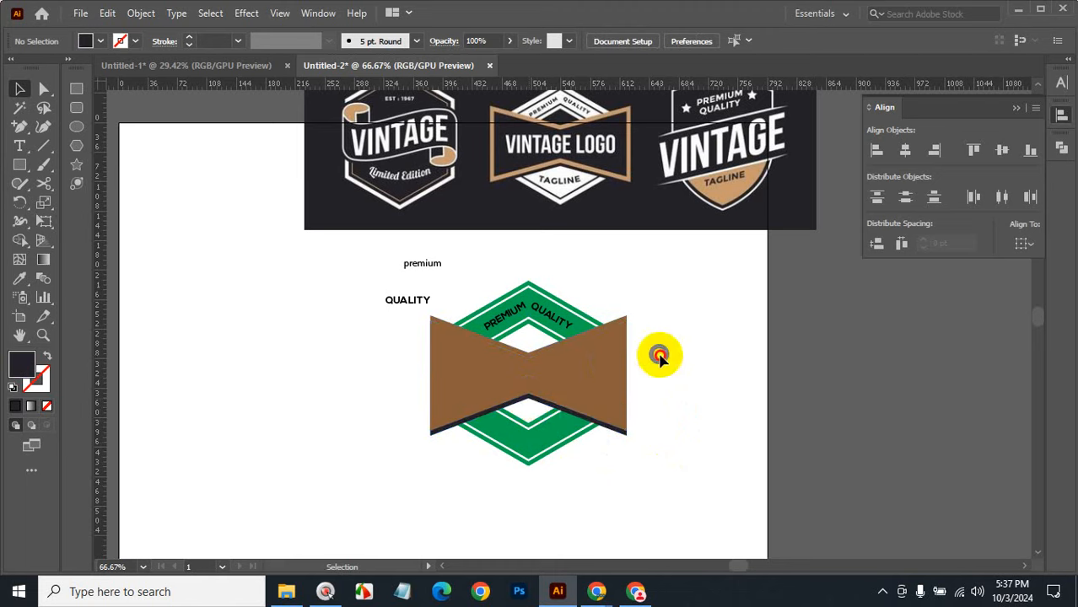
Step: Create an inset copy of the brown front banner with Offset Path at -6 pt, using Miter joins and a miter limit of 4
click(604, 371)
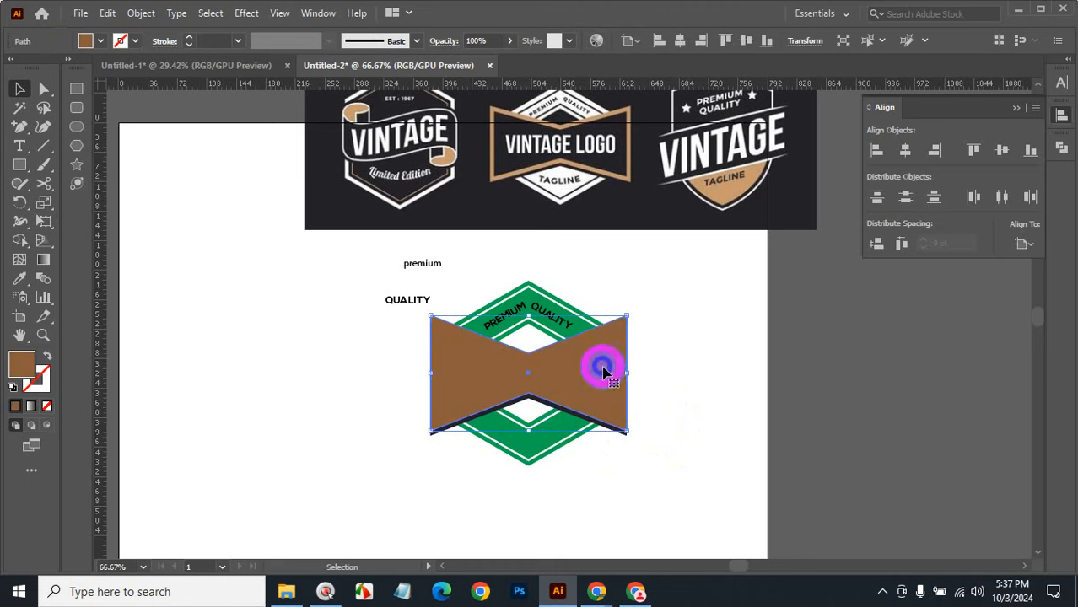
click(135, 13)
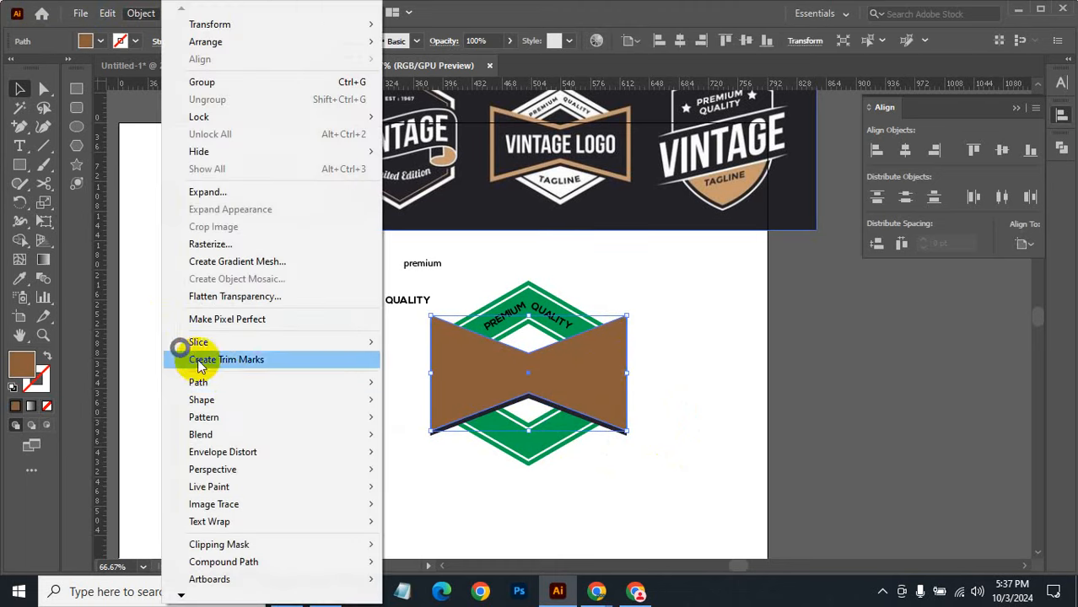
mouse_move(204, 382)
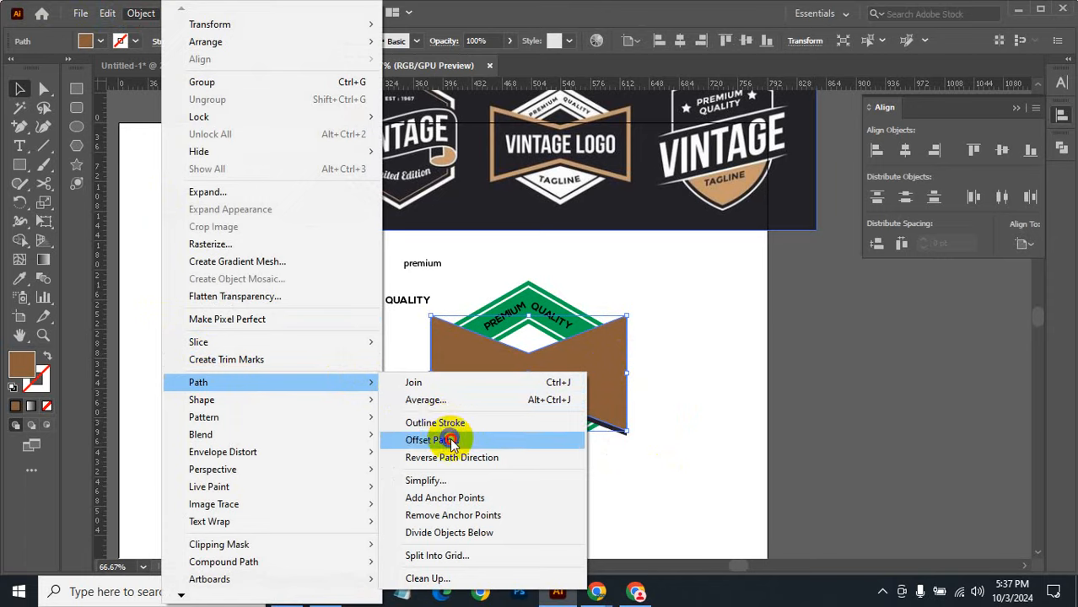
click(430, 439)
scroll(756, 327, down, 17)
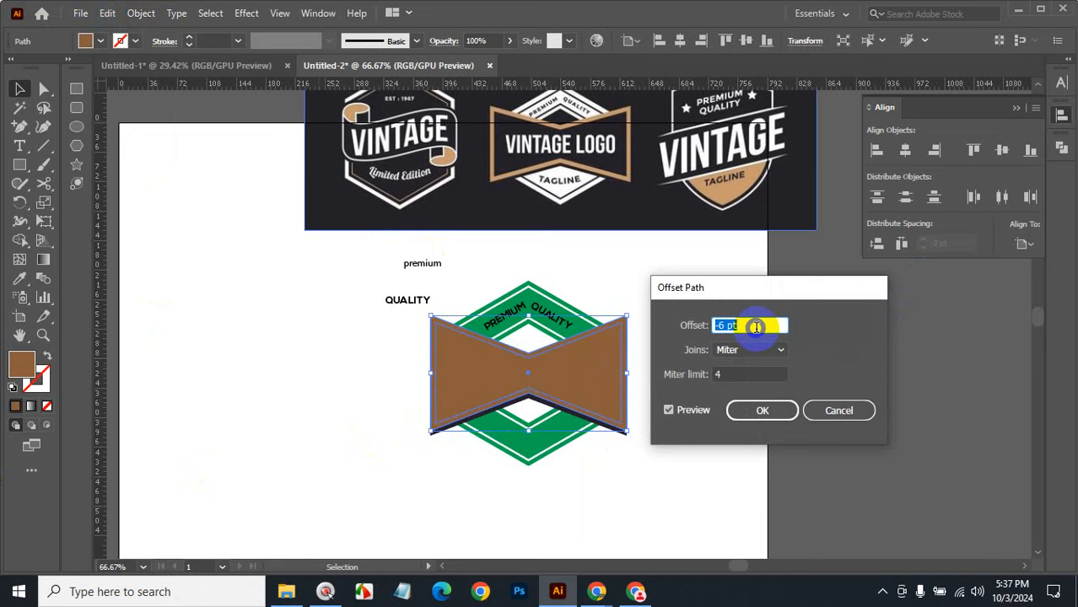
click(762, 410)
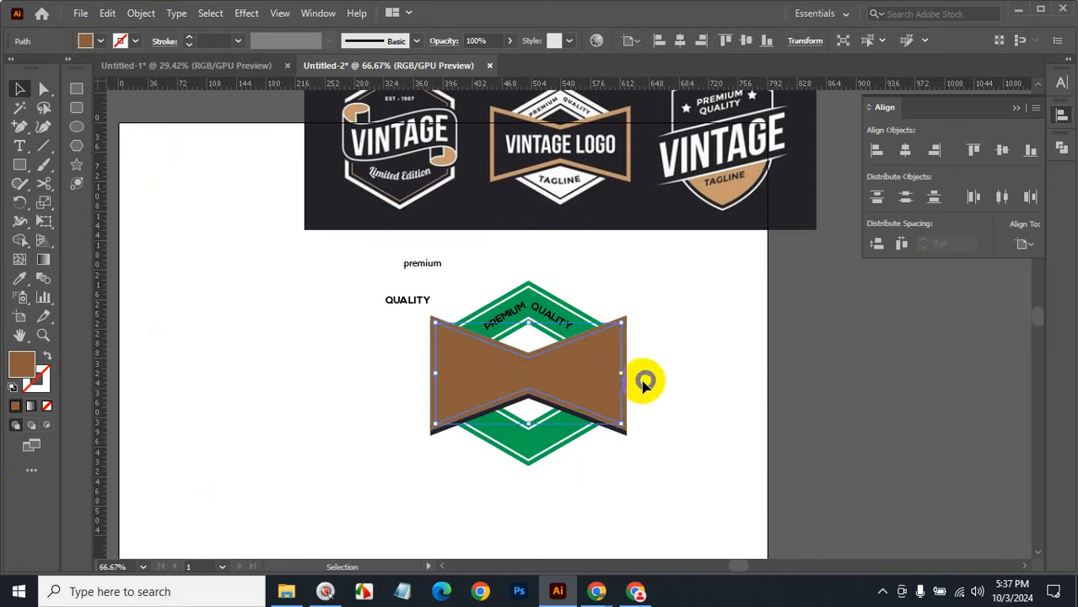
Step: Subtract the inset shape from the brown banner with Minus Front to leave a brown frame, and deselect it
shift+click(625, 384)
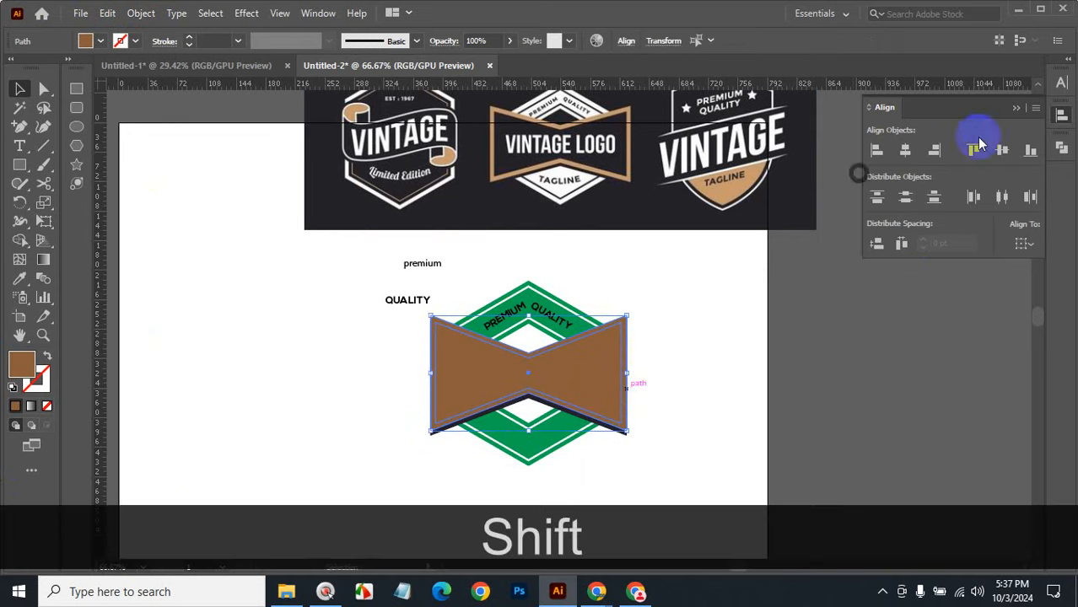
click(1060, 147)
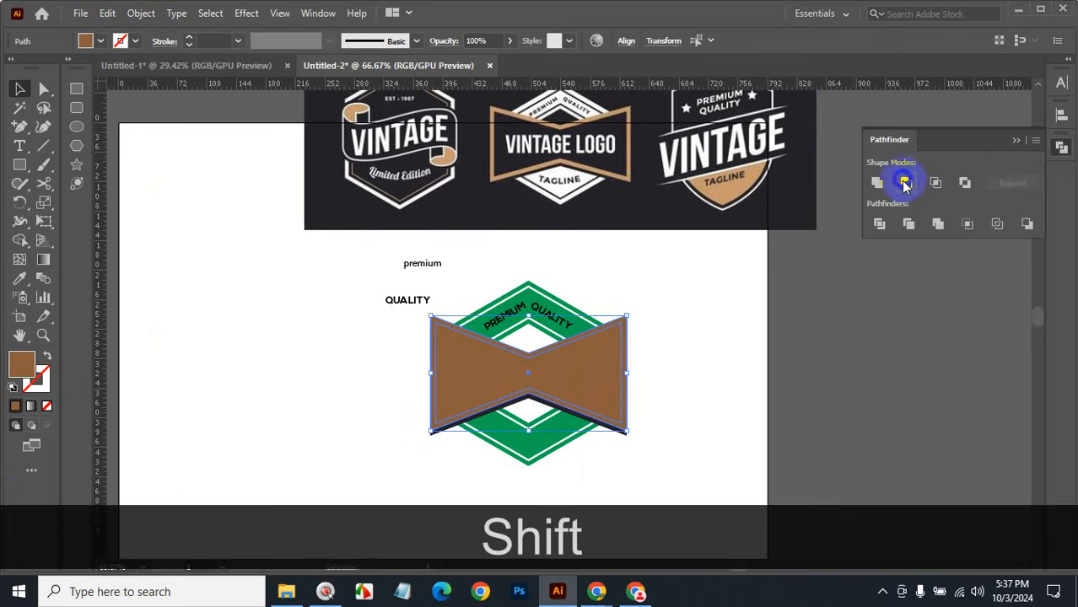
click(904, 182)
click(710, 309)
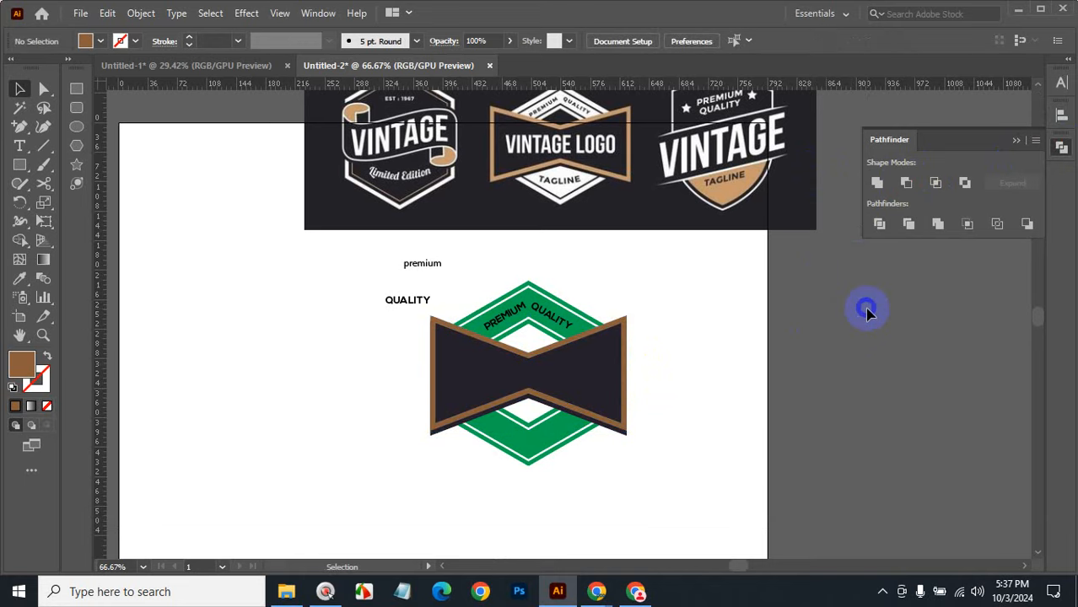
Step: Examine the banner's brown frame and dark fill up close, and compare the badge with the VINTAGE LOGO reference
key(ctrl+space)
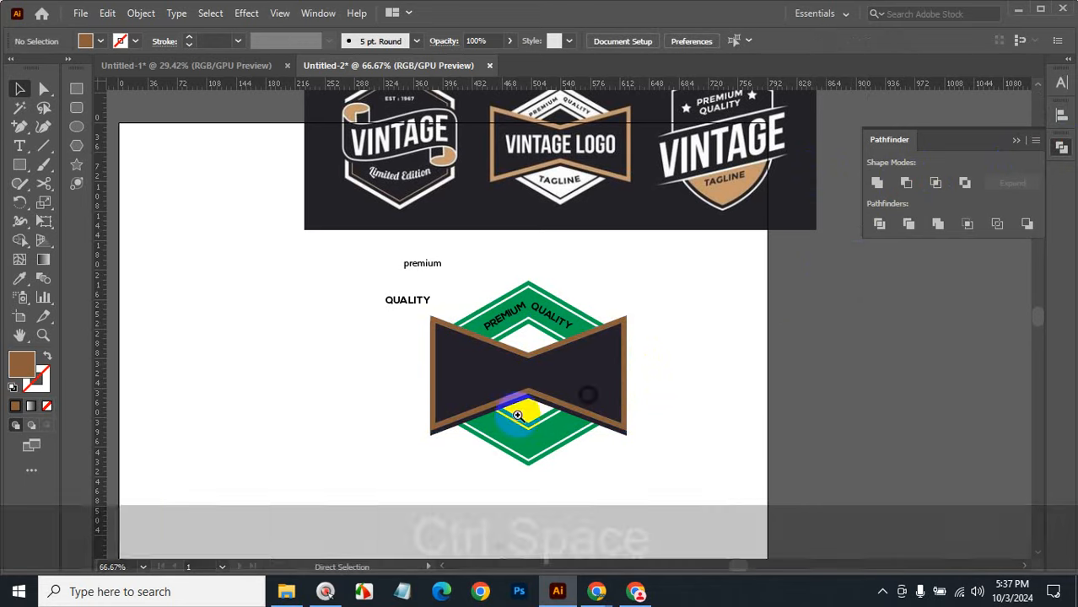
ctrl+click(498, 392)
ctrl+click(480, 284)
ctrl+click(484, 286)
ctrl+click(603, 266)
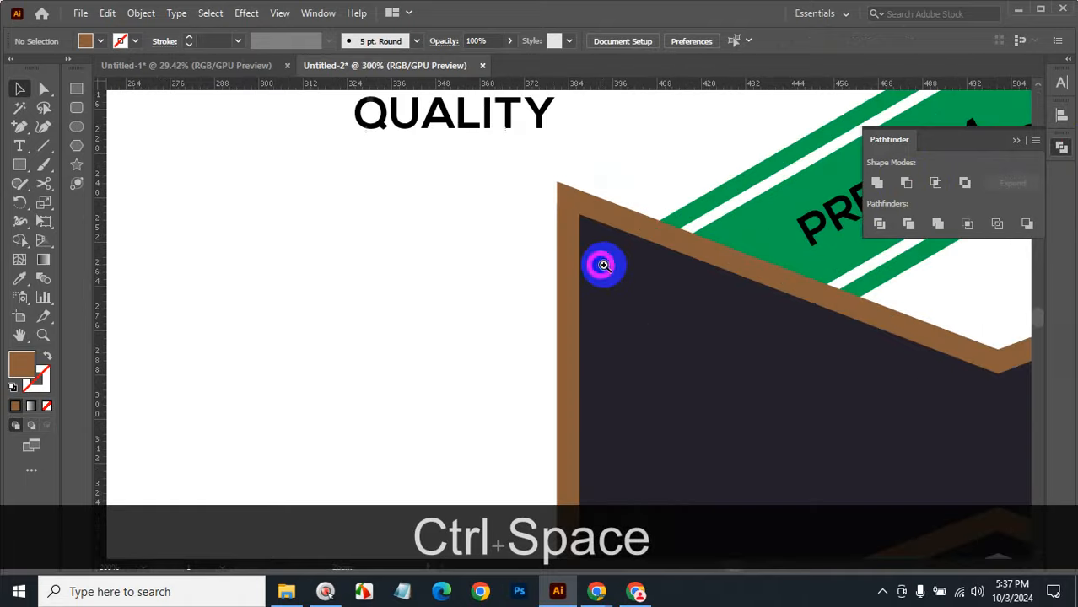
ctrl+alt+click(793, 354)
ctrl+alt+click(794, 353)
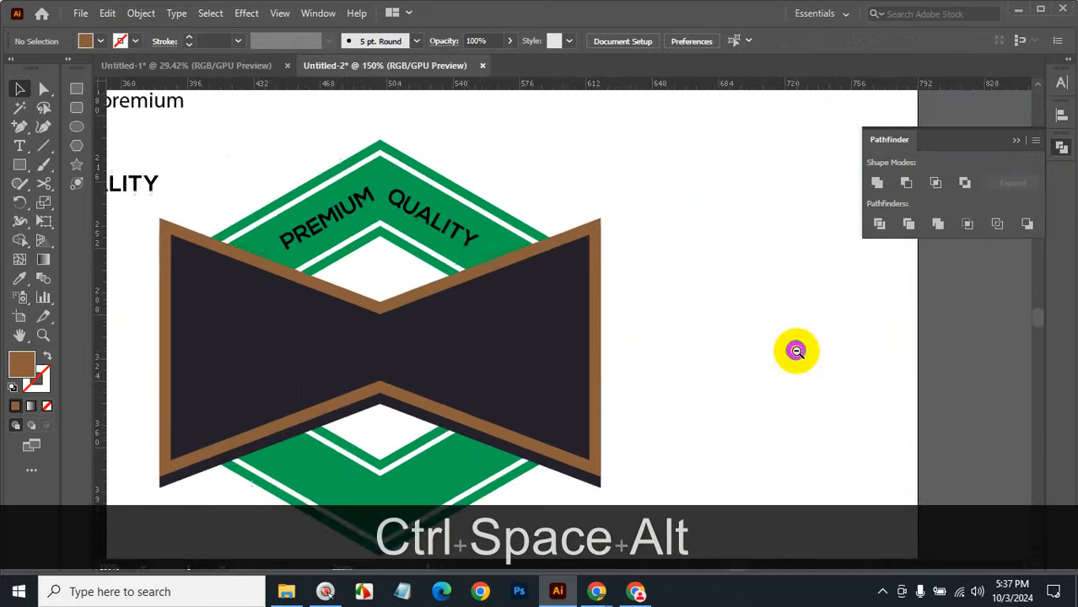
ctrl+alt+click(377, 322)
ctrl+alt+click(548, 225)
ctrl+alt+click(652, 234)
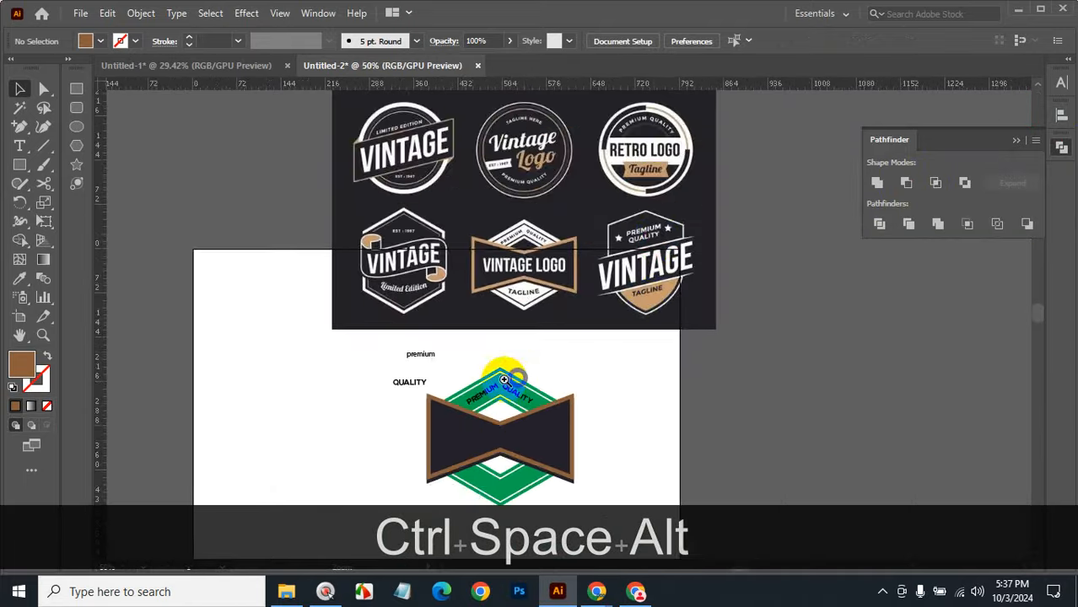
ctrl+click(504, 375)
click(515, 375)
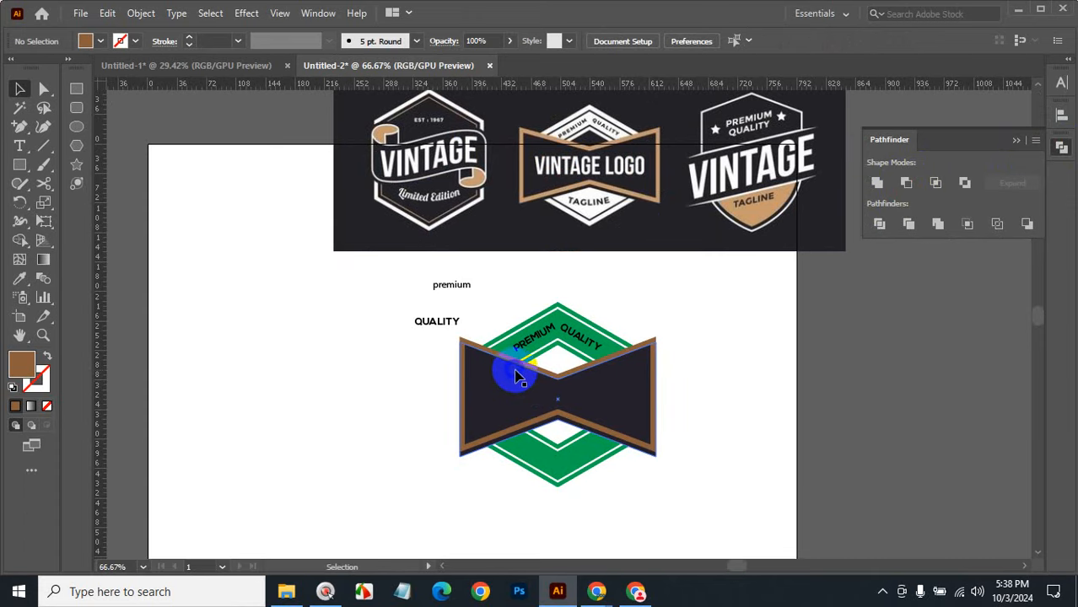
Step: Examine the green hexagon rings and the white gap below the banner, checking how the hexagon group is built
ctrl+click(558, 375)
ctrl+click(570, 349)
ctrl+click(572, 337)
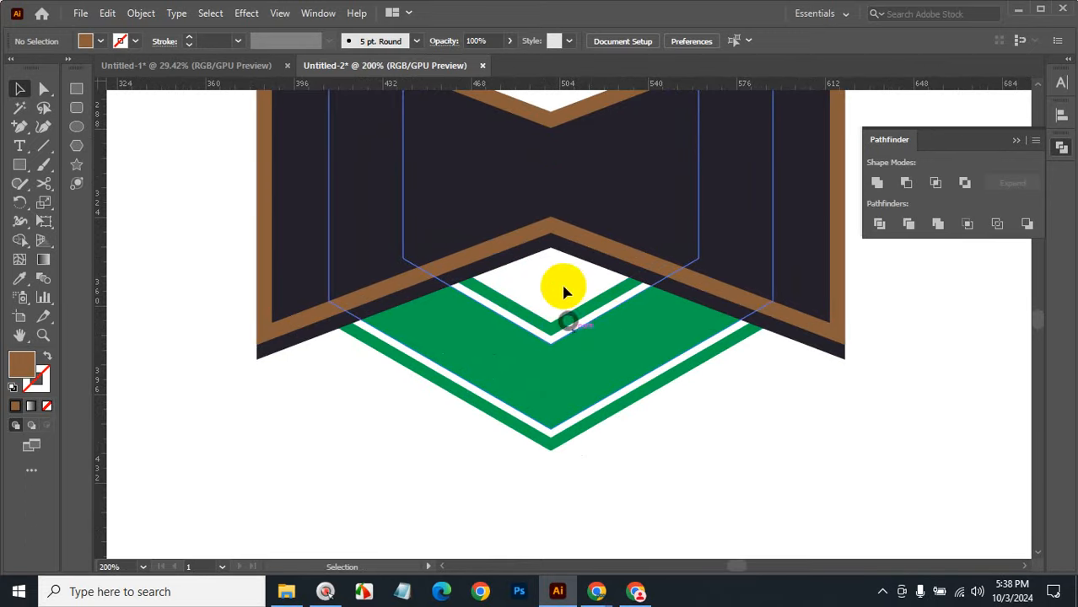
click(563, 282)
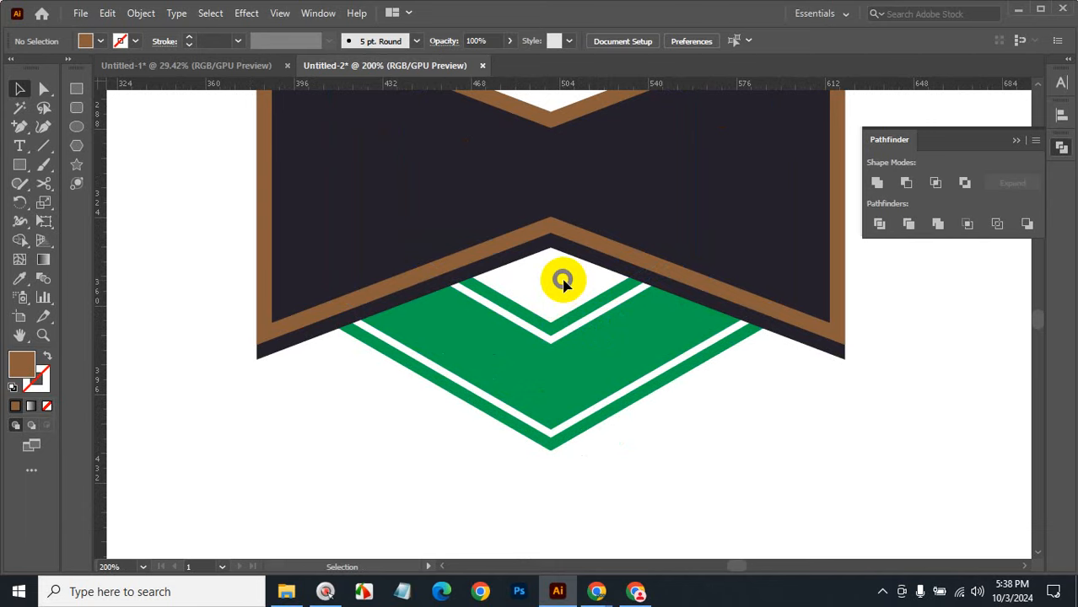
click(614, 299)
scroll(622, 344, up, 3)
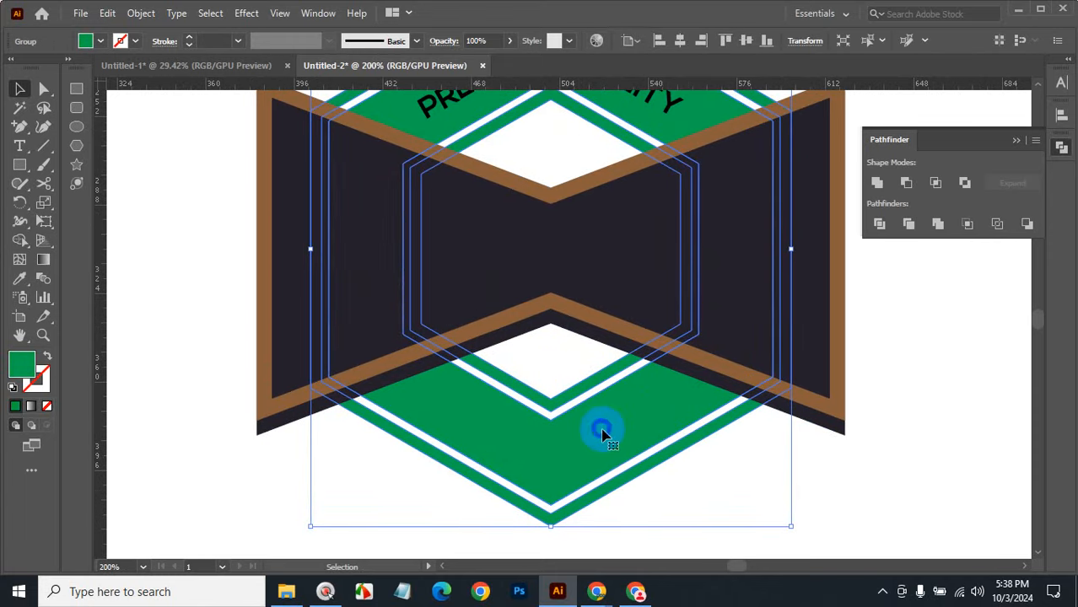
drag(678, 495, 538, 378)
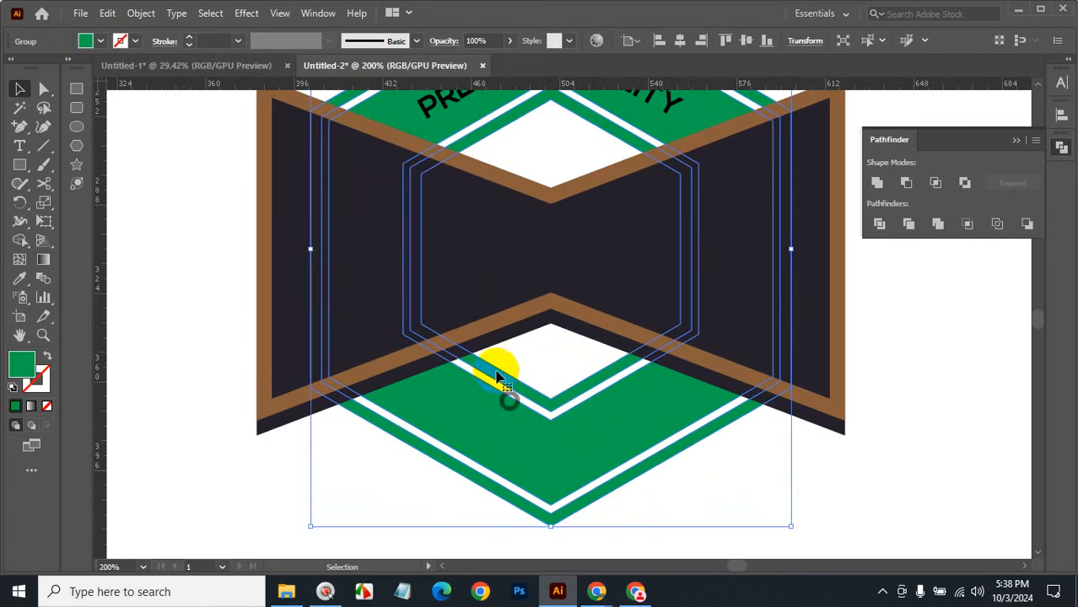
click(878, 184)
click(928, 400)
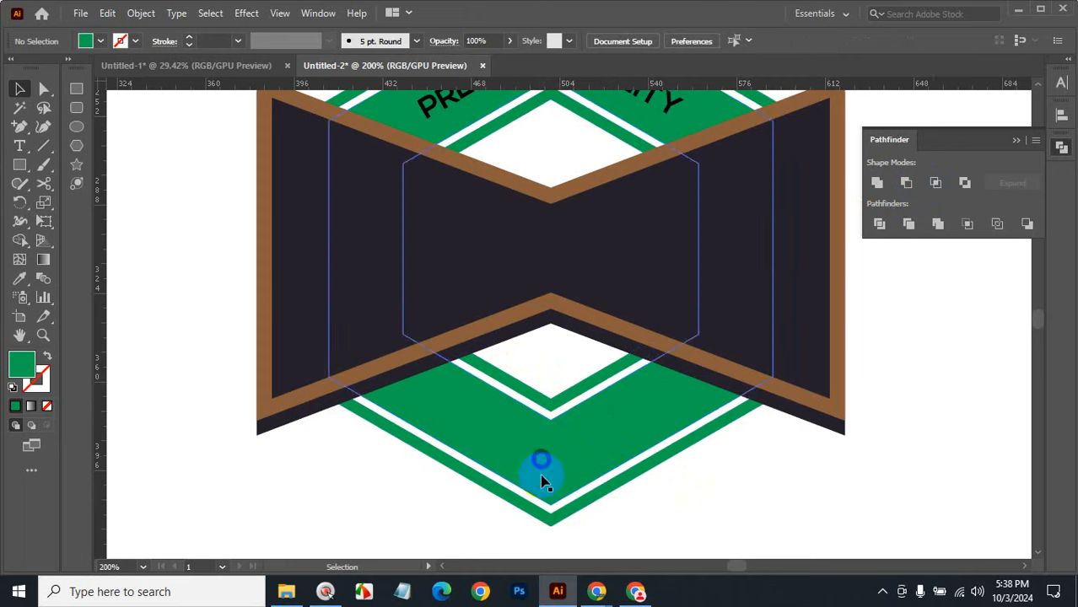
Step: Activate the Pen tool for drawing around the white gap below the banner
click(25, 135)
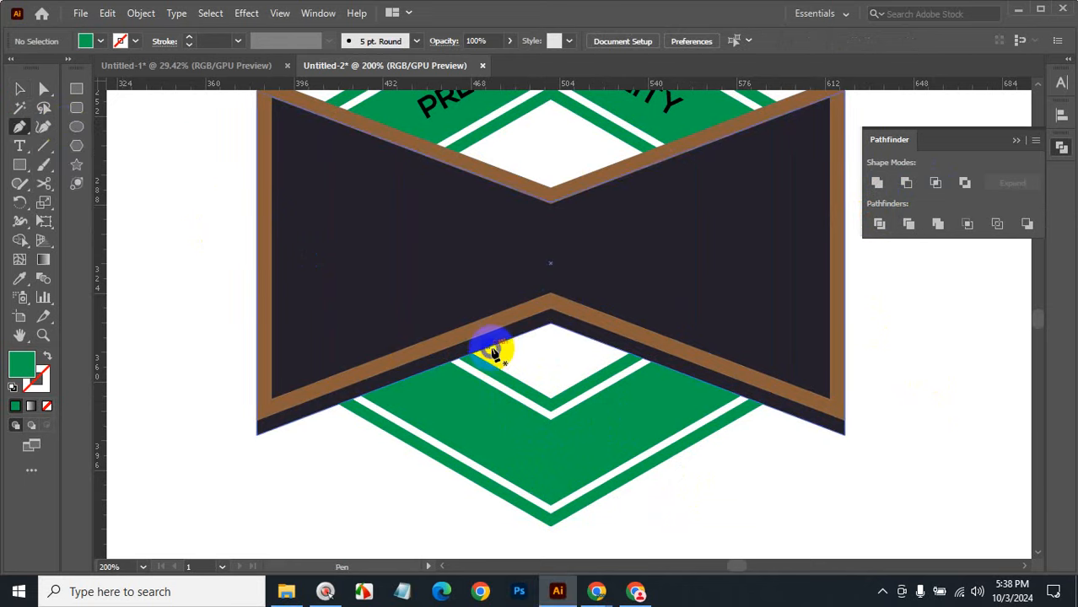
drag(489, 347, 420, 380)
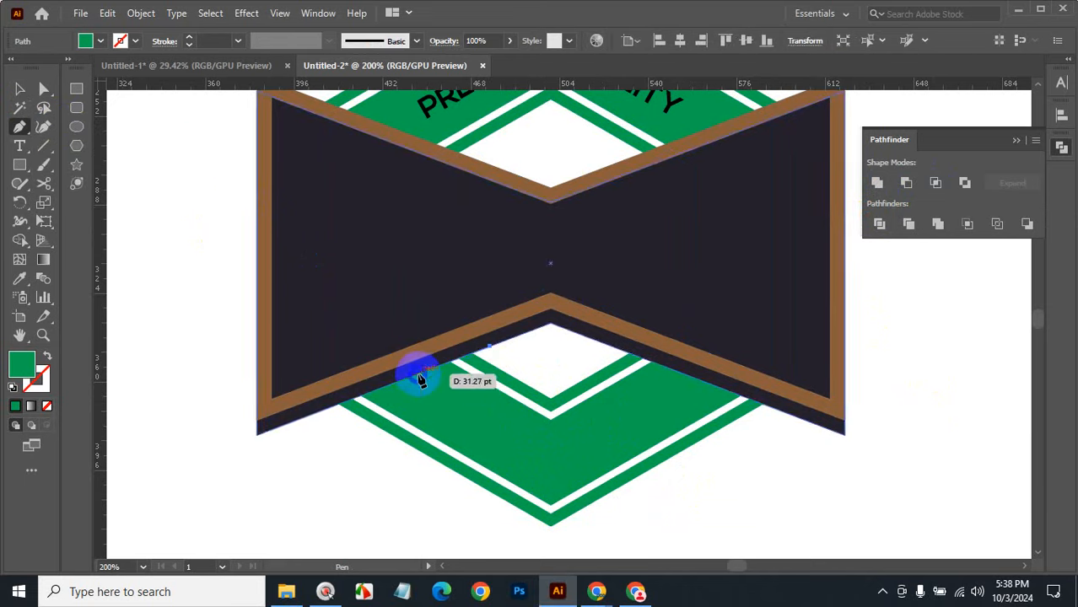
click(565, 436)
click(659, 408)
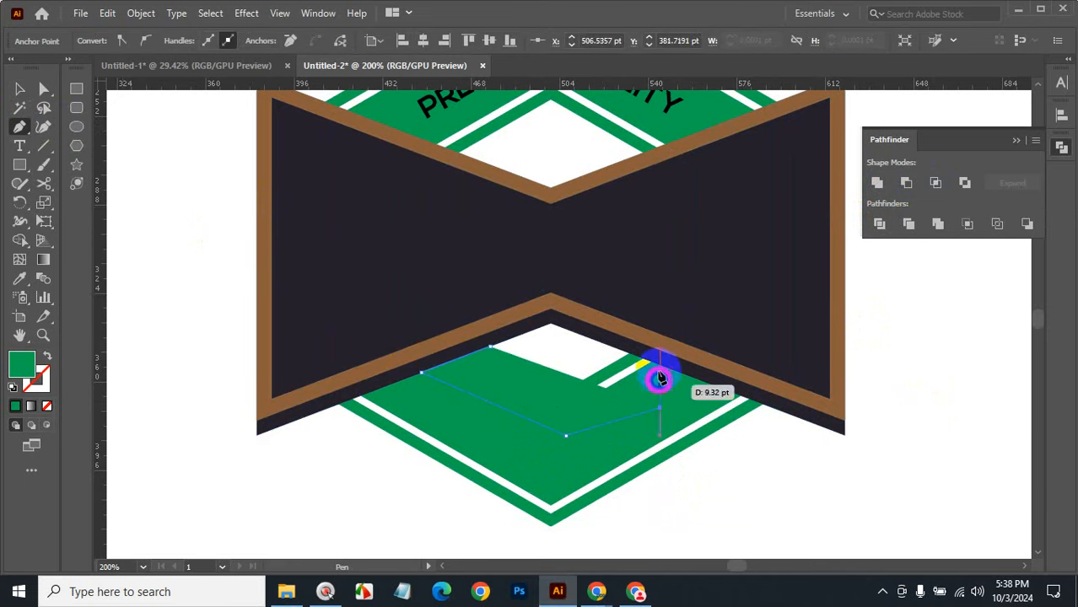
drag(657, 370, 569, 437)
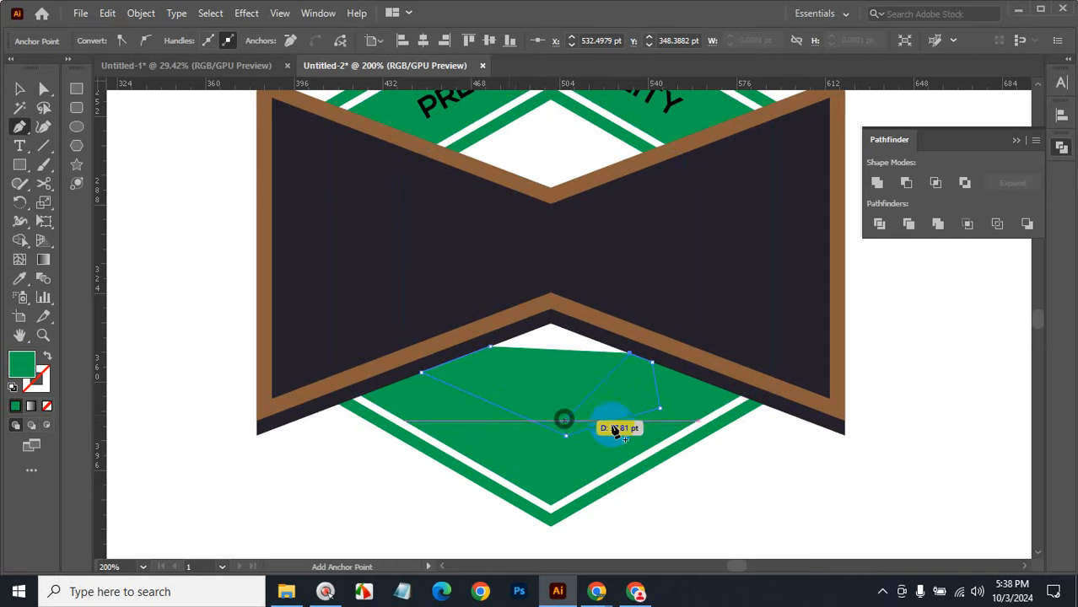
key(ctrl+z)
key(ctrl+z)
key(ctrl+z)
key(ctrl+z)
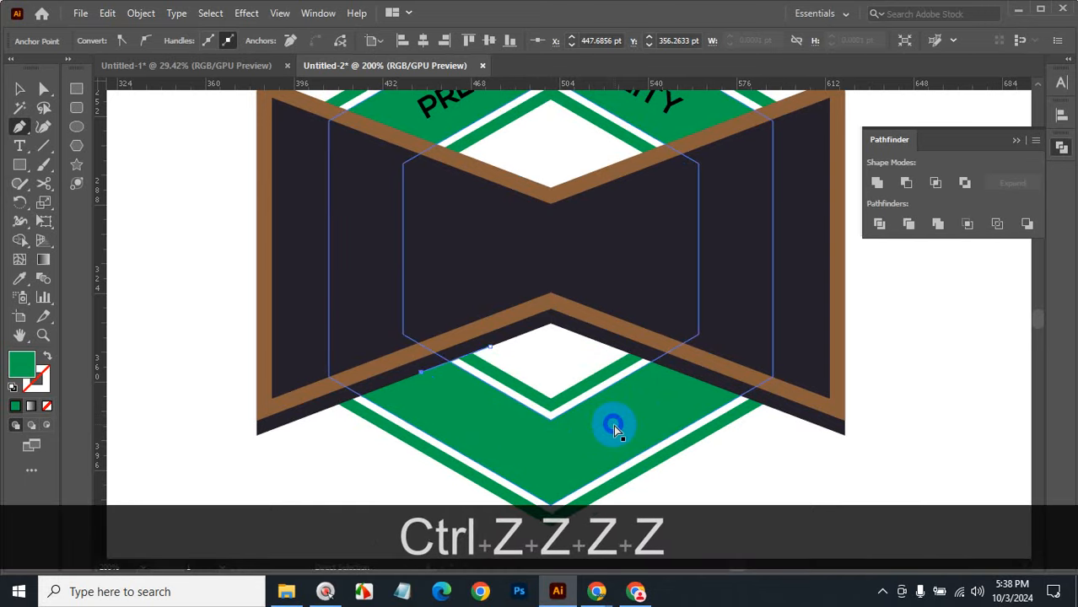
key(ctrl+z)
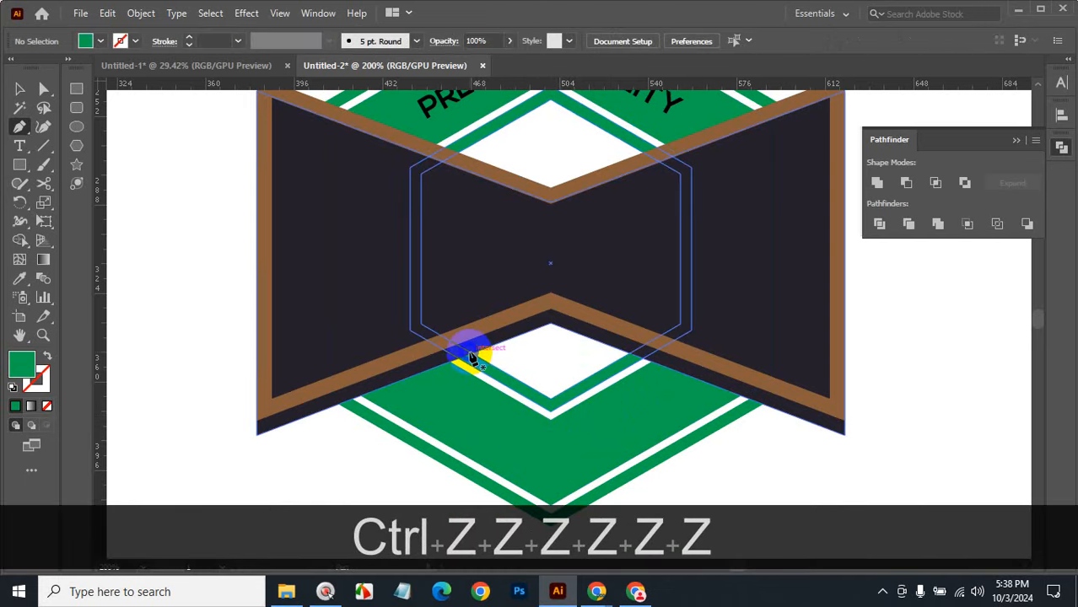
Step: Draw a closed green Pen patch over the inner white V below the dark banner, following the inner hexagon's lower point
click(469, 353)
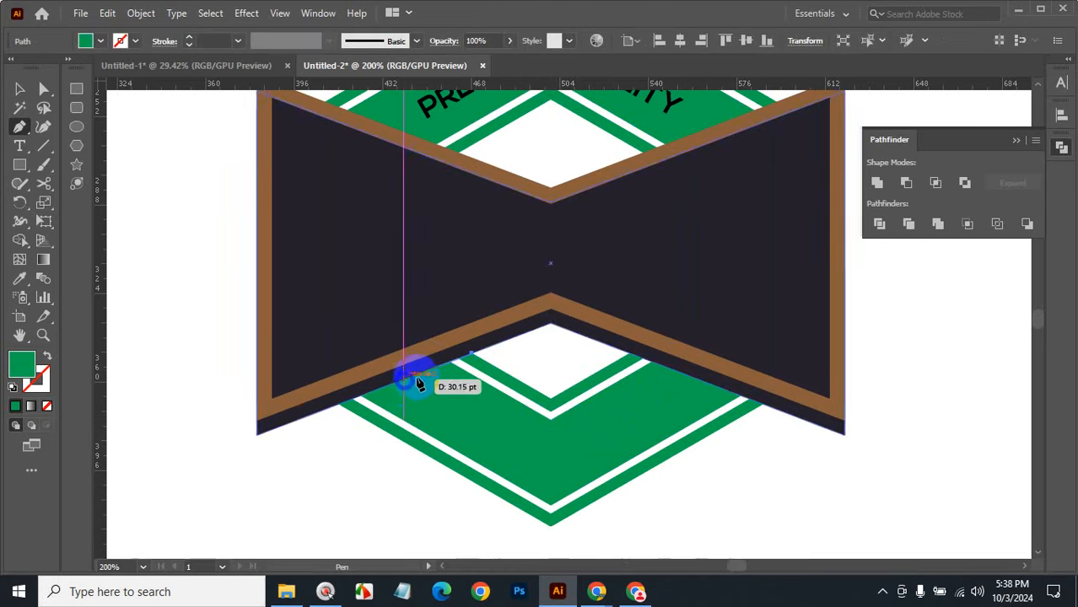
click(434, 369)
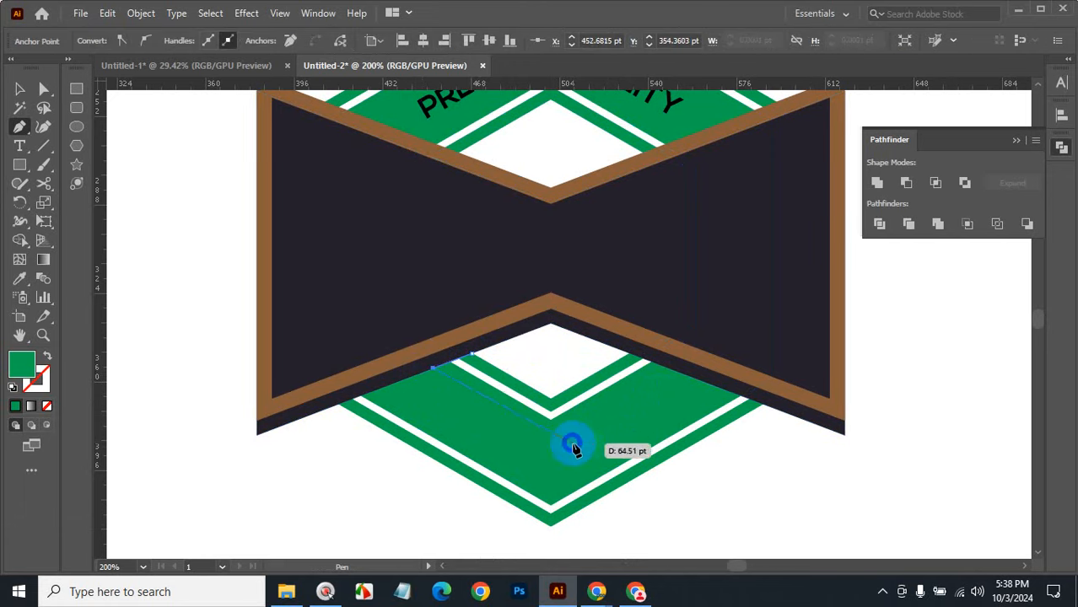
click(563, 449)
click(656, 397)
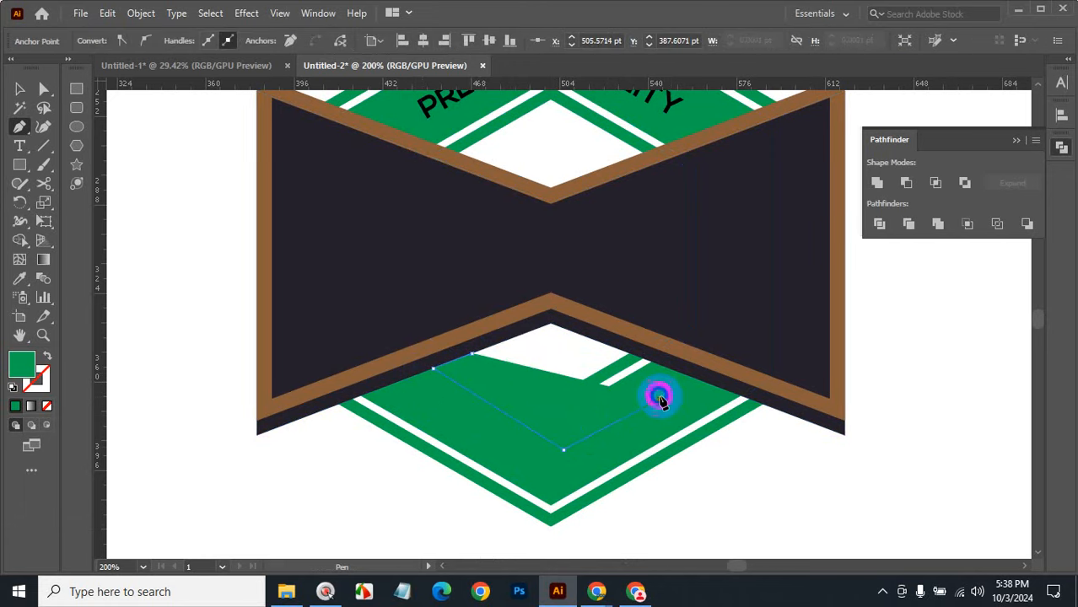
click(666, 365)
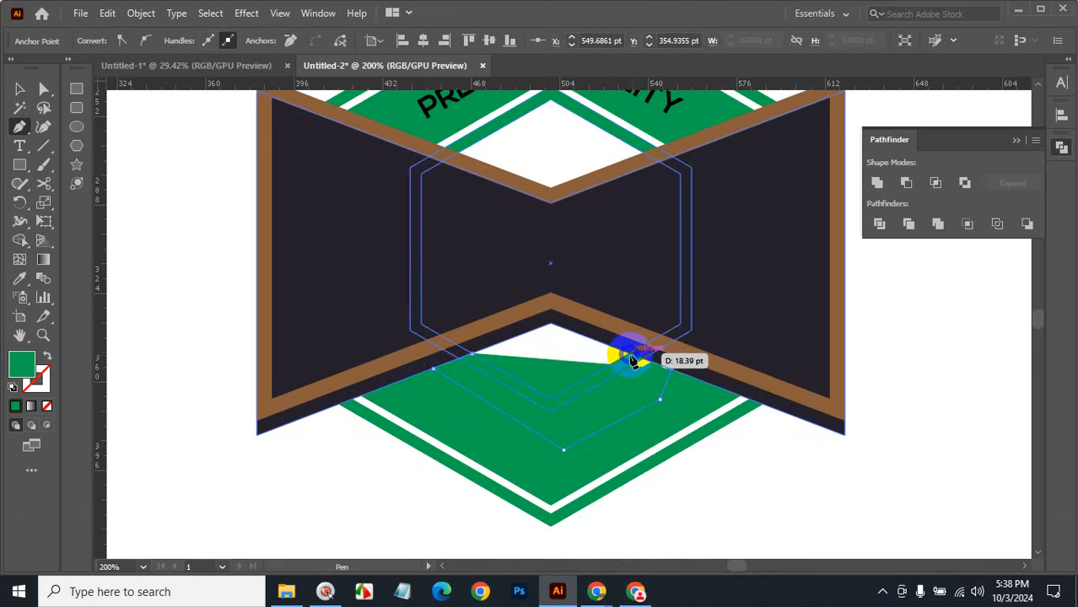
click(631, 355)
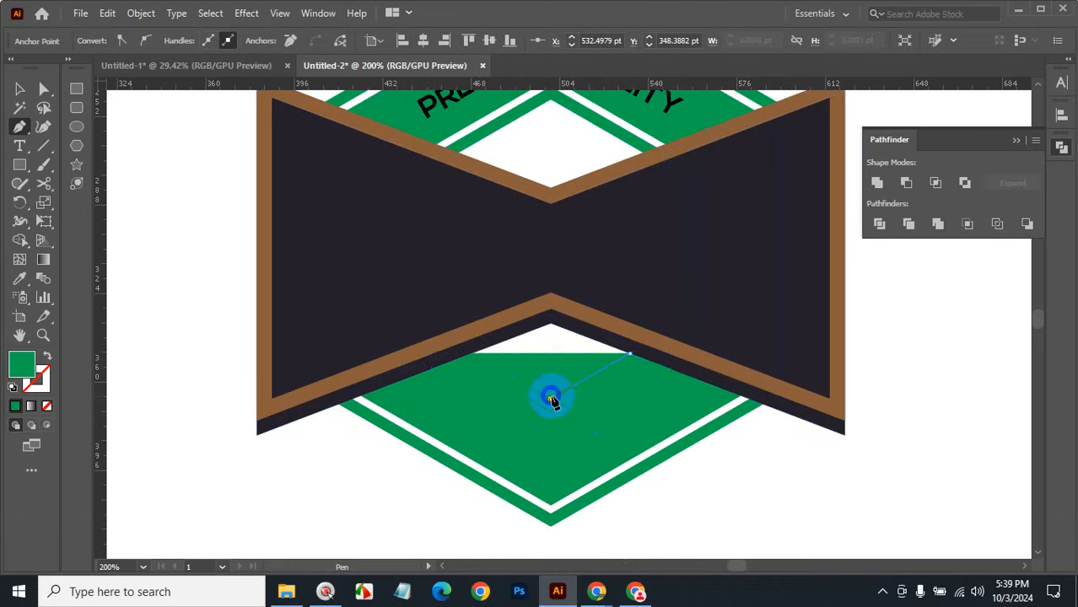
click(551, 399)
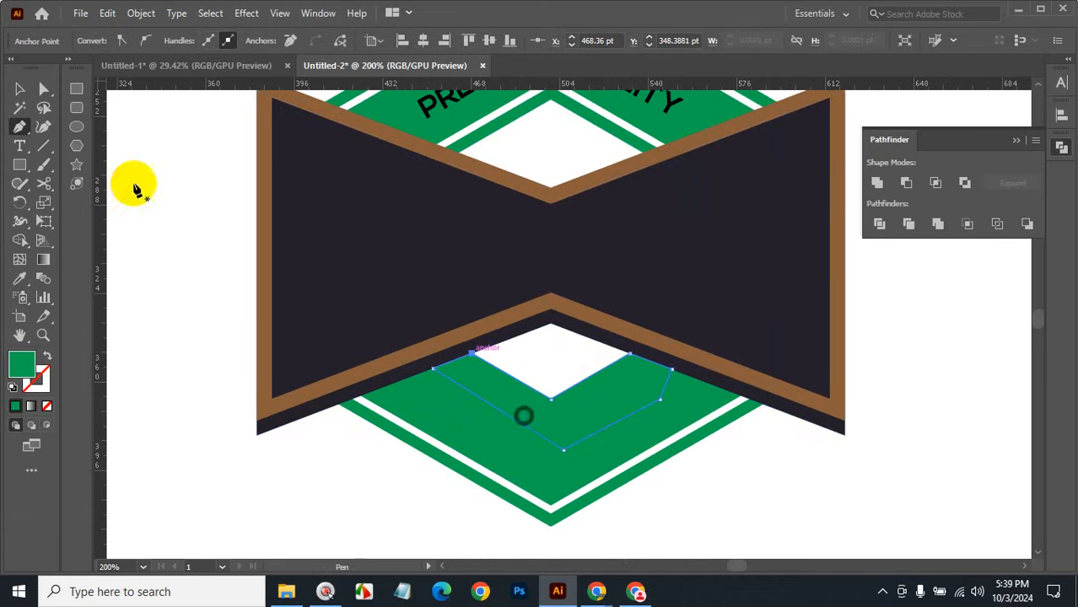
Step: Select the green patch together with the hexagon frame and unite them into one shape
click(20, 88)
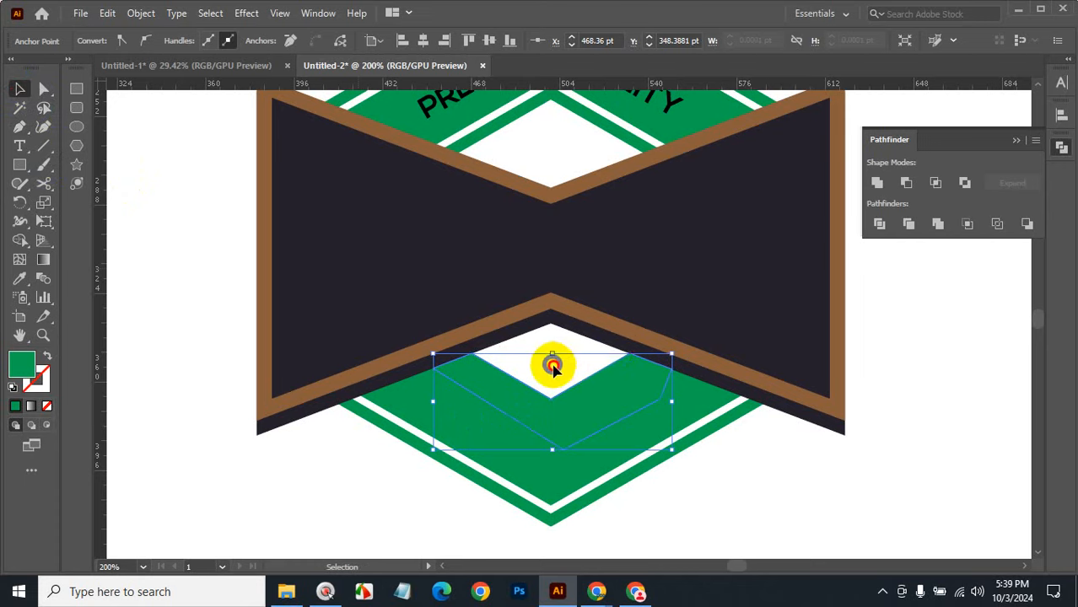
click(550, 361)
click(595, 456)
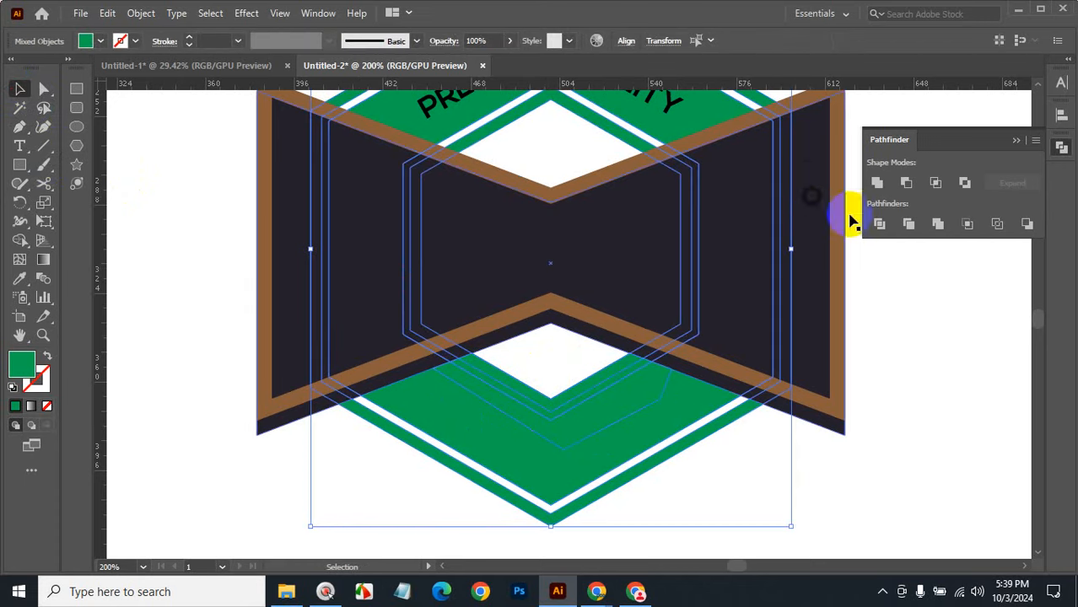
click(875, 187)
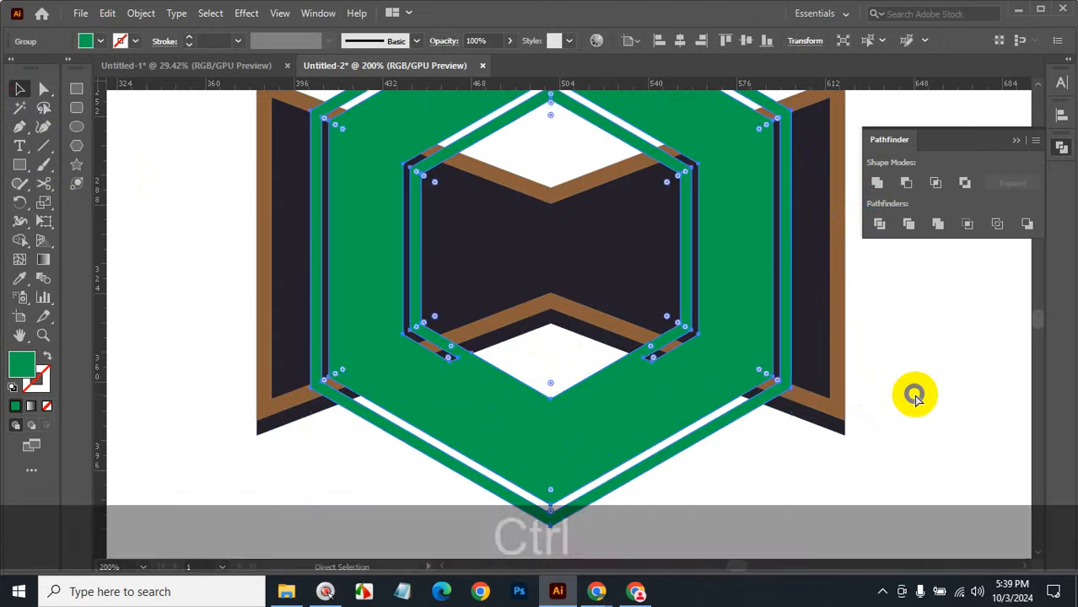
Step: Send the merged green shape behind the banner and the PREMIUM QUALITY lettering, and deselect it
ctrl+alt+click(626, 312)
ctrl+alt+click(732, 323)
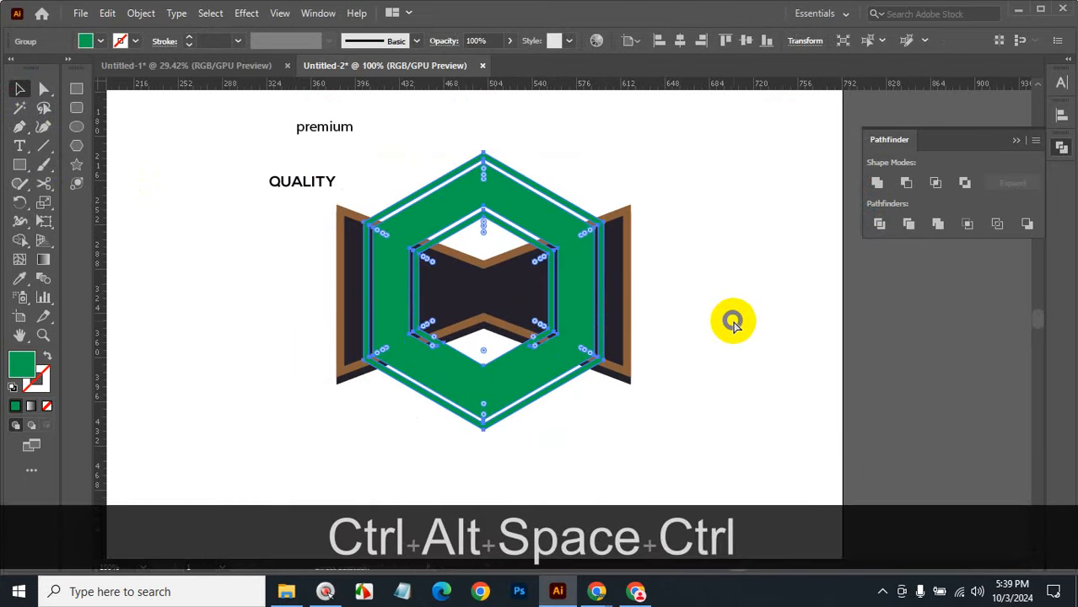
key(ctrl+shift+bracketleft)
click(734, 324)
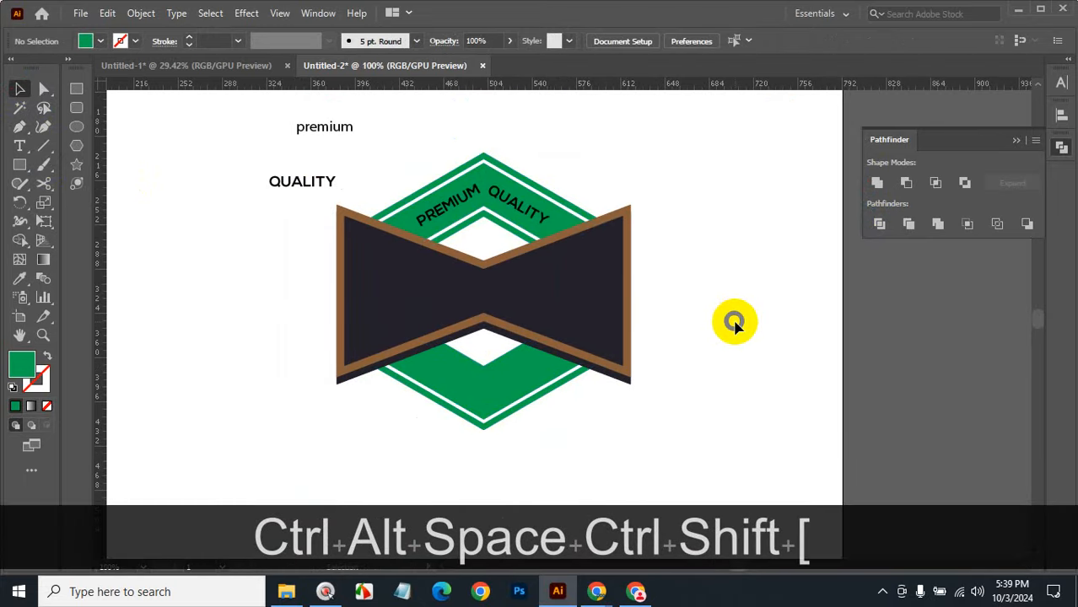
Step: Undo the green patch, its merge with the hexagon frame and its restacking, and clear the selection
scroll(734, 325, up, 5)
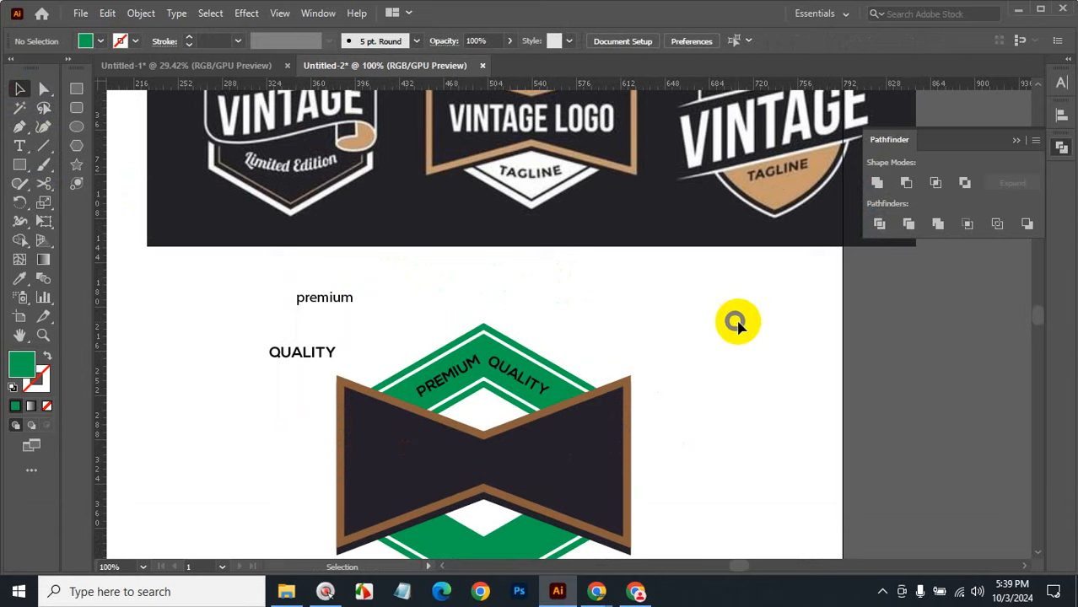
scroll(725, 324, down, 2)
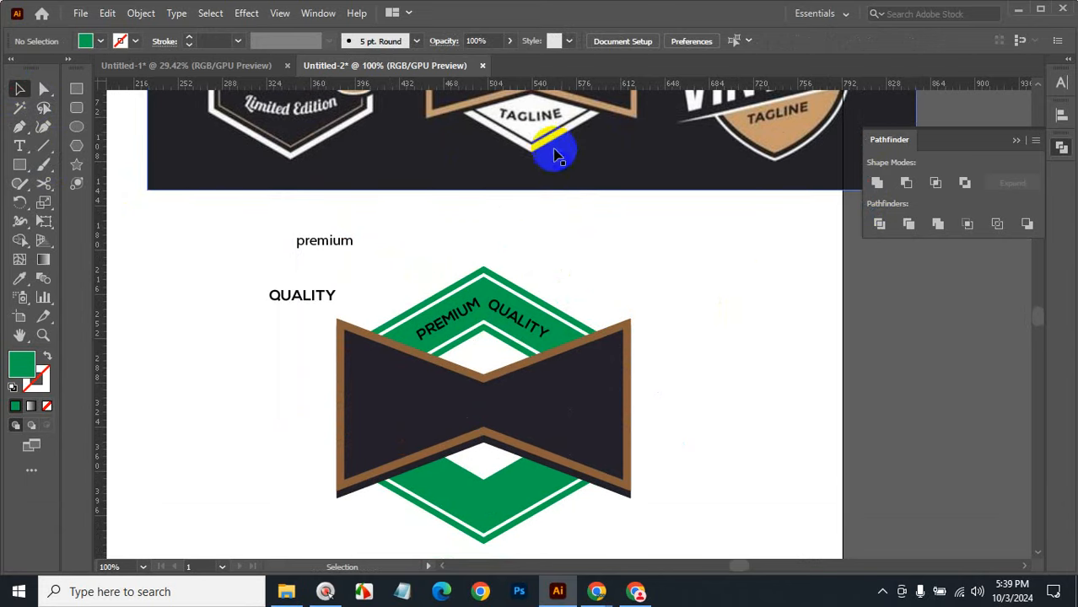
key(ctrl+space)
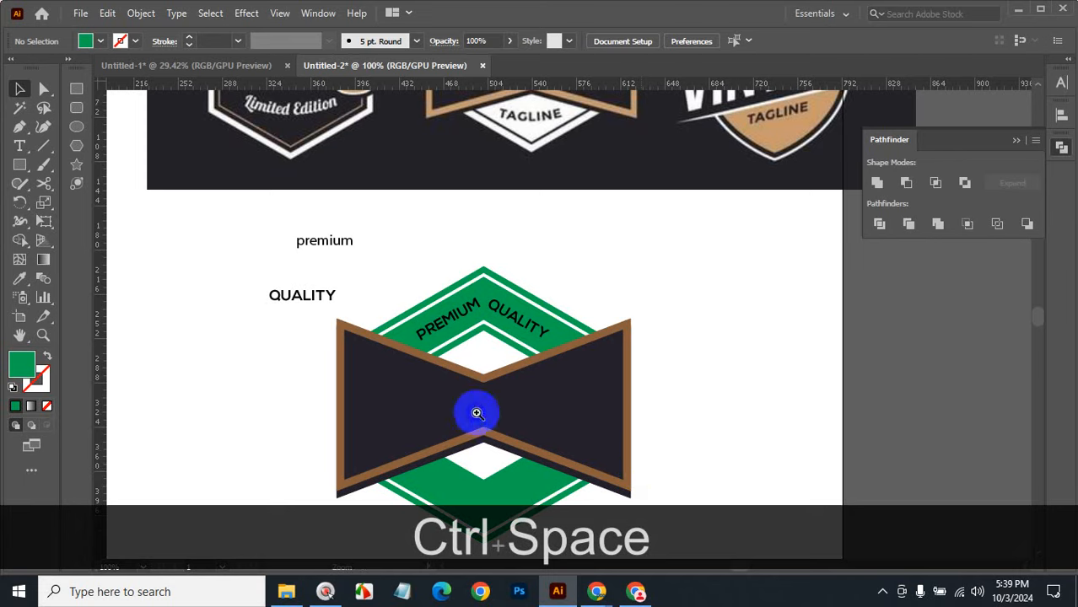
scroll(476, 411, down, 3)
key(ctrl+z)
key(ctrl+z)
key(ctrl+z)
key(ctrl+z)
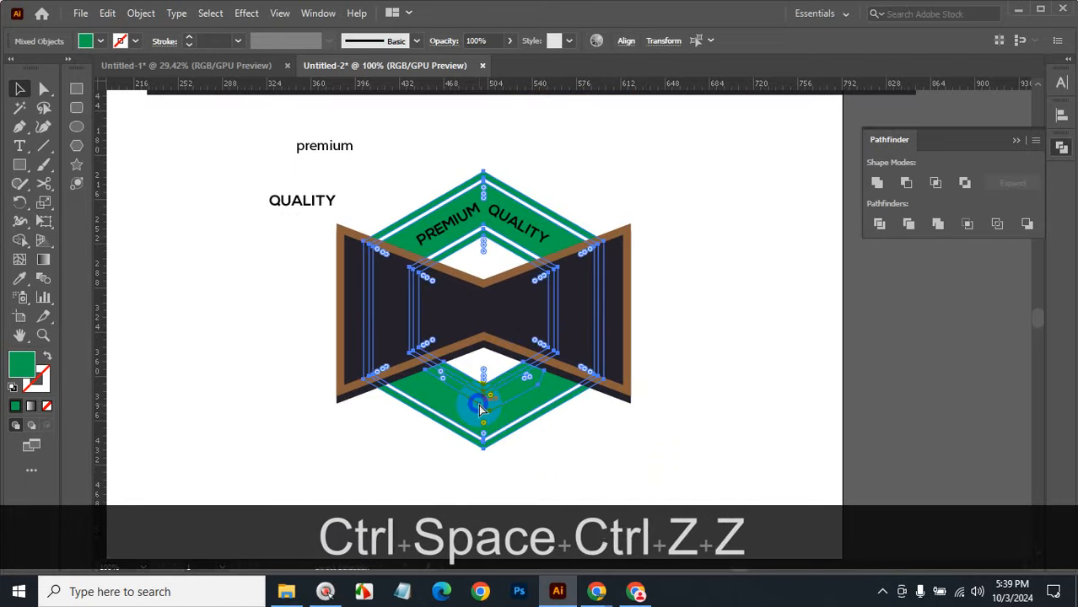
key(ctrl+z)
key(ctrl+z)
key(ctrl+z)
key(ctrl+z)
key(ctrl+z)
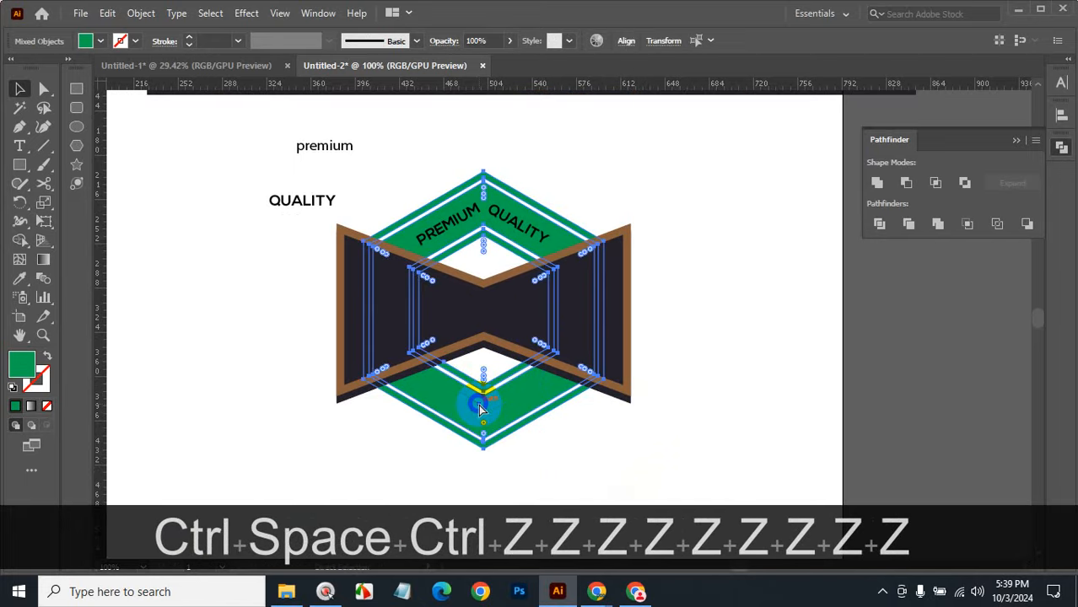
key(ctrl+z)
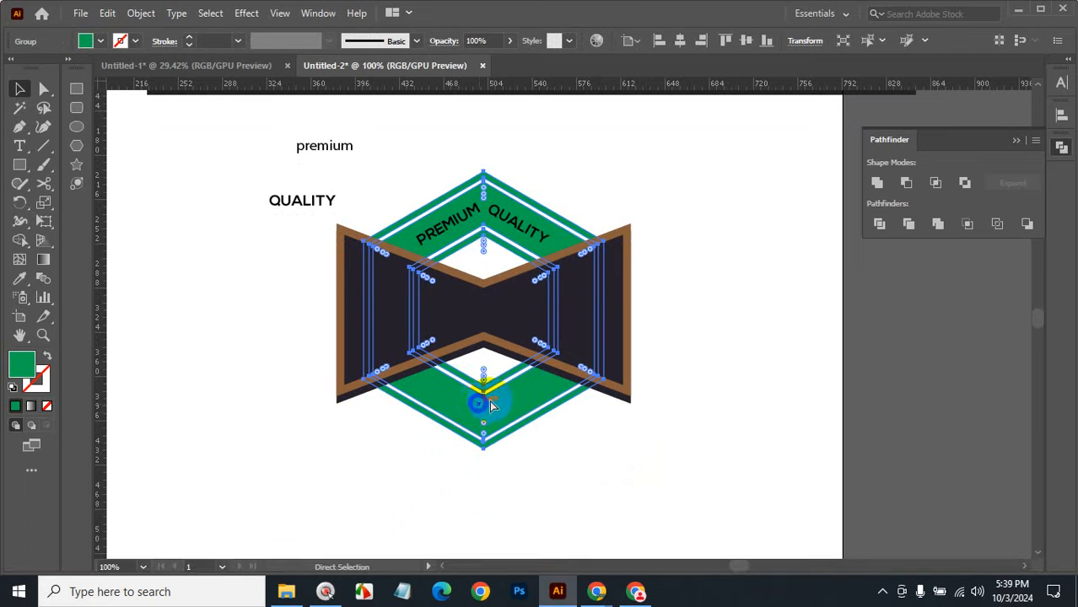
click(745, 318)
Step: Move the lower inner anchor point of the wide green hexagon band straight up to the notch in the banner's bottom edge
key(ctrl+space)
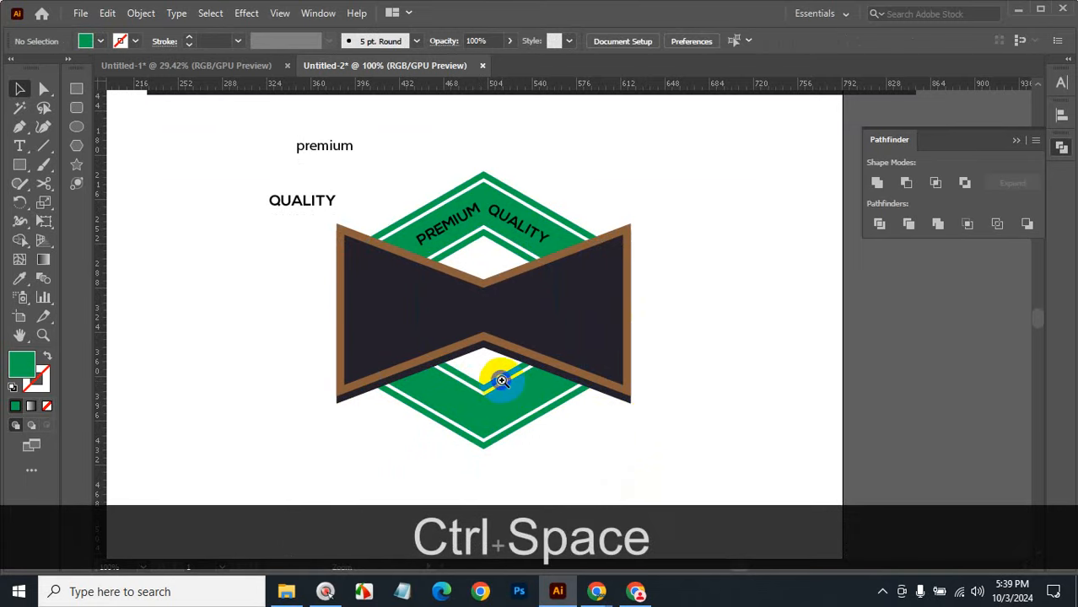
click(501, 381)
click(594, 361)
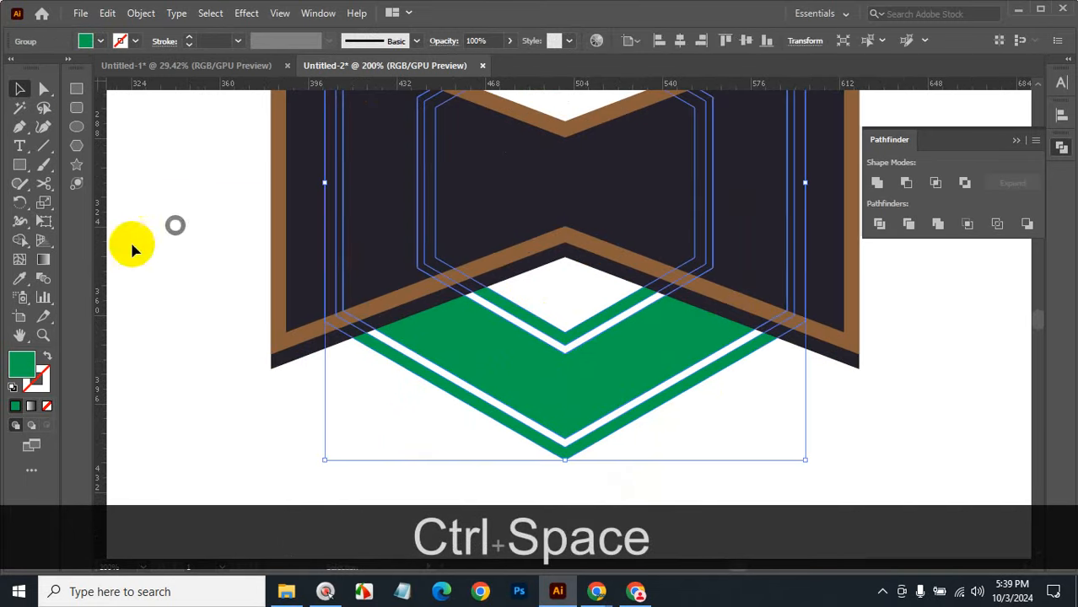
click(44, 89)
click(561, 400)
click(563, 349)
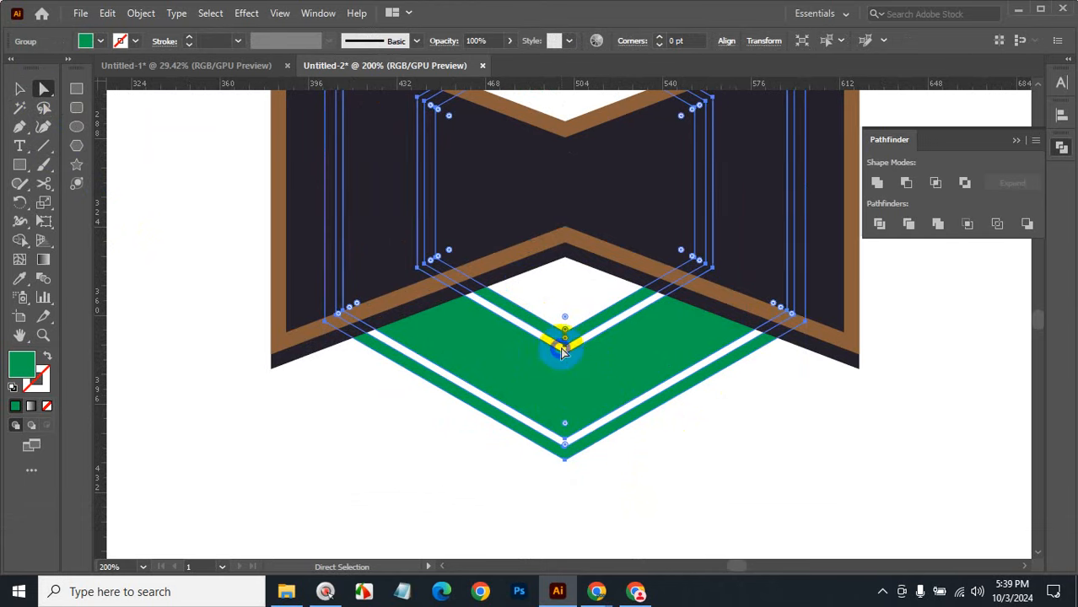
click(563, 347)
drag(564, 350, 565, 256)
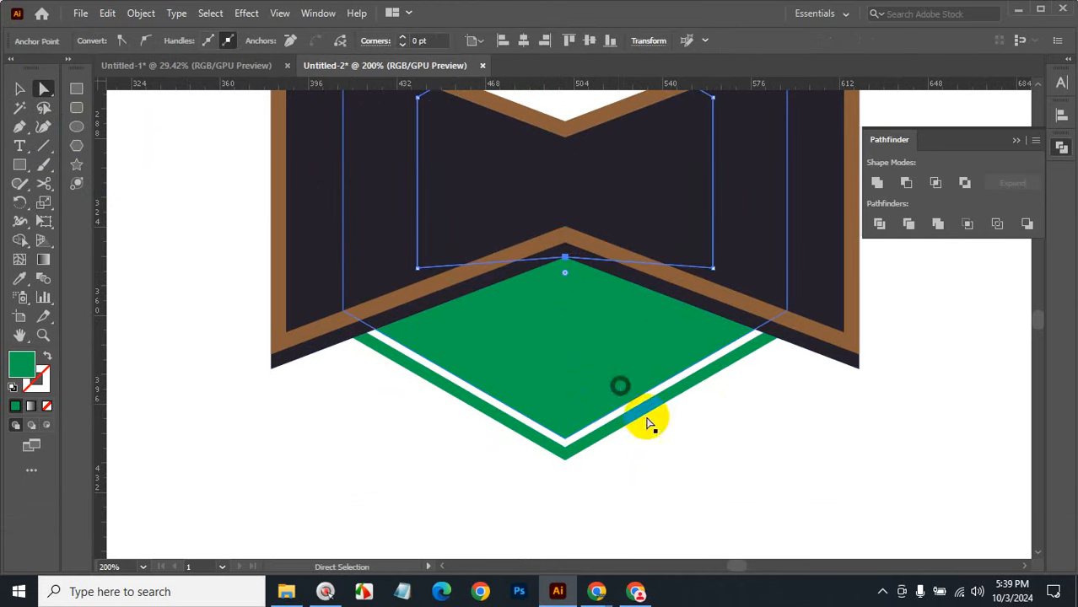
click(741, 449)
Step: Select all the brown and dark bow-tie banner shapes and hide them
click(24, 91)
click(404, 225)
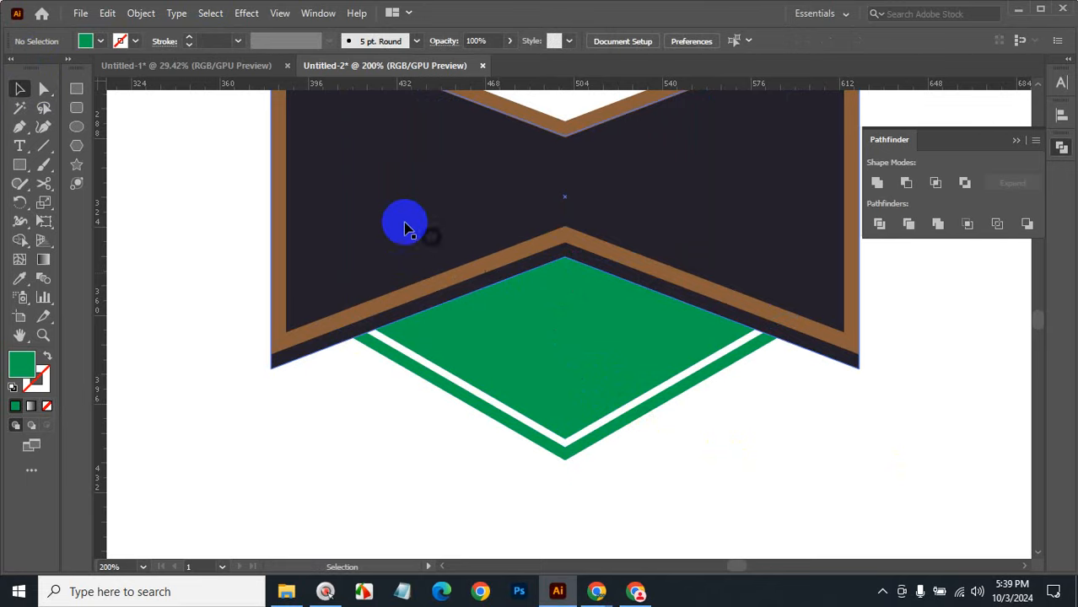
shift+click(347, 327)
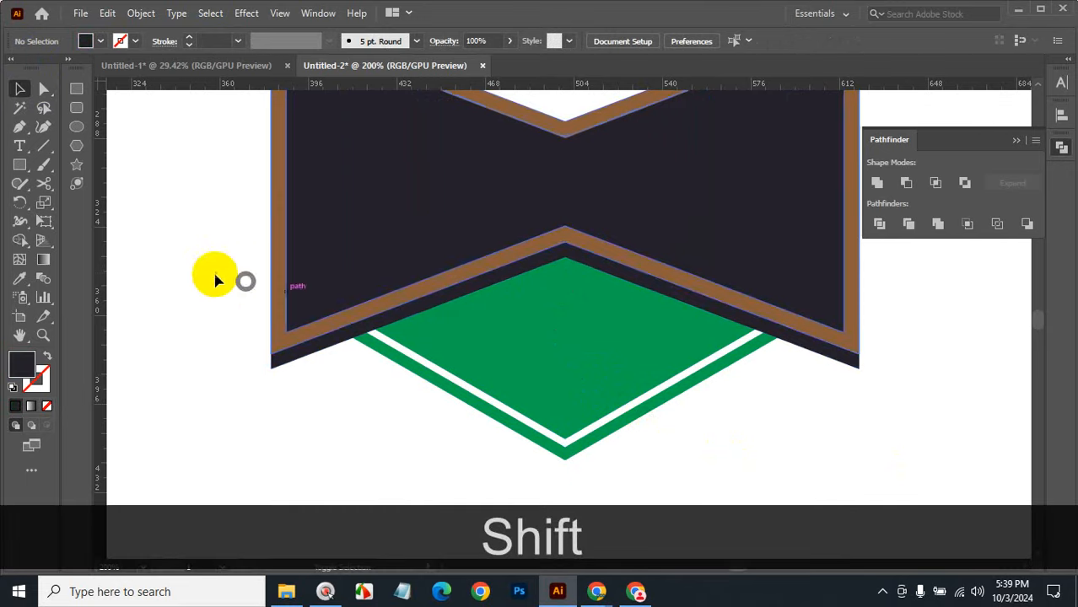
drag(212, 274, 294, 362)
key(ctrl)
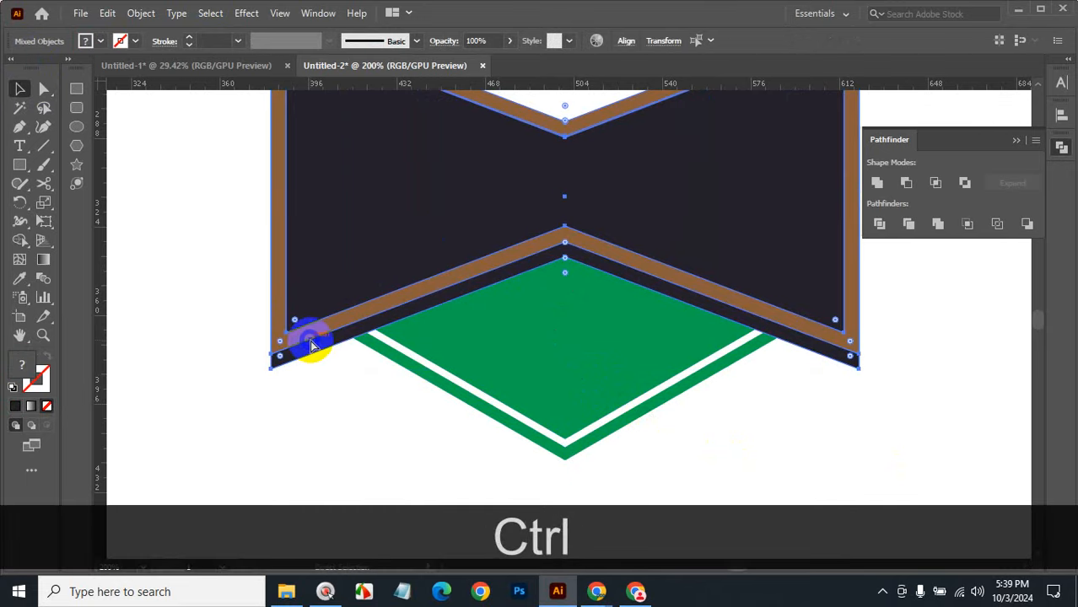
key(ctrl+3)
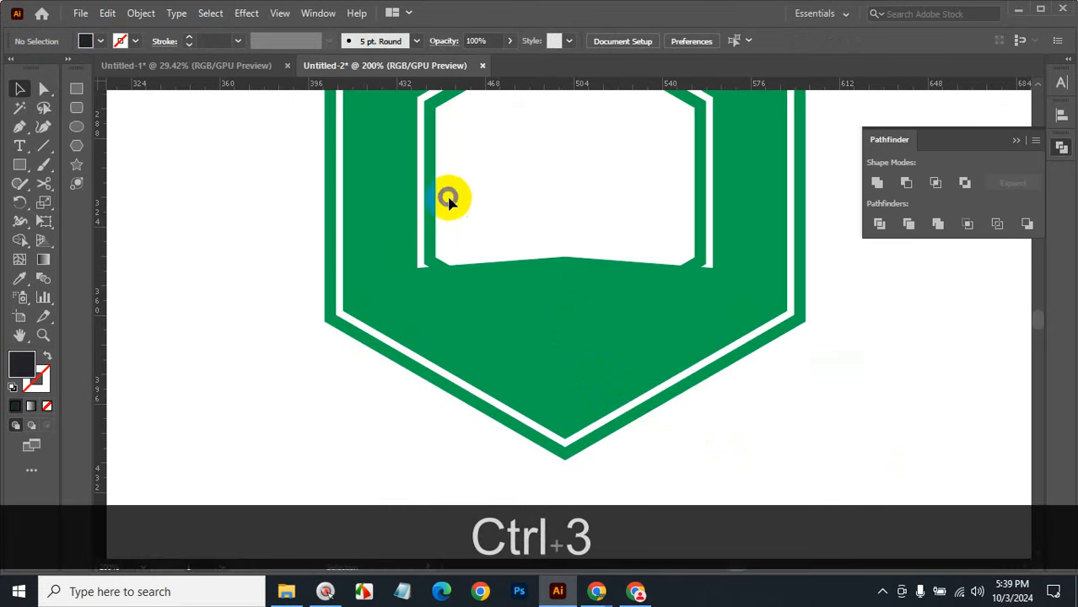
Step: Select the exposed green hexagon shapes, apply Unite to them and deselect
drag(448, 198, 702, 484)
click(878, 180)
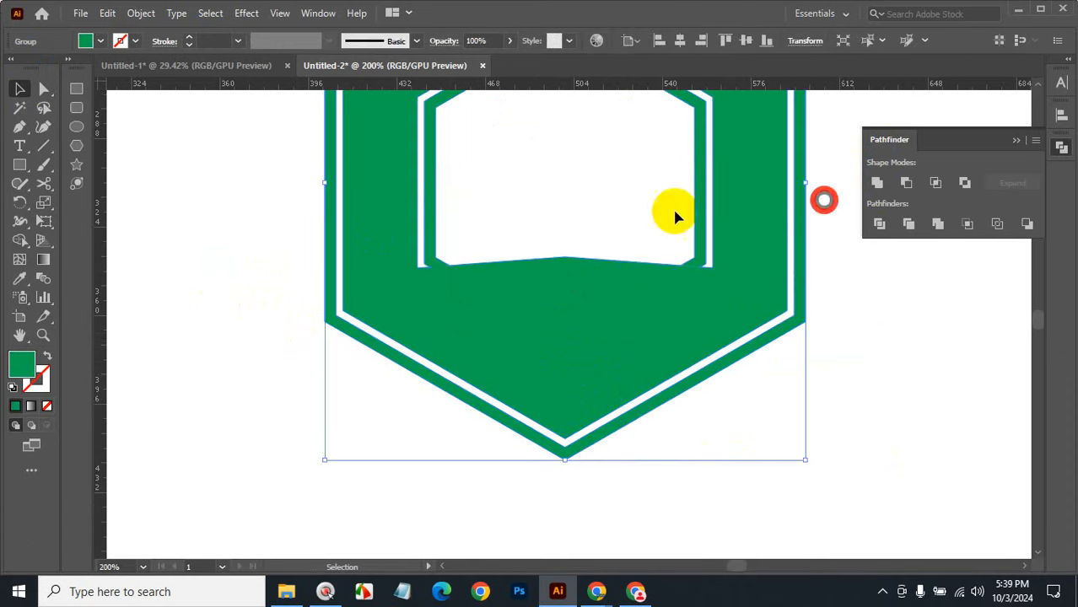
click(607, 194)
click(875, 353)
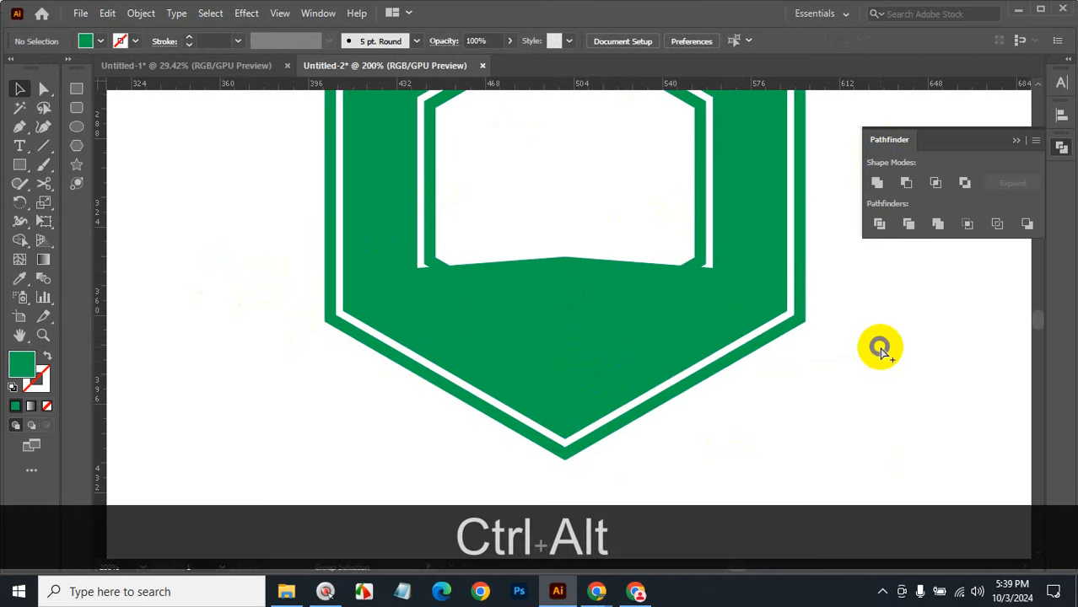
Step: Show all the hidden banner shapes again and clear the selection
key(ctrl+alt+3)
ctrl+alt+click(611, 271)
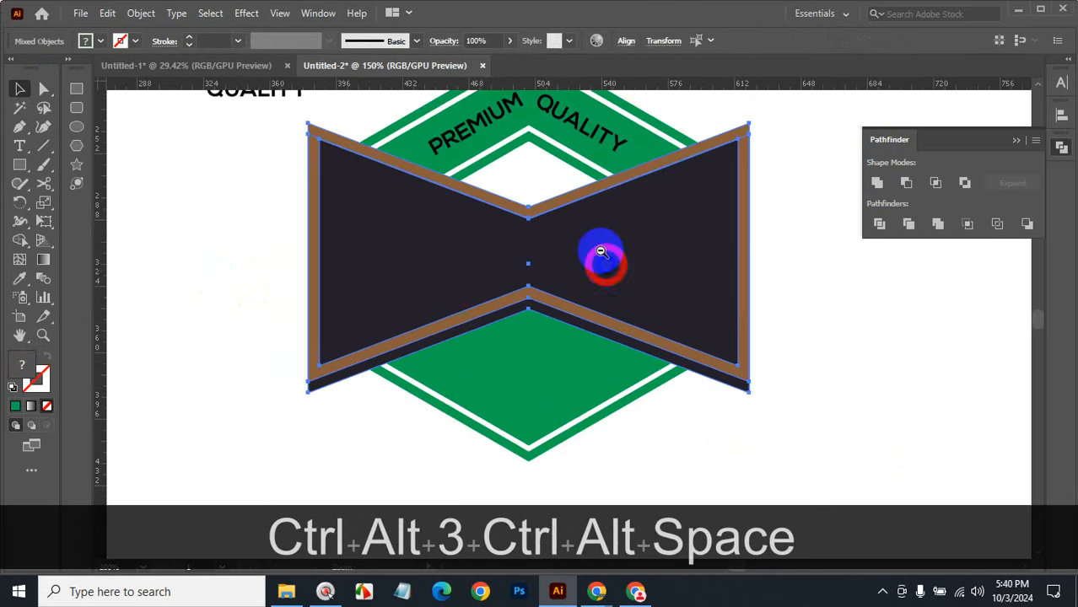
ctrl+alt+click(605, 263)
ctrl+alt+click(600, 254)
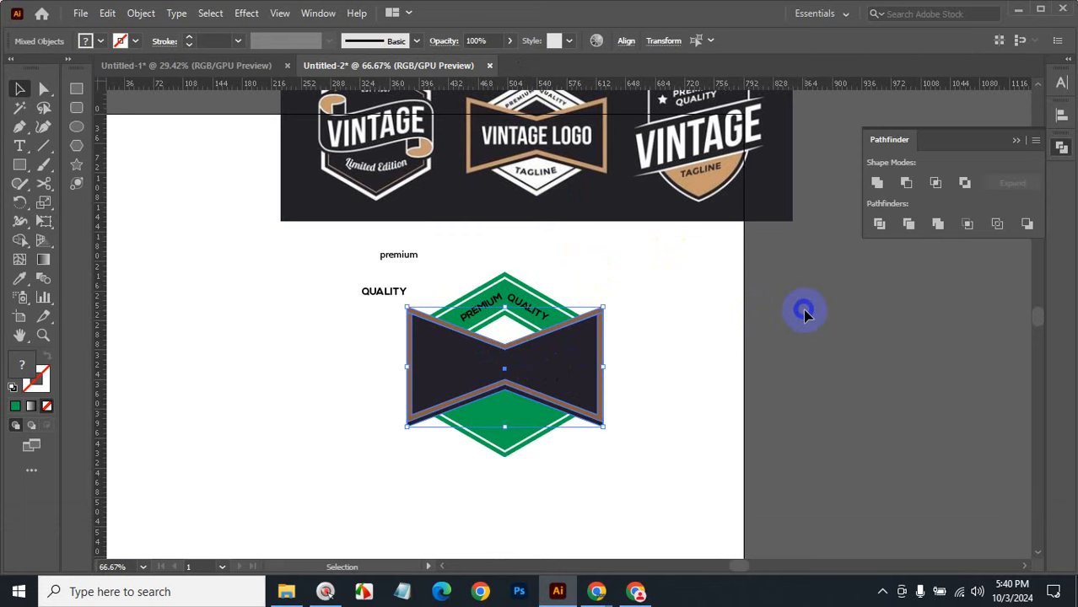
click(647, 329)
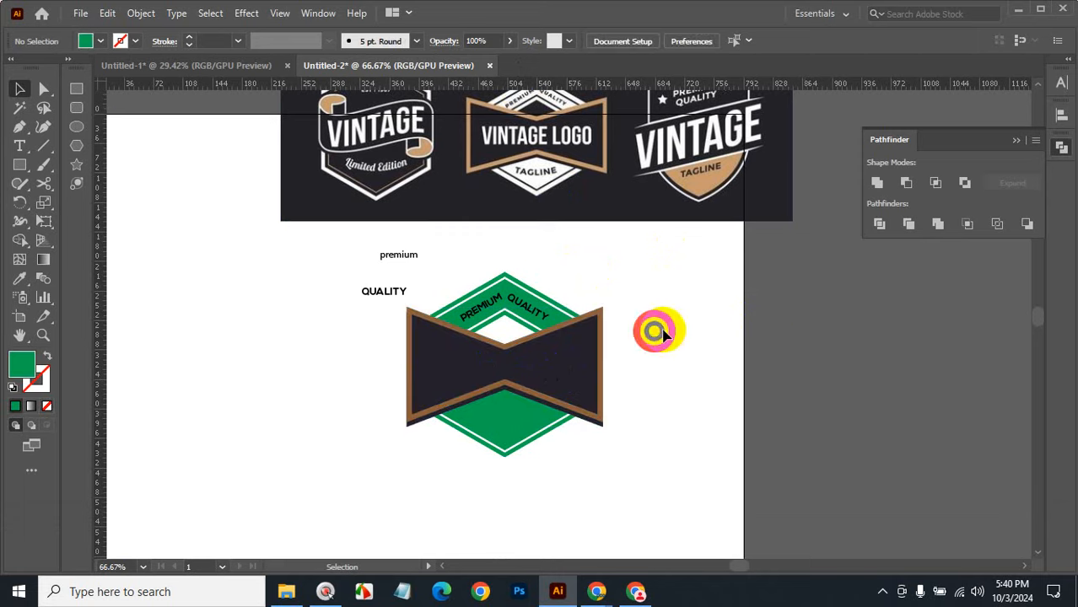
Step: Draw a large circle on the empty canvas beside the badge and swap its green fill to the stroke, leaving no fill
click(76, 126)
drag(135, 180, 288, 301)
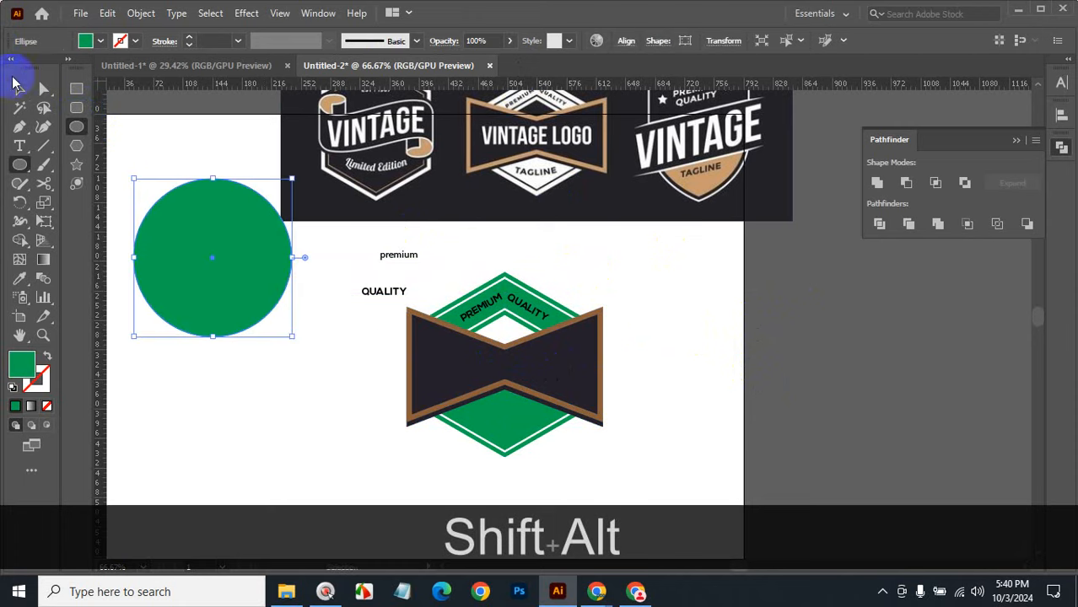
click(25, 88)
key(shift+x)
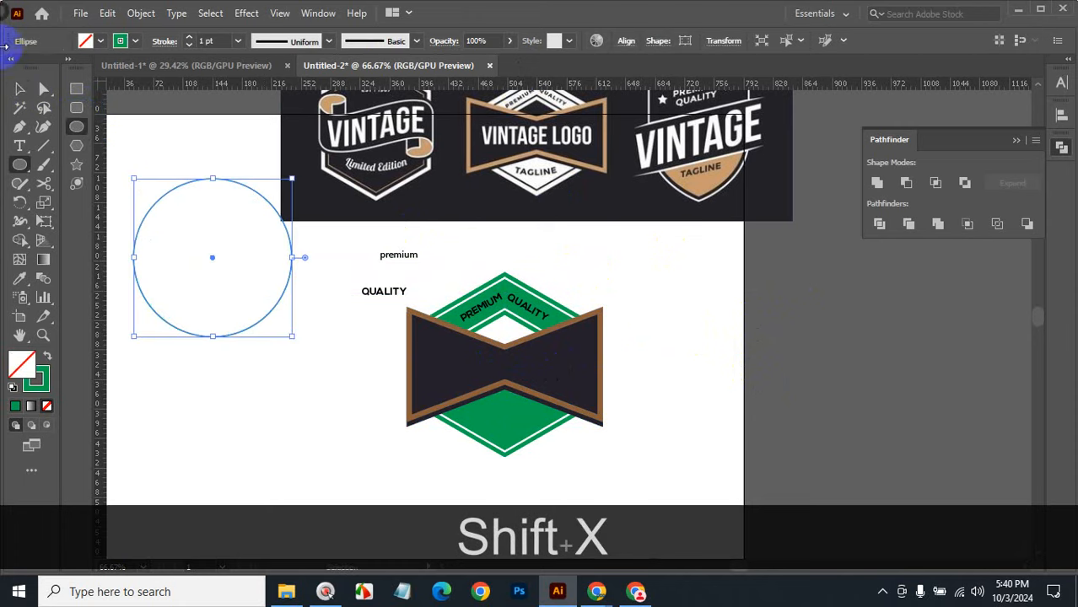
Step: Move the circle onto the middle of the hexagon badge and change its stroke color to red
click(313, 468)
drag(259, 317, 553, 410)
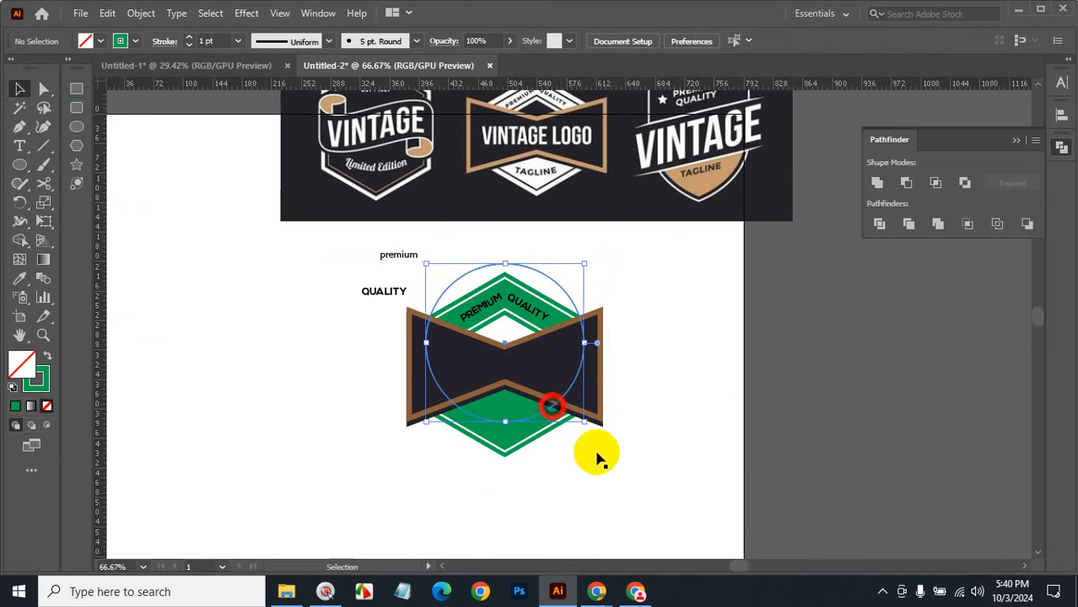
click(654, 460)
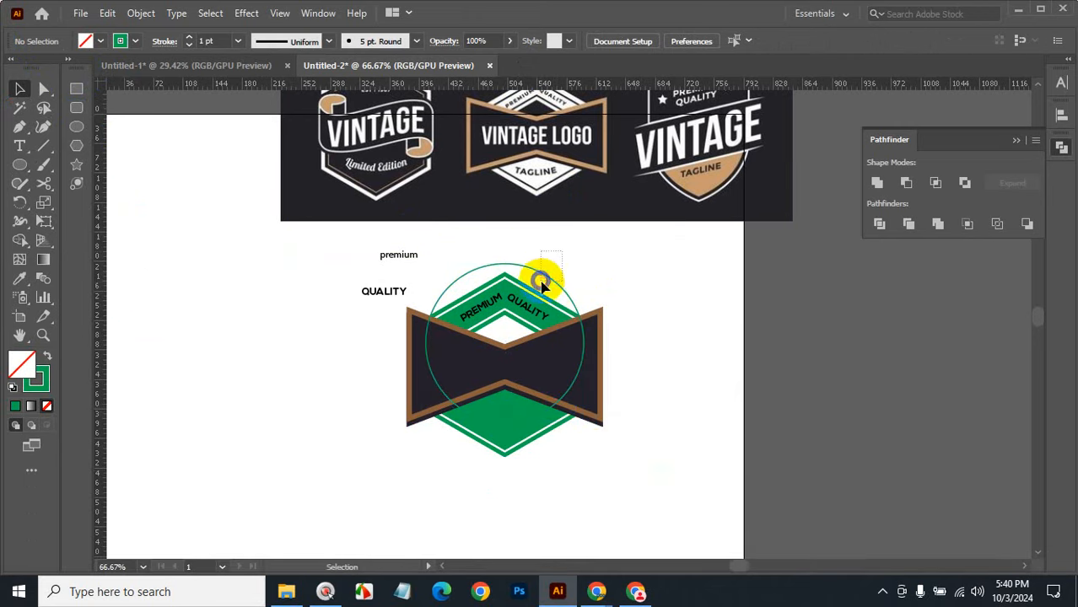
click(546, 279)
click(135, 41)
click(52, 70)
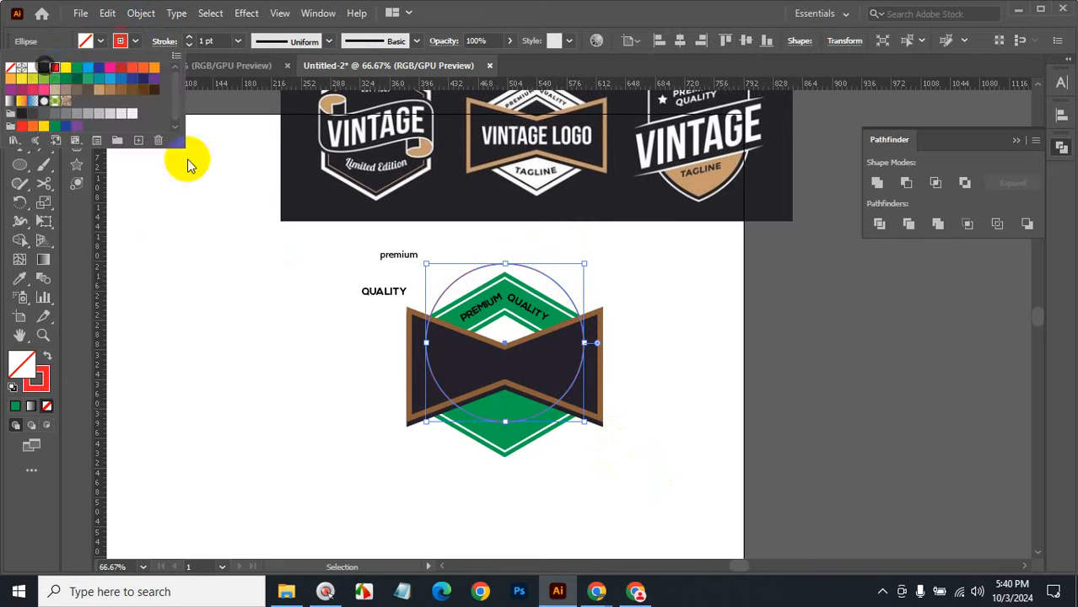
click(666, 353)
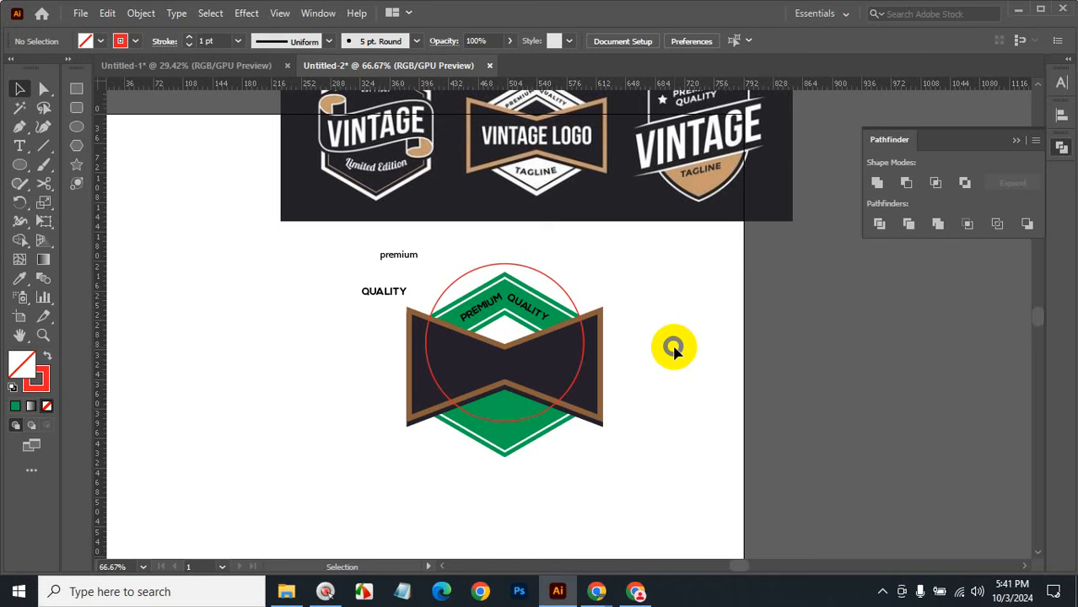
Step: Widen the red circle symmetrically into an ellipse slightly wider than the banner and move it down so its top meets the hexagon's tip
key(ctrl+space)
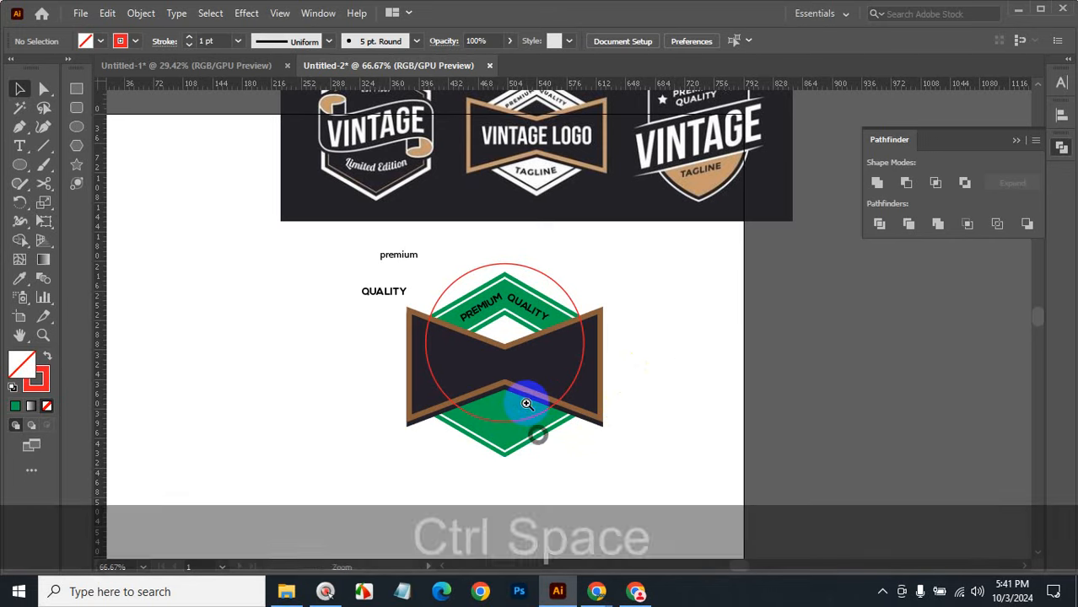
click(536, 428)
drag(571, 211, 601, 388)
drag(601, 446, 600, 333)
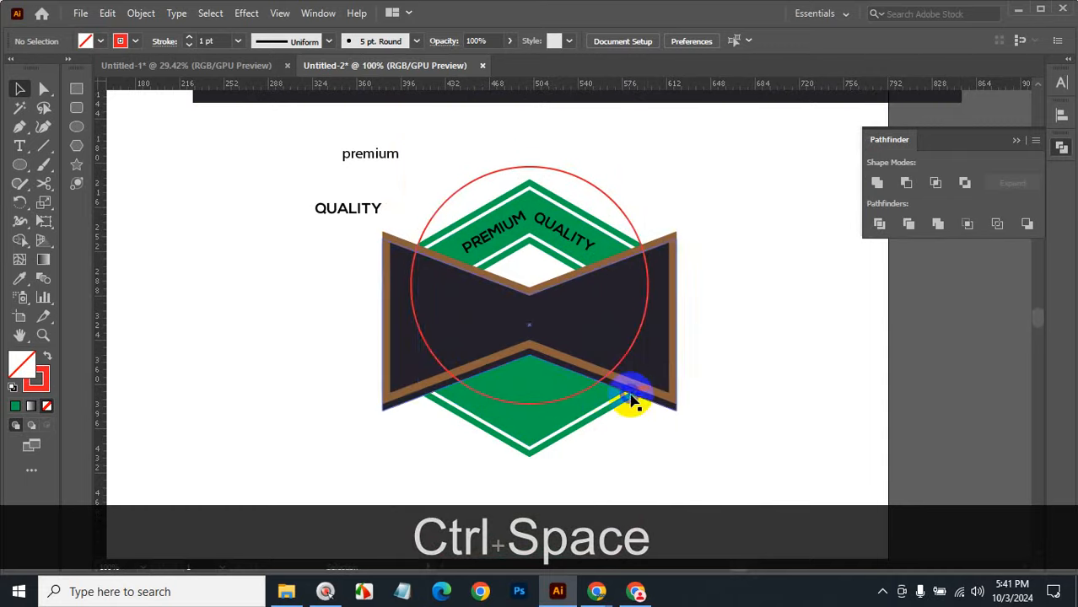
click(648, 303)
click(648, 302)
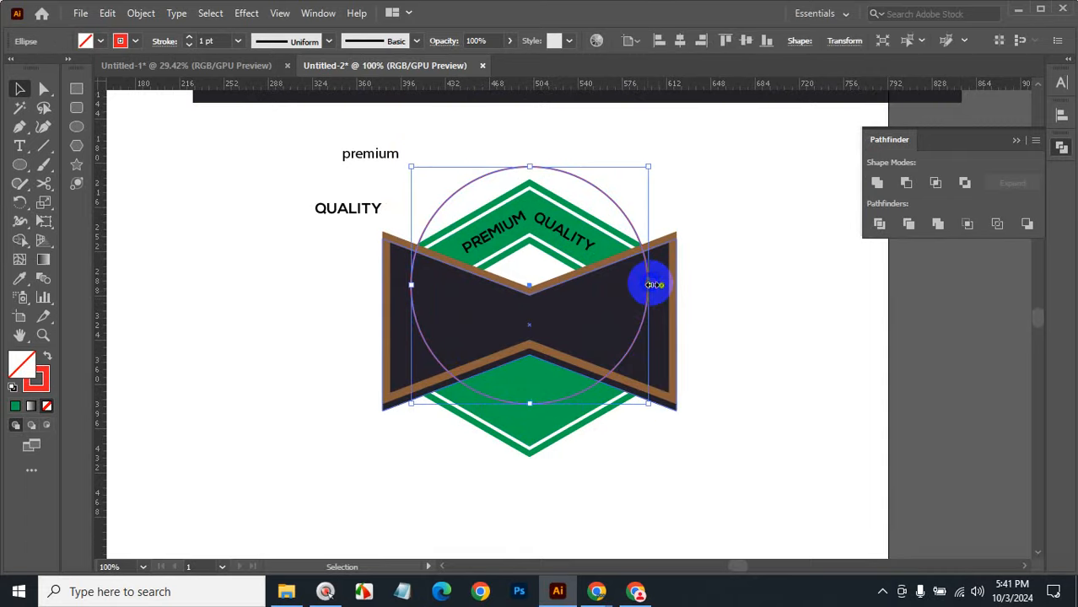
drag(651, 284, 684, 284)
click(693, 363)
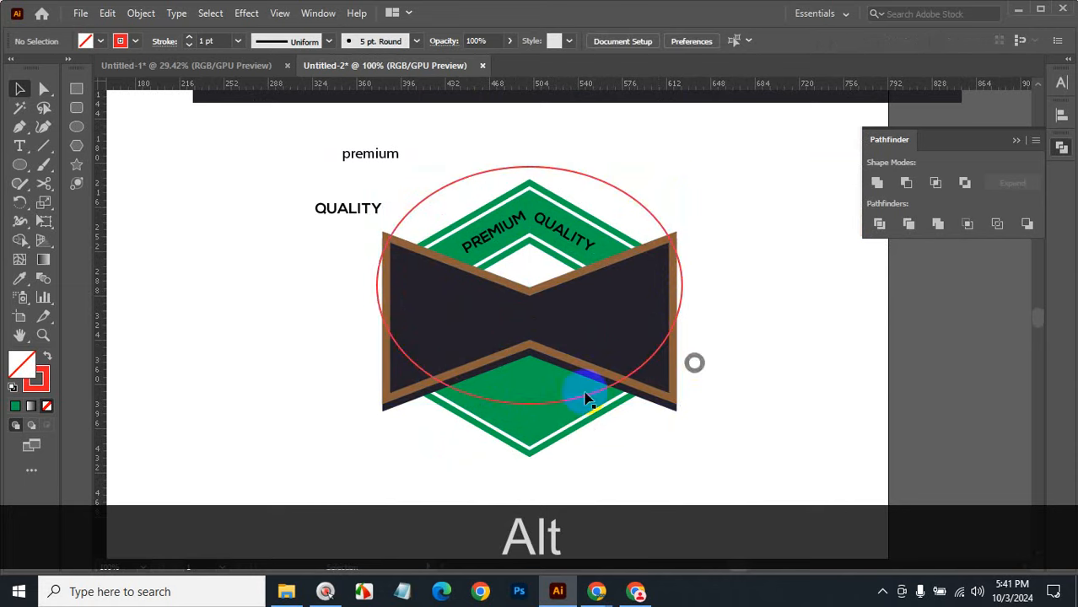
drag(542, 406, 542, 419)
click(715, 408)
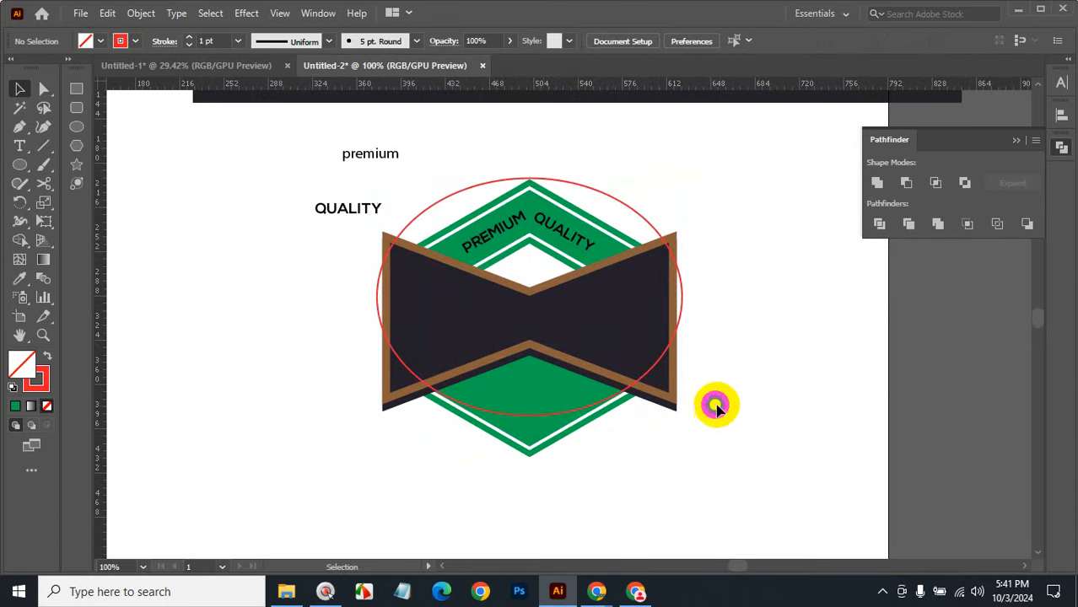
Step: Create a Lorem ipsum text object on the blank canvas beside the badge, place it near the banner and copy its wording
click(523, 414)
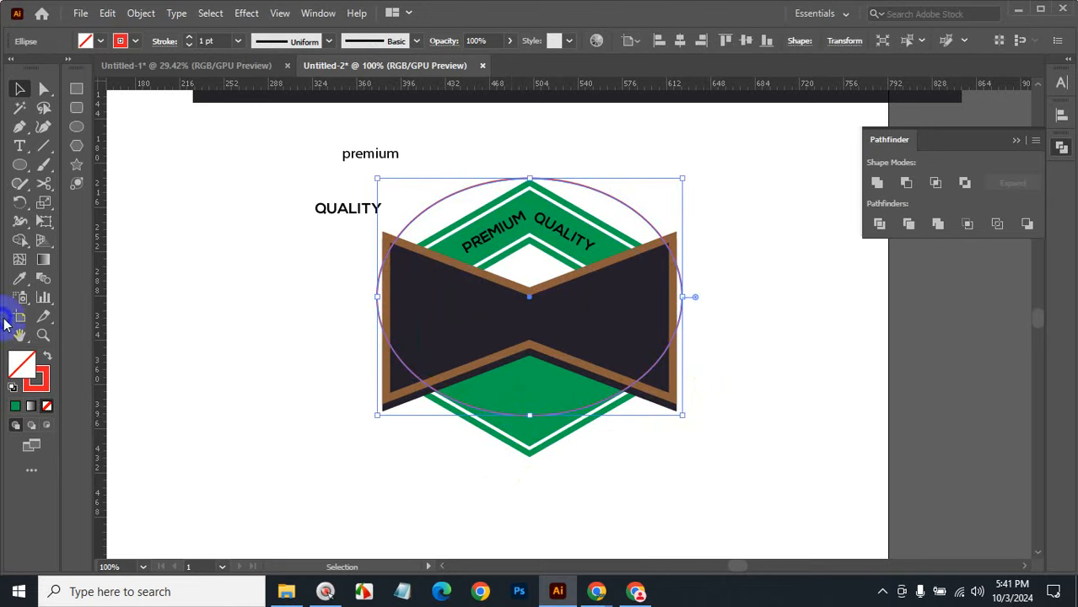
scroll(316, 360, up, 5)
scroll(317, 361, down, 5)
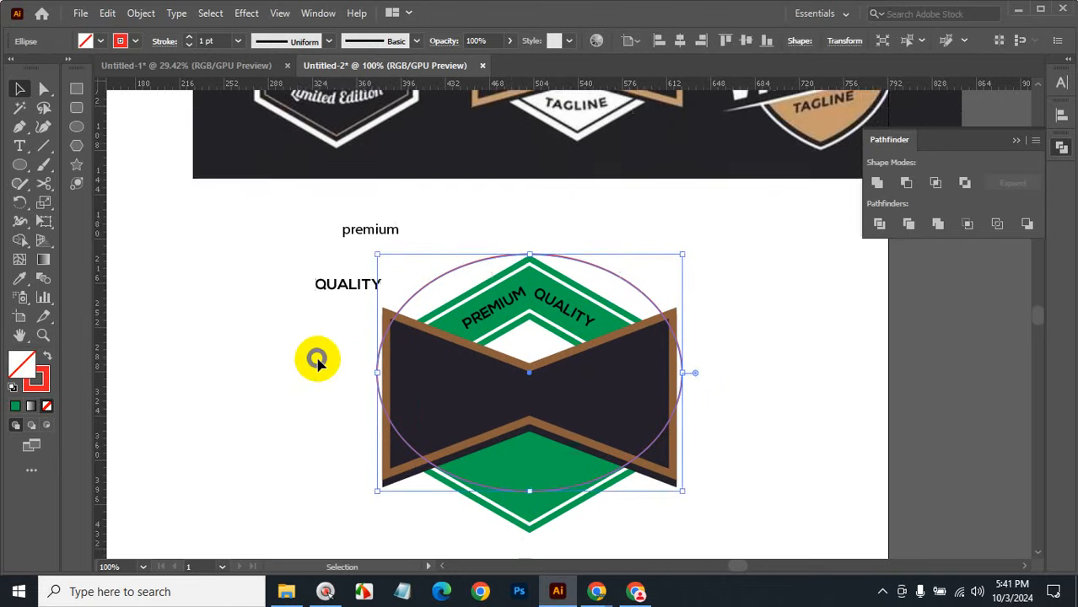
click(15, 147)
click(164, 334)
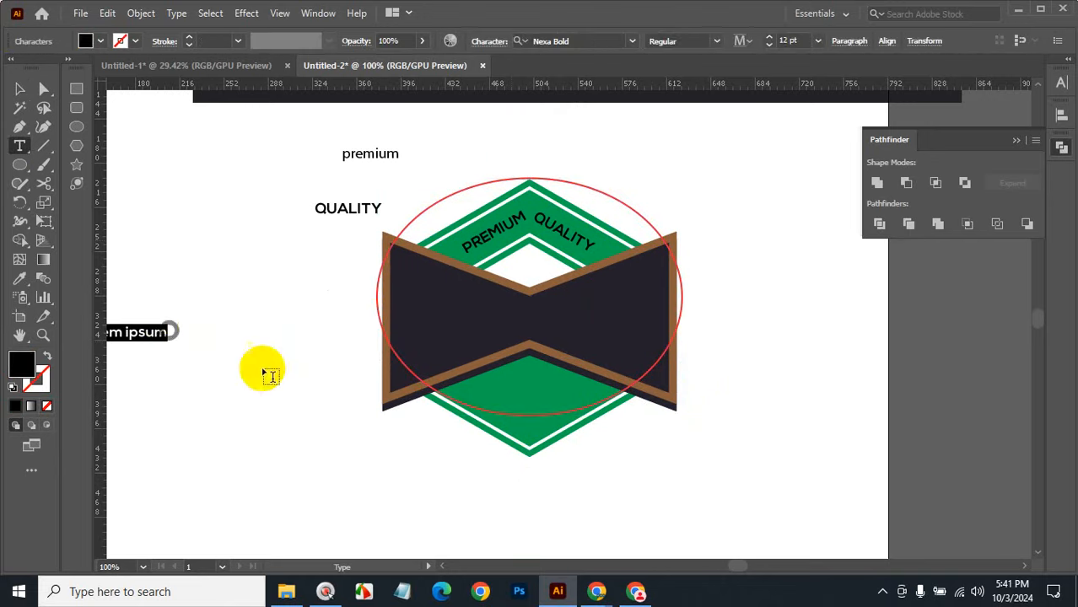
click(19, 87)
drag(182, 341, 287, 356)
click(20, 145)
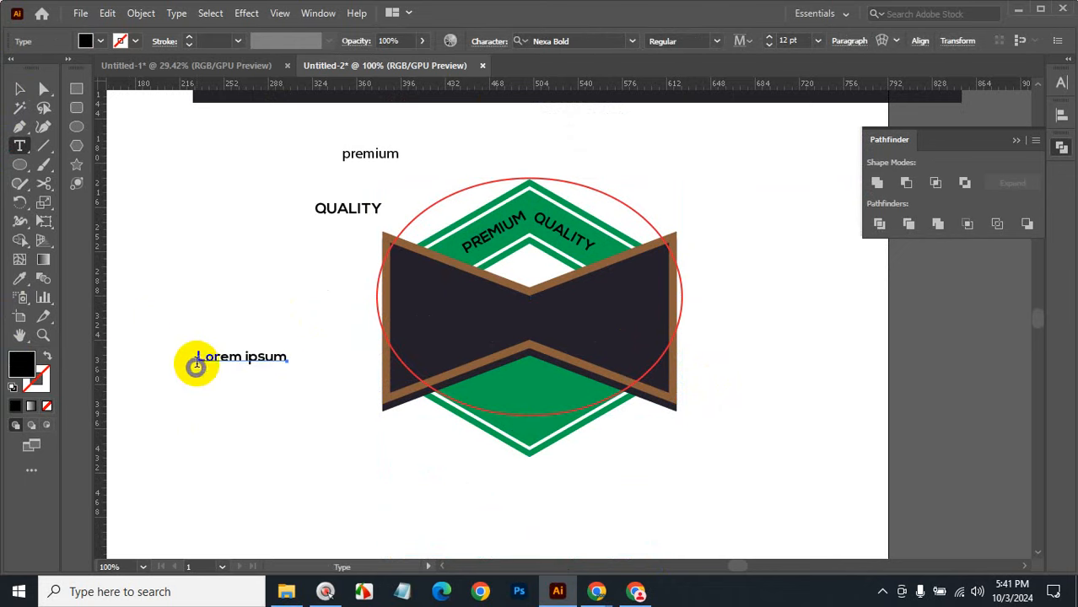
drag(195, 356, 324, 365)
key(ctrl+c)
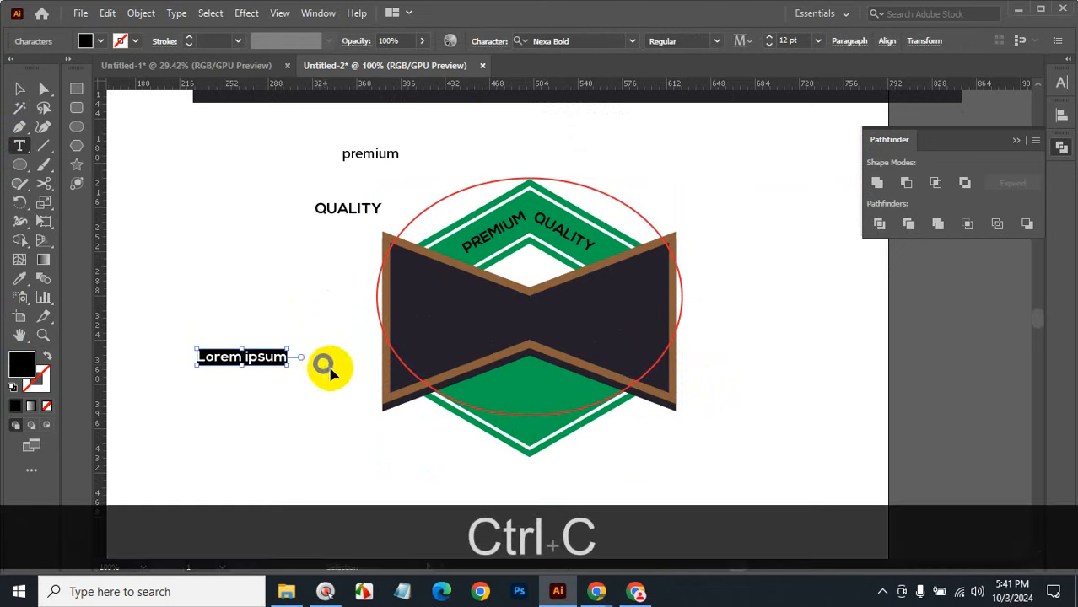
Step: Convert the red ellipse into a type path starting at its lowest point and replace the placeholder with the copied Lorem ipsum
drag(20, 146, 92, 181)
click(532, 416)
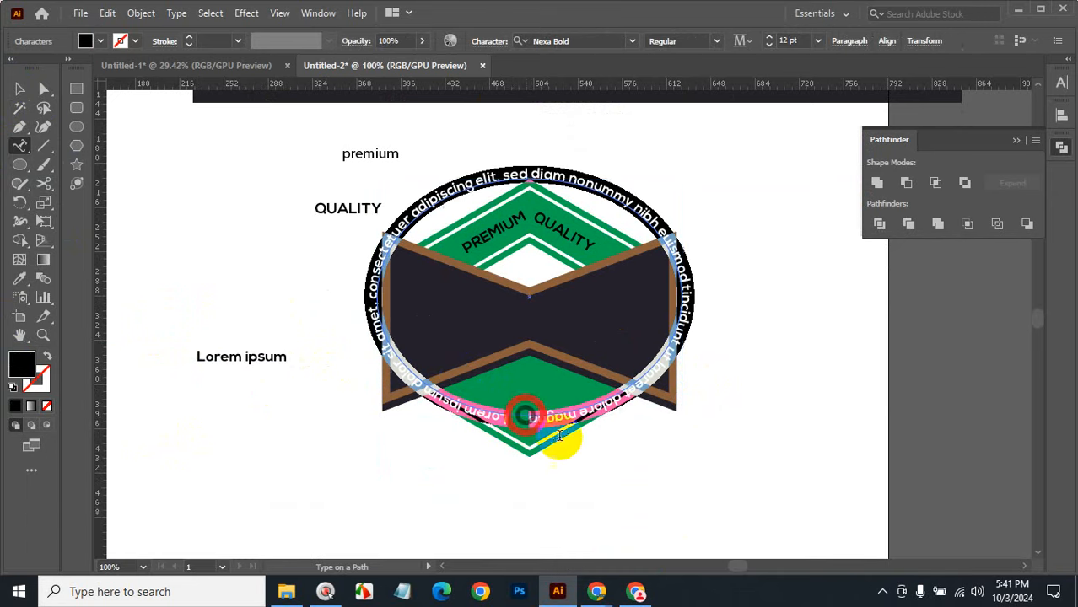
key(ctrl)
key(ctrl+v)
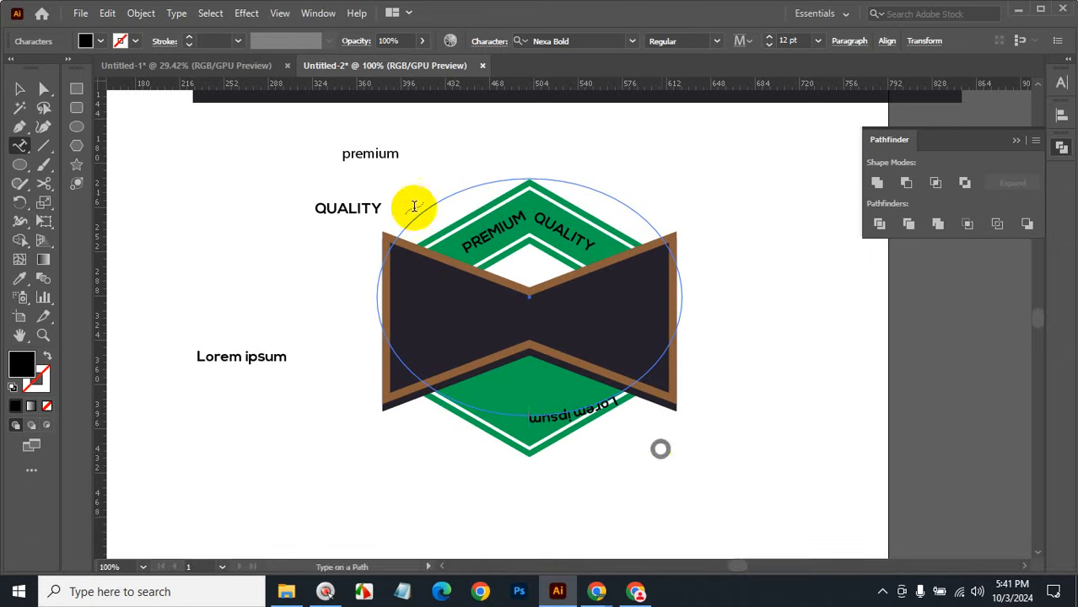
Step: Adjust the path text's bracket so its range closely encloses the Lorem ipsum wording on the ellipse
click(18, 90)
click(469, 380)
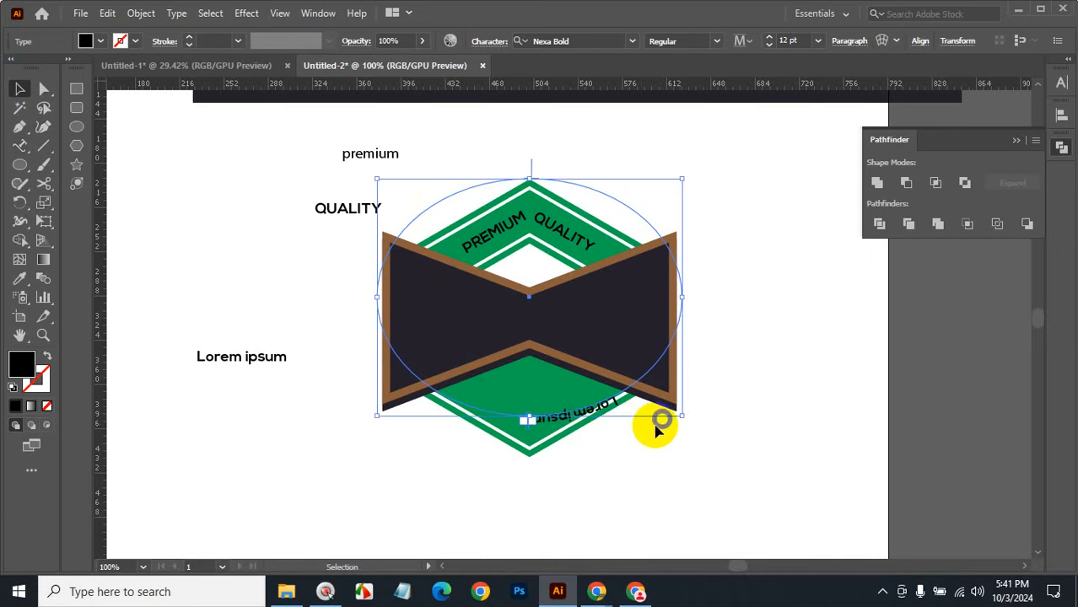
key(ctrl+space)
ctrl+click(591, 359)
ctrl+click(537, 373)
ctrl+click(537, 373)
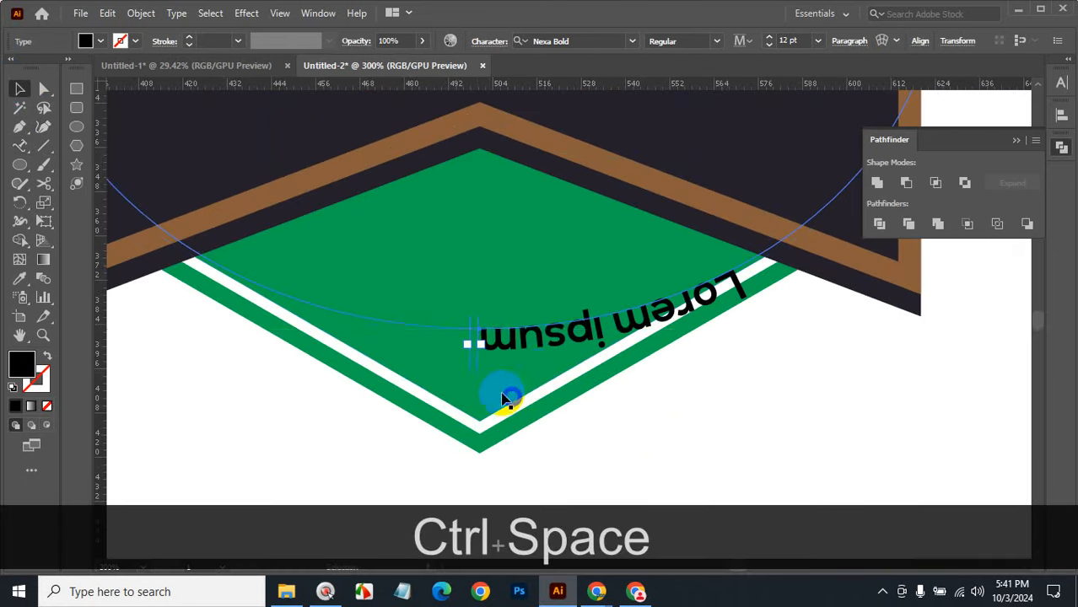
drag(470, 371, 349, 361)
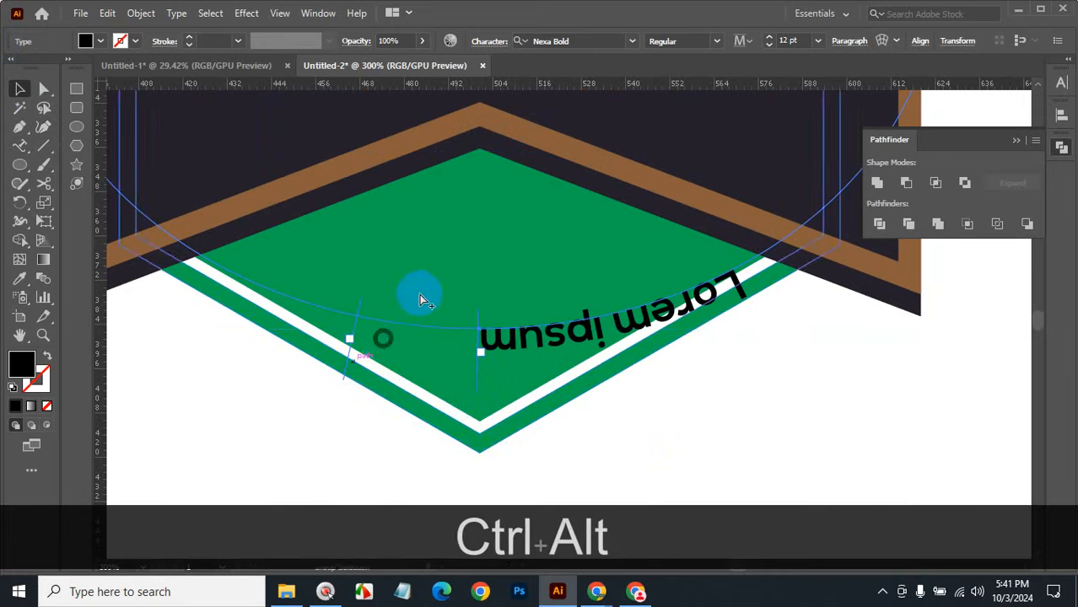
key(ctrl+alt+space)
ctrl+alt+click(440, 265)
ctrl+alt+click(558, 248)
click(524, 437)
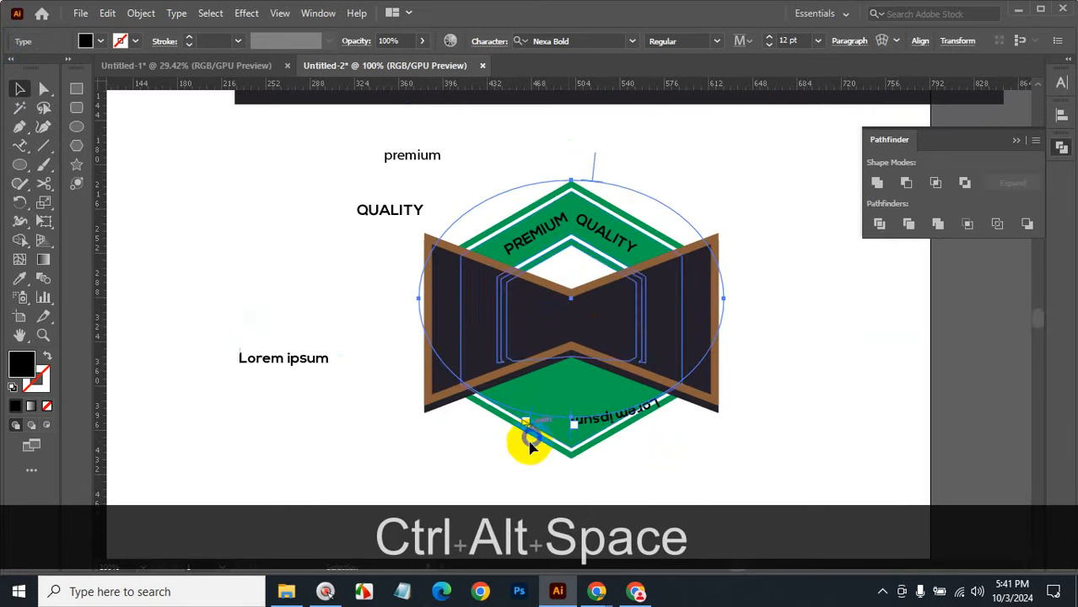
drag(524, 438, 687, 432)
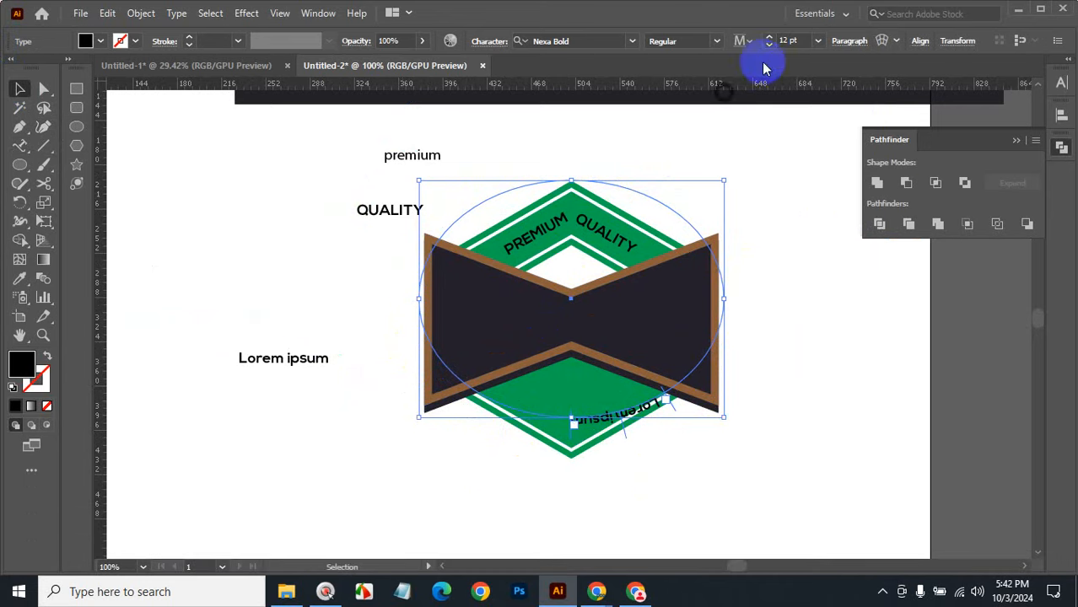
Step: Center-align the Lorem ipsum text within its range on the ellipse
click(850, 42)
click(726, 74)
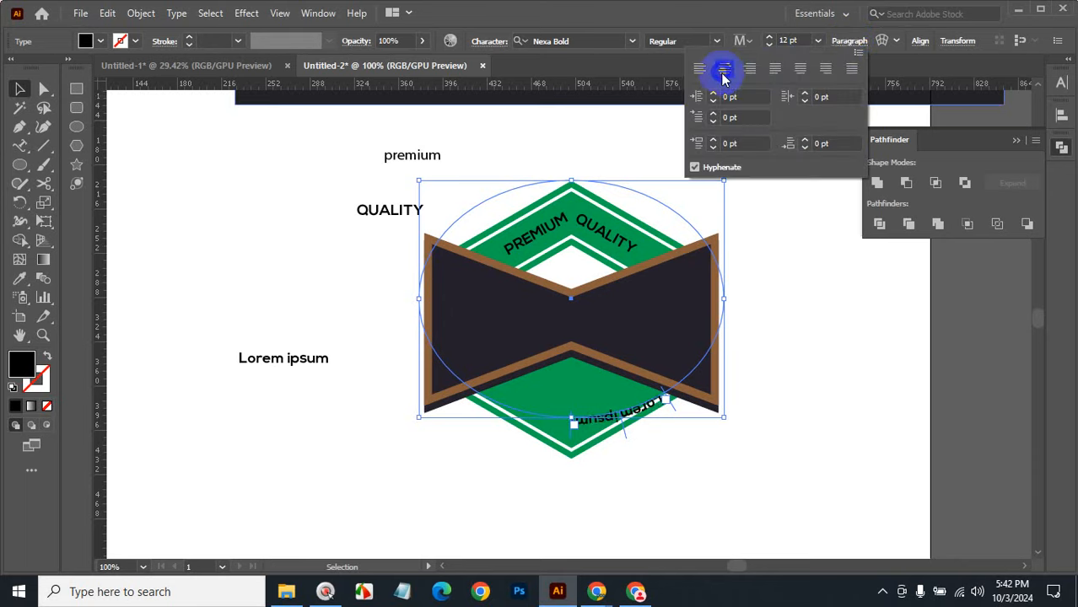
click(622, 437)
Step: Slide the Lorem ipsum text to the bottom center of the ellipse and flip it to the inside so it reads upright
key(ctrl+space)
click(631, 430)
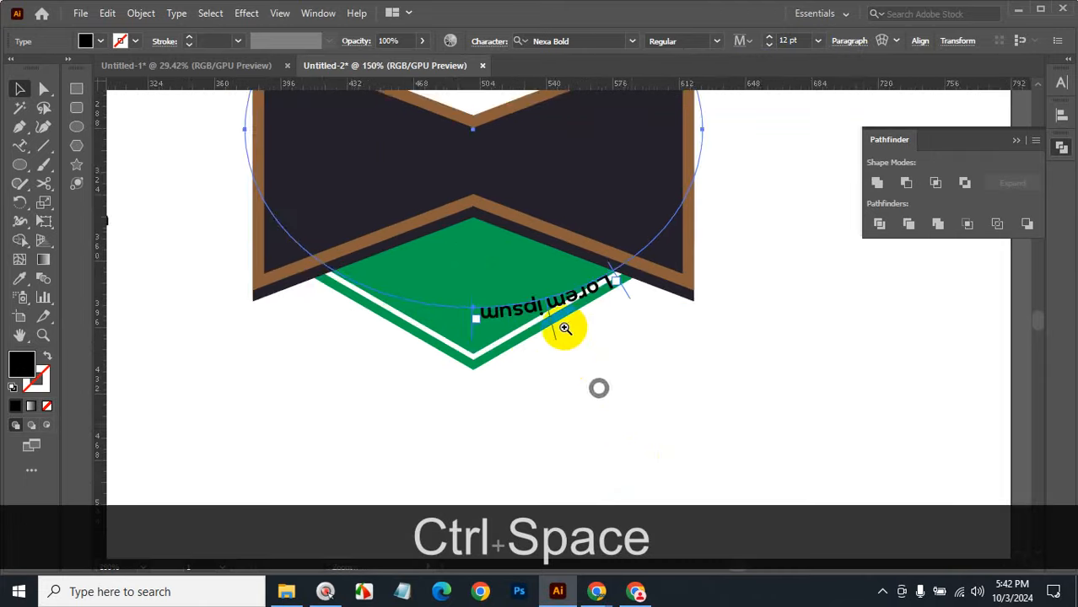
click(565, 328)
drag(603, 367, 440, 380)
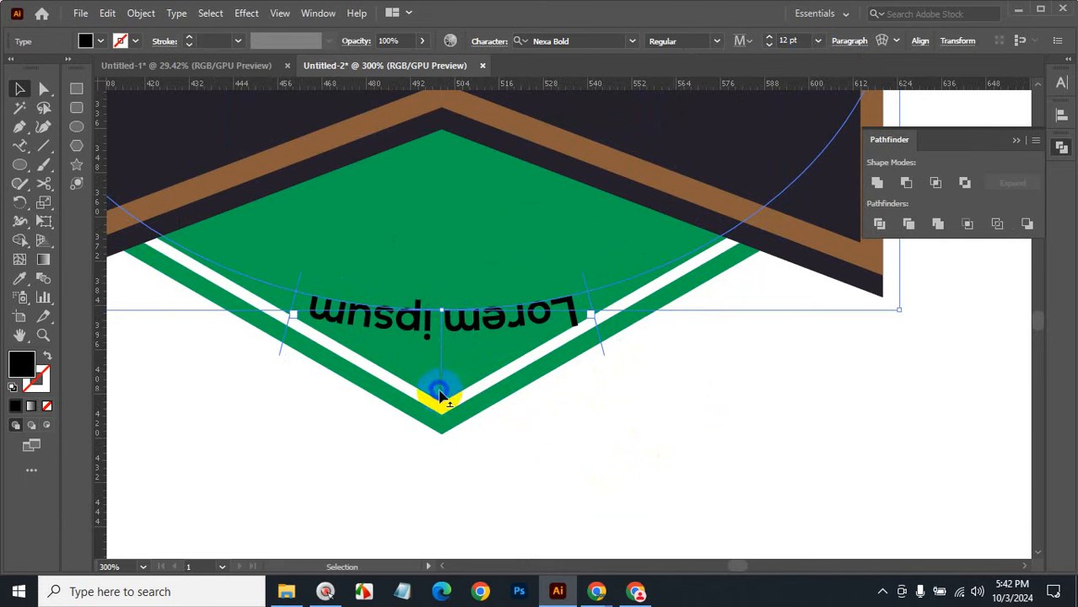
drag(439, 394, 438, 233)
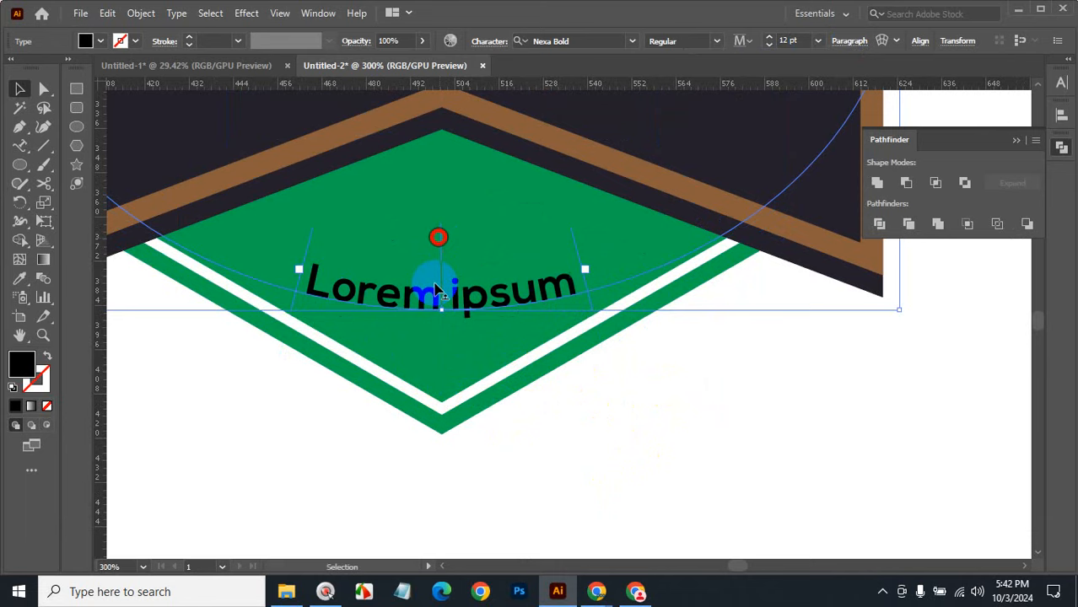
click(632, 434)
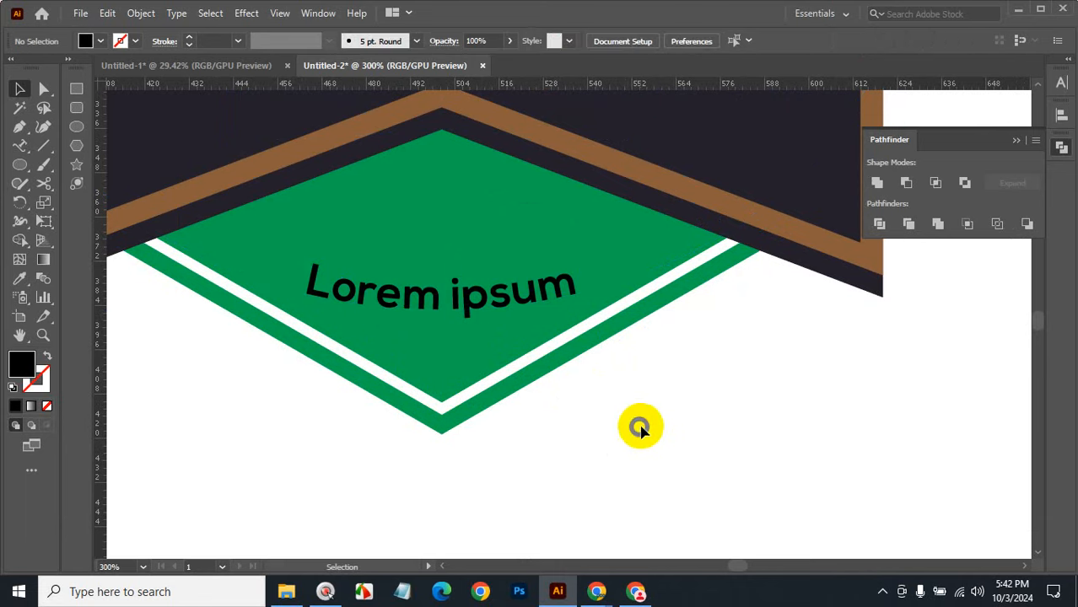
Step: Compare the badge's bow-tie banner and curved tagline with the reference VINTAGE LOGO badge
ctrl+alt+click(542, 304)
ctrl+alt+click(540, 295)
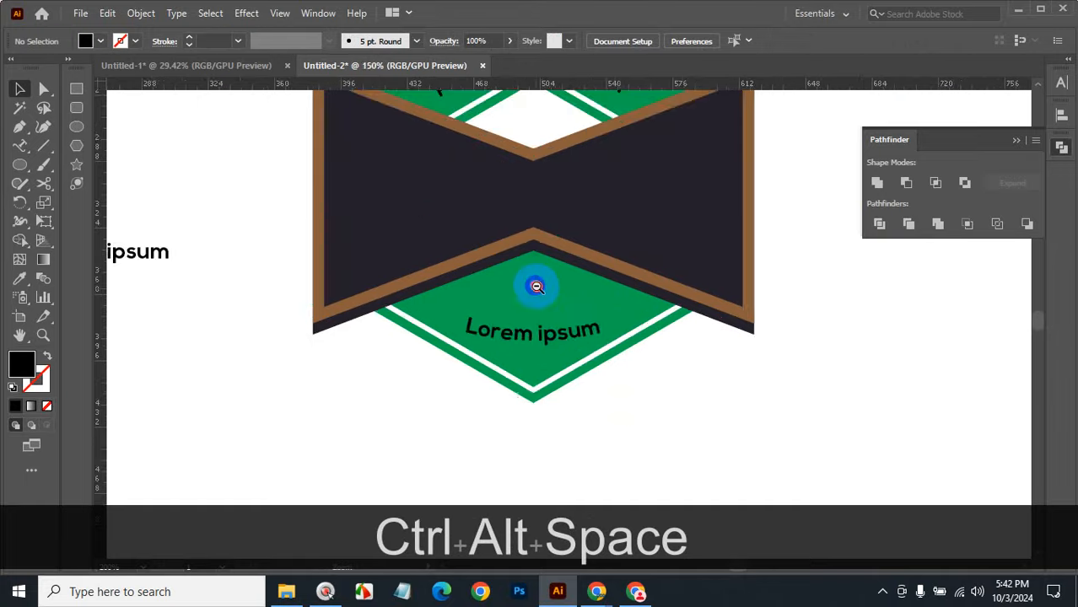
ctrl+alt+click(538, 287)
ctrl+alt+click(559, 301)
ctrl+alt+click(702, 262)
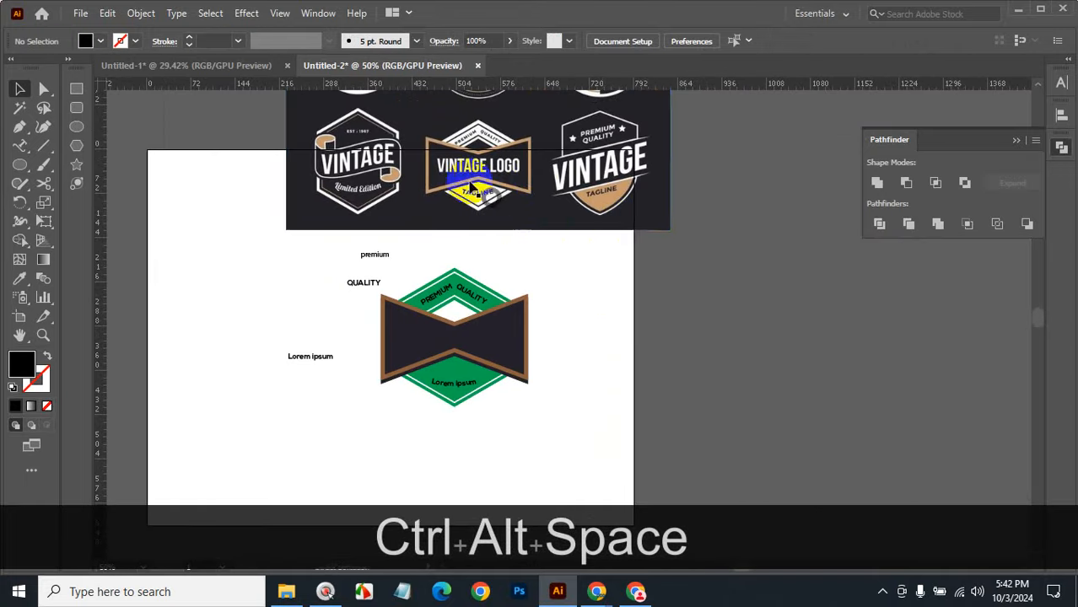
ctrl+alt+click(600, 312)
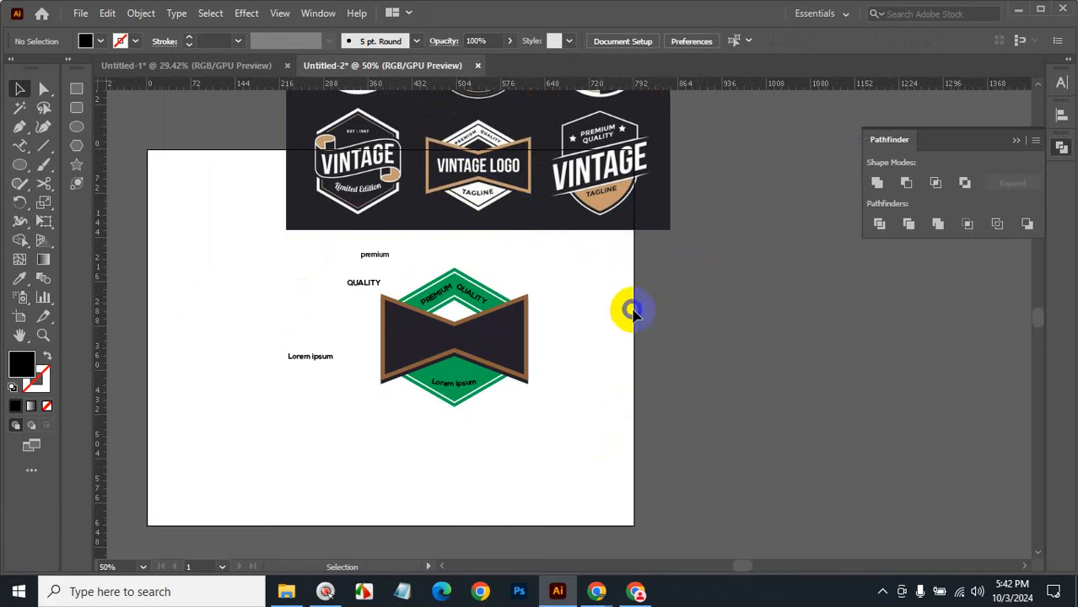
click(497, 341)
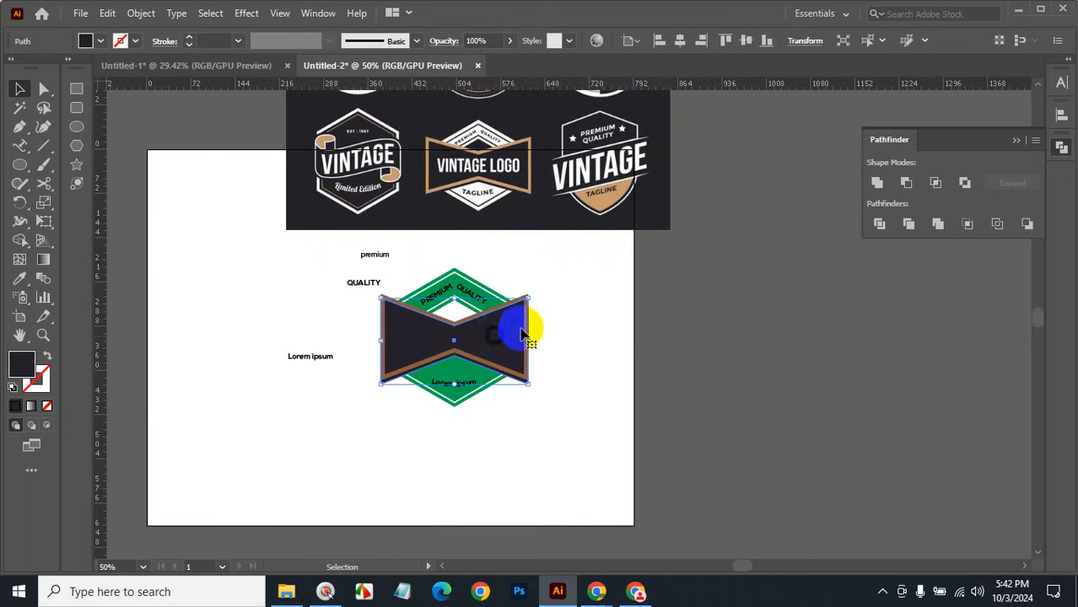
click(558, 308)
click(506, 322)
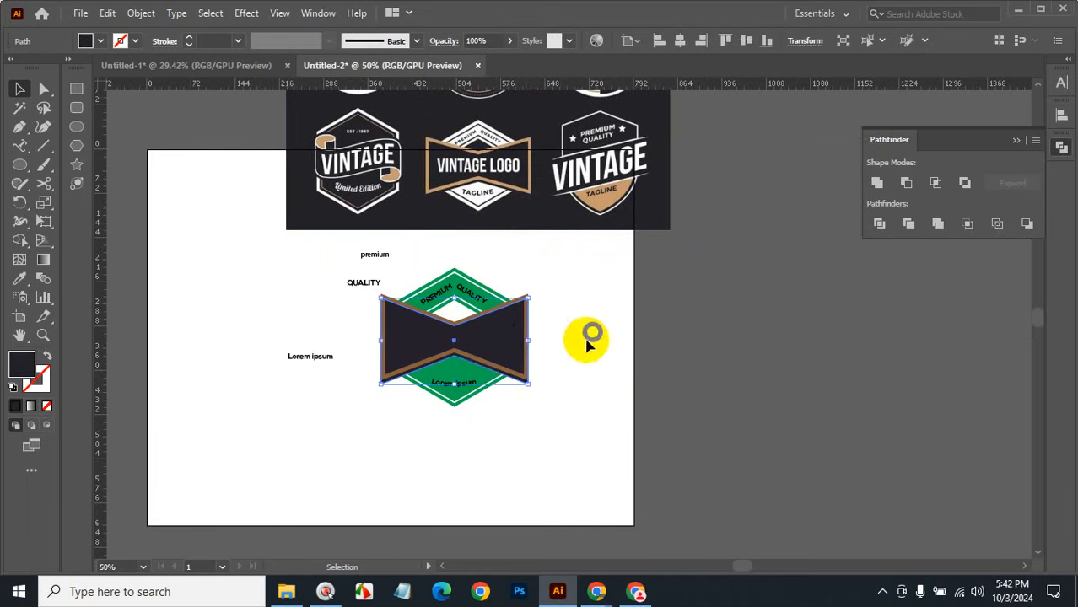
Step: Try to cut the Lorem ipsum text's ellipse path with the Scissors tool on both sides of the wording
key(ctrl+space)
click(457, 361)
click(442, 309)
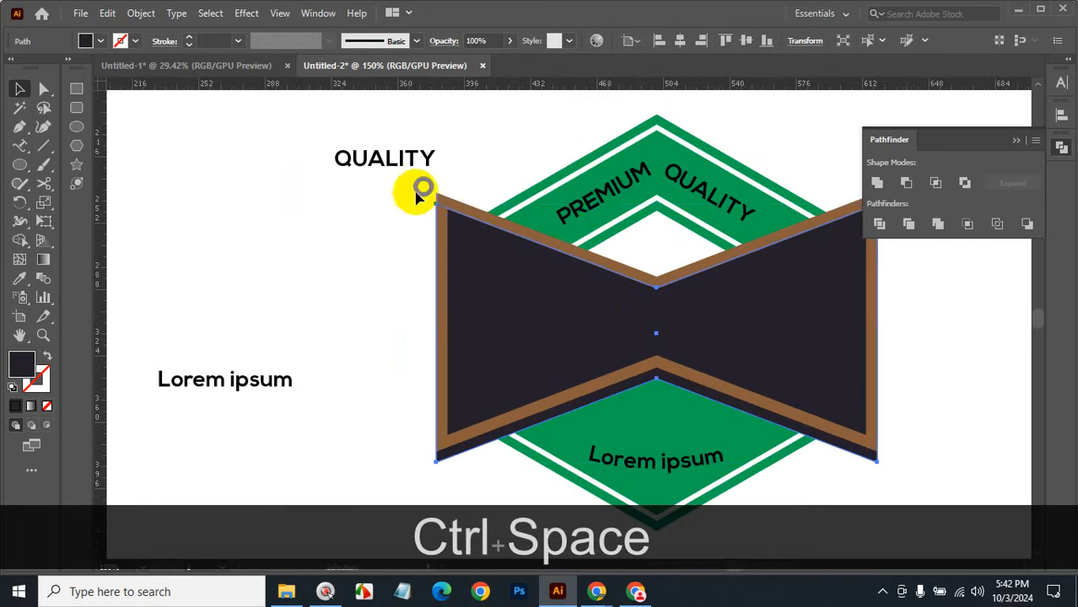
drag(411, 193, 451, 214)
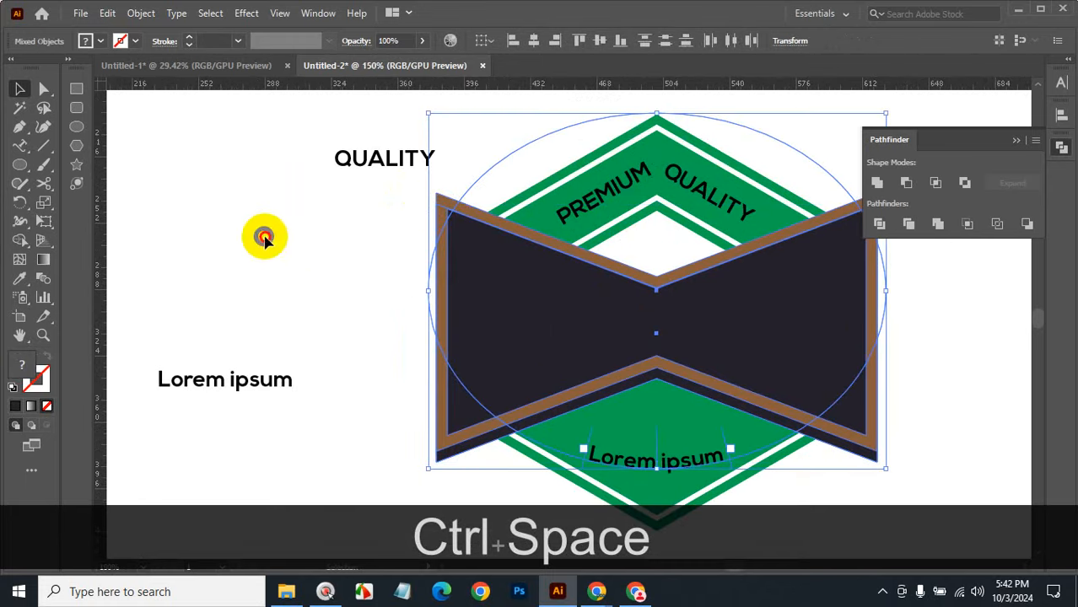
click(464, 163)
click(487, 171)
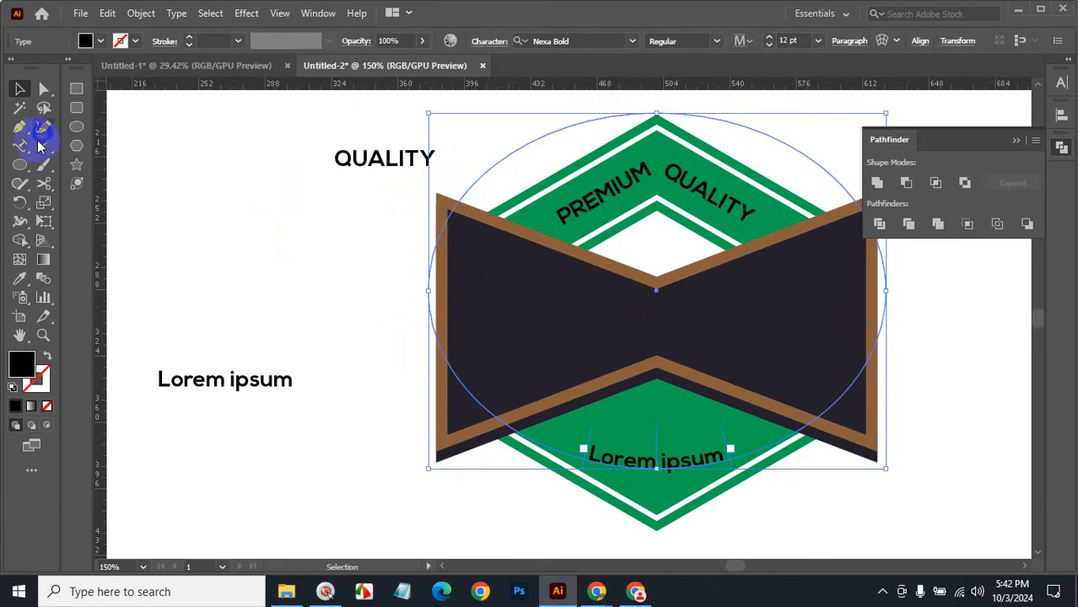
click(44, 183)
click(548, 444)
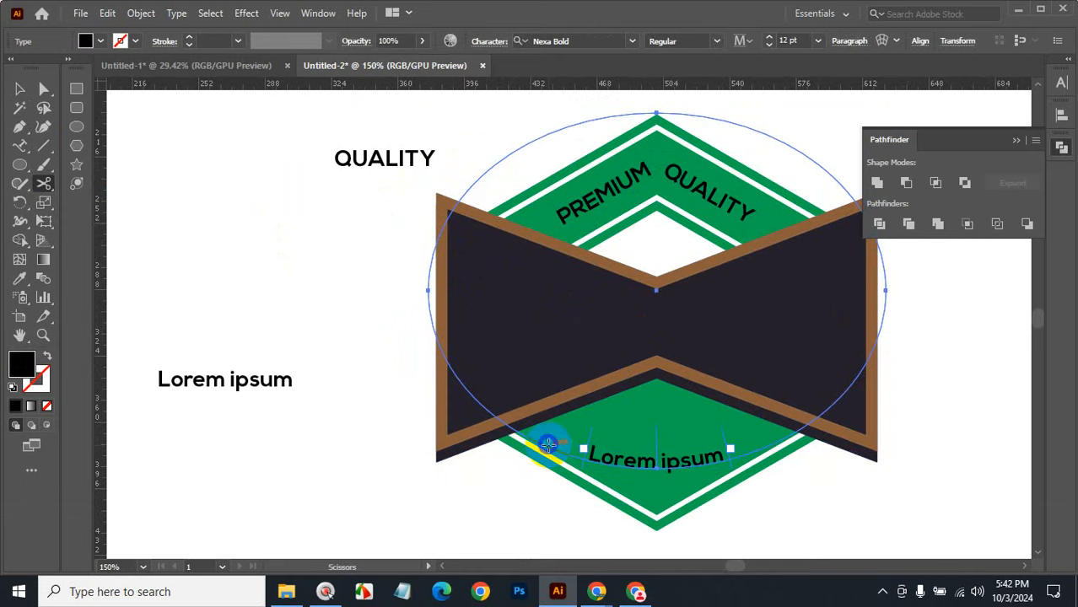
click(547, 444)
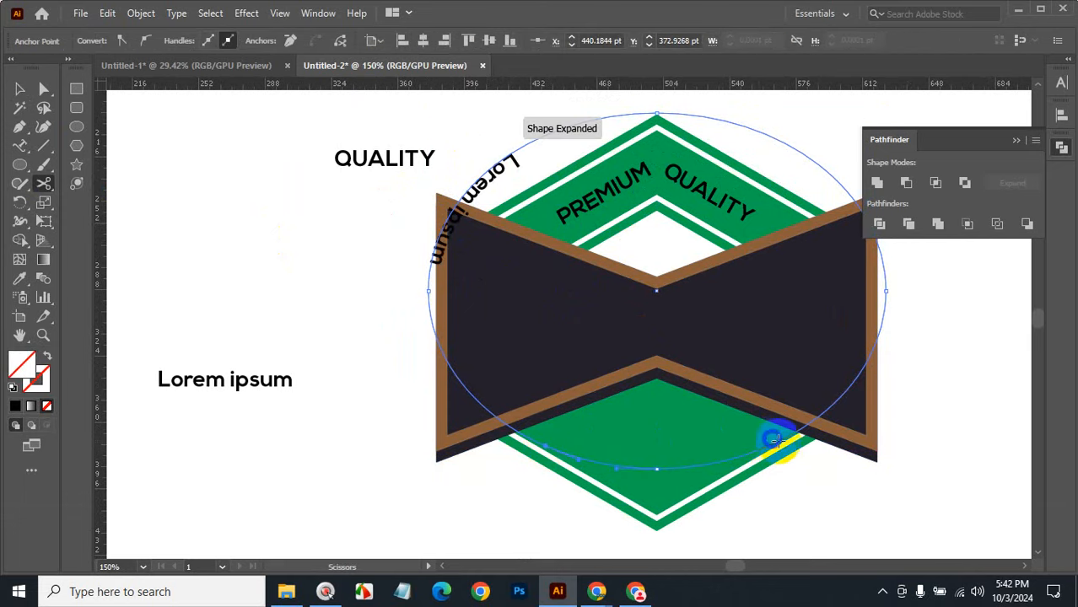
click(780, 442)
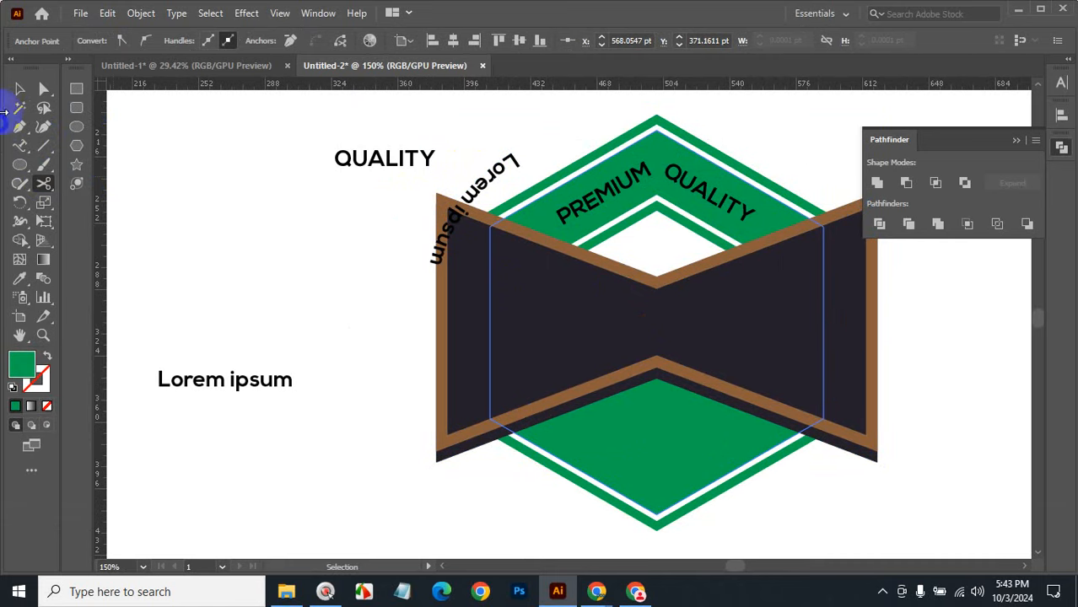
Step: Undo the Scissors cut on the Lorem ipsum ellipse
click(23, 88)
click(225, 240)
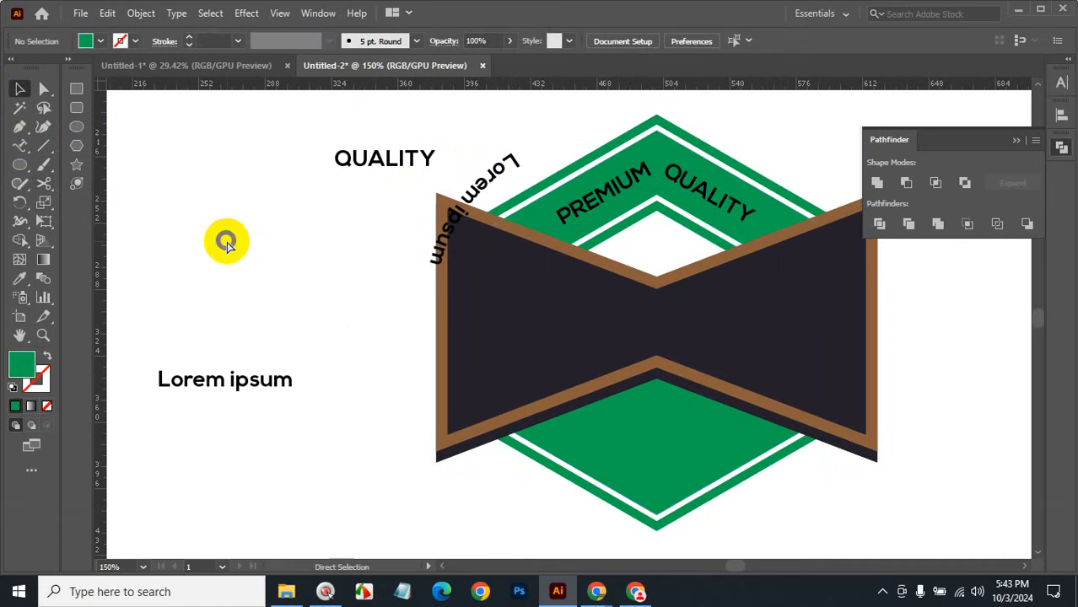
key(ctrl+z)
key(ctrl+z)
click(431, 357)
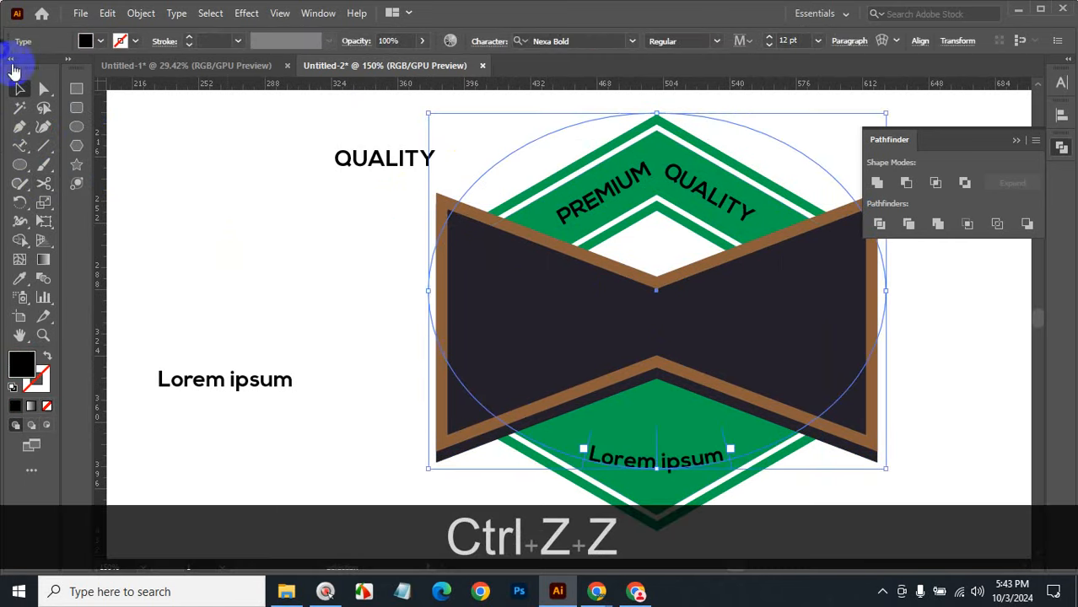
Step: Expand the object and fill of the curved Lorem ipsum text into outlines
click(253, 245)
click(500, 156)
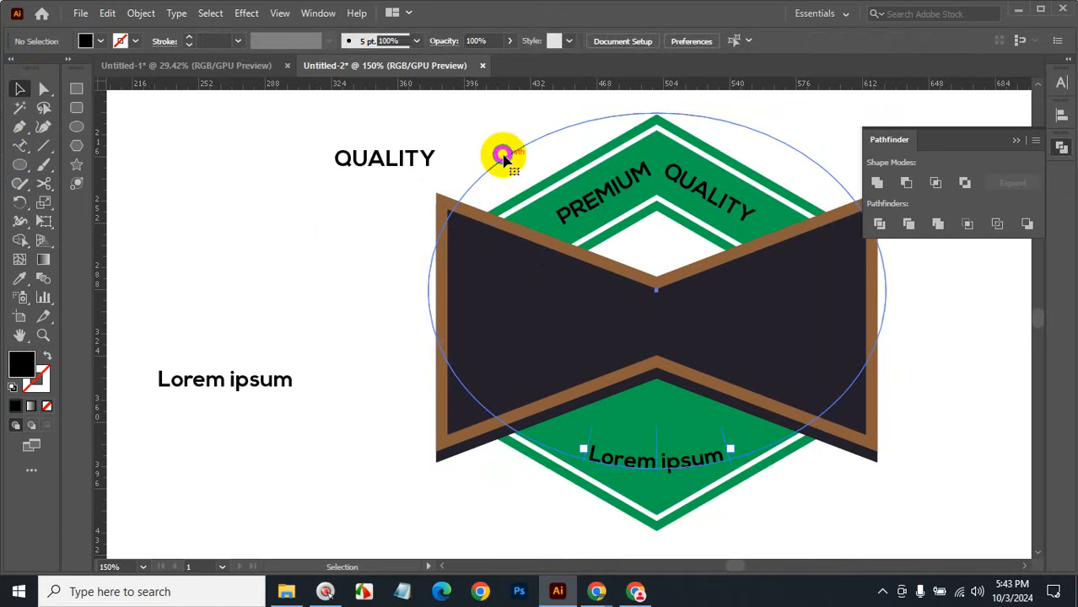
click(141, 13)
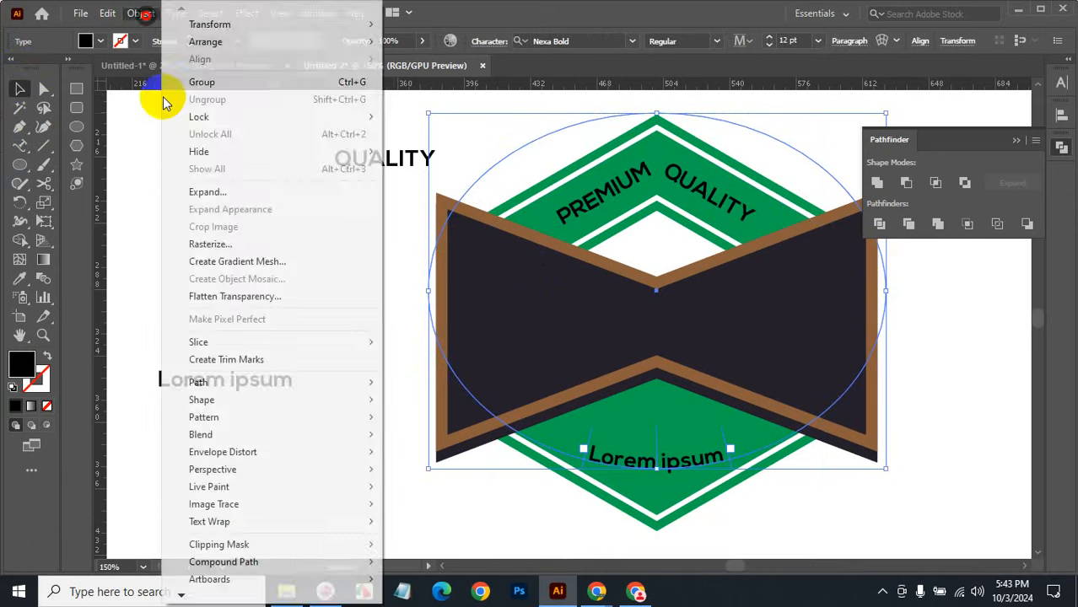
click(200, 187)
click(498, 384)
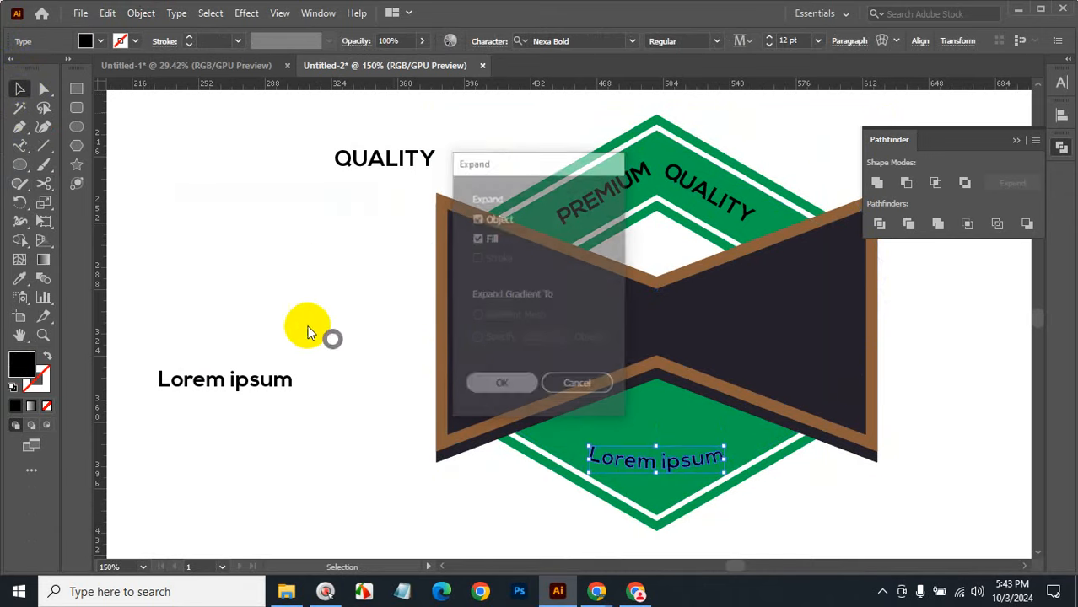
Step: Duplicate the bow-tie banner with its brown frame and dark shadow into the empty space beside the badge
click(267, 301)
drag(404, 156, 457, 226)
drag(472, 281, 325, 228)
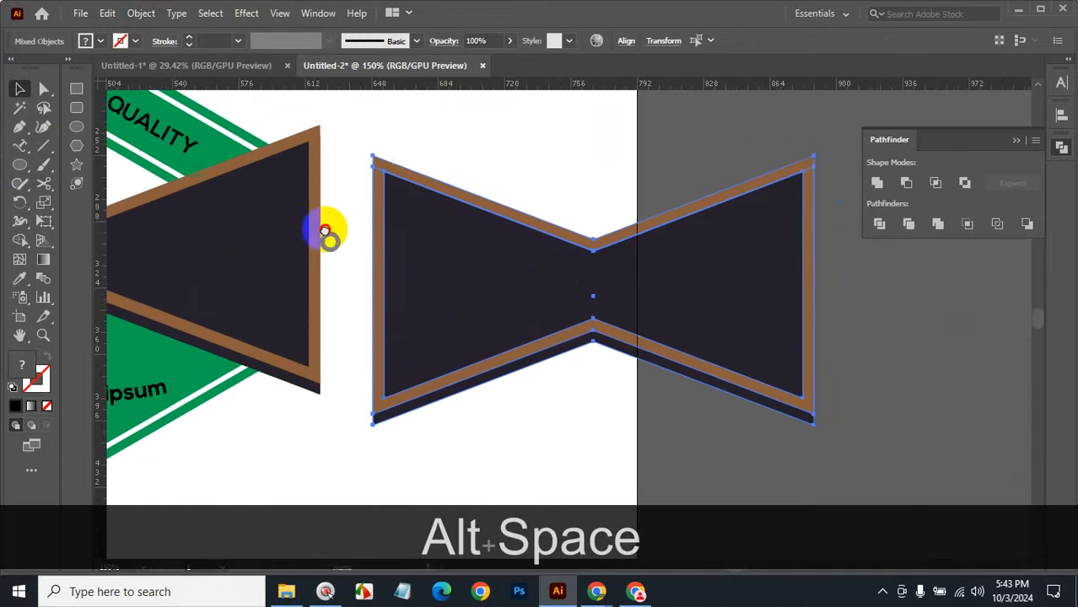
Step: Divide the overlapping shapes of the duplicated banner with Pathfinder
click(817, 338)
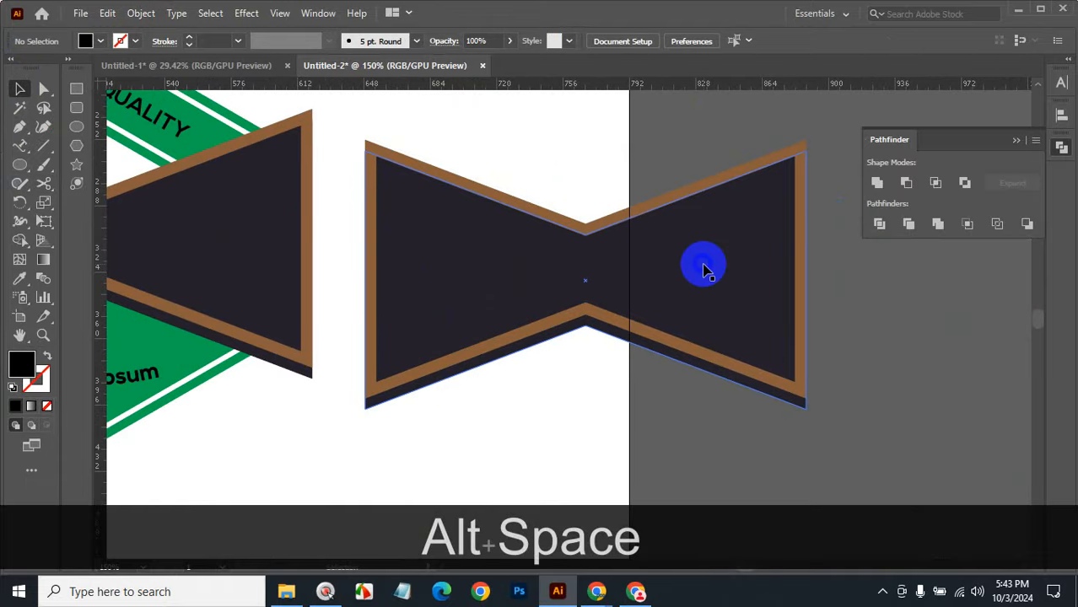
click(810, 238)
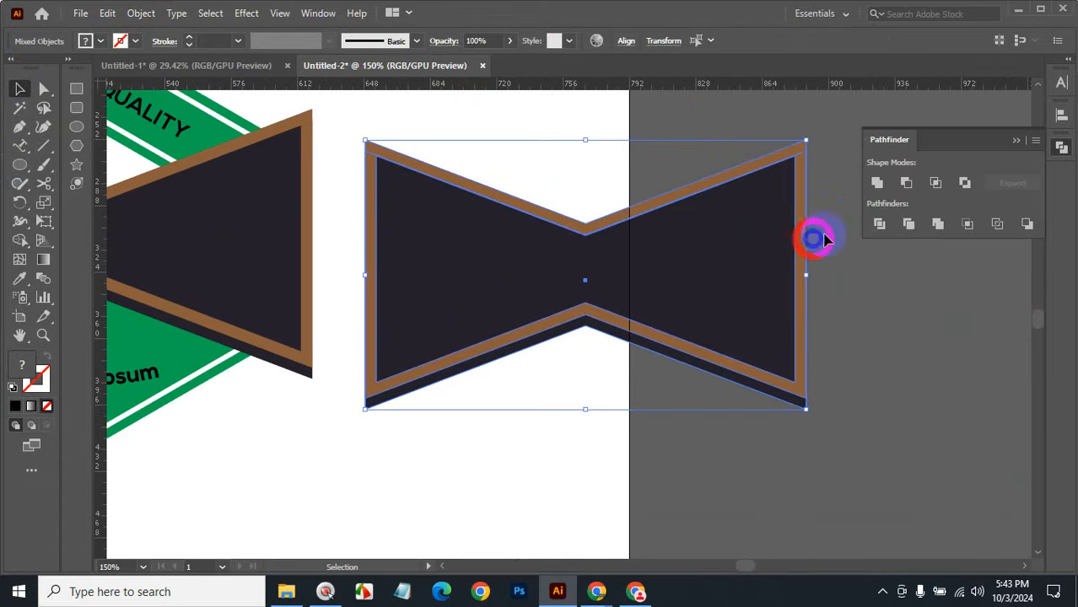
click(878, 224)
click(816, 287)
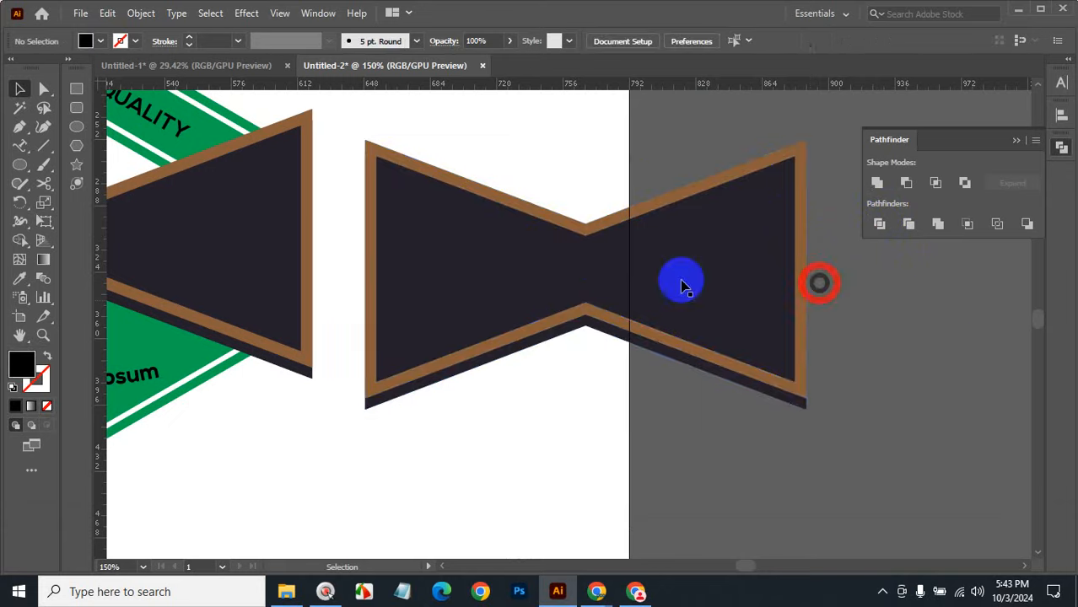
Step: Ungroup the divided banner copy and pull the inner dark bow-tie out below its brown frame
drag(726, 336, 700, 281)
right_click(700, 281)
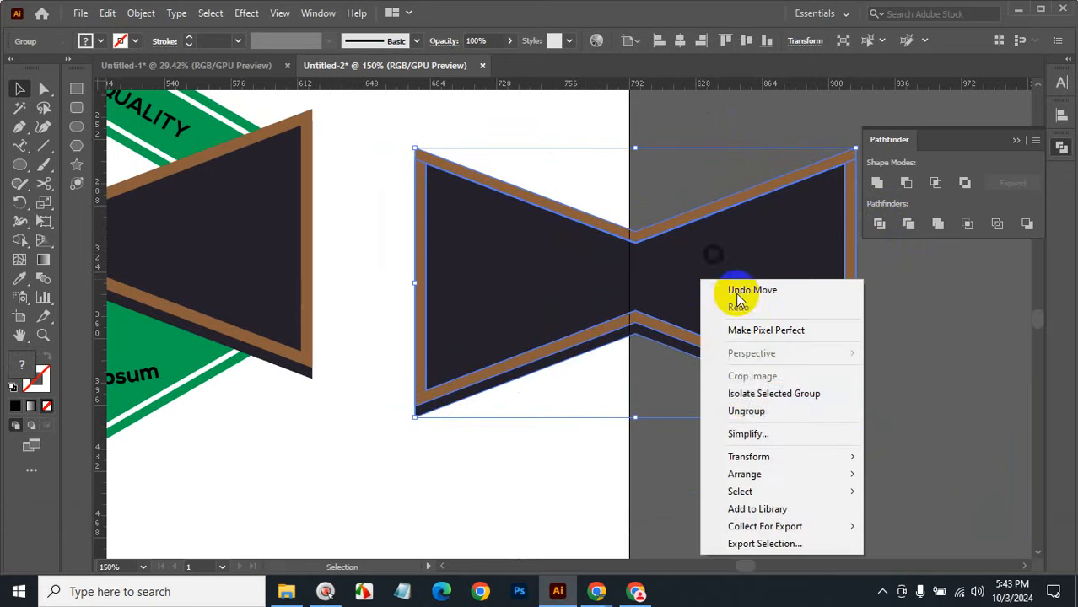
click(747, 411)
click(972, 356)
drag(765, 320, 902, 455)
scroll(857, 360, down, 1)
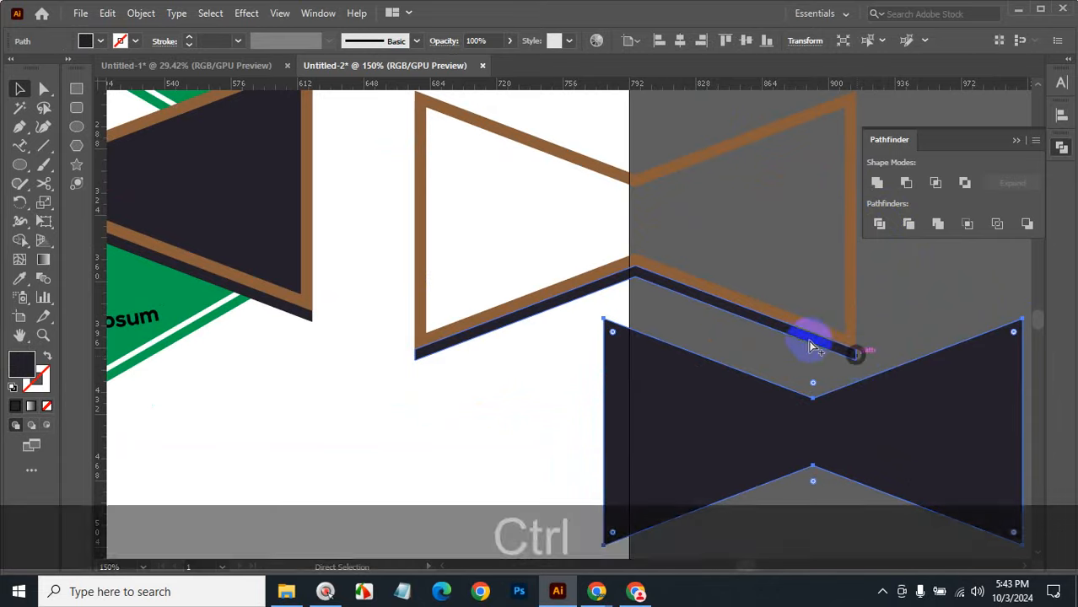
Step: Delete the leftover brown frame and dark shadow strip, and move the inner bow-tie up into clear space
ctrl+alt+click(808, 339)
ctrl+alt+click(726, 335)
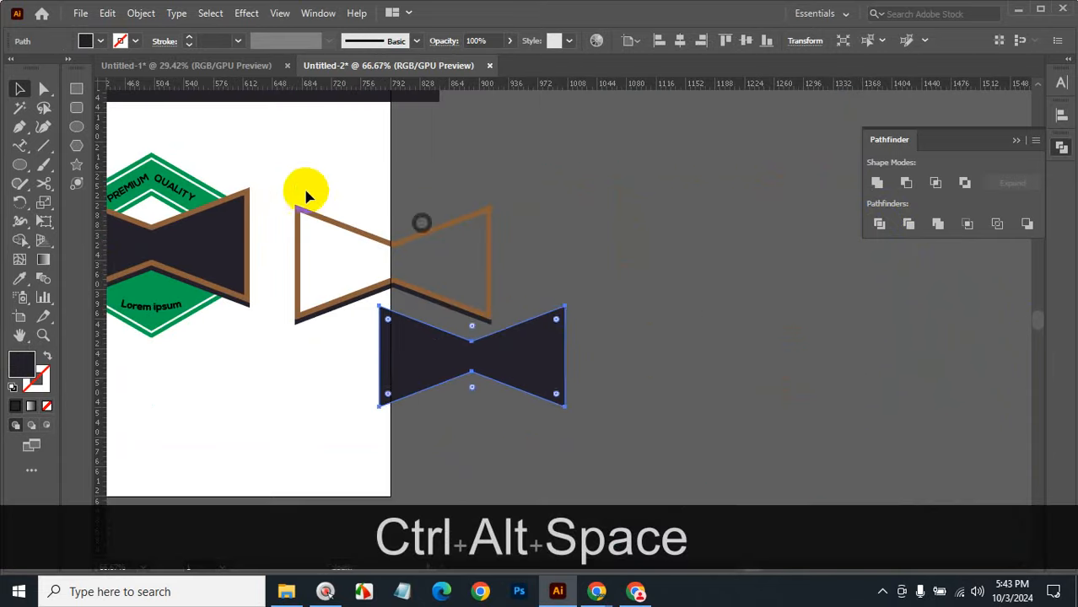
click(432, 293)
key(BackSpace)
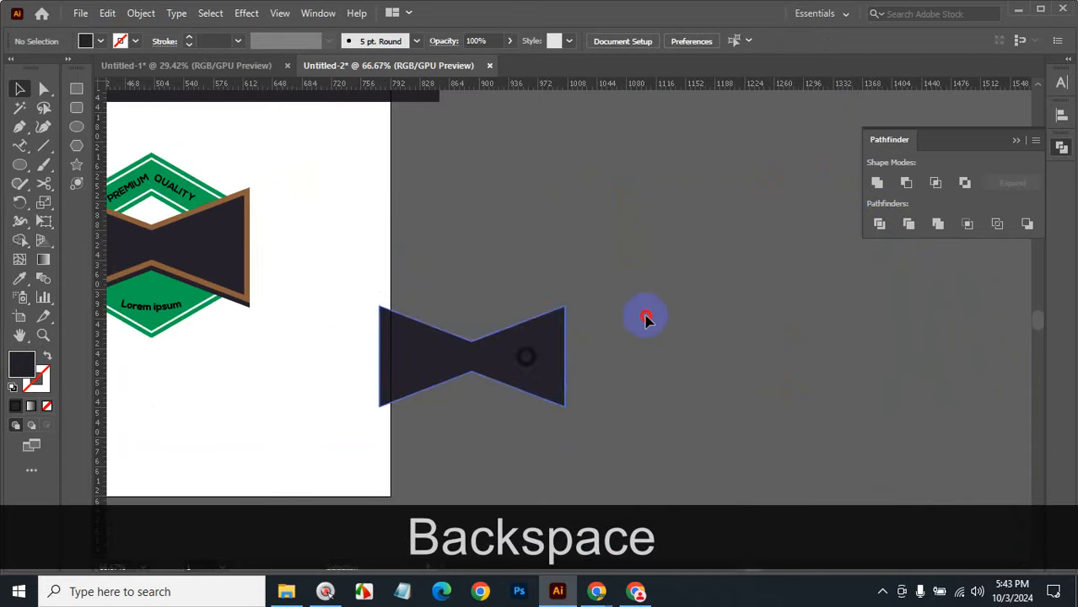
drag(527, 359, 702, 266)
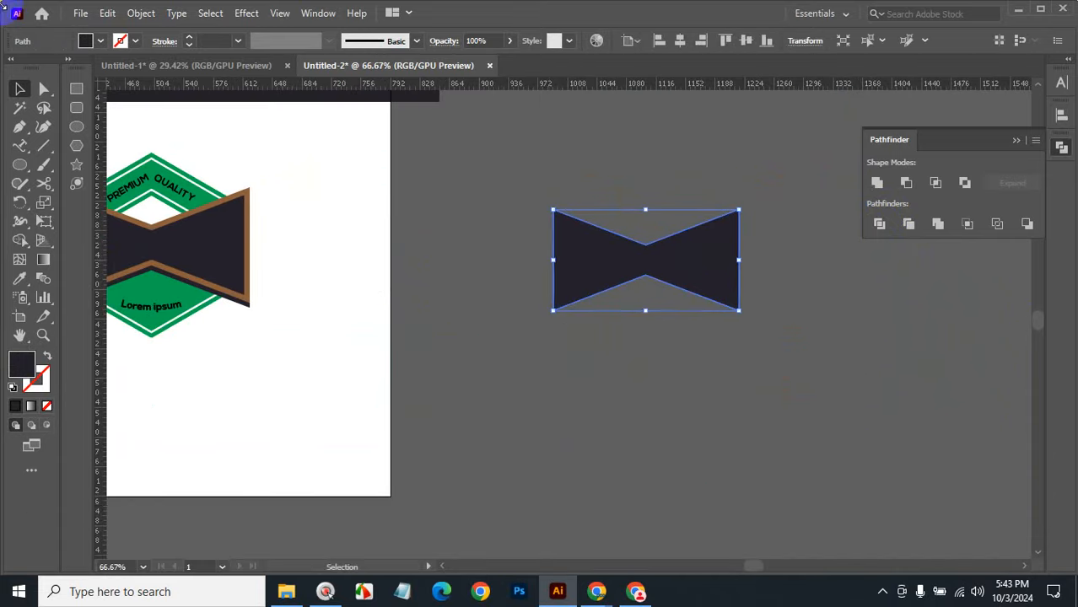
Step: Create an inset copy of the dark bow-tie with Offset Path at -8 pt and miter joins
click(141, 13)
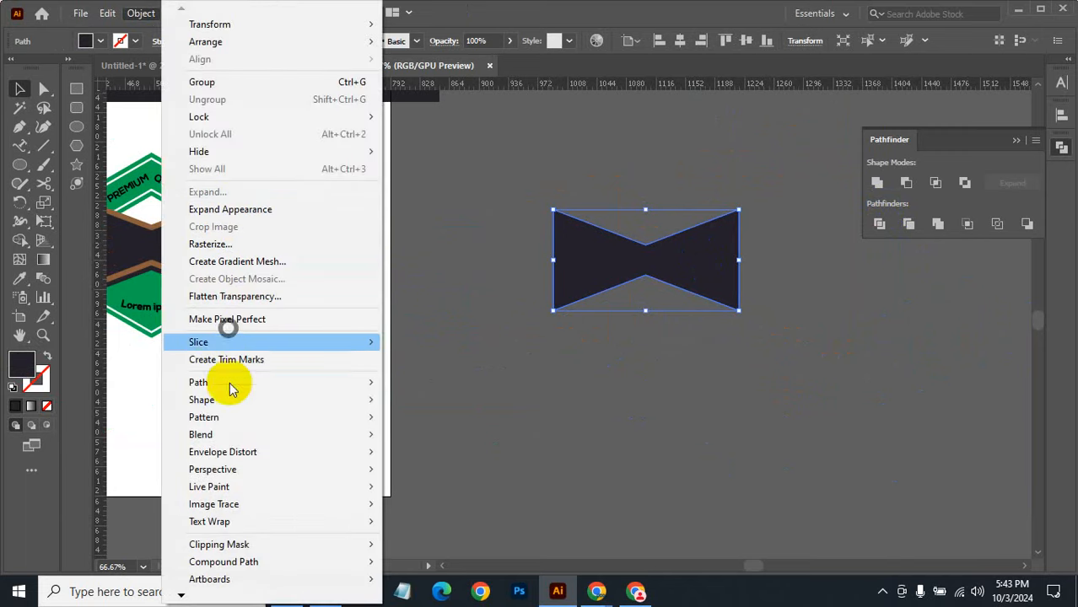
mouse_move(229, 384)
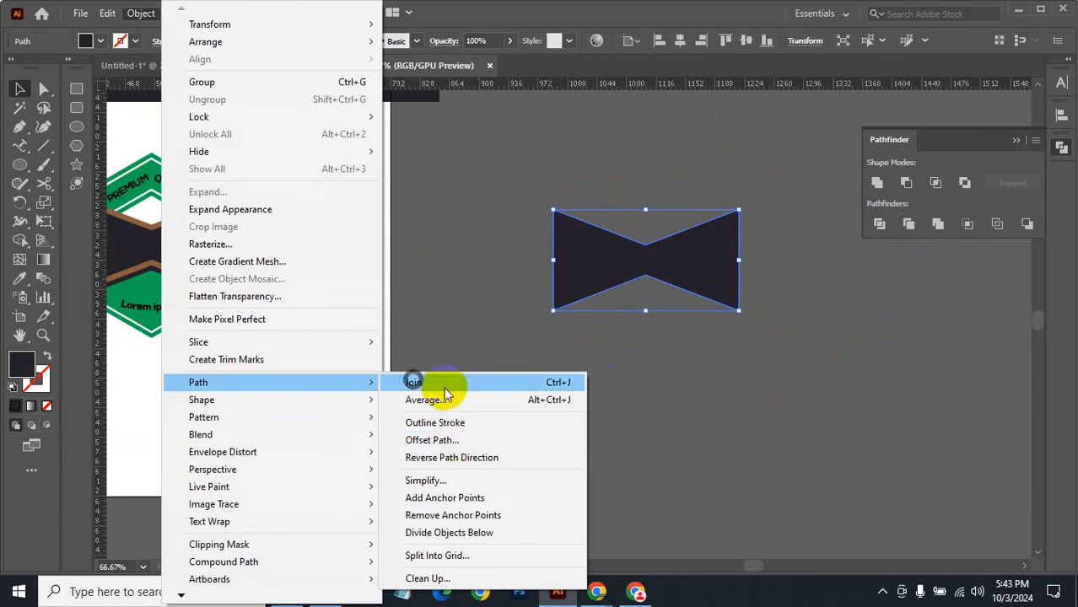
click(452, 440)
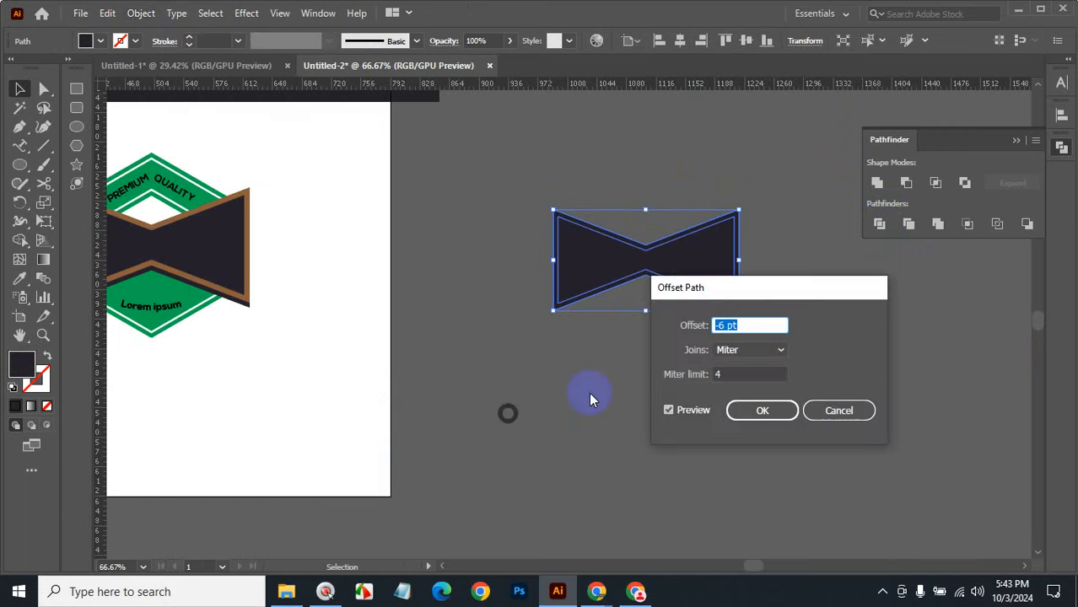
scroll(740, 321, down, 2)
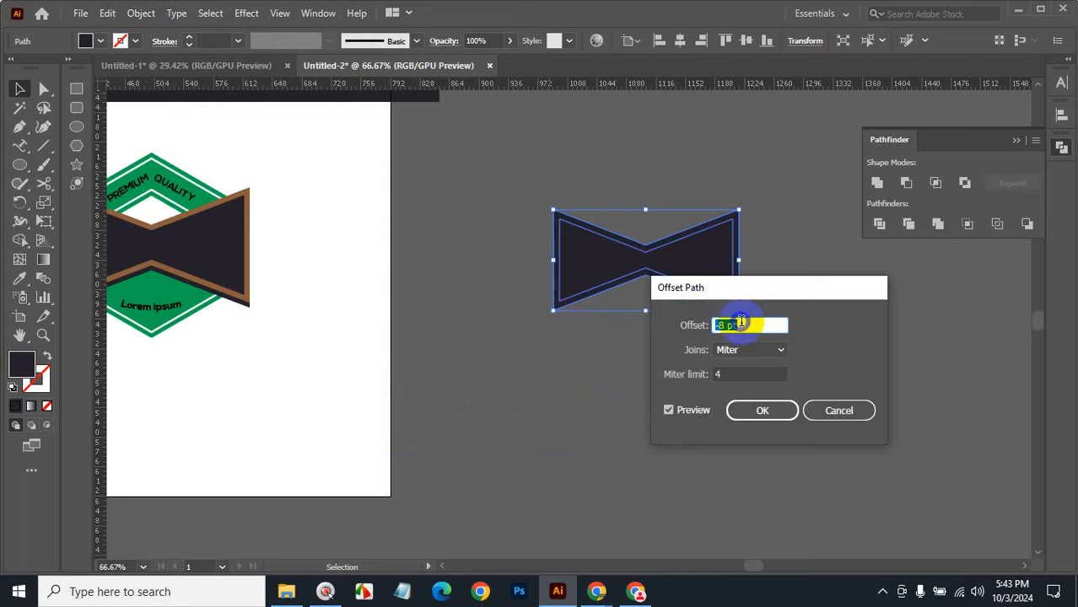
click(750, 410)
Step: Move the inset bow-tie off the larger original and delete the larger one
click(792, 231)
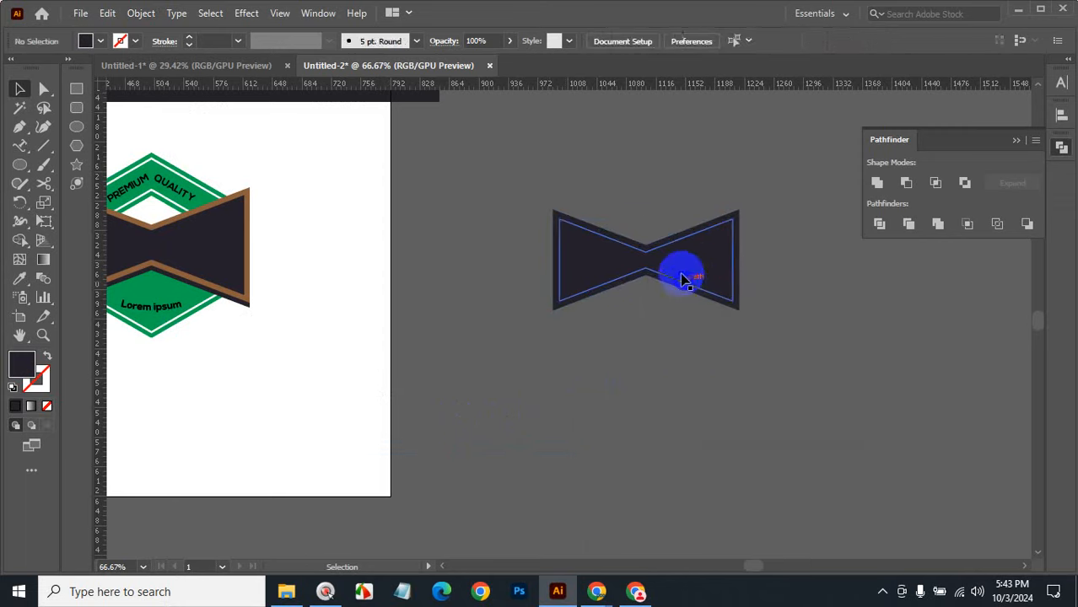
drag(685, 279, 674, 215)
click(637, 269)
key(BackSpace)
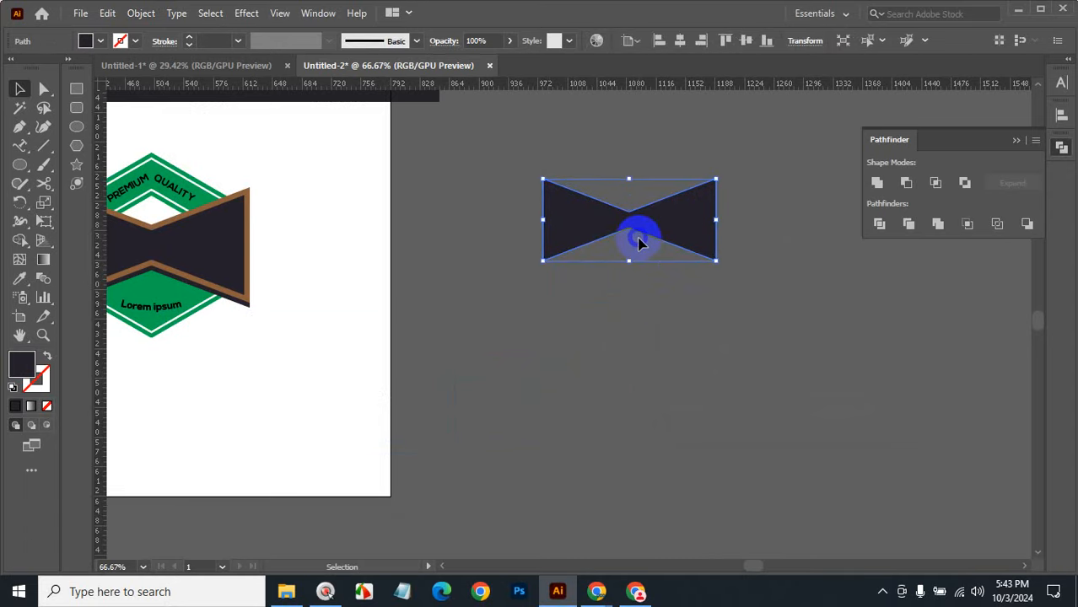
click(660, 310)
click(623, 288)
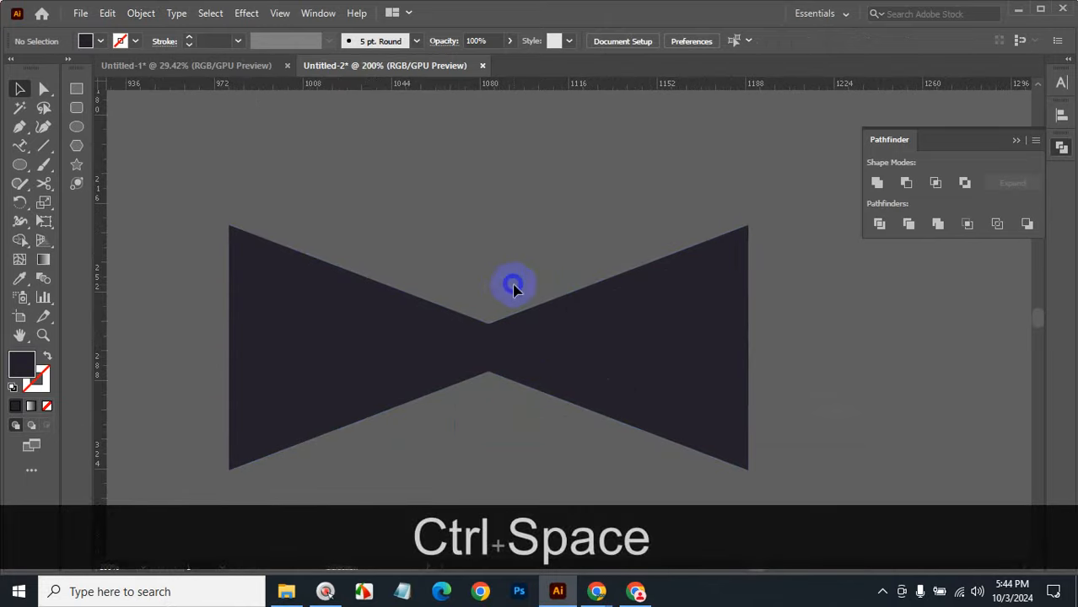
Step: Raise the upper centre anchor points of the banner's dark inner shape, brown frame and dark shadow together by about 5 pt
ctrl+alt+click(306, 331)
ctrl+alt+click(306, 331)
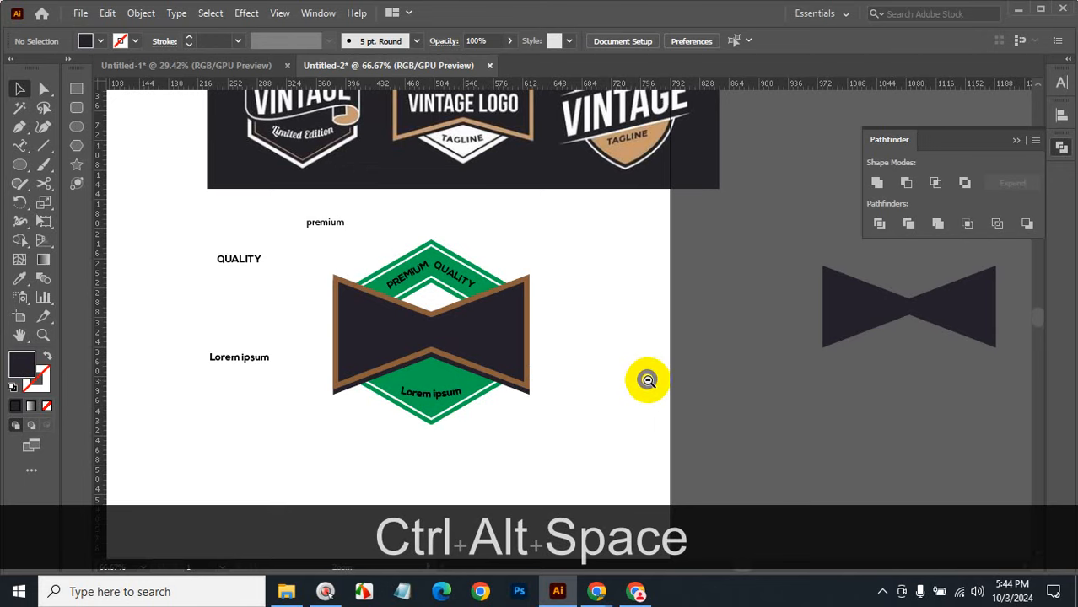
click(468, 347)
click(548, 312)
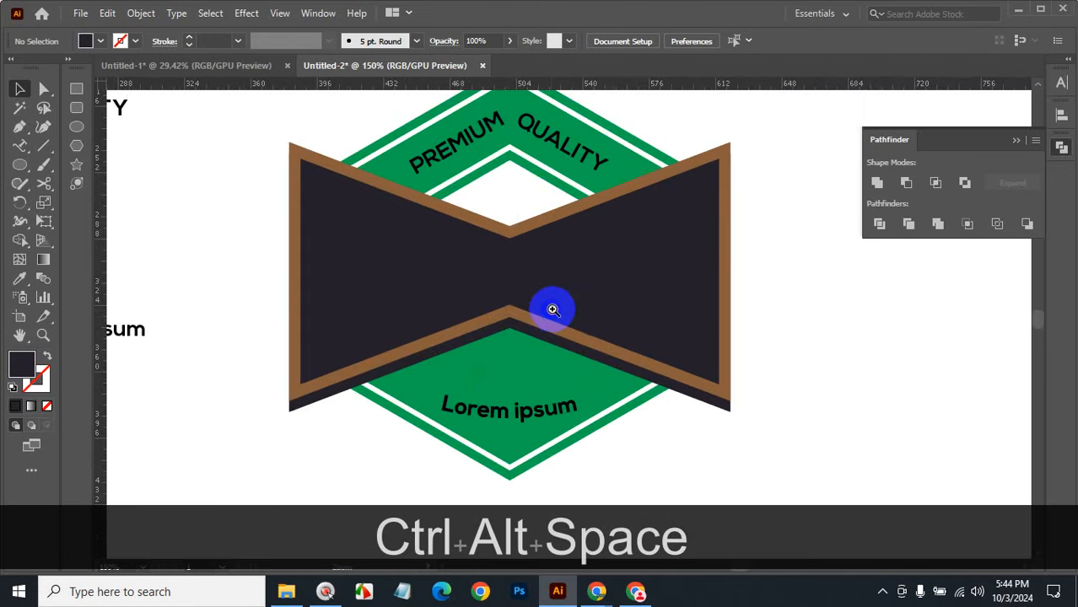
click(552, 309)
click(509, 279)
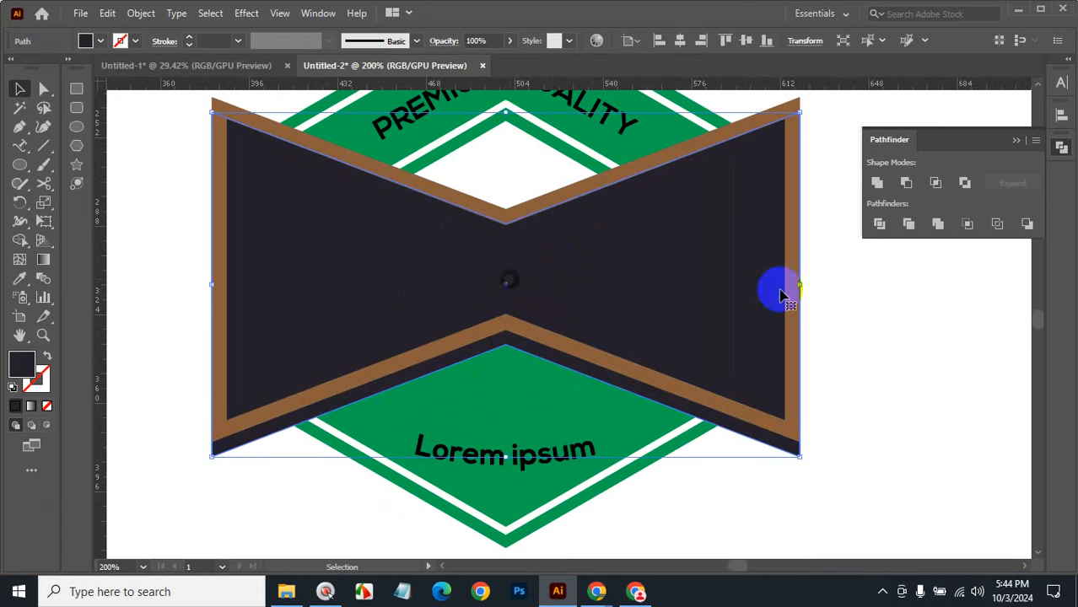
click(923, 331)
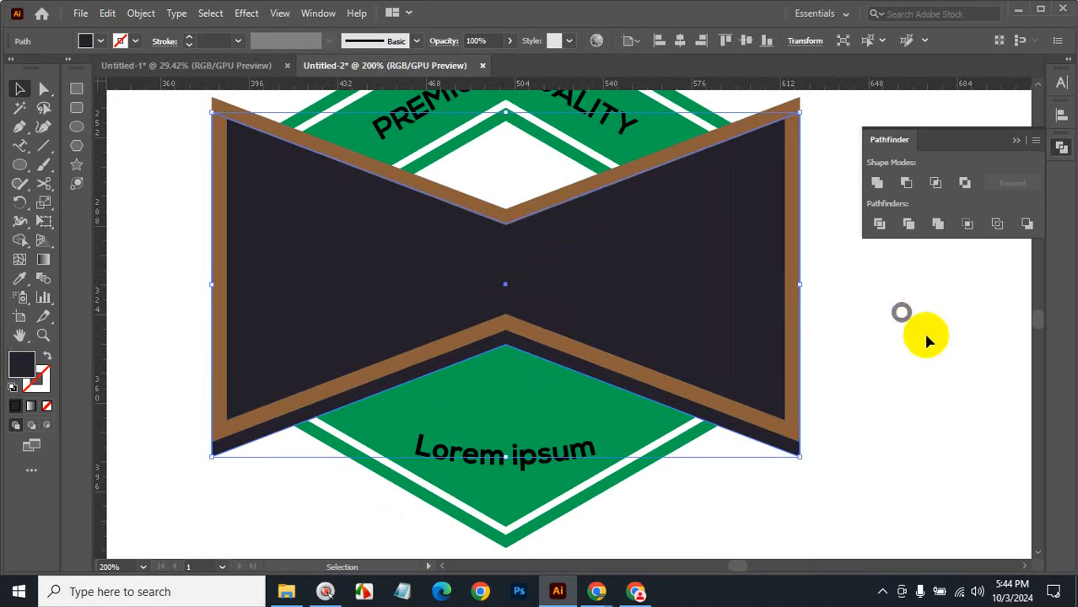
click(722, 430)
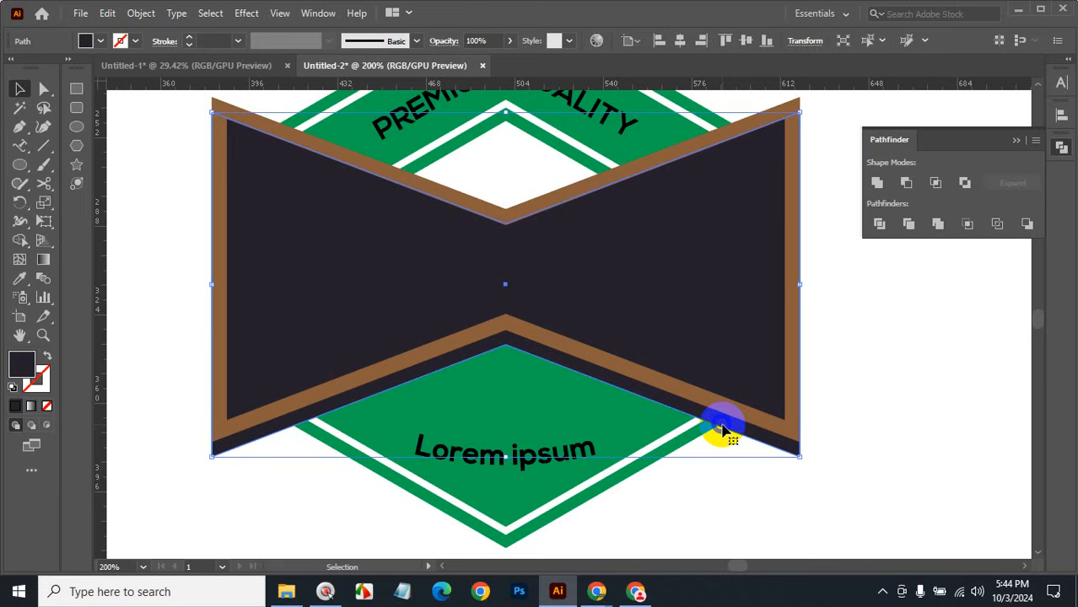
click(503, 174)
click(44, 88)
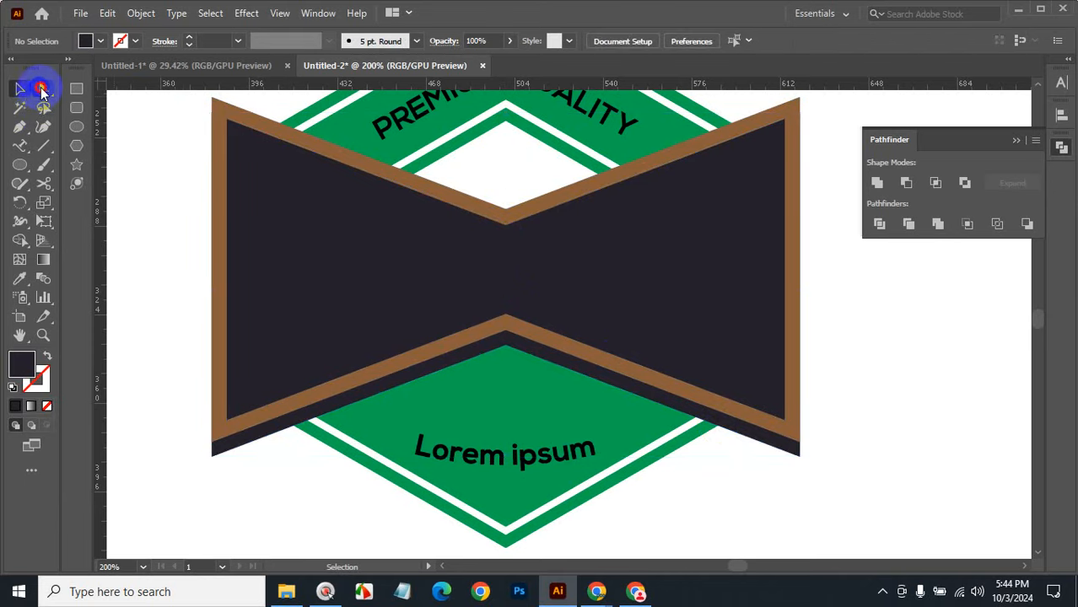
click(523, 246)
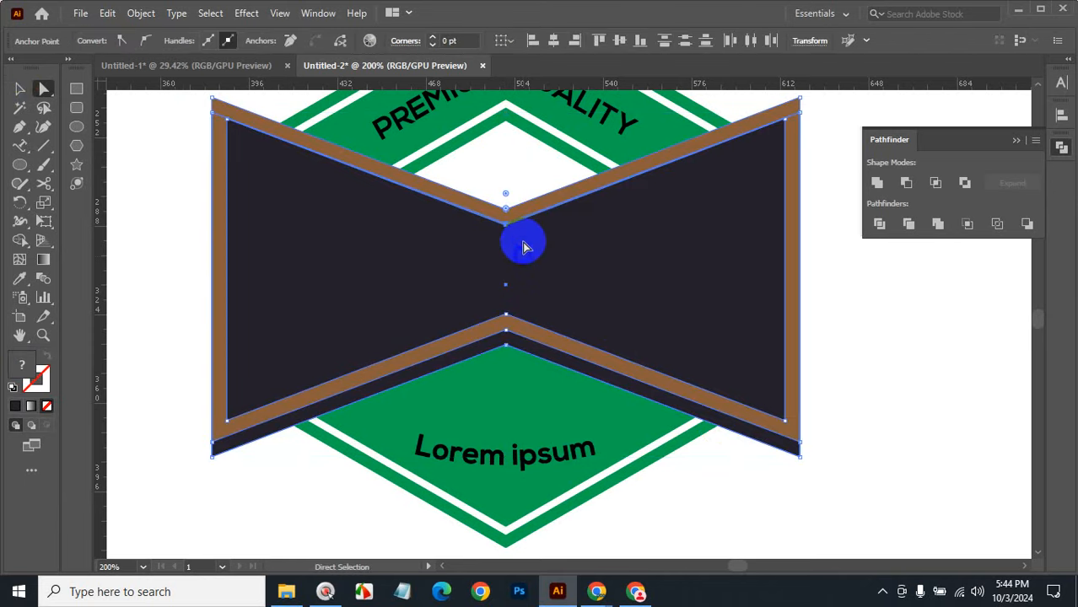
key(Up)
key(Up)
key(Up)
key(Up)
key(Up)
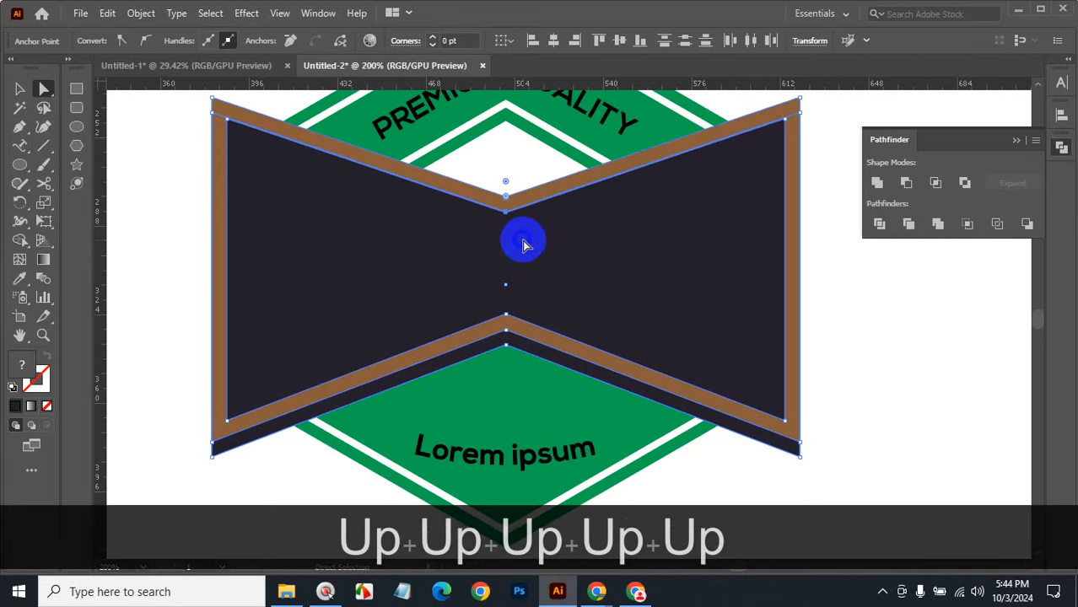
Step: Lower the bottom centre anchor points of the dark inner bow-tie and the dark shadow by about 5 pt
click(505, 313)
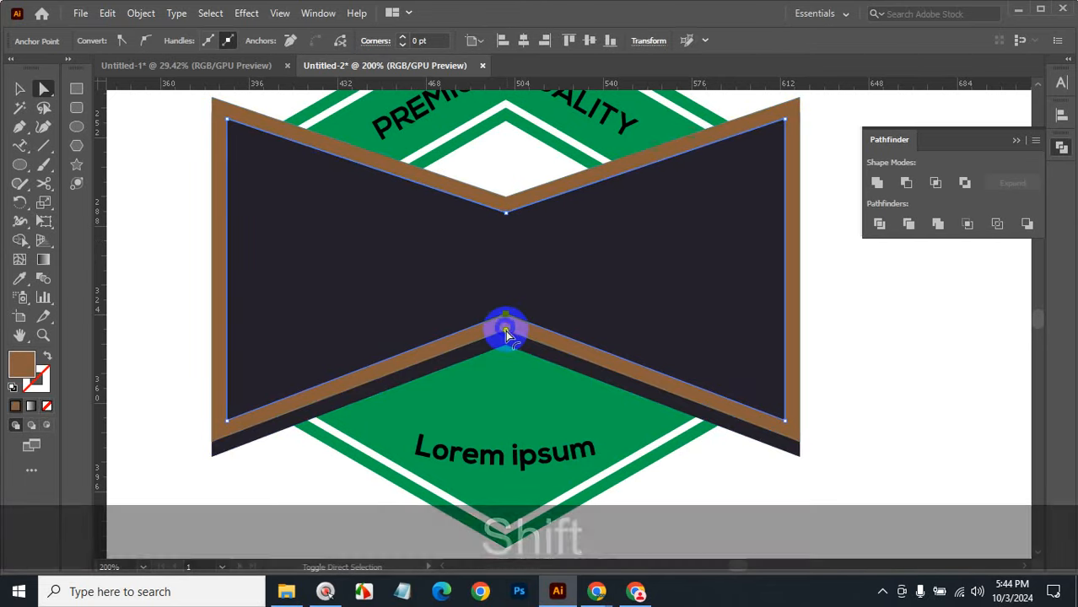
shift+click(505, 344)
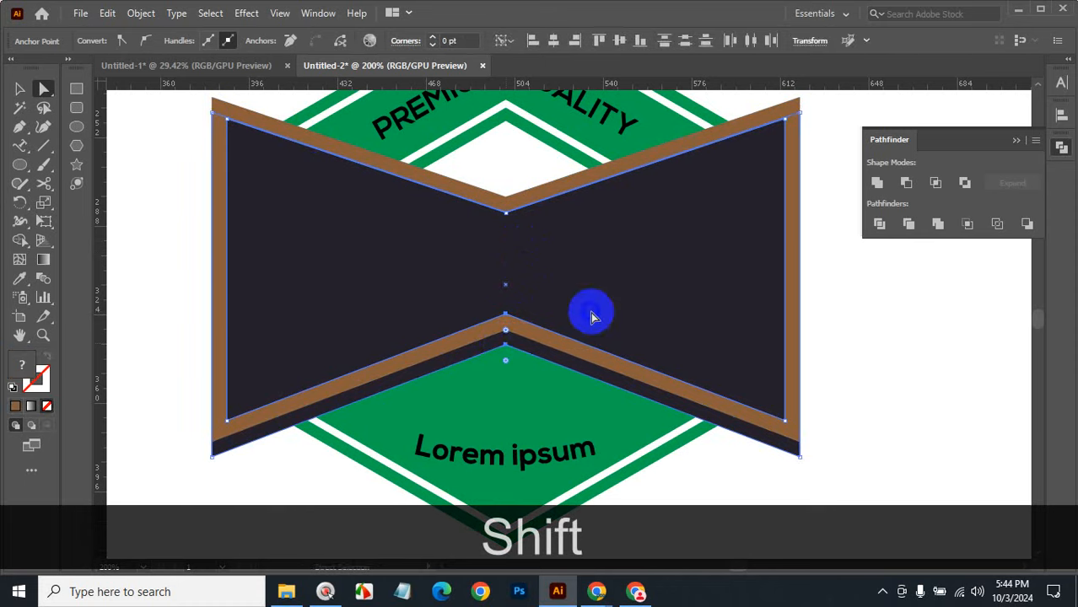
key(Down)
key(Down)
key(Down)
key(Down)
key(Down)
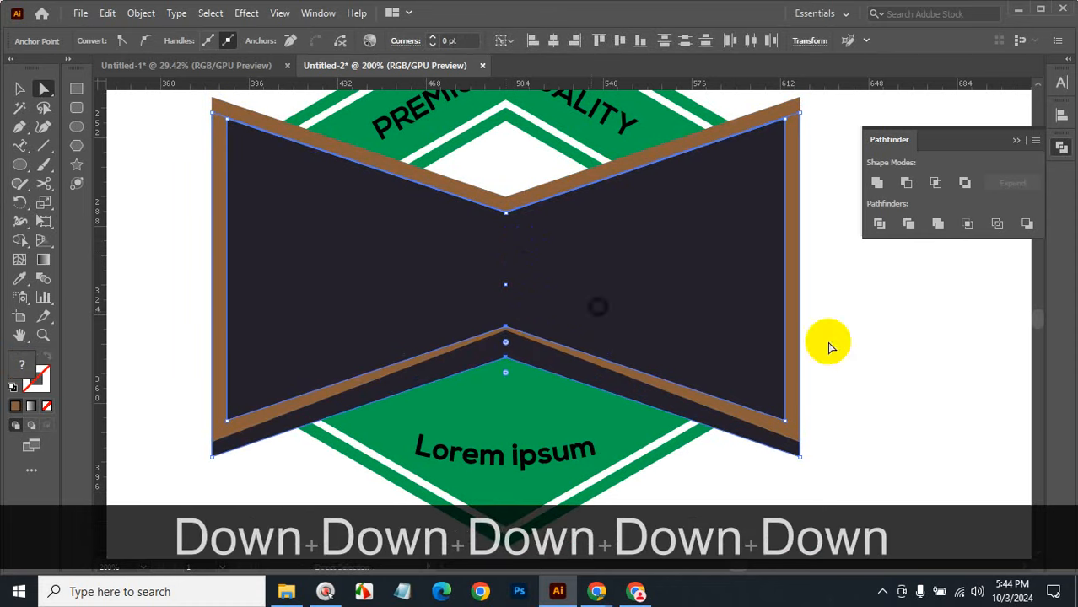
click(870, 352)
click(20, 88)
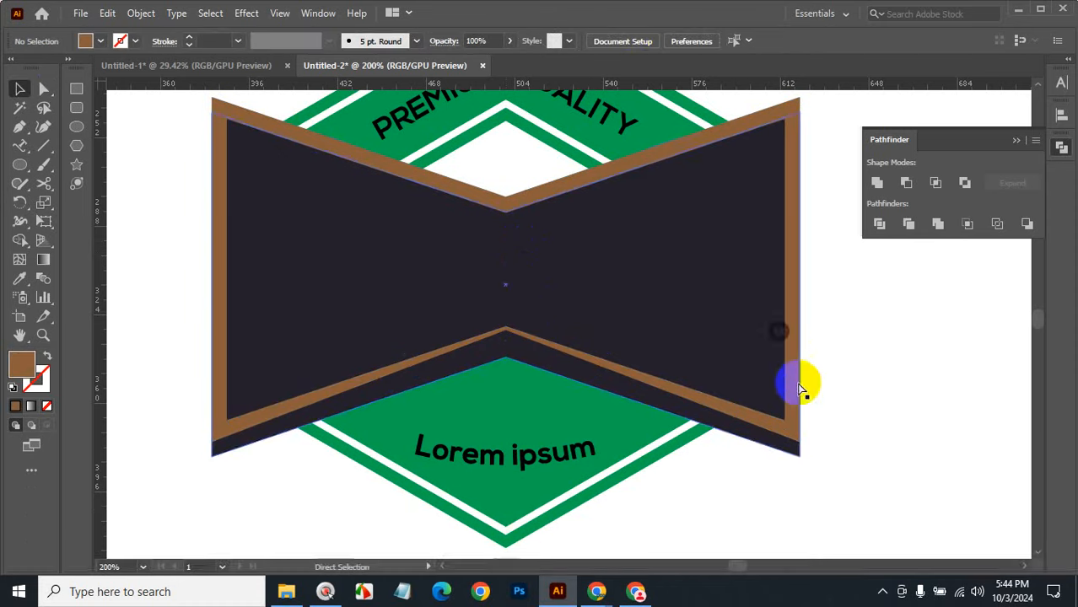
key(ctrl+alt+space)
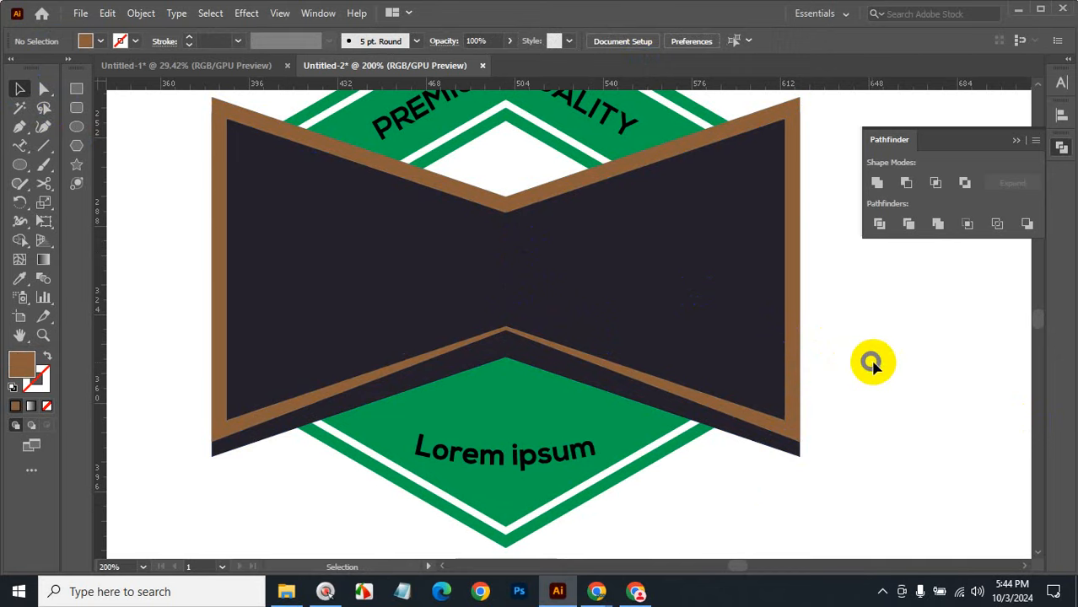
Step: Lower the brown frame's bottom centre anchor point by about 4 pt
click(44, 88)
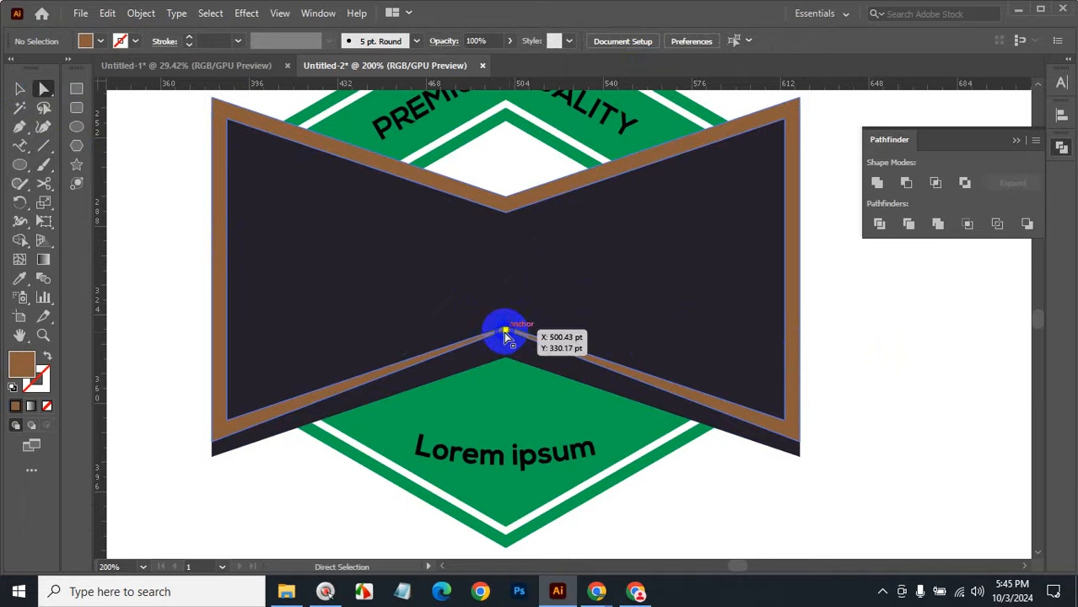
ctrl+click(525, 331)
ctrl+click(562, 317)
ctrl+click(563, 323)
ctrl+click(571, 330)
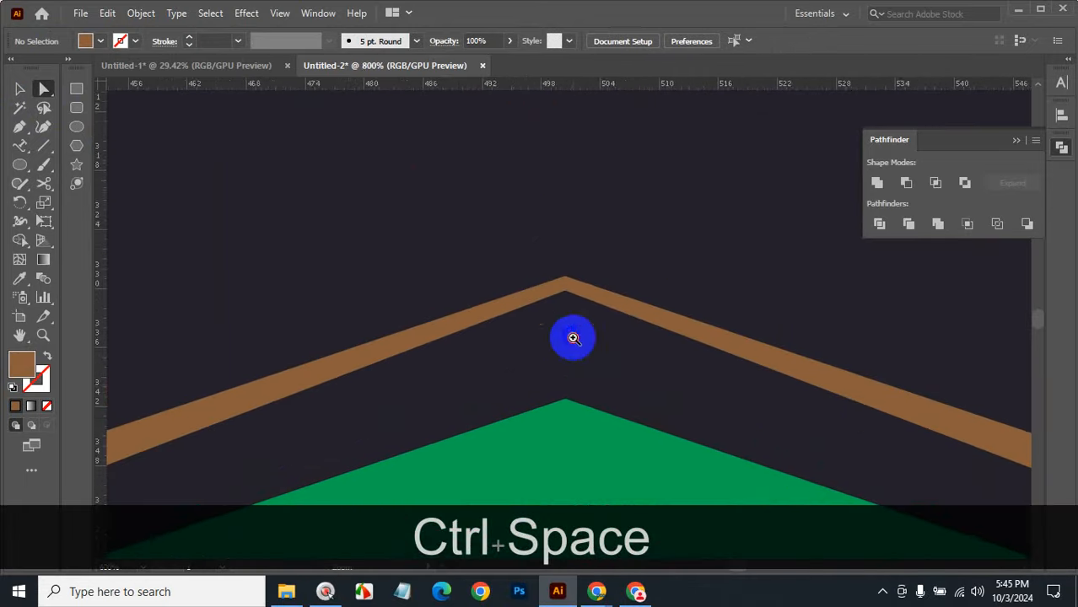
ctrl+click(571, 339)
click(561, 248)
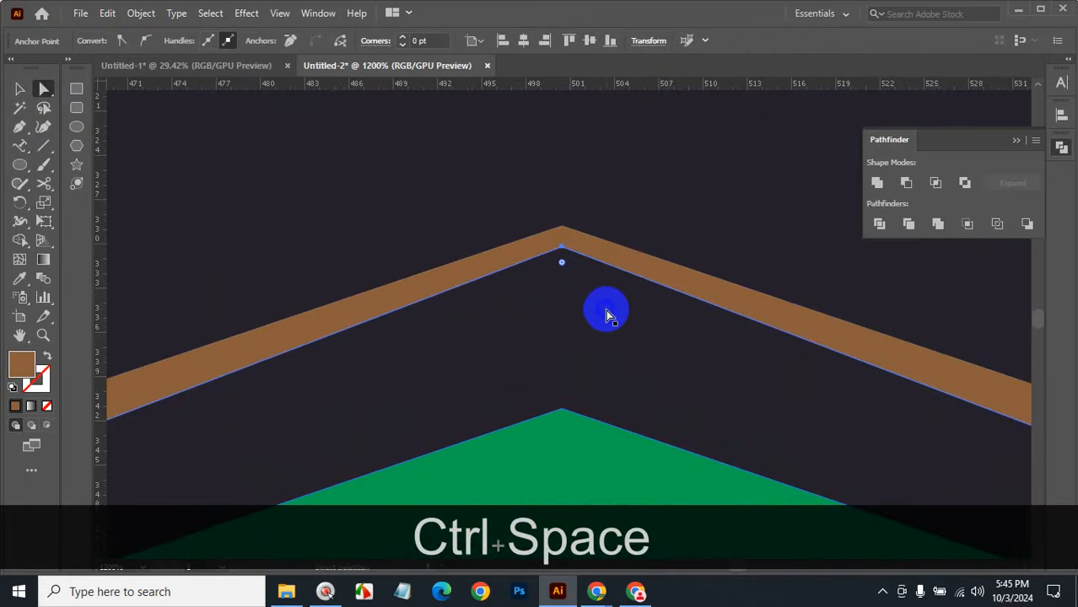
key(Down)
key(Down)
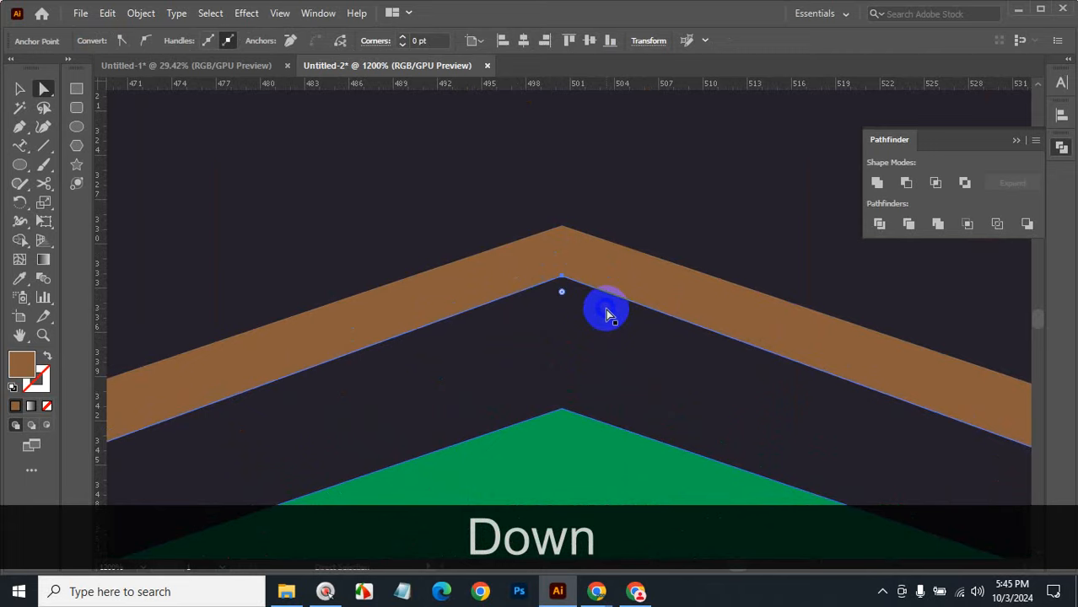
key(Down)
key(Down)
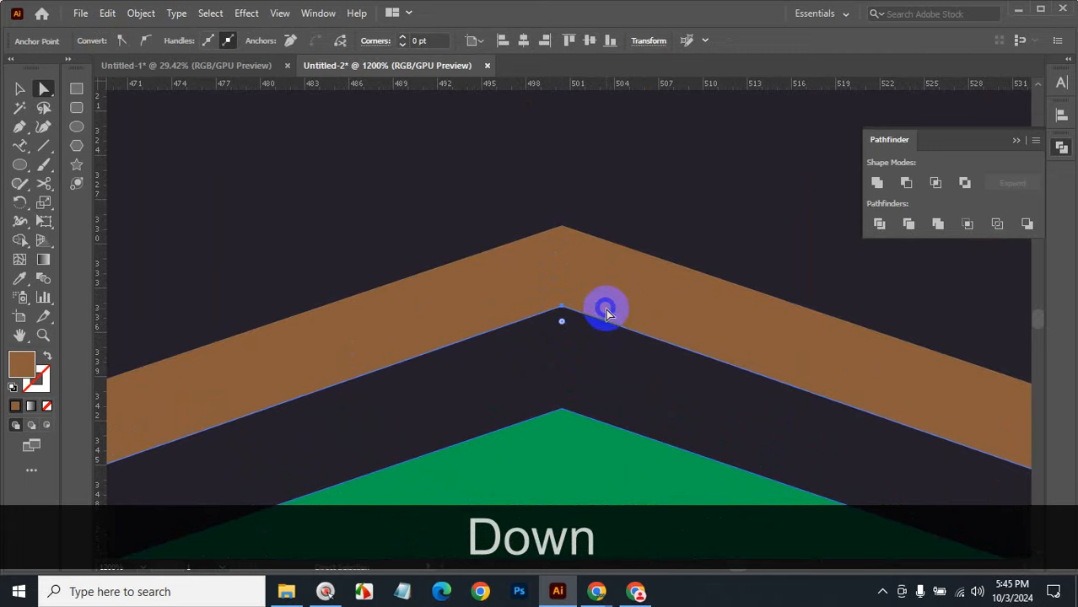
ctrl+alt+click(606, 309)
ctrl+alt+click(606, 308)
ctrl+alt+click(607, 309)
ctrl+alt+click(606, 309)
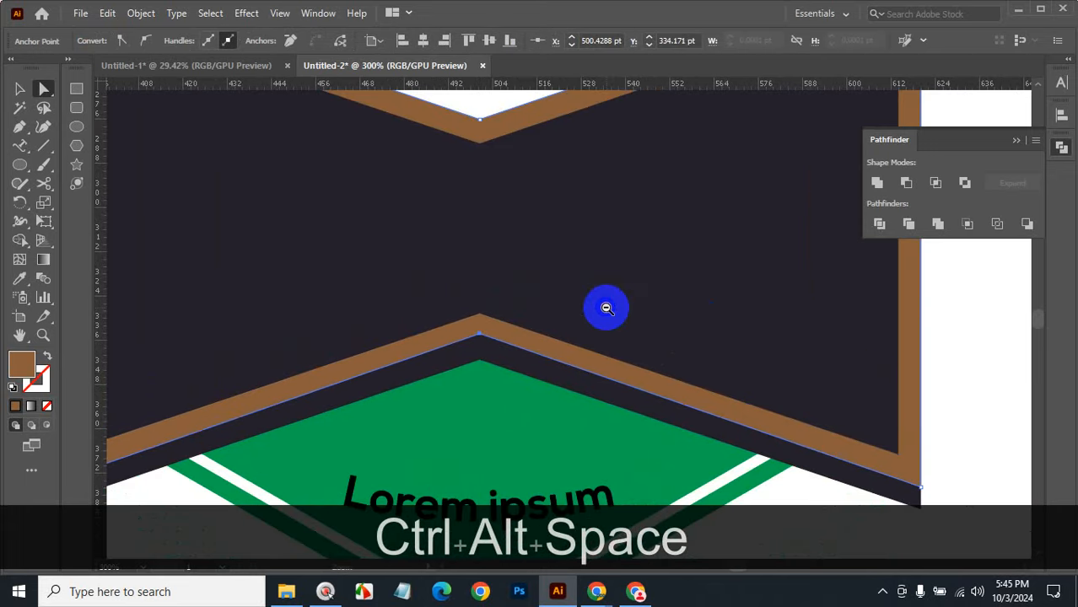
ctrl+alt+click(606, 309)
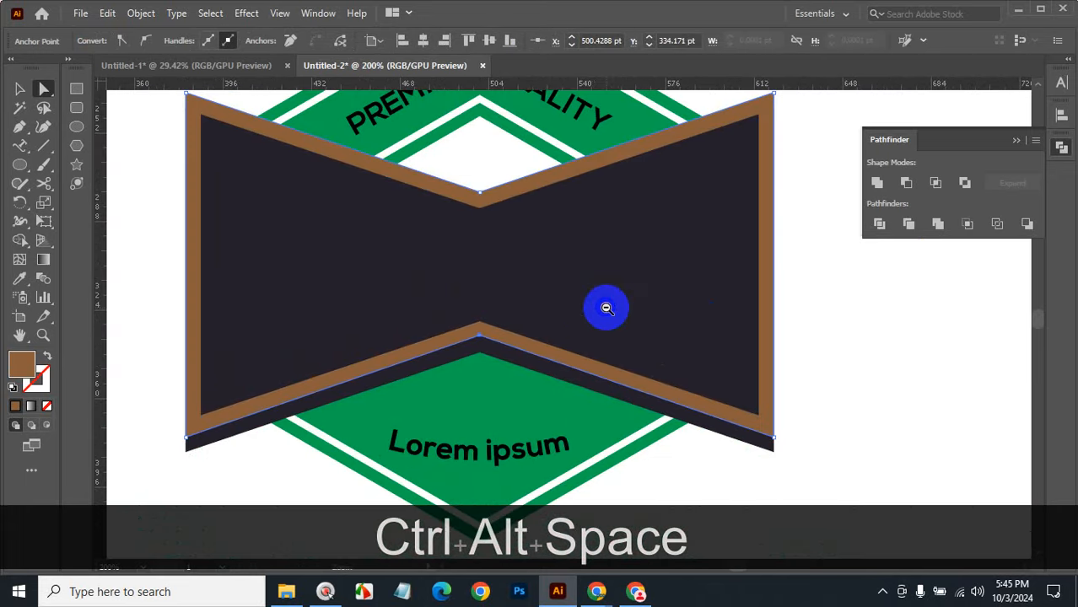
click(854, 296)
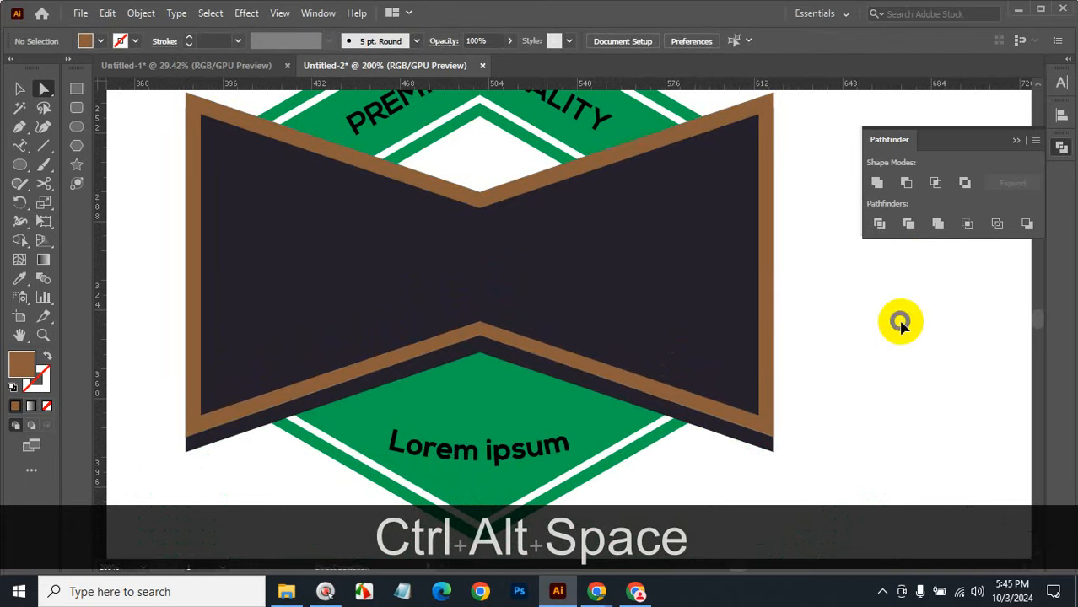
Step: Duplicate the reshaped bow-tie banner onto the empty canvas beside the artboard
ctrl+alt+click(631, 352)
ctrl+alt+click(616, 351)
ctrl+alt+click(607, 311)
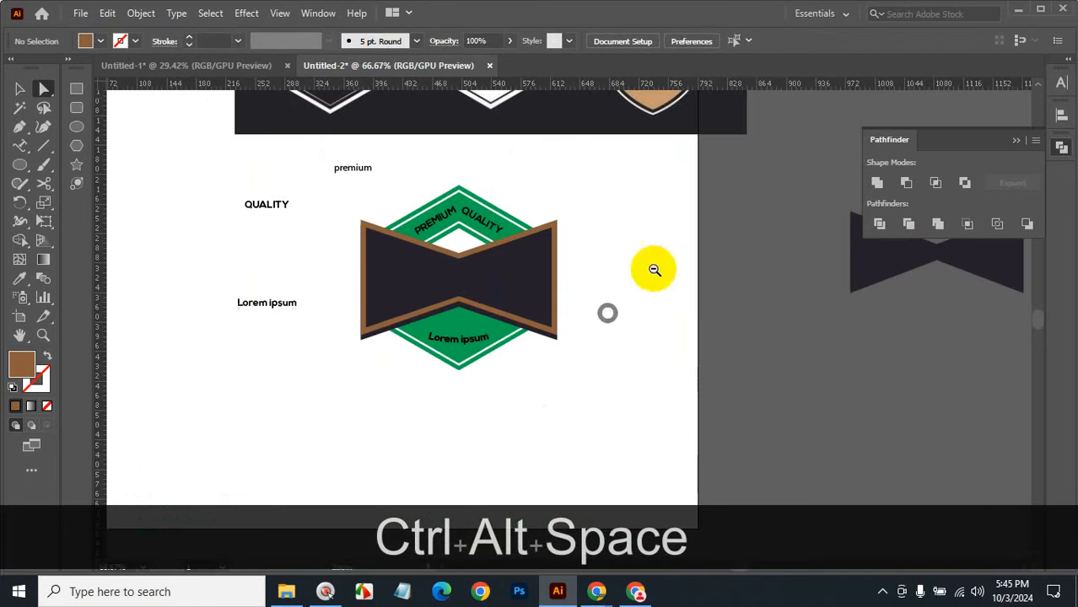
click(19, 89)
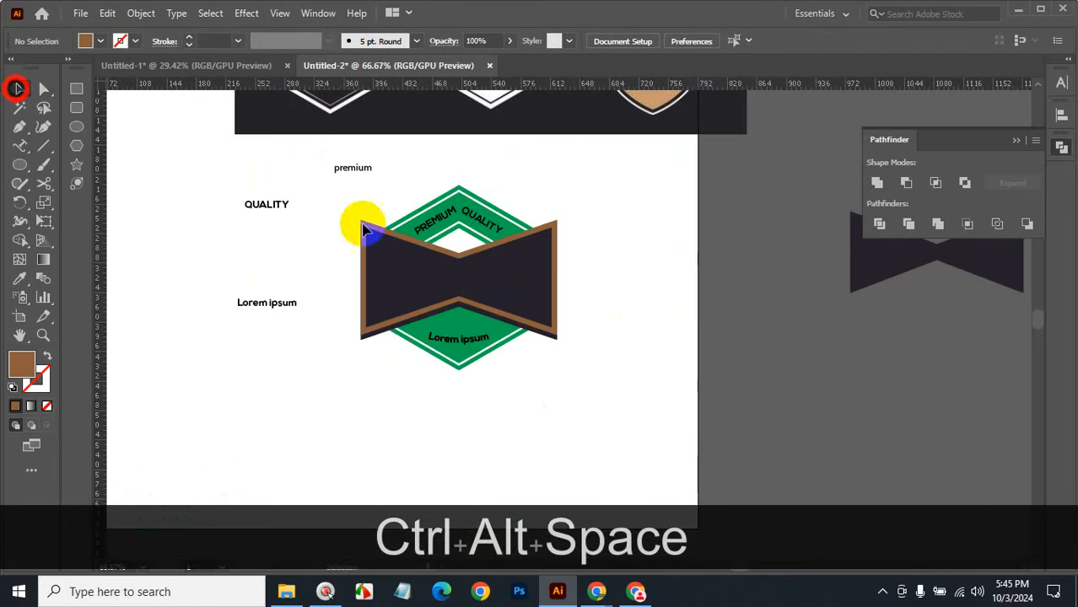
click(925, 268)
key(BackSpace)
drag(592, 375, 549, 327)
drag(493, 288, 885, 365)
click(880, 476)
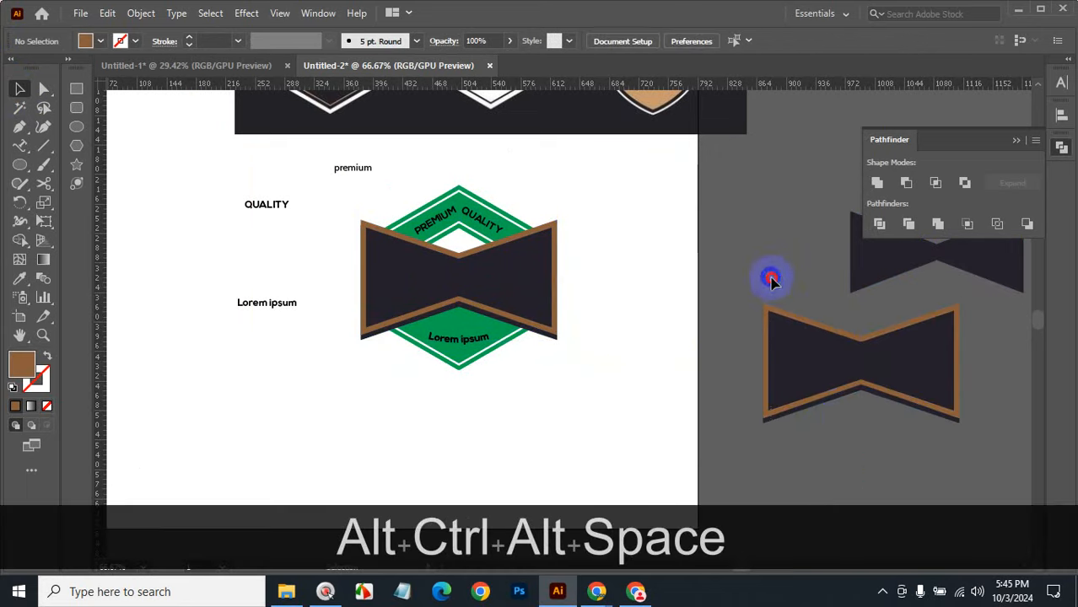
Step: Split the banner copy's overlapping shapes with Pathfinder Divide and ungroup the result
click(843, 371)
click(879, 223)
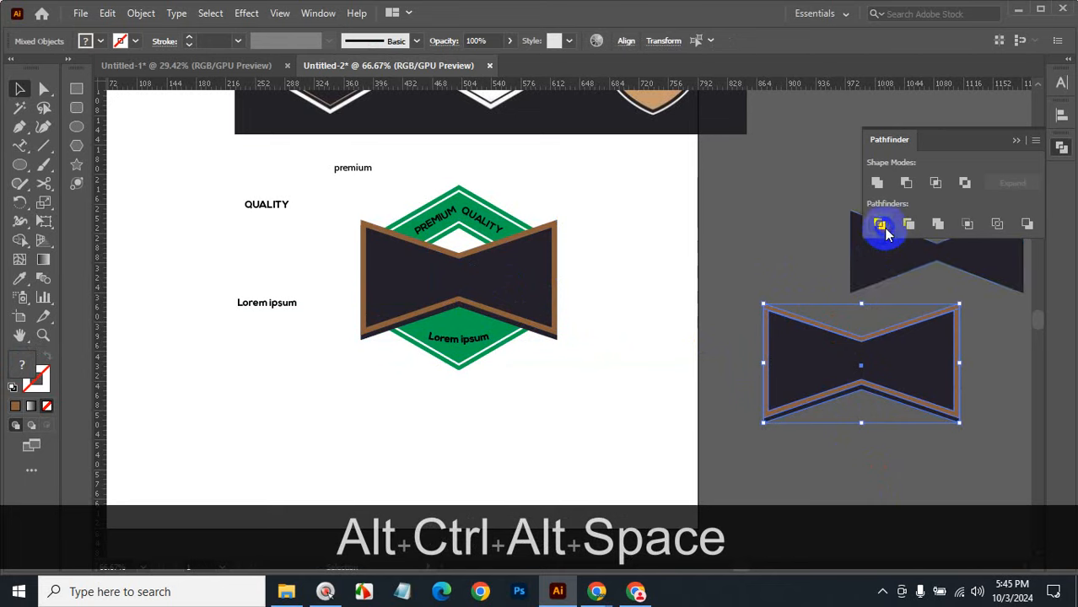
right_click(834, 307)
click(882, 163)
click(794, 217)
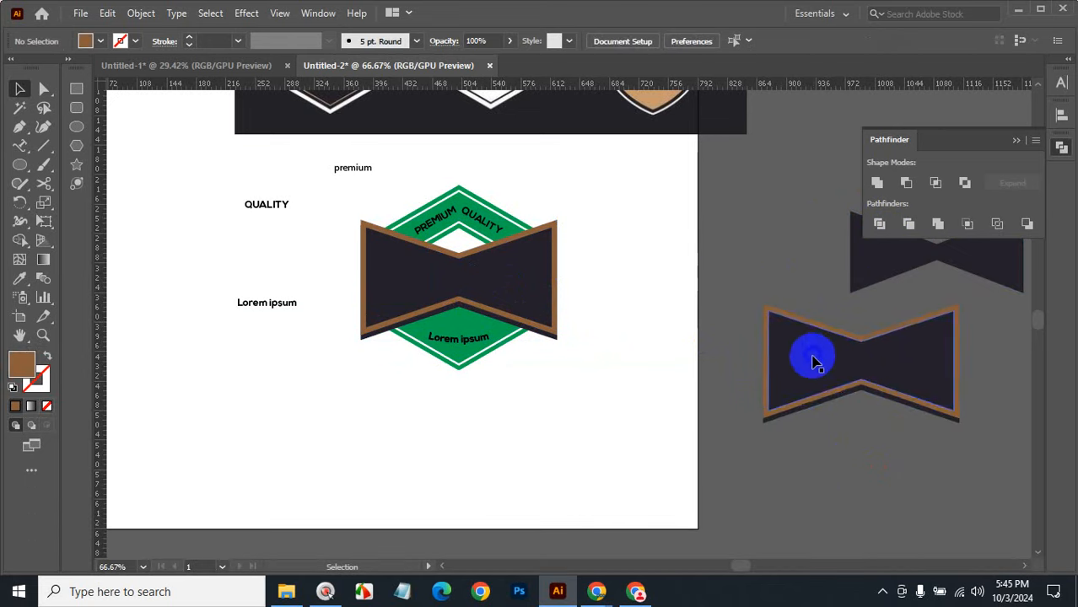
Step: Pull the inner dark bow-tie out of the copy, delete the leftover pieces, and move it into clear space beside the artboard
drag(813, 361, 633, 508)
drag(719, 285, 865, 426)
key(BackSpace)
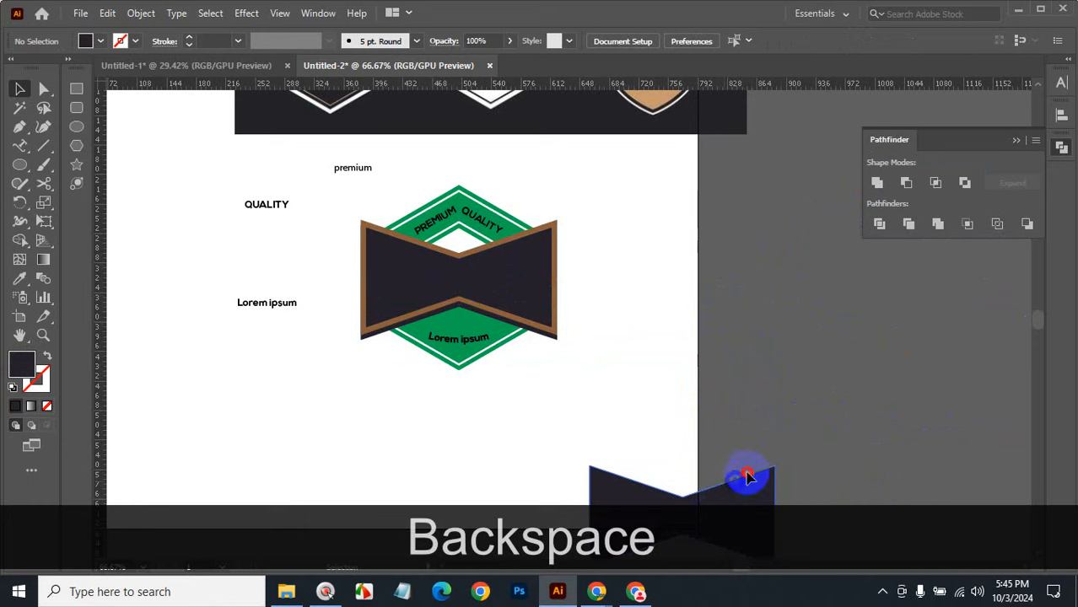
drag(748, 475, 879, 312)
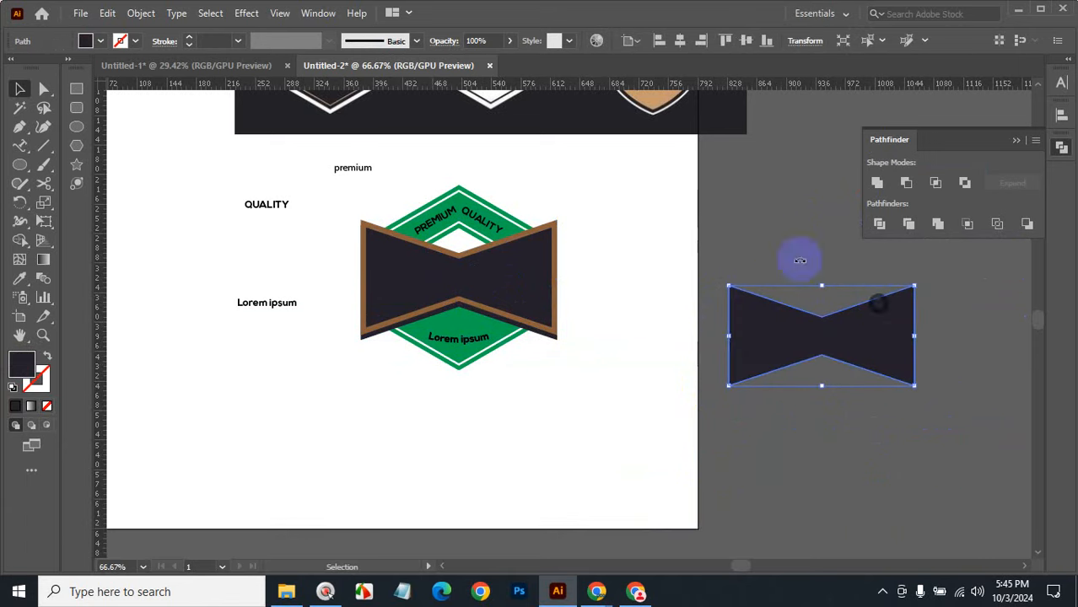
Step: Create an inset copy of the dark bow-tie with Offset Path at -6 pt and miter joins
click(141, 12)
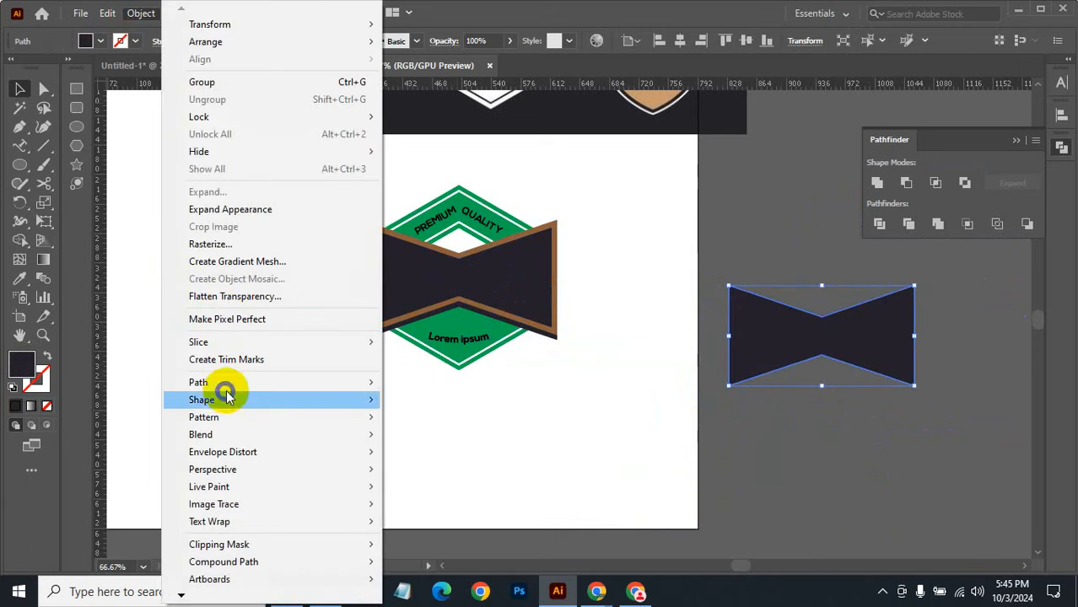
click(217, 382)
click(430, 439)
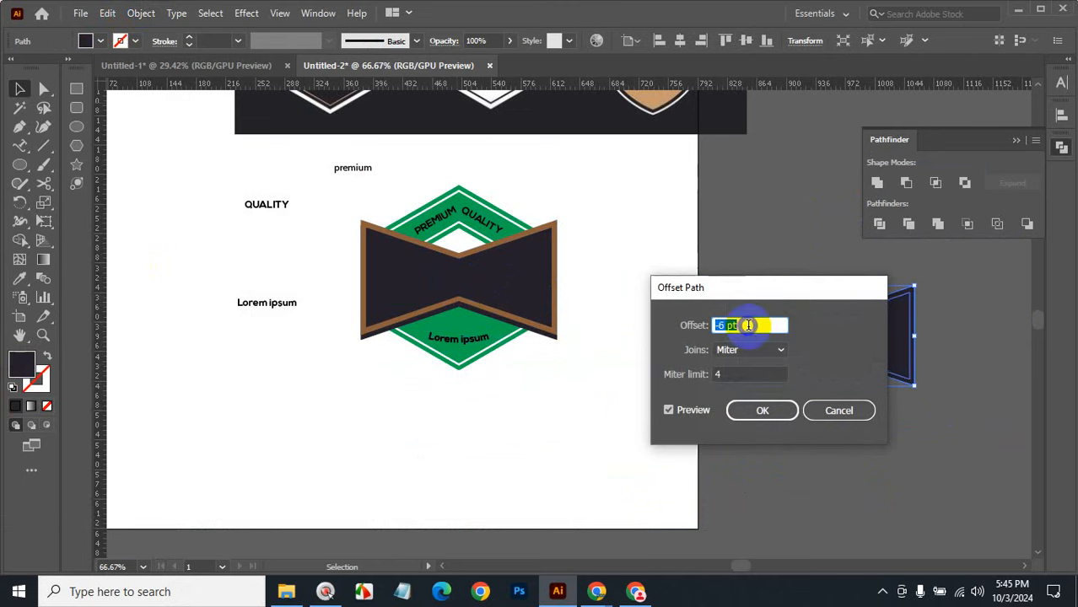
click(762, 410)
Step: Move the inset bow-tie onto the artboard below the badge and delete the larger one
click(849, 436)
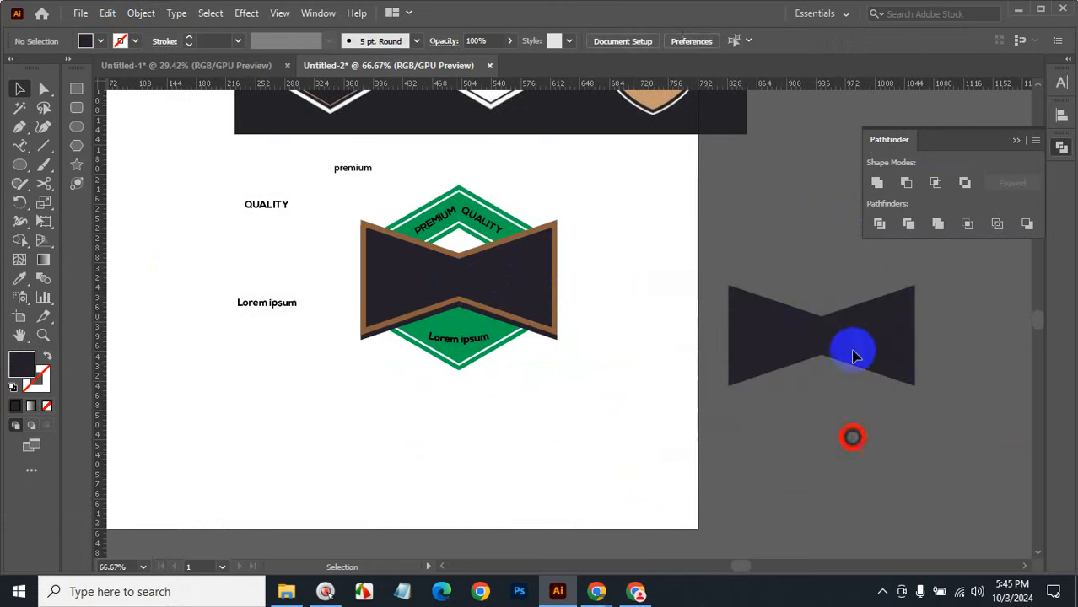
drag(853, 336, 641, 424)
click(762, 354)
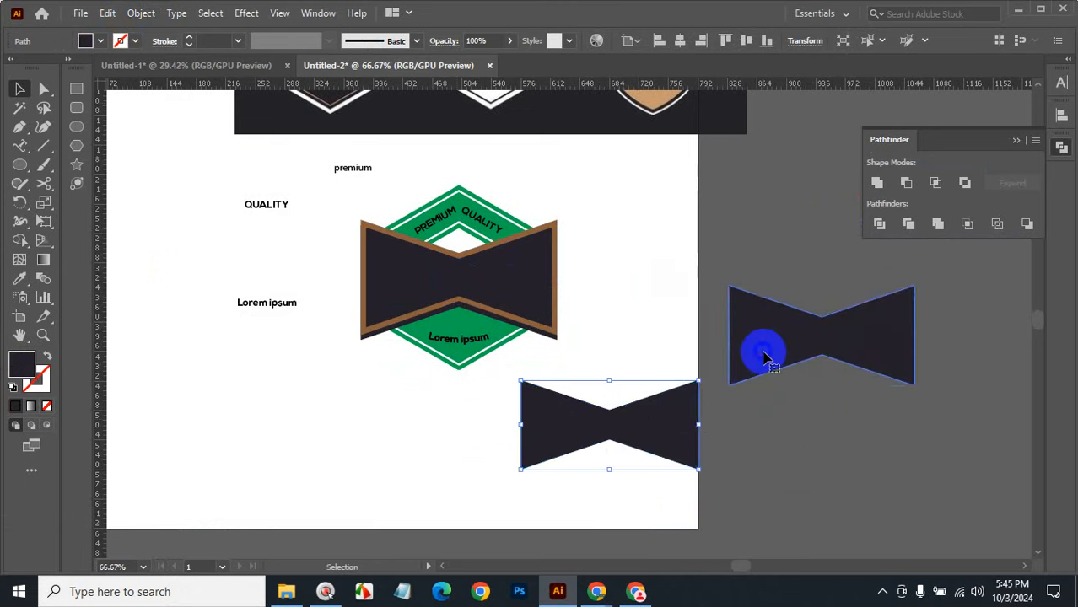
key(BackSpace)
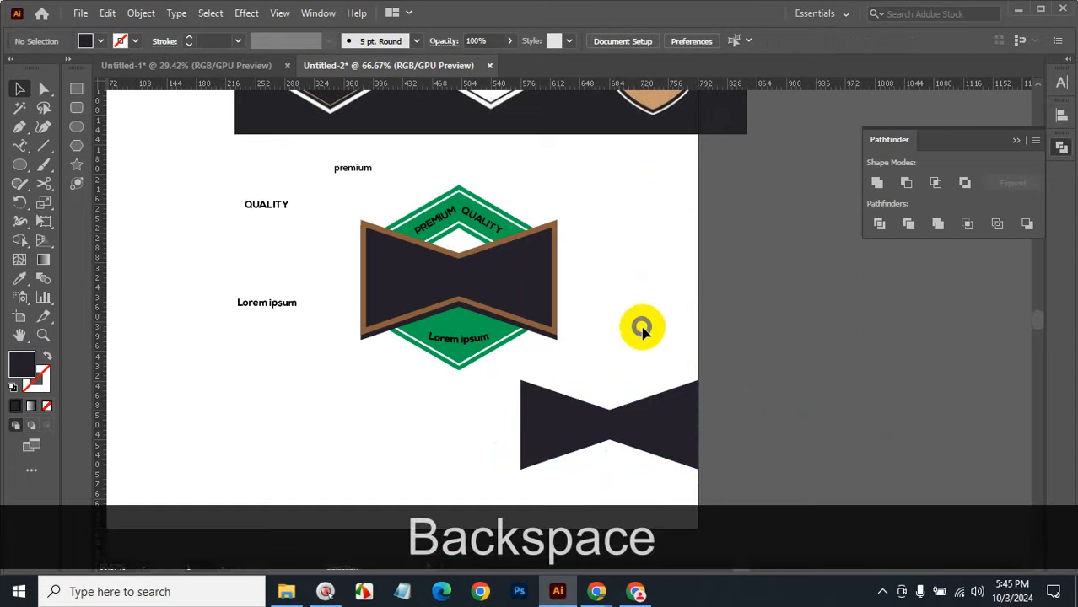
Step: Add a point text reading "vintag logo" with a trailing line break below the artboard
scroll(639, 327, up, 2)
scroll(639, 327, up, 2)
scroll(639, 328, down, 5)
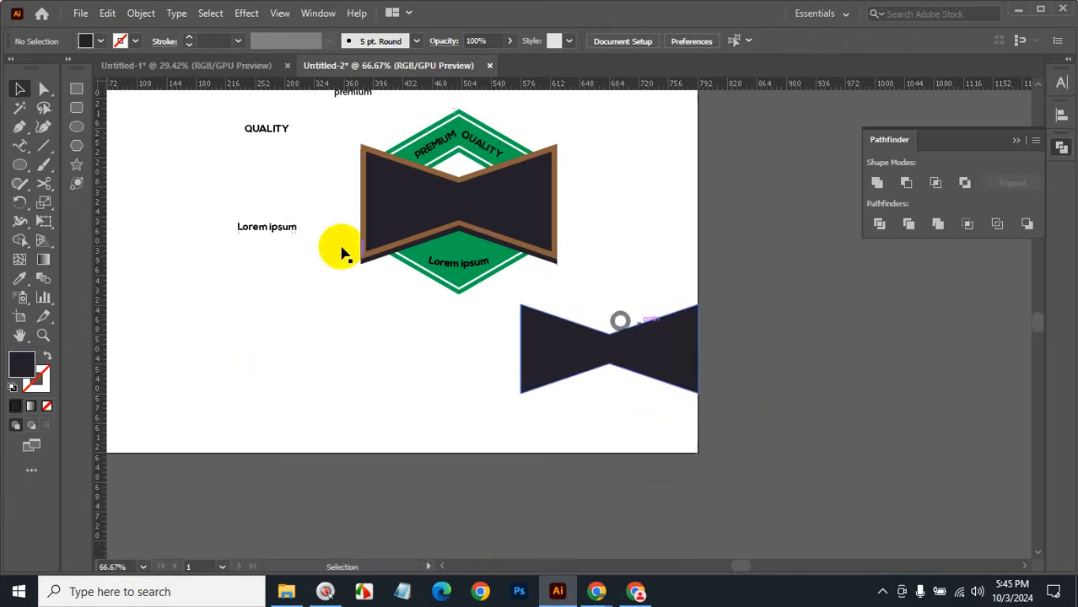
drag(31, 161, 84, 145)
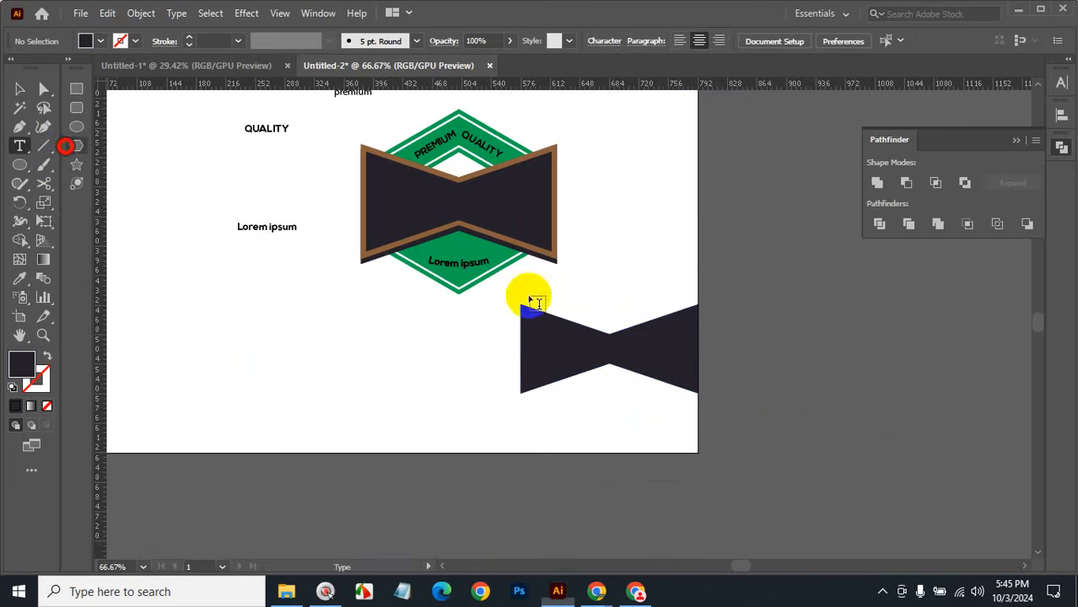
click(544, 489)
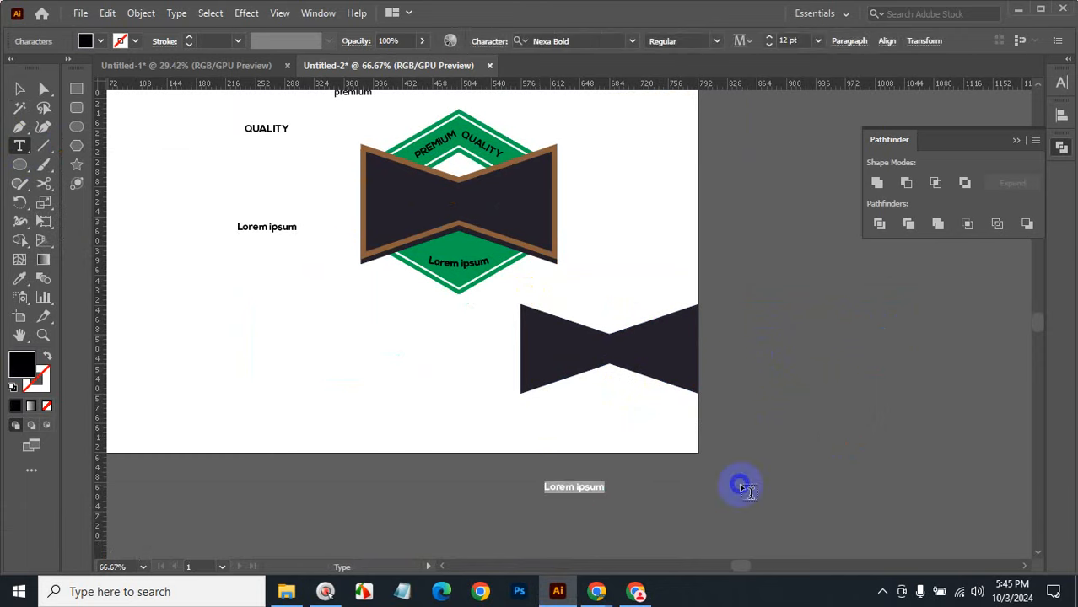
text(vint)
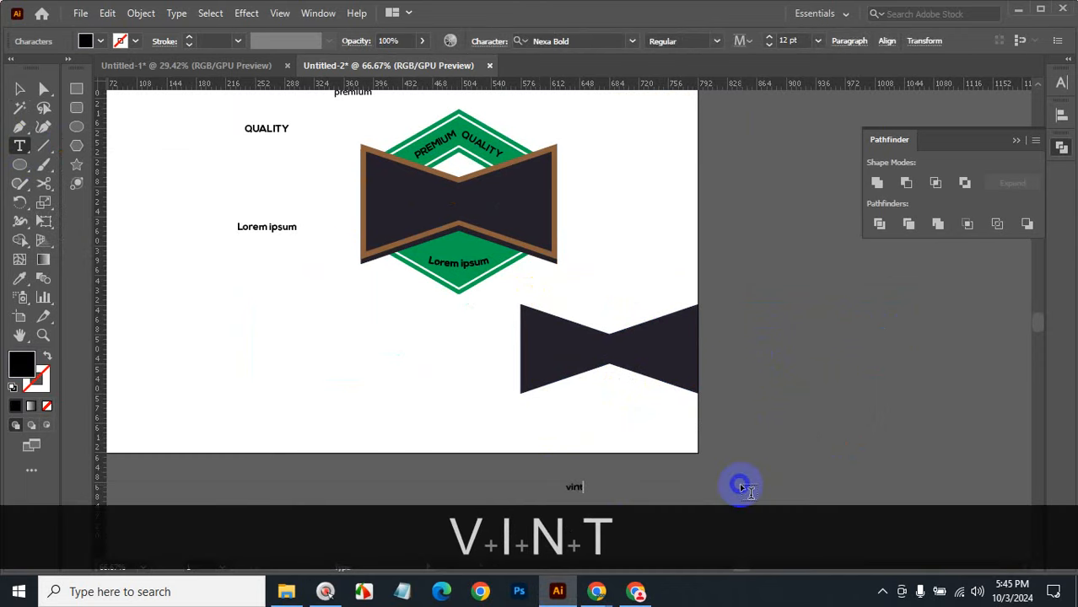
text(ag log)
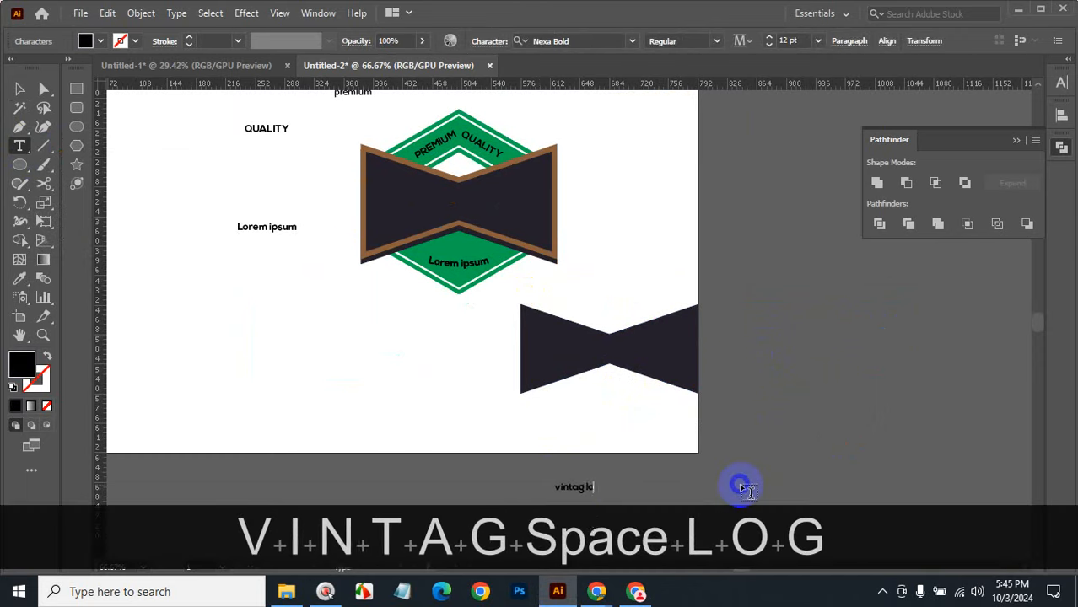
text(o)
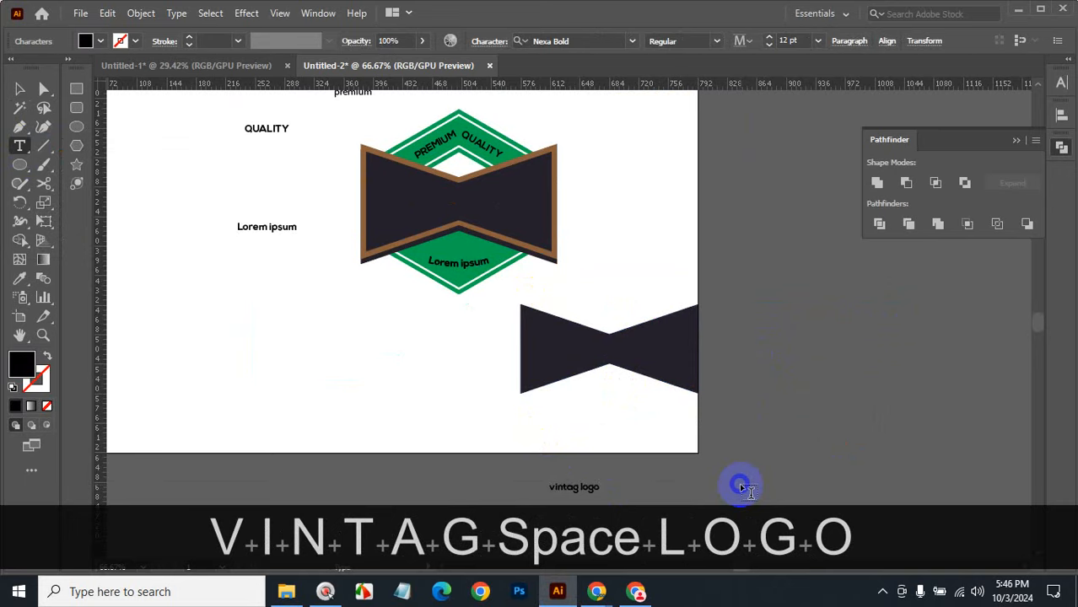
key(Return)
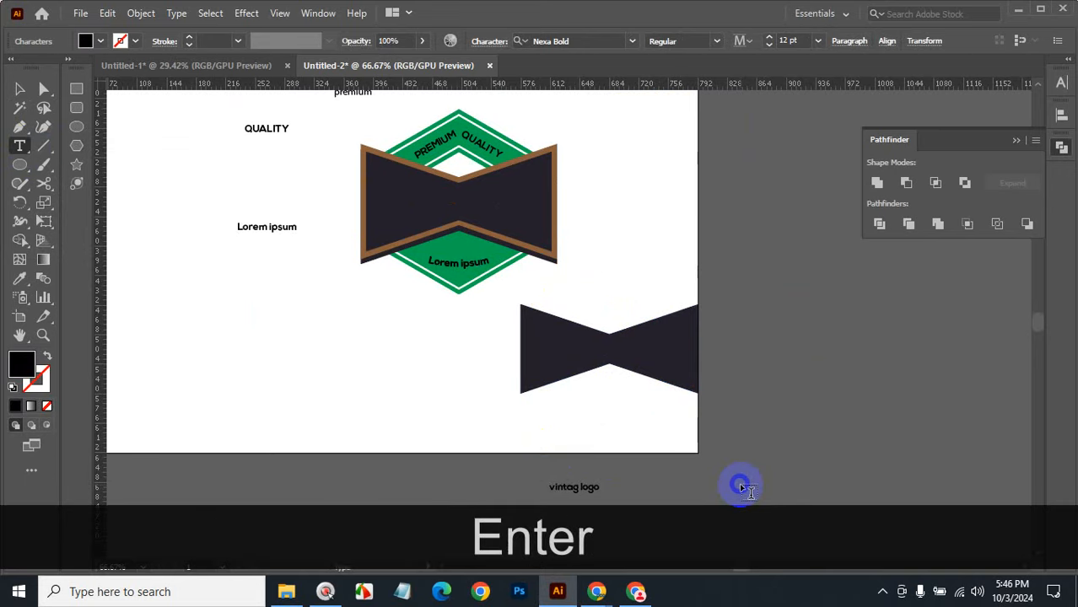
Step: Remove the trailing line break and correct the new text's wording to "vintage logo"
scroll(744, 447, up, 3)
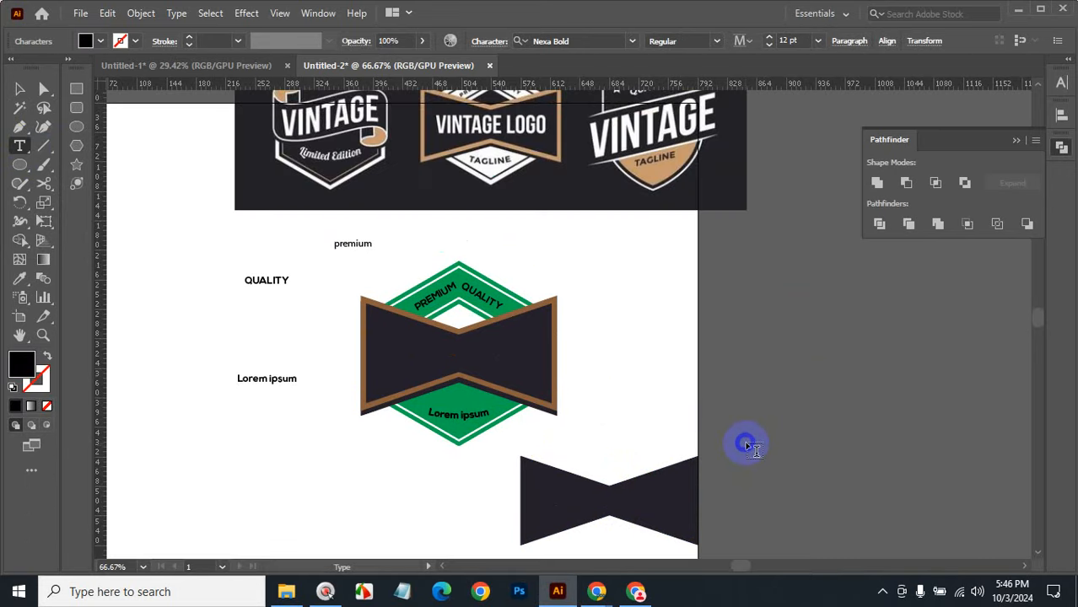
scroll(745, 445, down, 4)
click(22, 147)
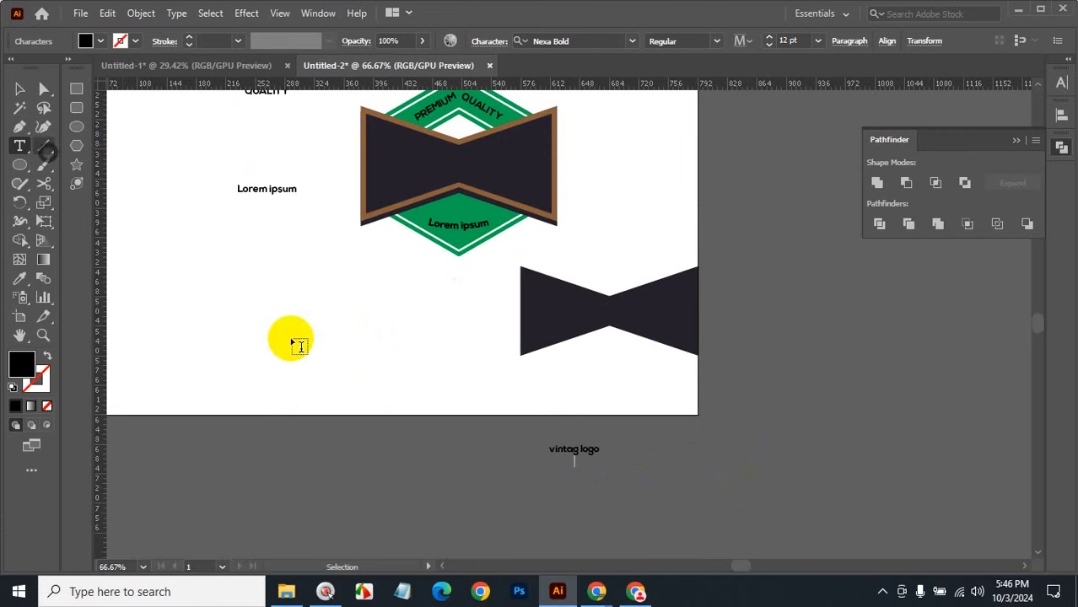
click(570, 449)
key(BackSpace)
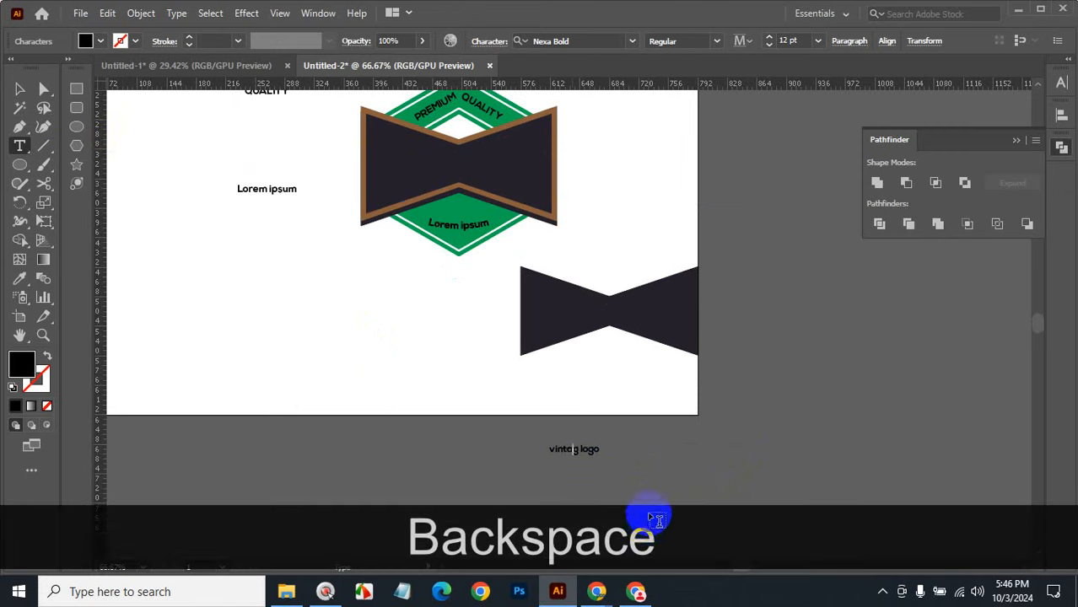
key(ctrl+space)
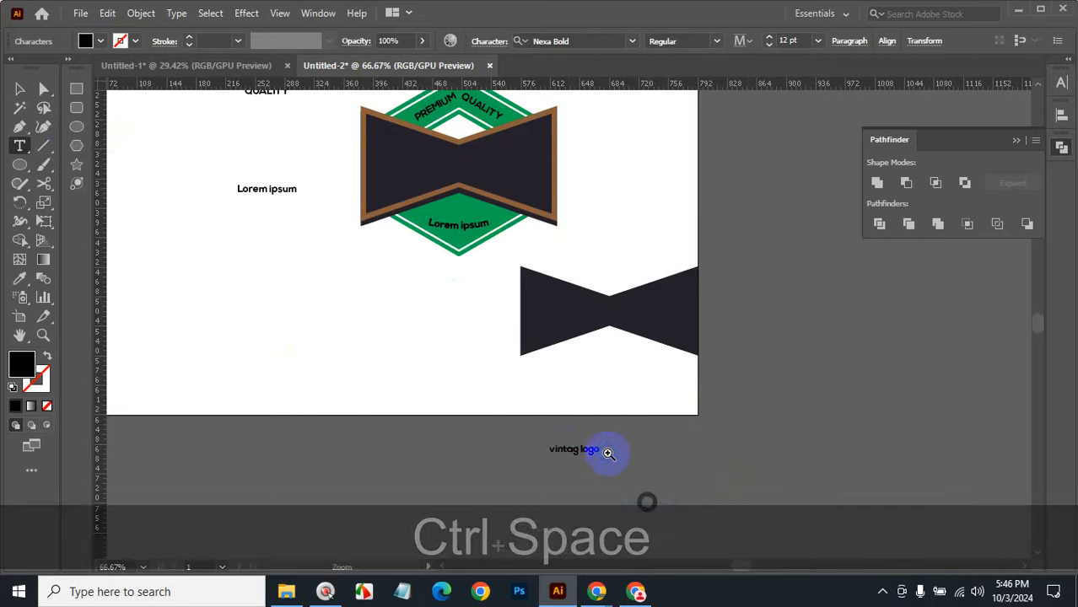
click(573, 434)
click(579, 346)
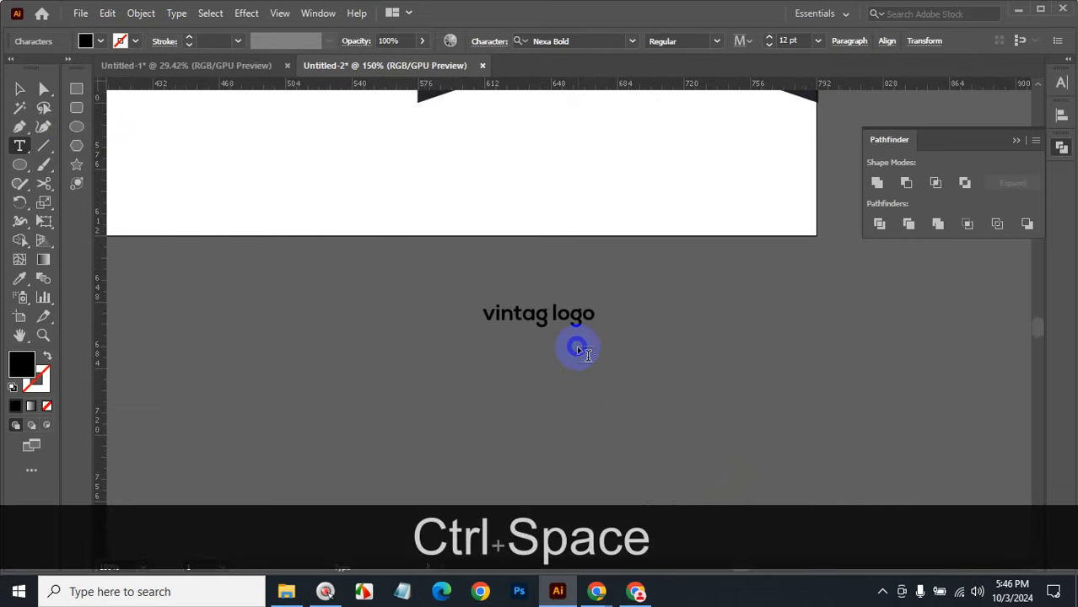
key(Right)
text(e)
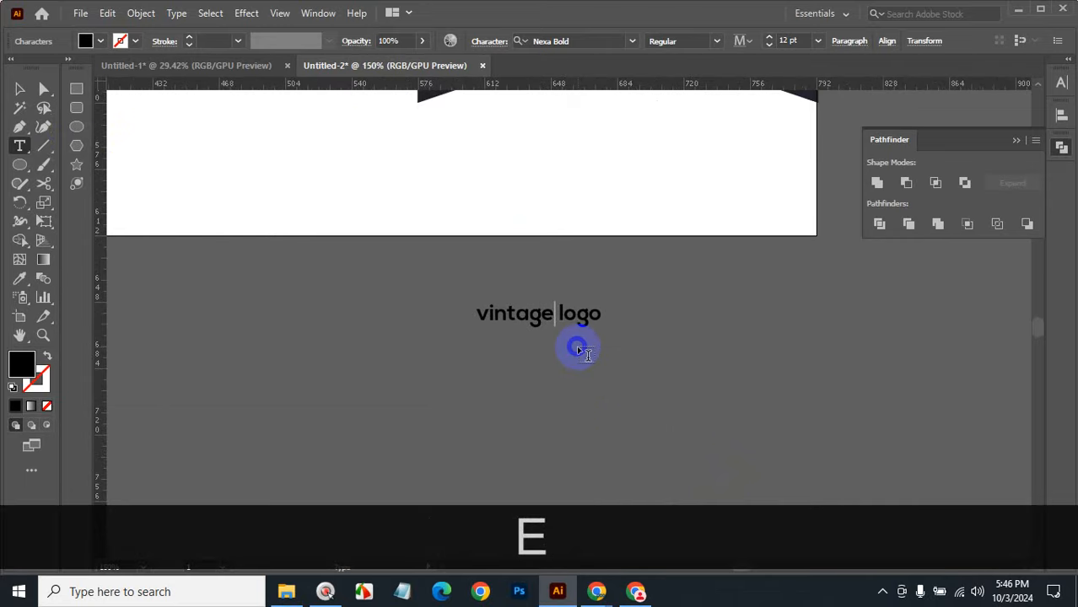
Step: Move the "vintage logo" text above the loose bow-tie, enlarge it to about 45 pt, and change its case to UPPERCASE
click(18, 90)
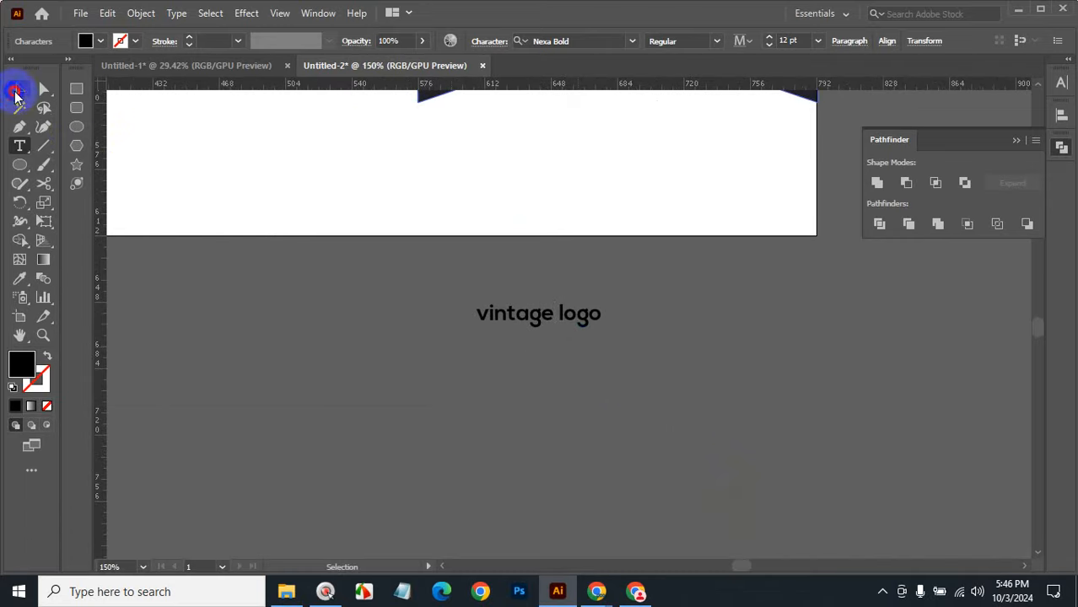
click(575, 317)
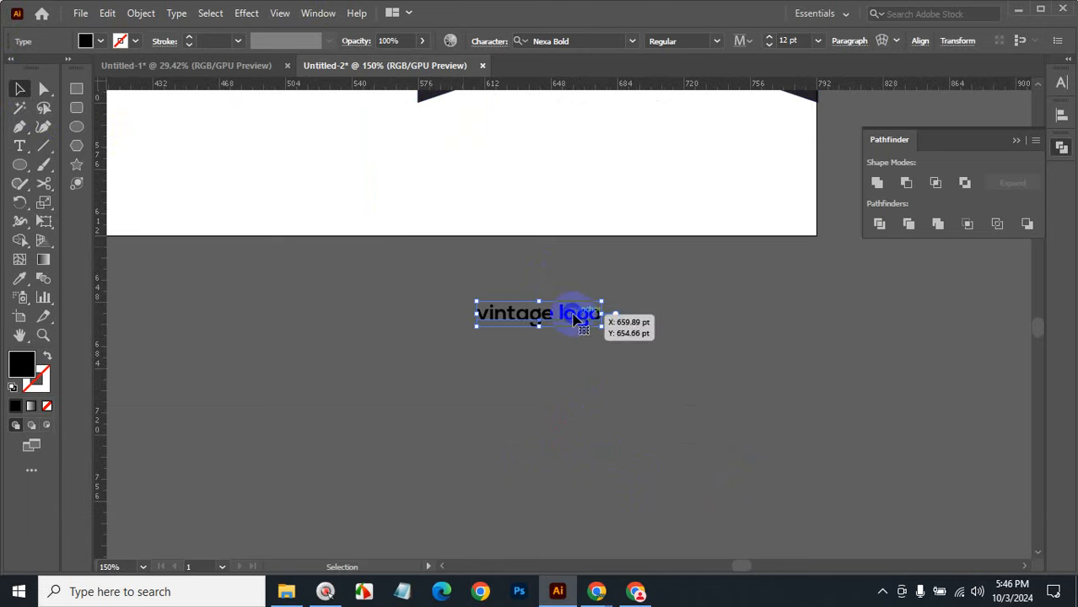
key(ctrl+alt+space)
ctrl+alt+click(607, 288)
ctrl+alt+click(607, 283)
ctrl+alt+click(604, 274)
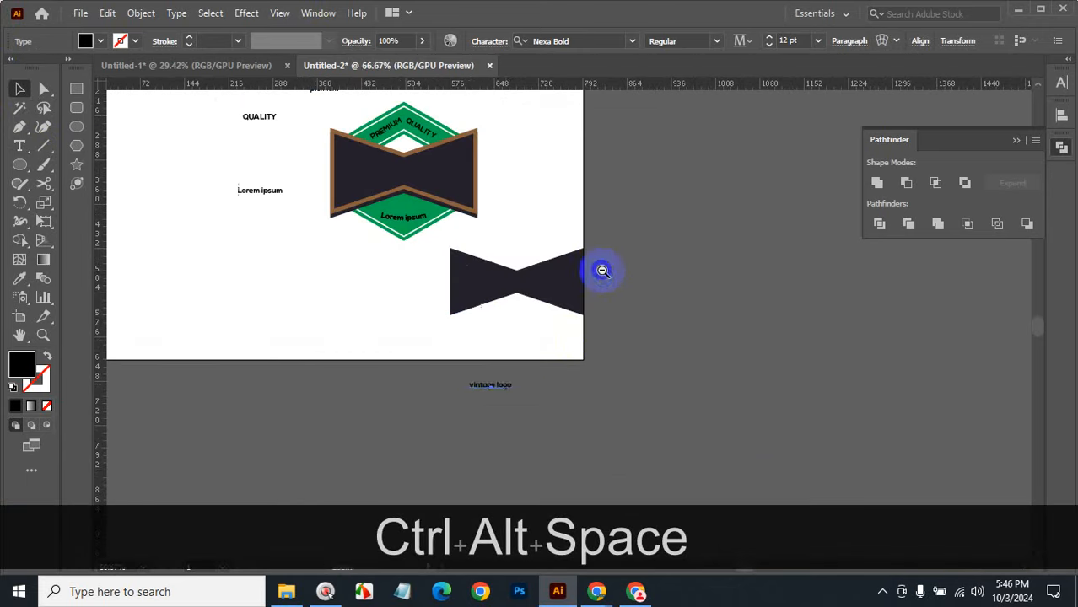
drag(500, 388, 722, 270)
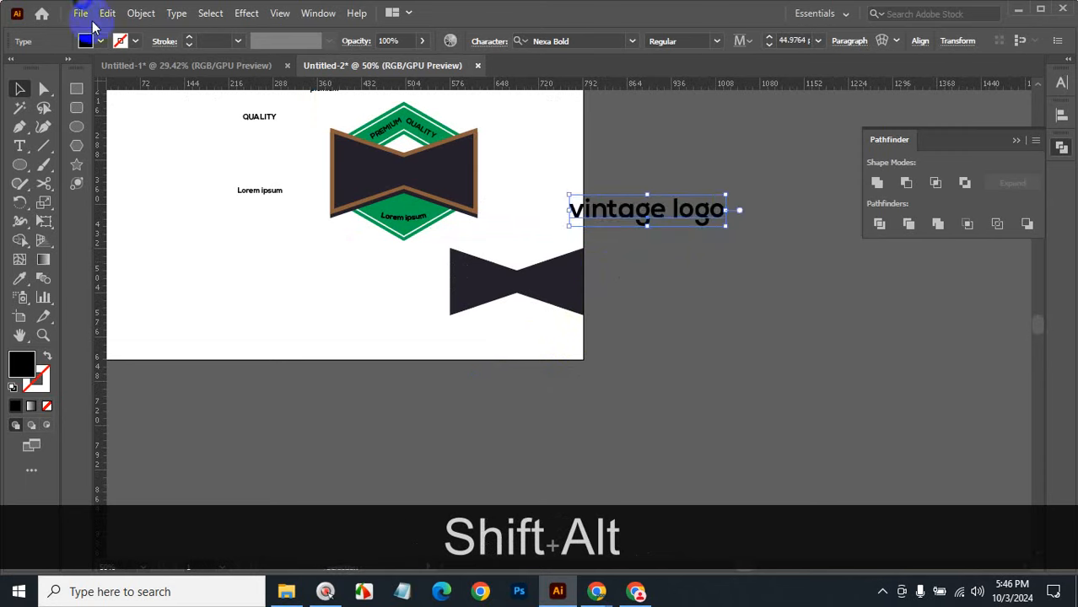
click(177, 12)
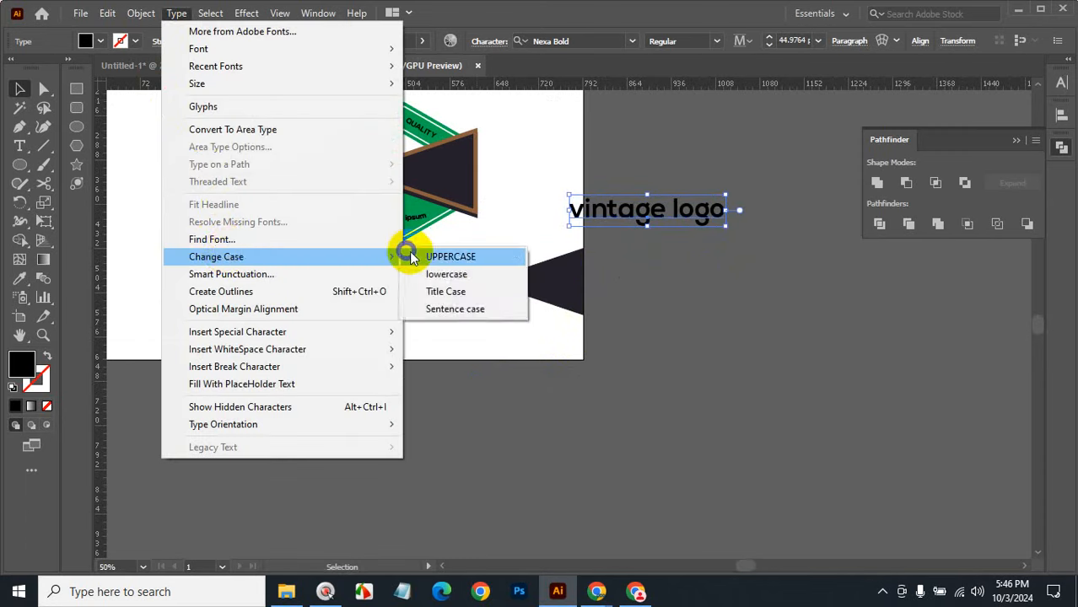
click(420, 255)
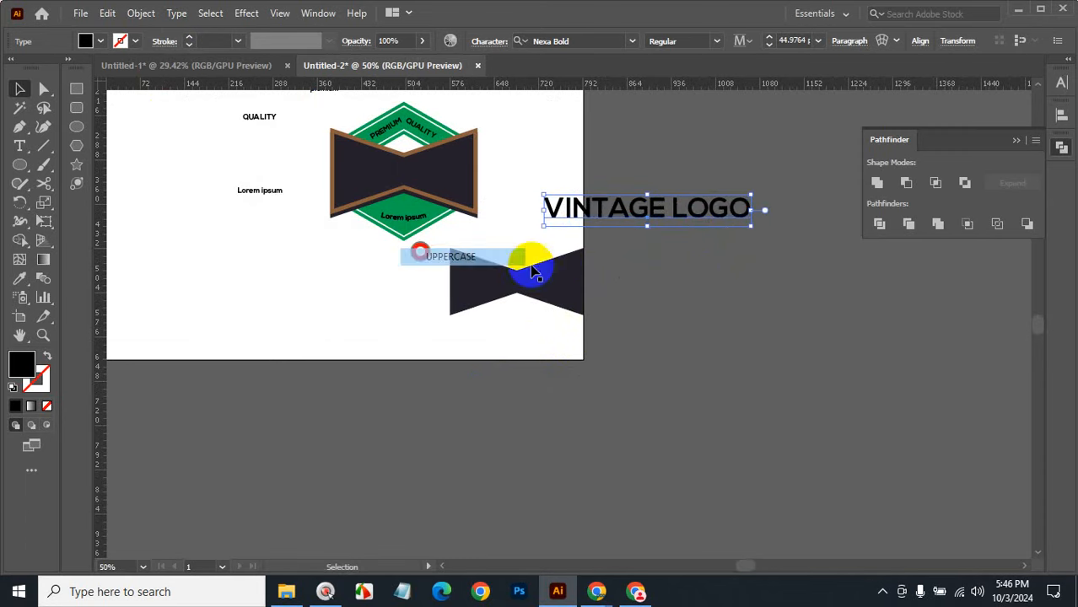
Step: Search the installed fonts for "bea" with the VINTAGE LOGO text selected
click(616, 41)
text(ba)
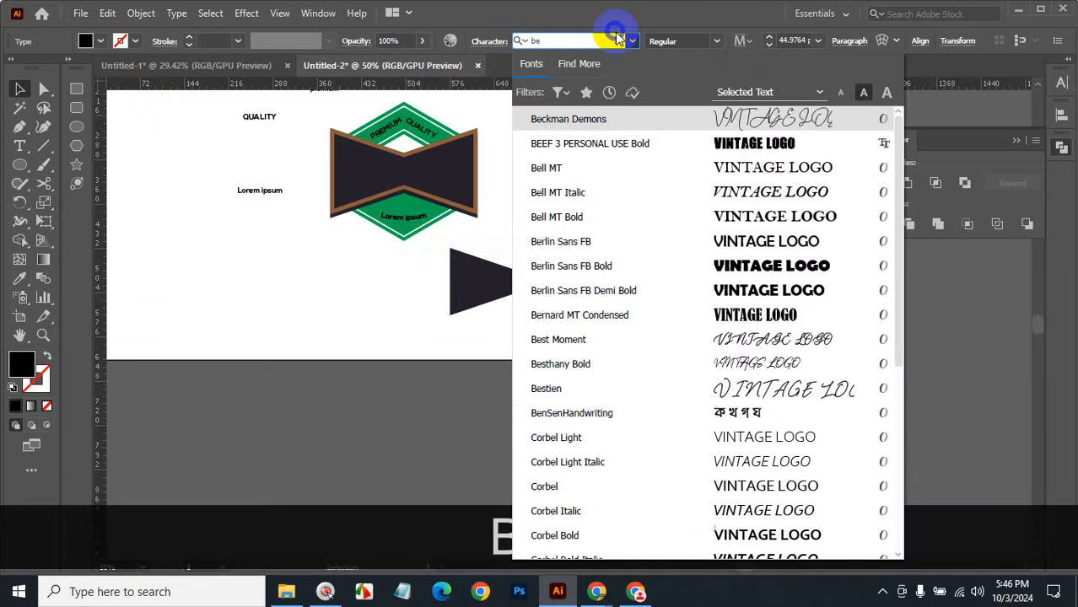
text(a)
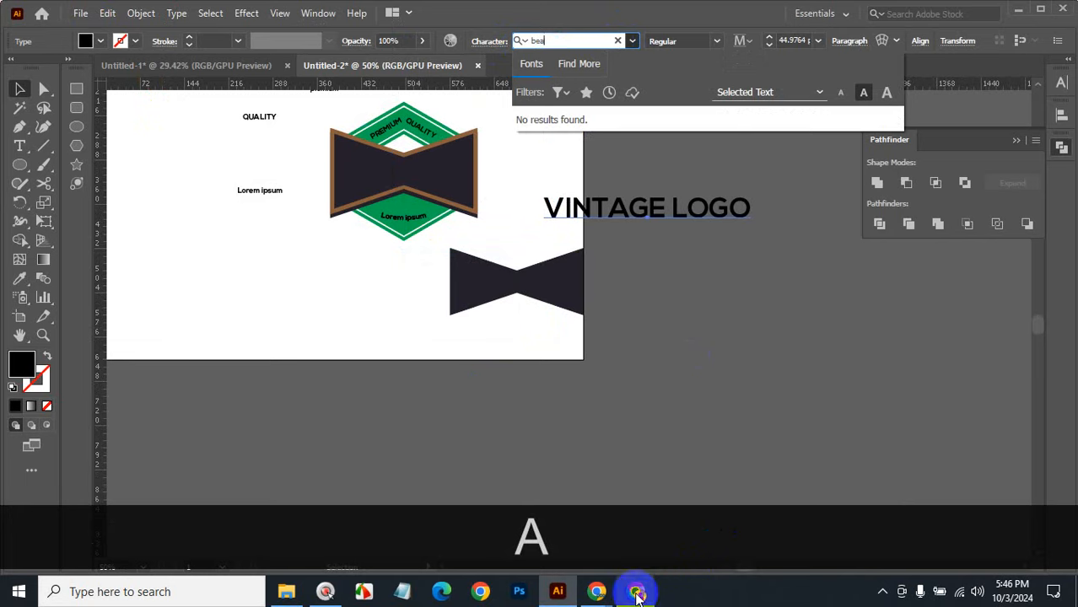
Step: Switch to Chrome and open a new browser tab ready for a web search
mouse_move(636, 595)
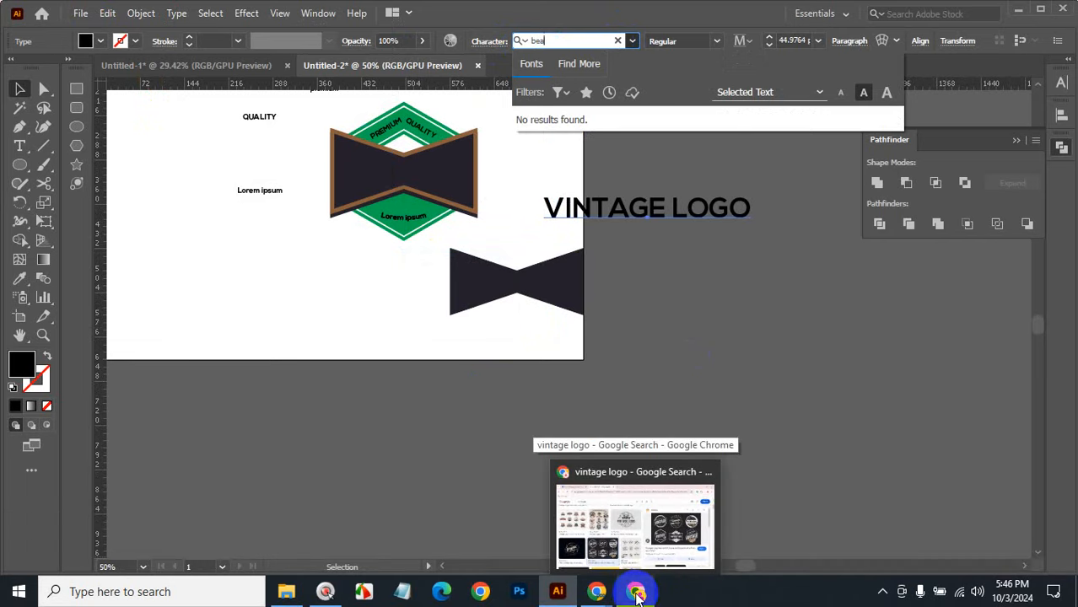
click(636, 595)
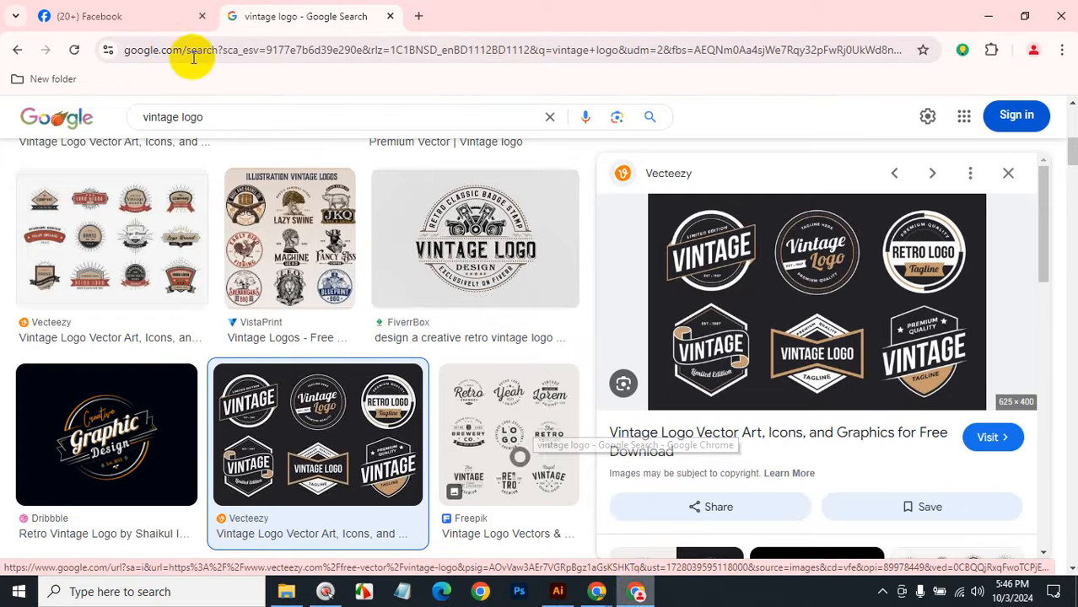
click(417, 17)
click(381, 44)
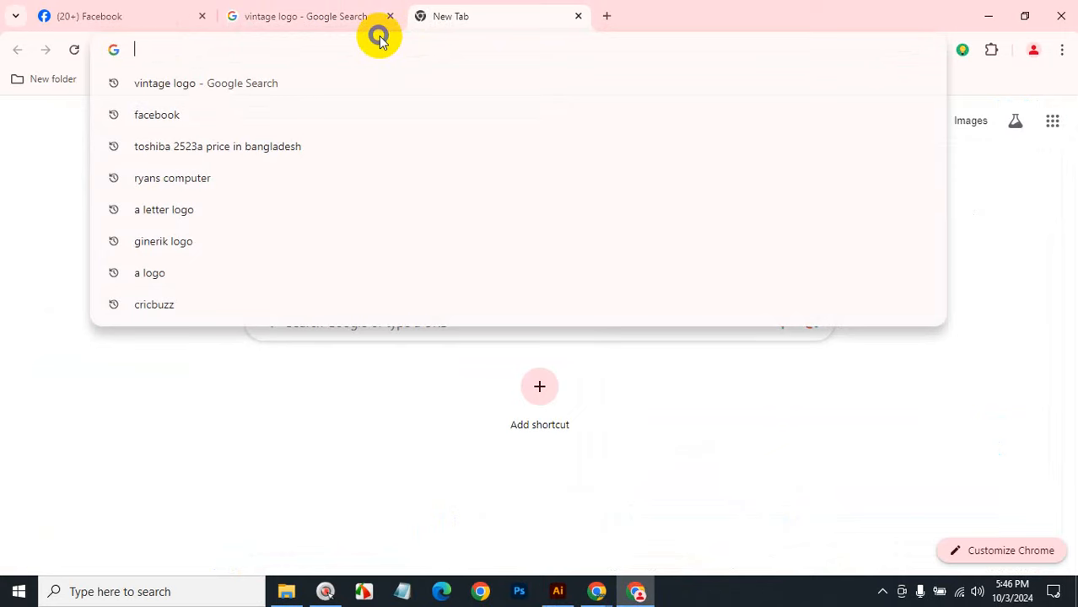
text(bea)
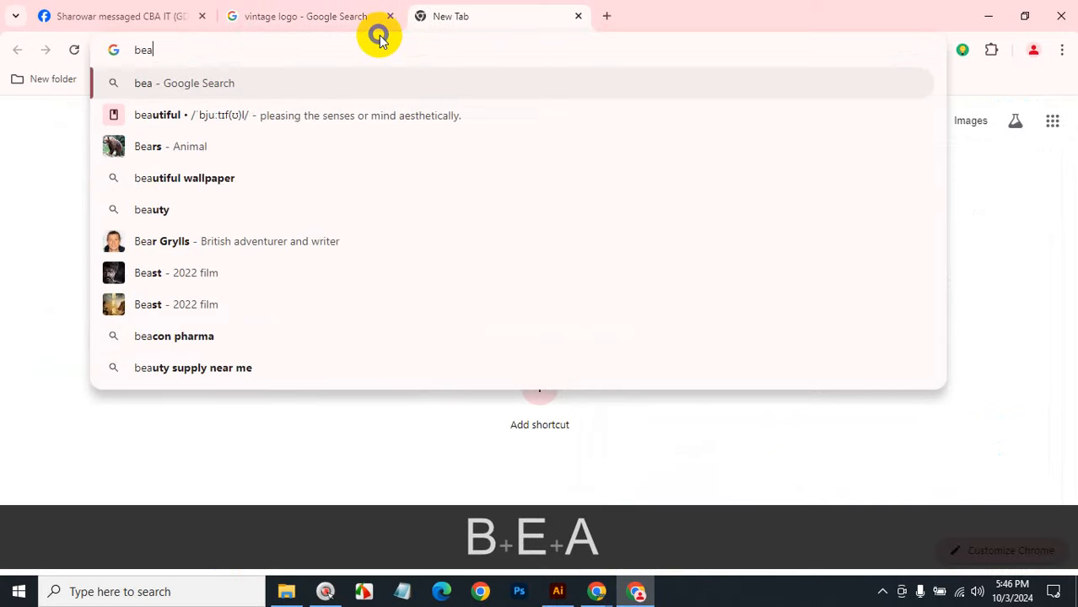
text(b)
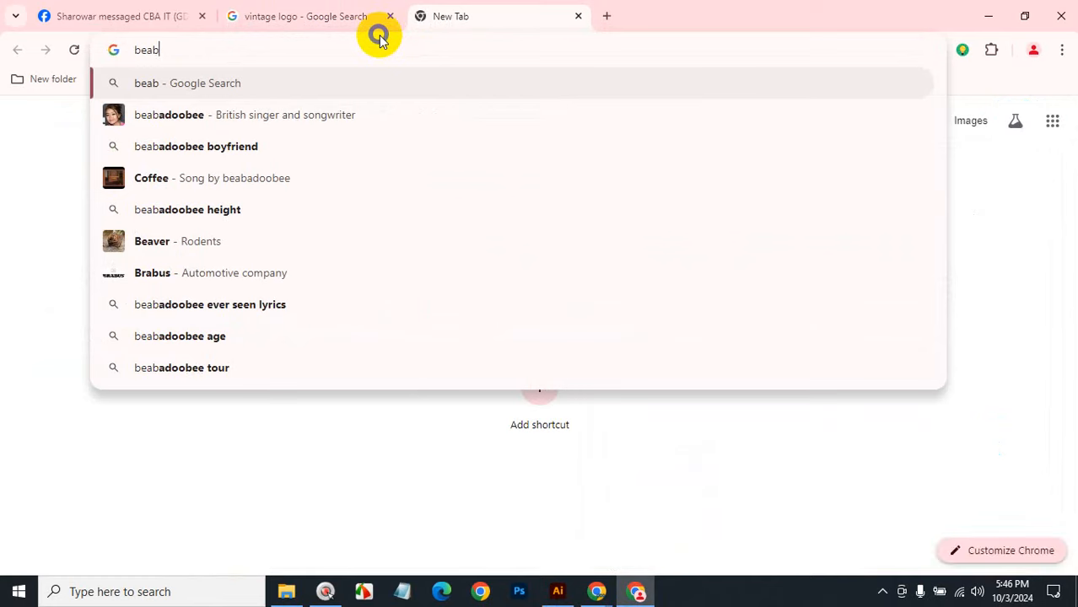
text(ag)
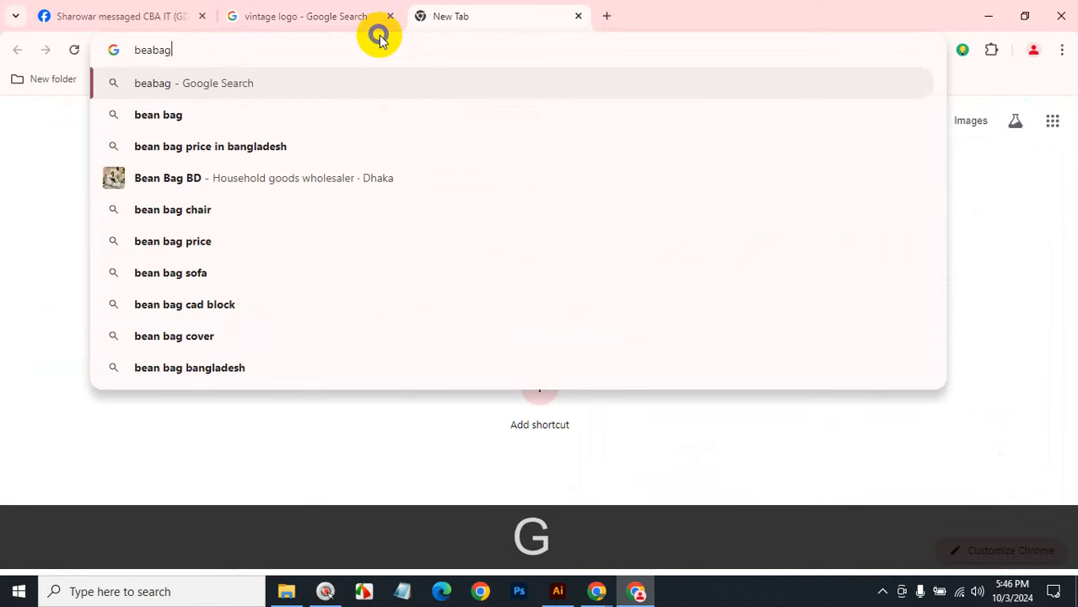
key(BackSpace)
key(BackSpace)
key(BackSpace)
key(BackSpace)
key(BackSpace)
Step: Search Google for "babage new free font download" and open the Bebas Neue page on Google Fonts
text(a)
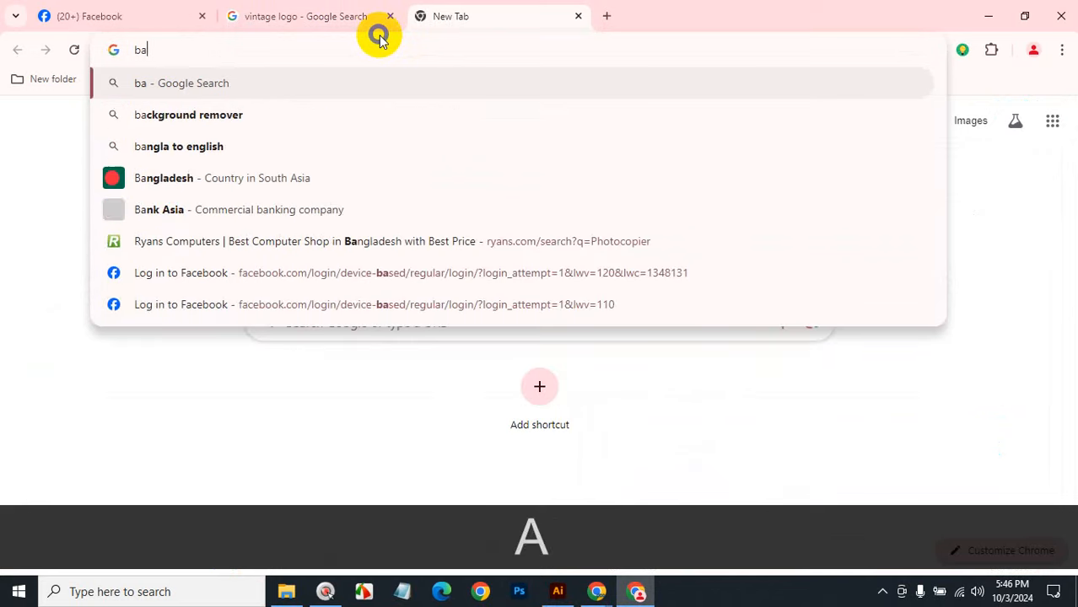
text(n)
key(BackSpace)
text(be)
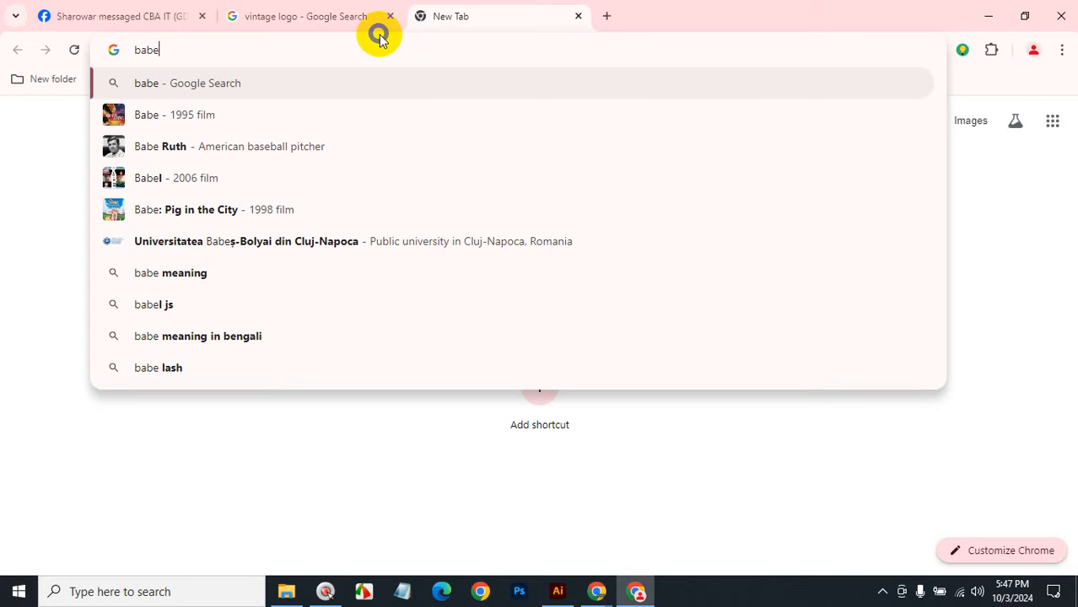
key(BackSpace)
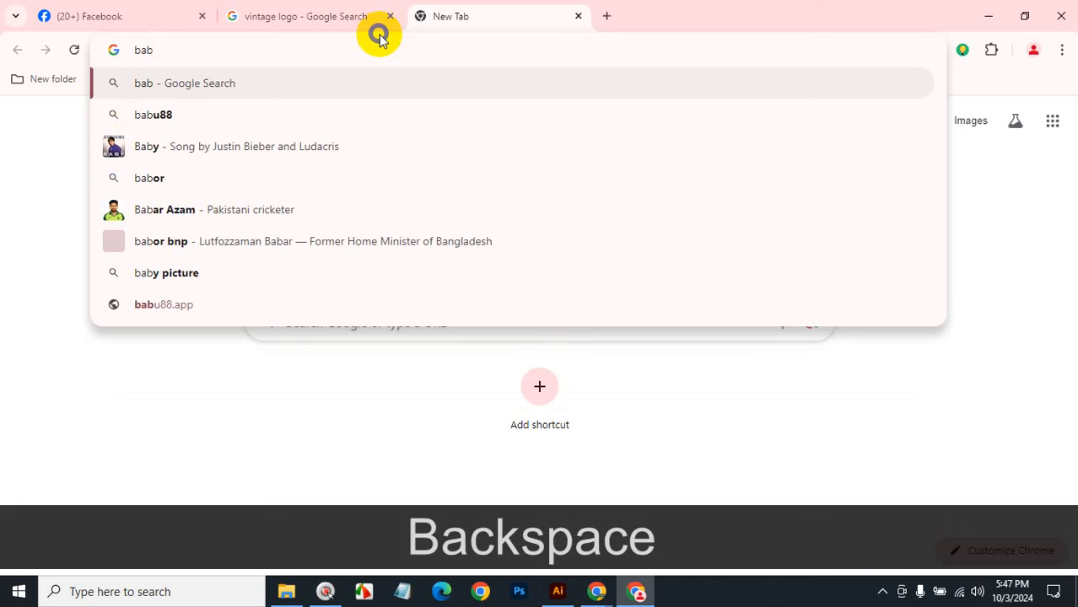
text(age)
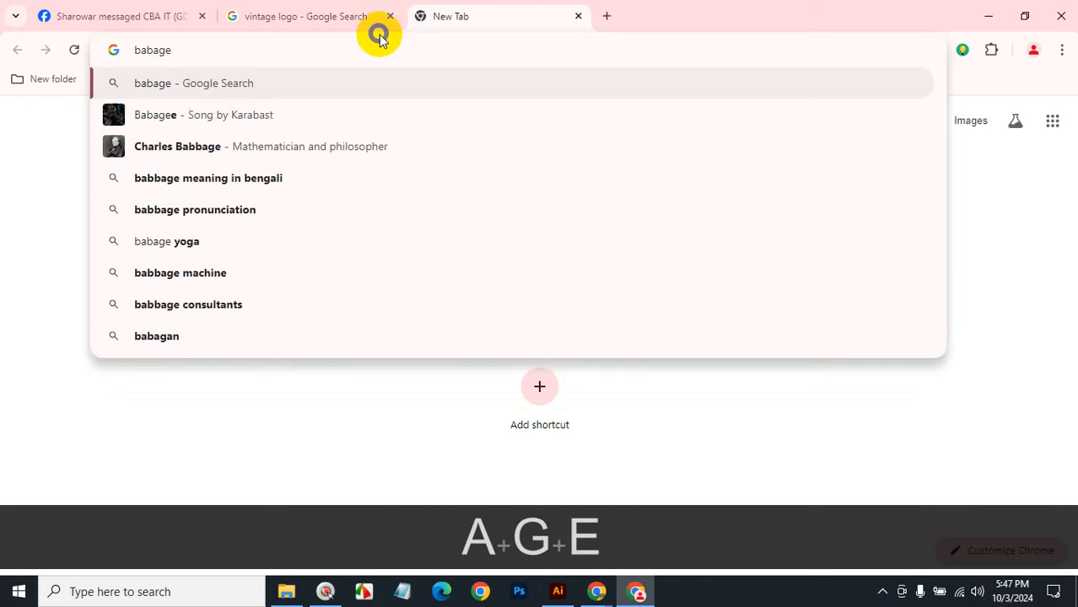
text( new)
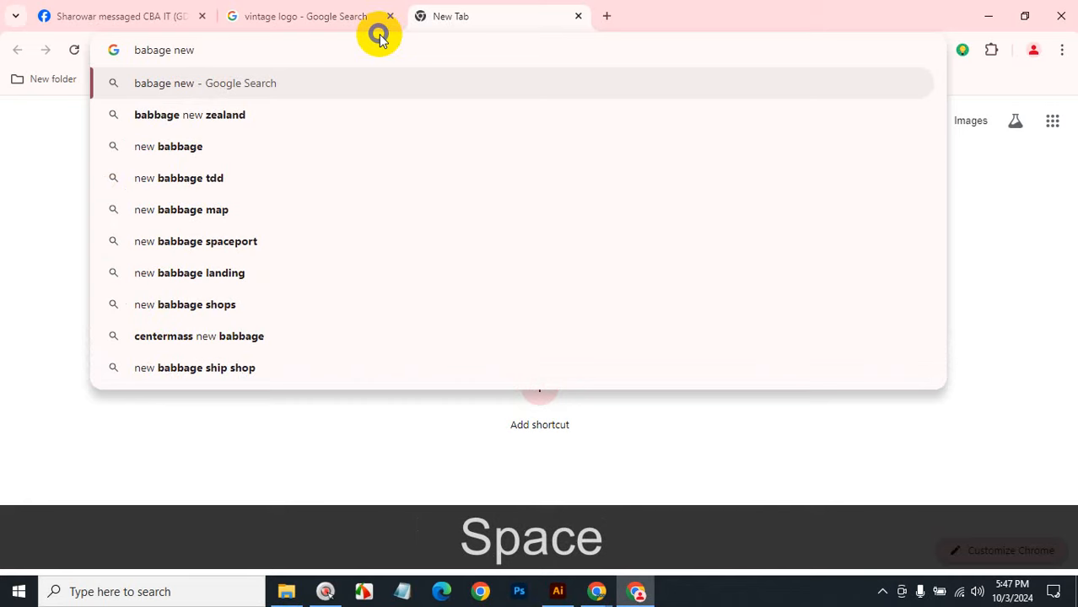
text( free)
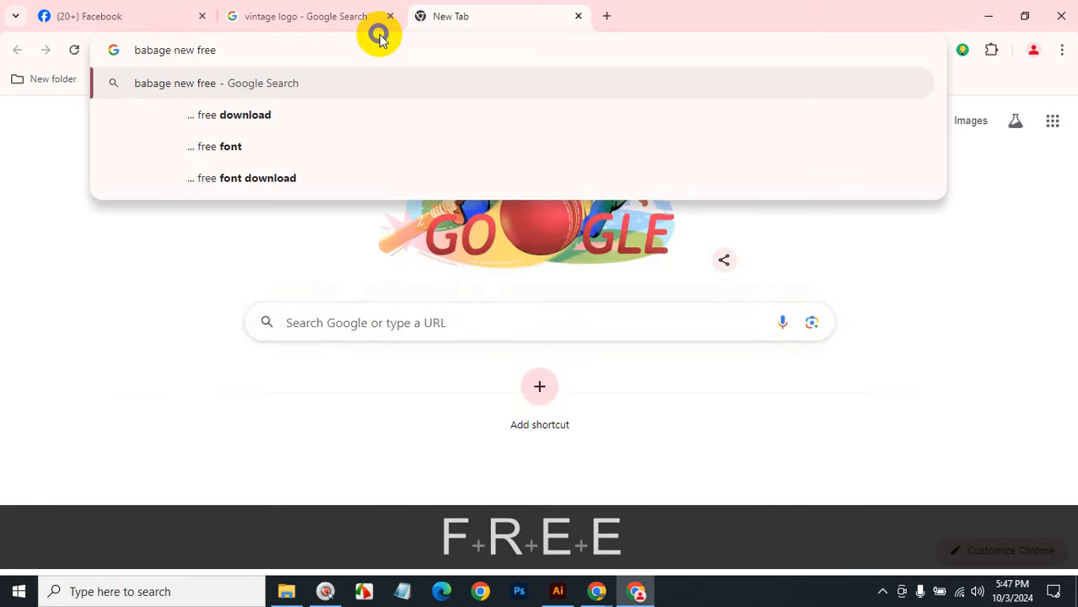
click(279, 179)
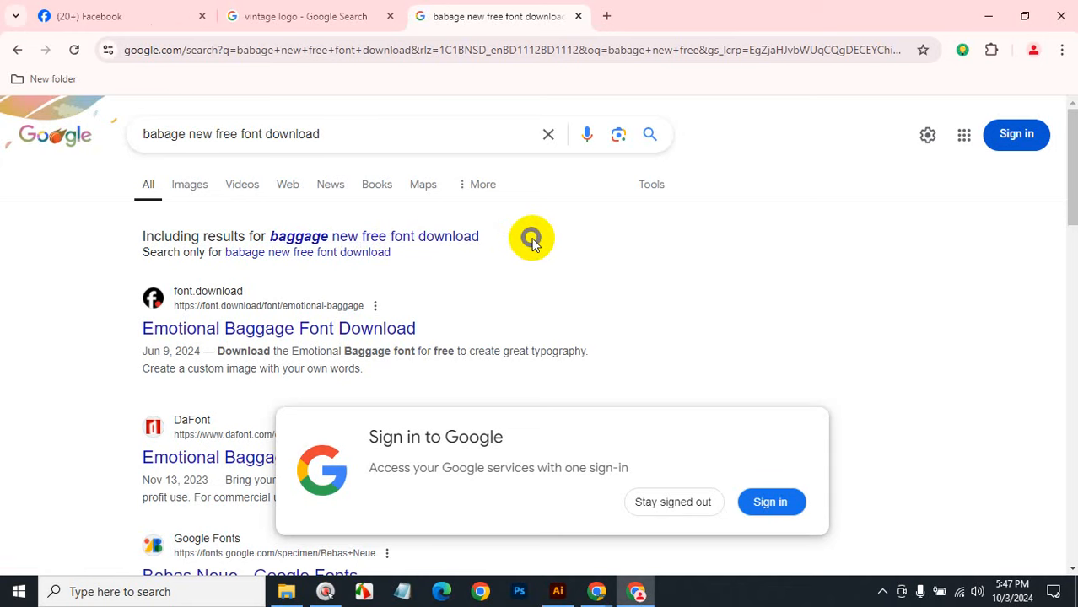
scroll(532, 241, down, 4)
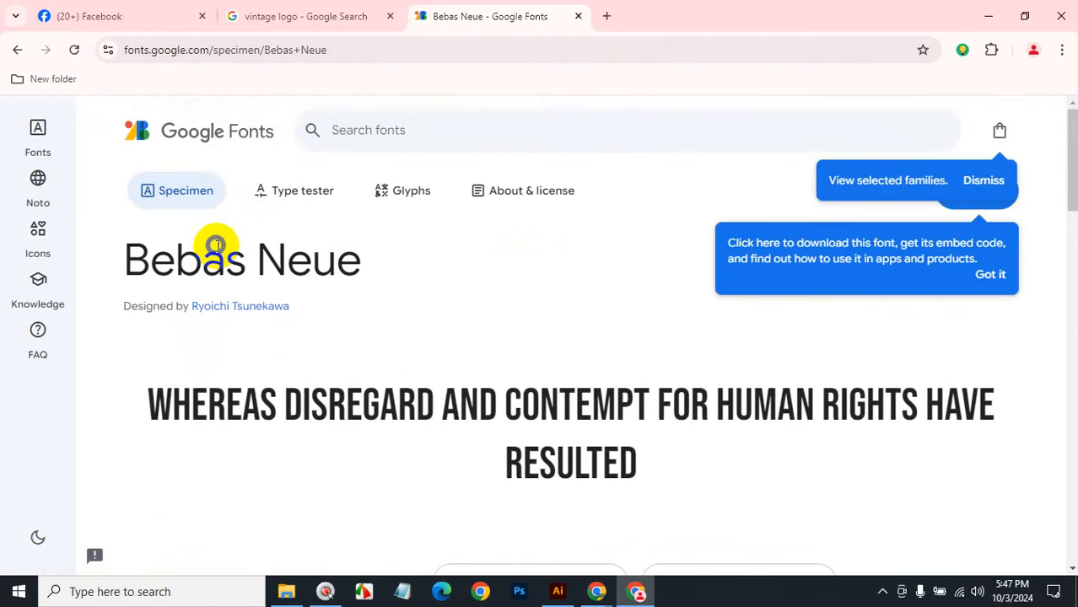
Step: Get the Bebas Neue font from its specimen page and try to download the selected family from Google Fonts
scroll(215, 245, down, 4)
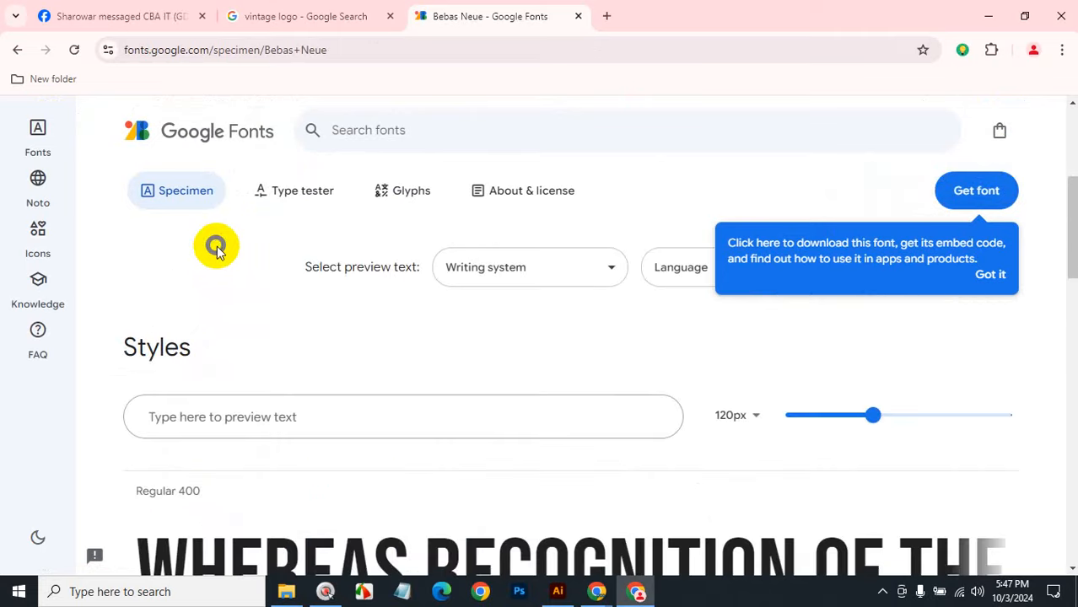
scroll(217, 247, up, 4)
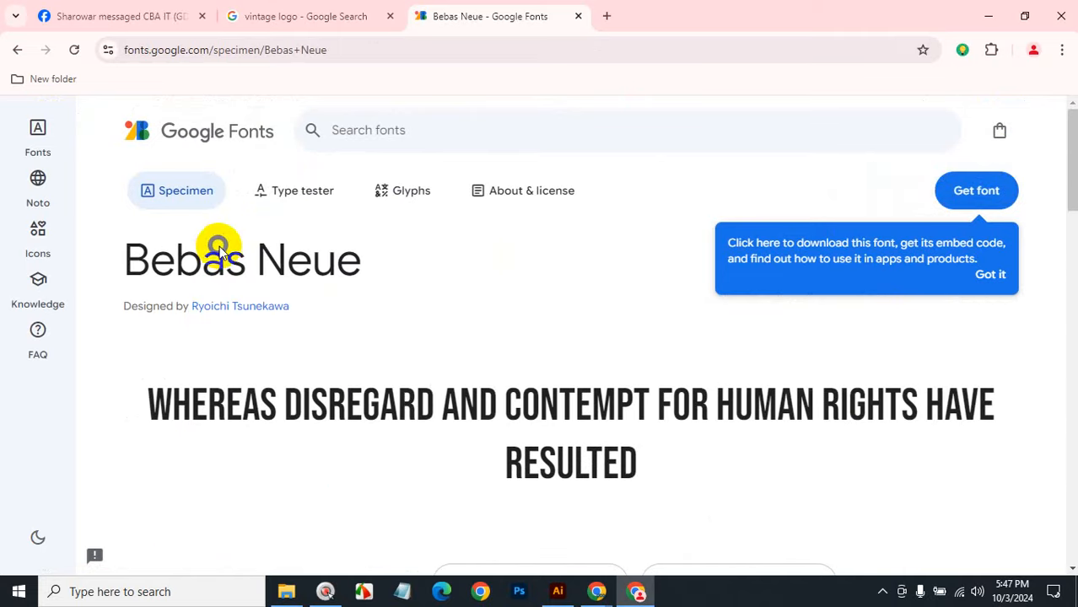
click(988, 190)
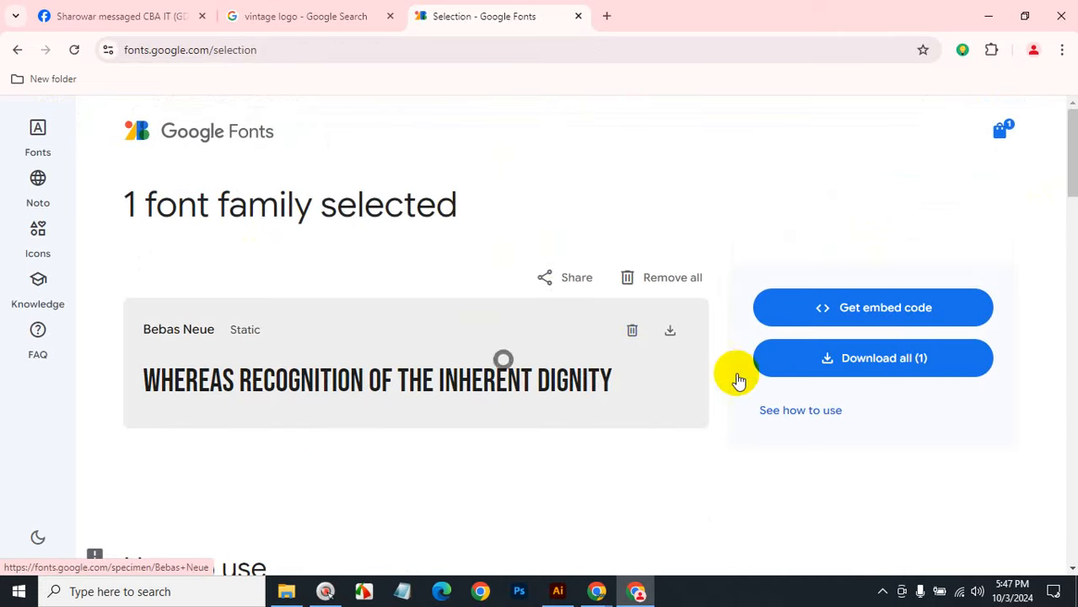
click(895, 379)
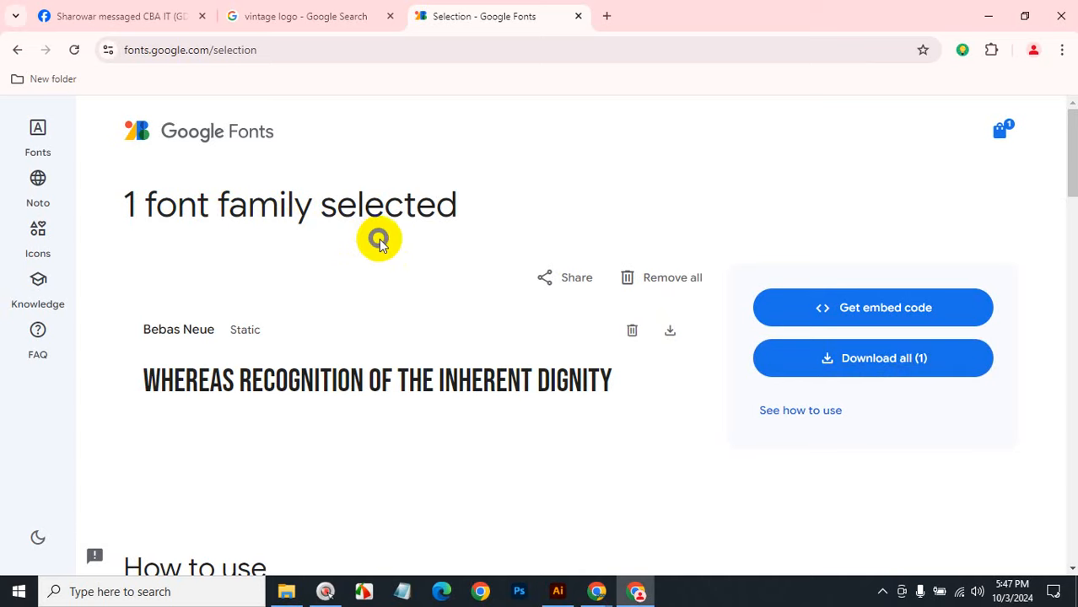
scroll(380, 240, down, 4)
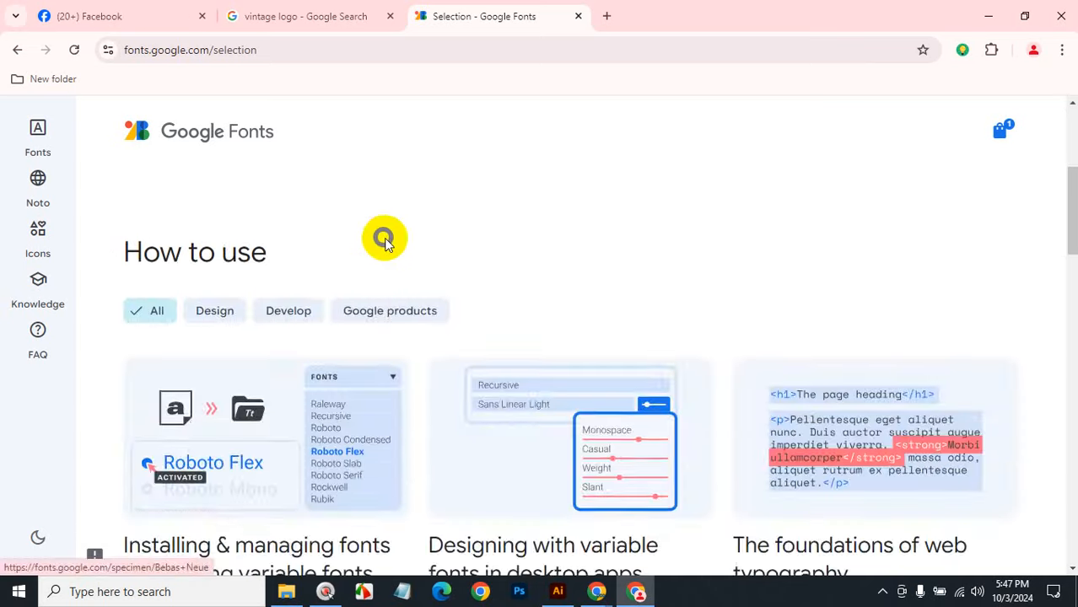
scroll(381, 237, up, 4)
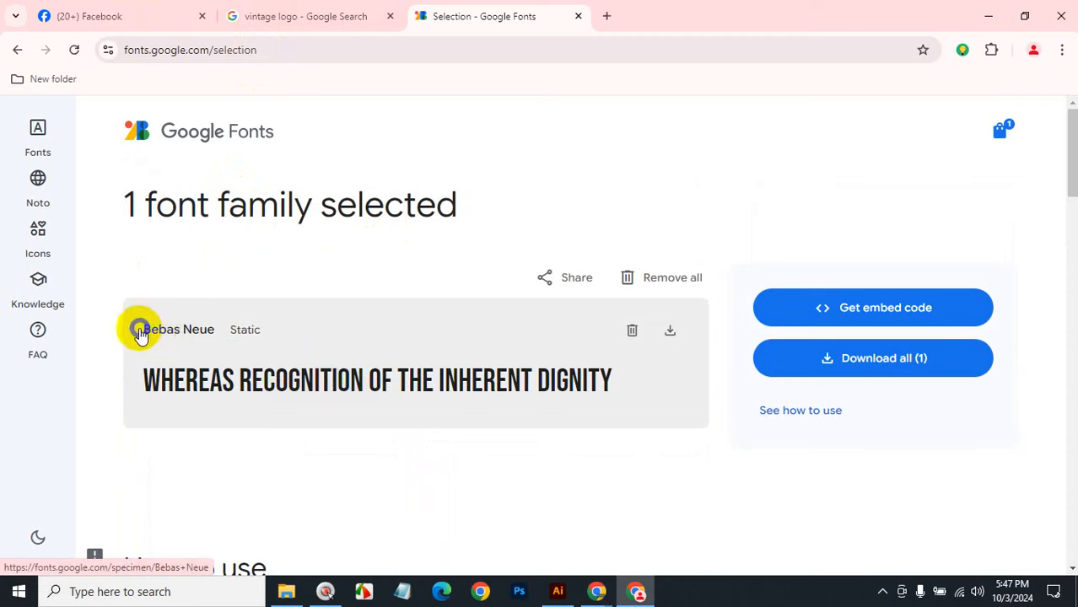
Step: Reopen the Bebas Neue specimen page from the font selection and copy the font name in its heading
drag(140, 331, 205, 340)
click(352, 369)
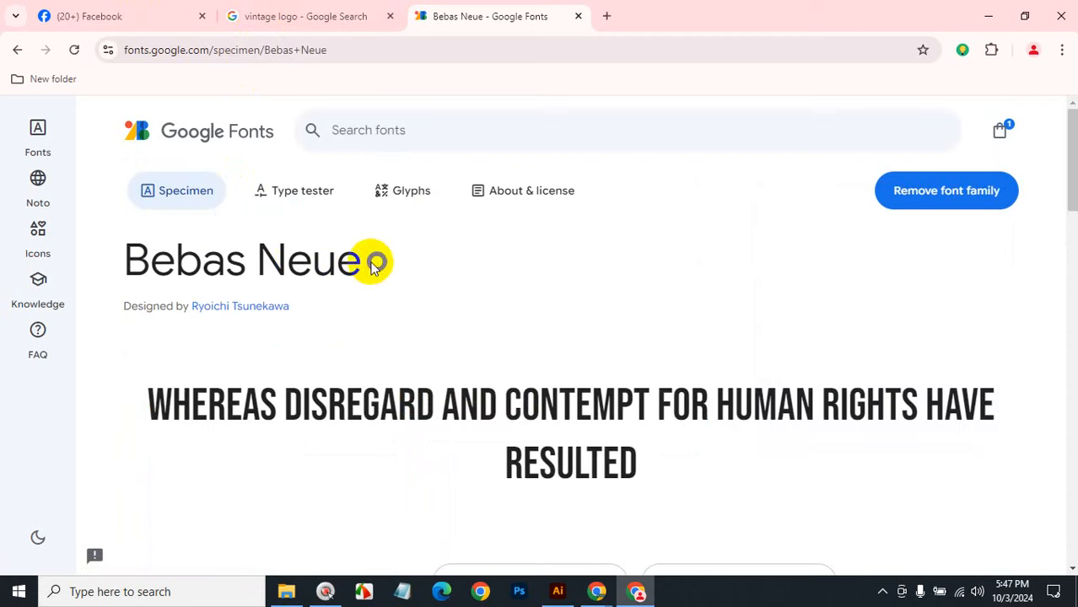
drag(353, 258, 132, 251)
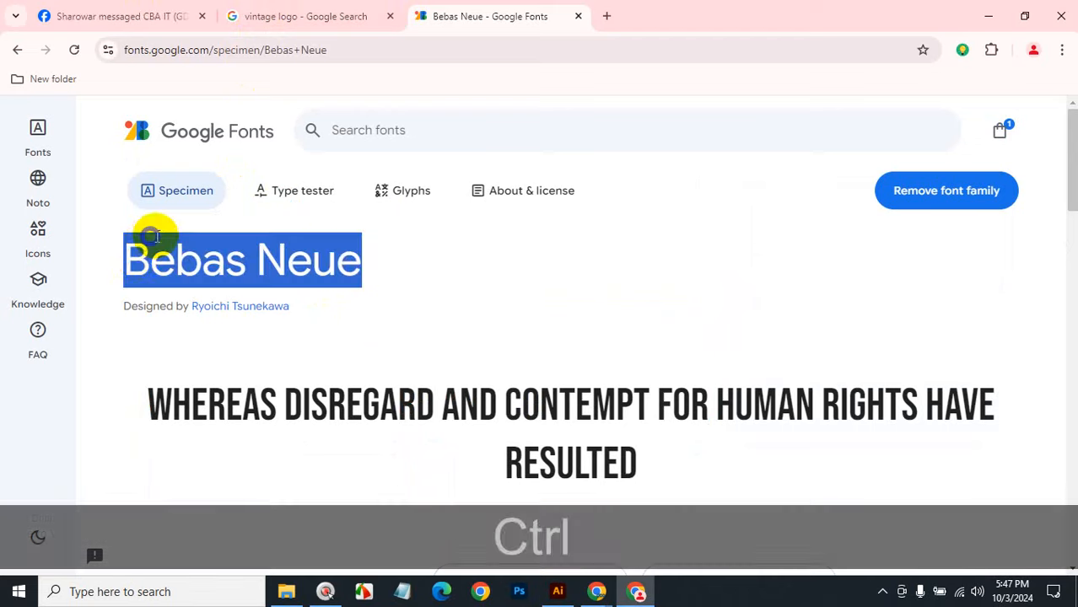
key(ctrl+c)
Step: Search Google for "bebas neue font family free download", starting from the copied font name
click(339, 15)
click(506, 16)
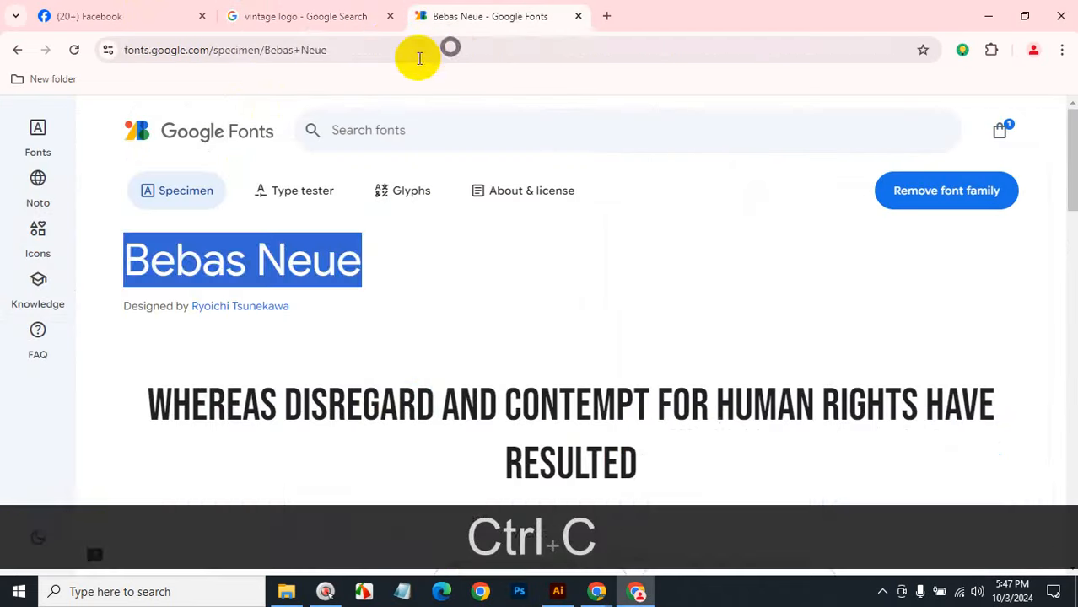
click(387, 43)
key(ctrl+v)
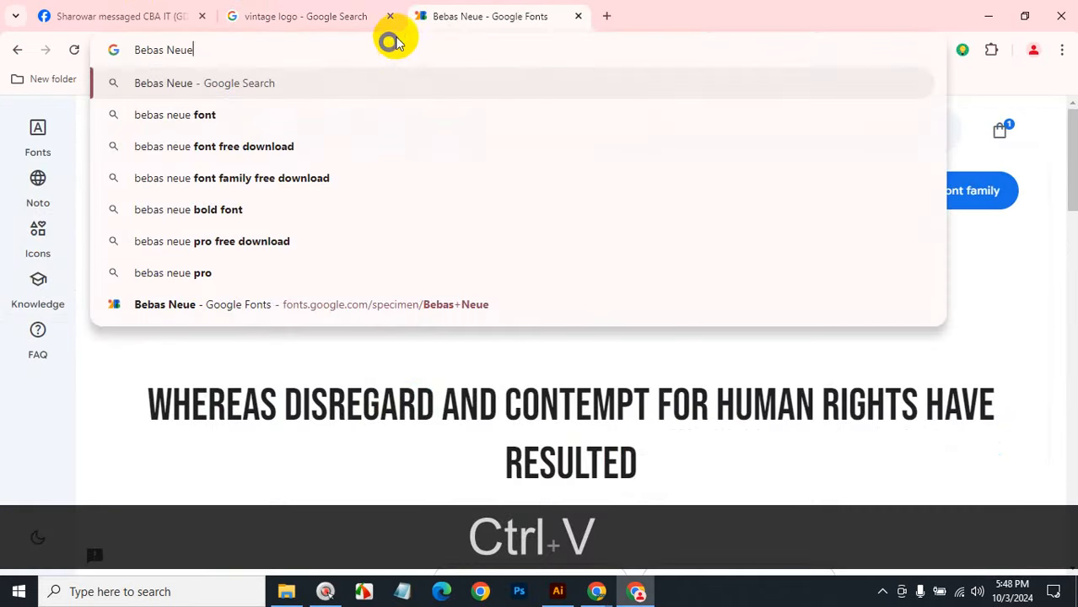
click(287, 178)
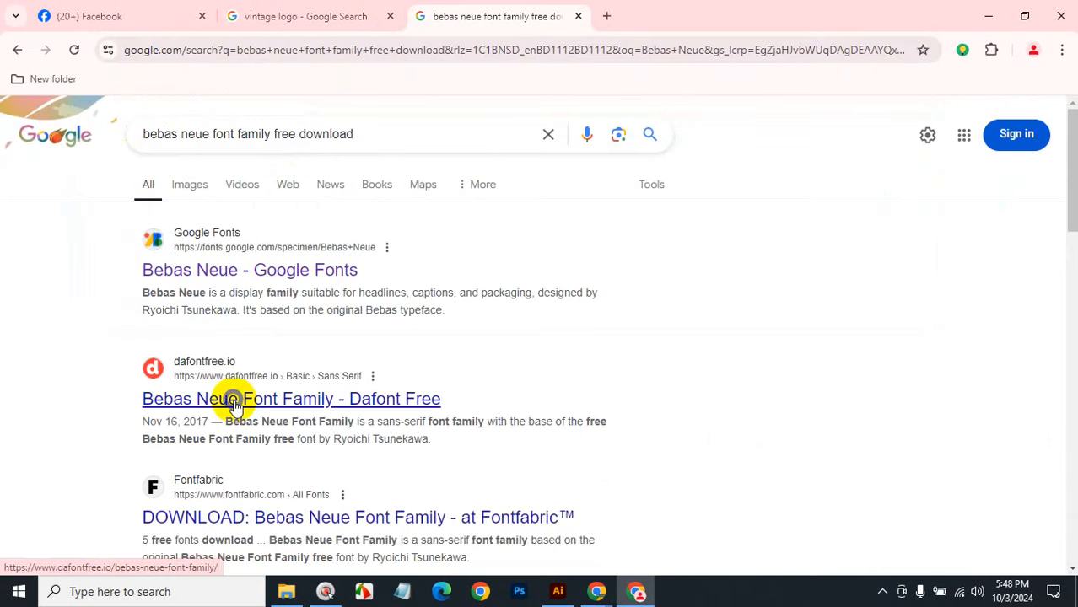
Step: Open the DaFont result for Bebas Neue Font in a separate tab and switch to it
scroll(234, 403, down, 2)
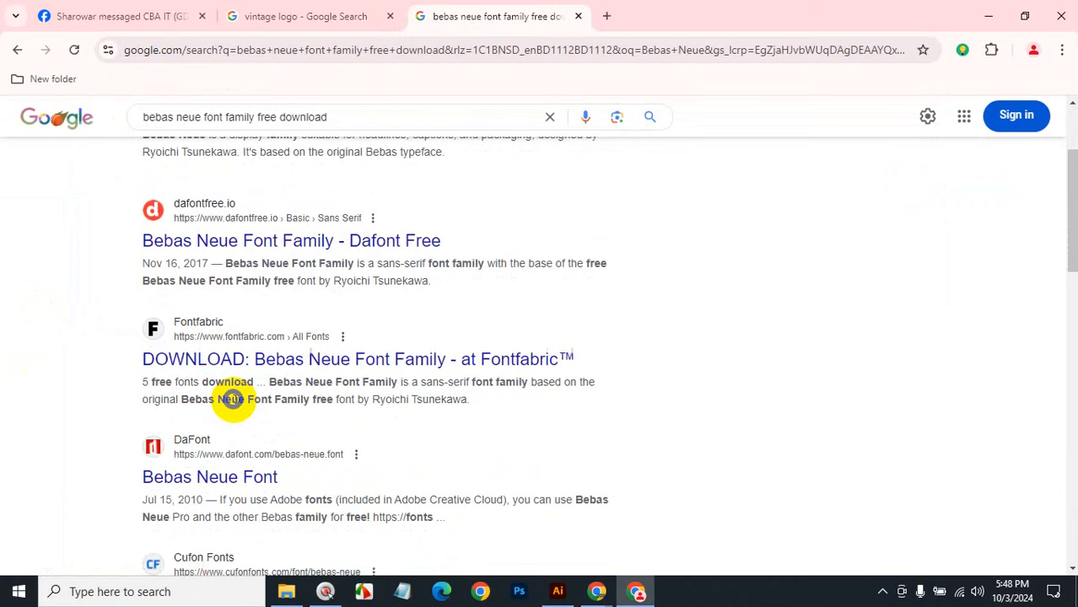
scroll(233, 402, down, 2)
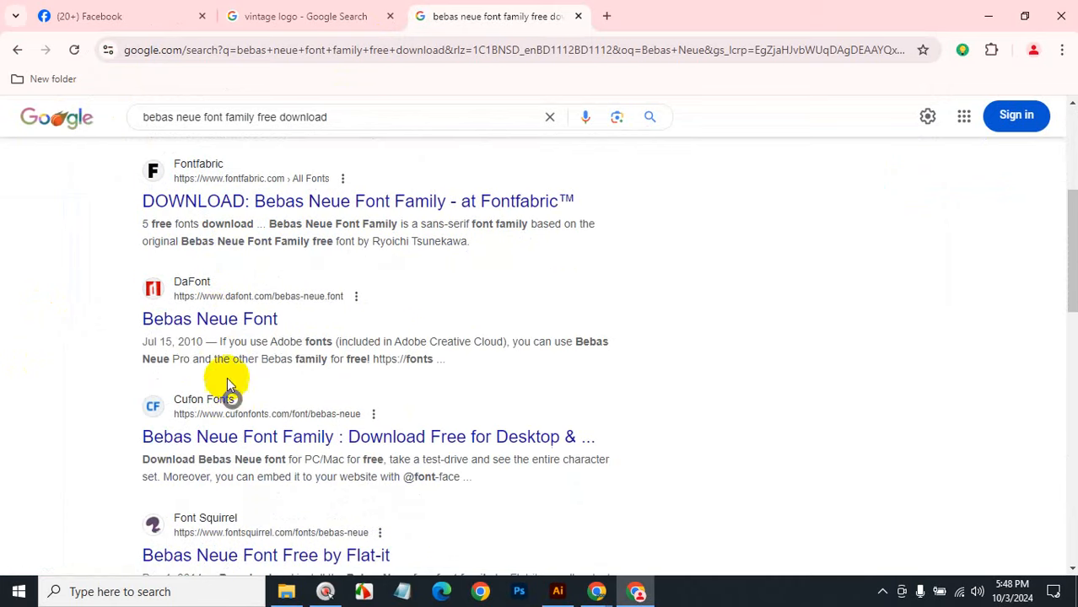
ctrl+click(217, 319)
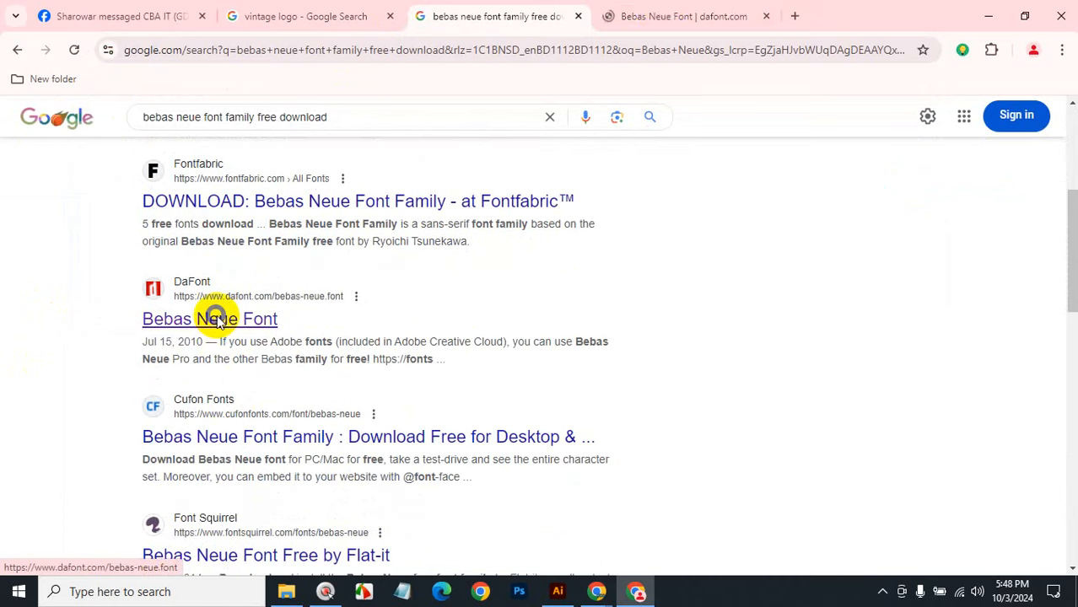
click(661, 16)
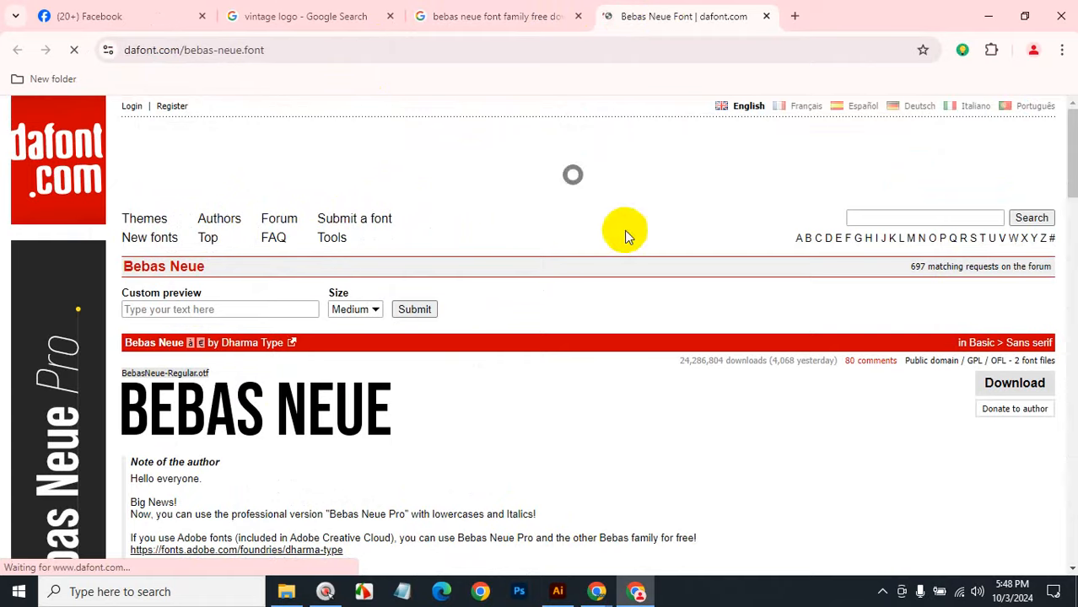
Step: Download the Bebas Neue font from DaFont, check it in the recent download history, and minimize Chrome
scroll(636, 232, down, 2)
scroll(638, 236, down, 1)
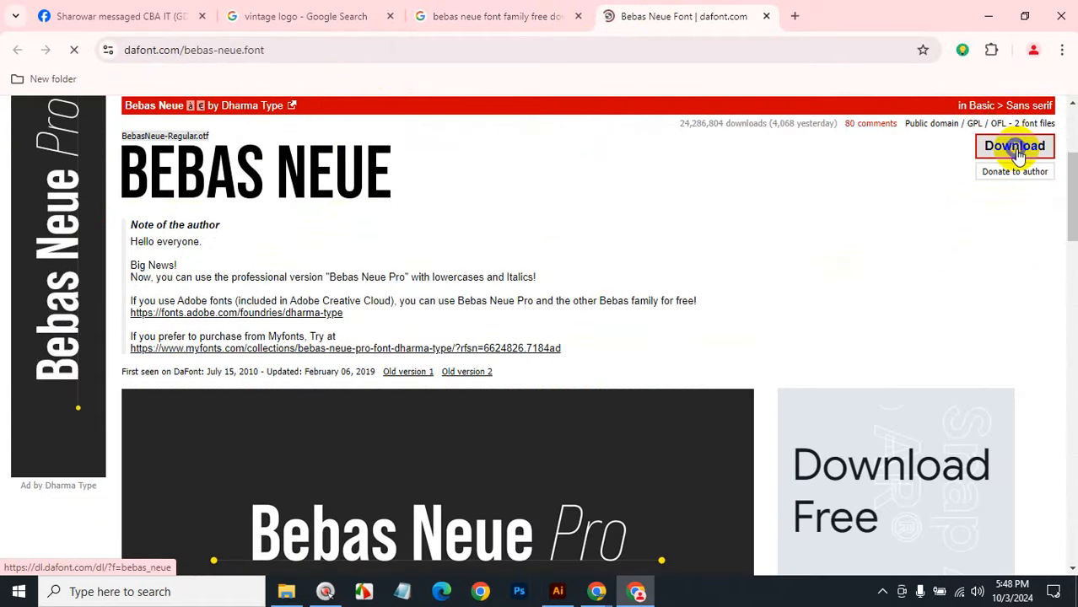
click(1016, 150)
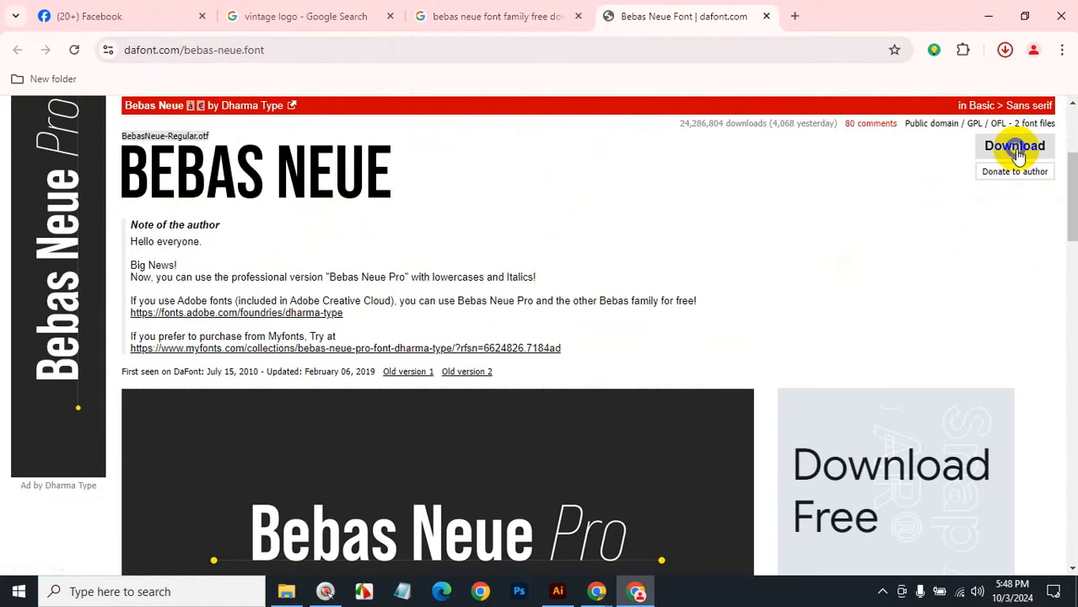
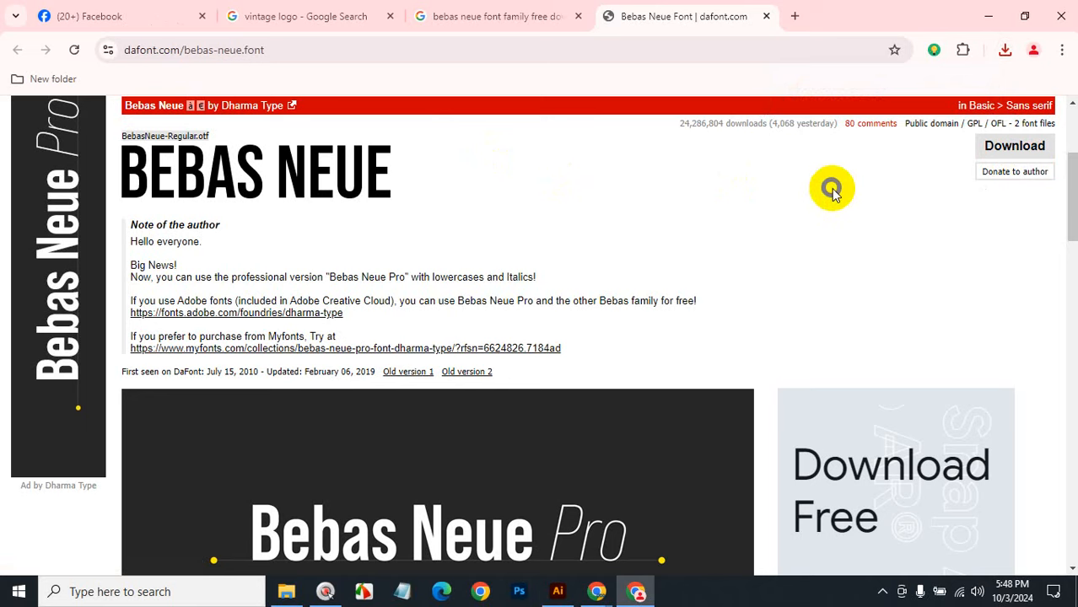
click(1004, 50)
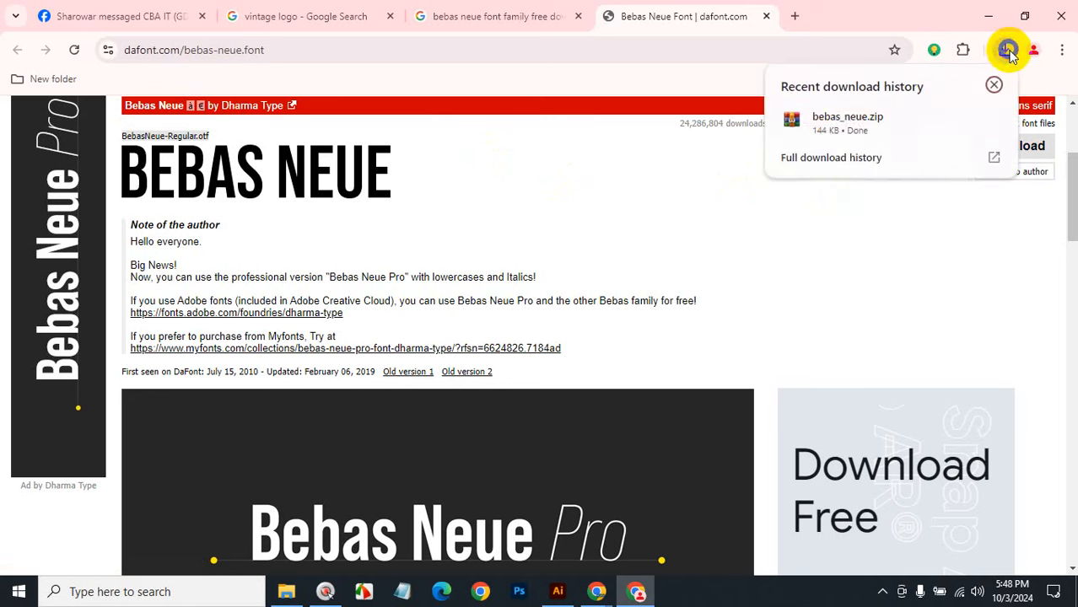
click(985, 16)
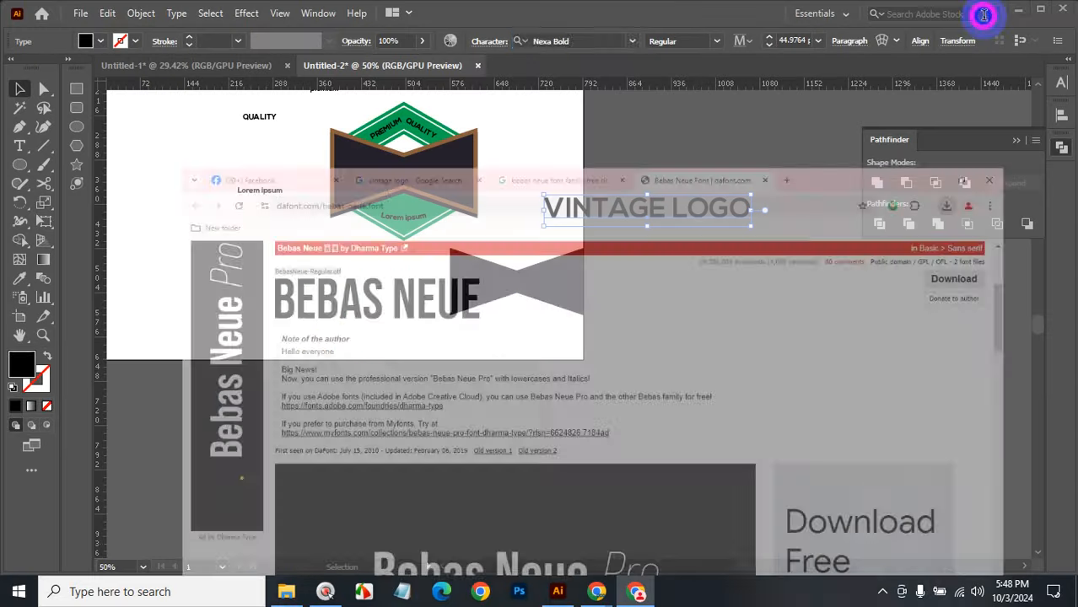
Step: In File Explorer, move bebas_neue.zip from Downloads into the GD-130 folder on Local Disk (E:)
click(286, 591)
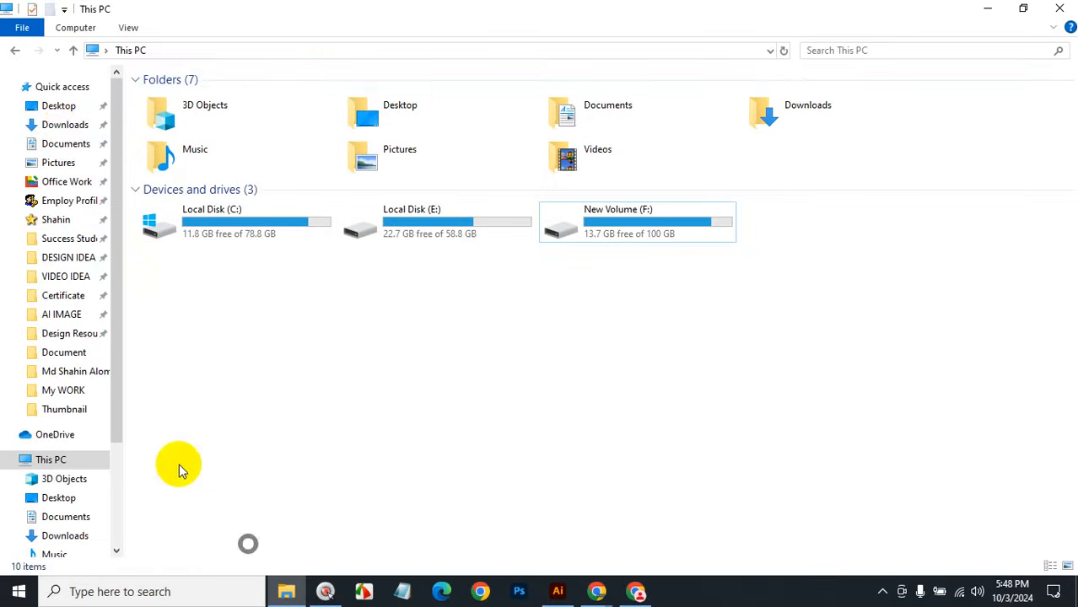
click(64, 125)
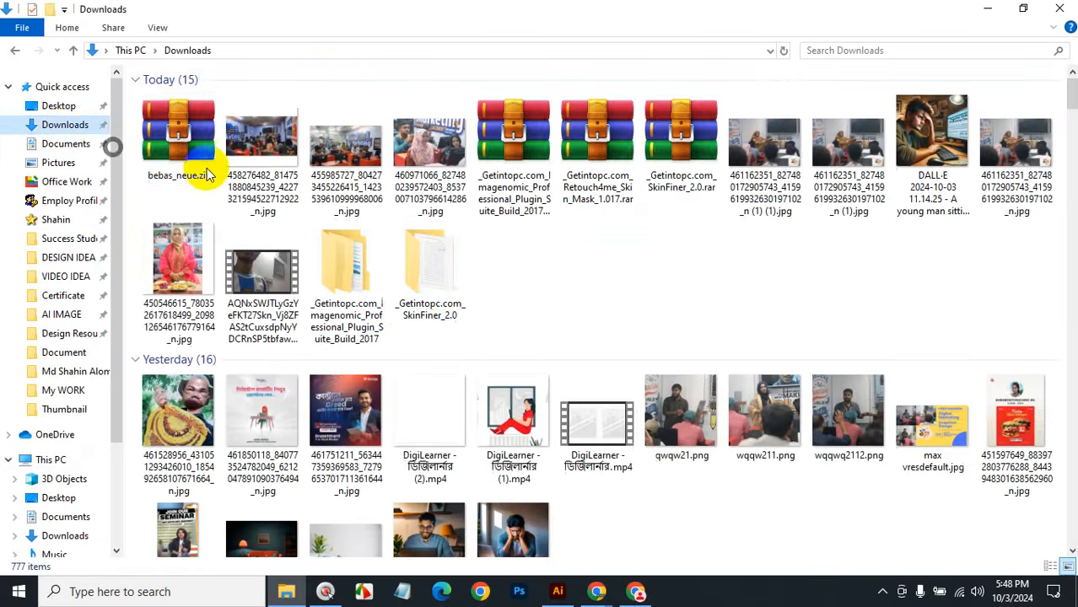
click(202, 169)
key(ctrl+x)
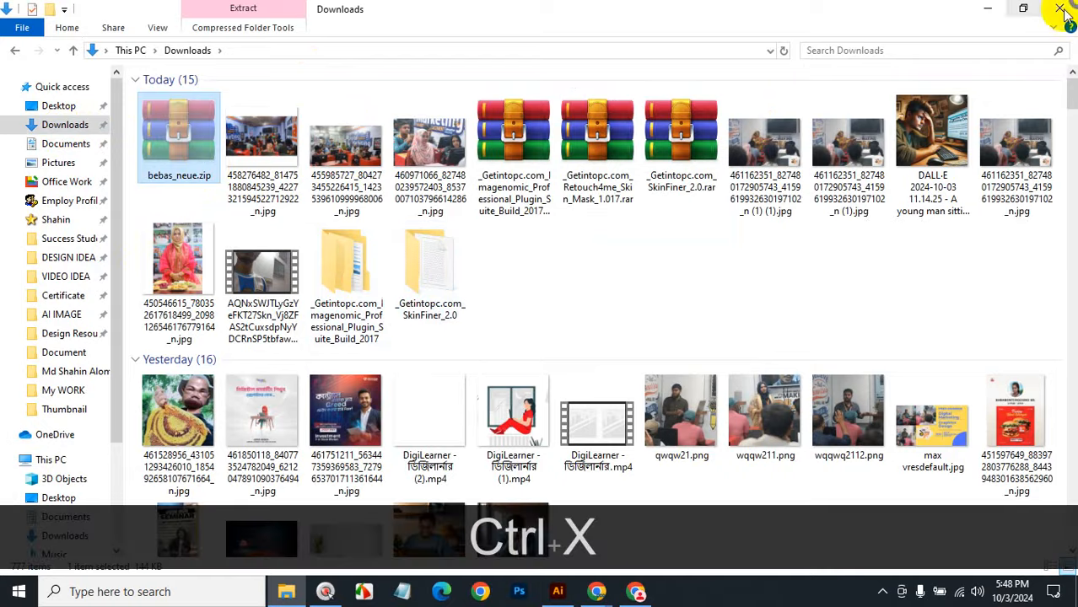
click(988, 10)
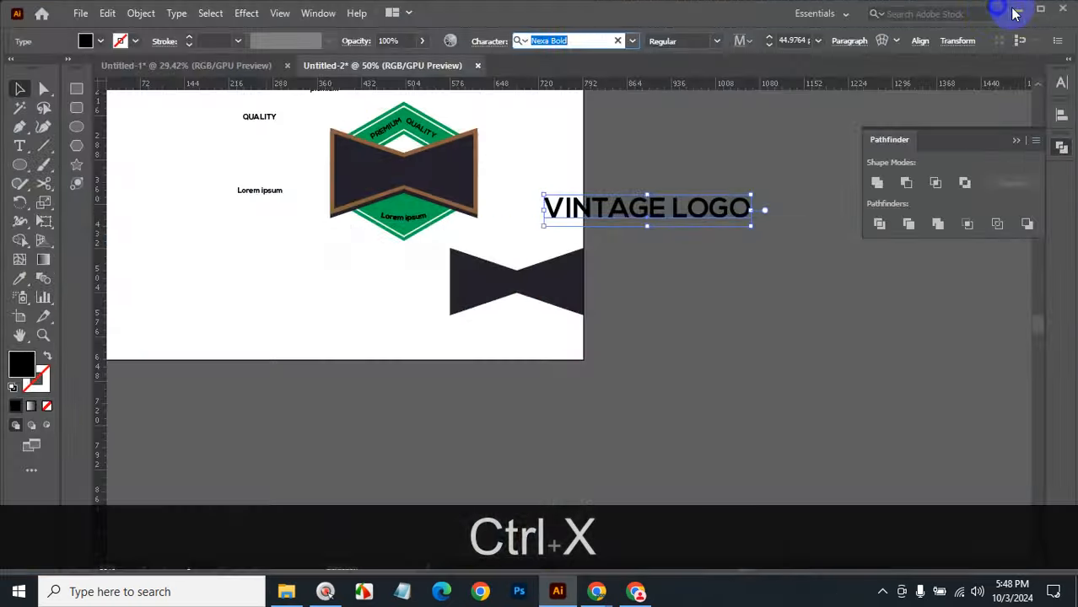
click(1015, 12)
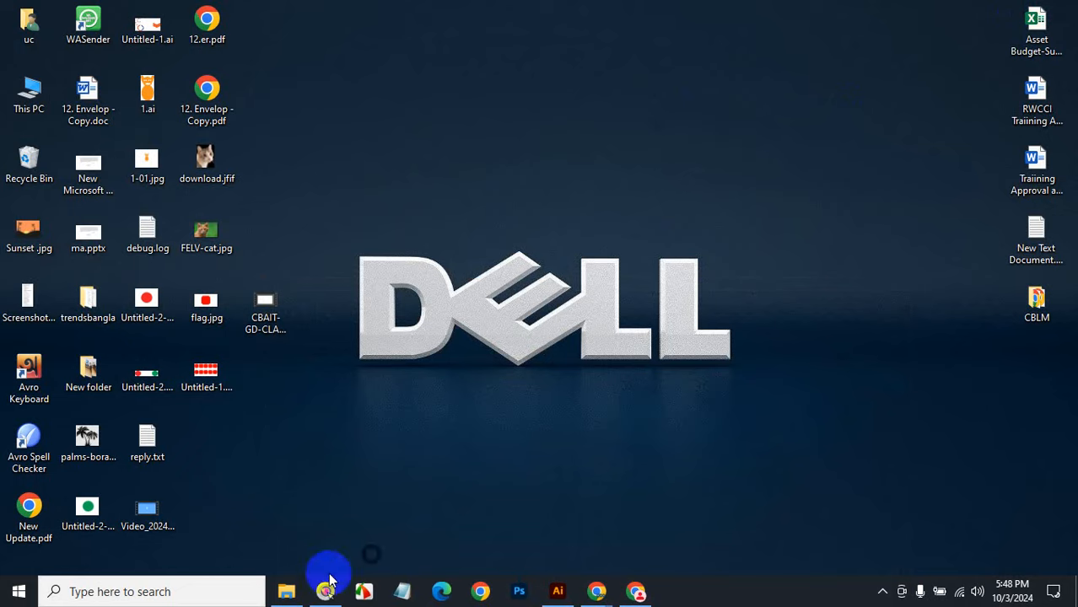
click(287, 591)
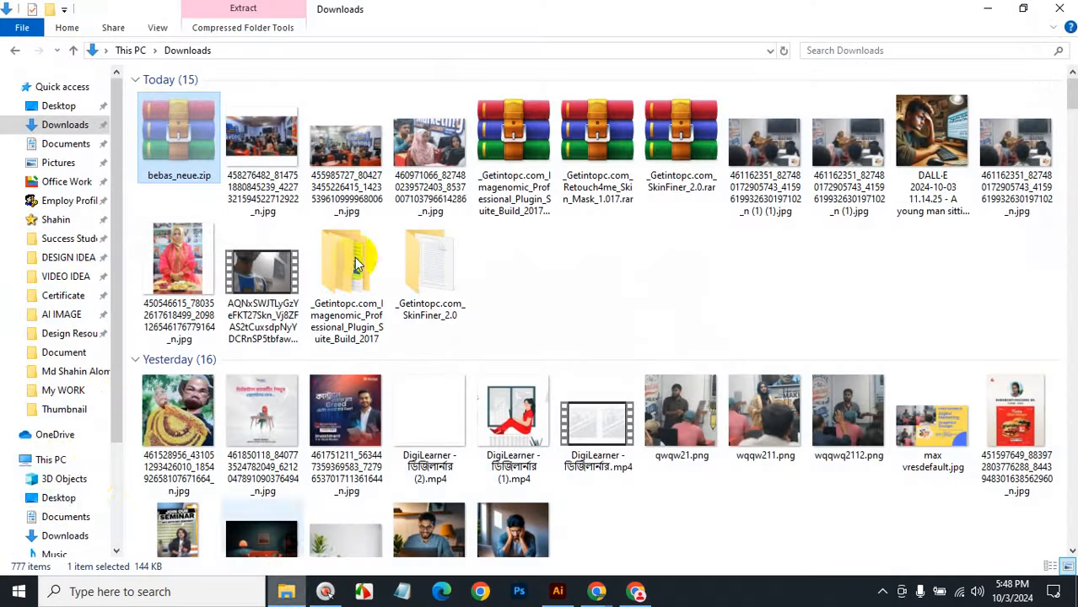
scroll(91, 473, down, 2)
click(79, 524)
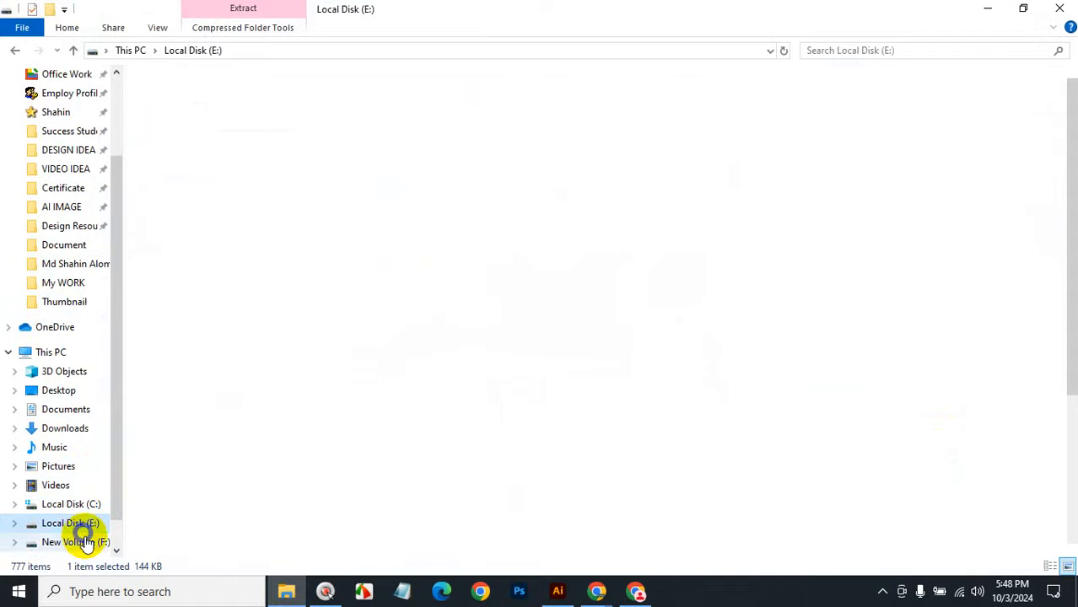
double_click(936, 118)
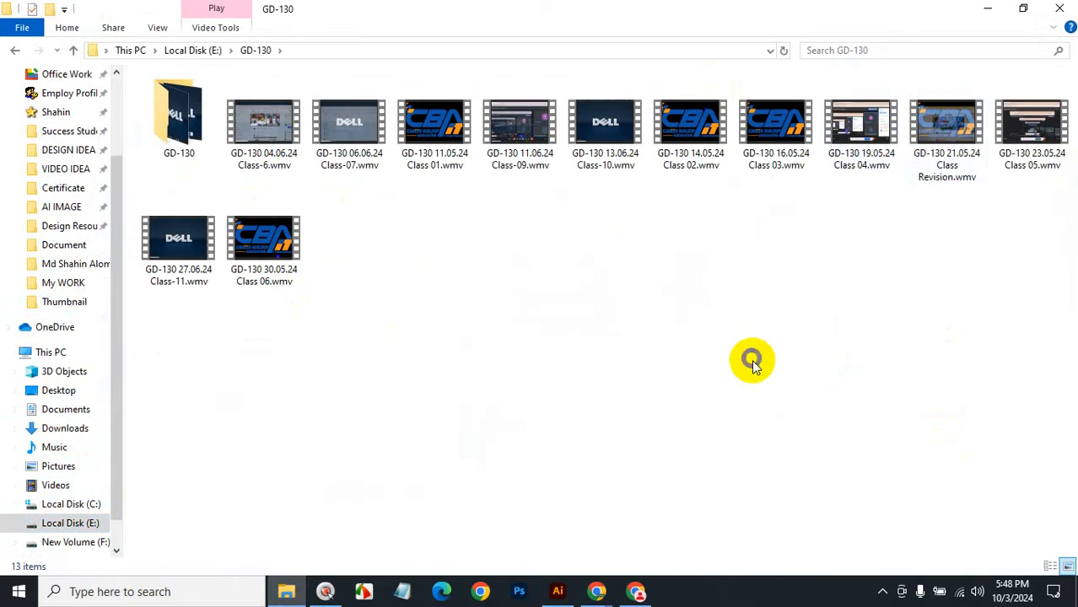
key(ctrl+v)
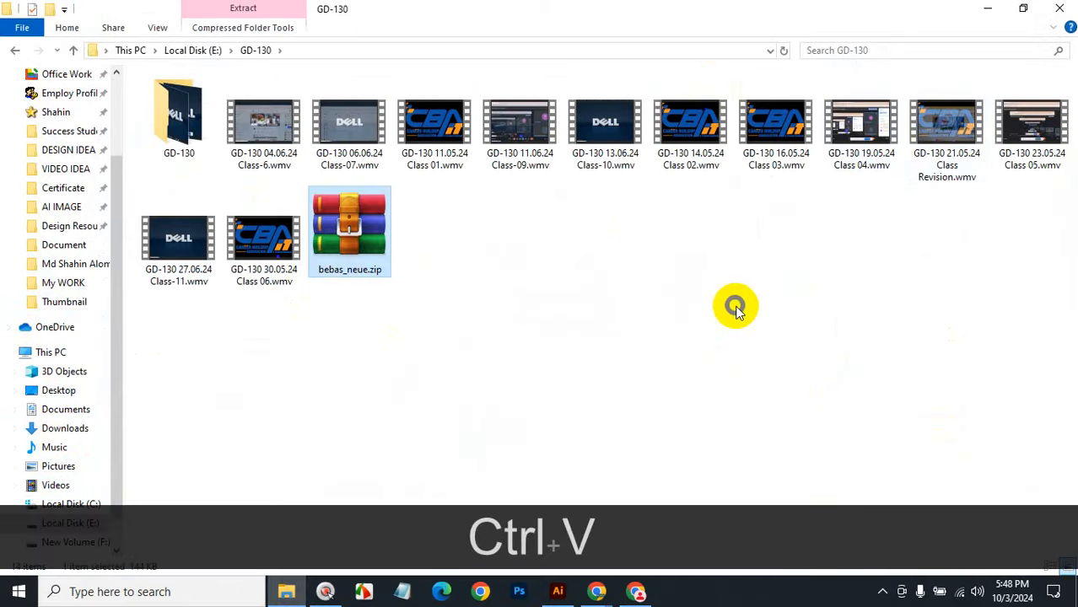
Step: Extract bebas_neue.zip into E:\GD-130\bebas_neue using the default extraction options, and open the extracted folder
right_click(356, 231)
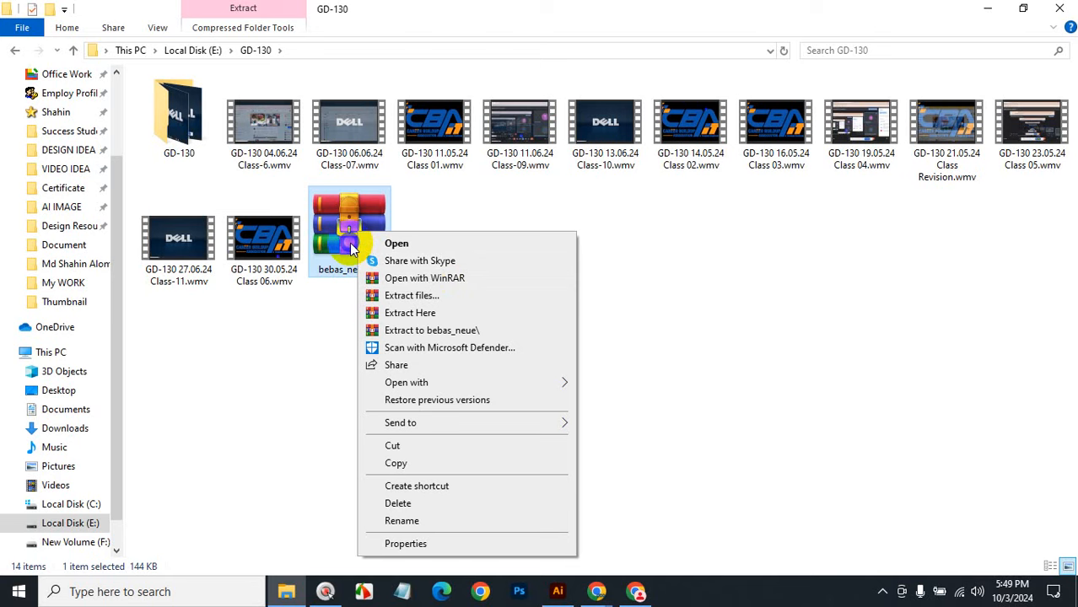
click(414, 297)
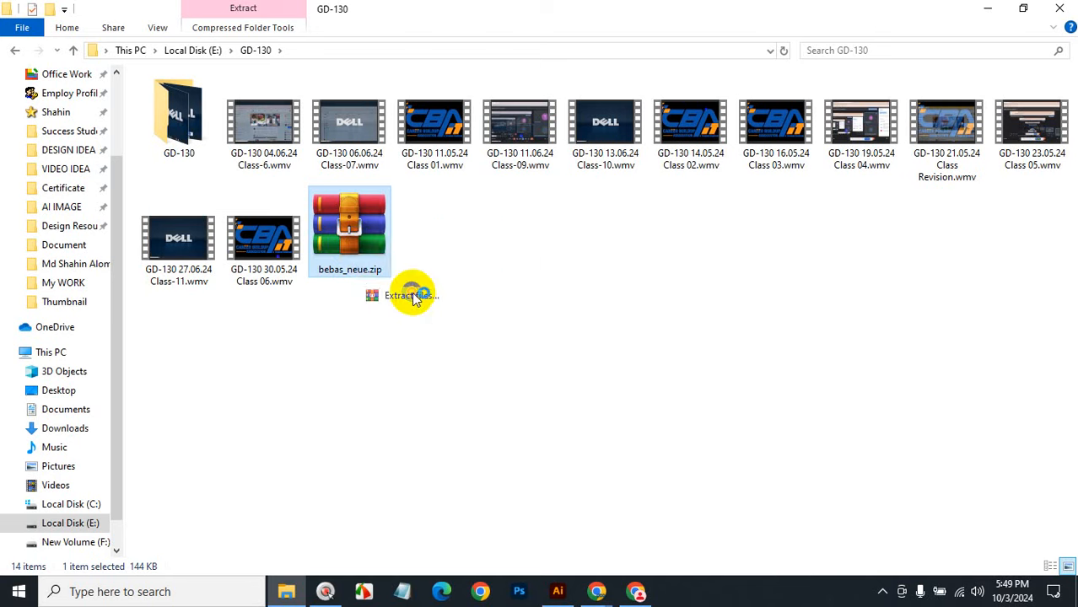
click(612, 458)
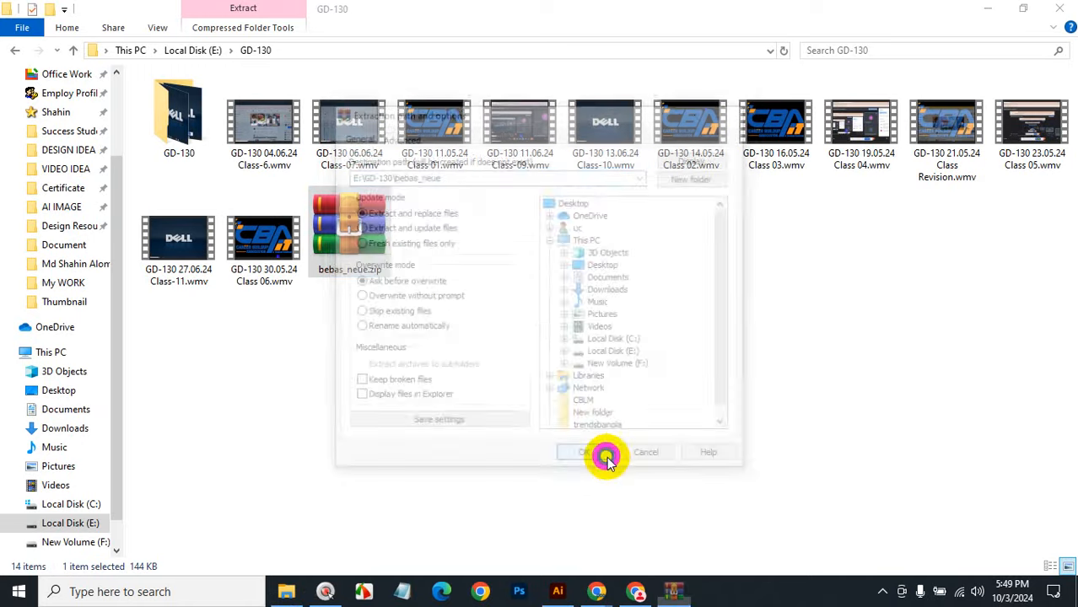
click(181, 135)
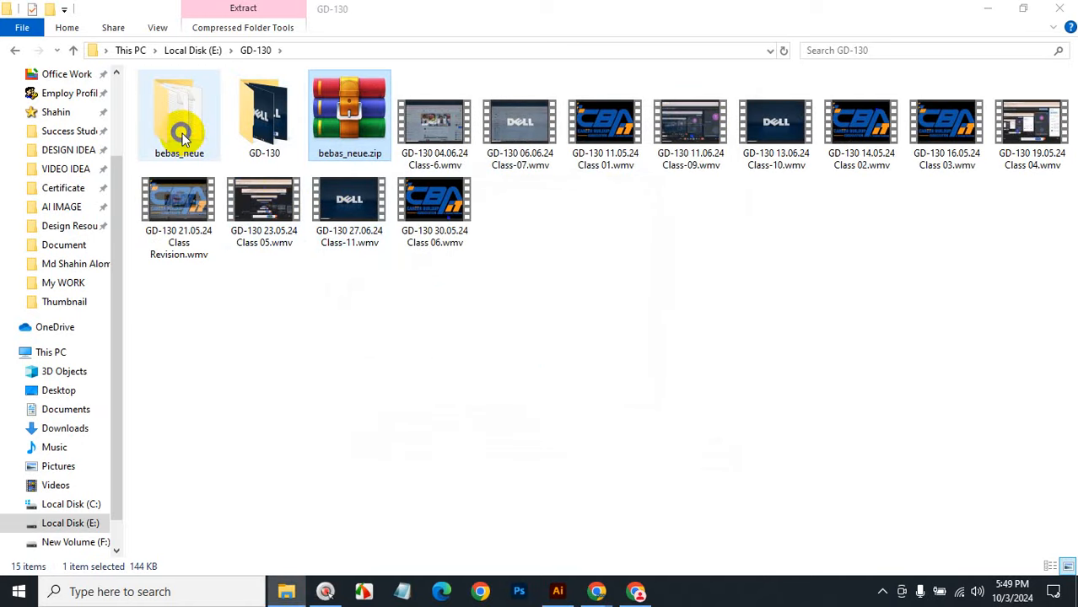
double_click(181, 134)
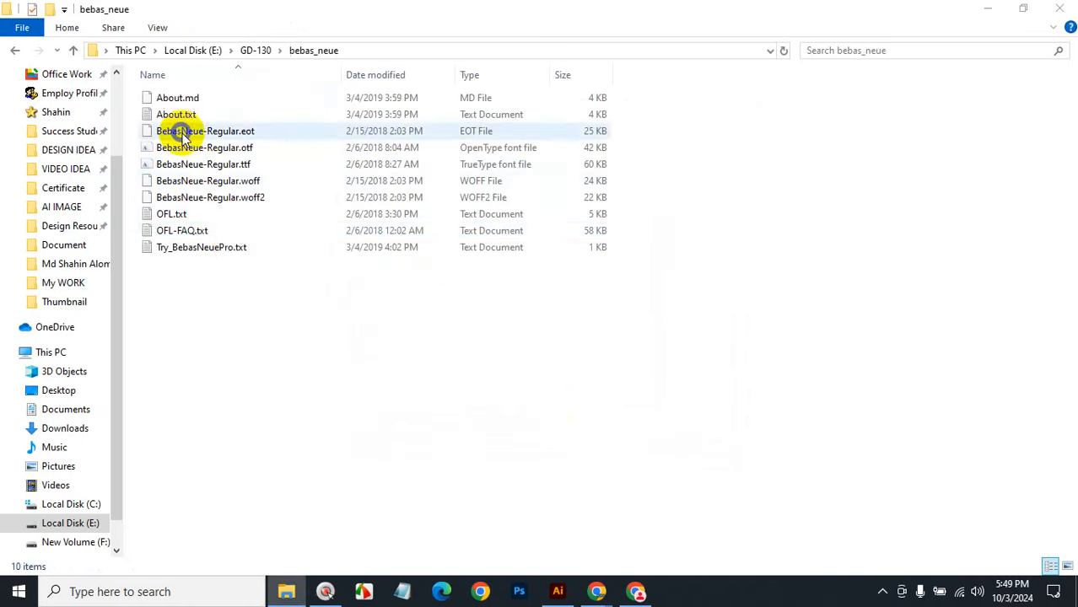
click(191, 180)
click(477, 329)
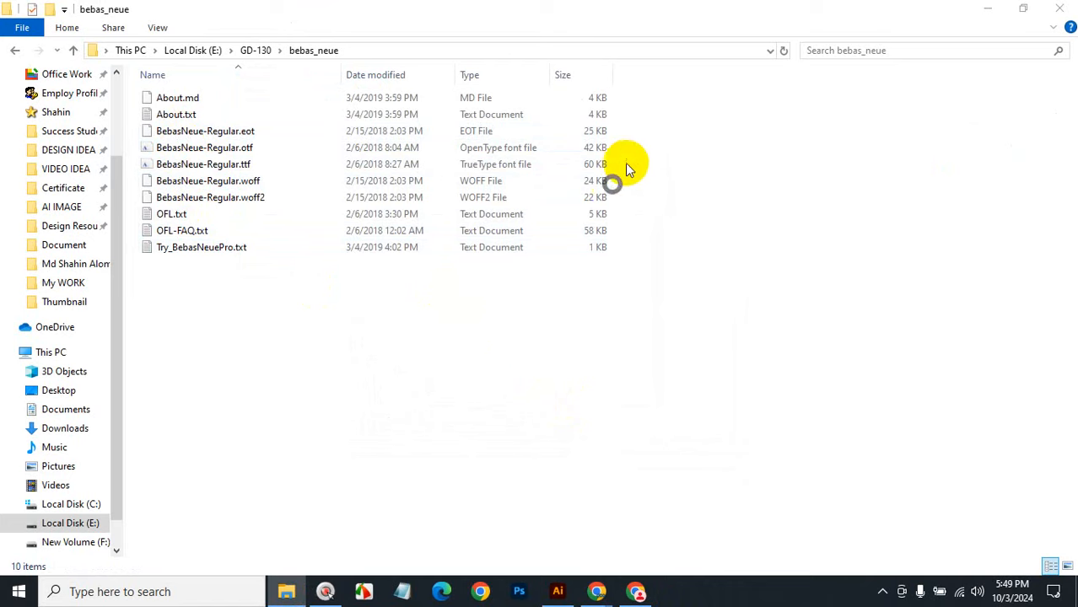
Step: Install BebasNeue-Regular.otf and BebasNeue-Regular.ttf together, replacing the already installed font for all current items
drag(633, 141, 593, 169)
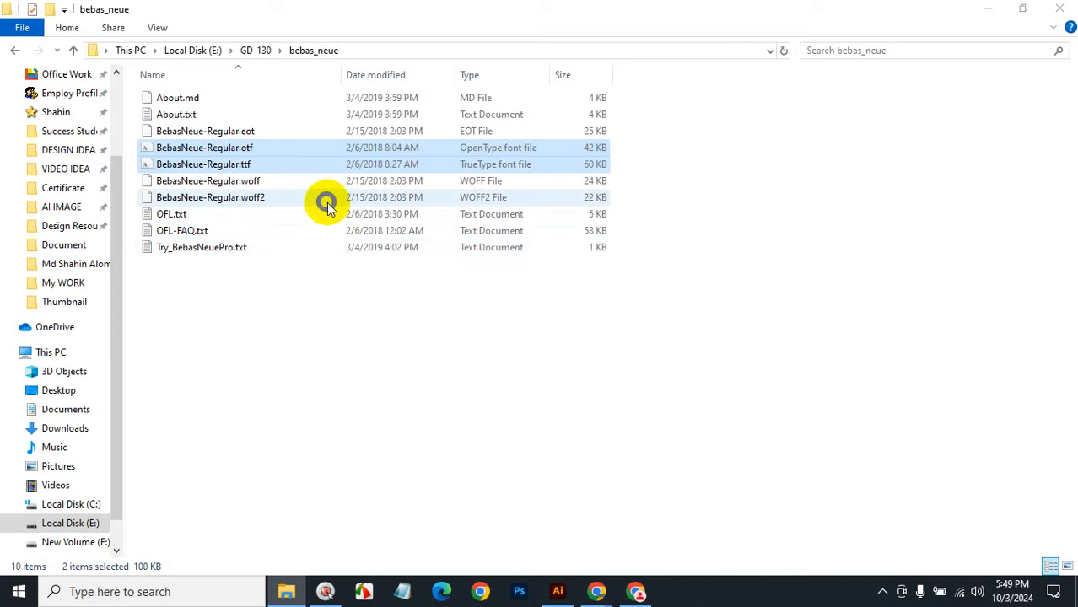
right_click(315, 158)
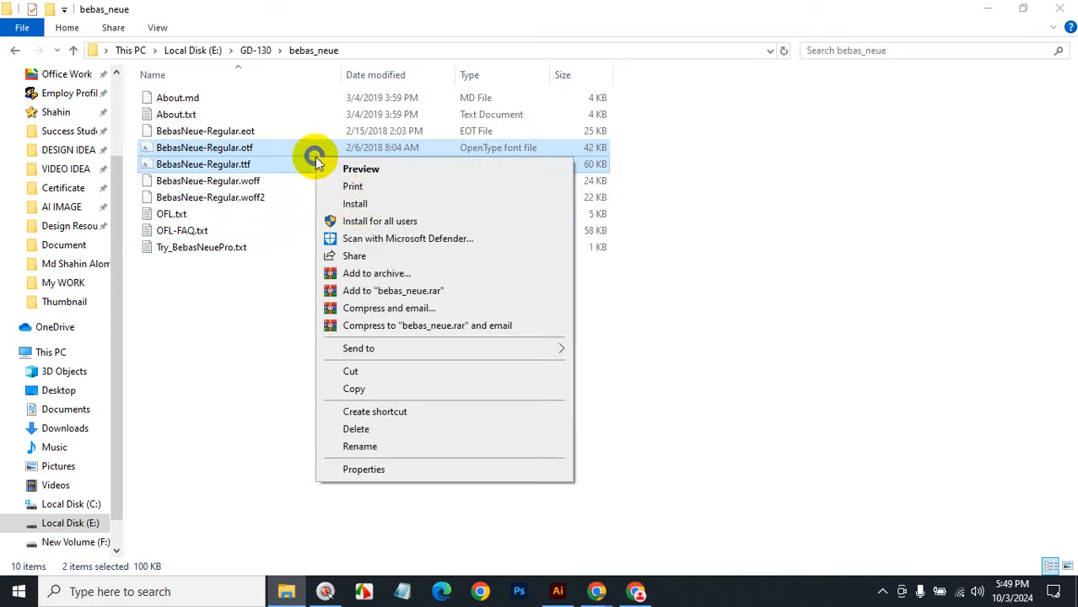
click(355, 205)
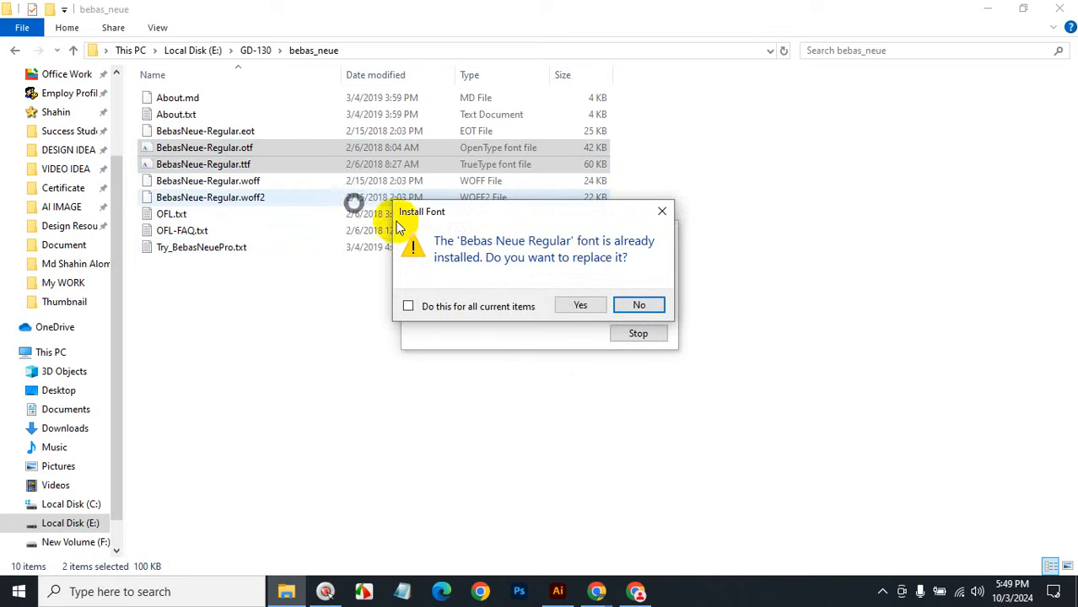
click(409, 306)
click(582, 307)
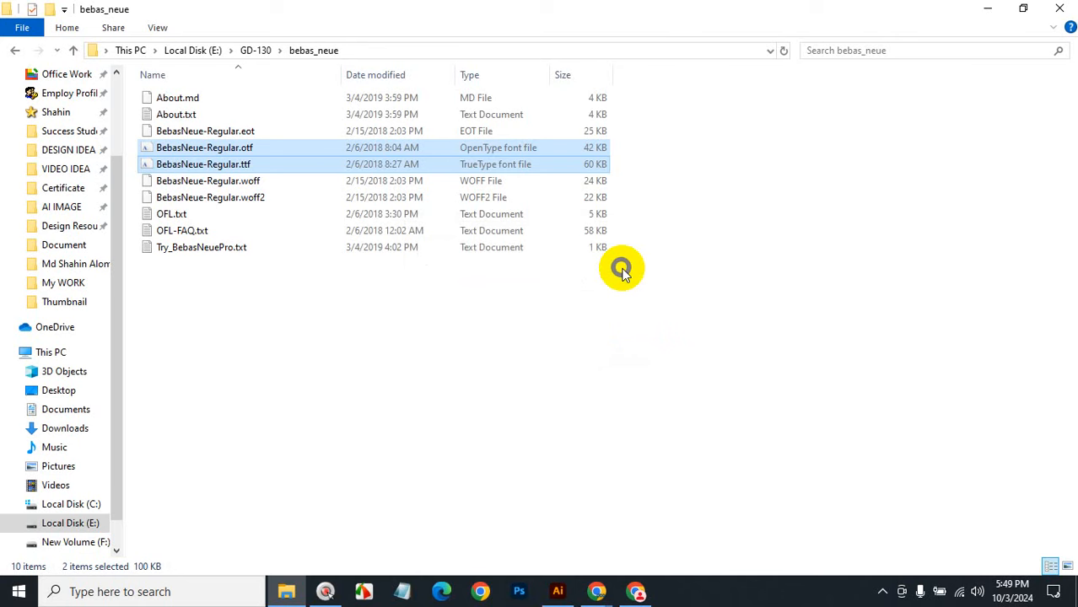
Step: Switch to Illustrator and set the VINTAGE LOGO text in Bebas Neue Regular
click(557, 591)
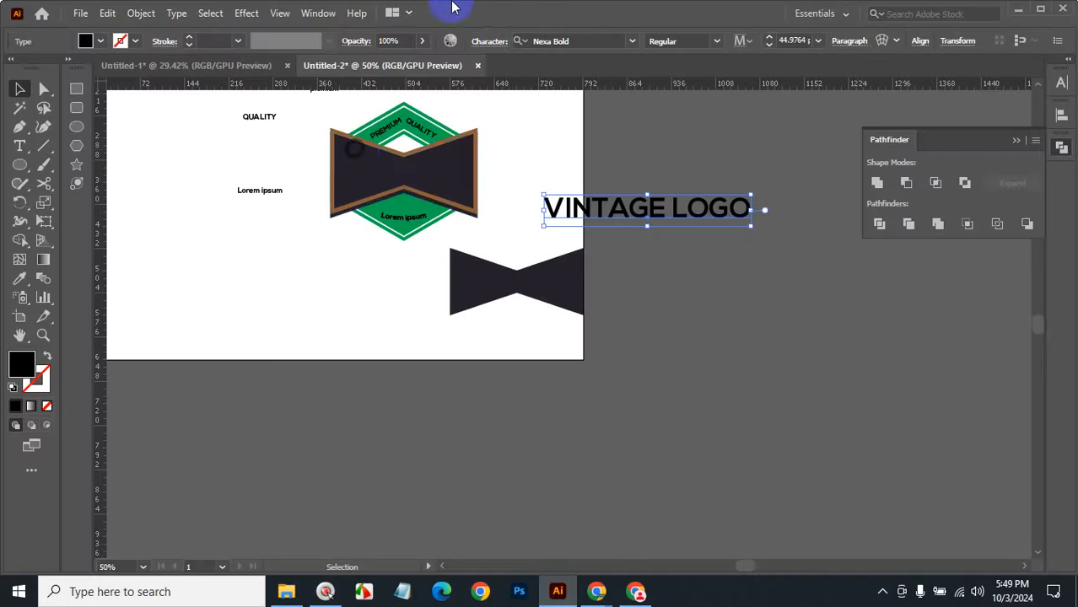
click(580, 38)
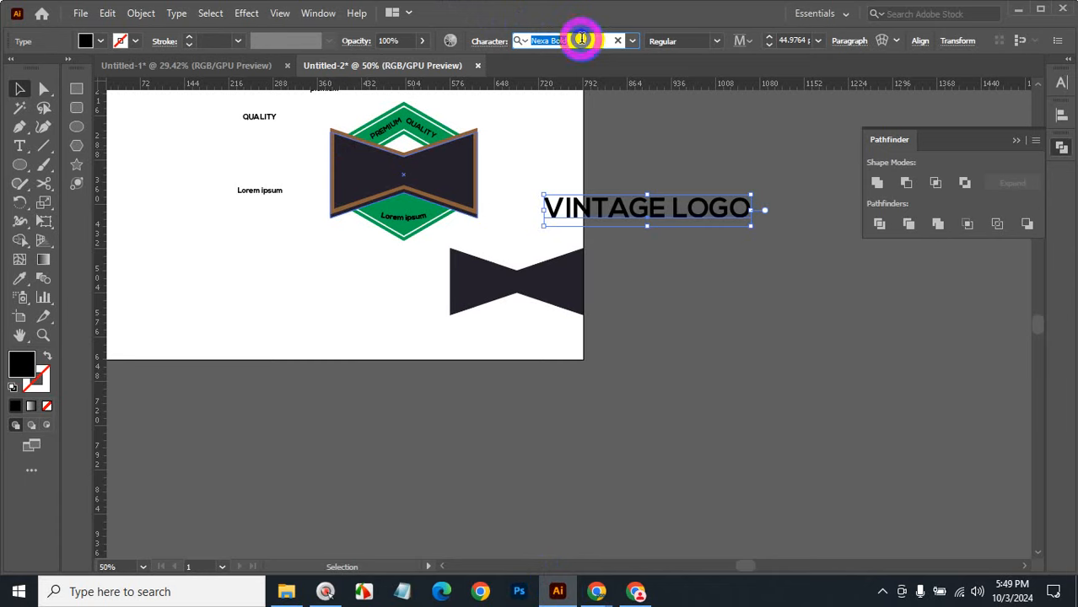
key(BackSpace)
key(BackSpace)
key(BackSpace)
text(be)
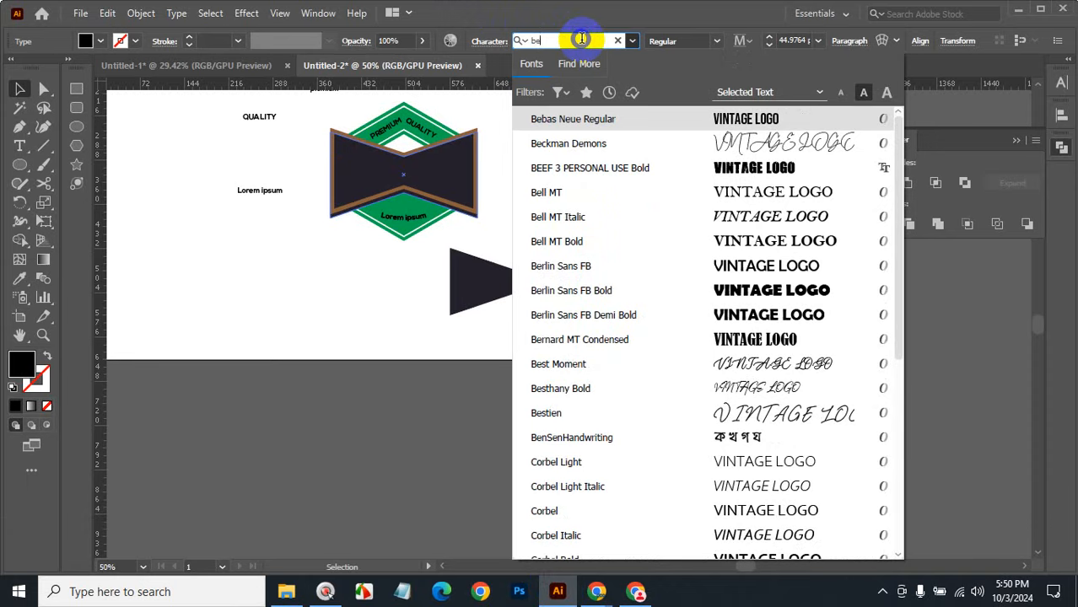
text(b)
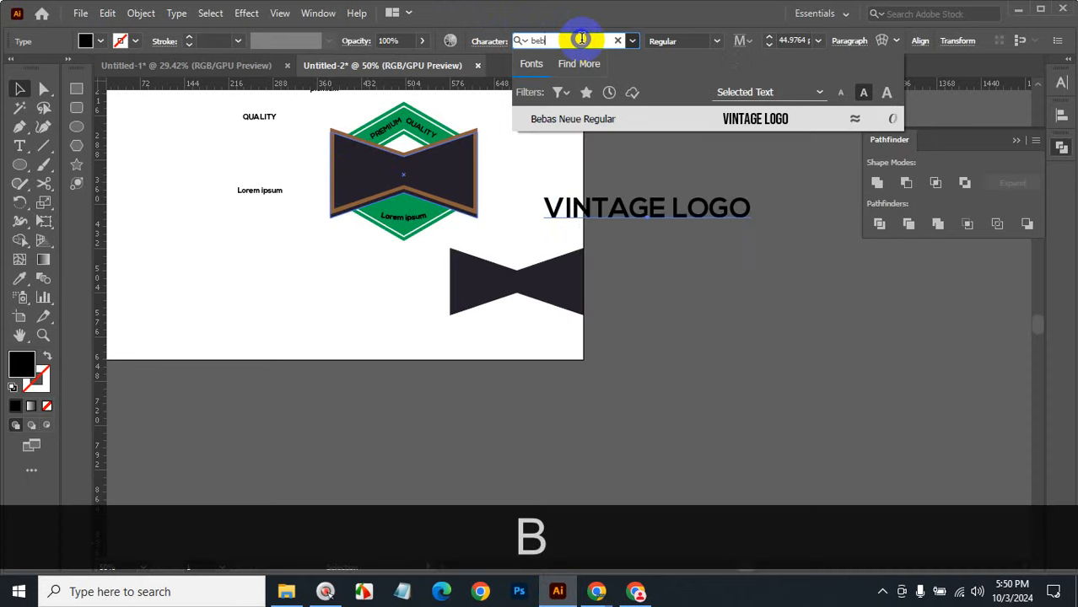
click(542, 123)
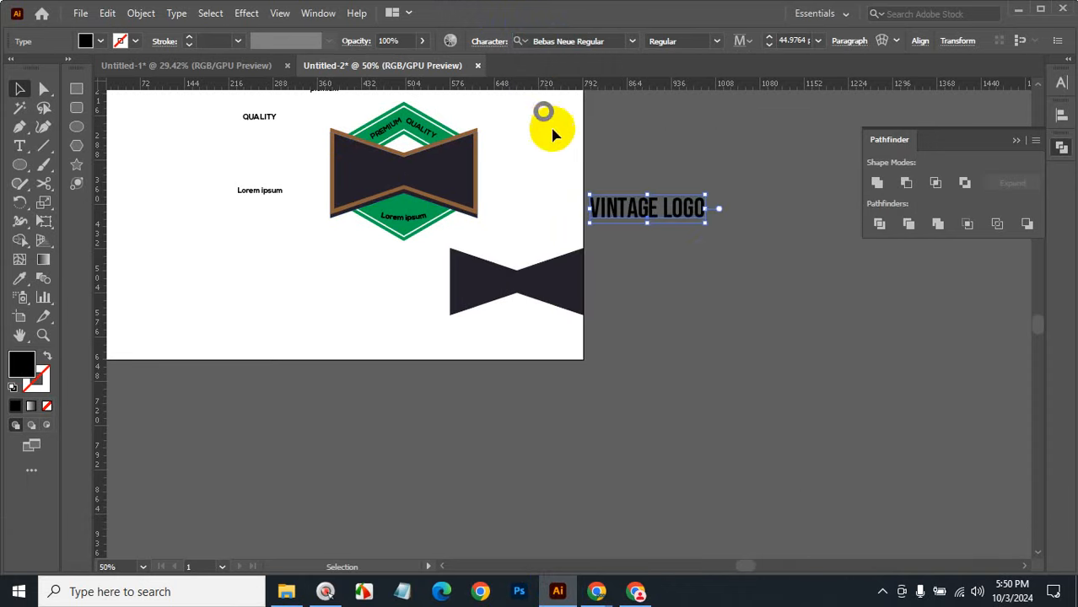
Step: Move the VINTAGE LOGO text onto the separate dark bow-tie, widen it to span the shape, and reduce its height to fit the narrow waist
click(687, 278)
drag(649, 212, 529, 292)
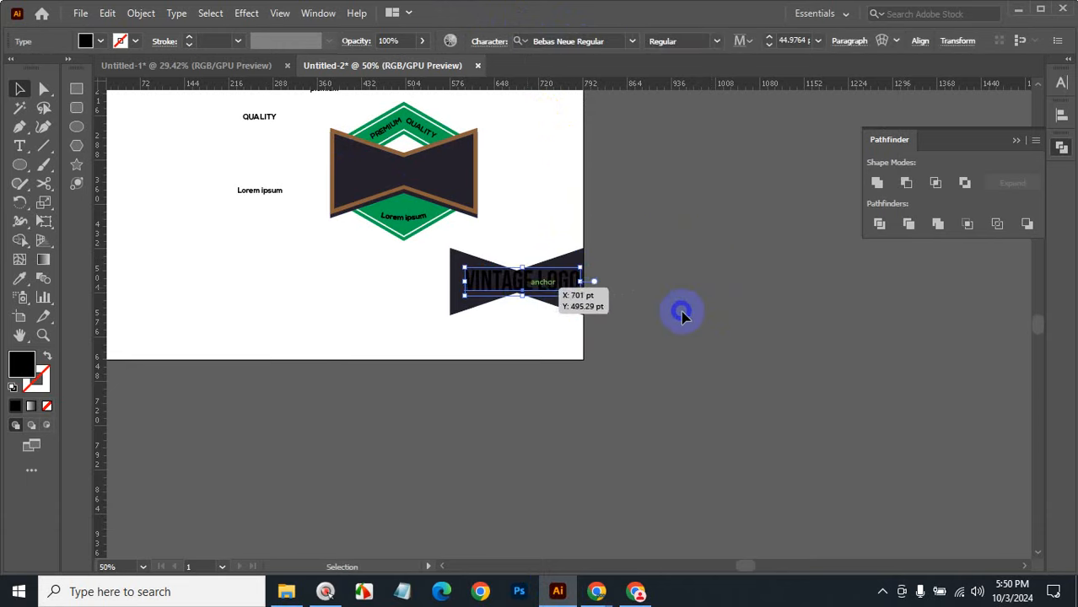
key(ctrl+space)
ctrl+click(514, 313)
ctrl+click(570, 285)
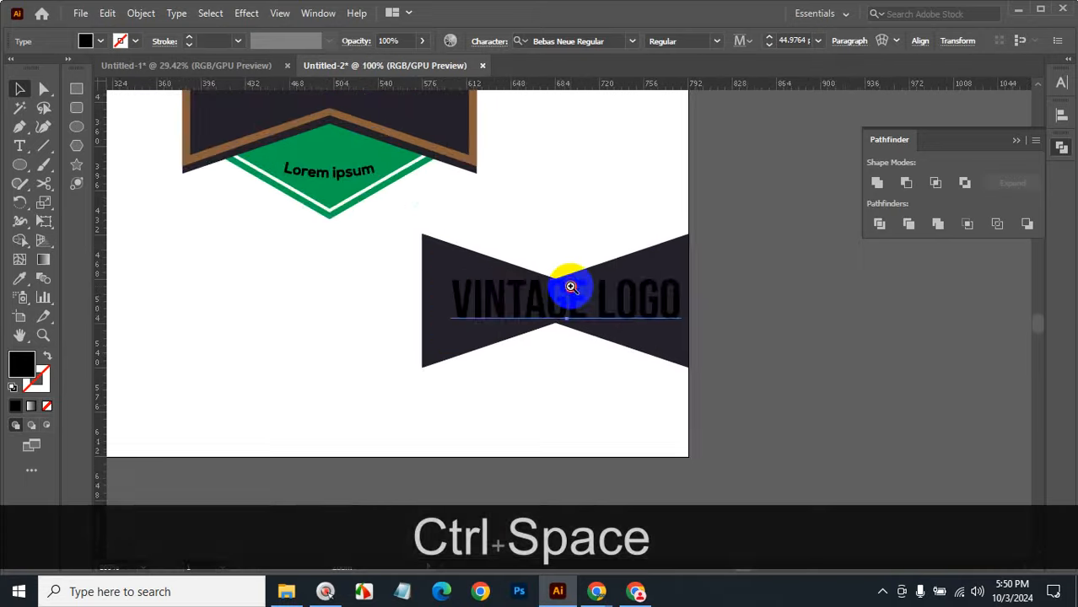
ctrl+click(570, 286)
ctrl+click(570, 286)
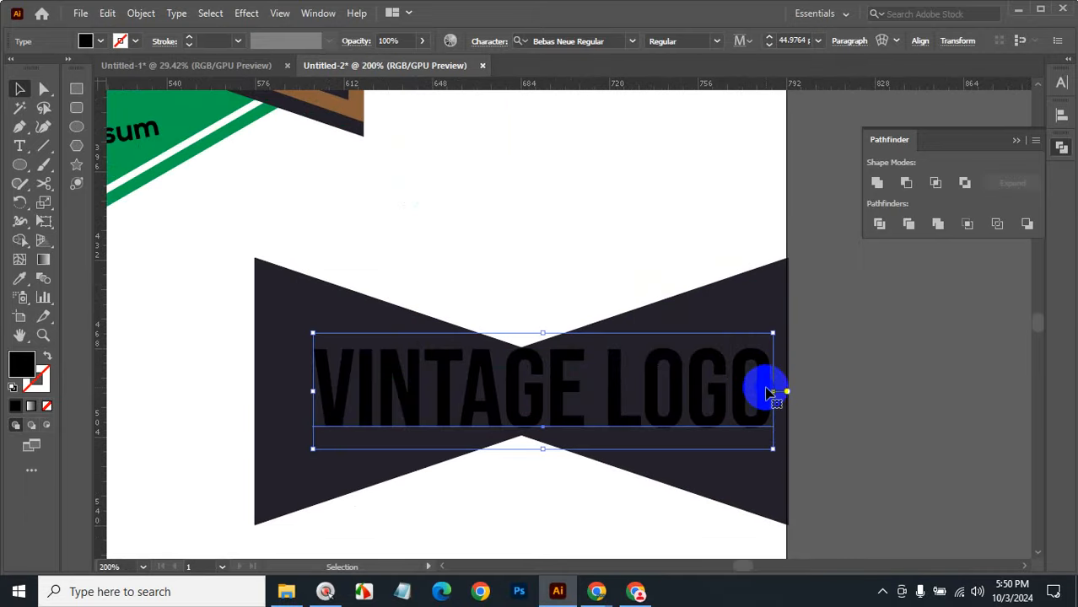
drag(773, 392, 704, 396)
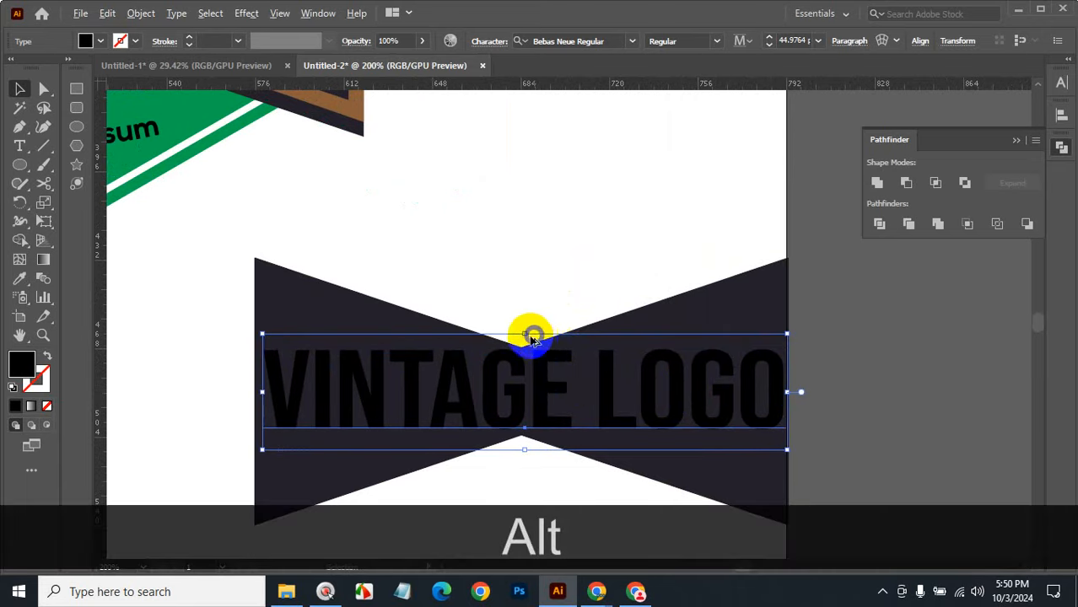
drag(523, 333, 523, 340)
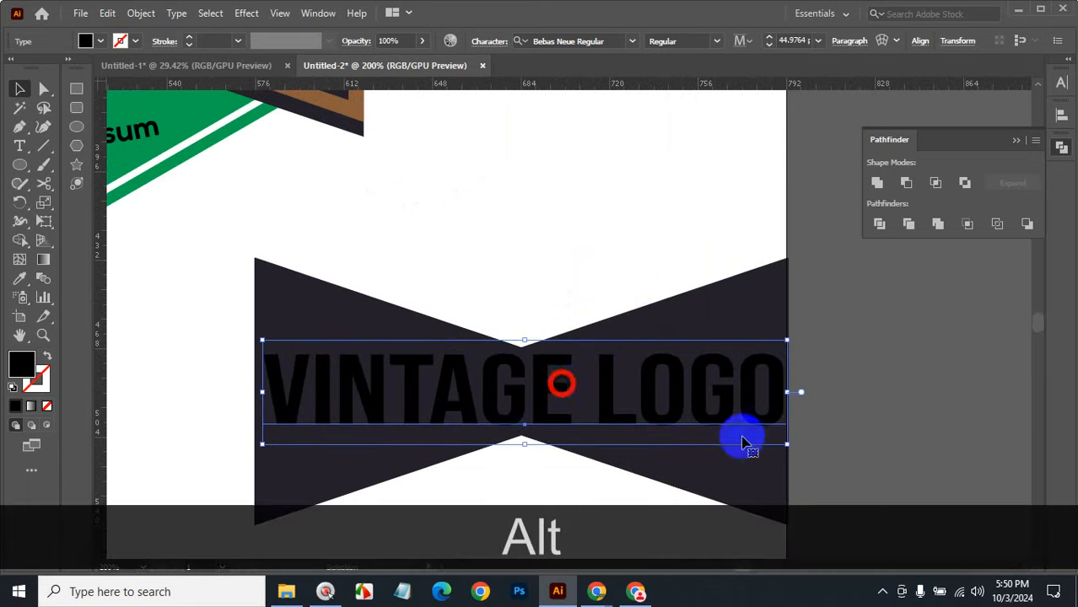
click(891, 395)
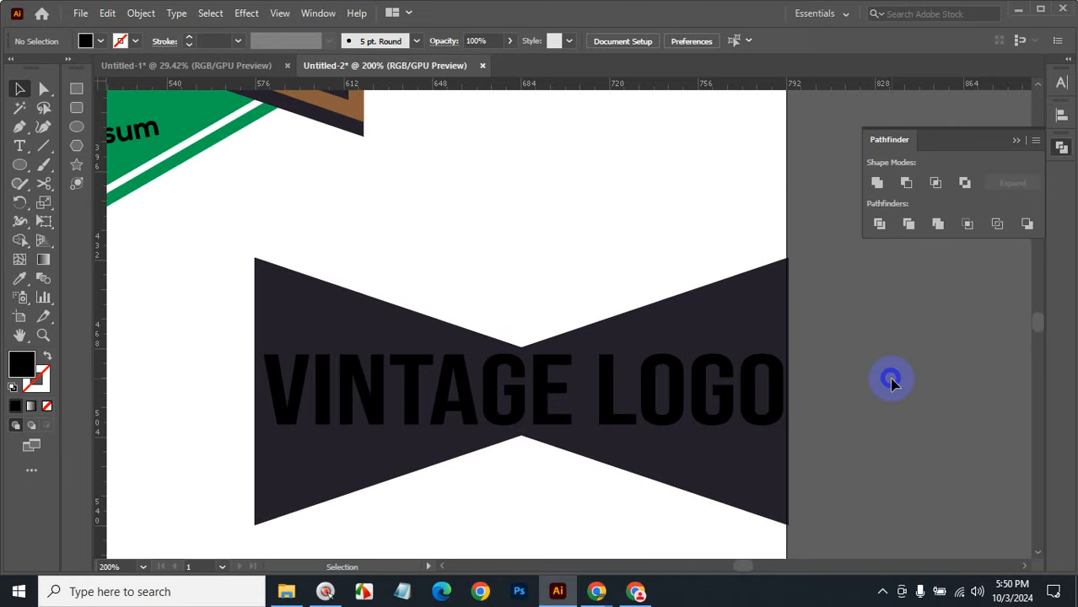
Step: Try to envelope-distort the VINTAGE LOGO text and the bow-tie behind it using Make with Top Object
click(619, 411)
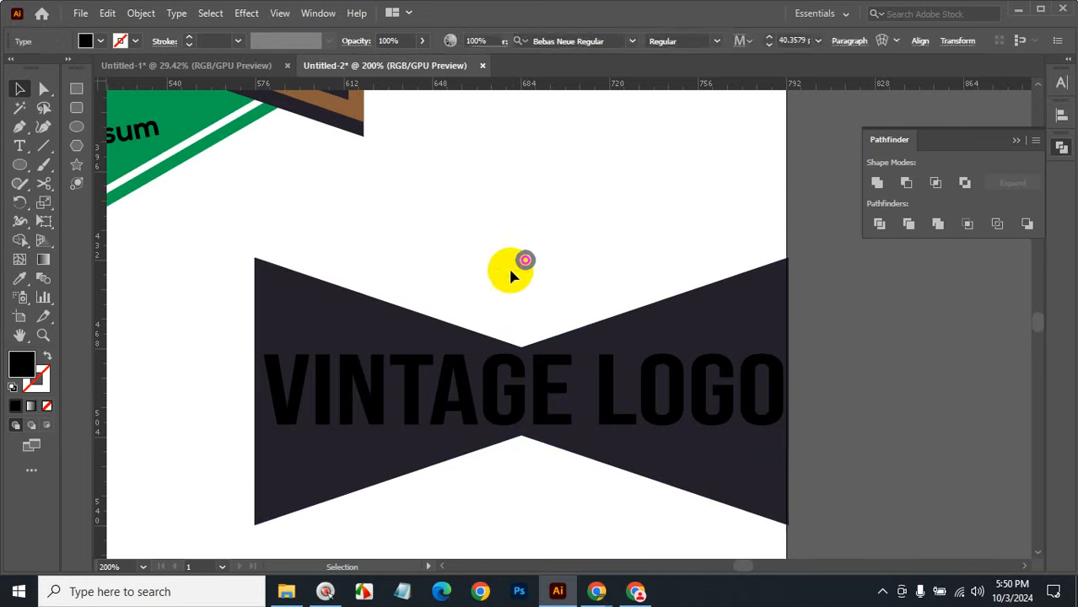
drag(507, 266, 601, 522)
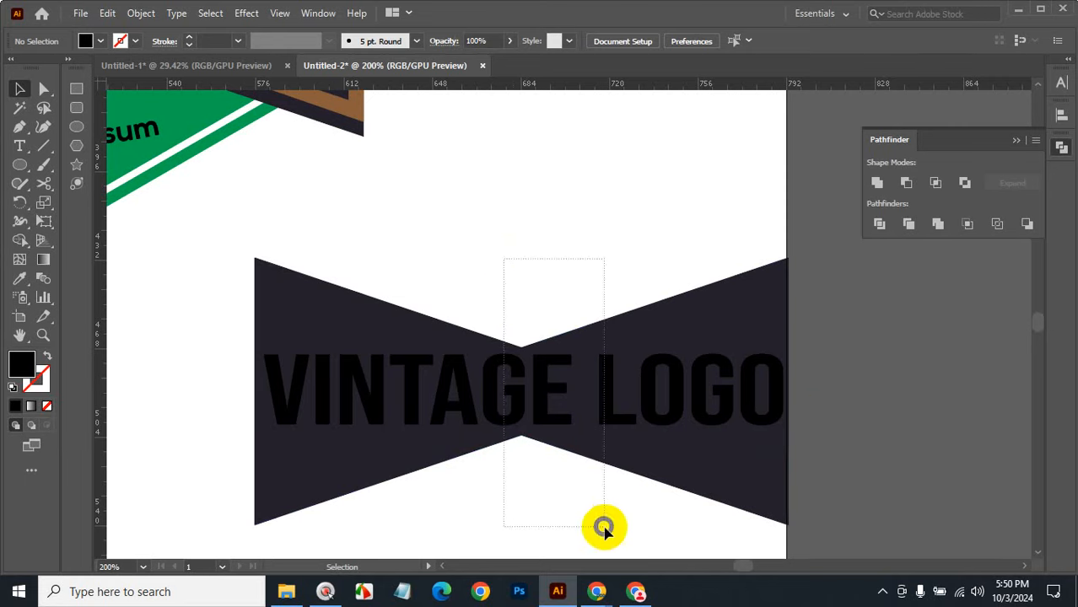
click(859, 399)
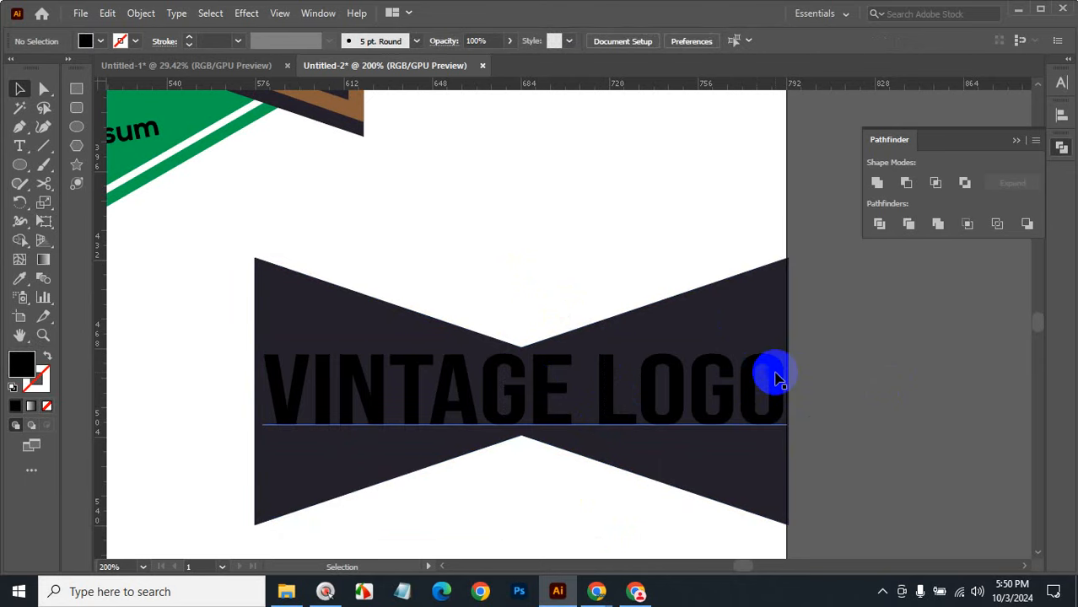
drag(505, 255, 607, 452)
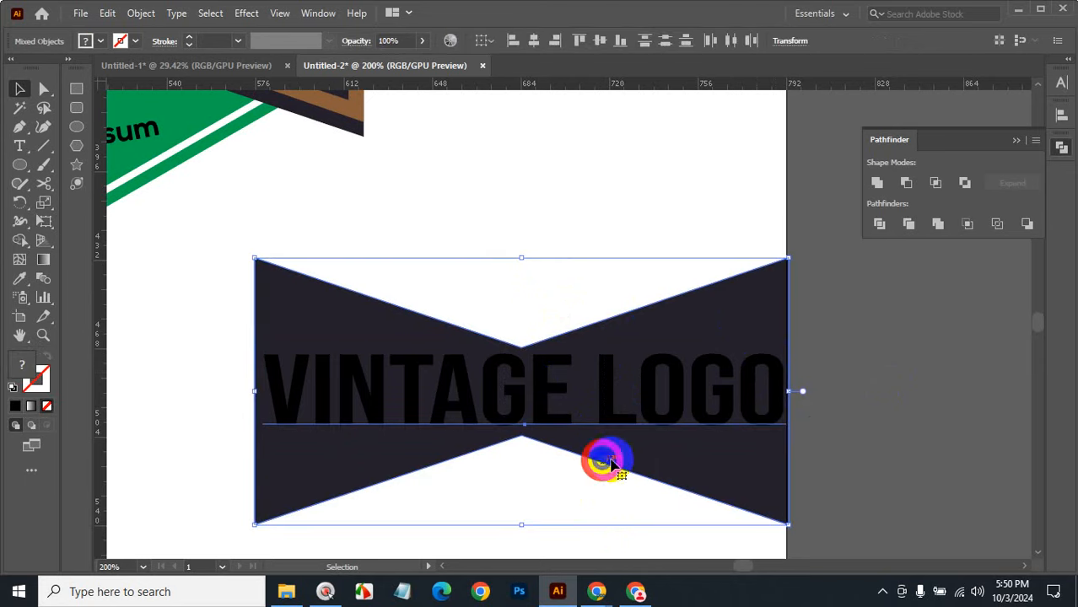
click(138, 13)
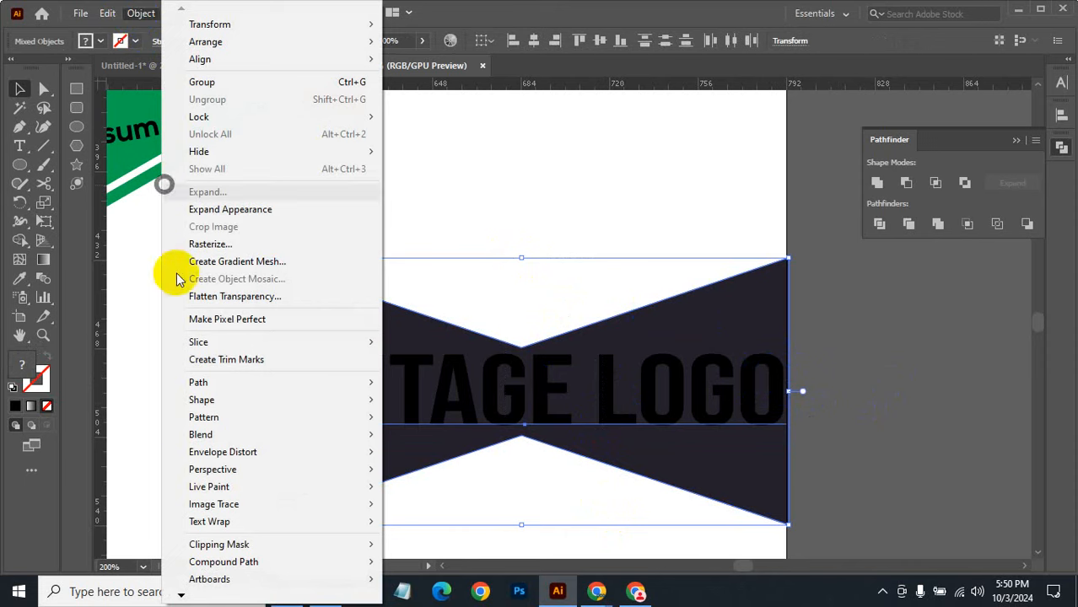
mouse_move(244, 456)
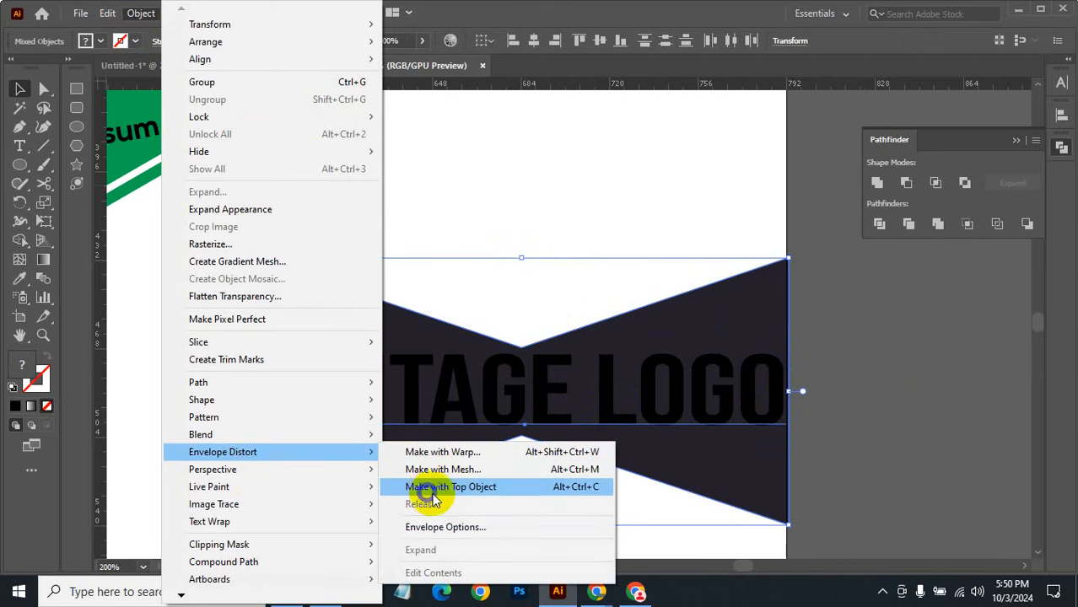
click(476, 487)
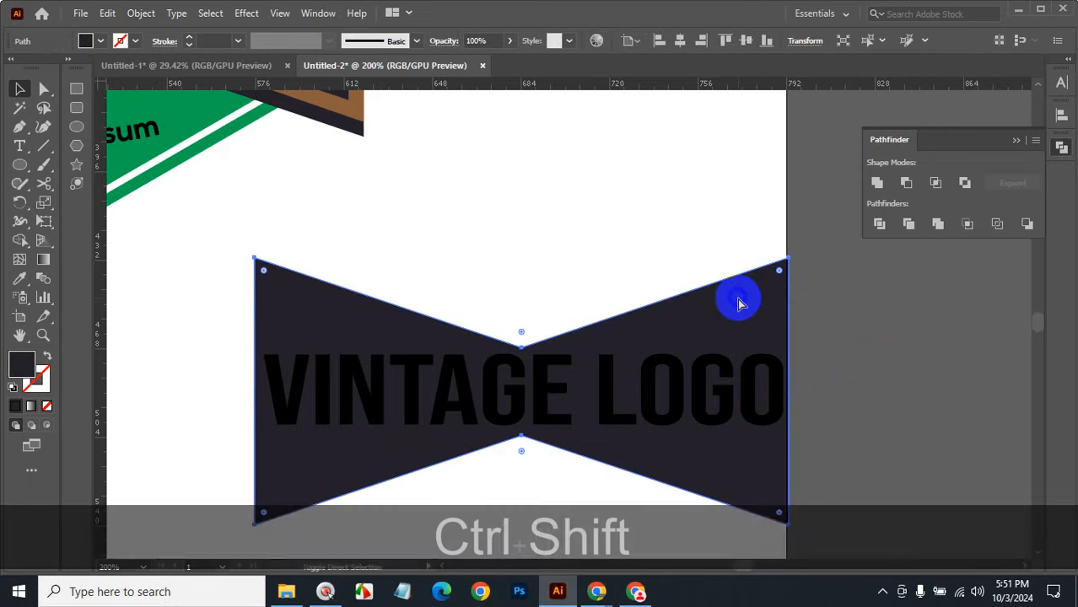
Step: Bring the separate dark bow-tie to the front and envelope-distort the VINTAGE LOGO text to its shape using Make with Top Object
key(ctrl+shift+bracketright)
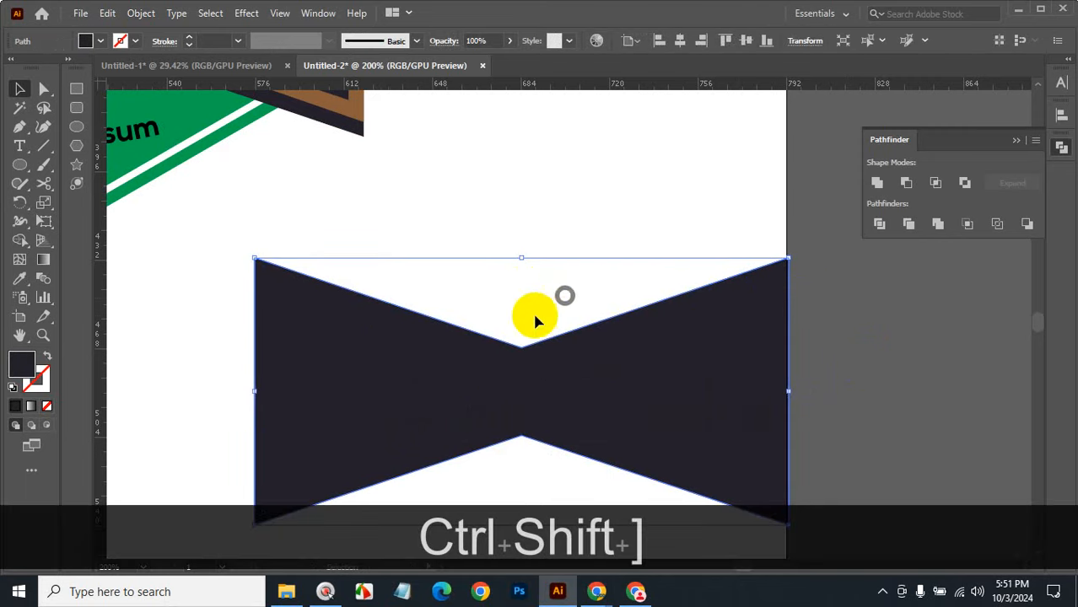
drag(504, 195, 608, 487)
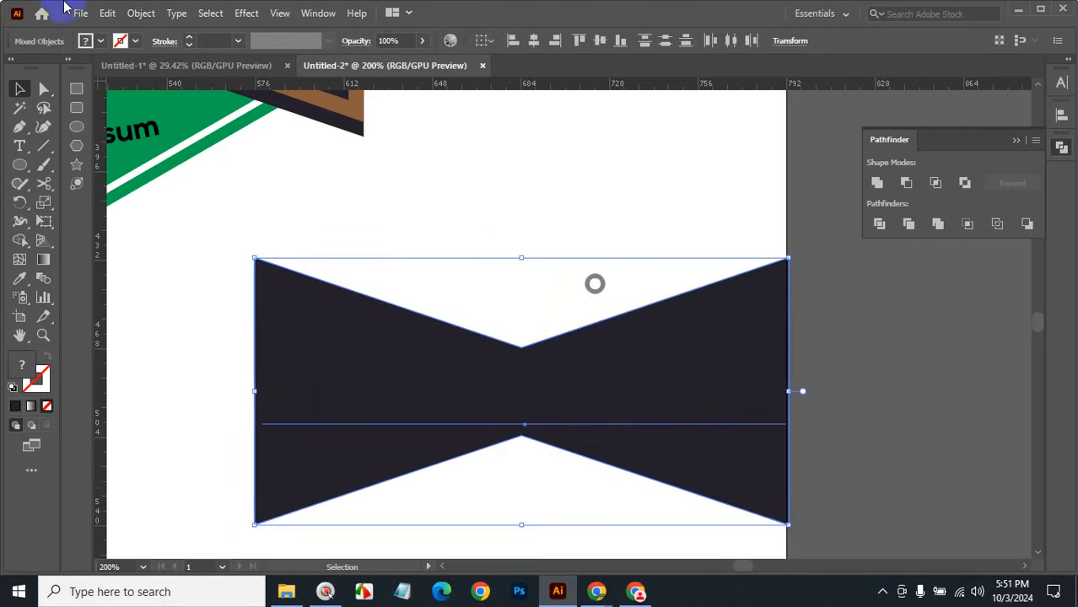
click(141, 13)
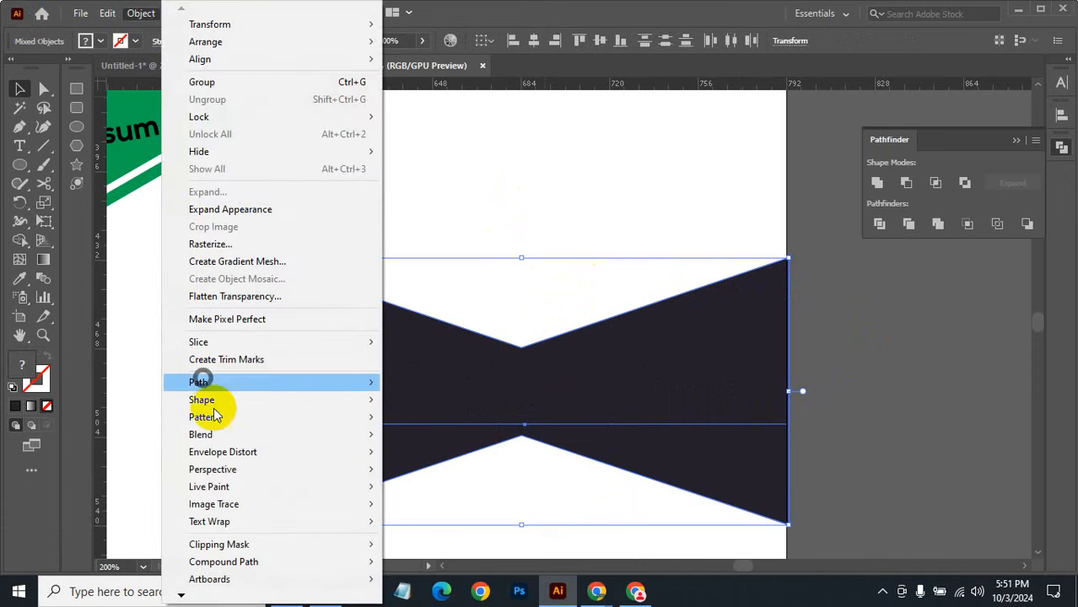
click(218, 452)
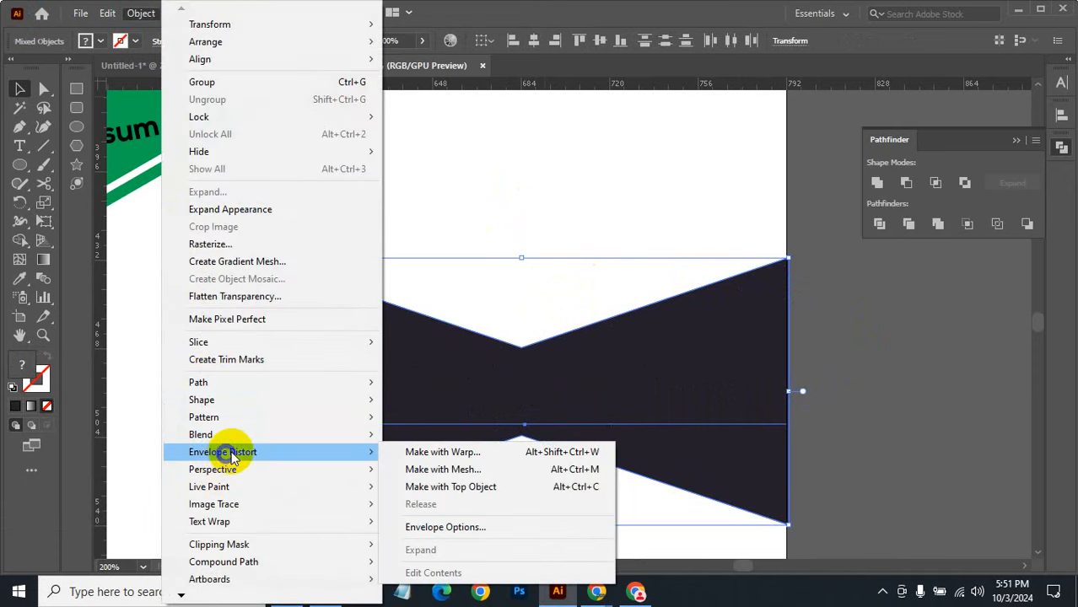
click(462, 487)
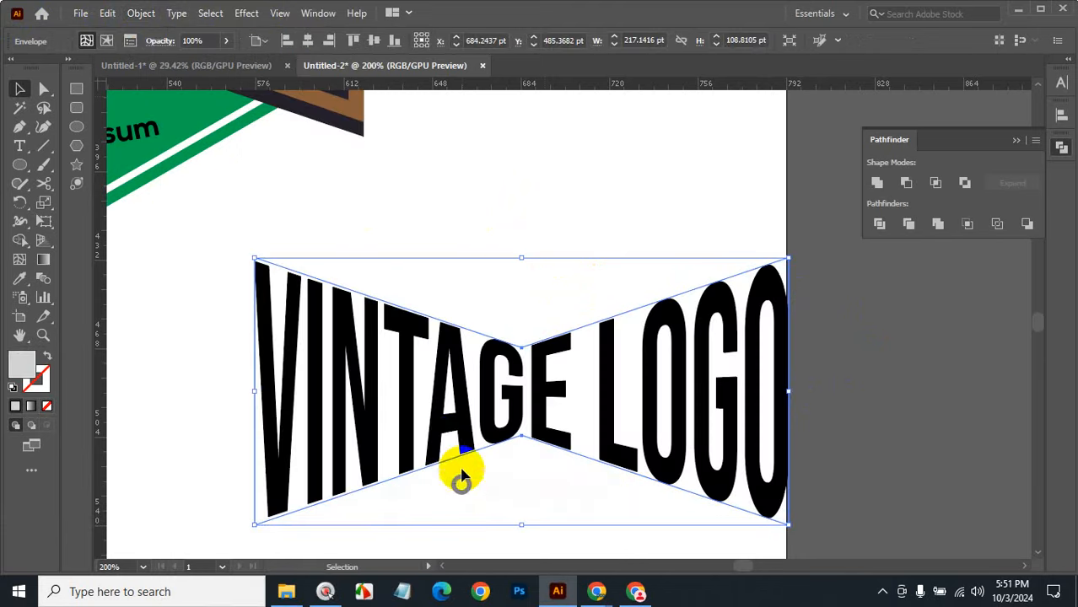
click(871, 409)
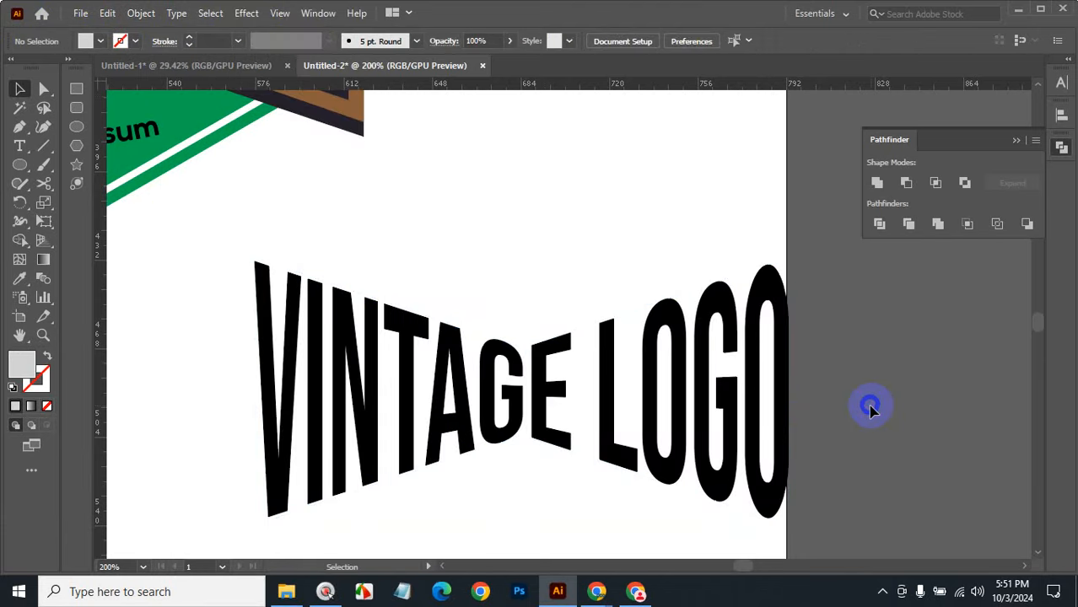
Step: Undo the envelope distortion of the VINTAGE LOGO text and the bow-tie's bring-to-front change
ctrl+alt+click(438, 335)
ctrl+alt+click(466, 307)
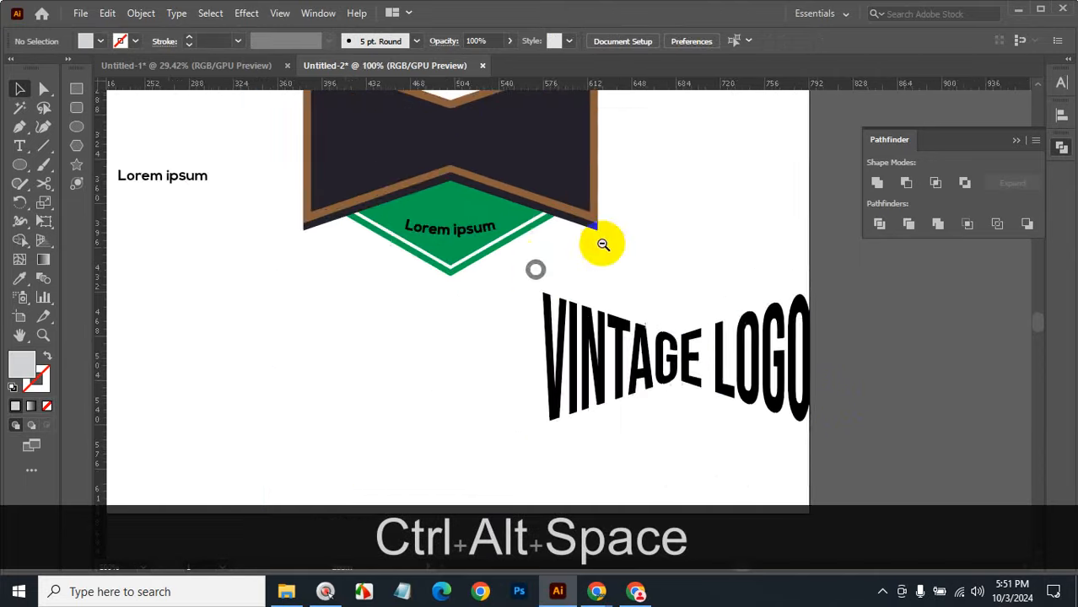
ctrl+alt+click(602, 243)
click(660, 406)
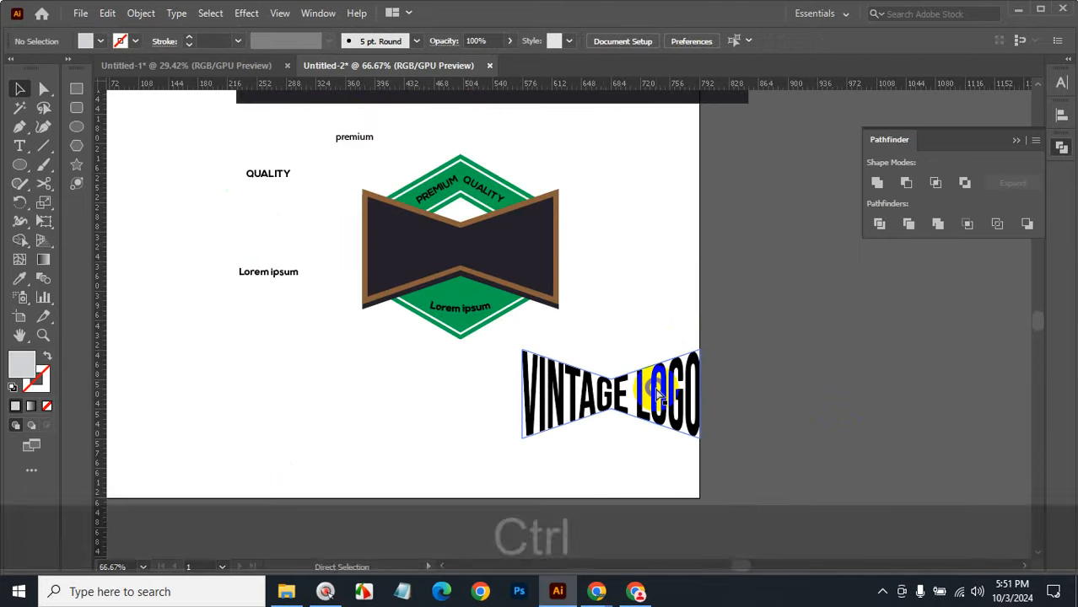
key(ctrl+z)
key(ctrl+z)
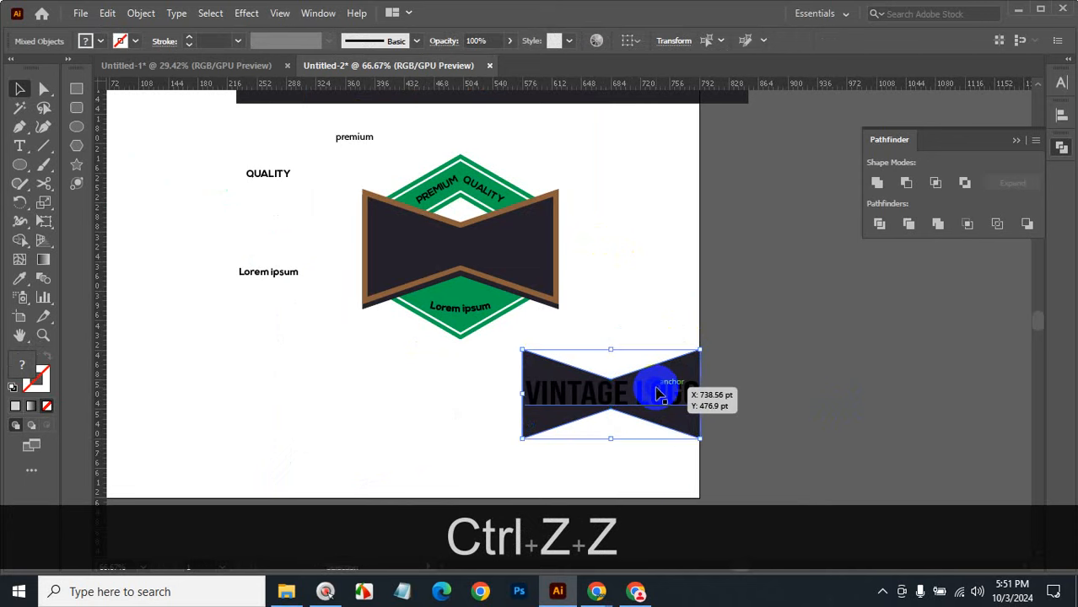
click(141, 13)
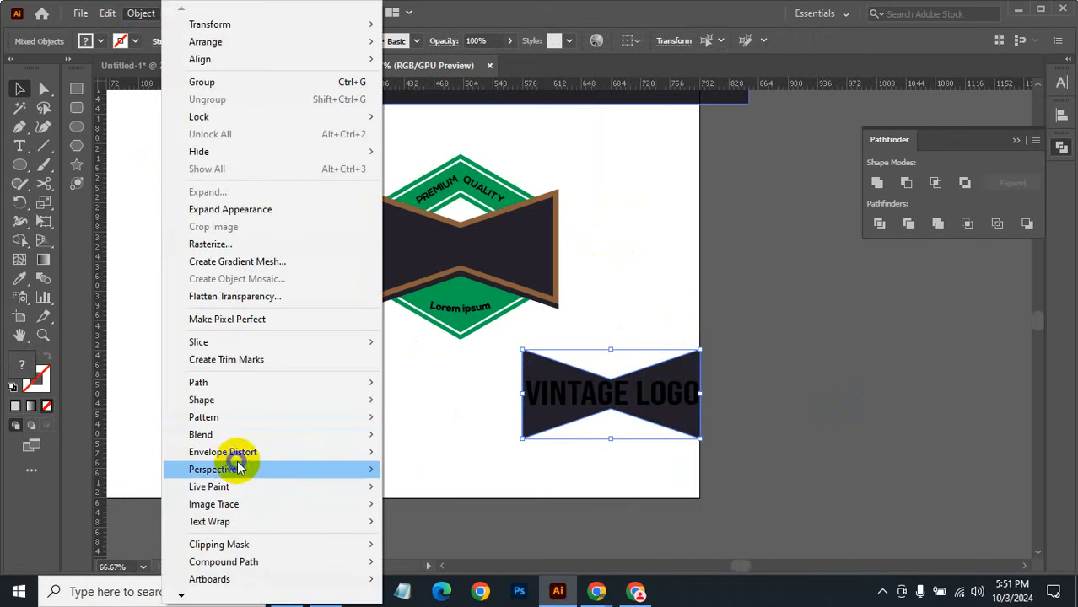
mouse_move(240, 451)
click(431, 490)
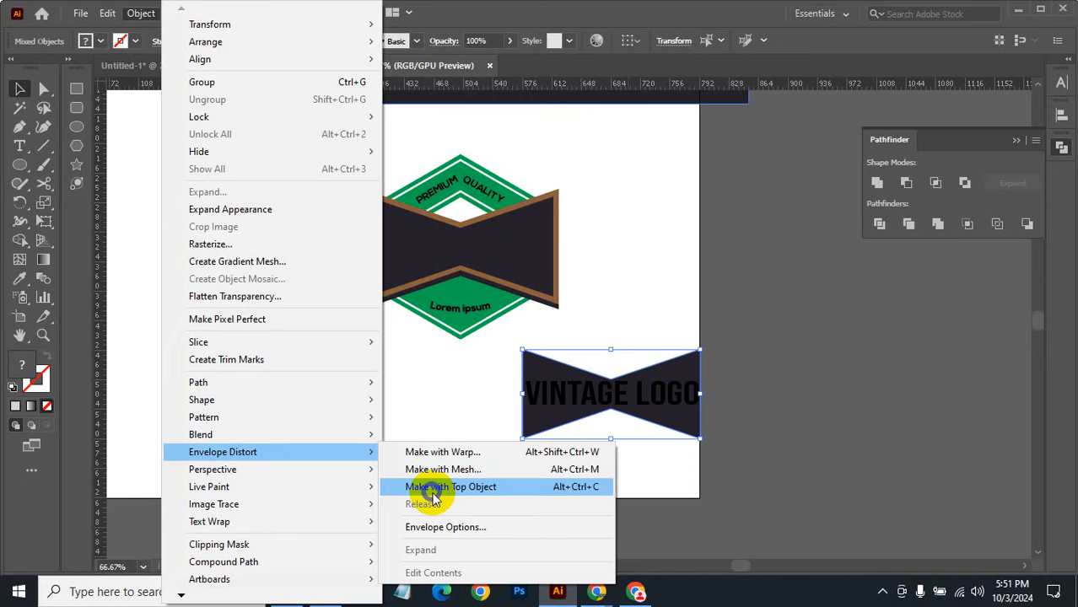
click(818, 437)
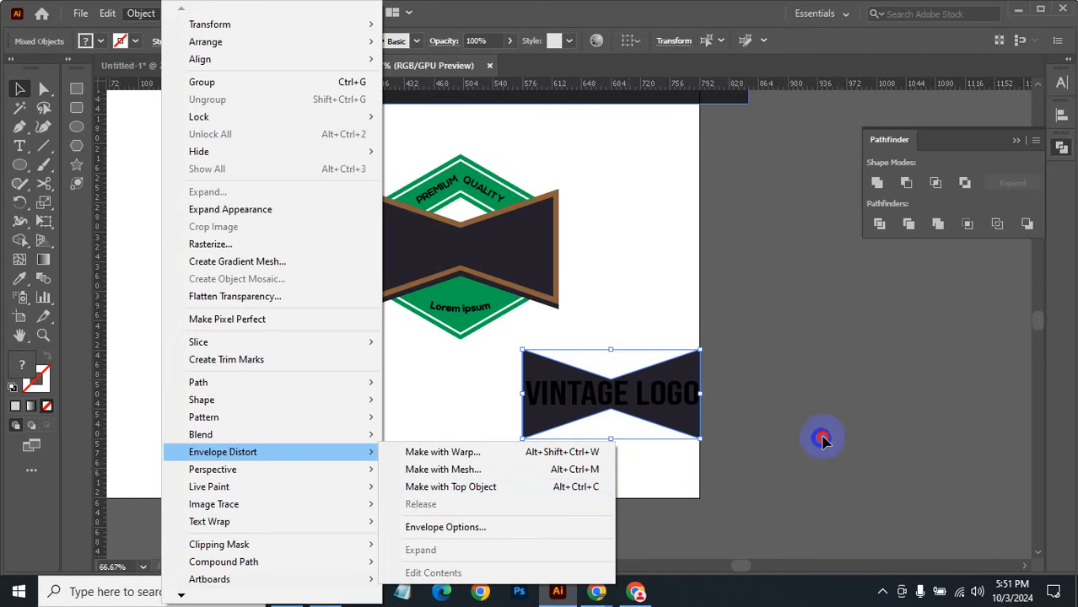
click(658, 445)
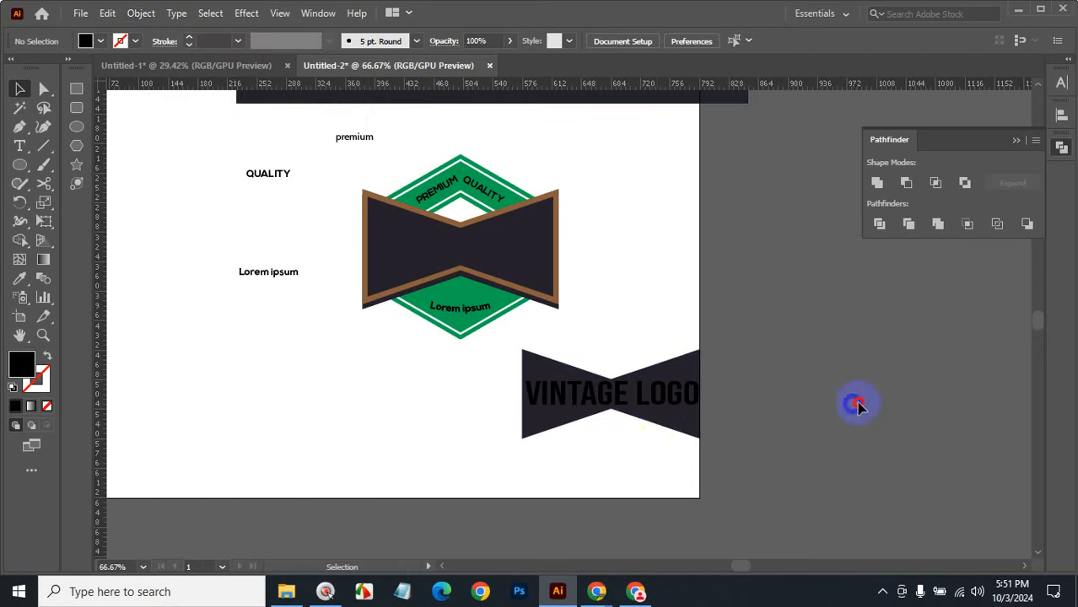
Step: Bring the separate dark bow-tie to the front and envelope-distort only the VINTAGE LOGO text to its shape with Make with Top Object
click(697, 424)
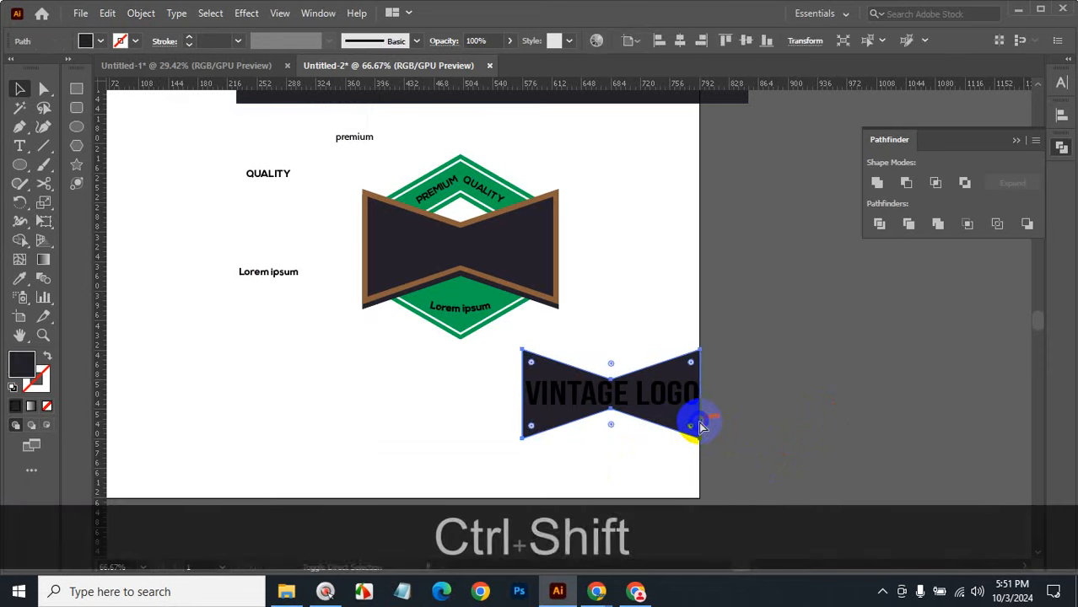
key(ctrl+shift+bracketright)
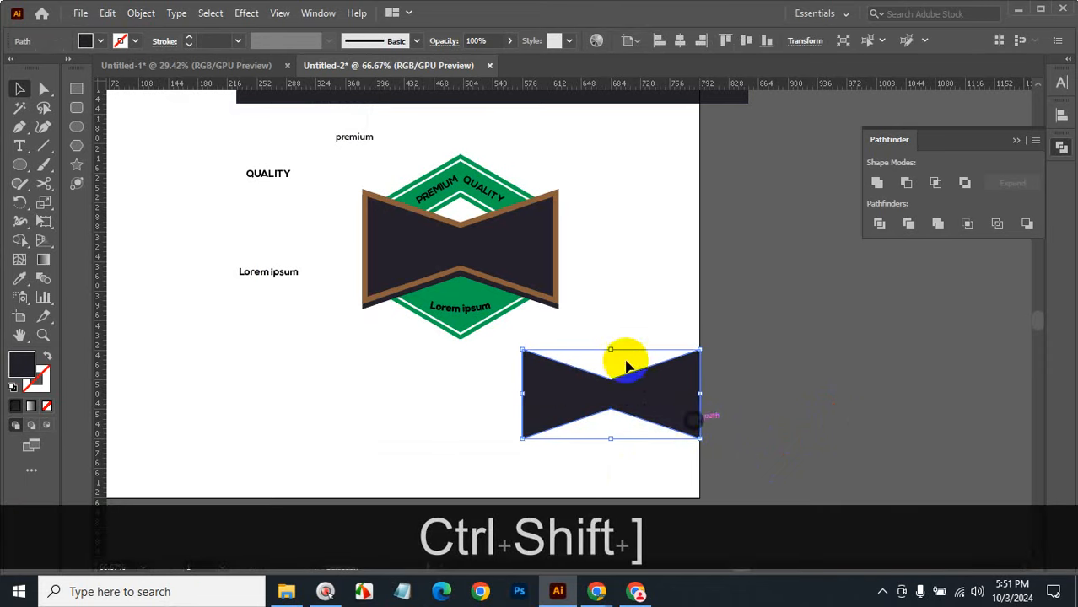
shift+click(649, 404)
click(143, 13)
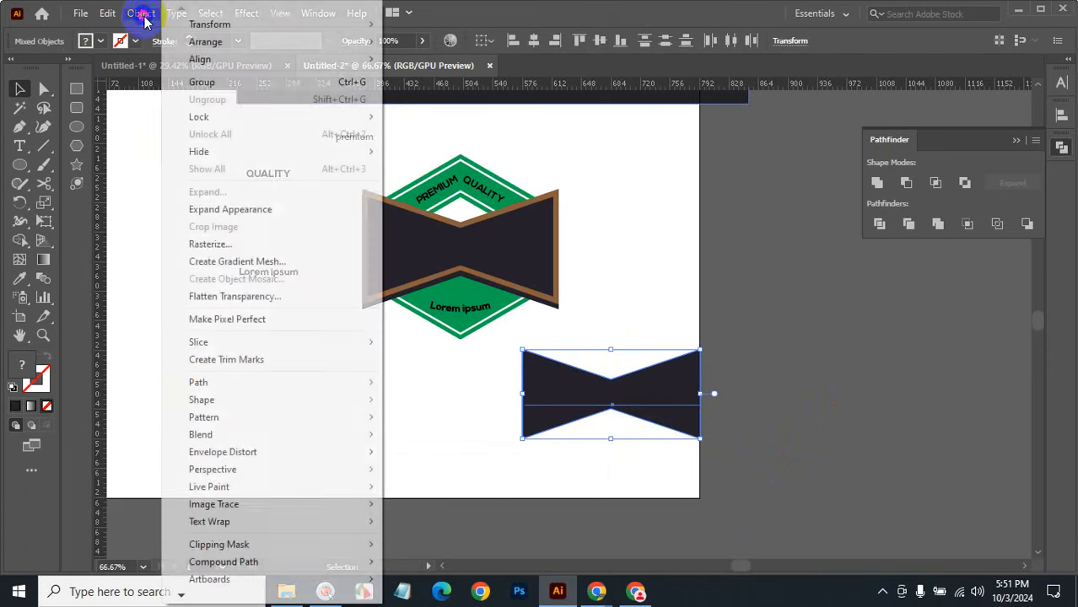
mouse_move(234, 455)
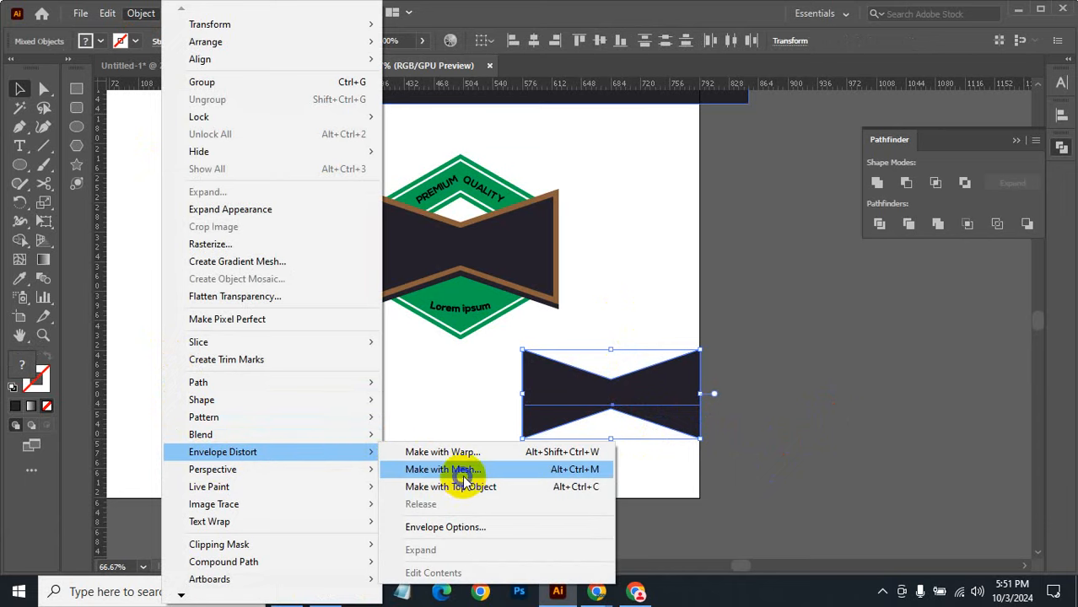
click(823, 330)
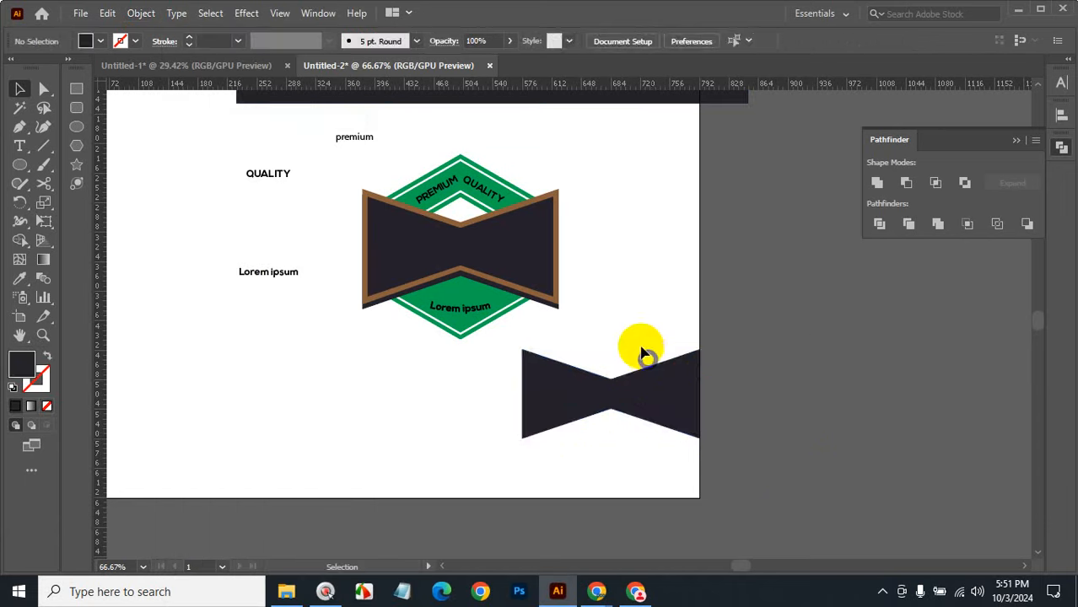
drag(624, 314, 687, 455)
key(ctrl+alt)
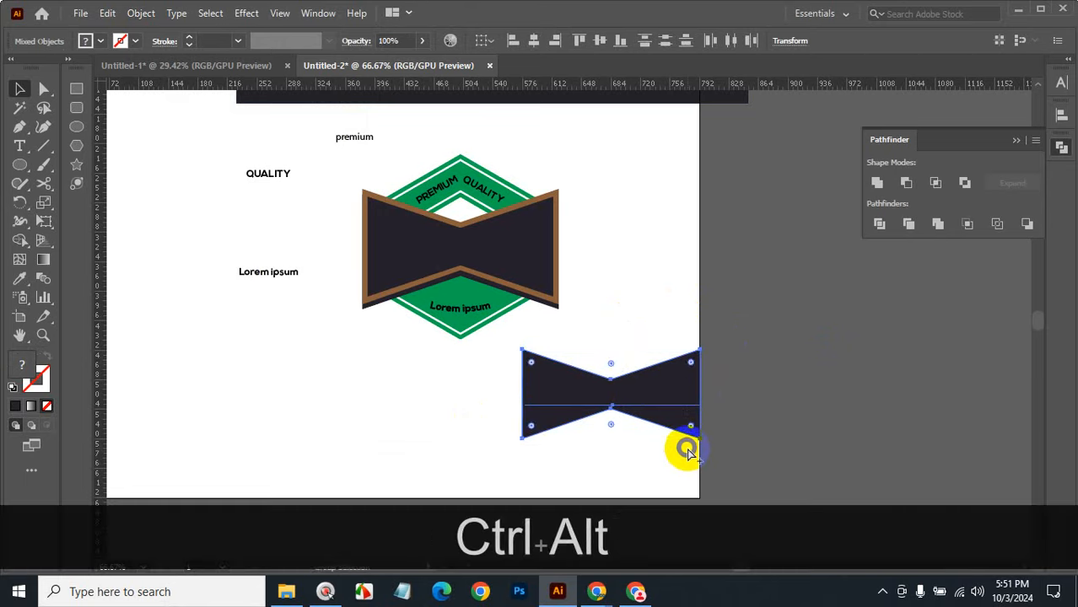
key(ctrl+alt+c)
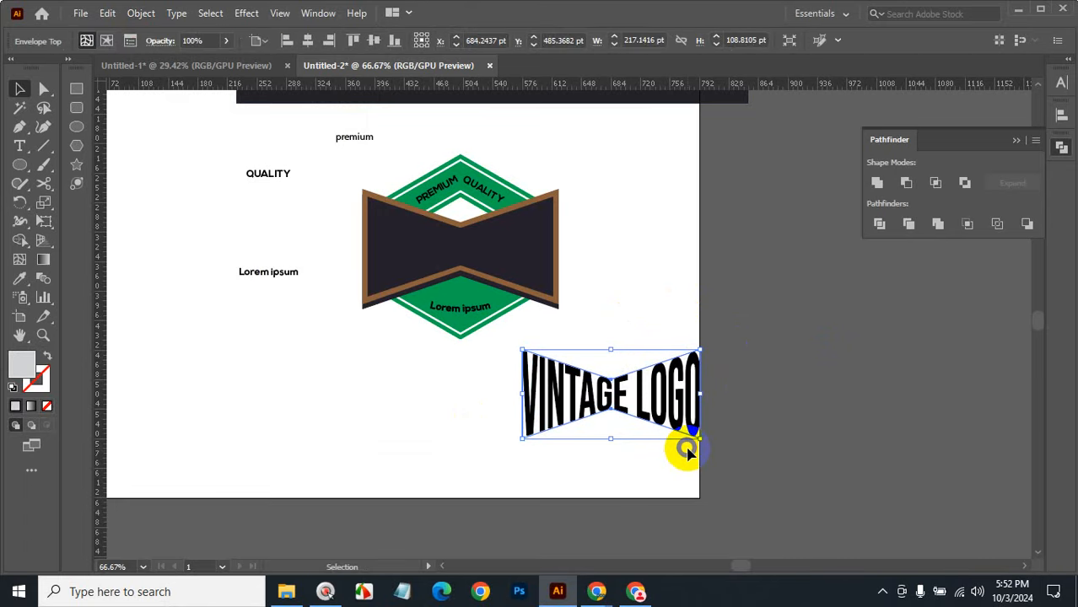
Step: Move the distorted VINTAGE LOGO text inside the badge's brown-framed banner and expand its object and fill
drag(681, 355, 533, 233)
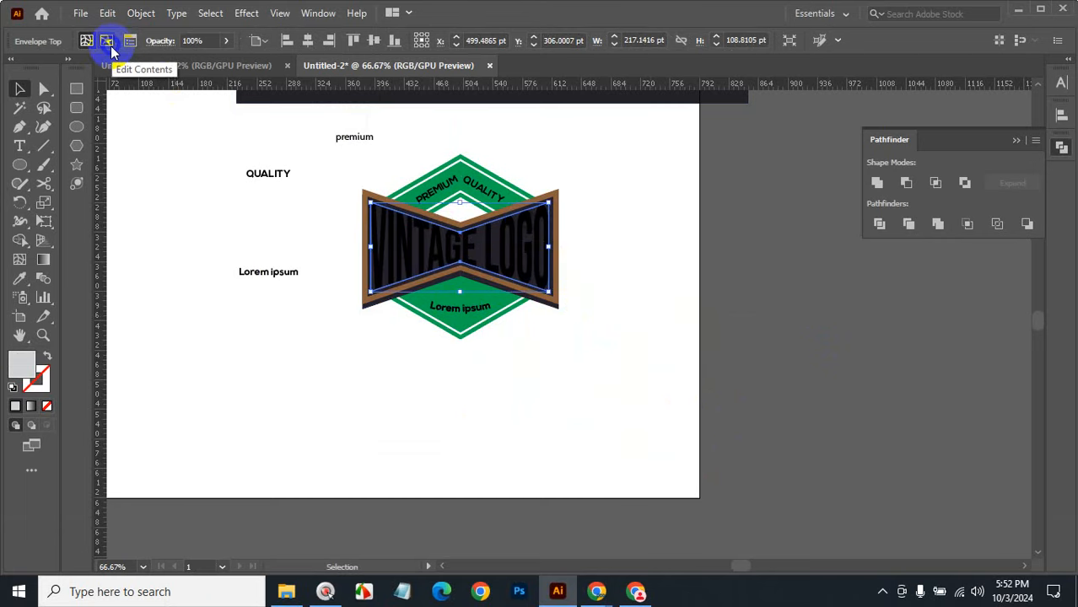
click(137, 13)
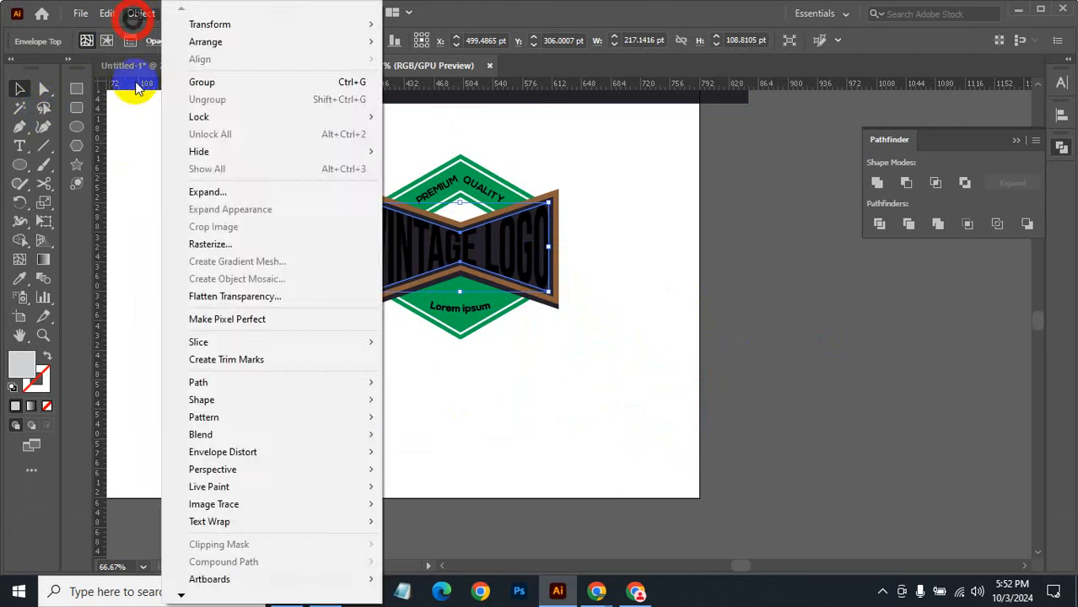
click(215, 191)
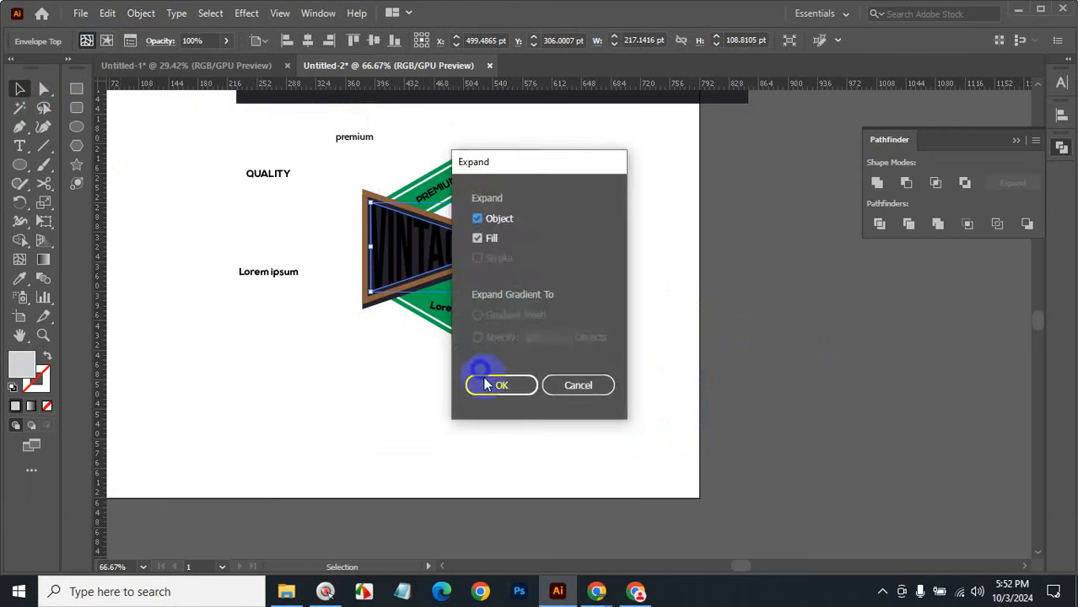
click(487, 385)
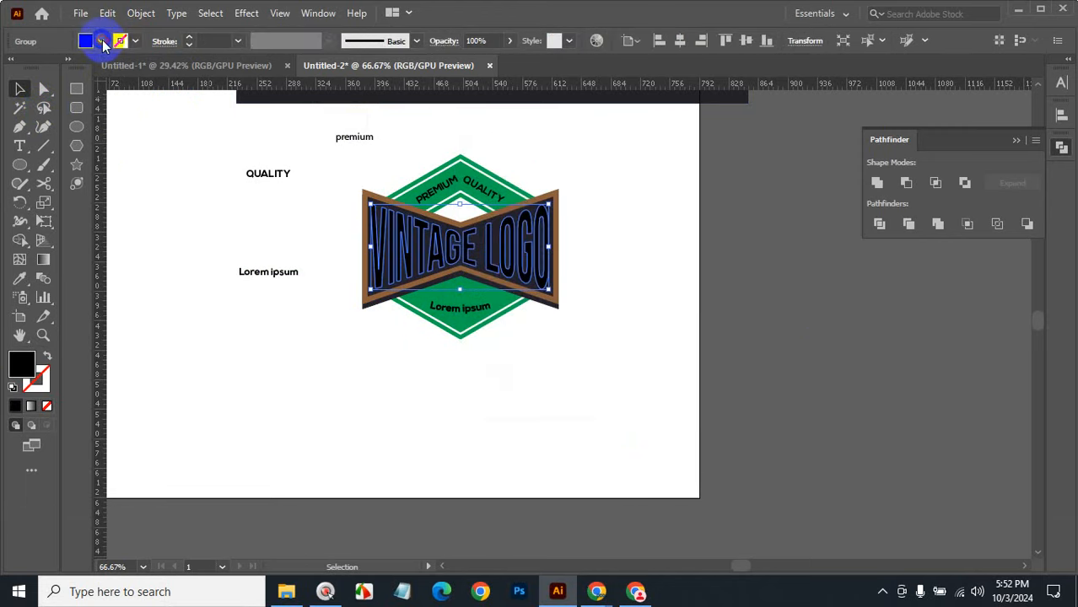
Step: Fill the expanded VINTAGE LOGO lettering with white and deselect it
click(102, 40)
click(29, 67)
click(637, 287)
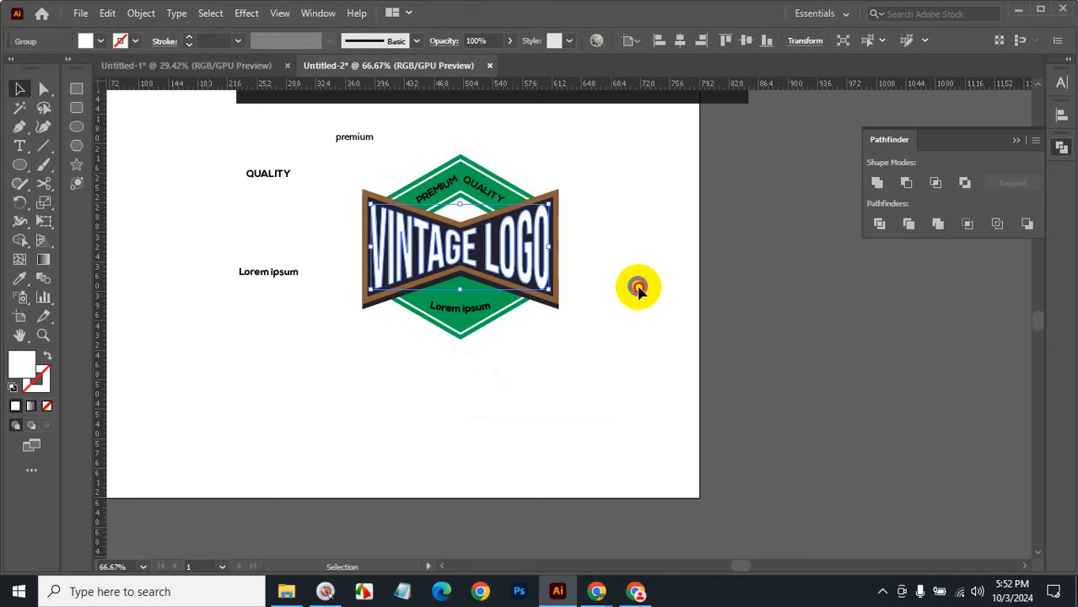
click(636, 287)
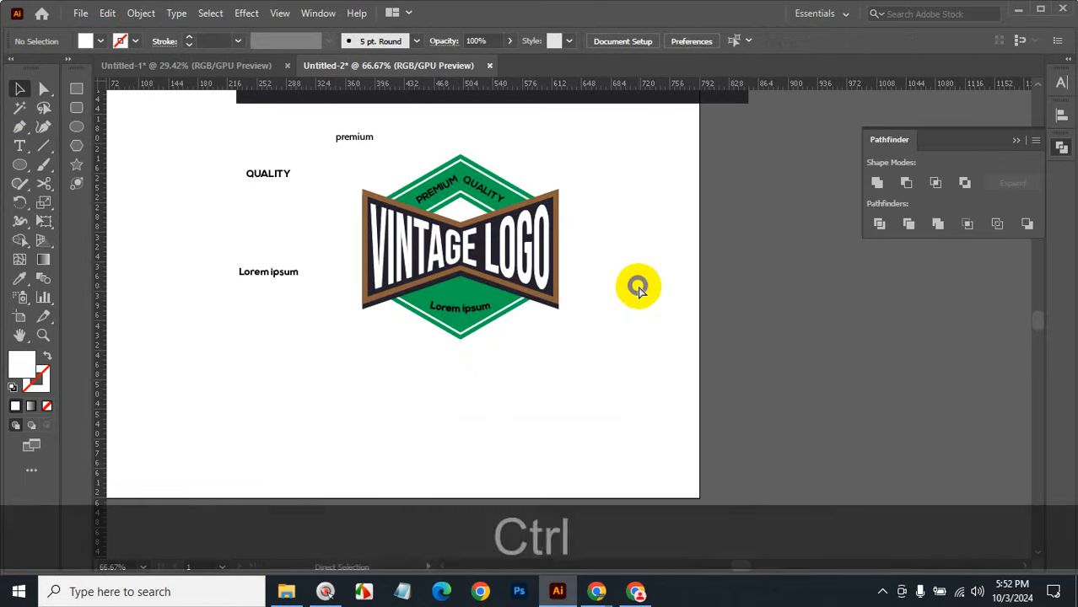
Step: Draw a short horizontal line above Lorem ipsum in the lower green area and give it a white stroke
ctrl+alt+click(546, 285)
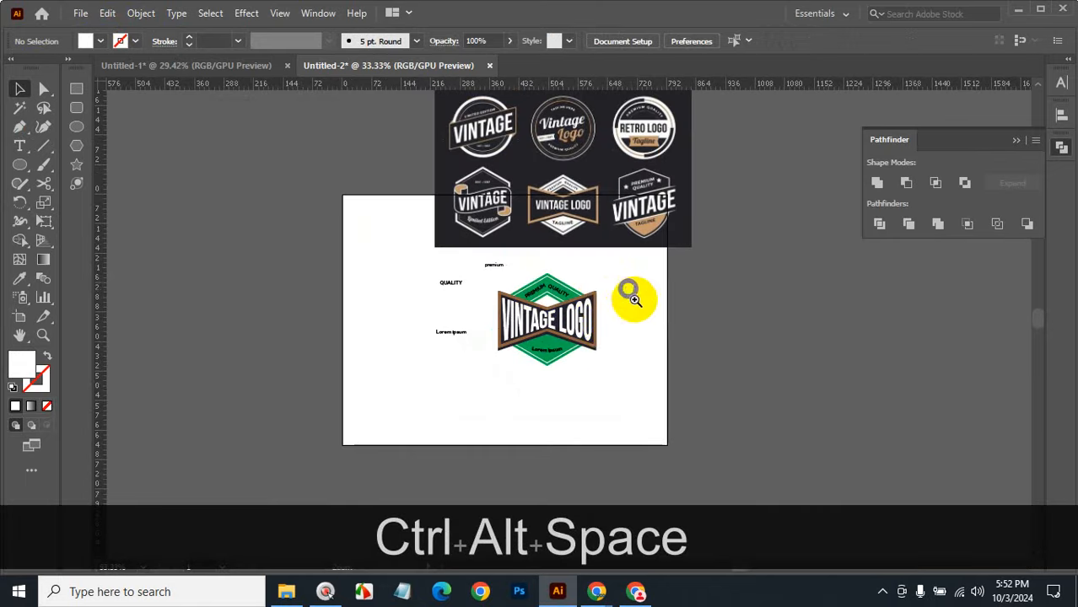
ctrl+click(607, 321)
ctrl+click(499, 341)
ctrl+click(621, 268)
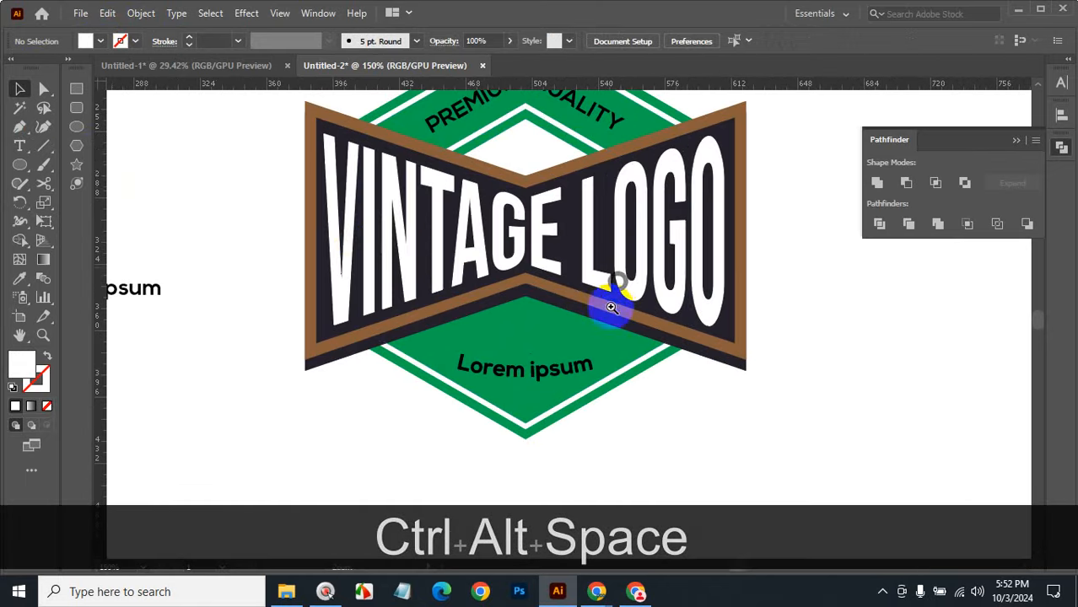
click(76, 127)
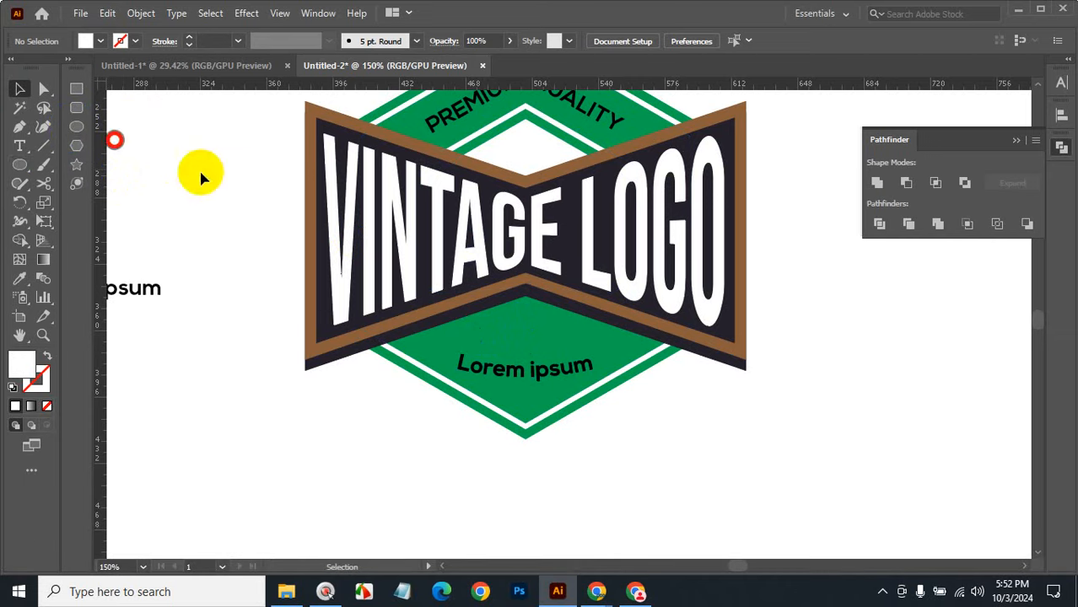
click(43, 144)
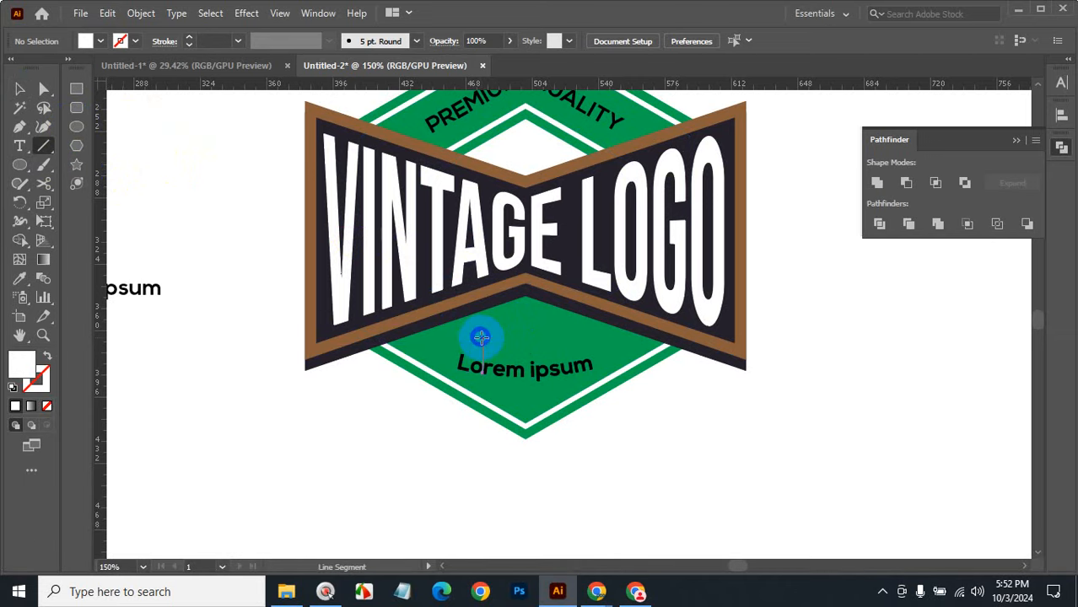
drag(479, 337, 587, 338)
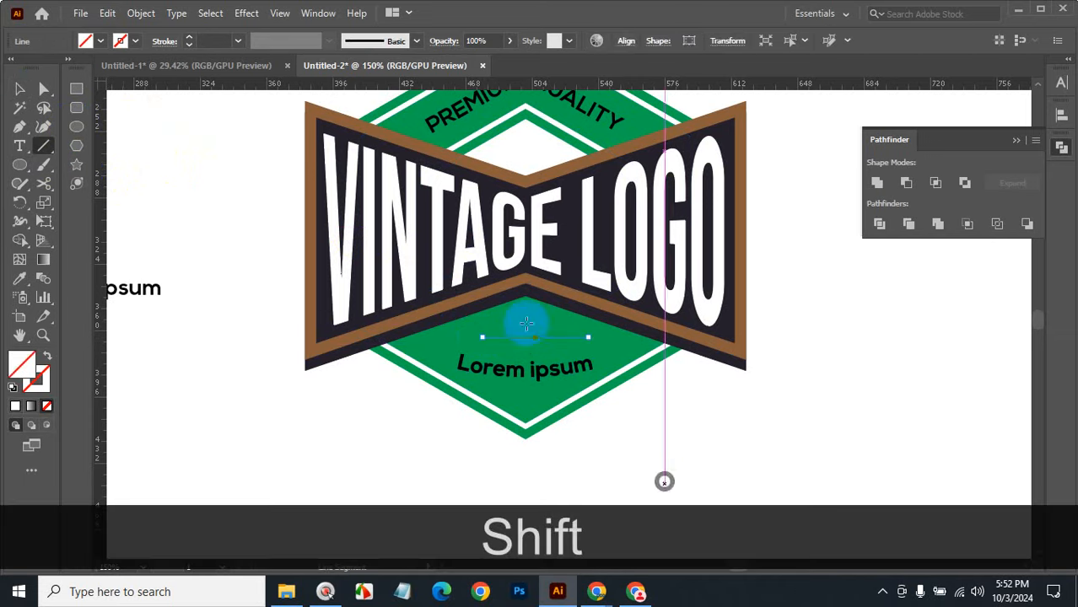
click(128, 43)
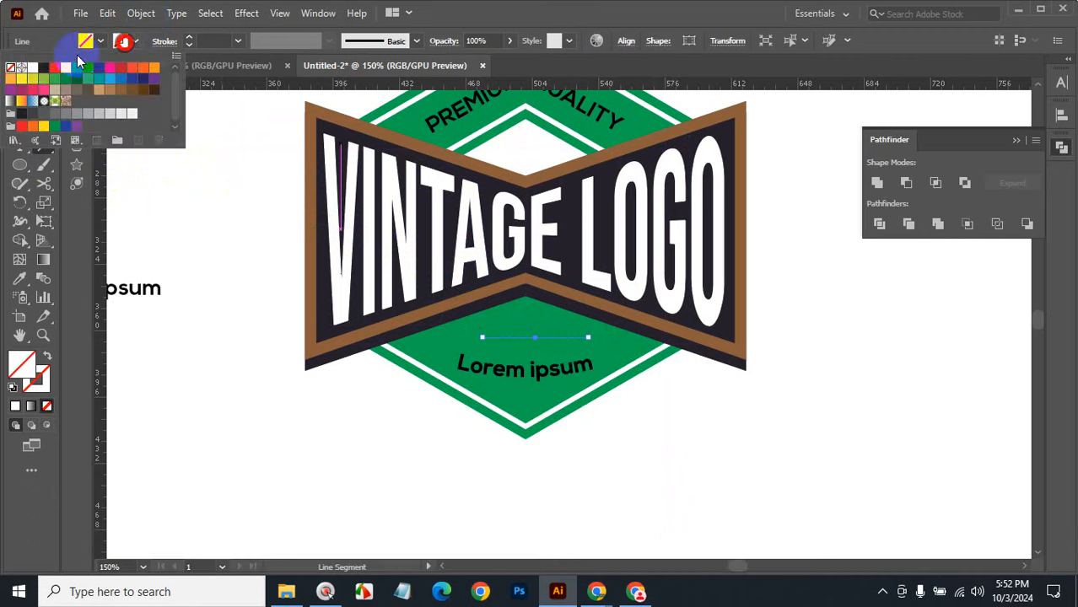
click(32, 67)
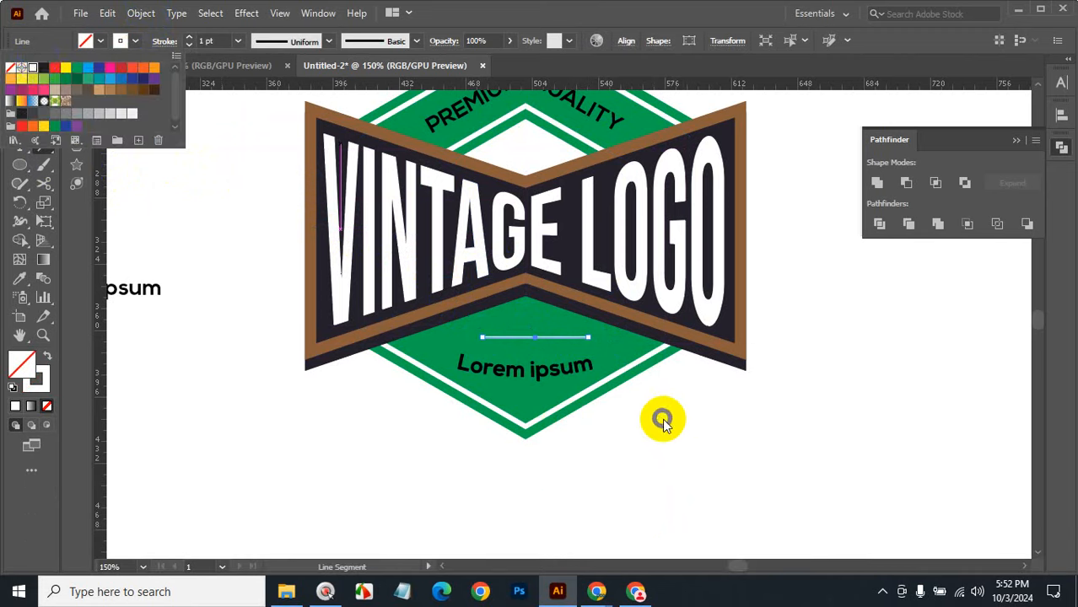
Step: Align the white line horizontally to the centre of the green hexagon group
key(ctrl+space)
click(538, 334)
click(554, 314)
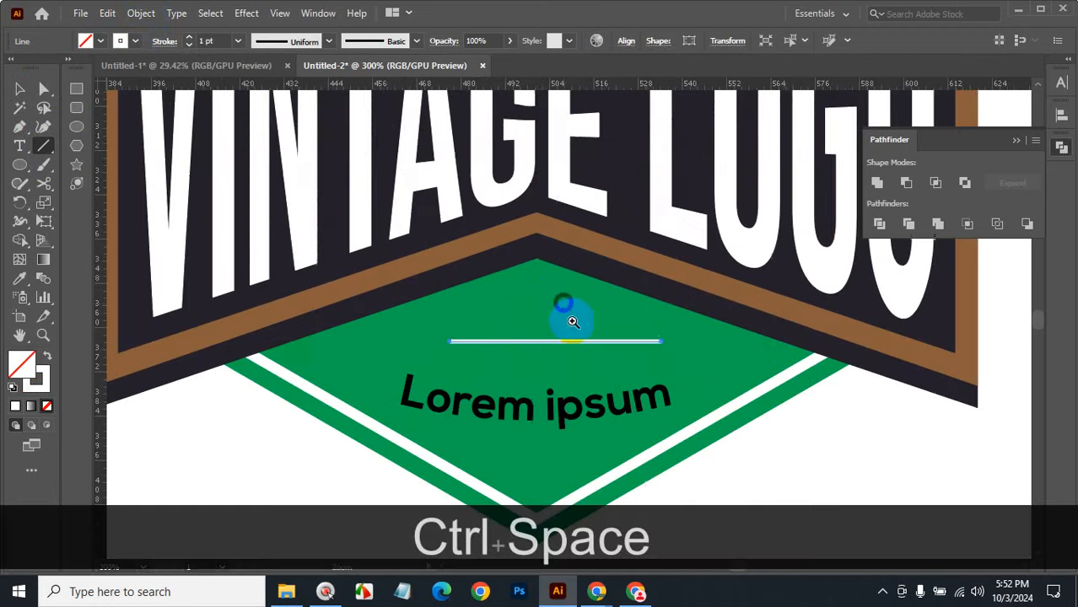
click(19, 87)
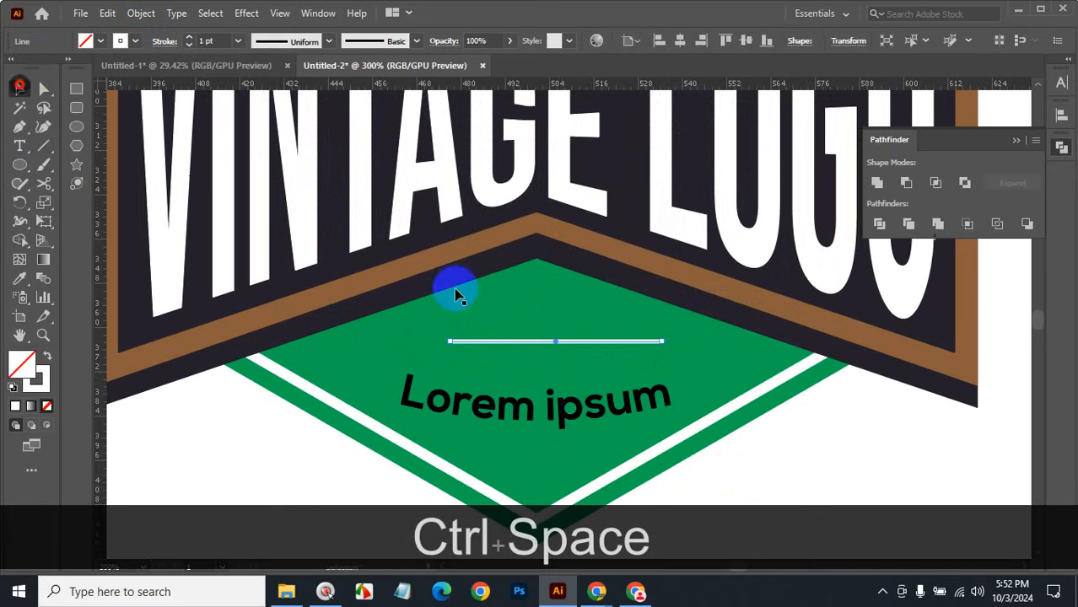
click(551, 342)
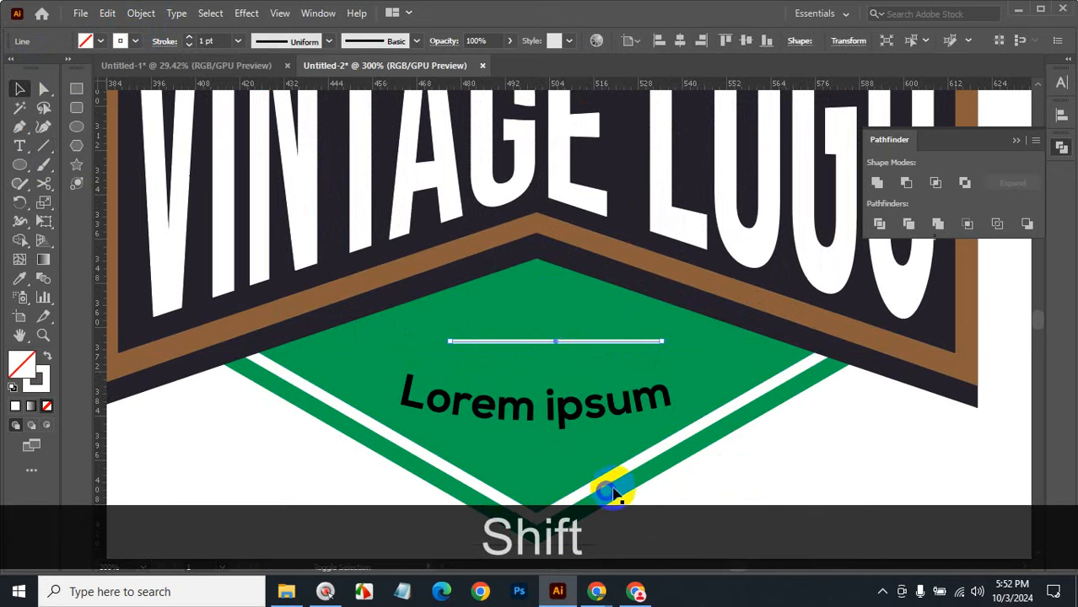
shift+click(618, 492)
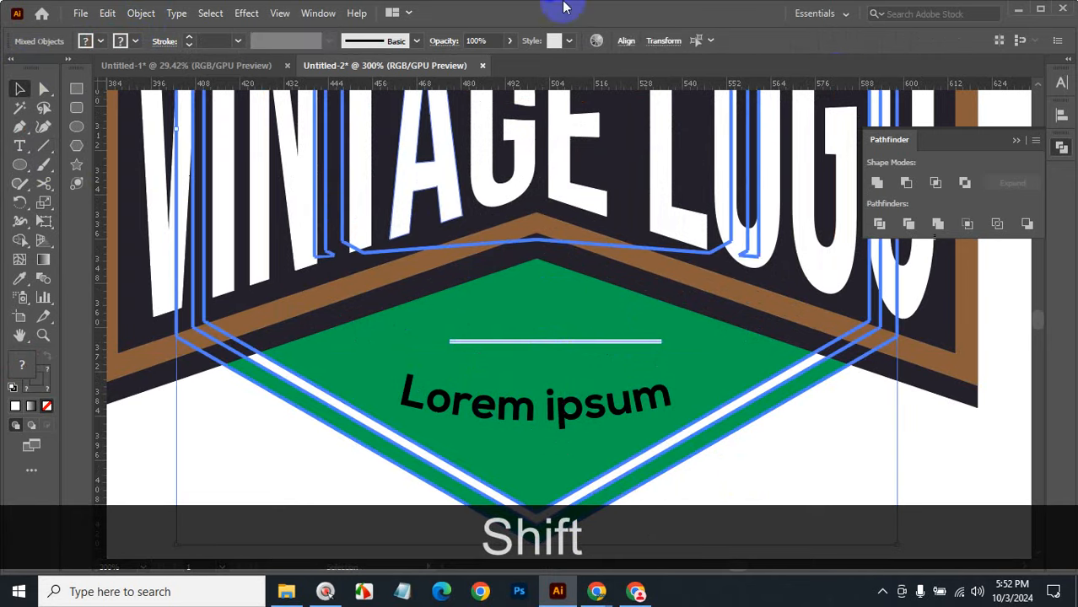
click(1056, 115)
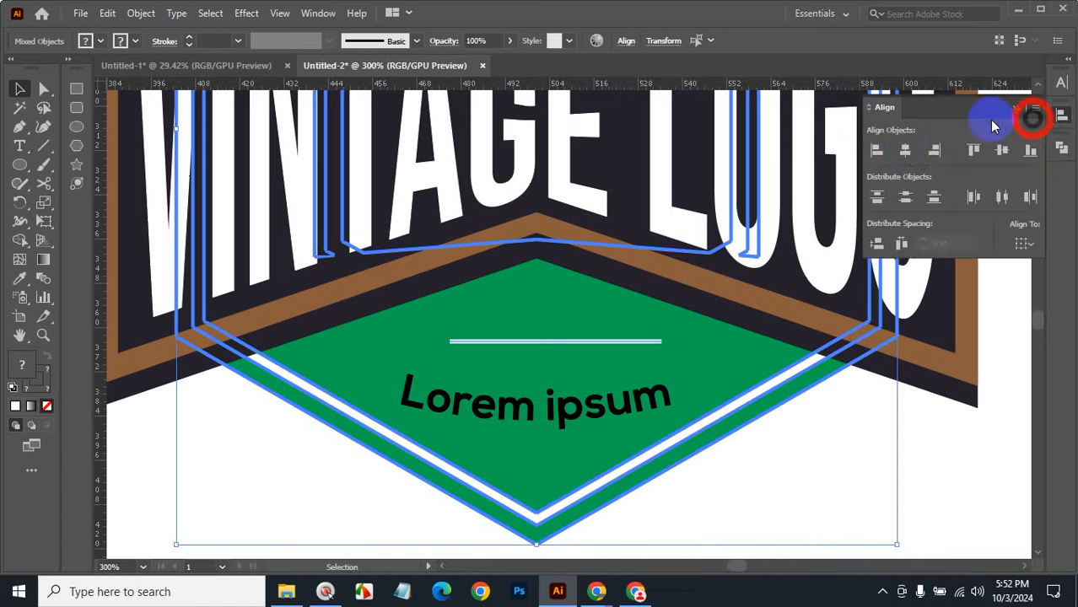
click(904, 152)
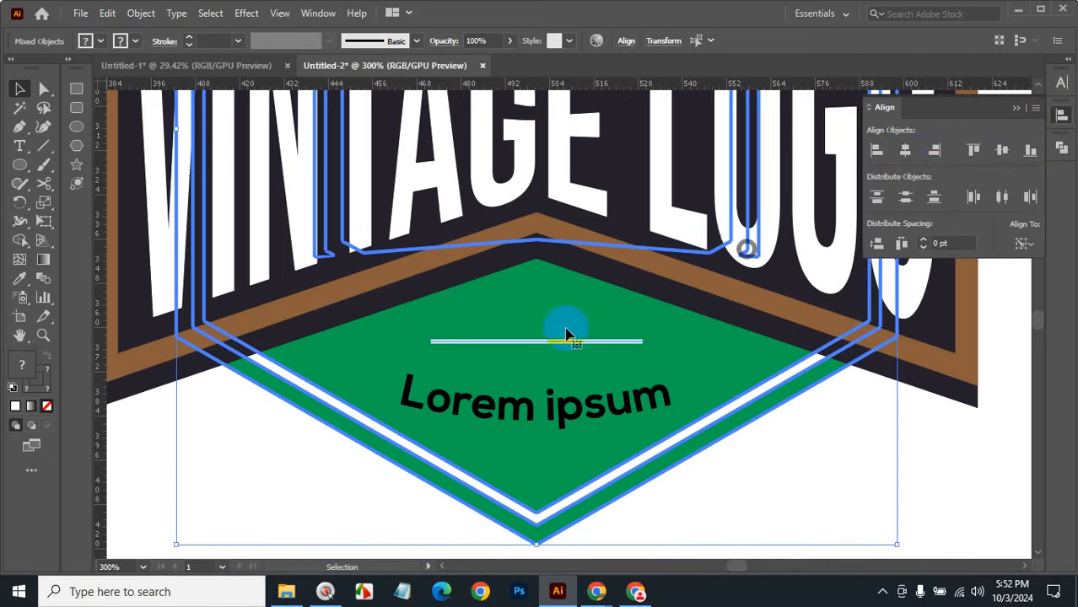
click(952, 455)
click(570, 352)
click(955, 425)
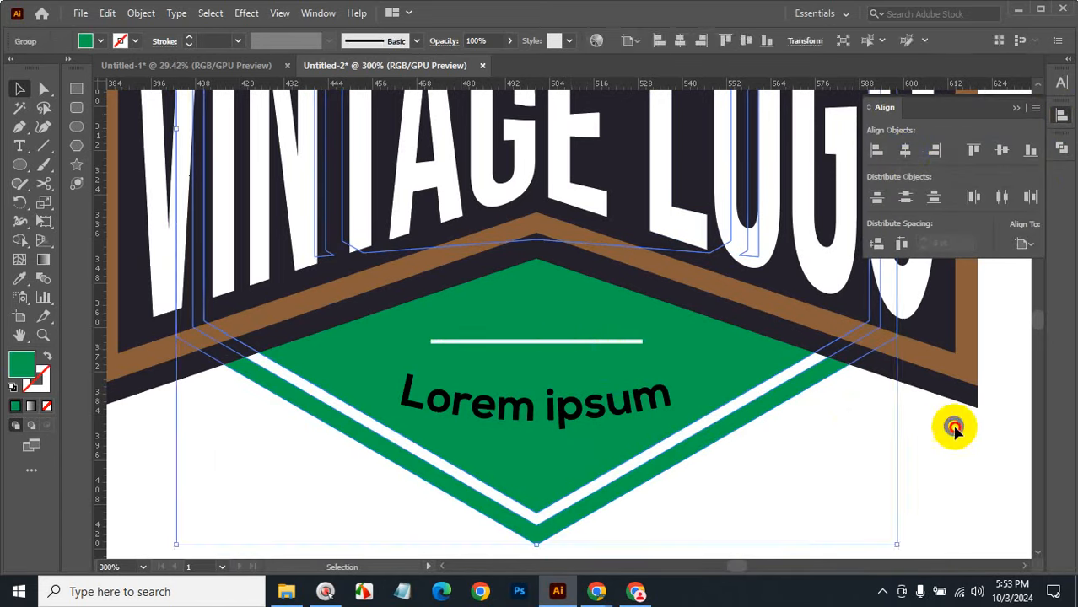
Step: Set the white line's stroke weight to 5 pt
click(588, 343)
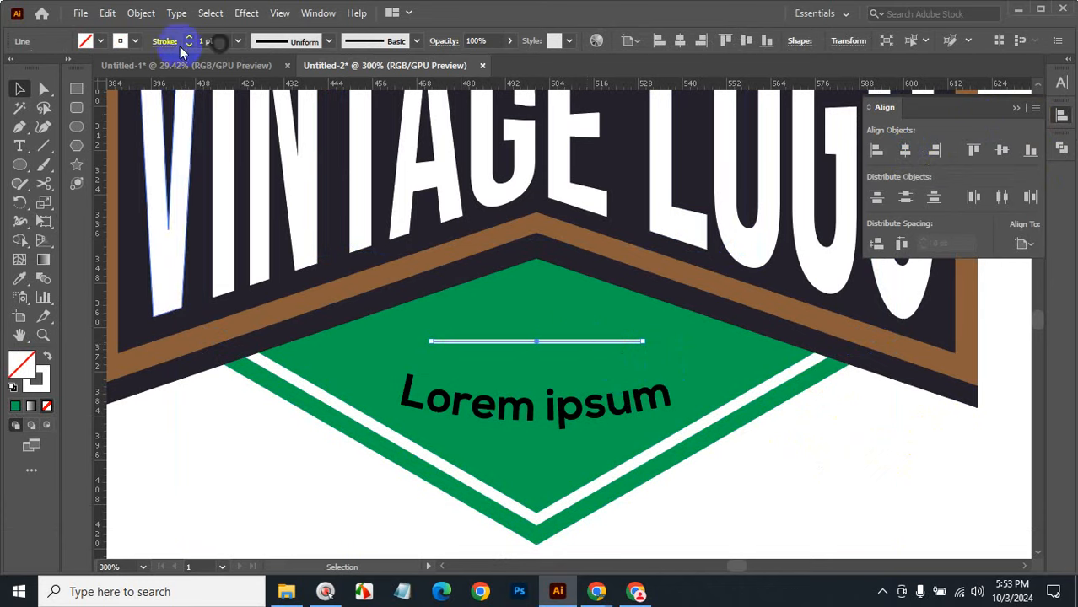
click(206, 41)
click(211, 41)
key(Up)
key(Up)
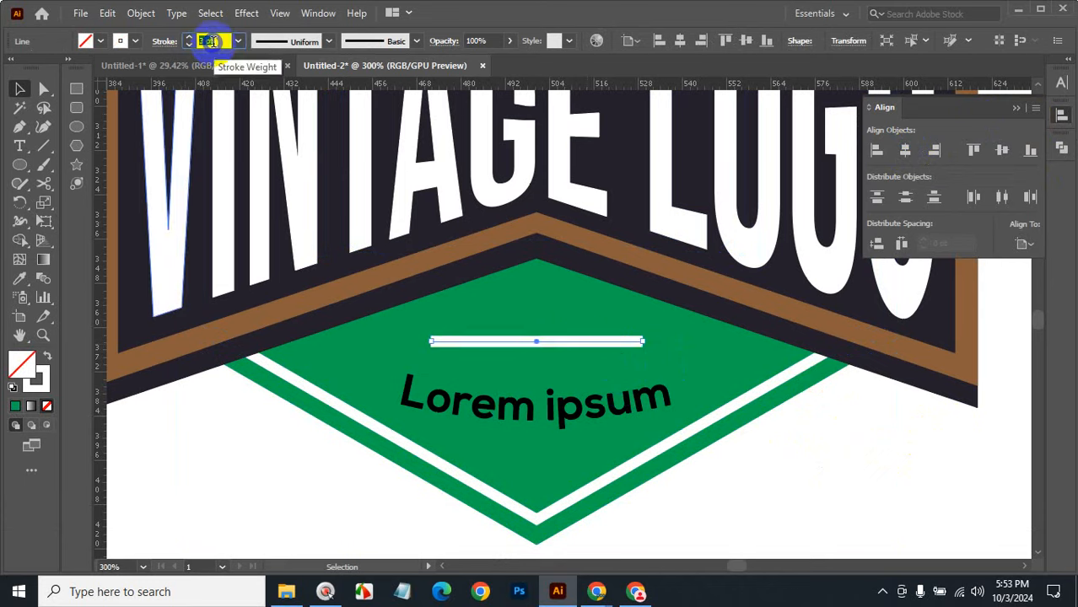
key(Up)
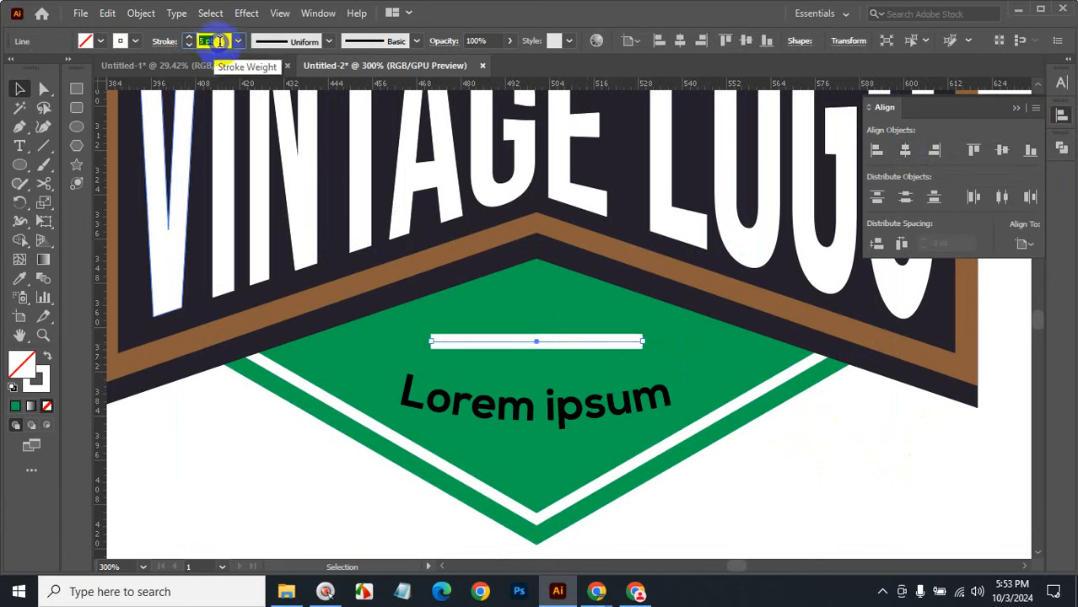
key(Up)
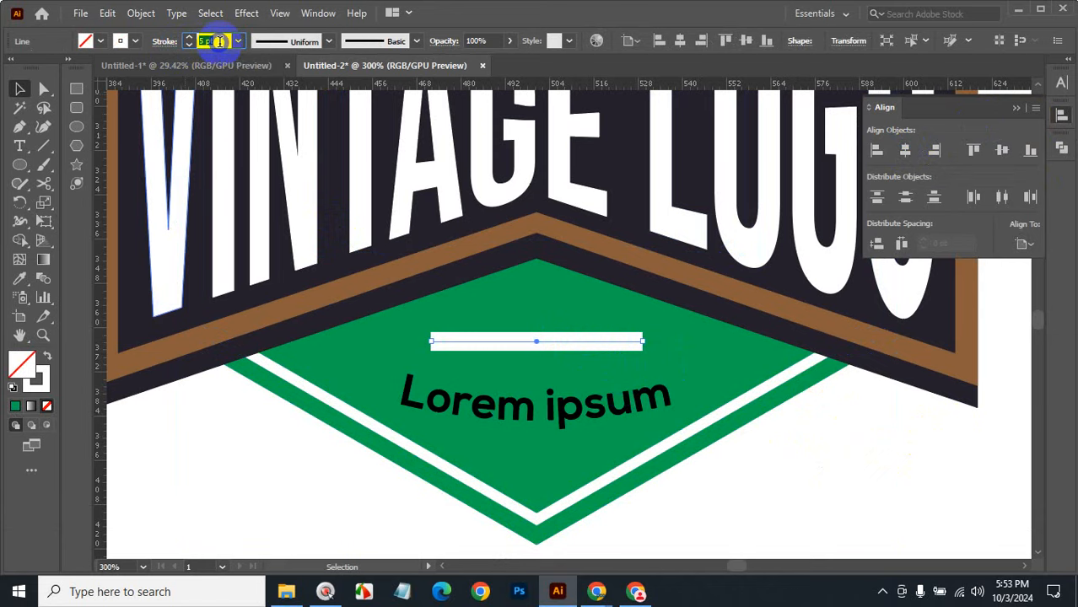
Step: Turn the white line above Lorem ipsum into a dashed stroke with 12 pt dashes and a 4 pt gap
click(162, 42)
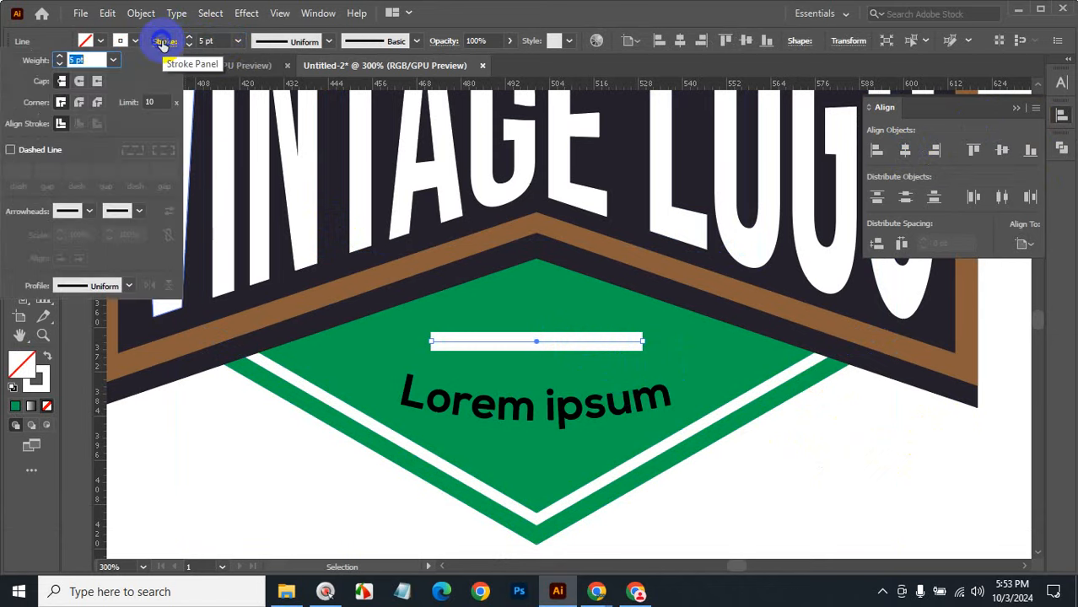
click(10, 149)
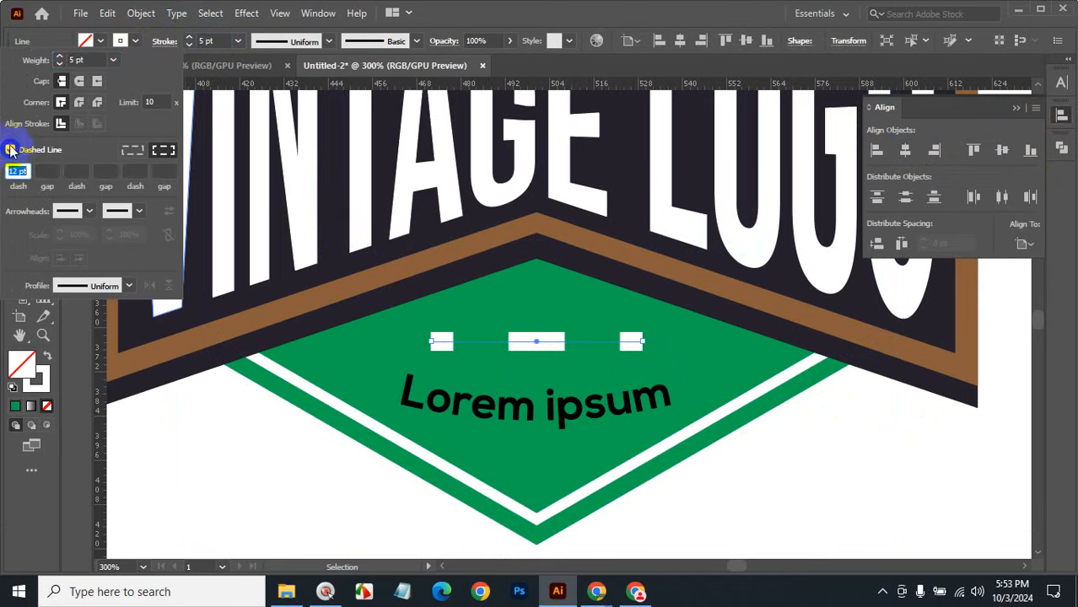
click(47, 172)
key(Up)
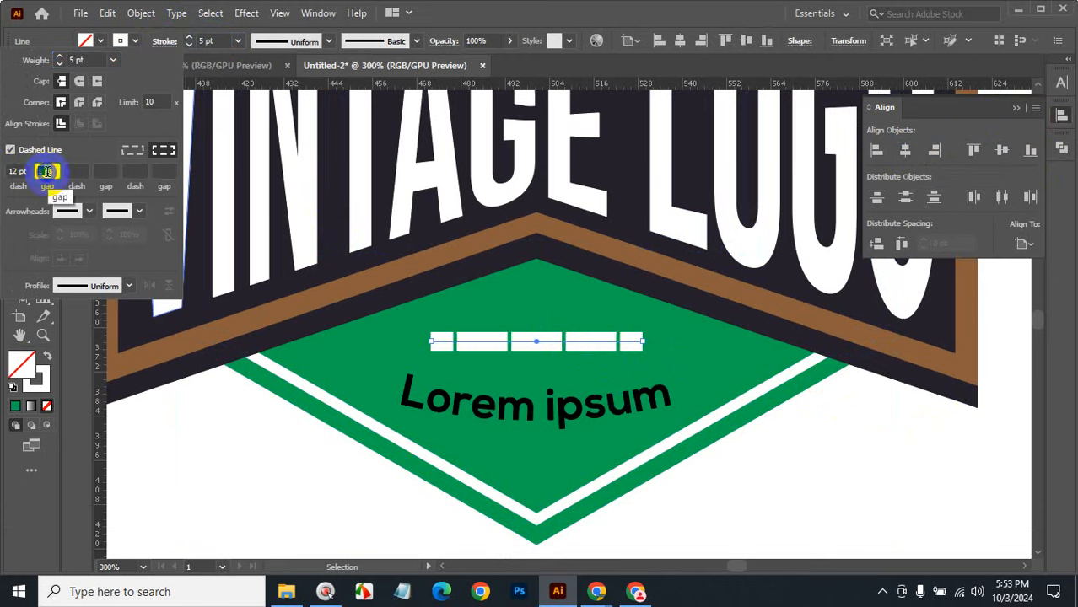
key(Up)
key(Up)
key(Up)
key(Up)
key(Up)
key(Up)
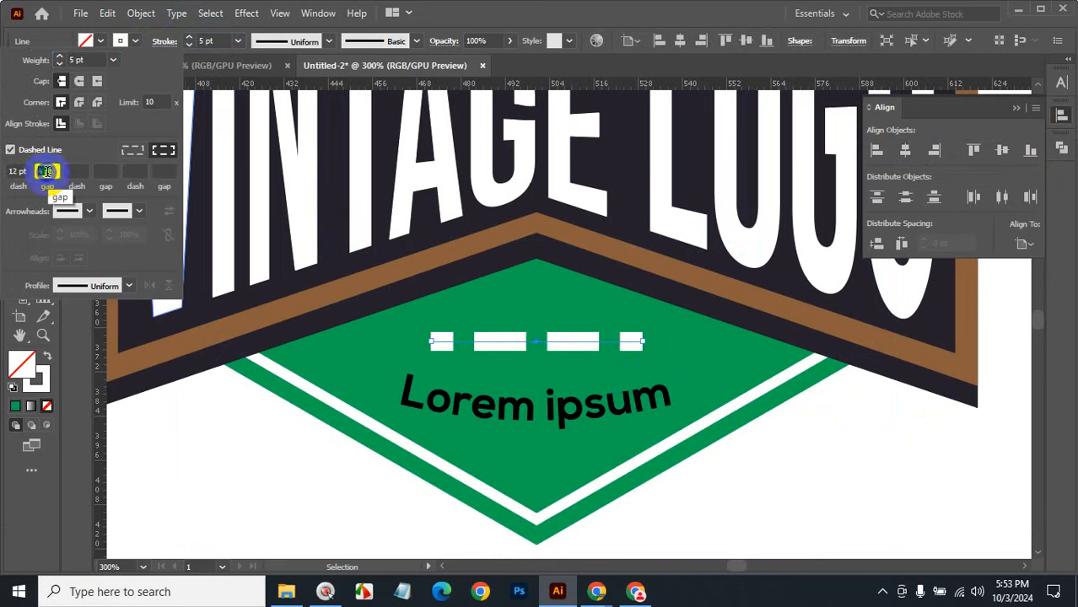
key(Down)
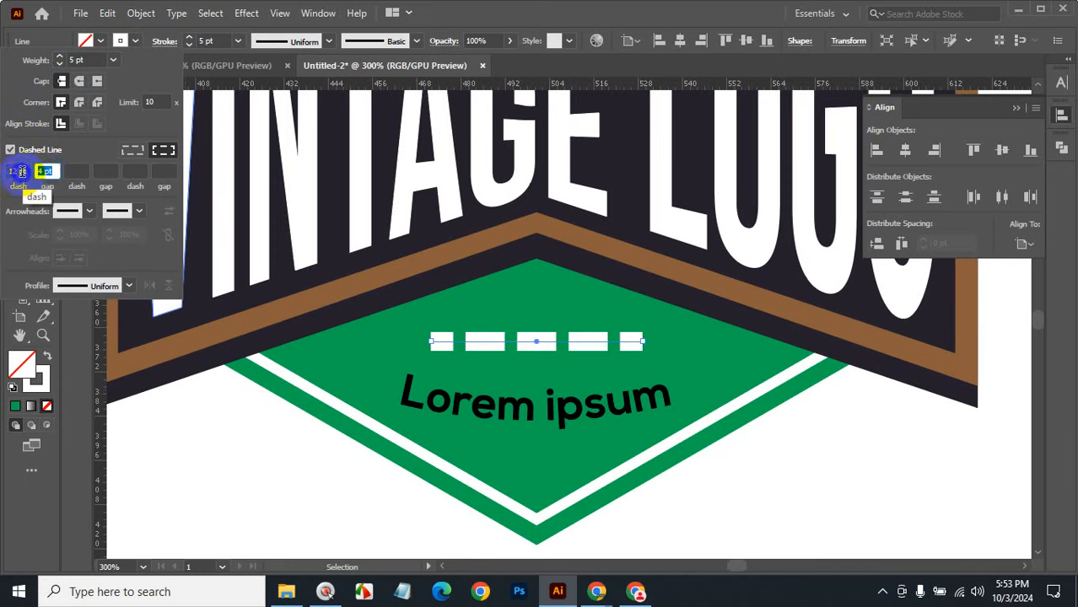
Step: Try 10 pt dashes with a wider gap on the white dashed line
click(22, 171)
key(Down)
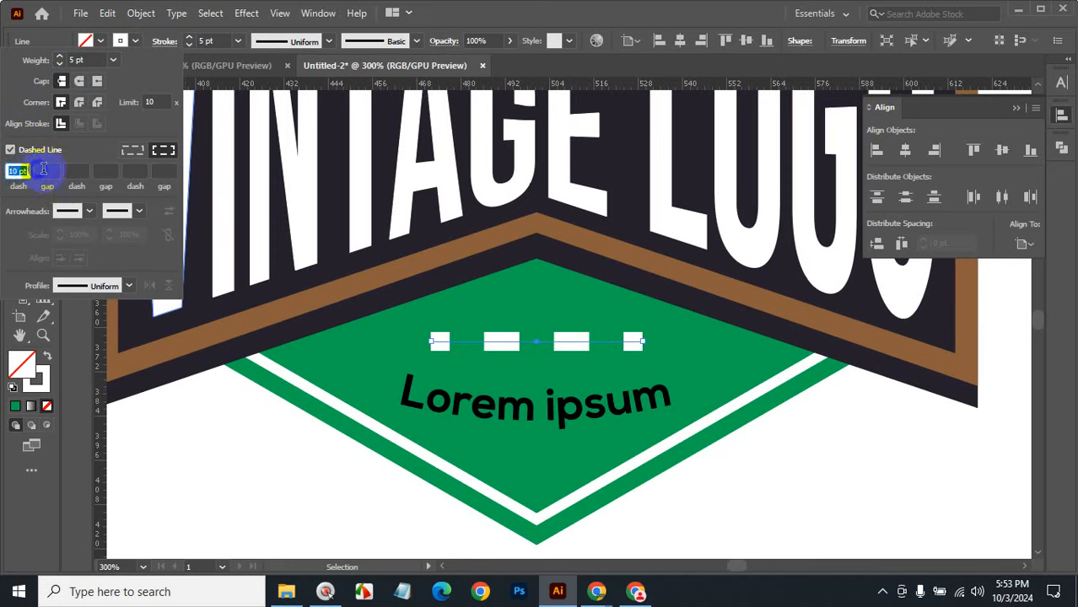
click(47, 171)
key(Up)
key(Up)
key(Up)
key(Up)
key(Up)
key(Up)
key(Up)
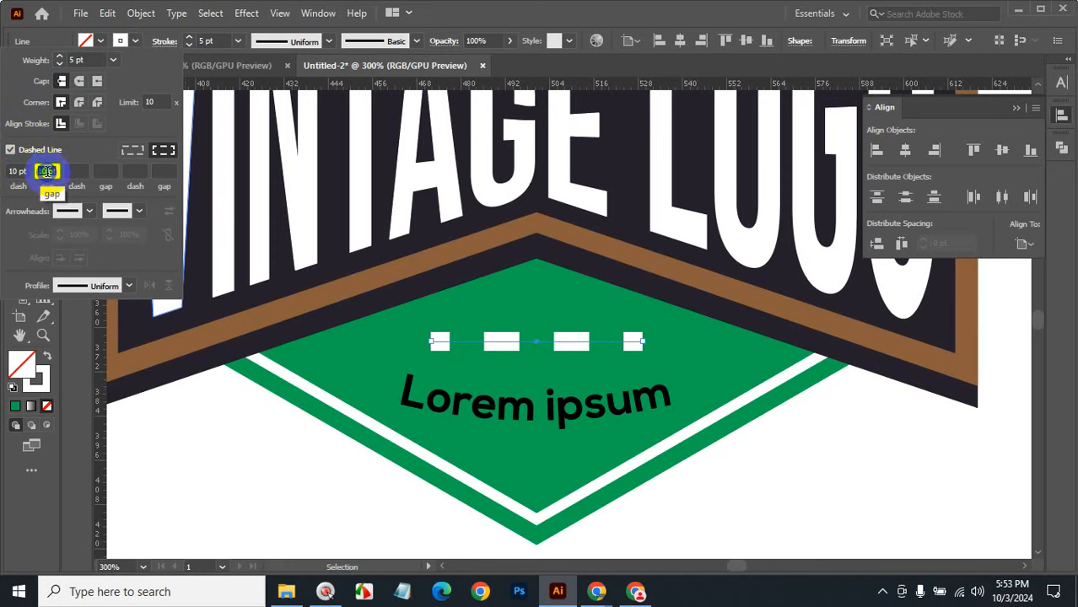
Step: Give the dashed line round caps and try out different gap lengths between the dashes
click(79, 82)
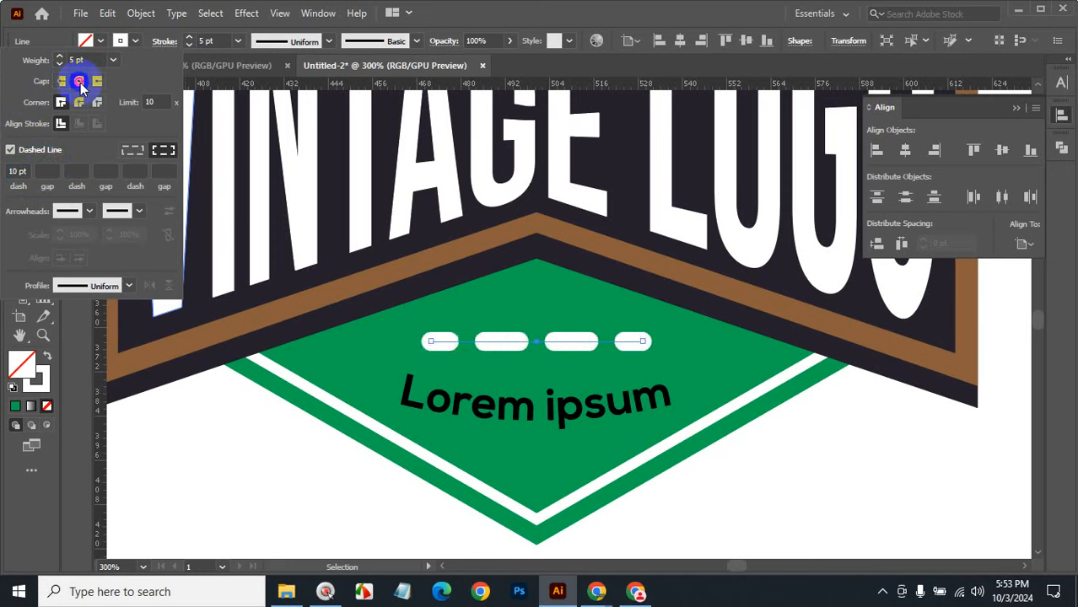
click(44, 171)
scroll(44, 170, up, 1)
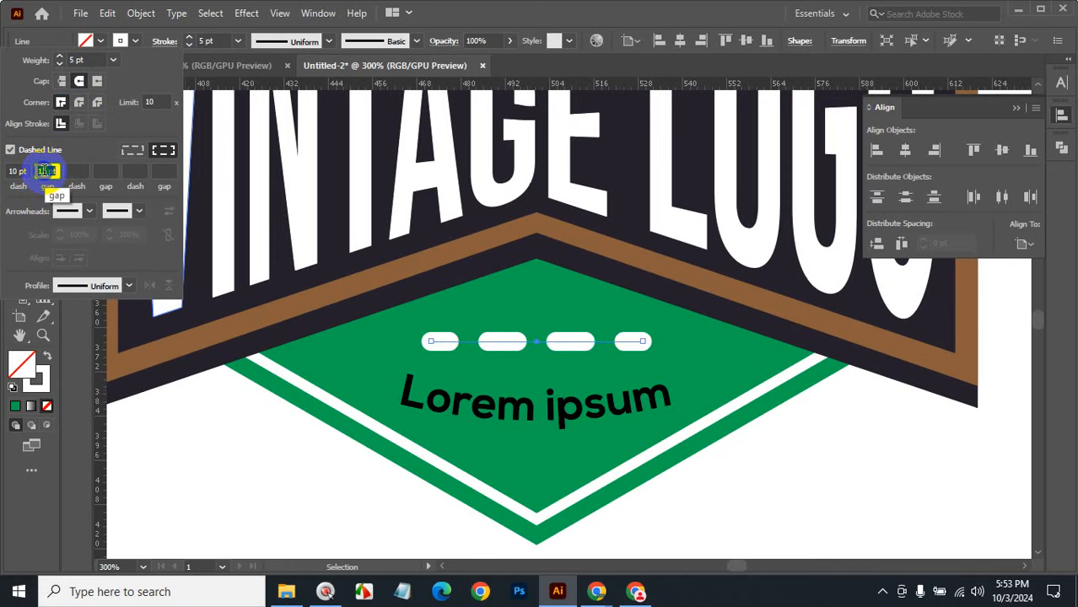
scroll(44, 171, up, 2)
scroll(43, 171, up, 1)
scroll(44, 171, down, 6)
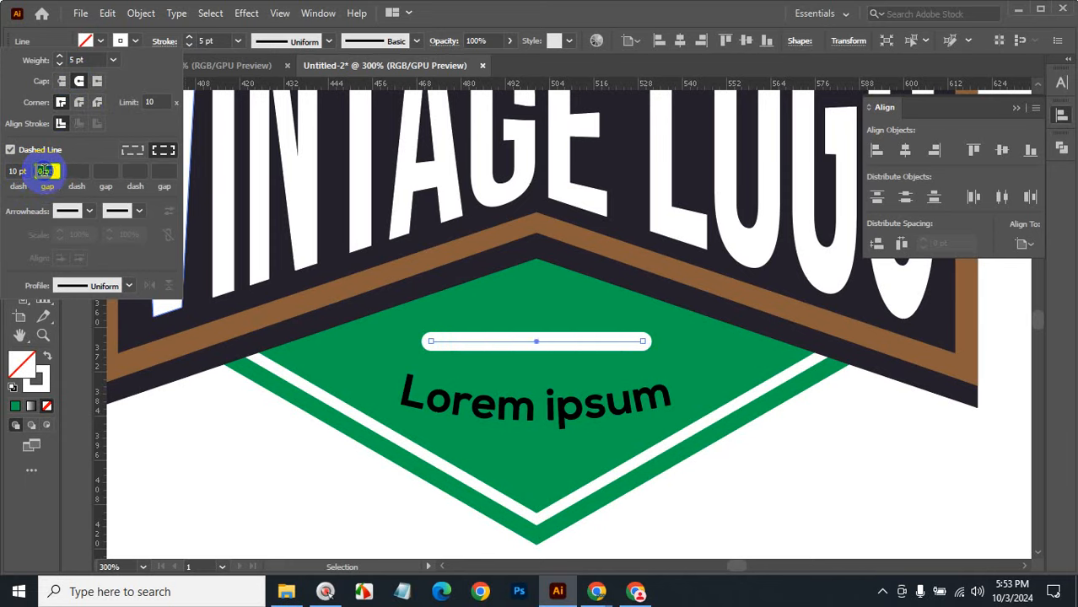
scroll(44, 171, up, 10)
scroll(44, 171, up, 2)
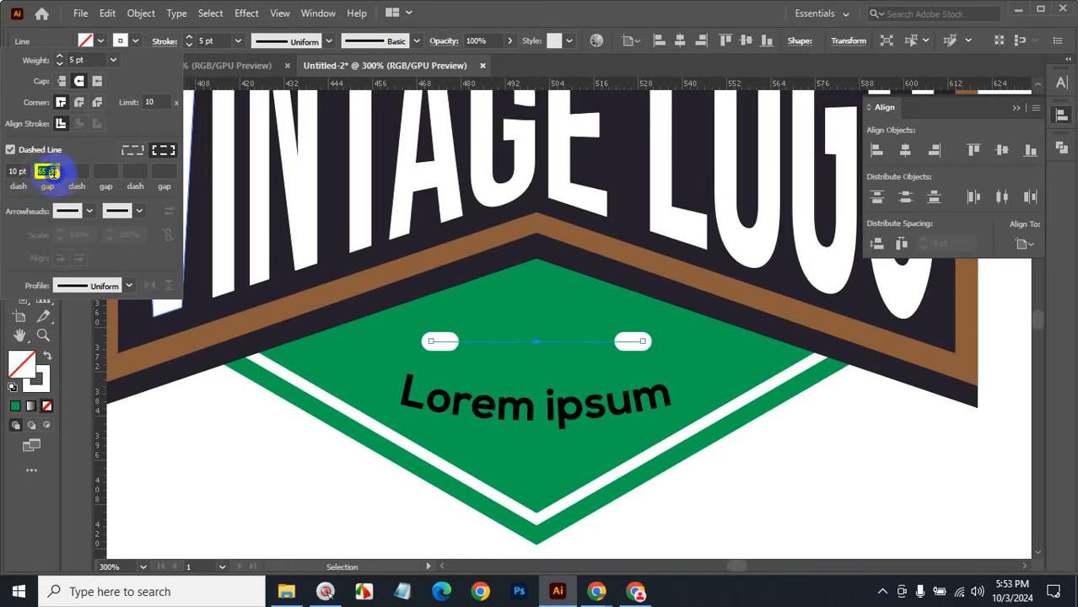
Step: Clear the gap value and set the dash length to 0 pt so the line forms round dots
drag(60, 171, 24, 170)
key(BackSpace)
click(24, 170)
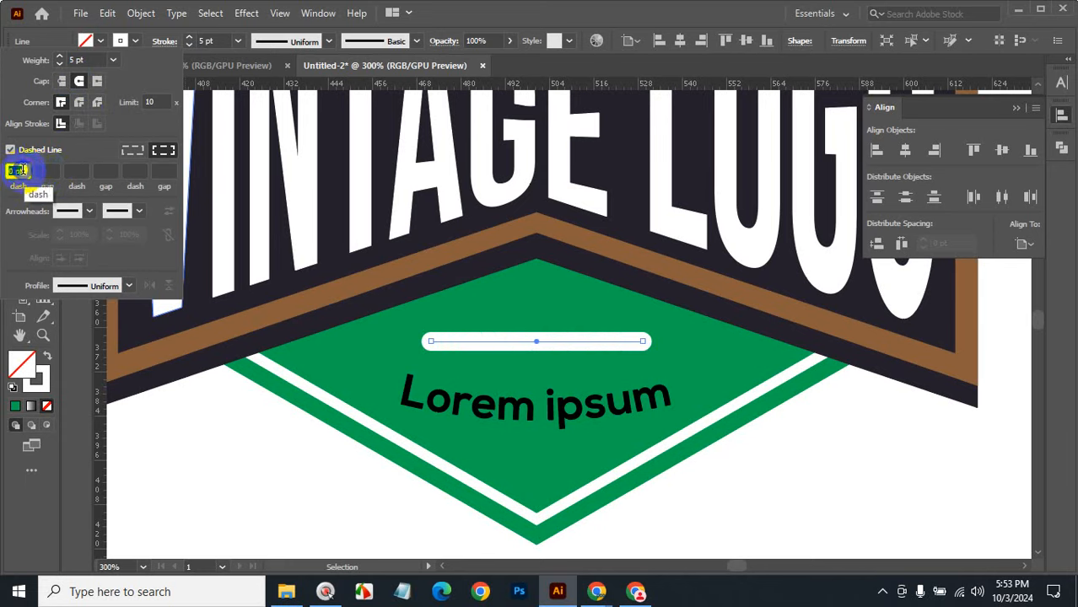
text(0)
Step: Set the gap between the round dots to 15 pt and close the stroke options
click(48, 172)
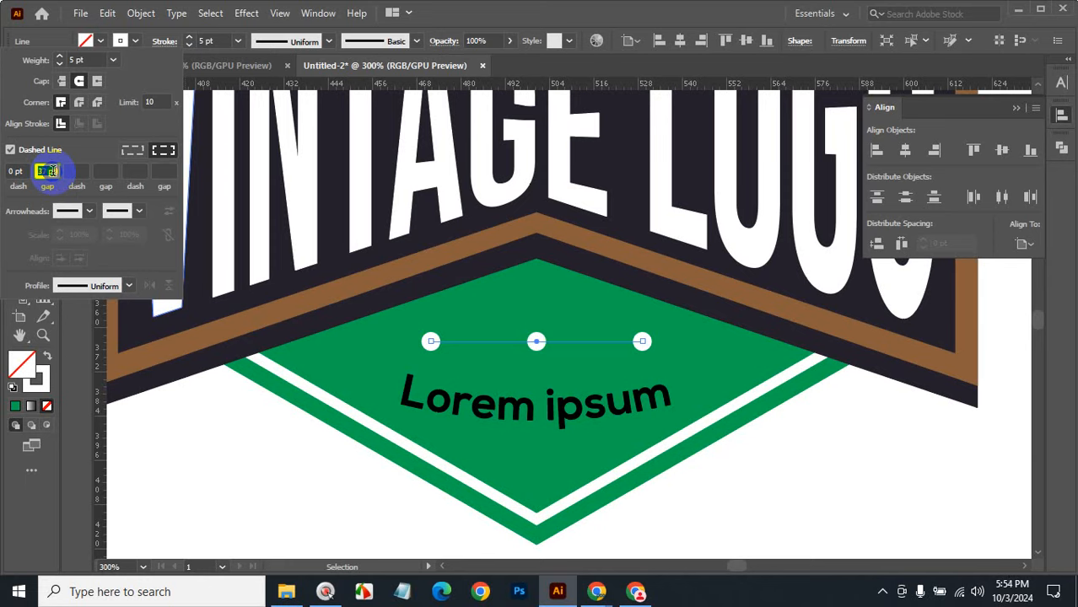
key(Down)
key(Down)
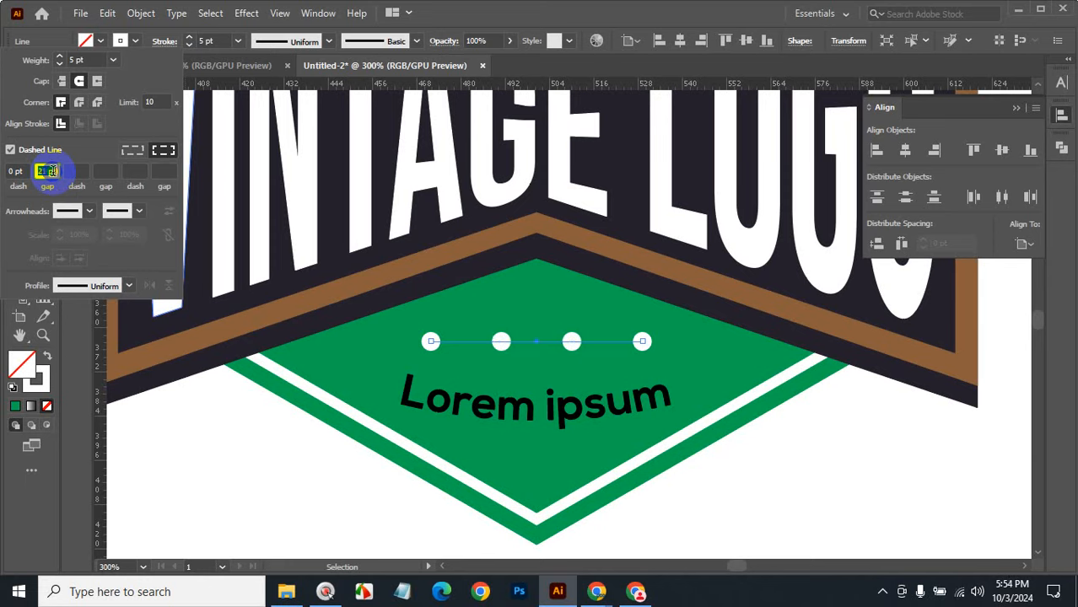
key(Down)
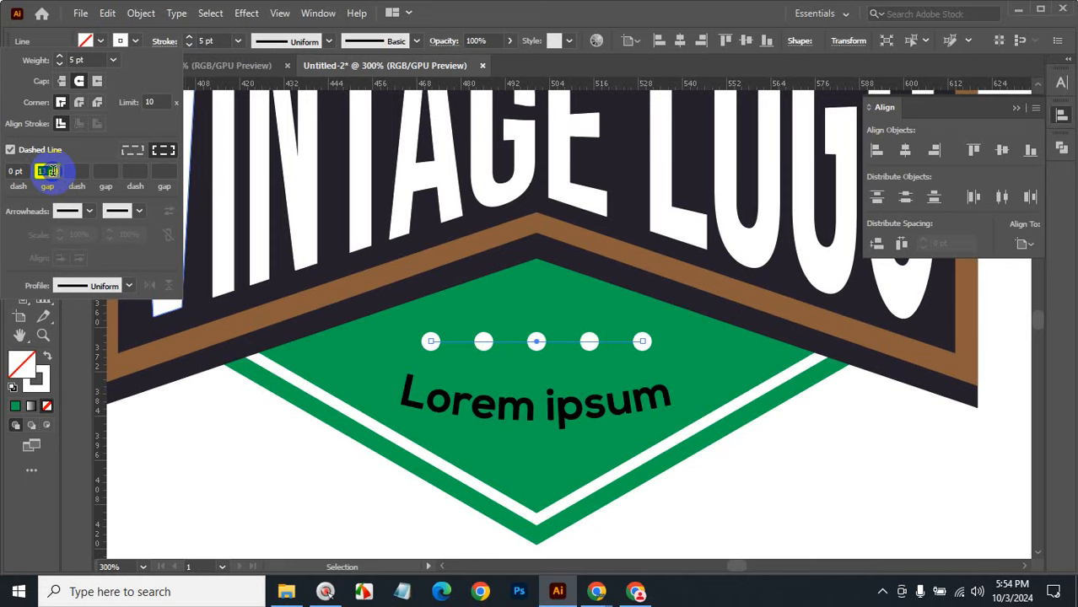
key(BackSpace)
click(91, 60)
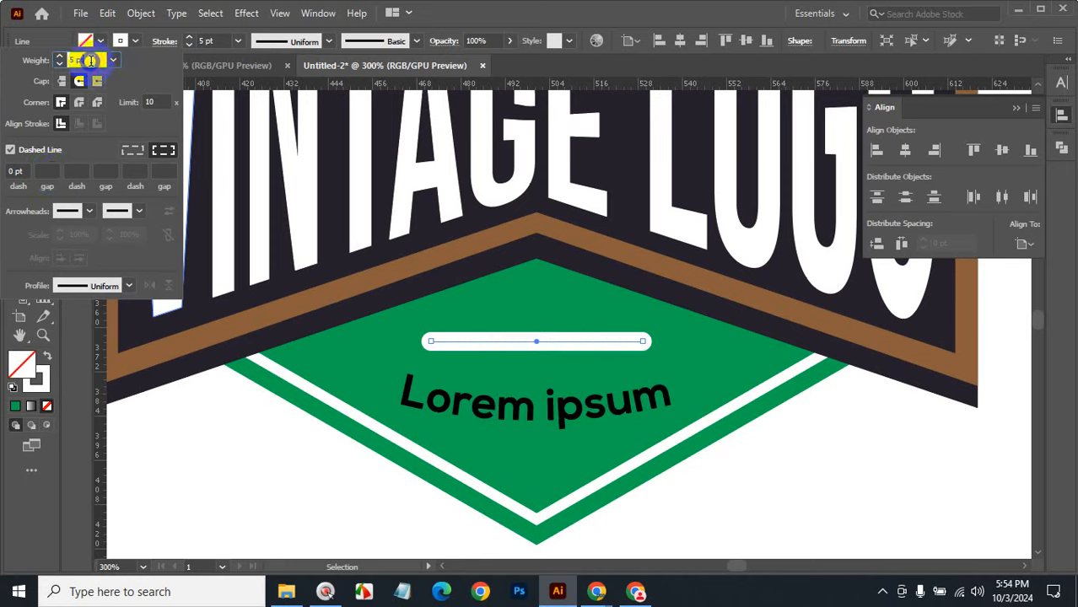
click(48, 171)
text(15)
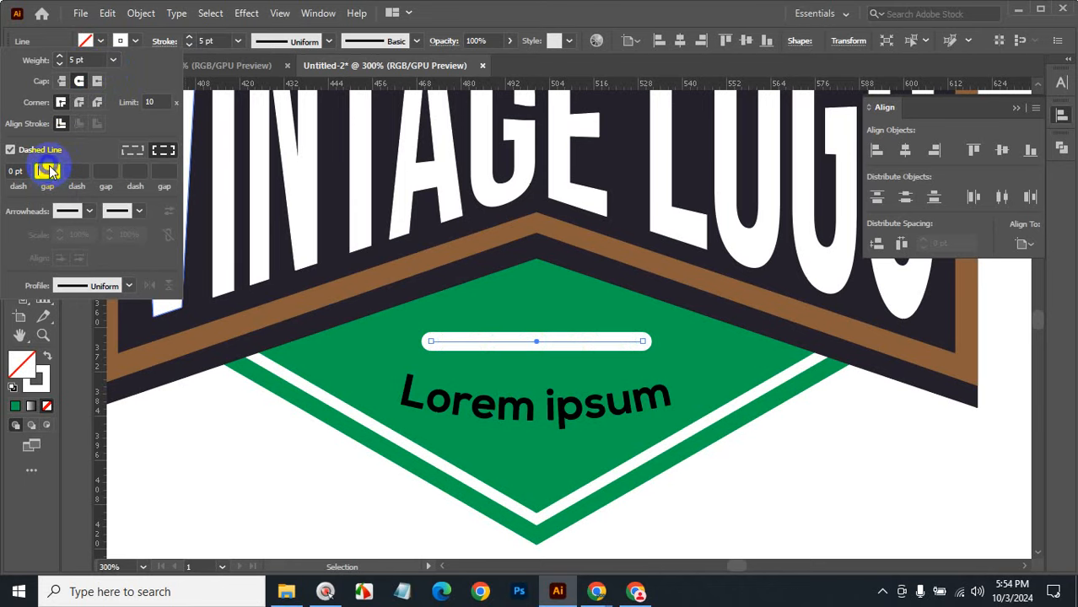
key(Return)
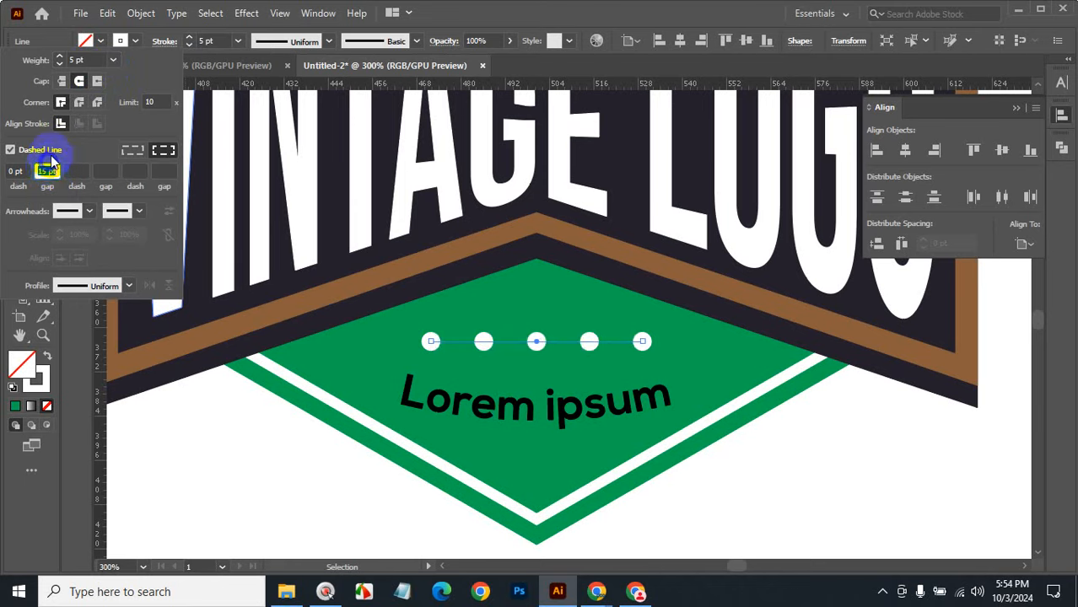
key(Return)
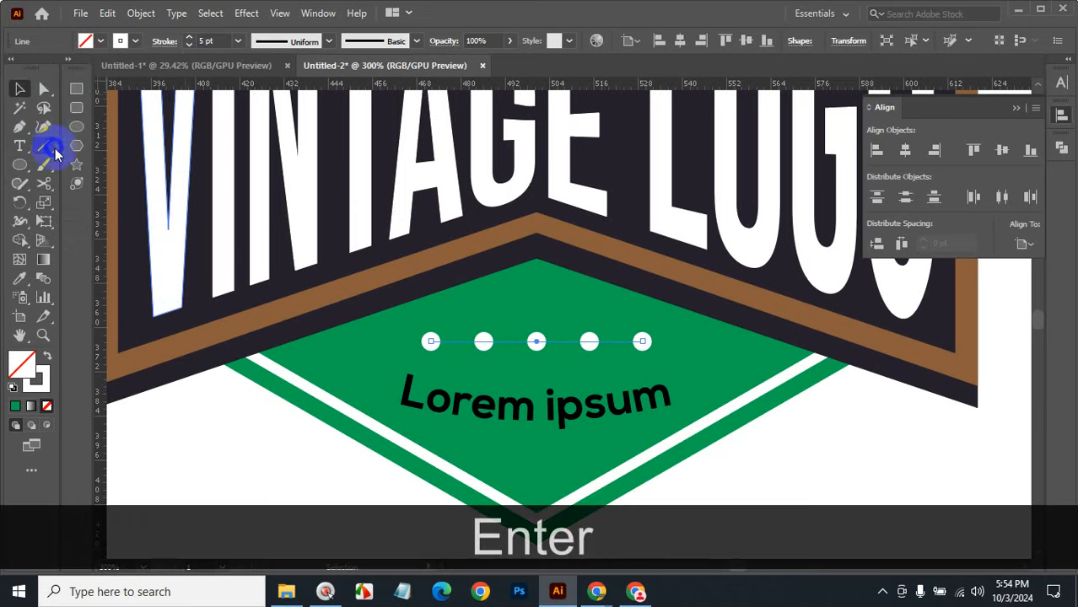
Step: Increase the dotted line's stroke weight to 7 pt and deselect it
click(211, 41)
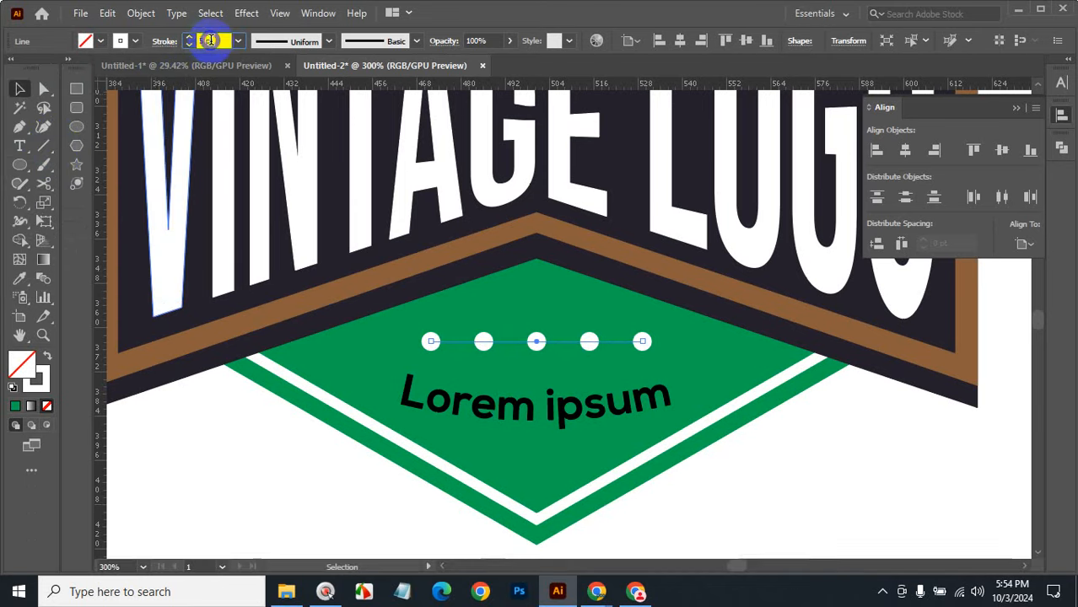
scroll(211, 40, up, 2)
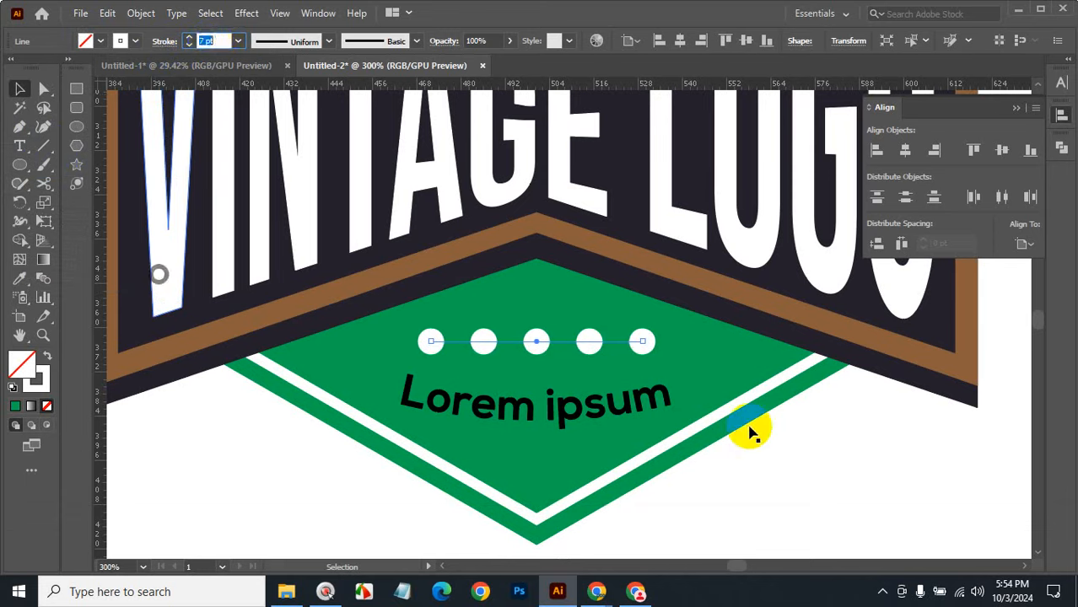
click(839, 451)
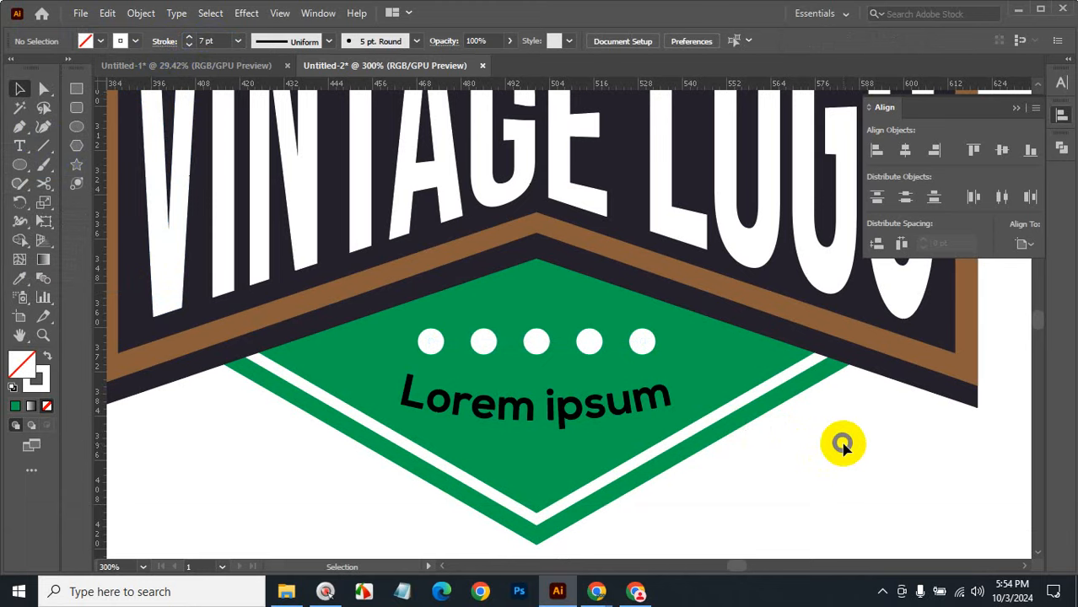
Step: Apply a horizontal Arc warp effect to the dotted line with a bend of -31%
click(534, 342)
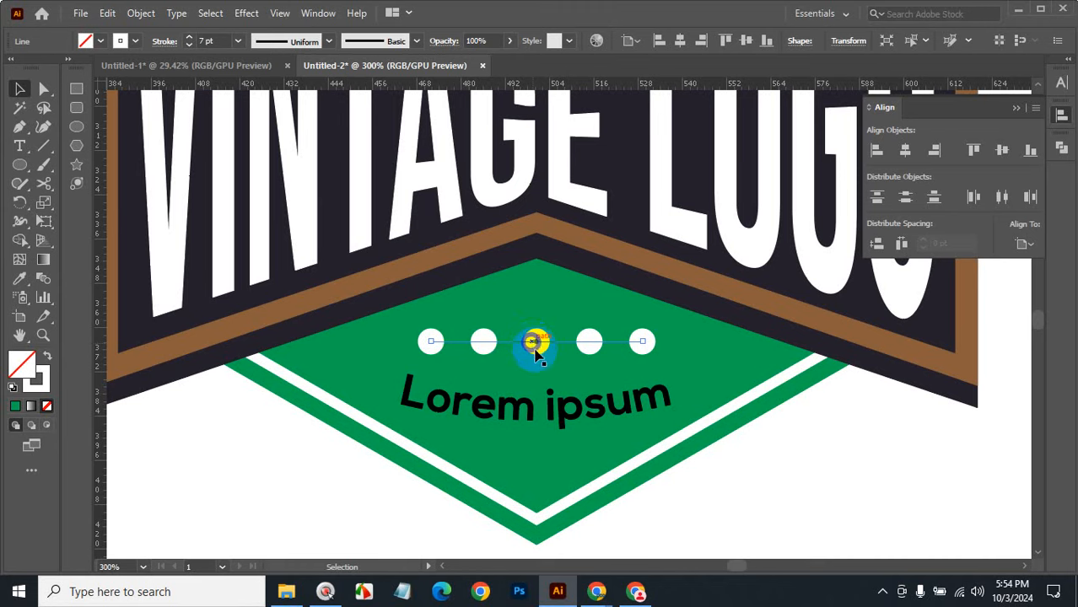
click(246, 13)
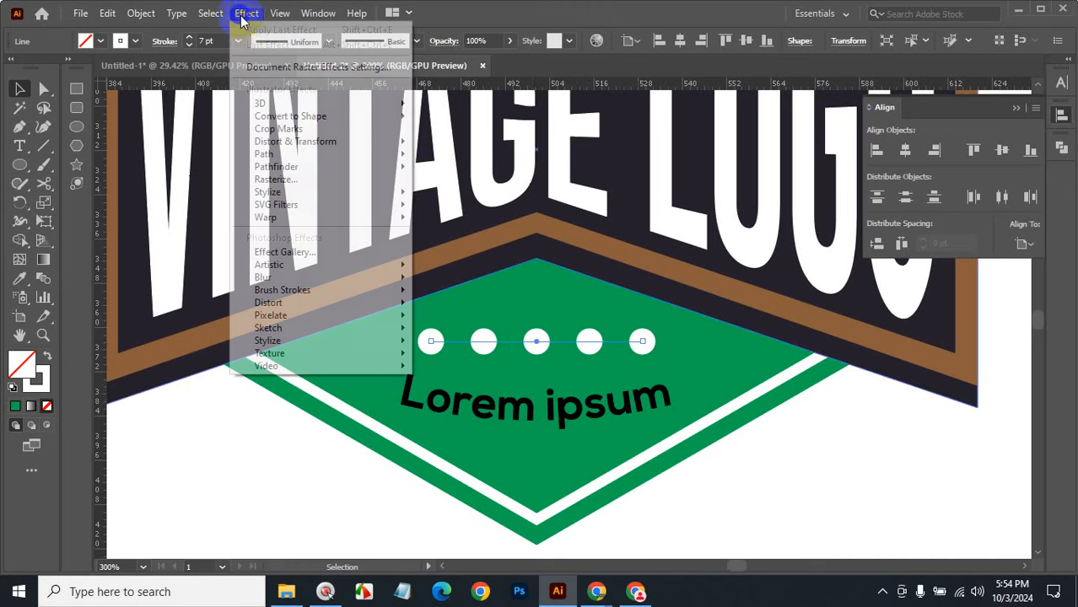
mouse_move(372, 217)
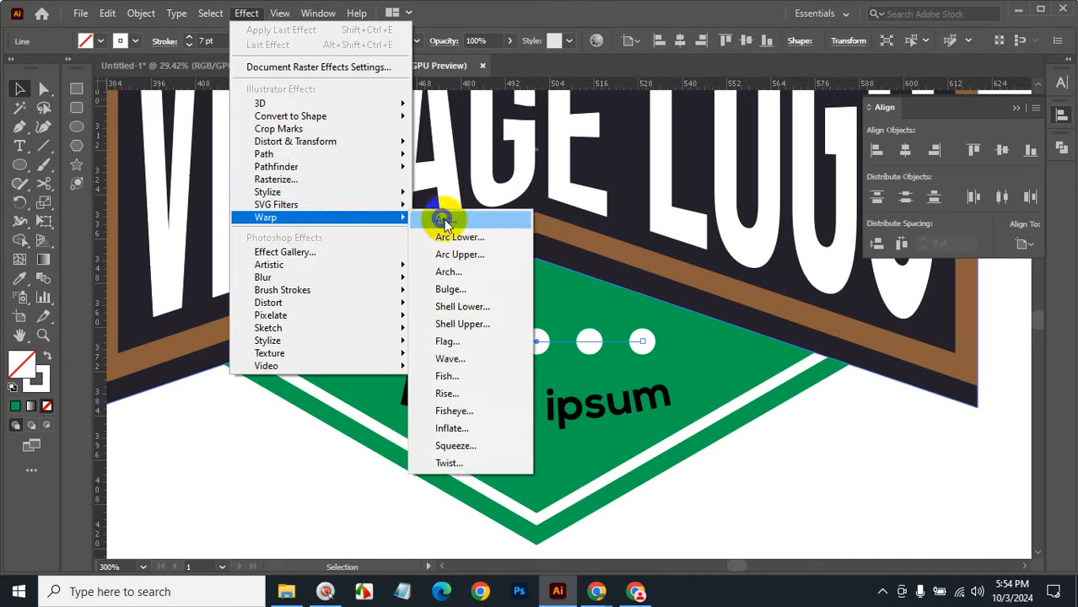
click(445, 219)
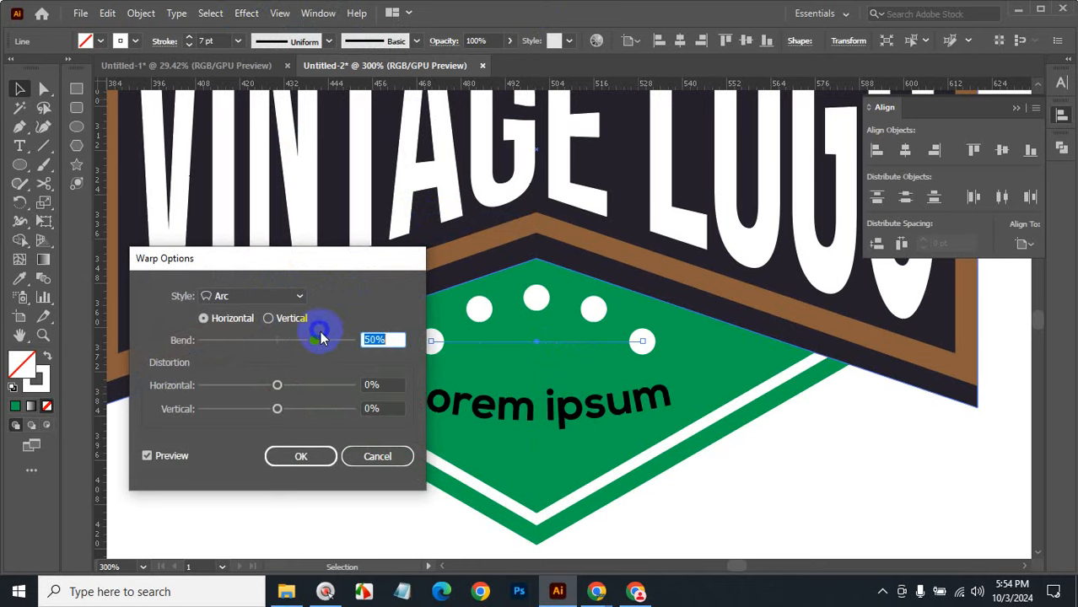
click(376, 338)
scroll(379, 338, down, 20)
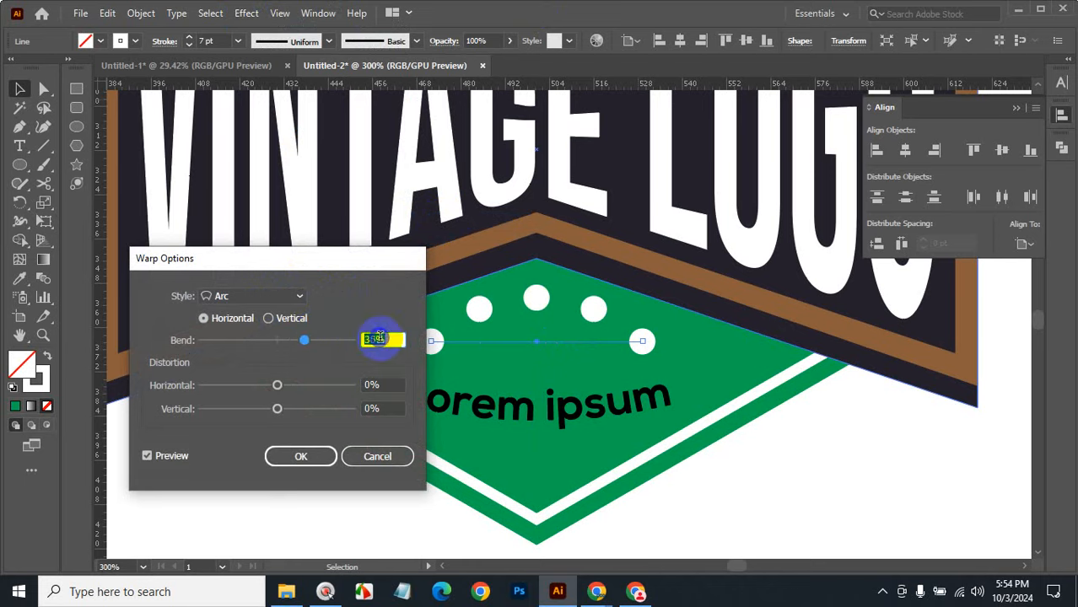
scroll(379, 338, down, 20)
scroll(379, 338, down, 5)
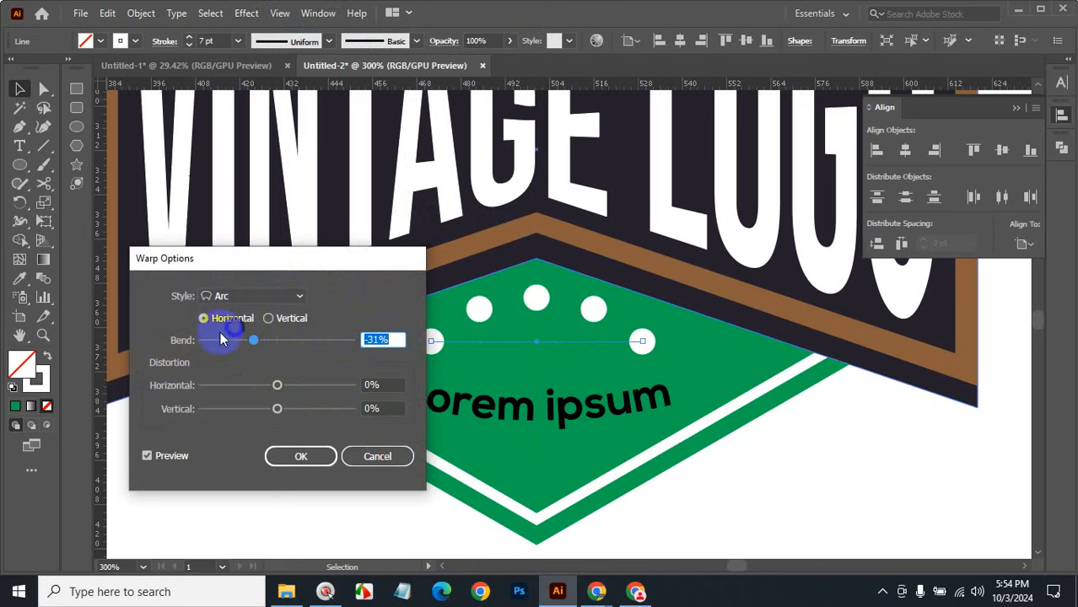
Step: Refresh the warp preview, soften the dotted line's downward arc to slightly less than 17% bend, and apply the effect
click(146, 456)
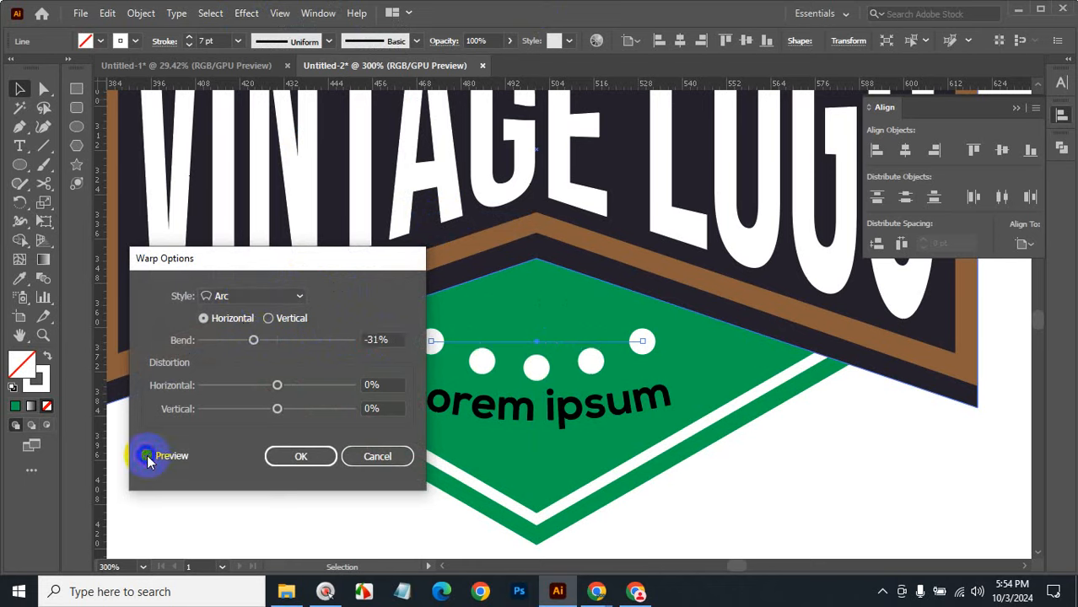
scroll(386, 339, up, 3)
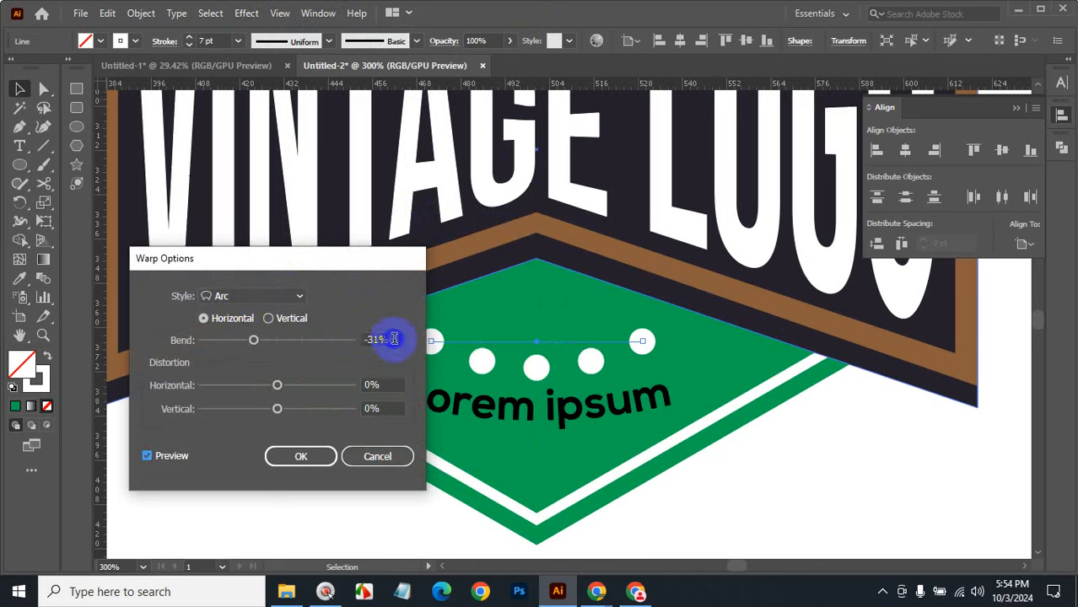
scroll(393, 339, up, 12)
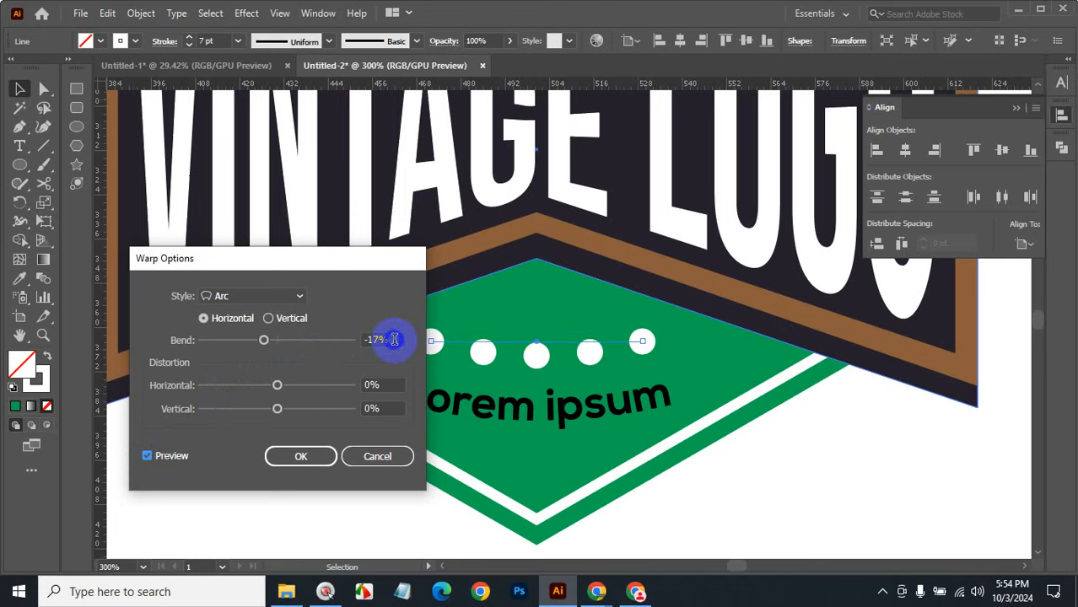
scroll(393, 339, up, 1)
click(297, 454)
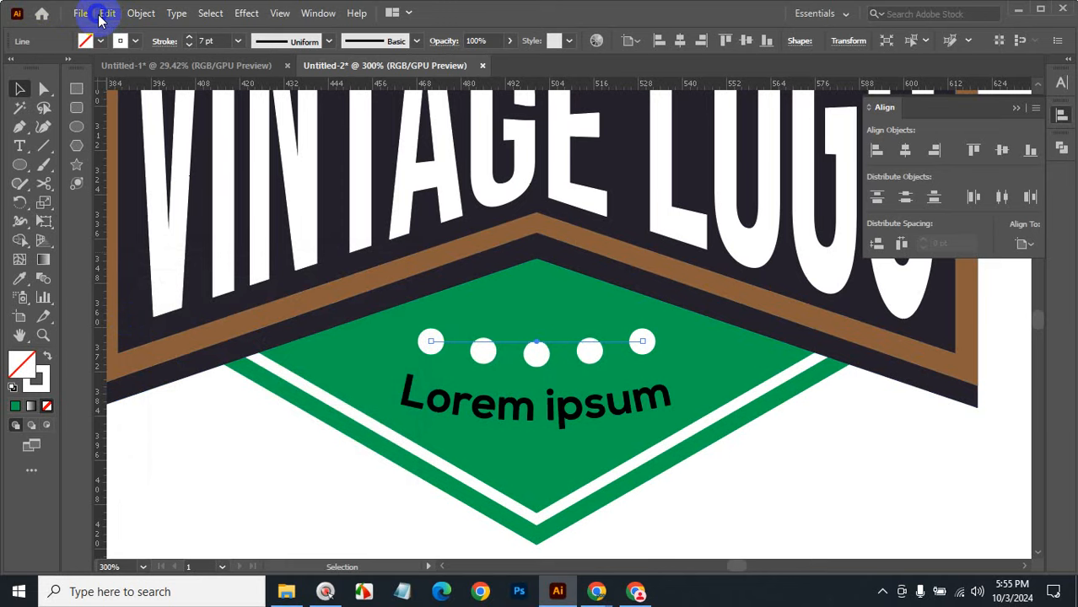
Step: Expand the warped dotted line's appearance and convert its fill and stroke into separate shapes, leaving it deselected
click(140, 12)
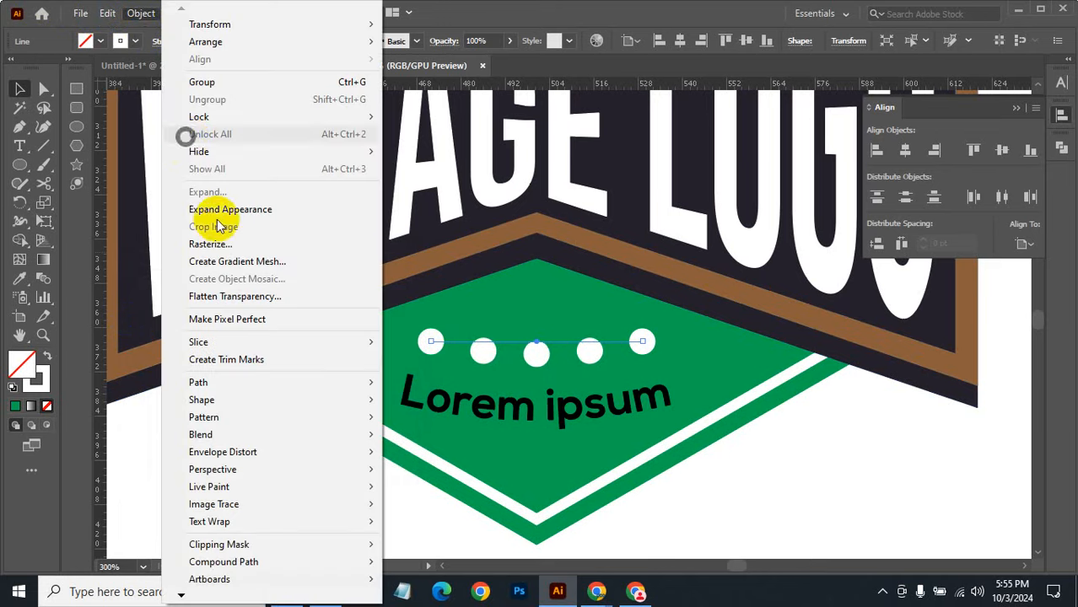
click(235, 213)
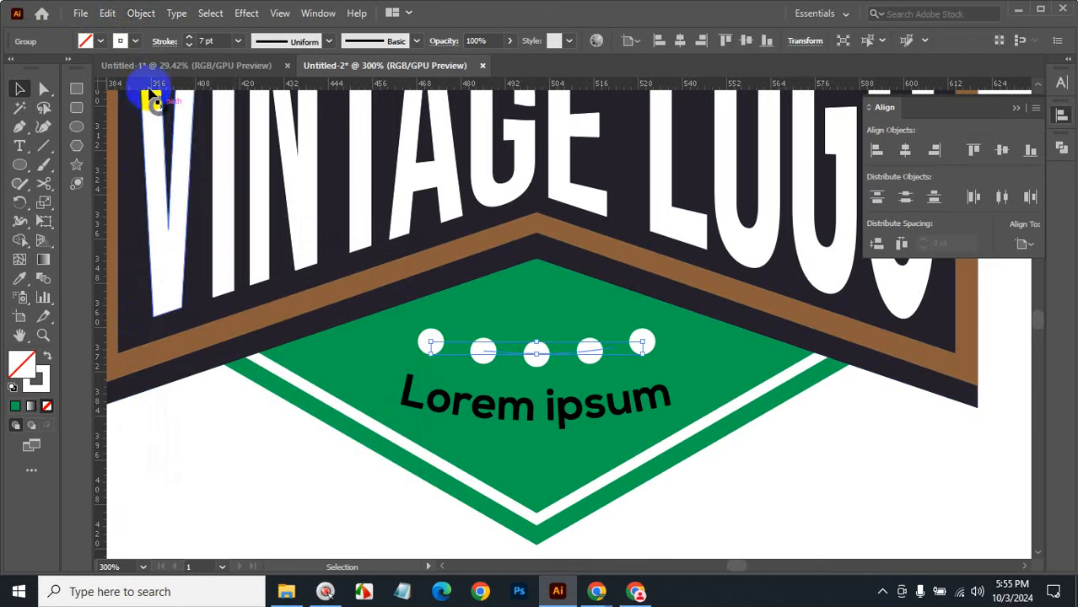
click(135, 14)
click(204, 192)
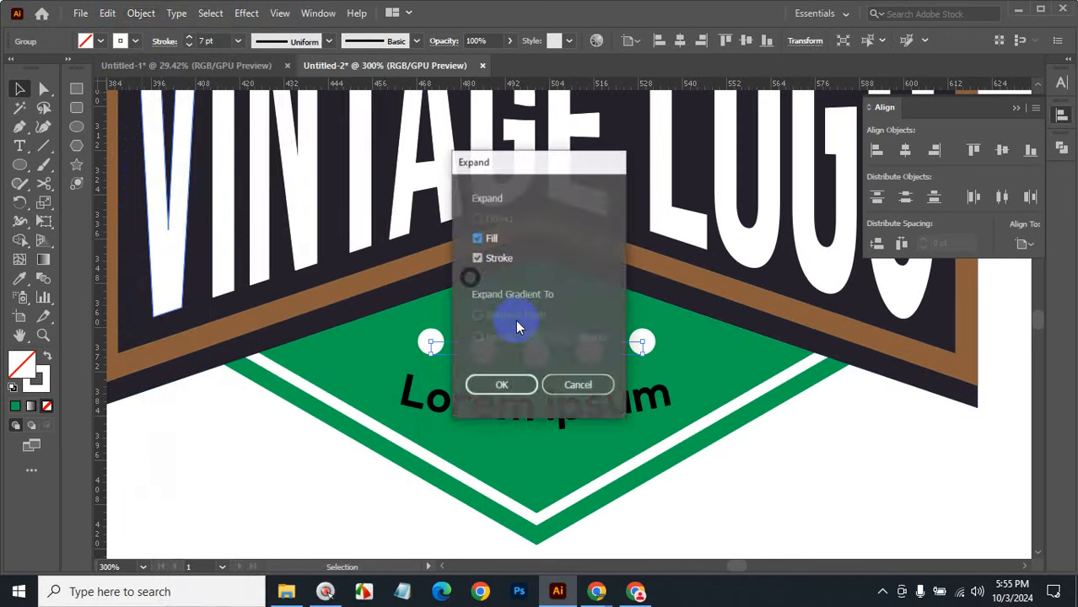
click(500, 386)
click(810, 480)
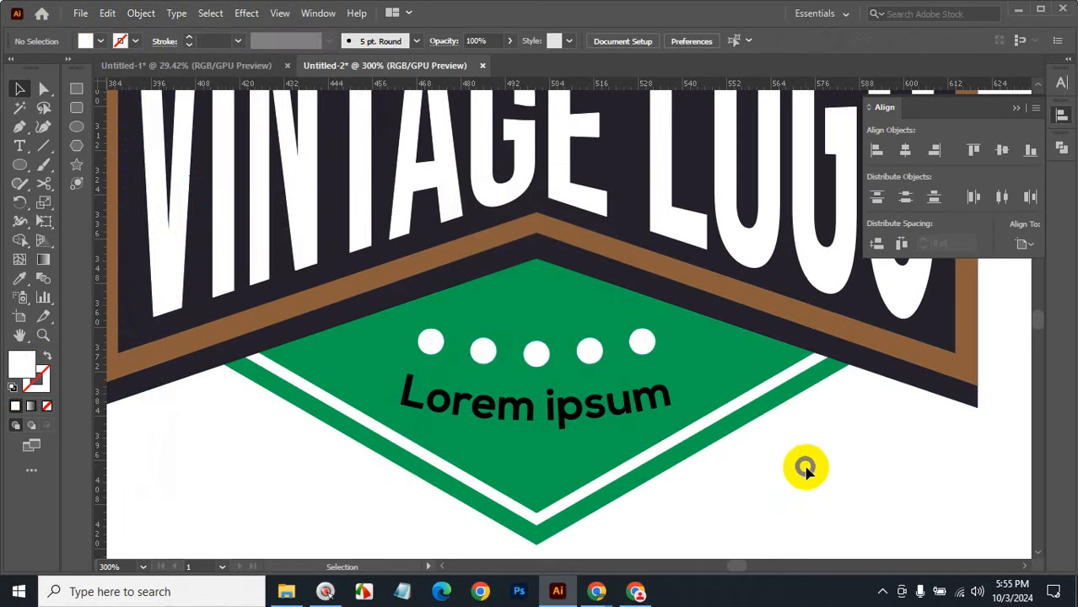
Step: Review the whole vintage badge and compare it with the reference logo sheet above it
ctrl+alt+click(662, 361)
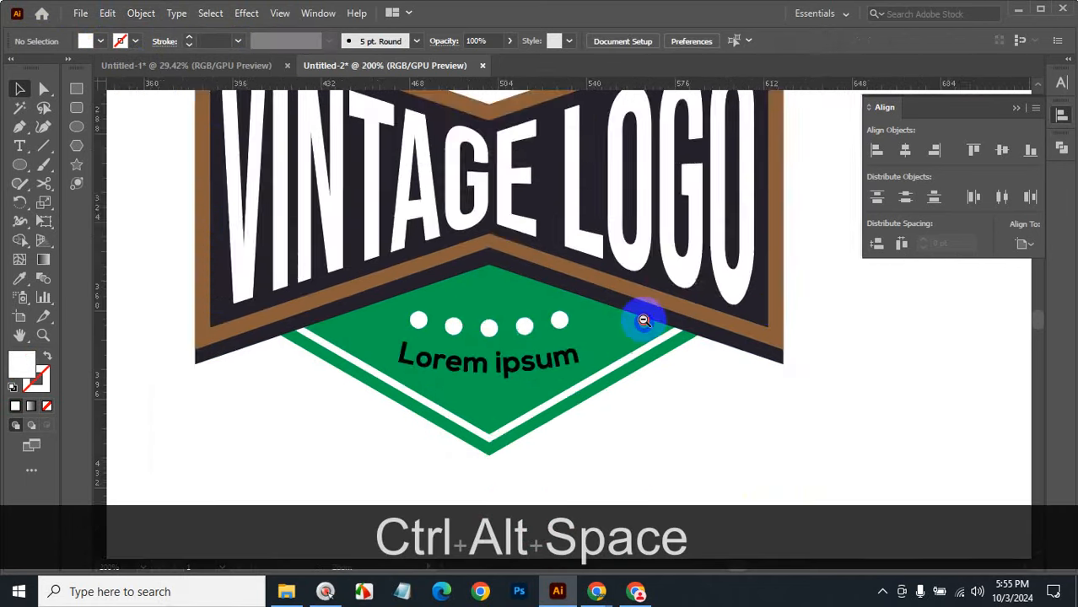
ctrl+alt+click(642, 313)
ctrl+alt+click(568, 255)
ctrl+alt+click(588, 268)
ctrl+click(561, 354)
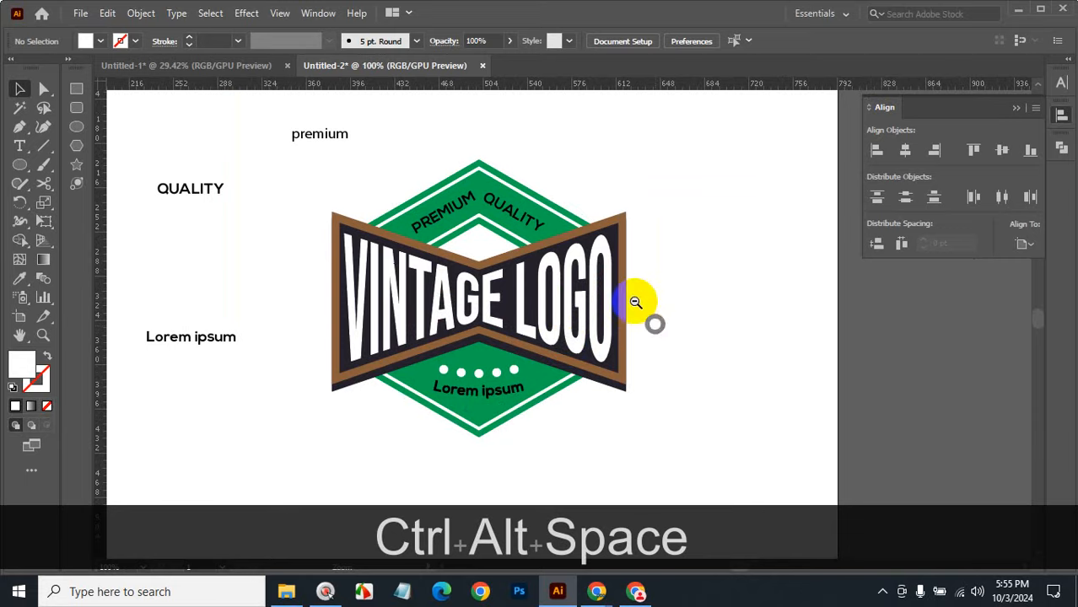
ctrl+alt+click(634, 302)
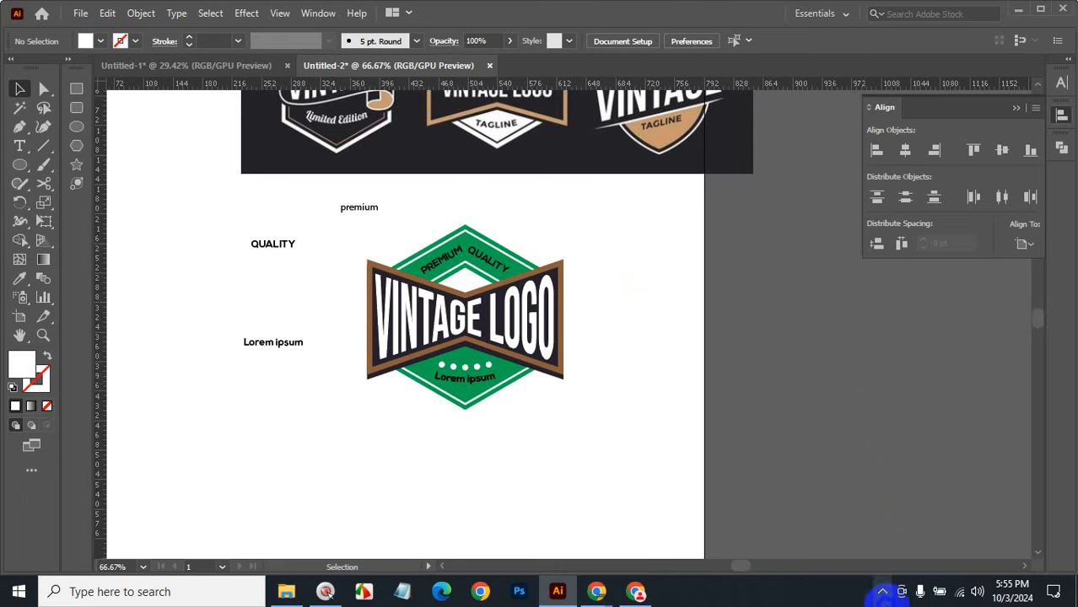
click(881, 591)
click(835, 530)
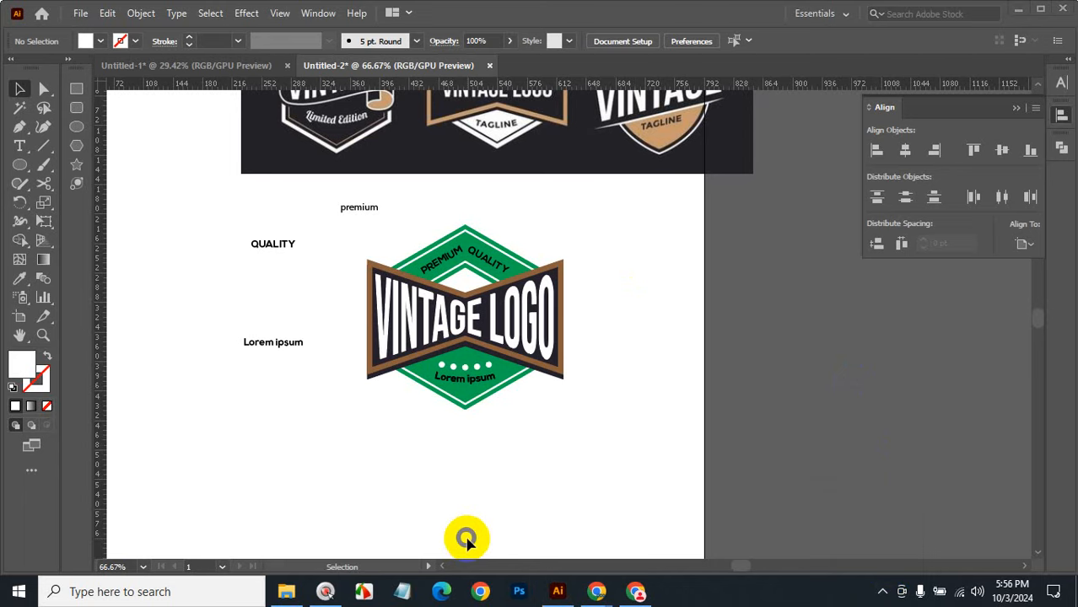
key(ctrl+alt+space)
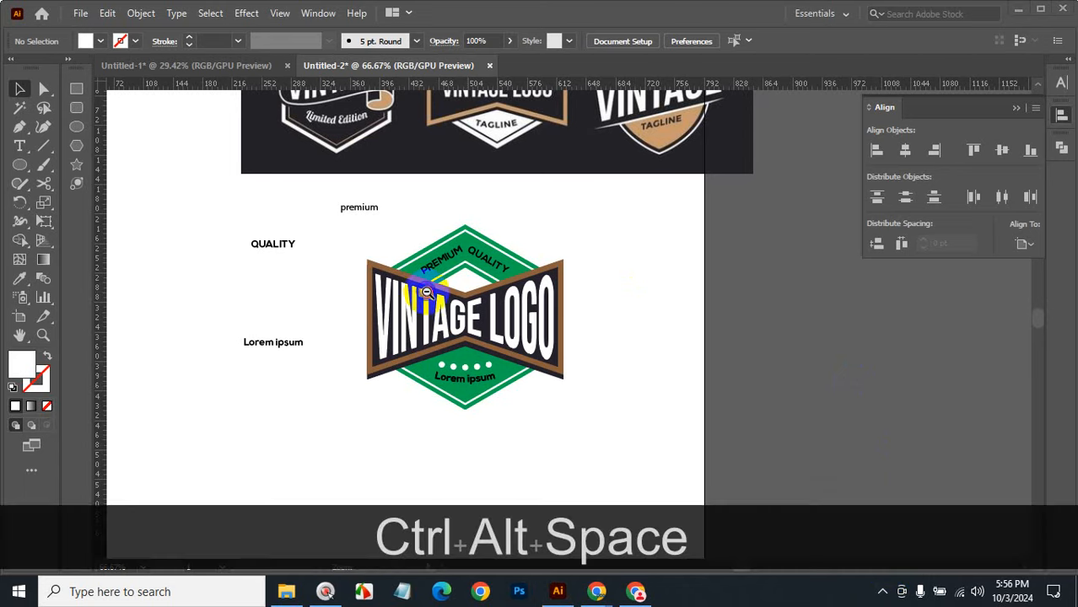
ctrl+alt+click(495, 262)
ctrl+alt+click(504, 270)
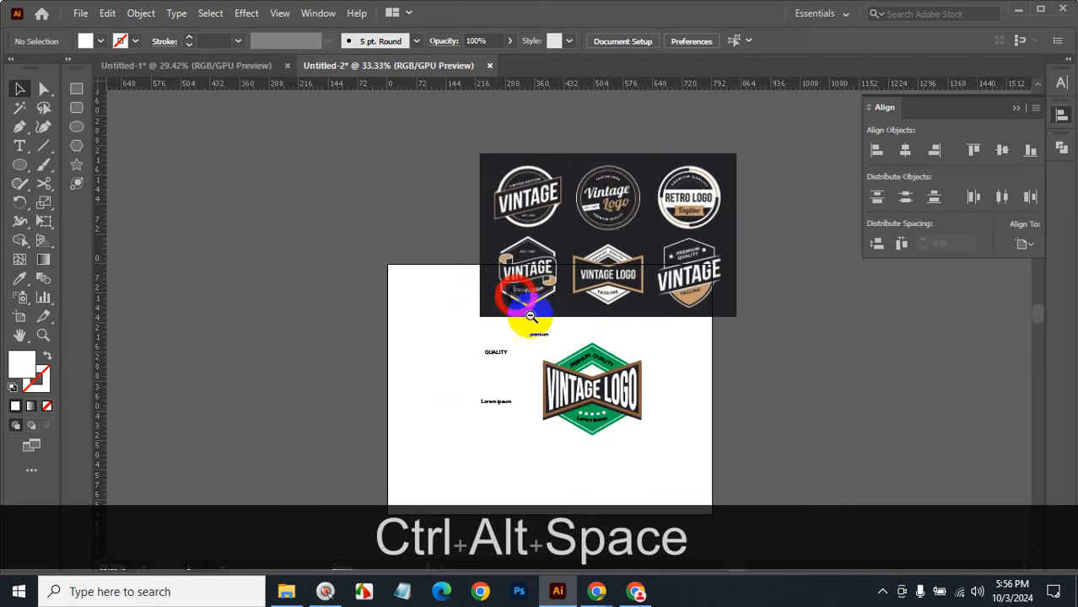
ctrl+click(556, 349)
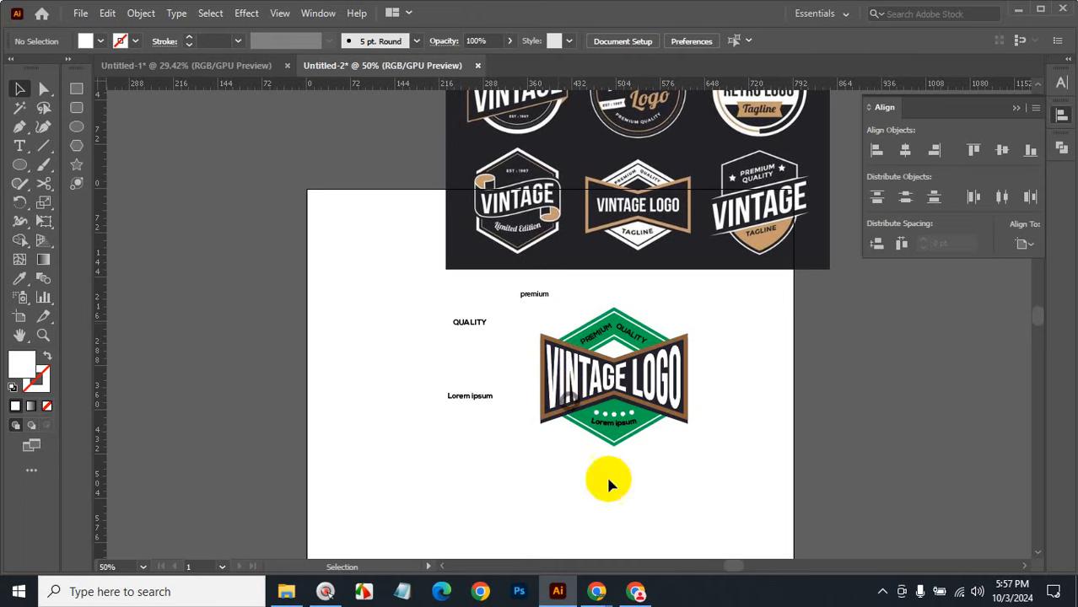
click(885, 590)
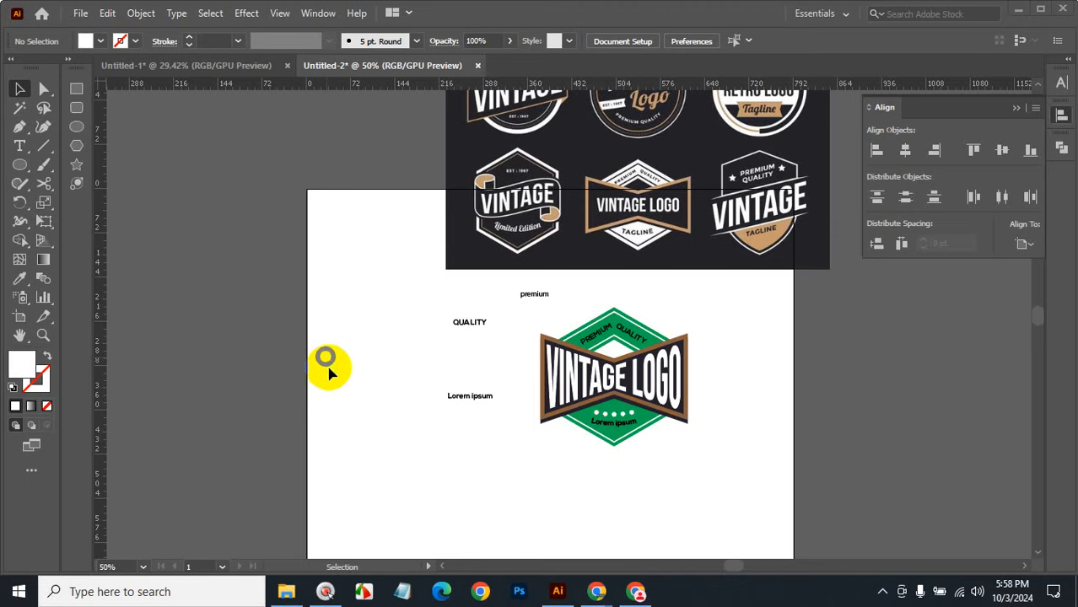
Step: Move the six-logo reference image straight up so that it overlaps less of the artboard
key(ctrl+alt+space)
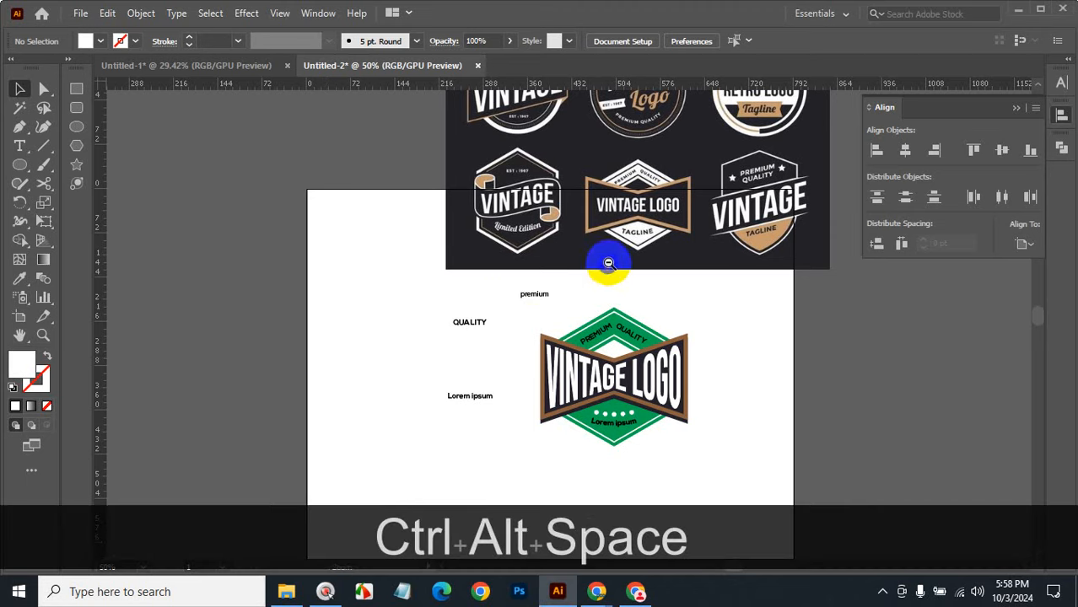
click(601, 212)
ctrl+click(594, 249)
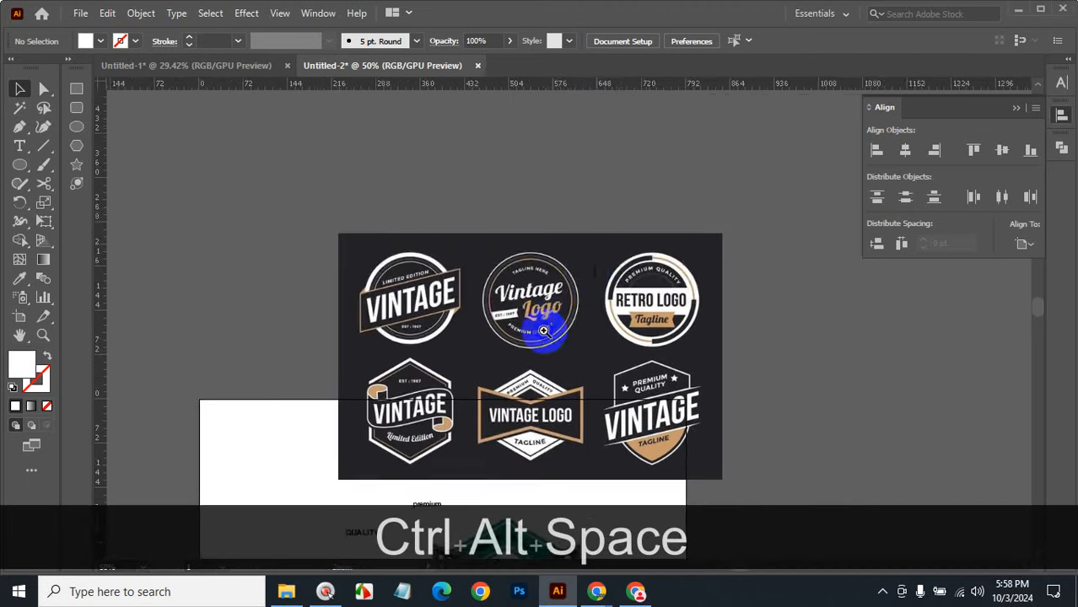
ctrl+click(546, 333)
drag(604, 317, 601, 247)
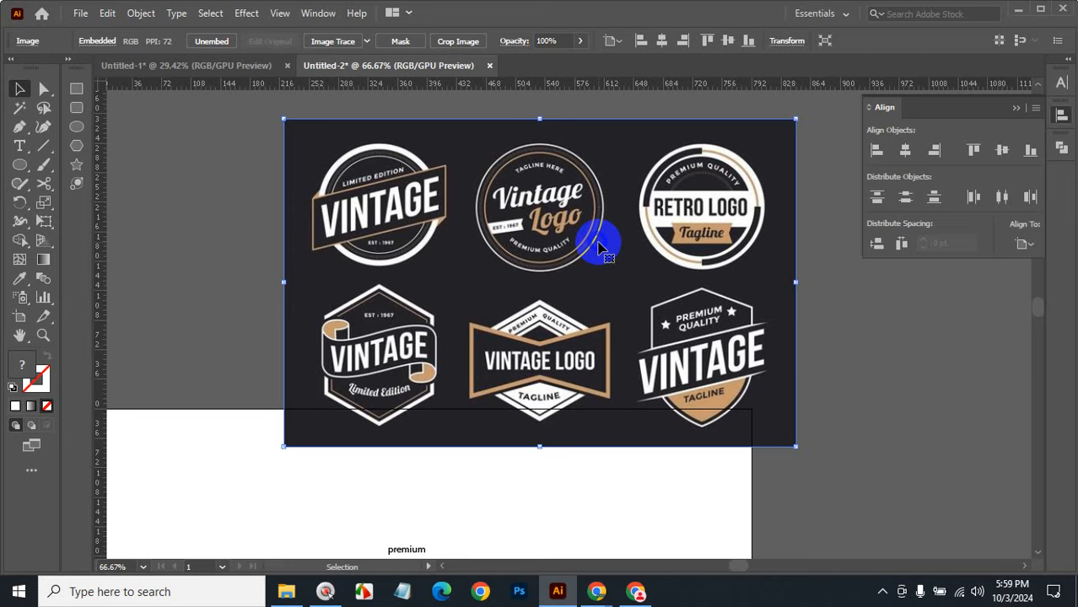
Step: Switch to Chrome and save the Vecteezy vintage logo image to the Desktop as vintage-logo-collcetion-free-vector.jpg
click(597, 592)
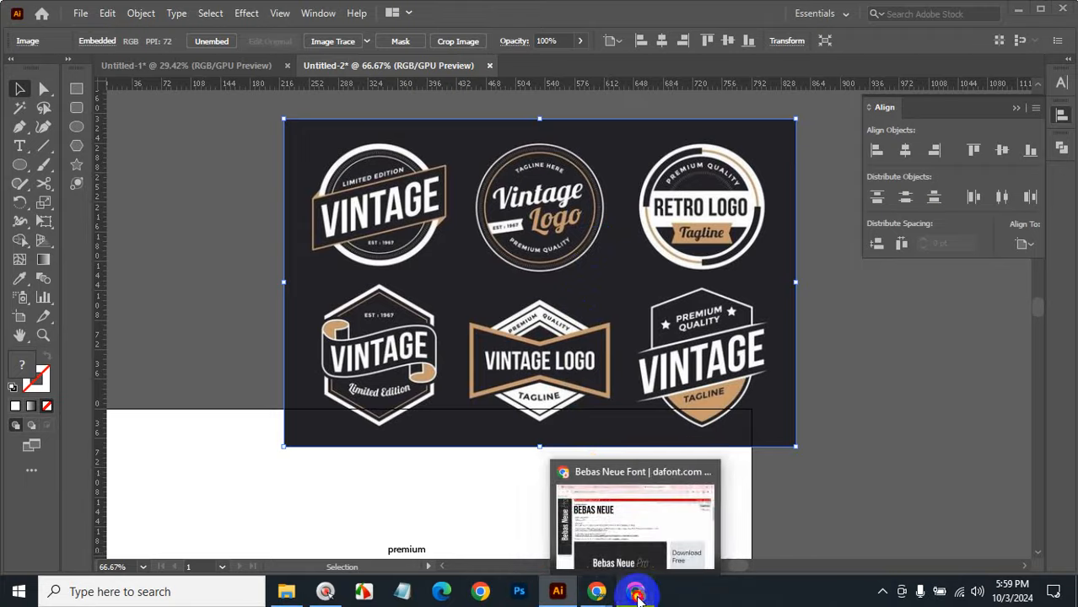
click(635, 592)
click(282, 13)
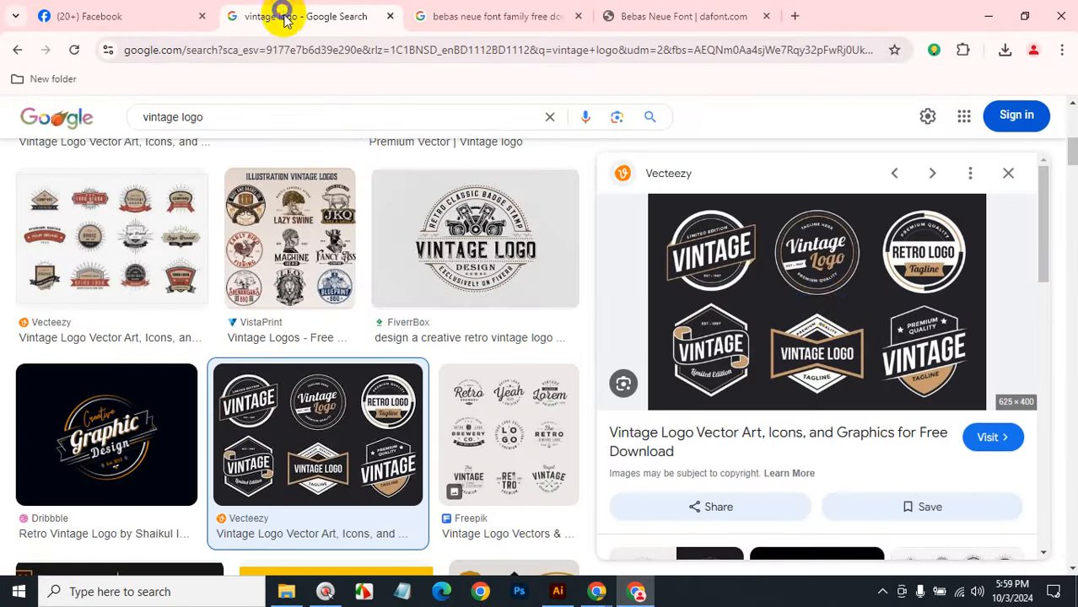
right_click(817, 298)
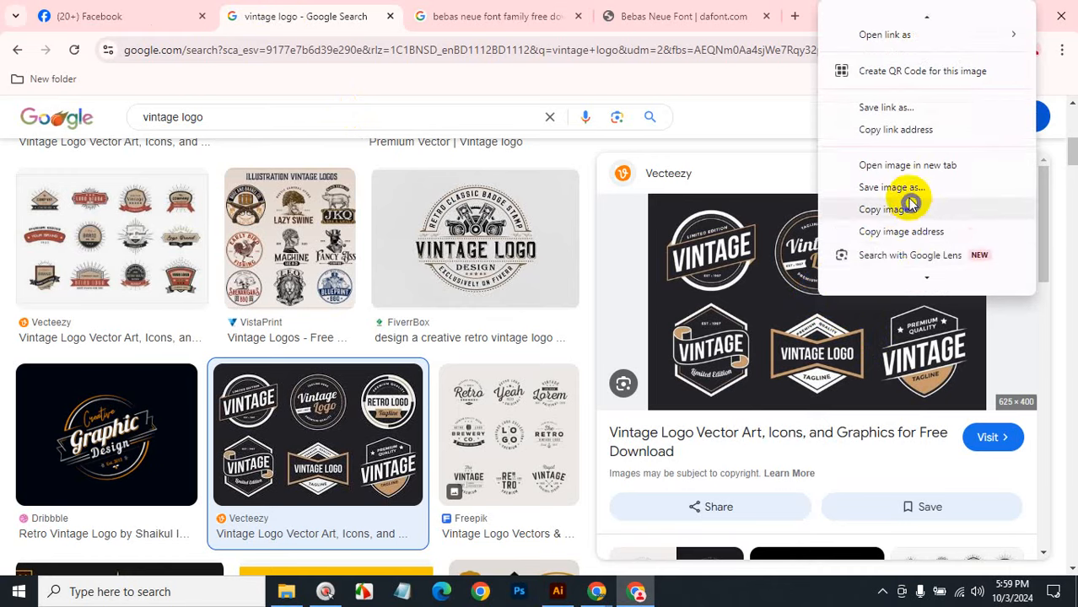
click(905, 189)
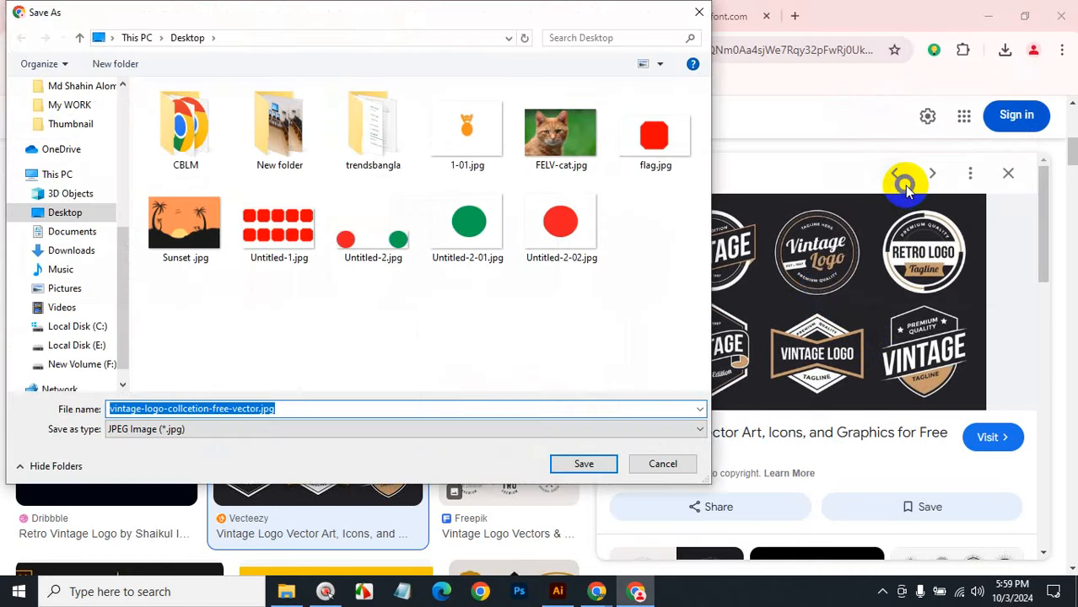
click(563, 465)
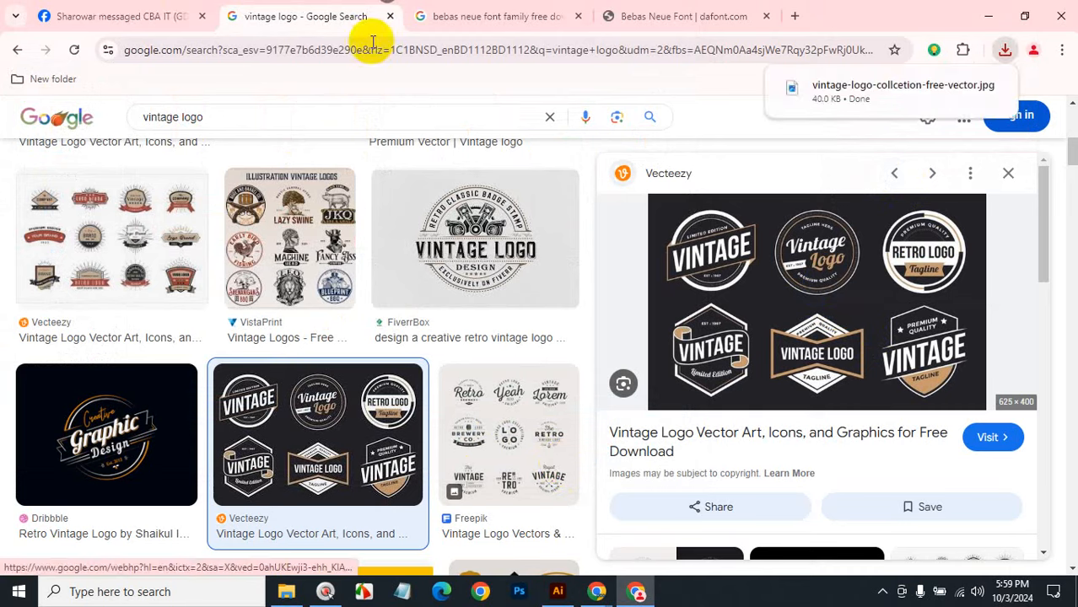
Step: Bring up Facebook with the class group chat and check the ongoing Google Meet presentation
click(74, 16)
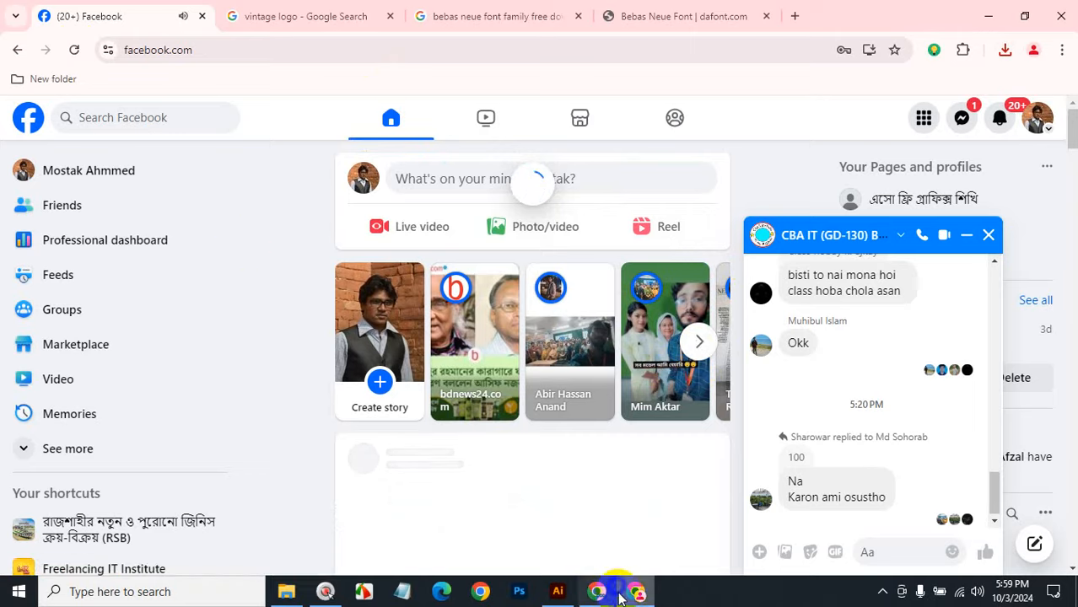
mouse_move(594, 593)
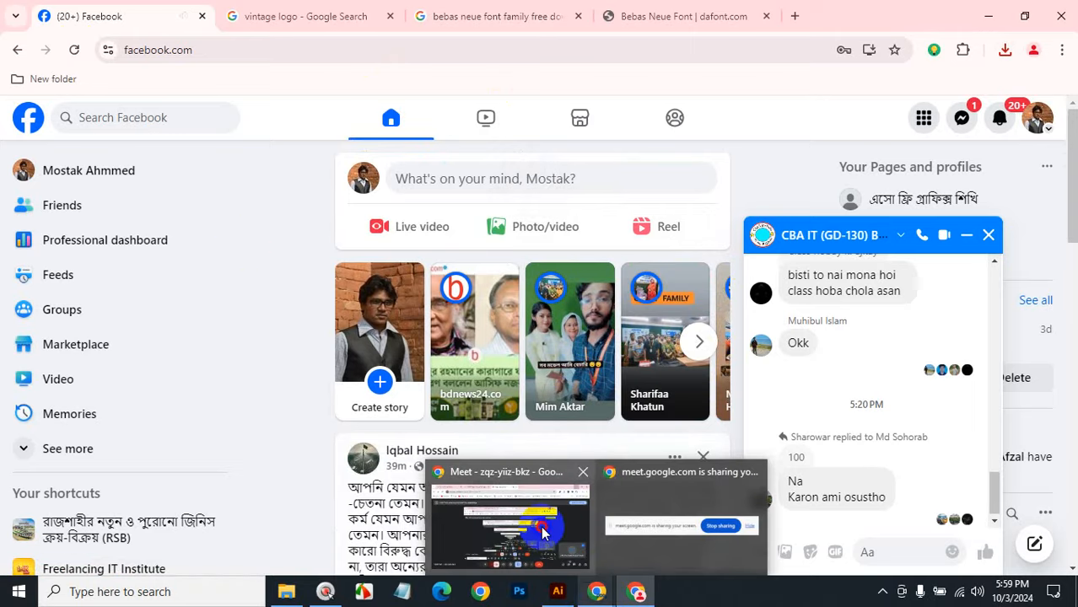
click(542, 540)
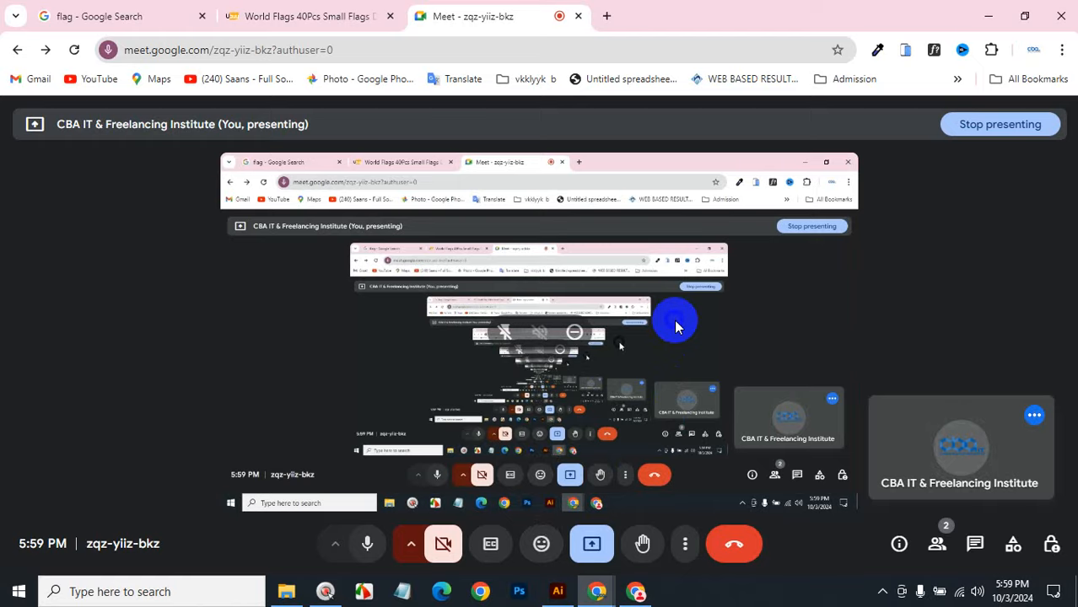
click(993, 17)
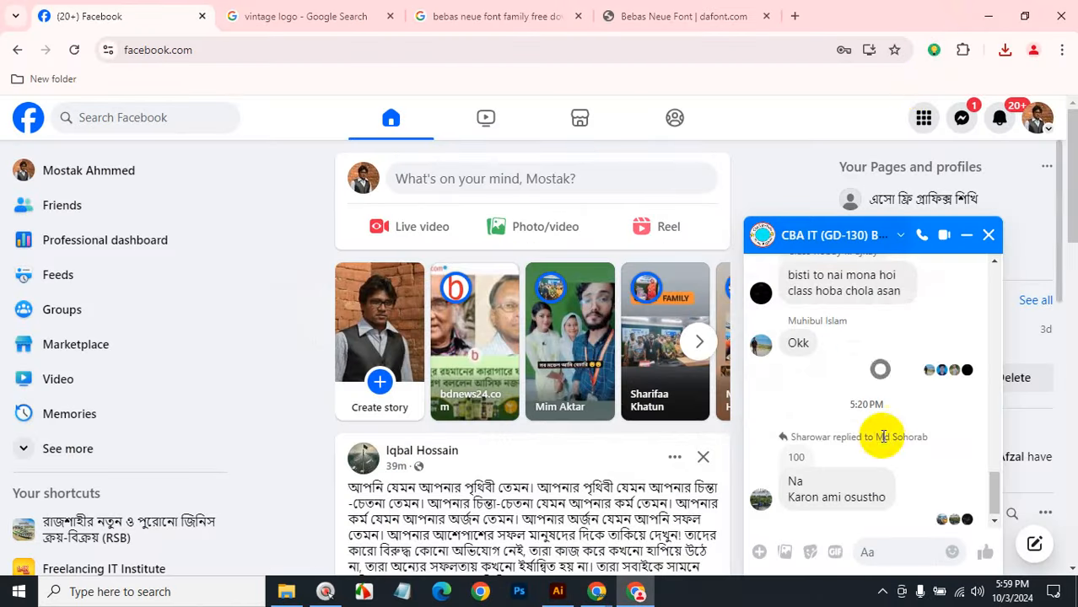
Step: Attach vintage-logo-collcetion-free-vector.jpg from the Desktop to the class group chat and send it
click(784, 552)
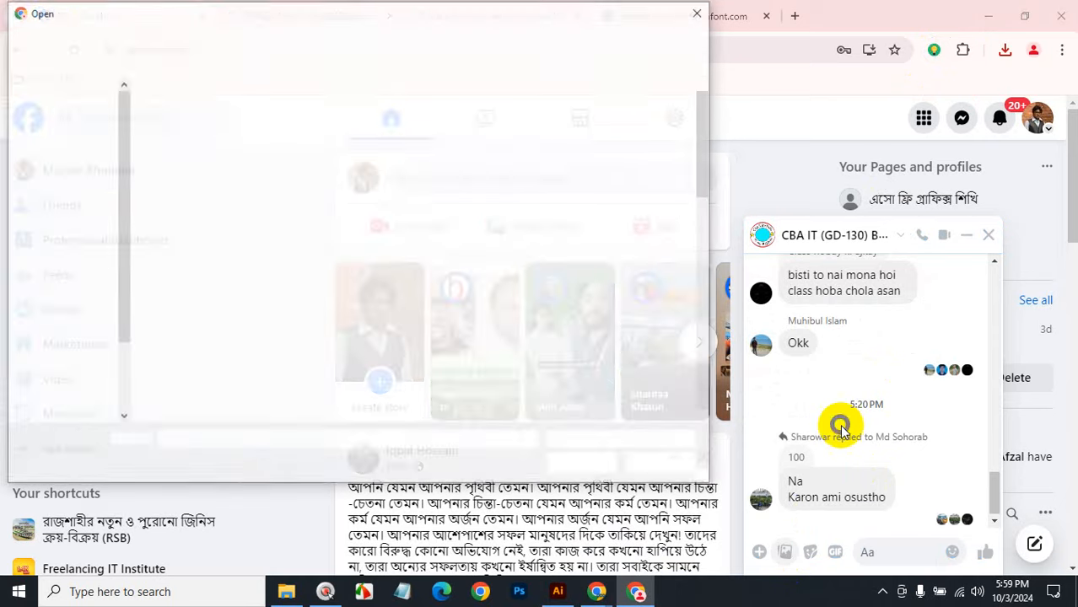
scroll(77, 257, up, 5)
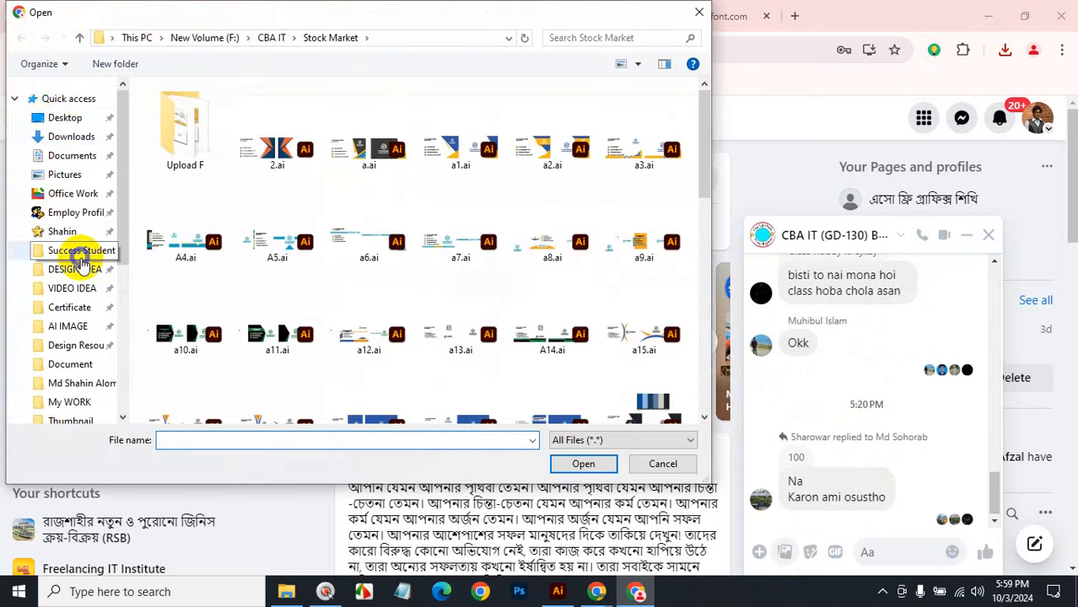
click(59, 117)
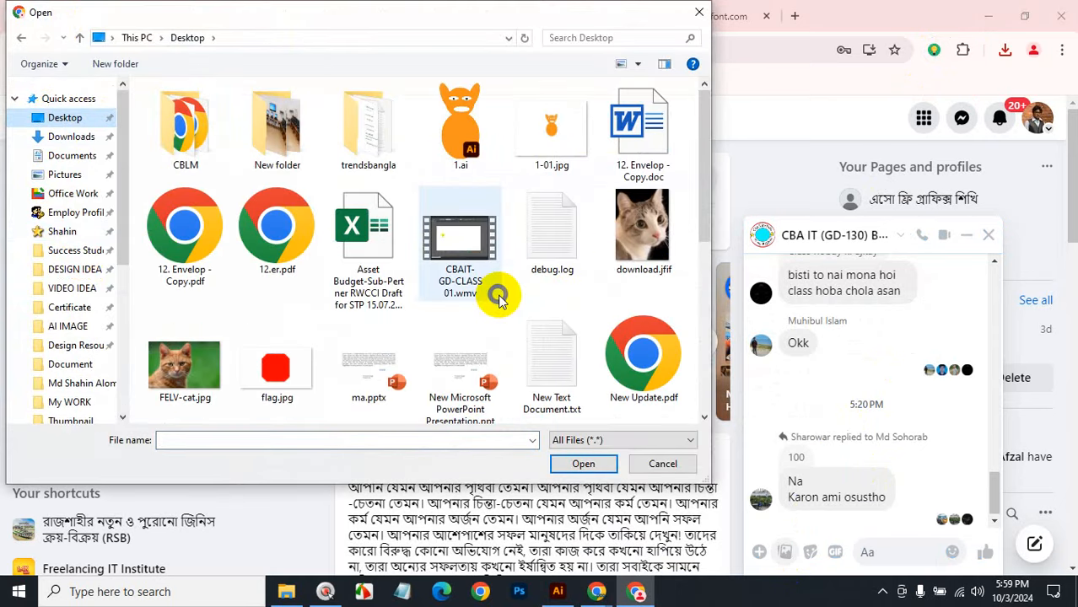
drag(704, 220, 704, 387)
click(180, 392)
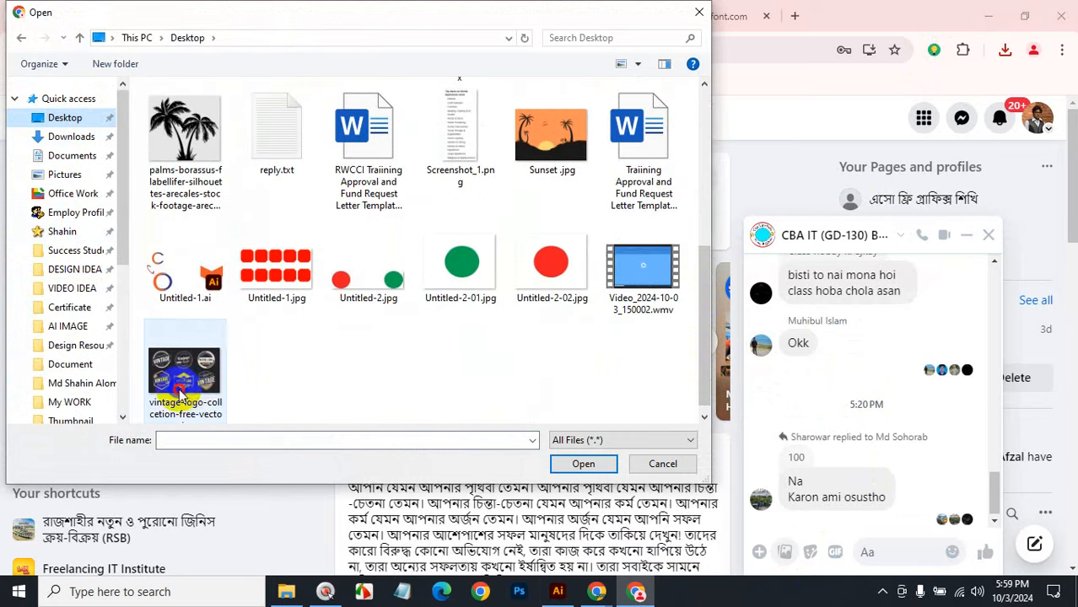
click(576, 462)
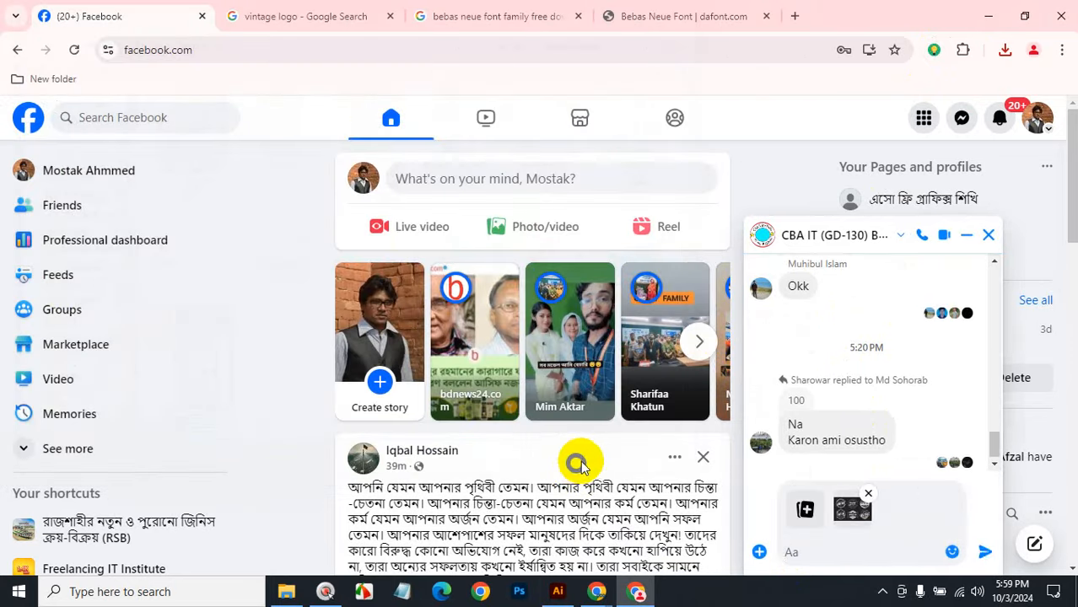
click(982, 549)
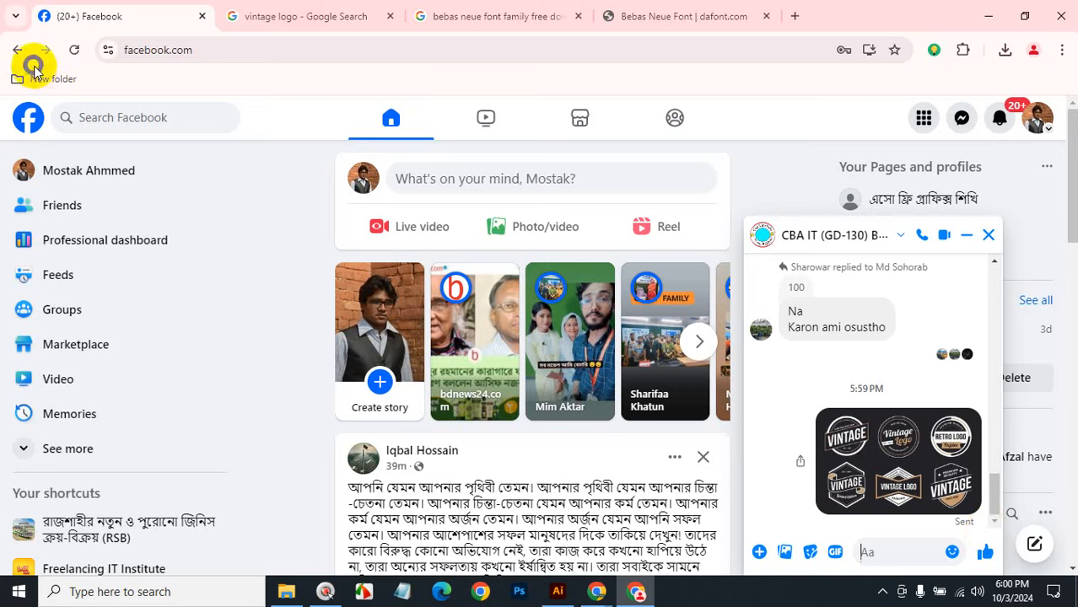
Step: Switch back to Illustrator and delete the selected six-logo reference image
click(987, 15)
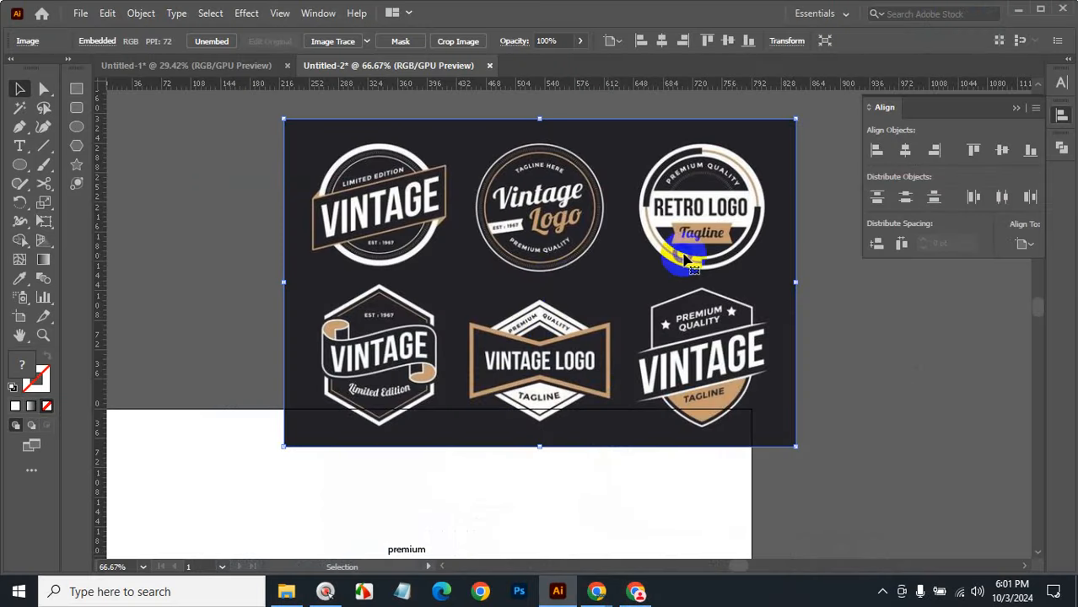
key(BackSpace)
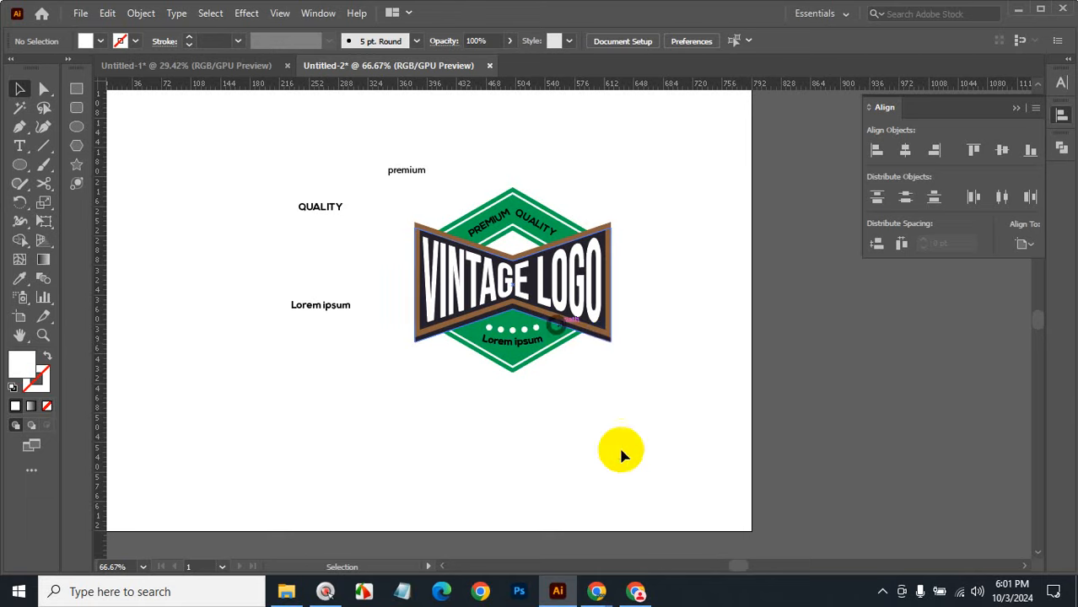
click(882, 591)
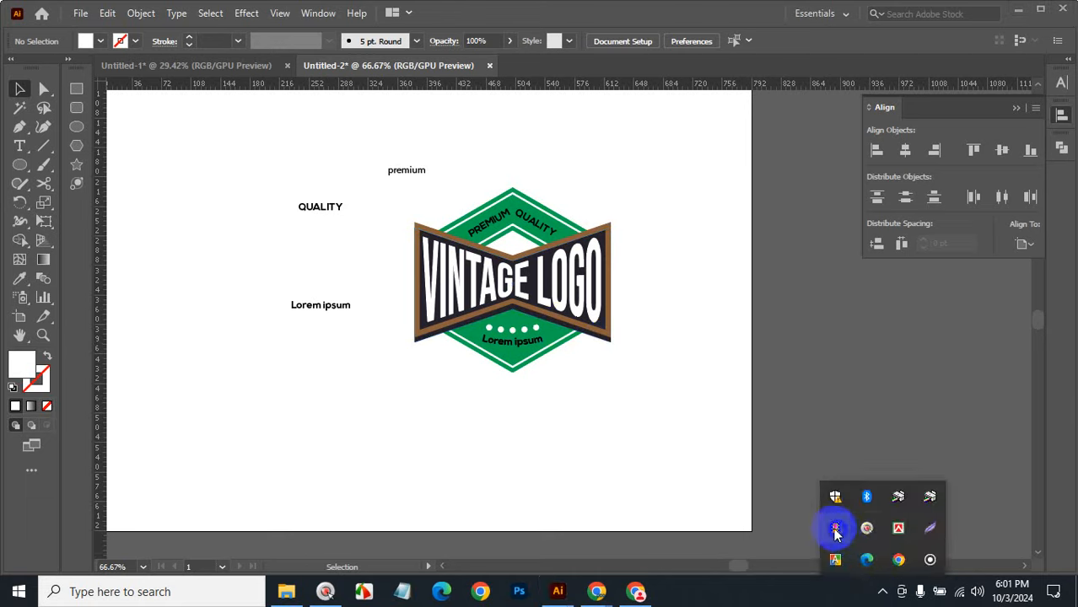
click(452, 436)
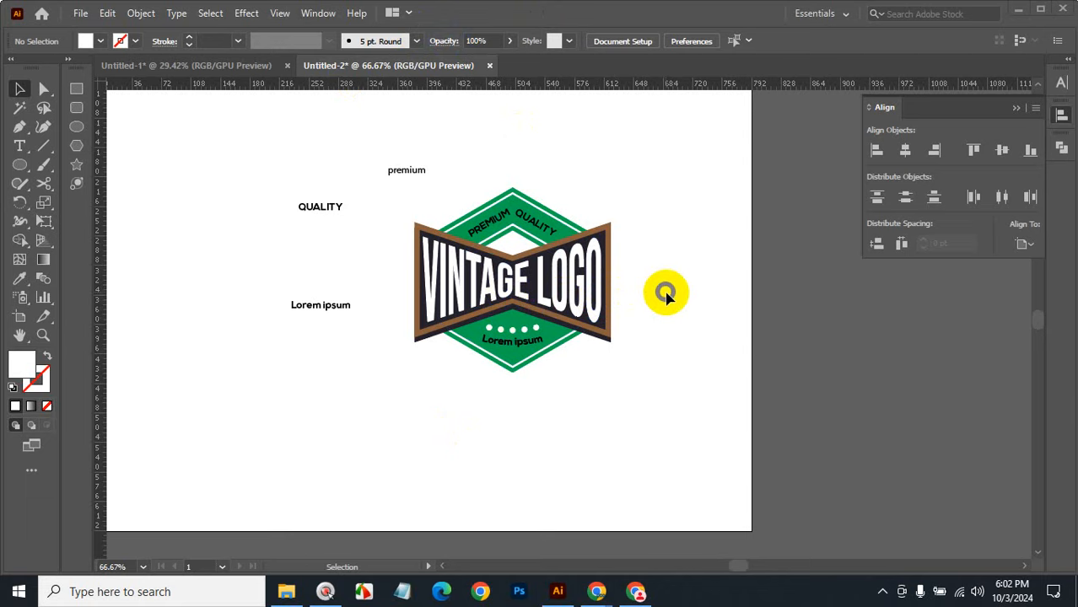
key(ctrl+alt+space)
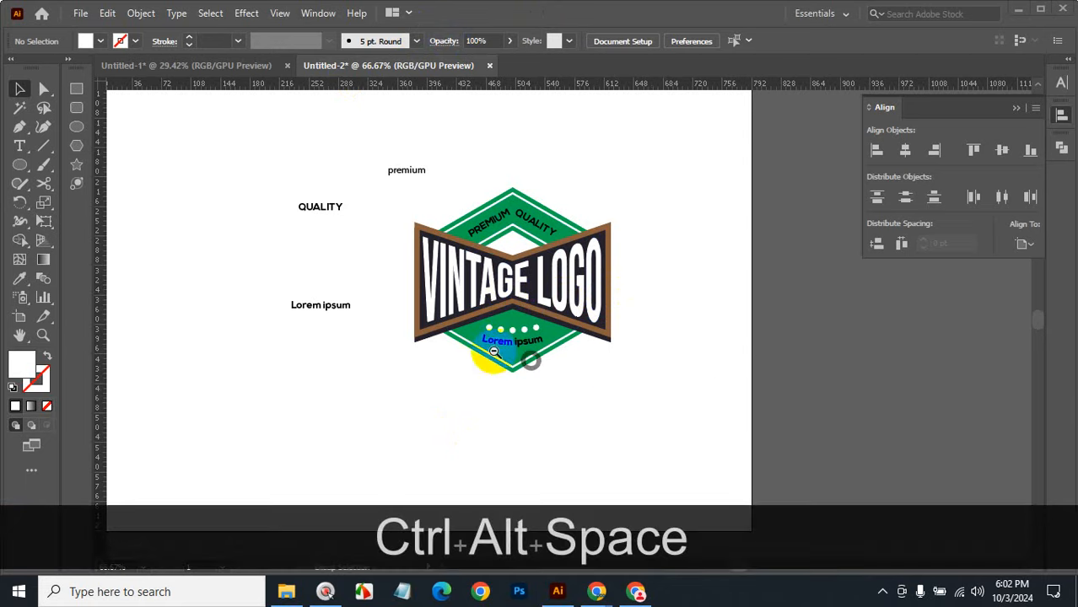
click(480, 299)
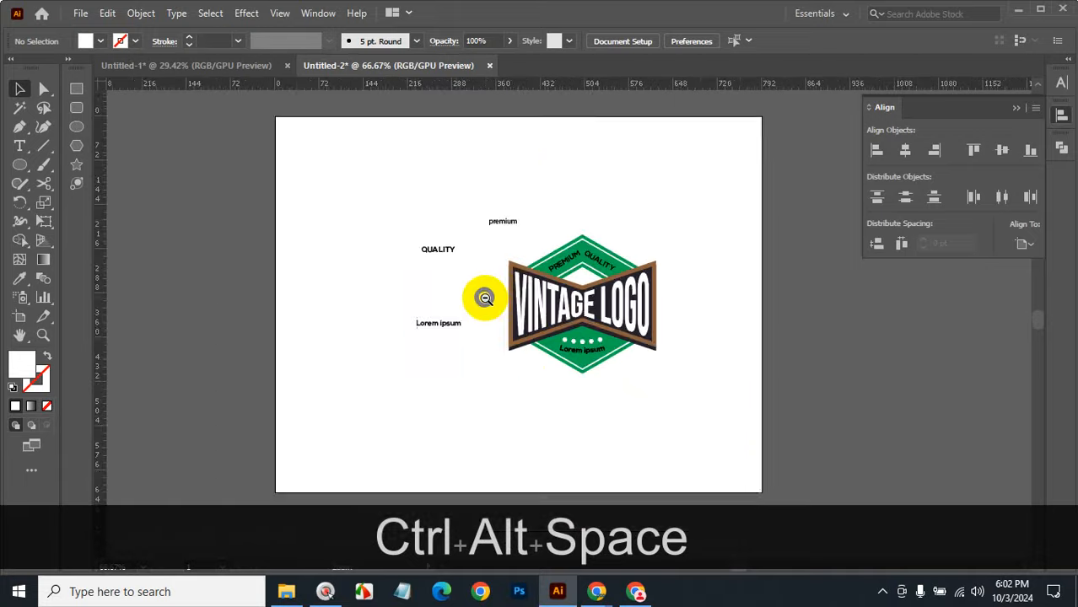
click(562, 219)
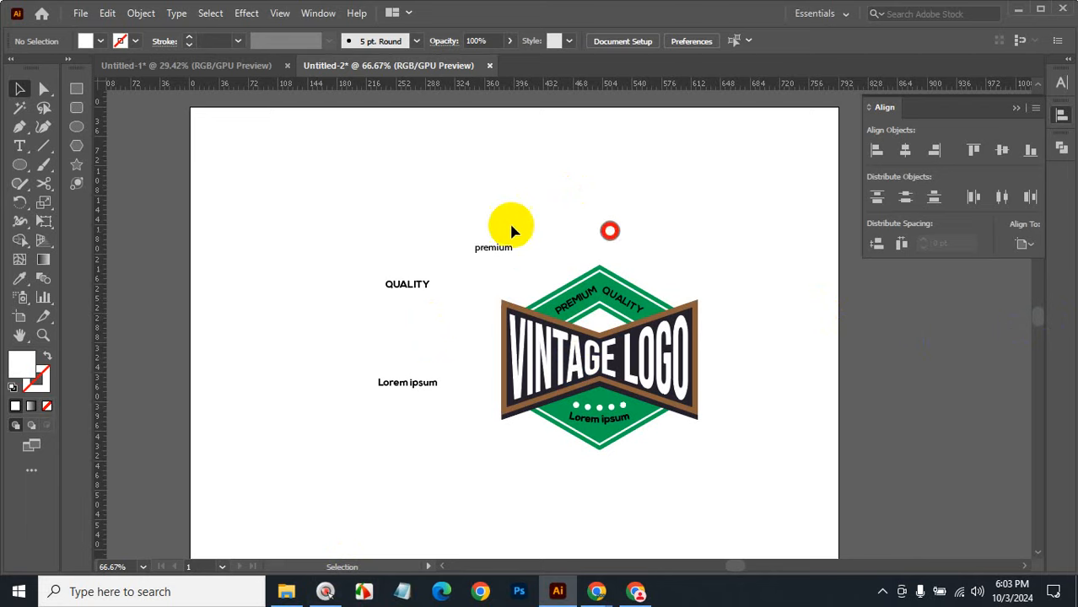
drag(502, 205, 722, 465)
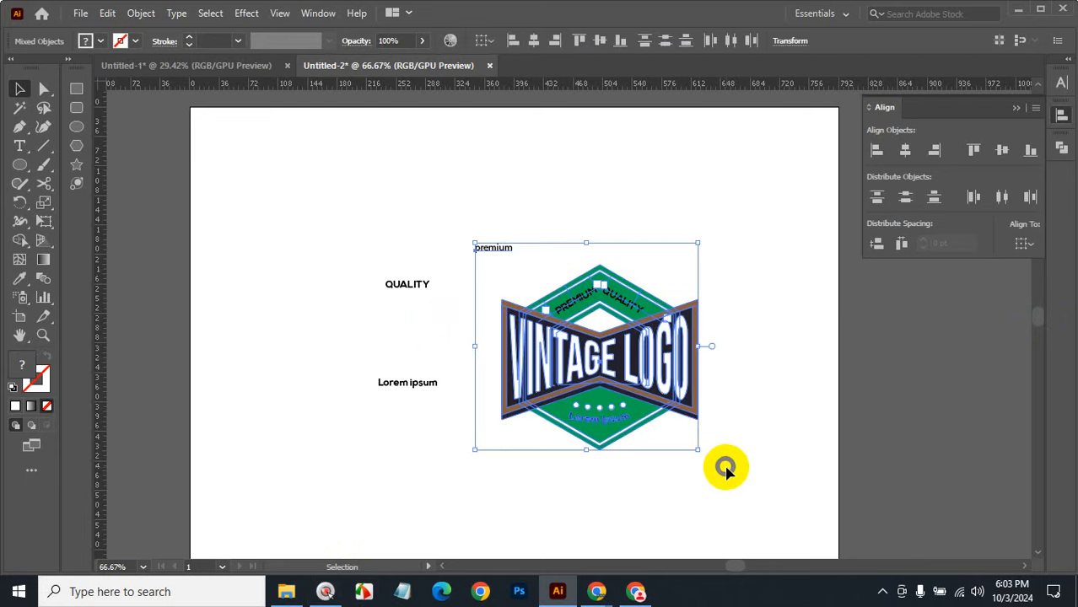
click(730, 373)
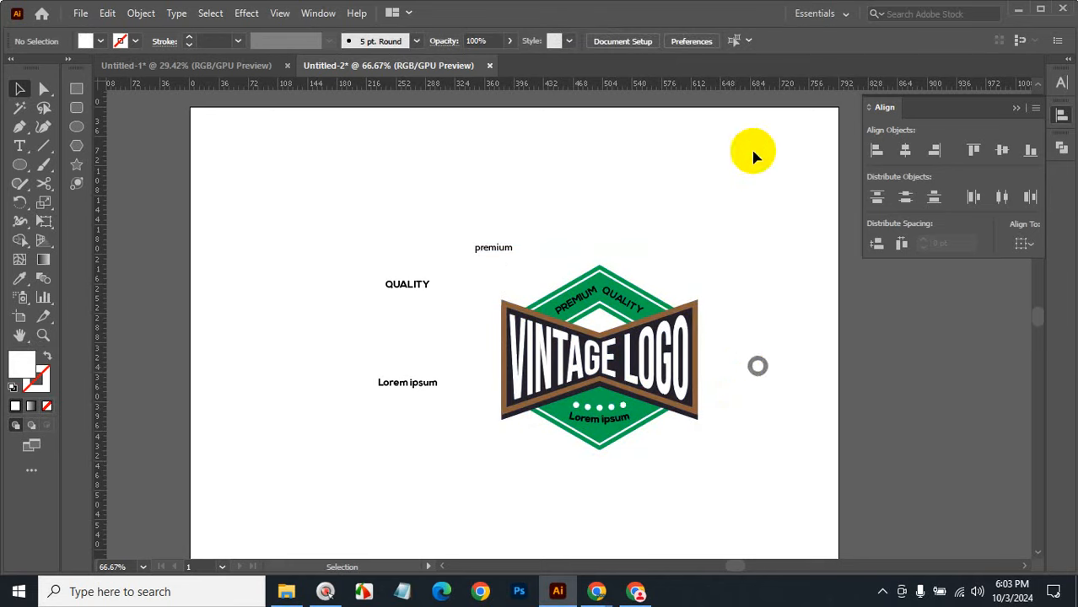
Step: Save the vintage badge document to the Desktop as an Adobe Illustrator file named gd-130
click(80, 13)
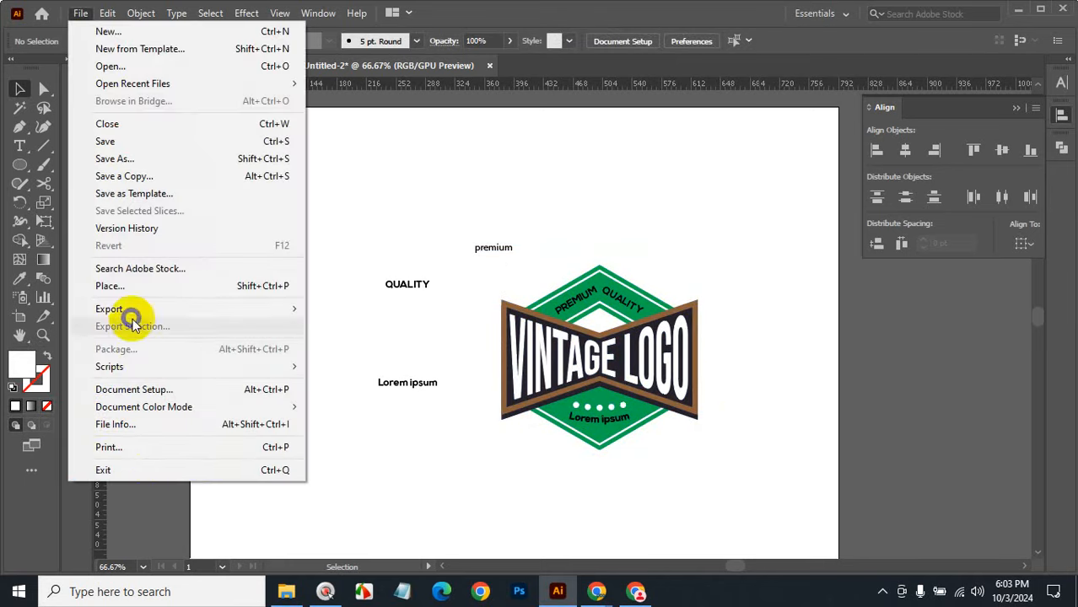
click(152, 153)
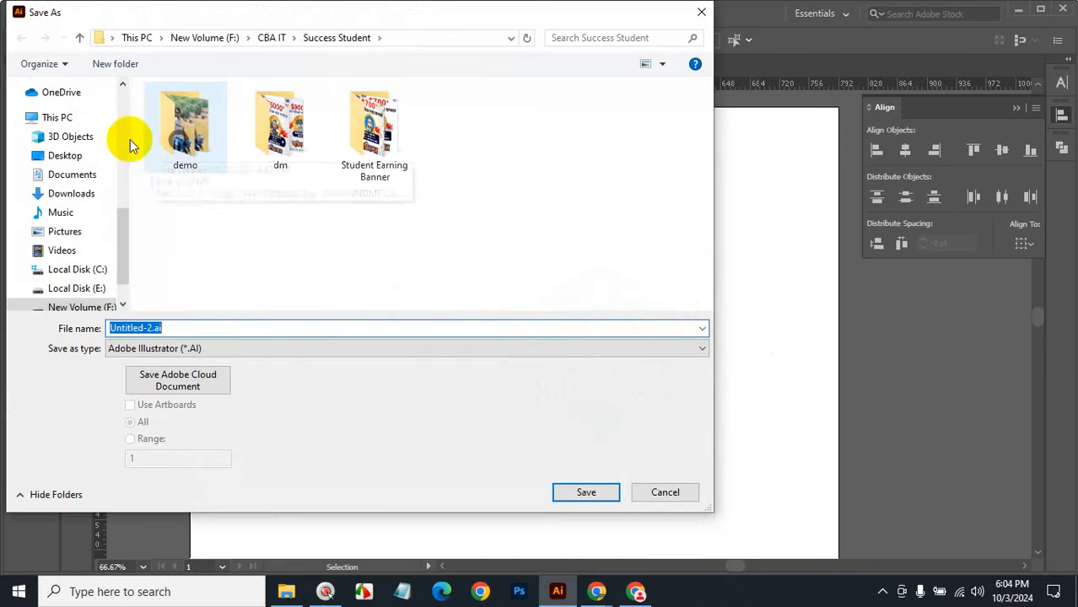
scroll(72, 253, up, 6)
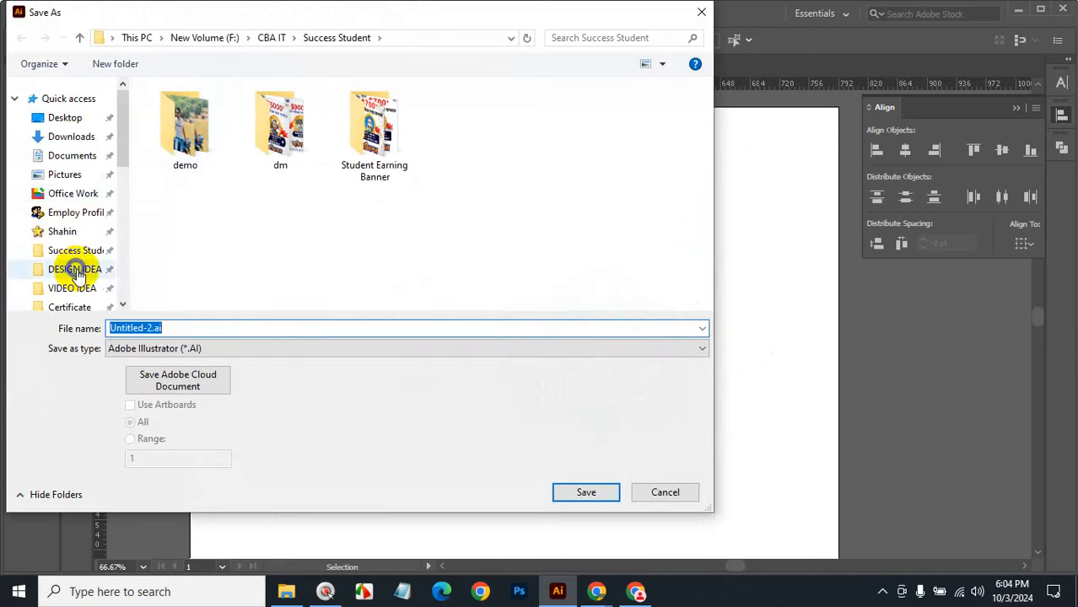
click(82, 117)
click(177, 328)
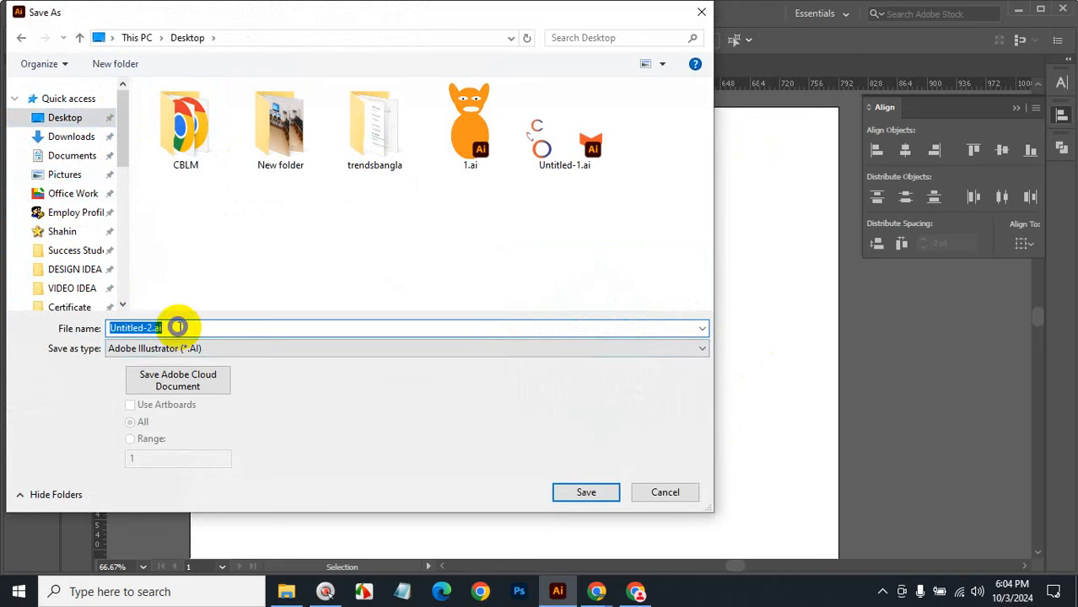
text(gd-130)
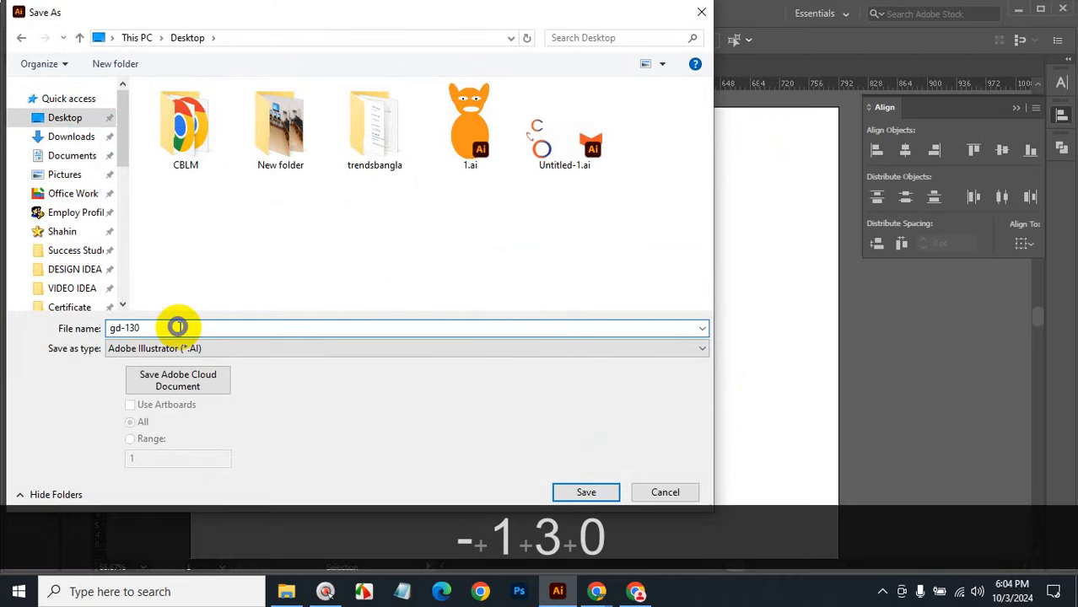
key(Return)
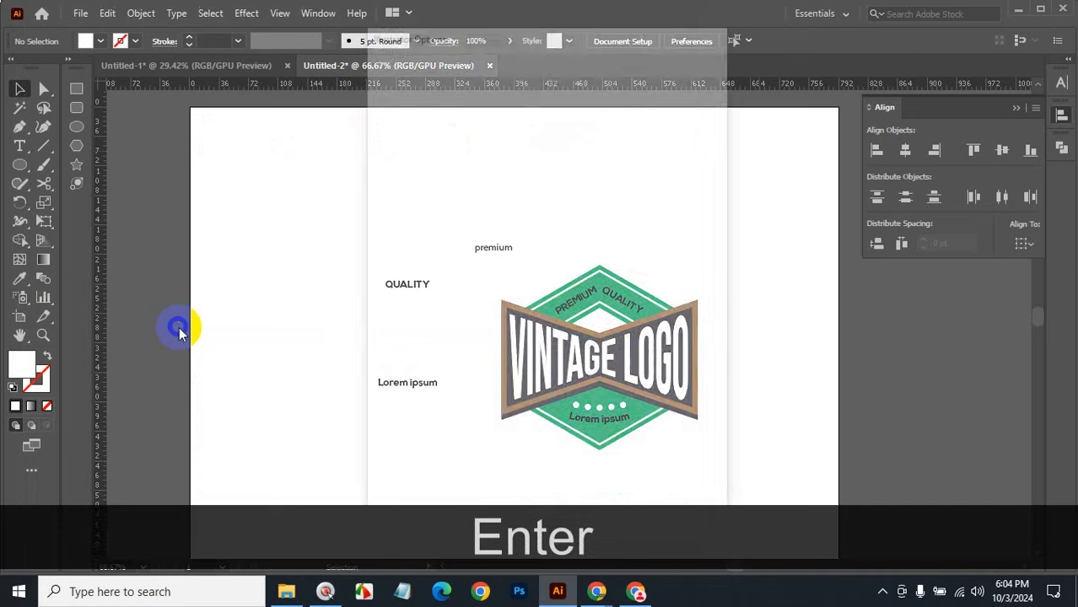
Step: Switch to Facebook in Chrome, attach gd-130.ai from the Desktop to the class group chat and send it
click(1016, 12)
click(1055, 18)
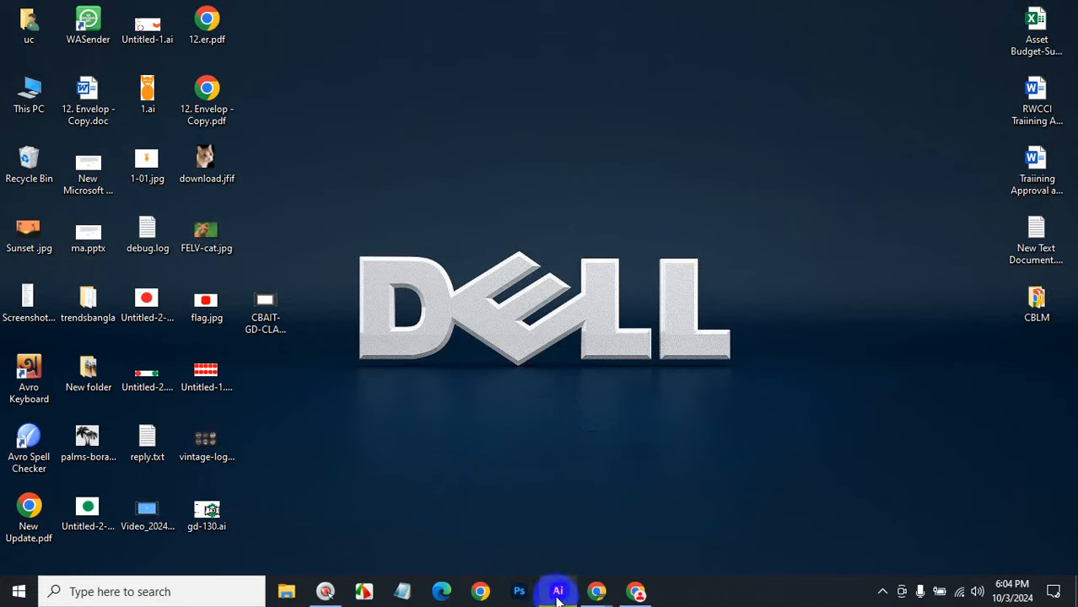
click(646, 595)
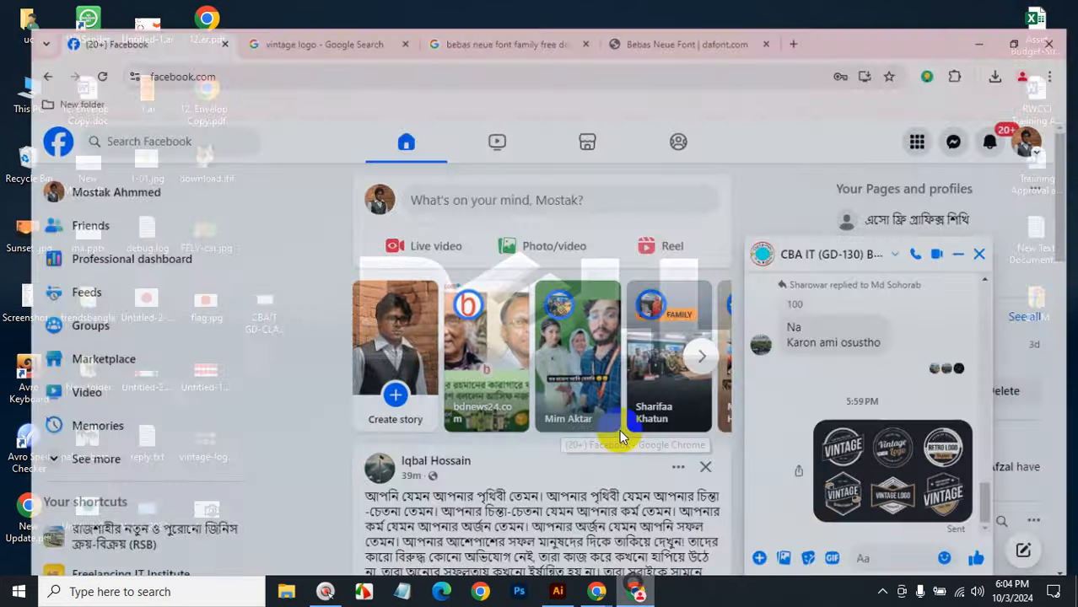
click(789, 554)
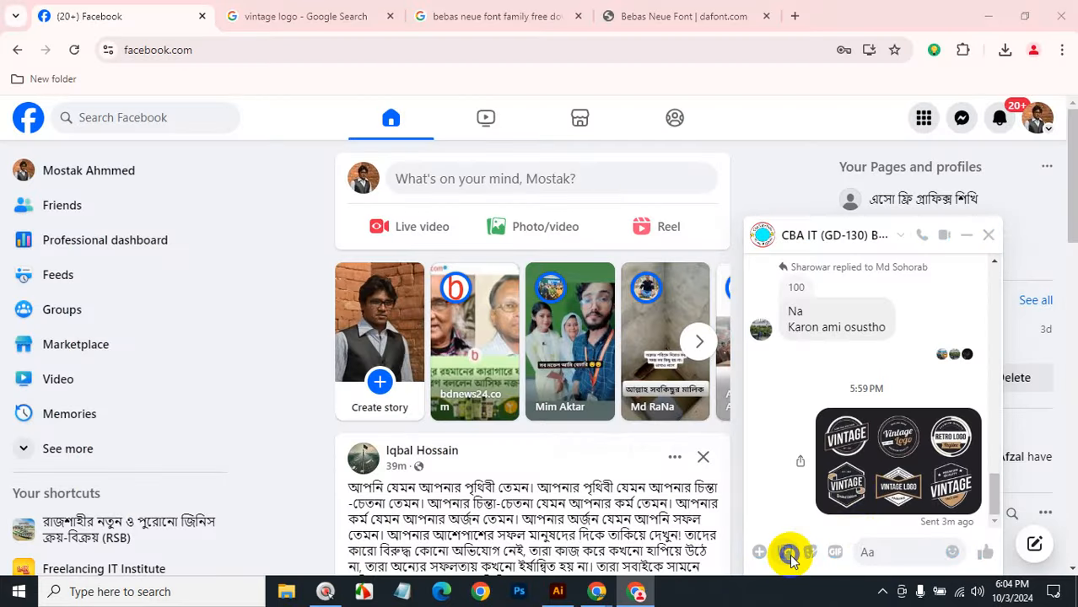
scroll(68, 202, up, 5)
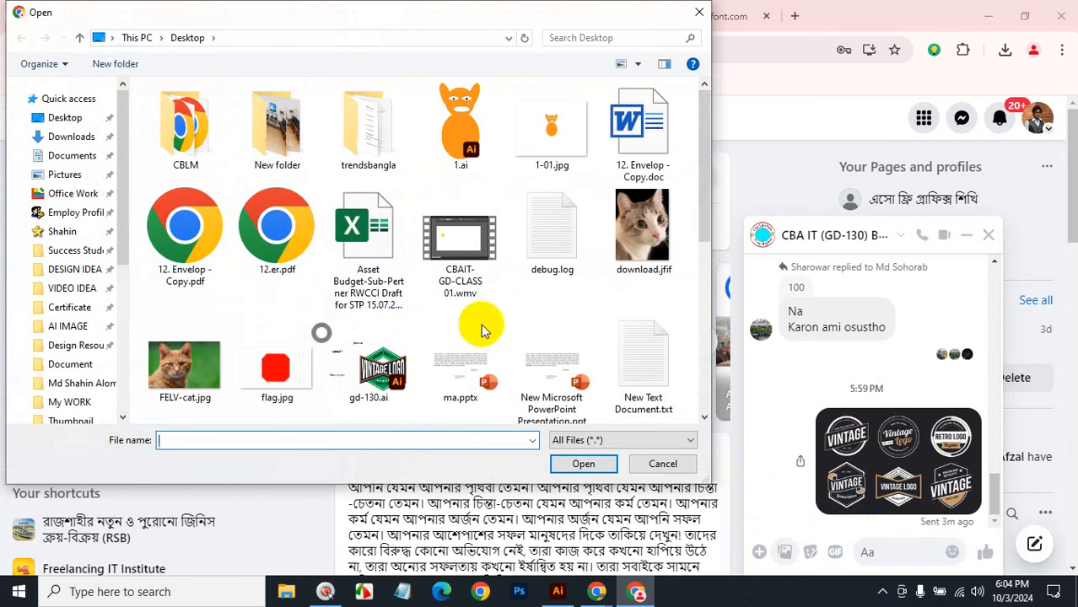
click(369, 371)
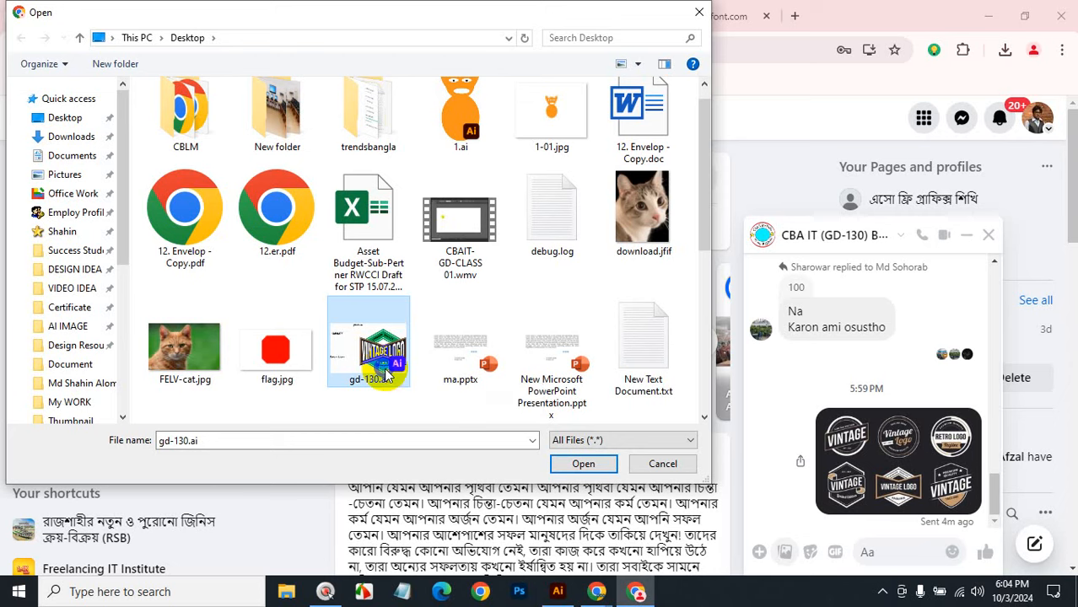
click(588, 463)
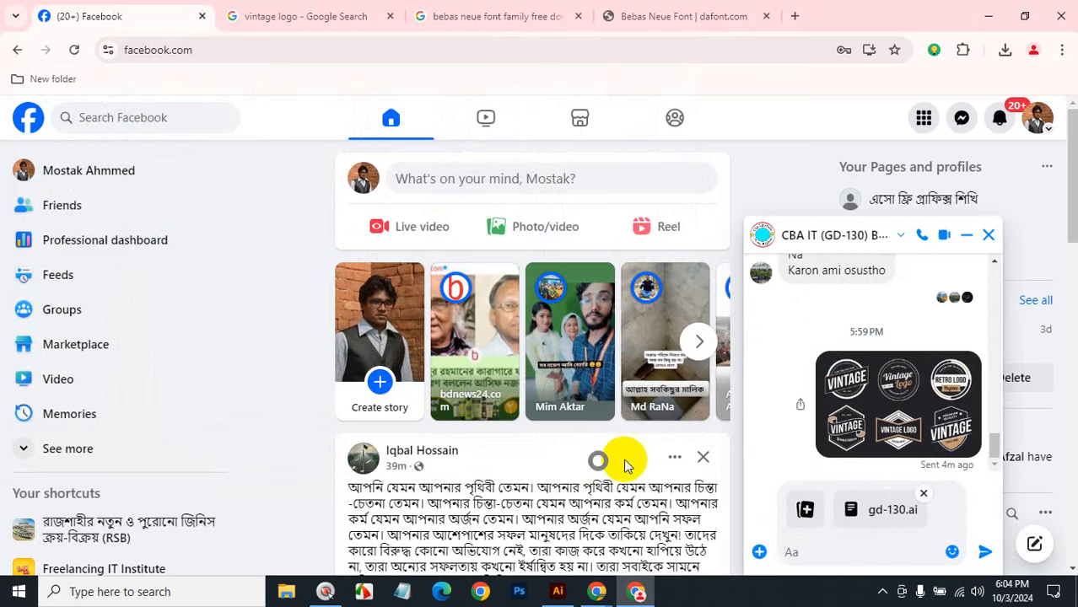
click(984, 552)
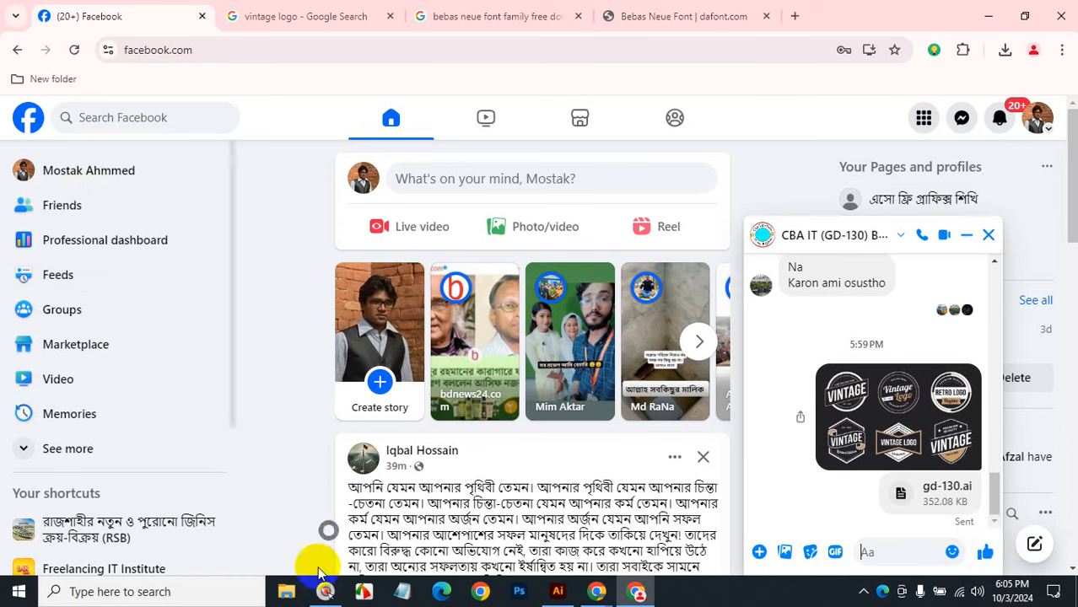
Step: Look through the contents of the Gift folder on Local Disk (E:) in File Explorer, and close the window
click(286, 591)
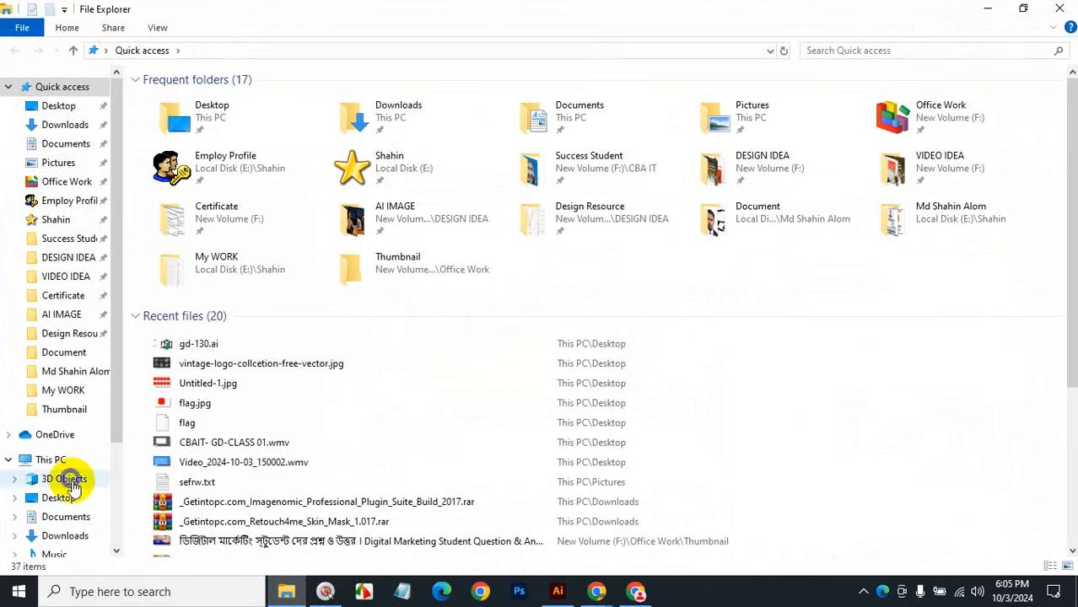
scroll(71, 486, down, 3)
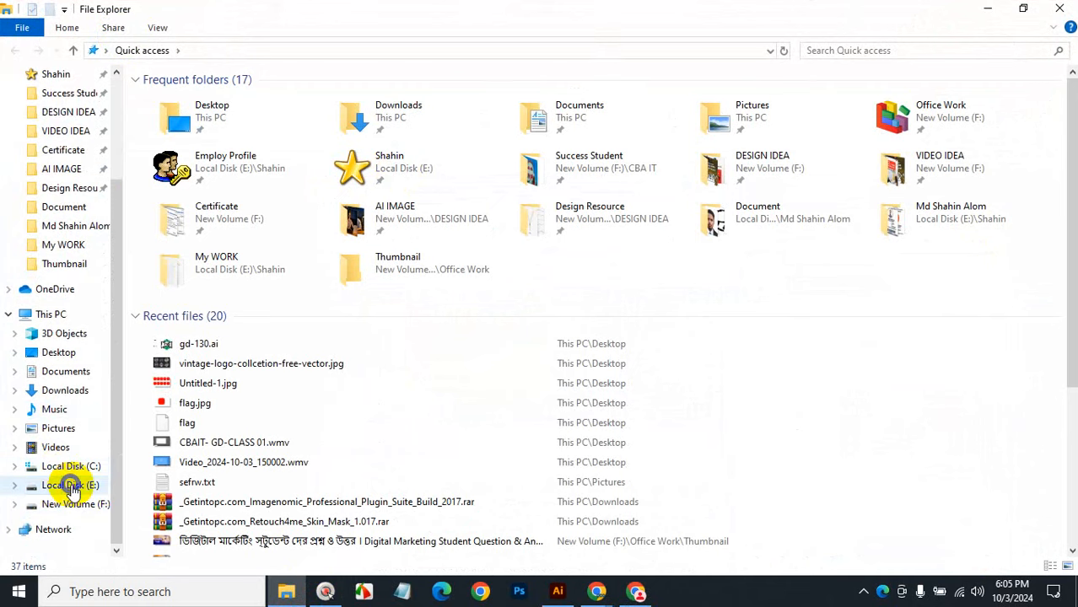
click(70, 486)
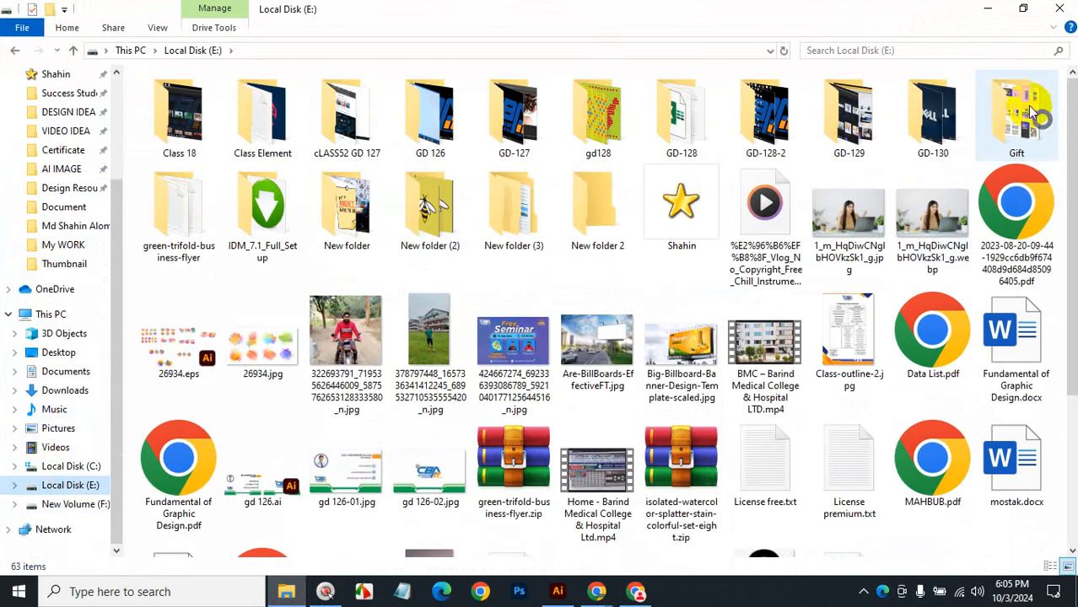
double_click(1022, 125)
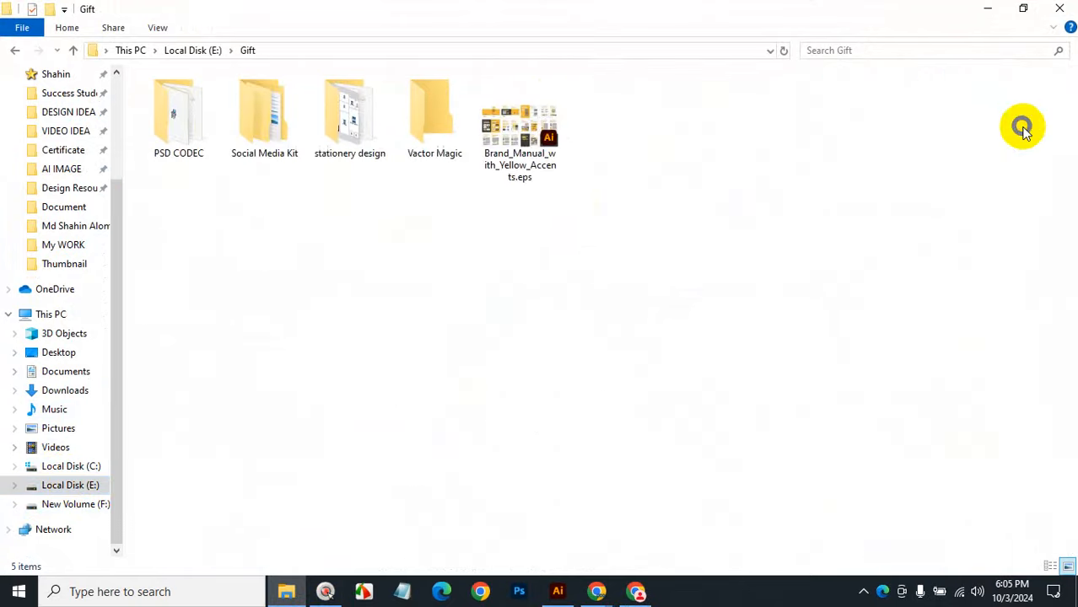
click(190, 113)
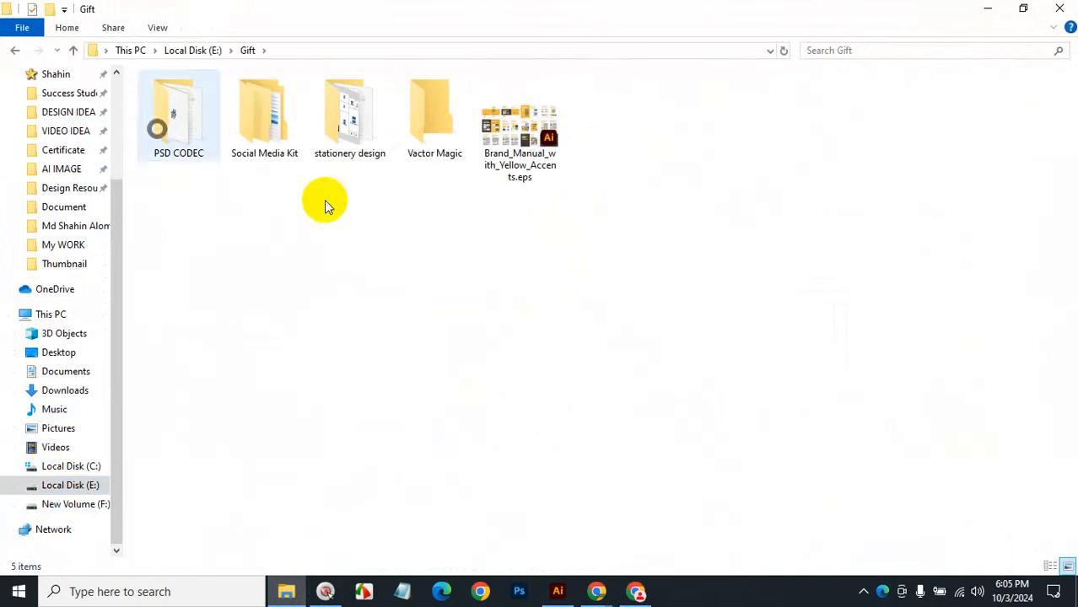
drag(673, 286, 44, 28)
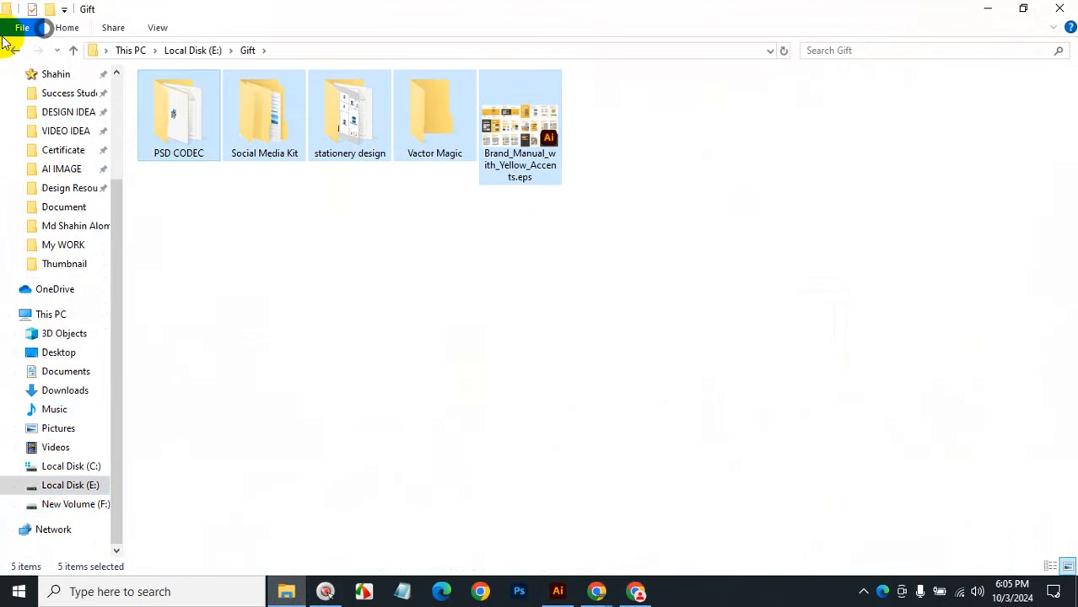
click(13, 51)
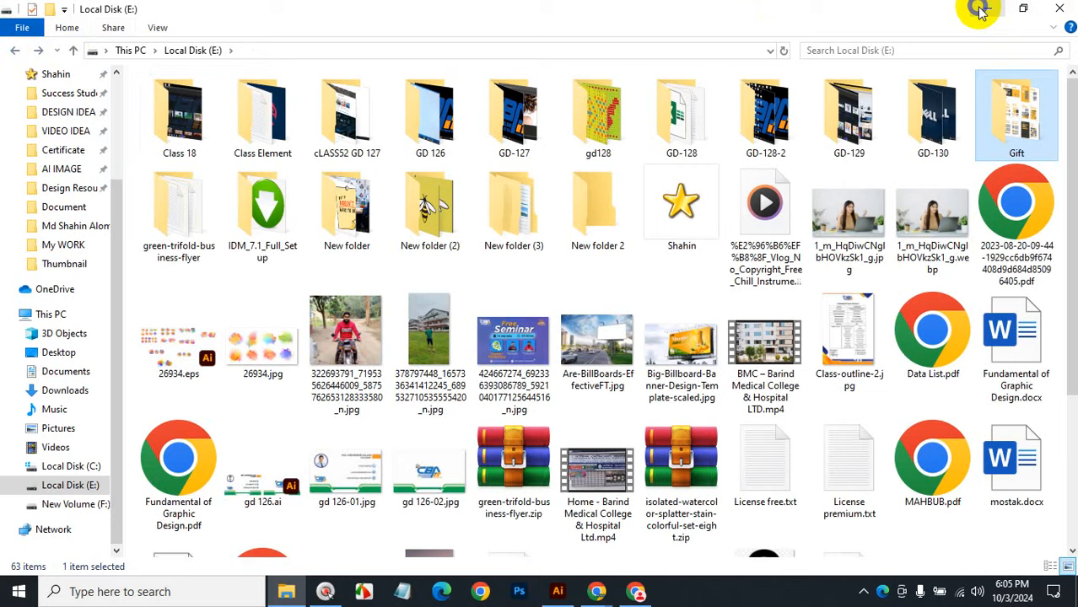
click(1059, 8)
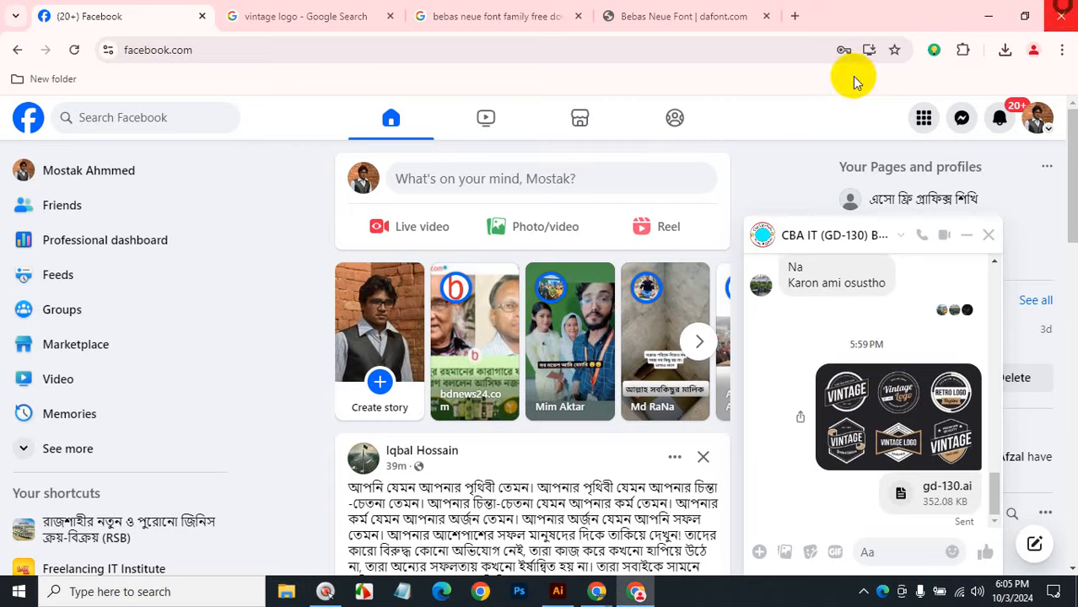
Step: Close the class group chat and minimize Chrome to return to the desktop
click(988, 234)
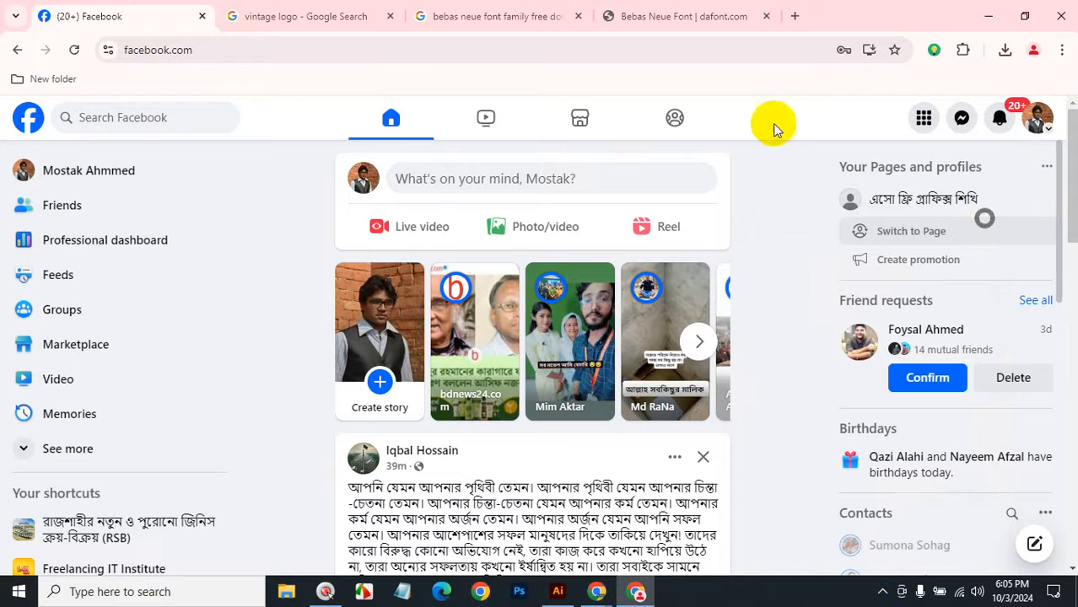
click(987, 16)
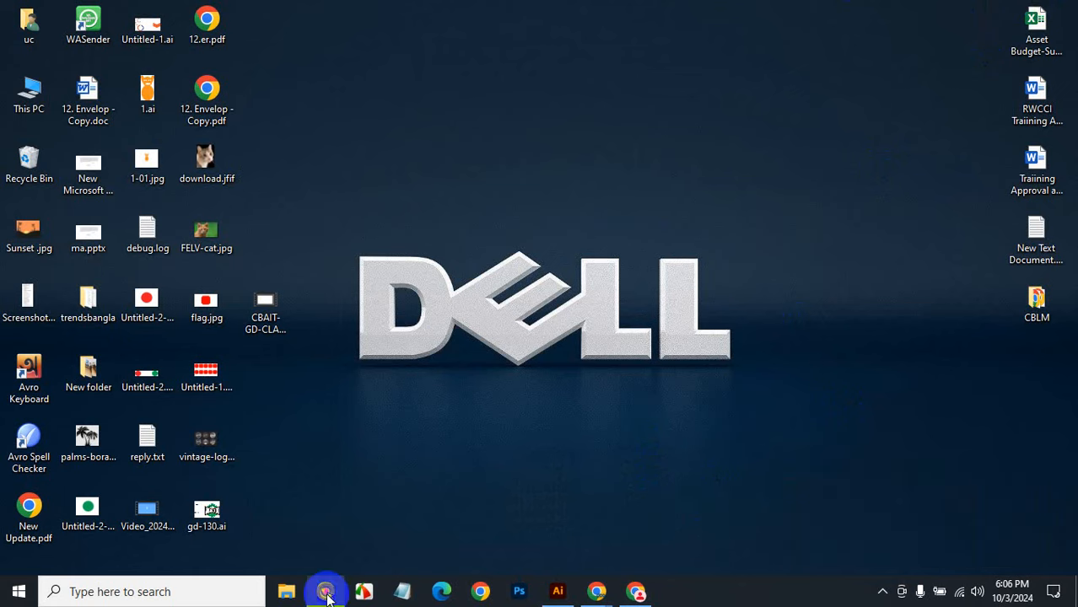
mouse_move(323, 590)
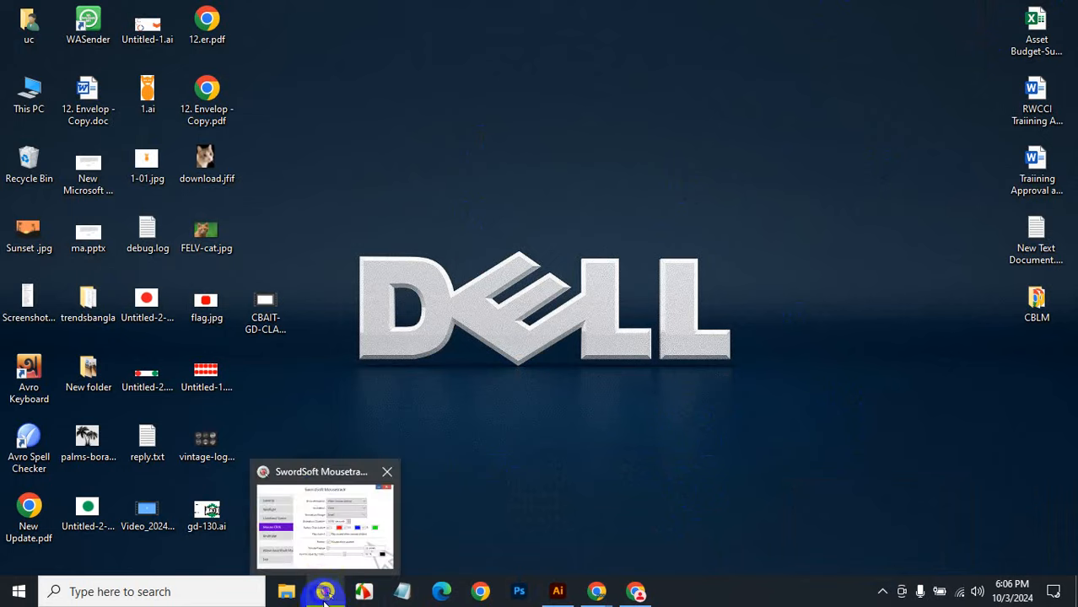
Step: Browse the D: drive to class 24 homework inside HOMEWORK, show its files as large thumbnails and open wordmark 1.jpg
click(284, 592)
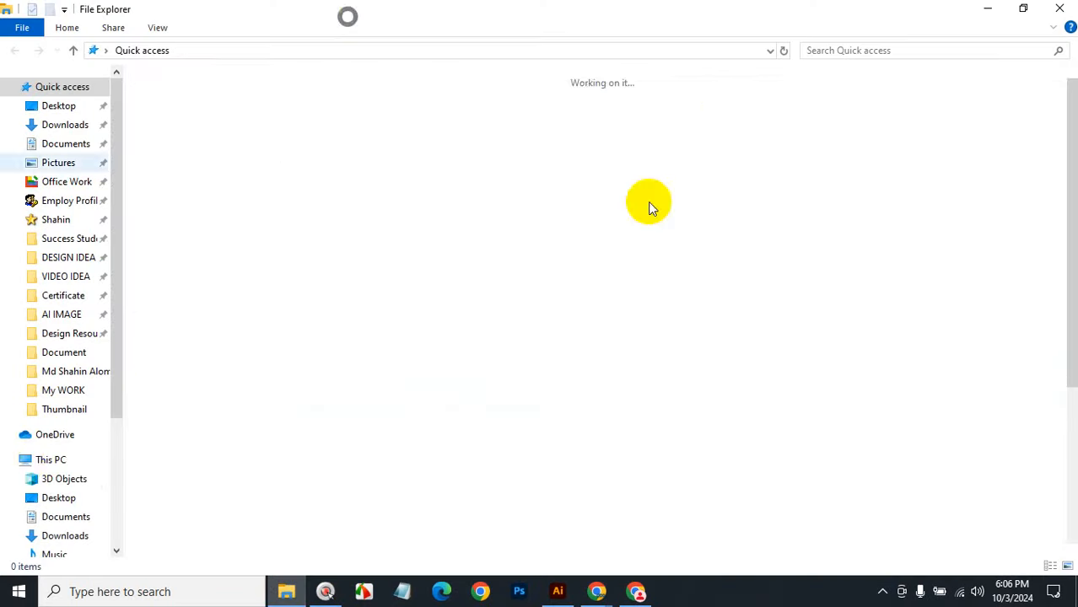
scroll(67, 510, down, 2)
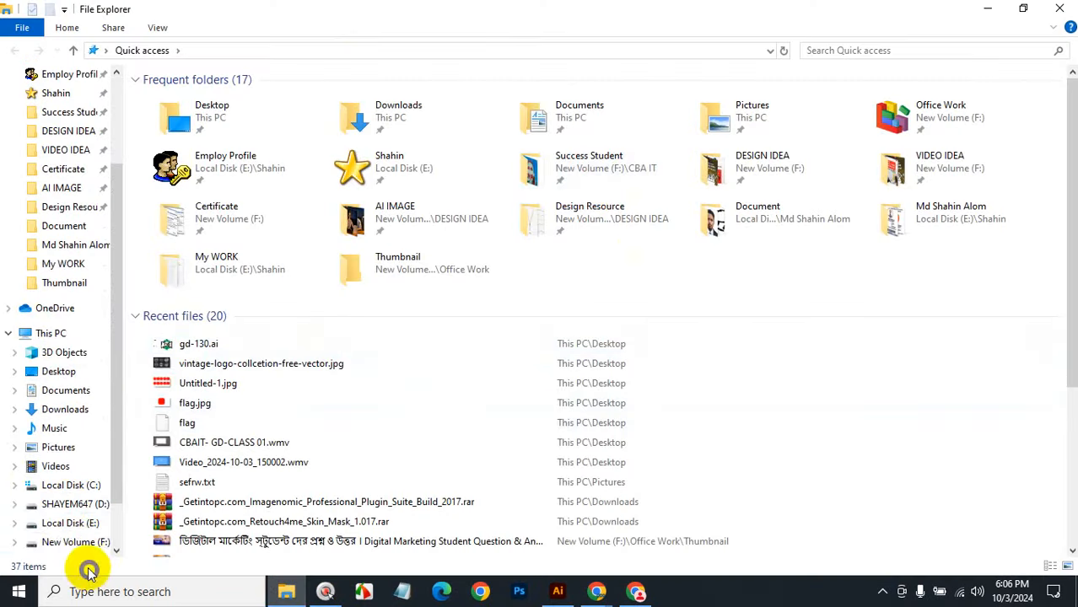
click(69, 504)
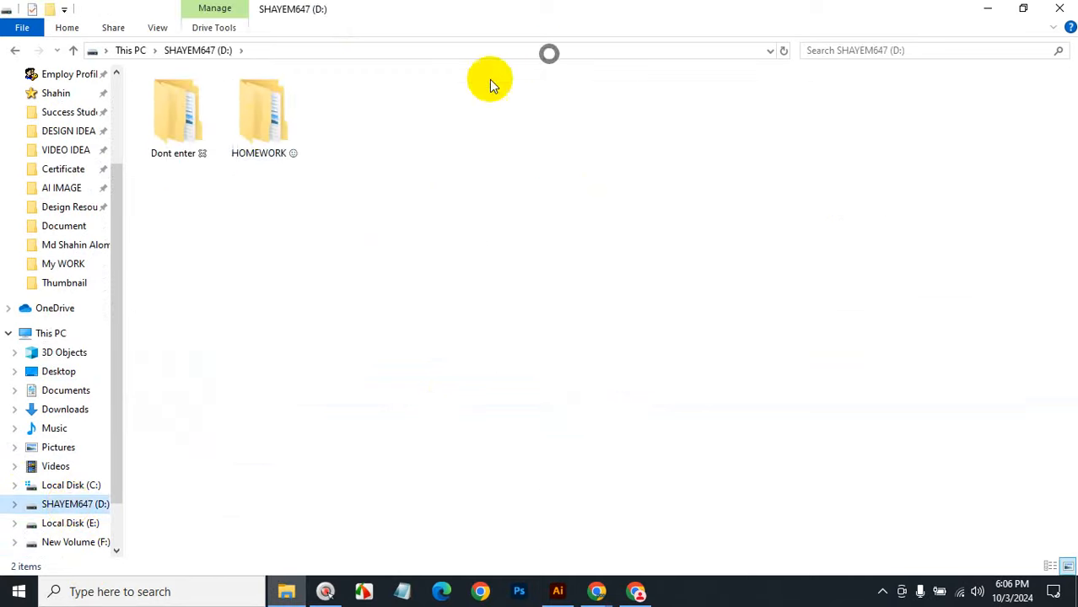
double_click(263, 140)
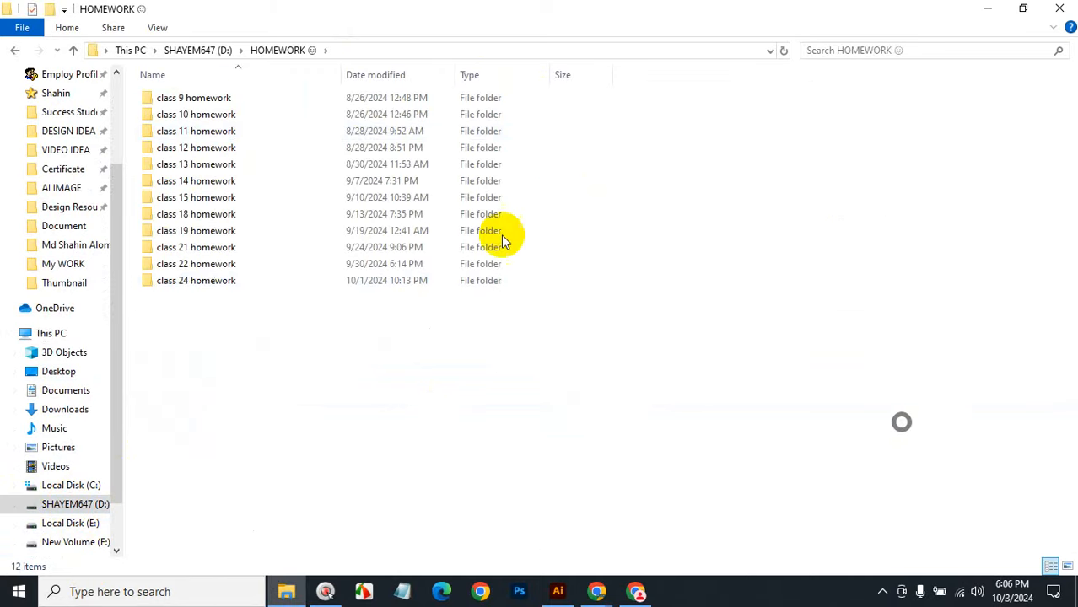
double_click(212, 280)
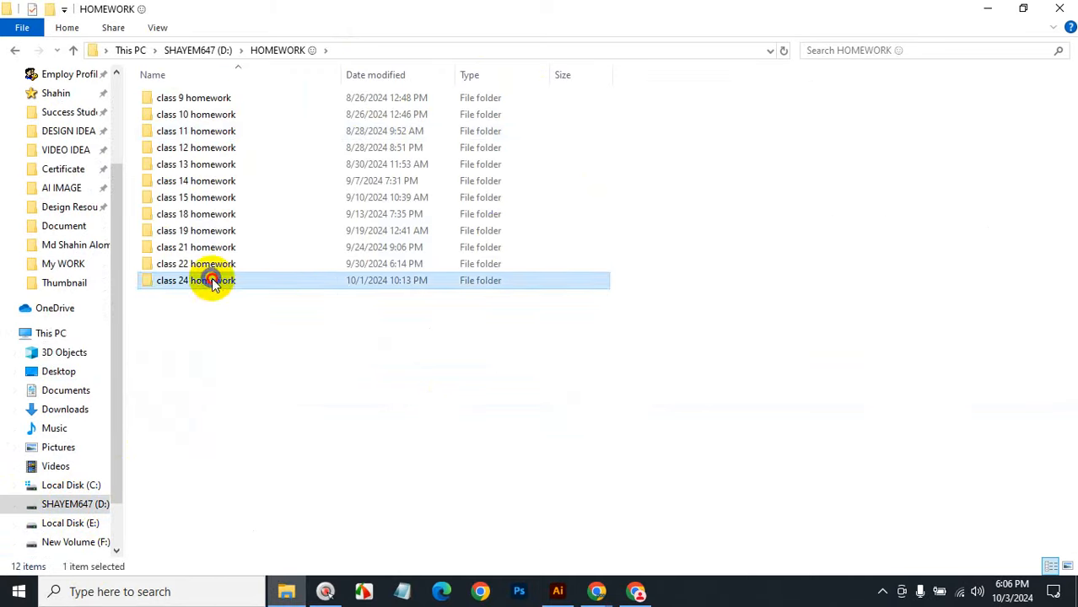
click(1066, 565)
double_click(268, 120)
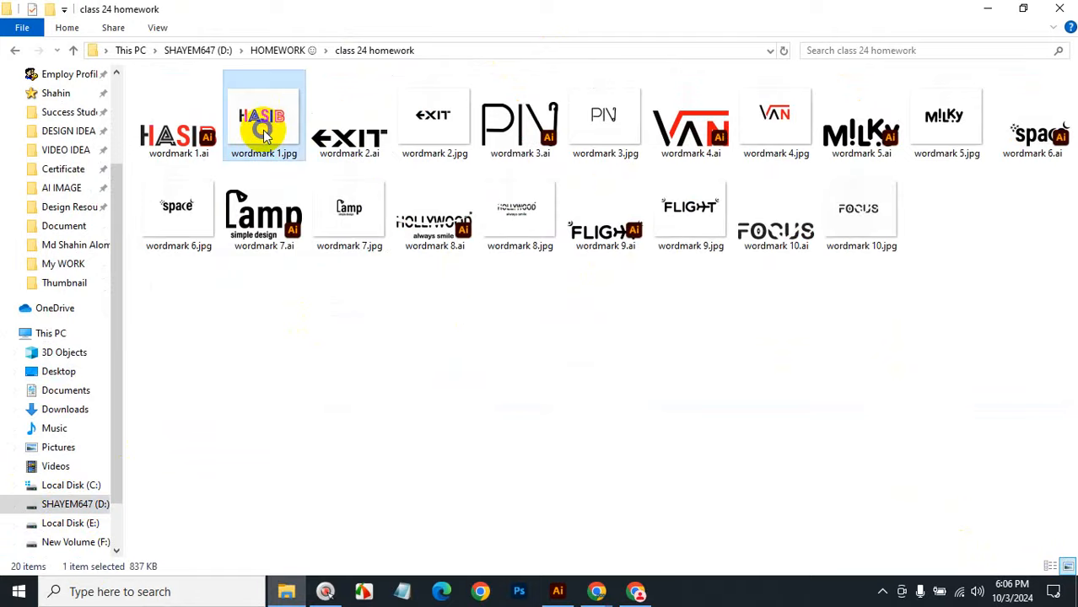